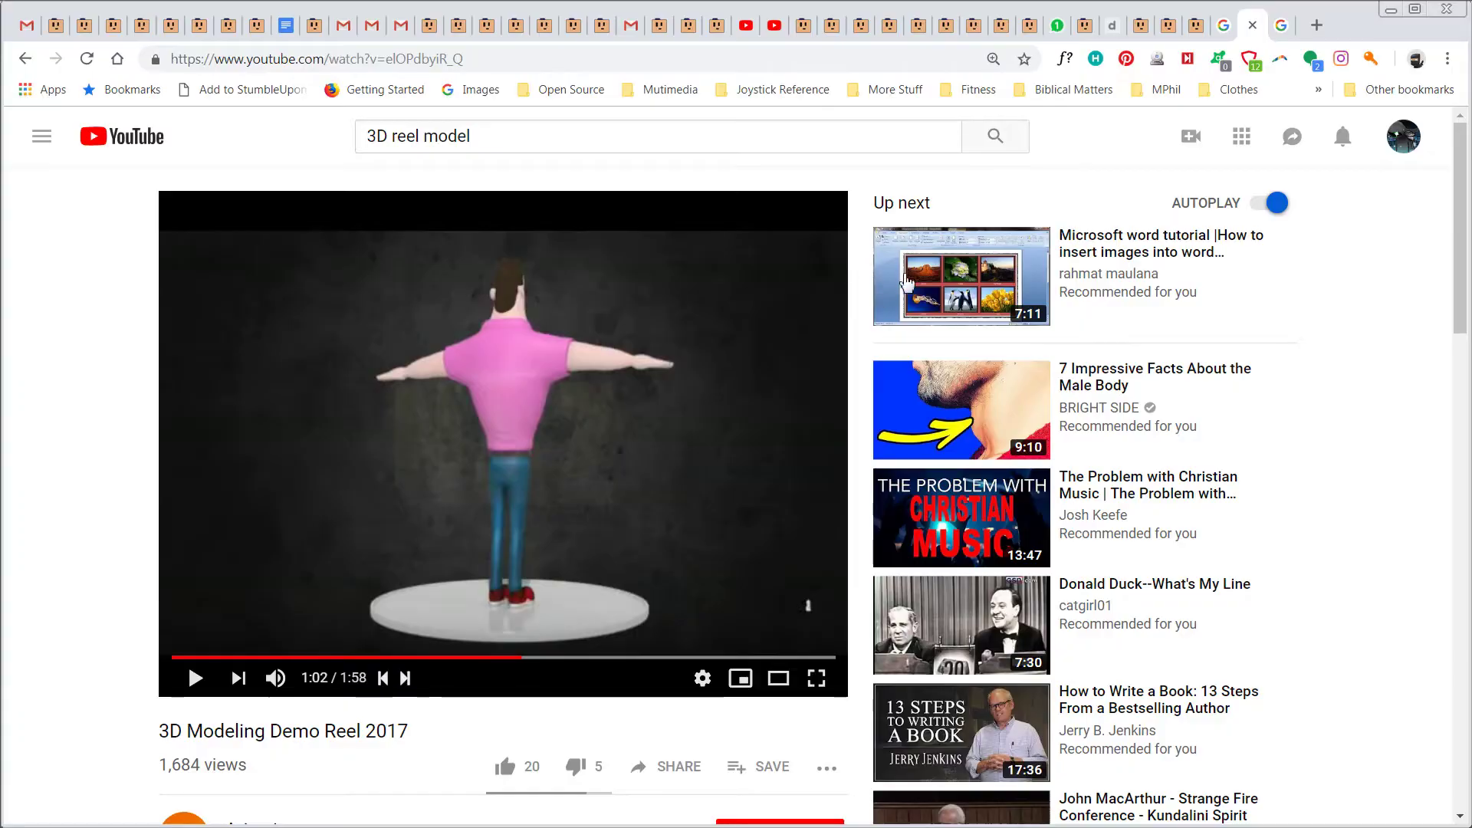
Step: Search Google for "plate" and show the image results
click(1278, 31)
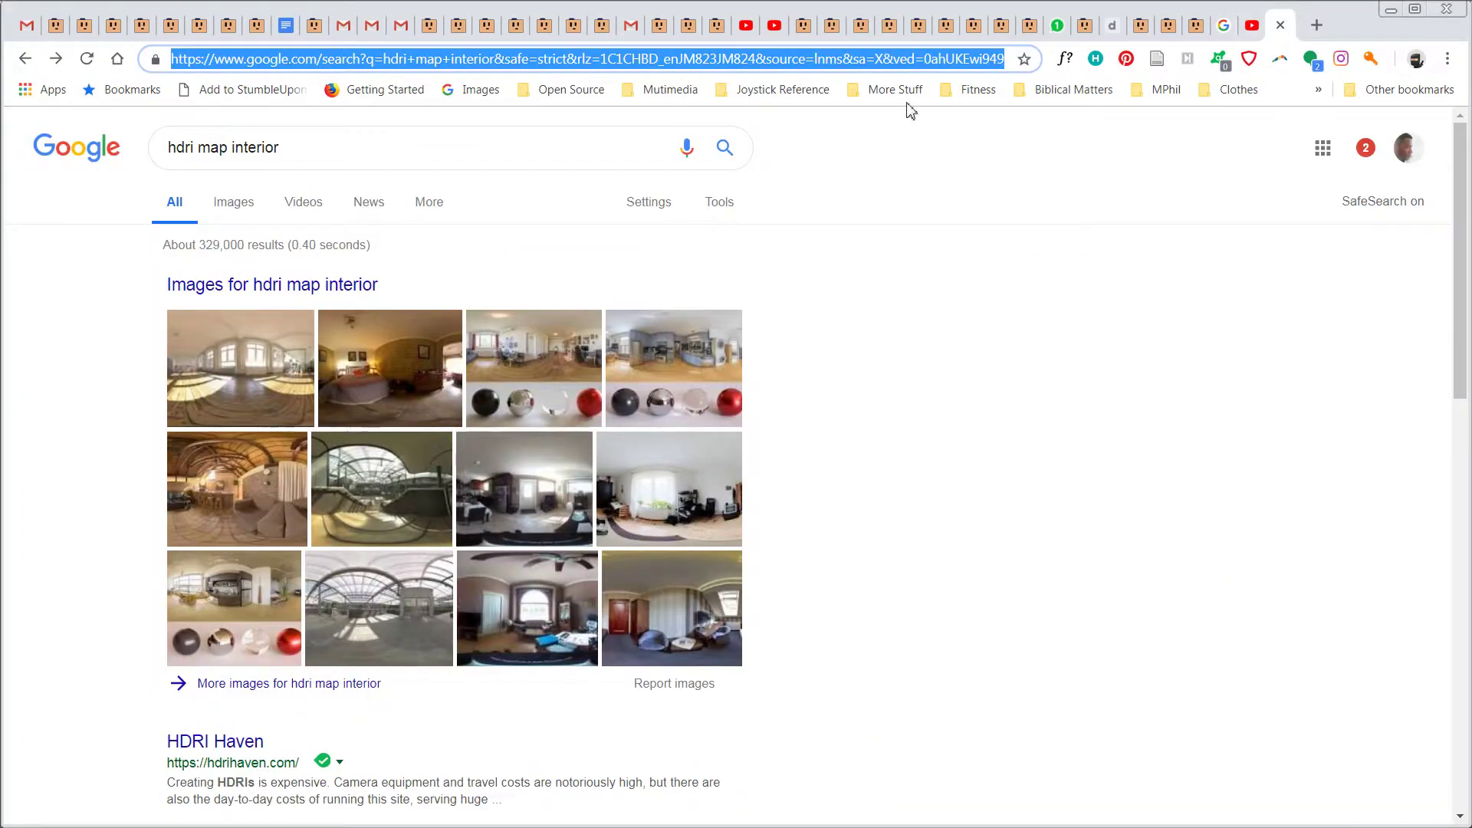
click(473, 152)
key(ctrl+a)
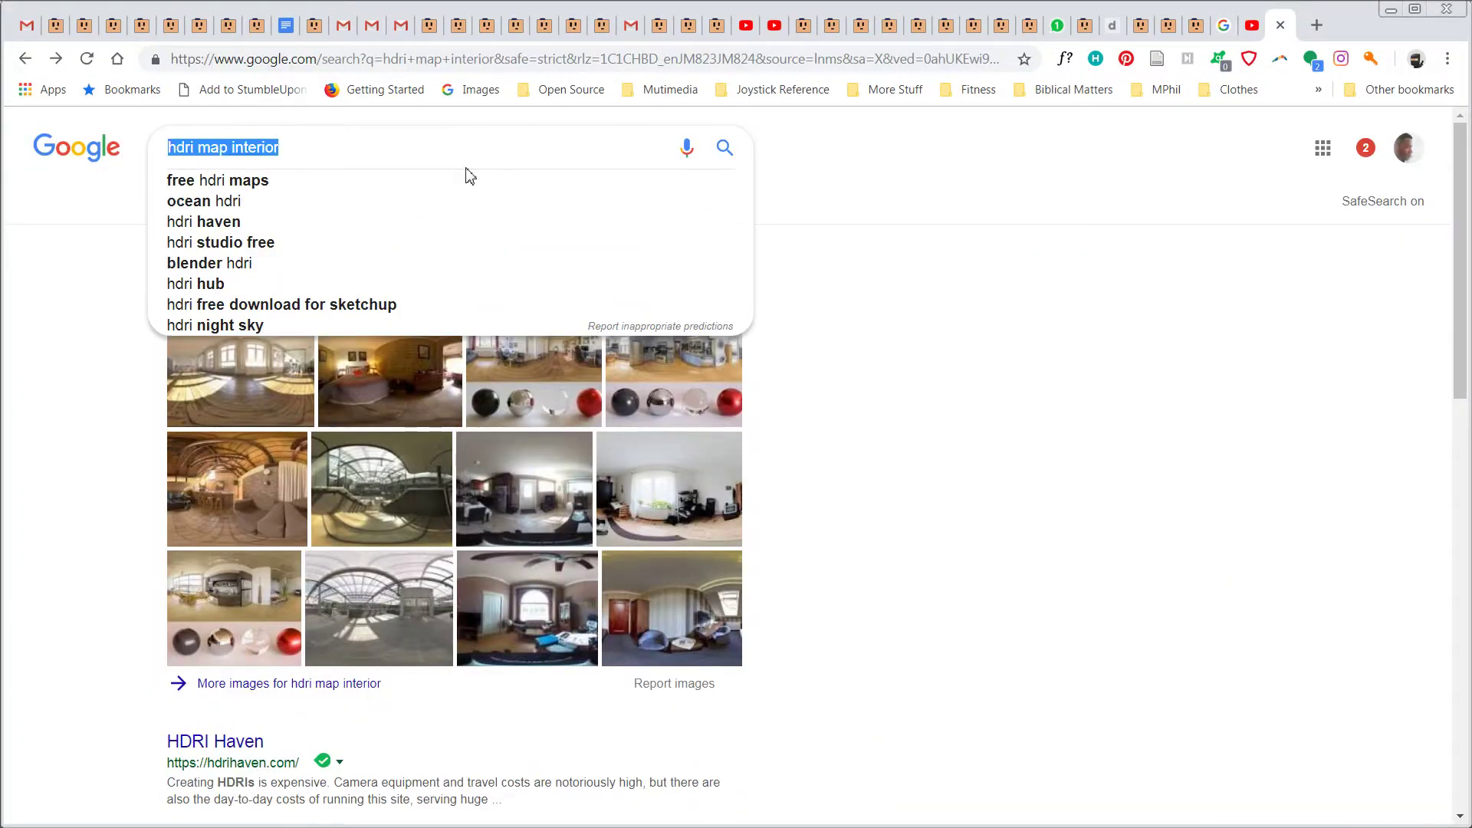
text(plate)
key(Return)
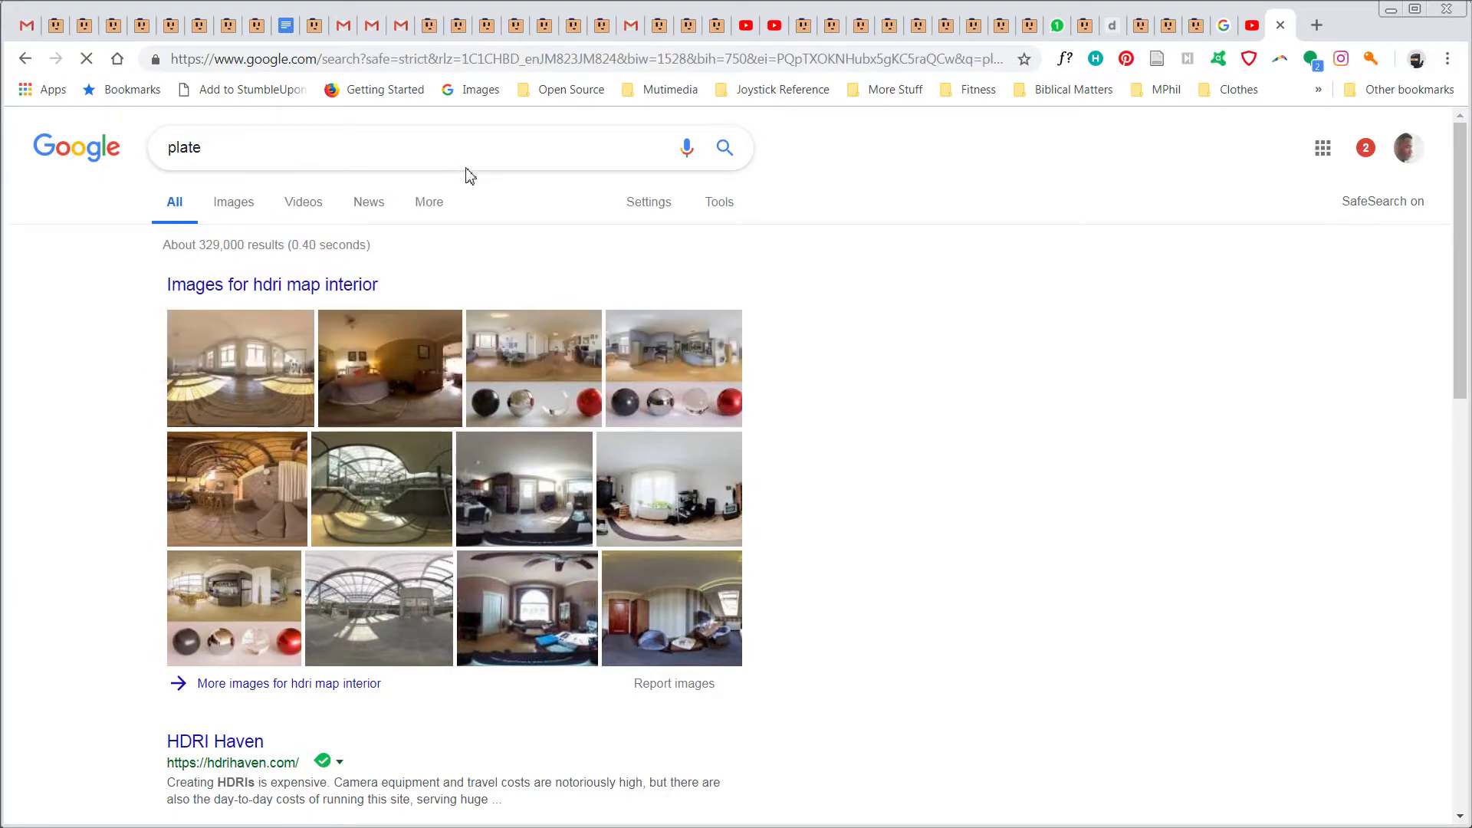
click(248, 206)
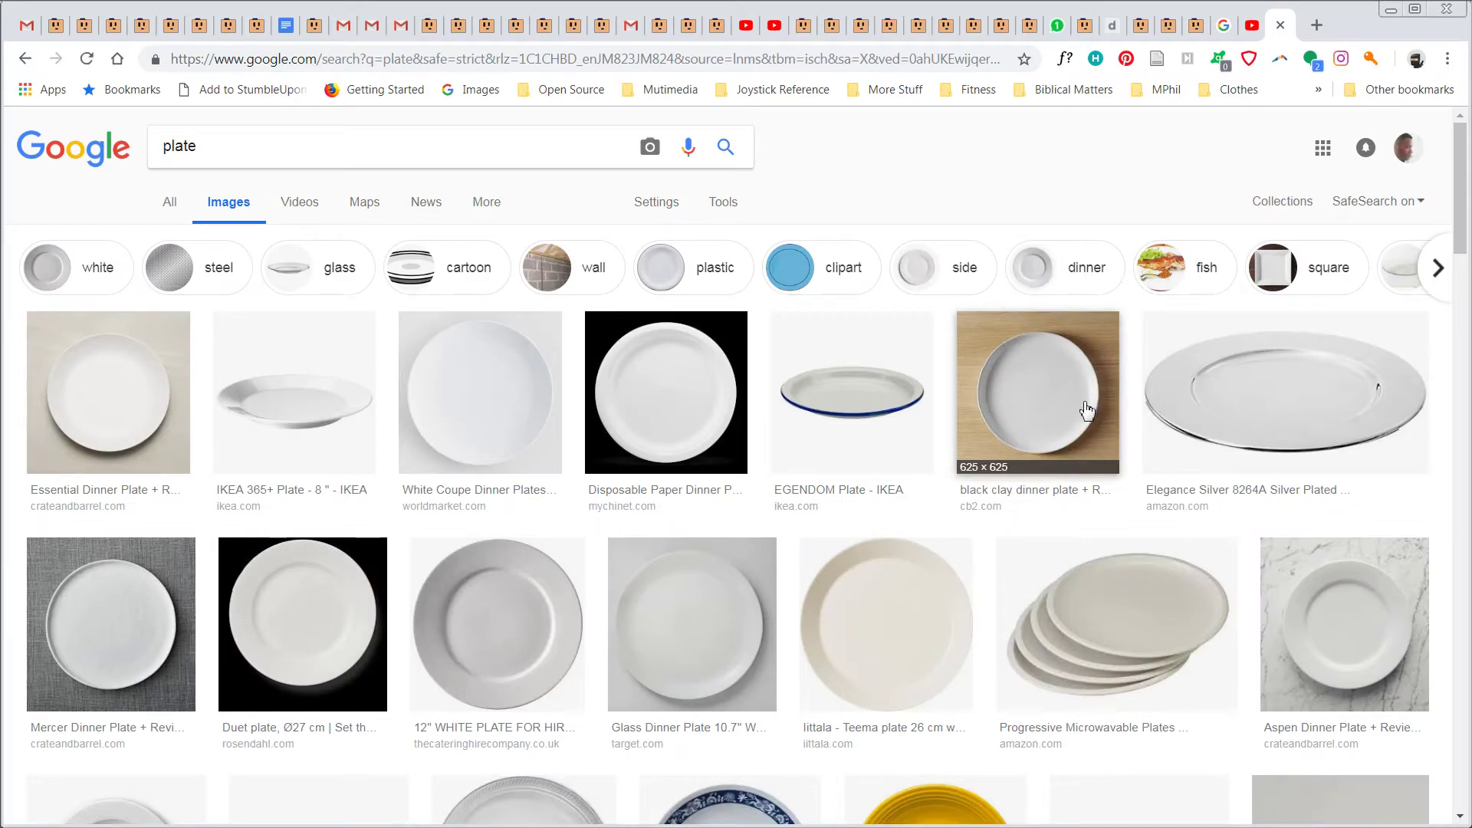
Step: Examine the plate image results for a suitable plate design
scroll(1070, 422, down, 5)
scroll(920, 430, down, 2)
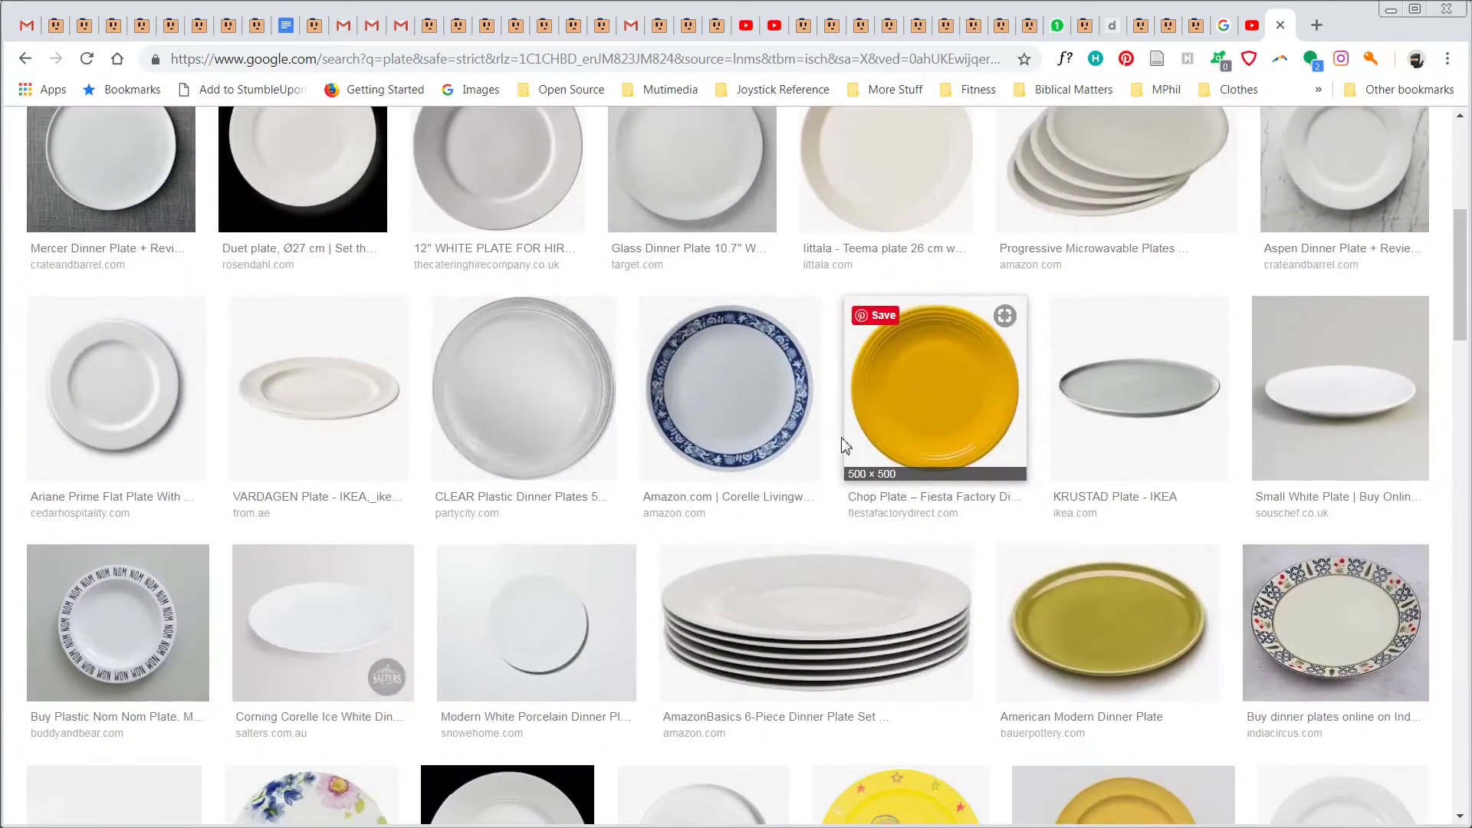
scroll(767, 398, down, 5)
scroll(778, 400, down, 8)
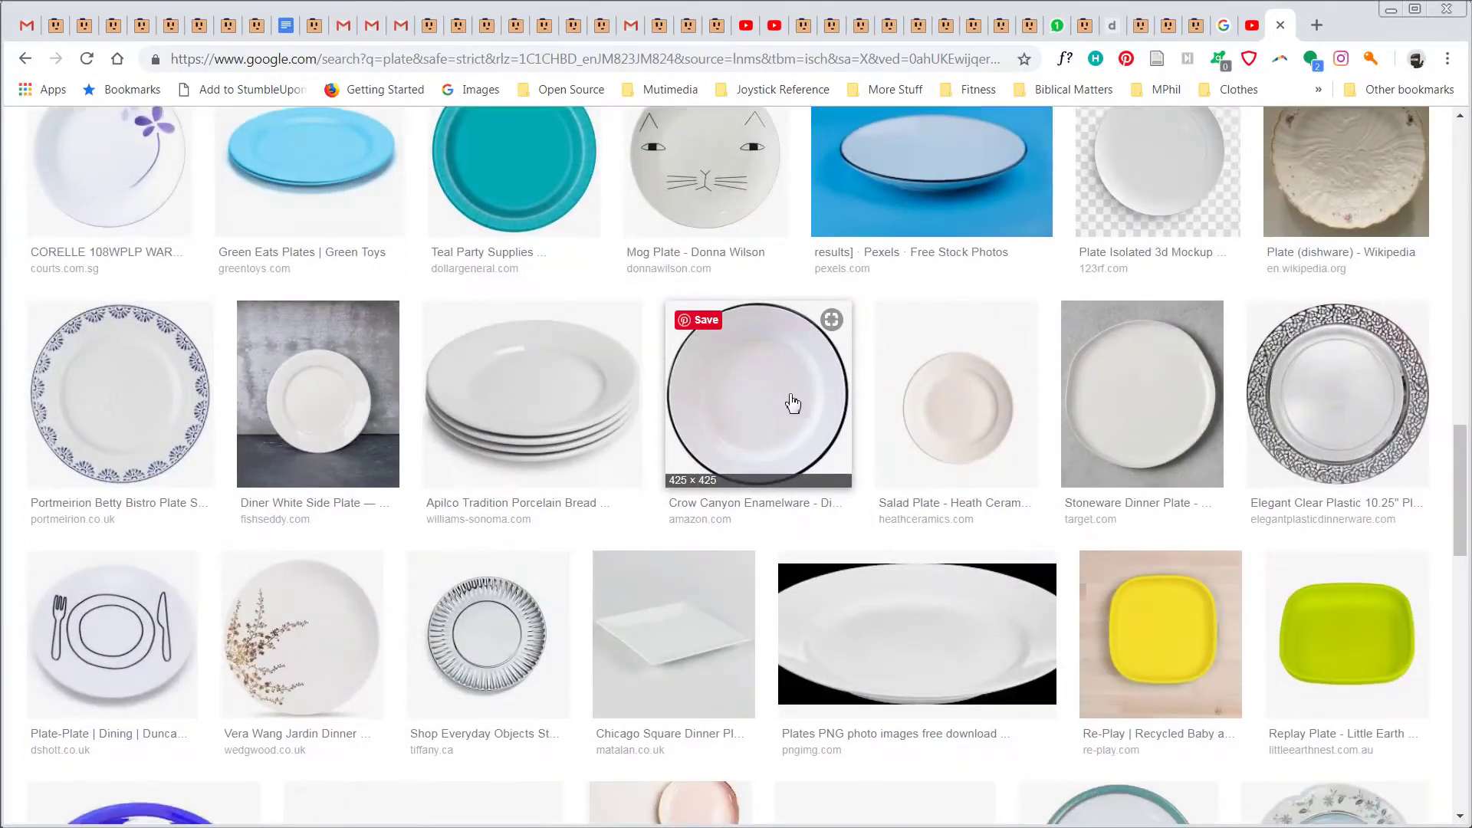
scroll(793, 400, down, 7)
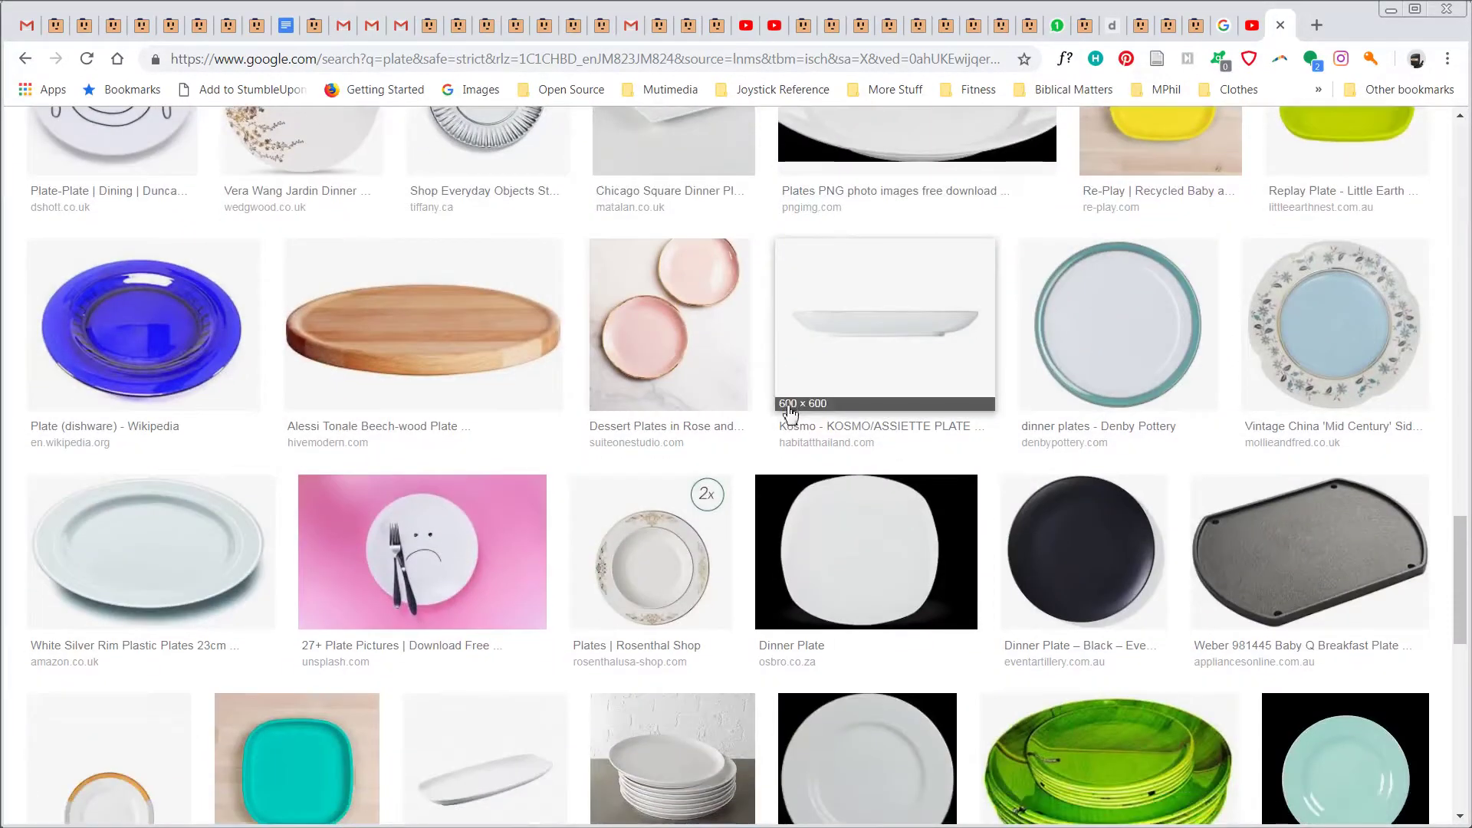
scroll(778, 421, down, 5)
scroll(776, 427, down, 9)
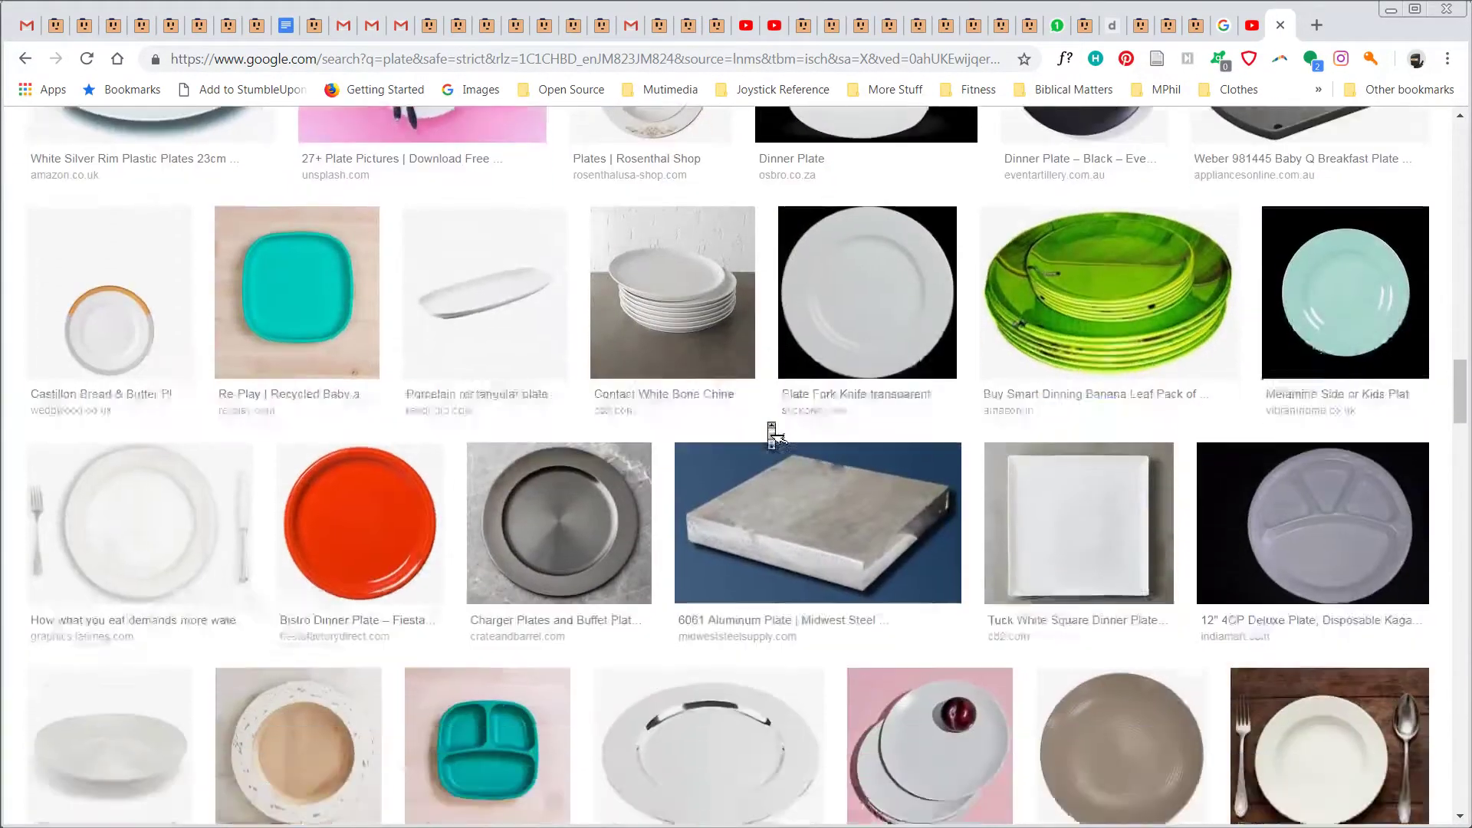
scroll(773, 435, down, 15)
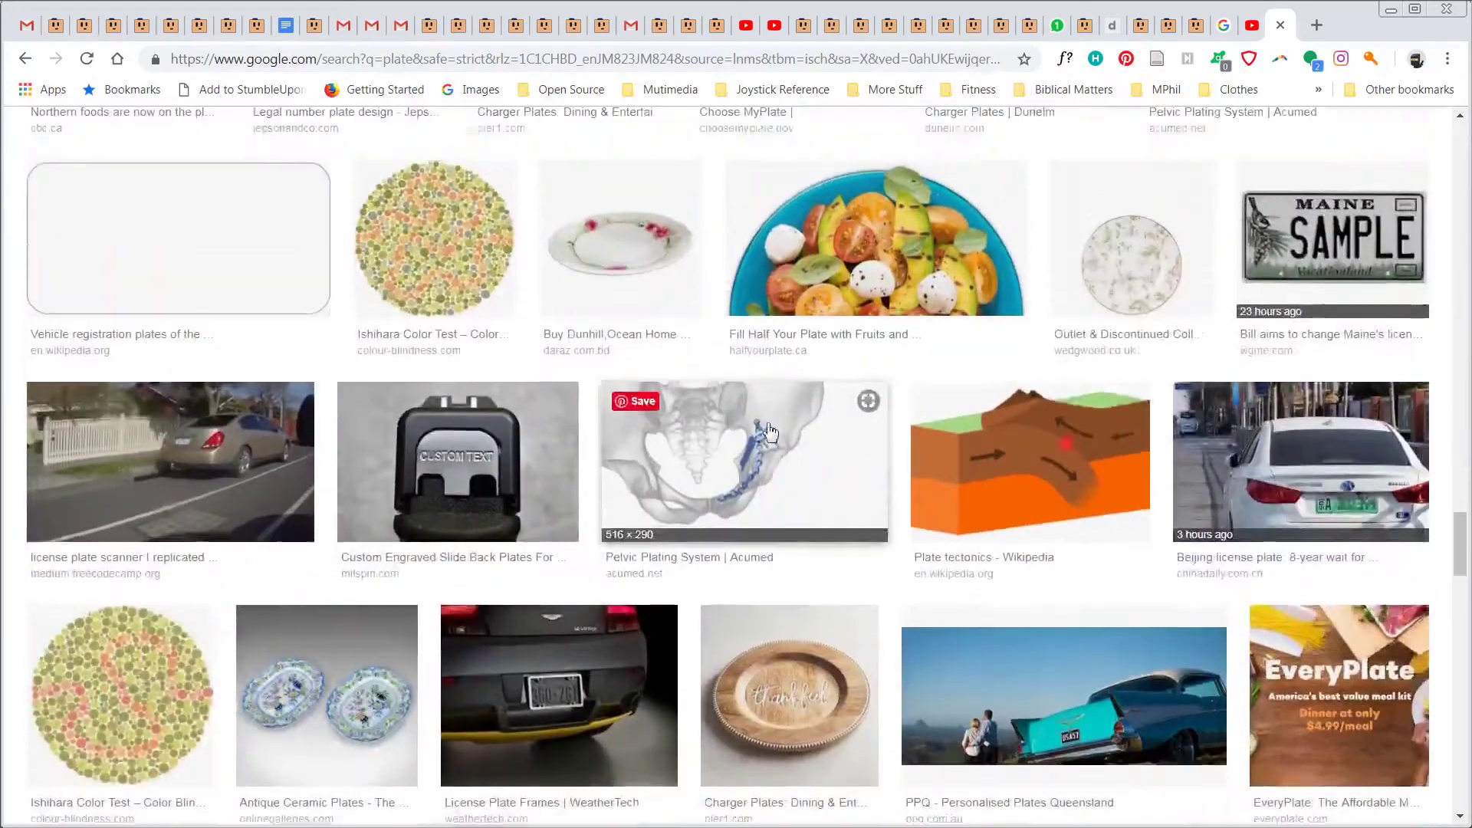
scroll(770, 434, up, 20)
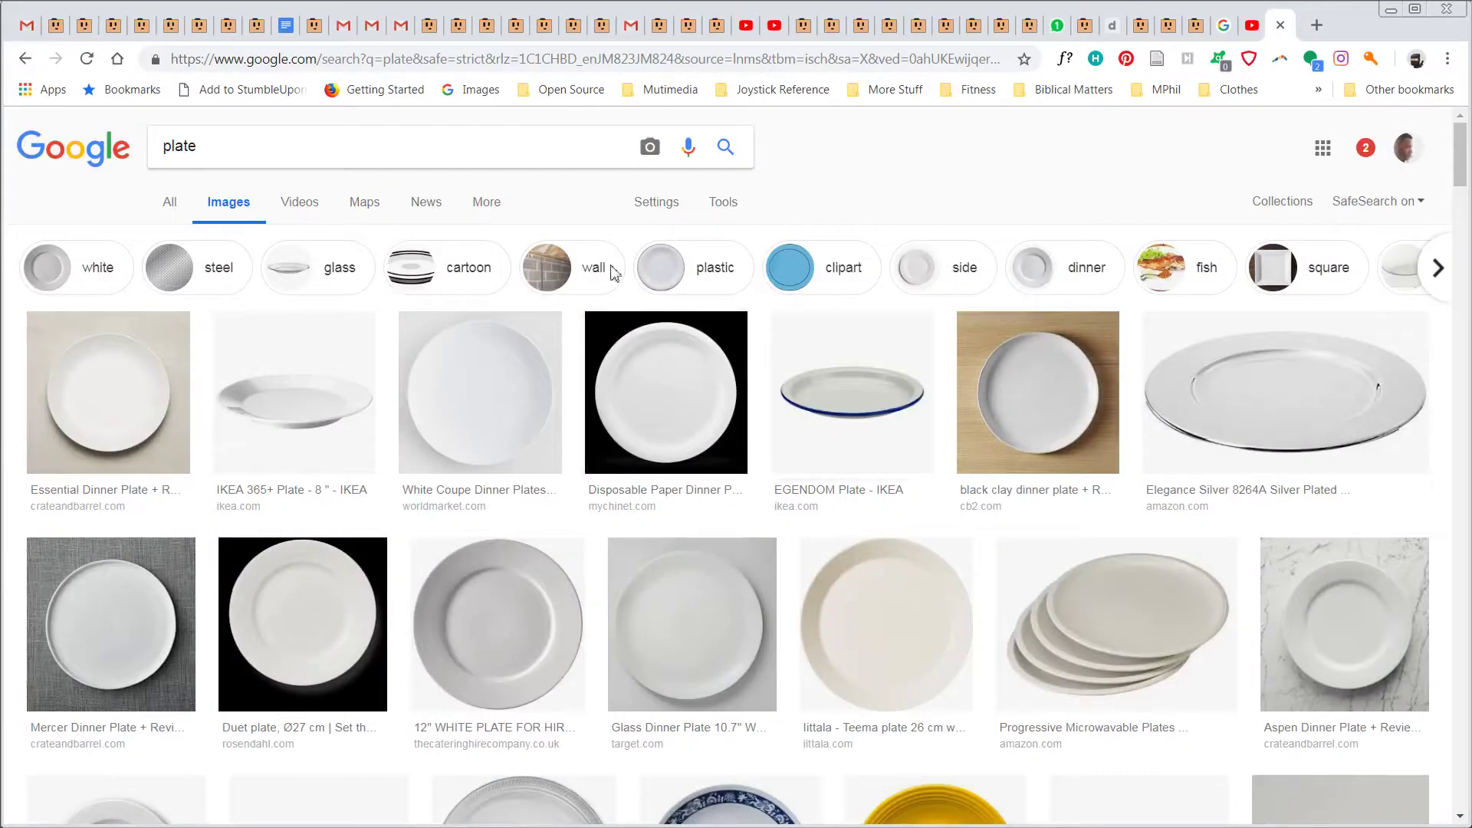
Step: Refine the image search to "plate circle"
click(348, 160)
text(circle)
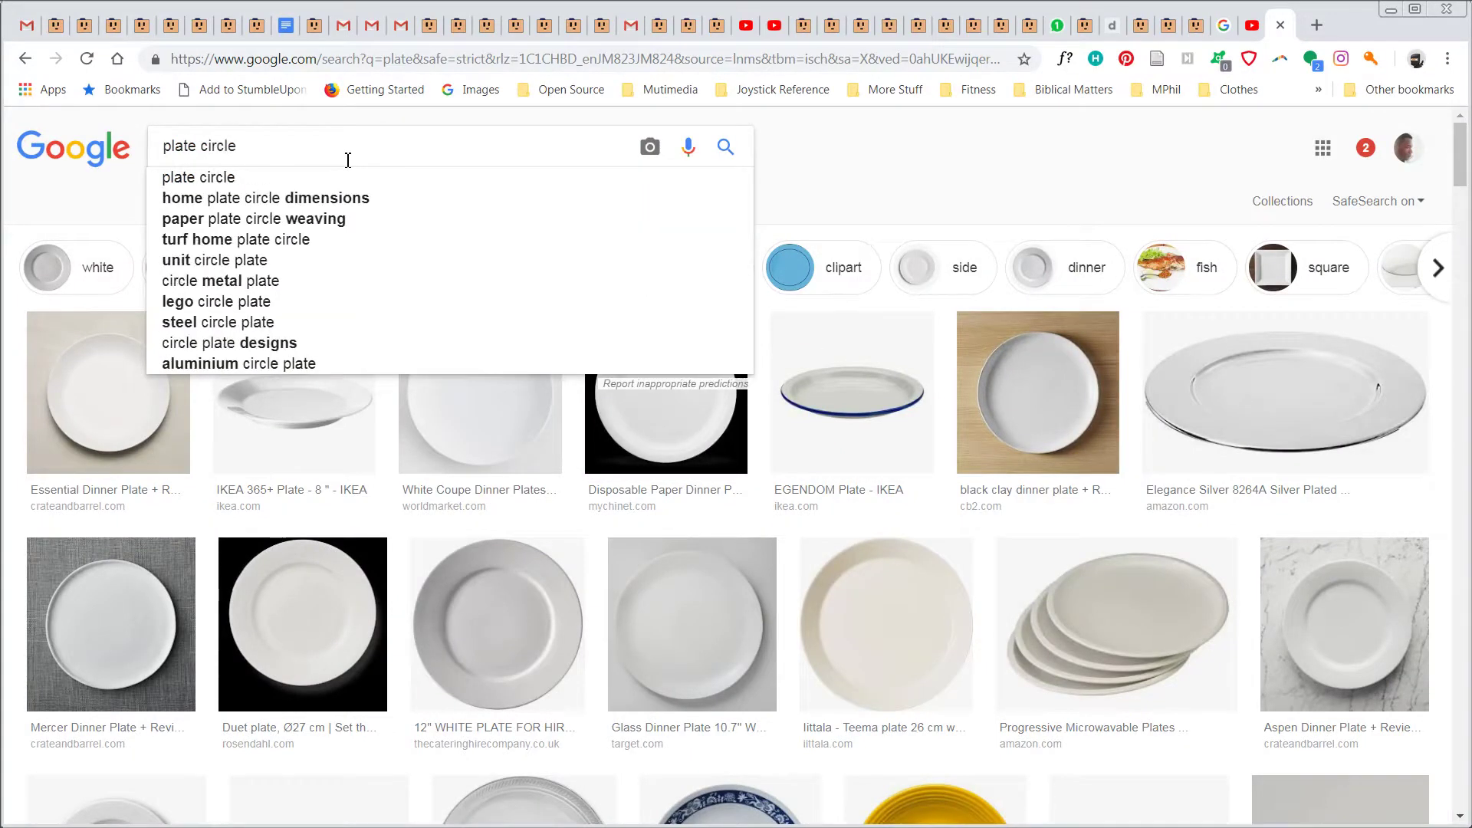
key(Return)
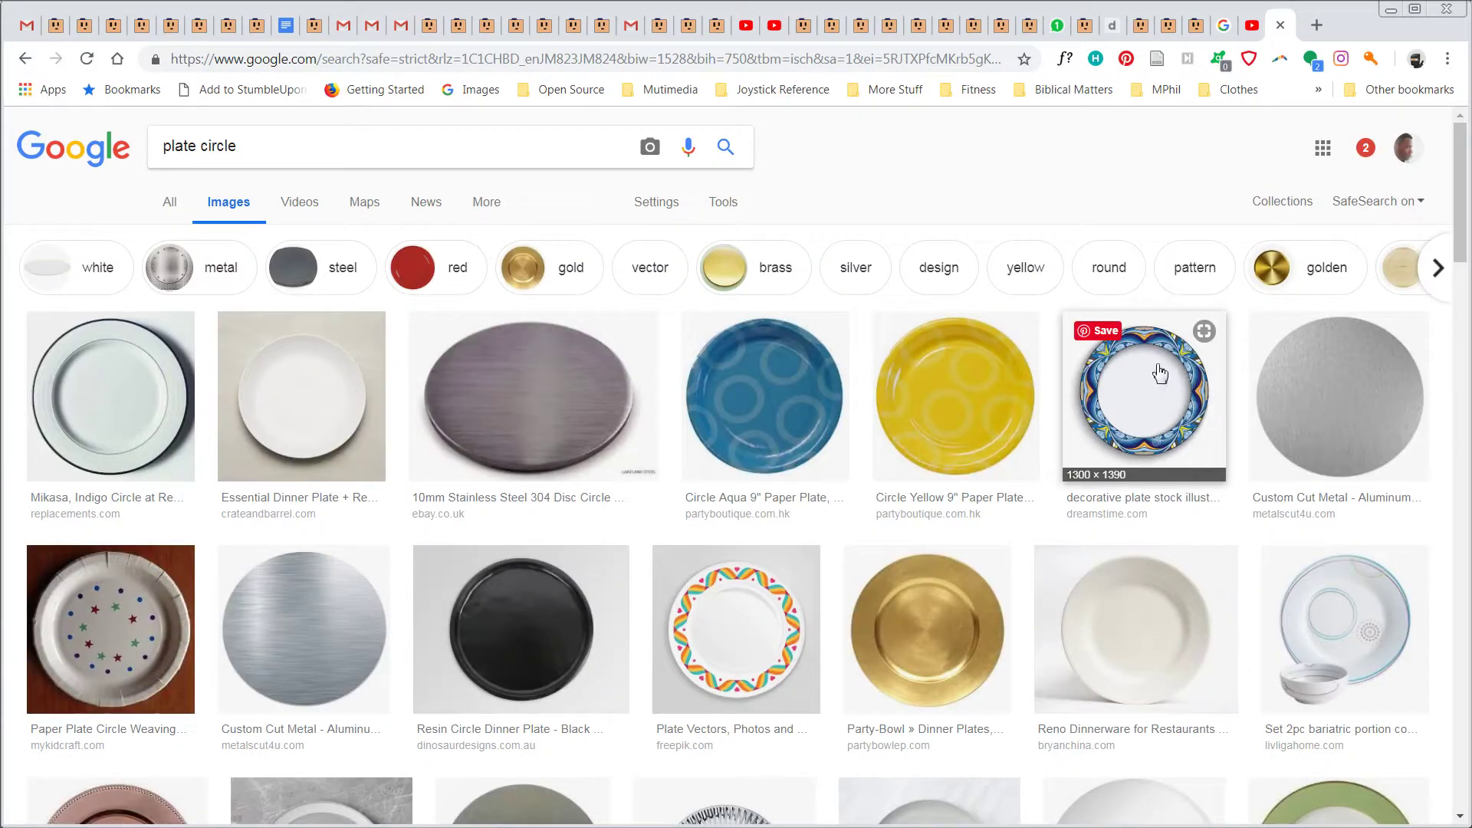
Step: Preview the blue decorative plate from dreamstime.com and the multicolor plate from freepik.com
click(1158, 395)
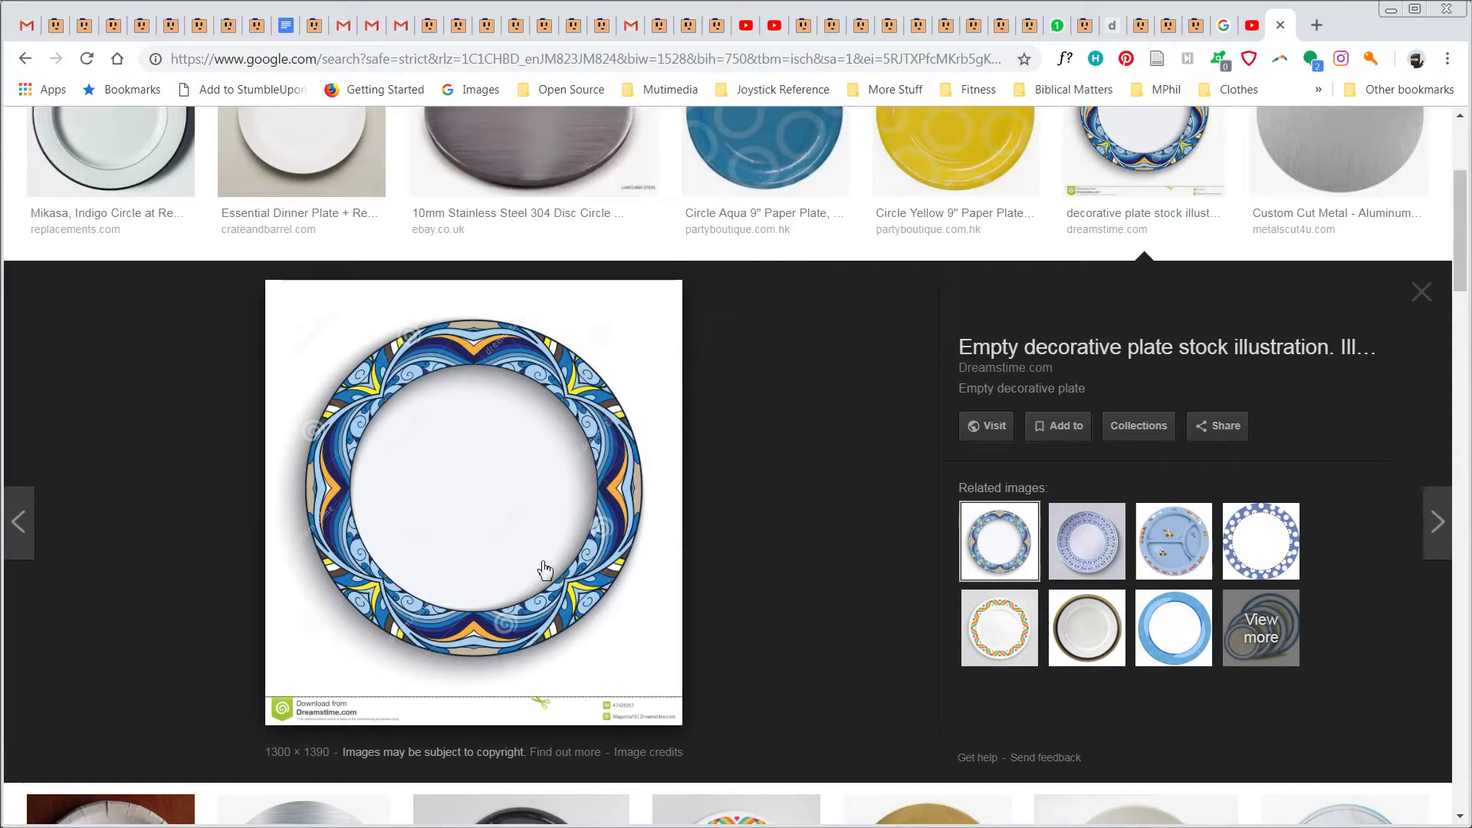
key(Escape)
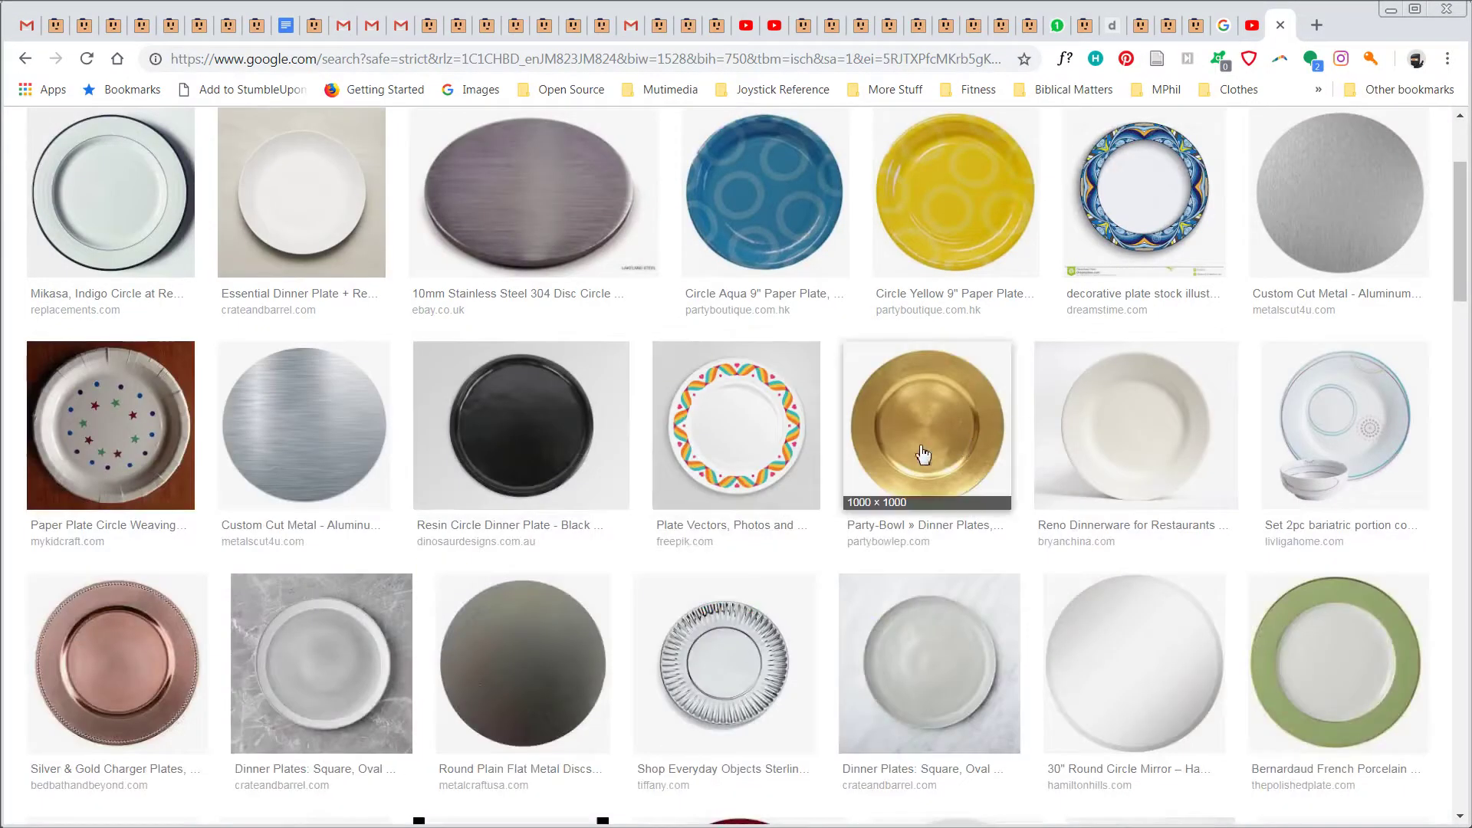
click(748, 451)
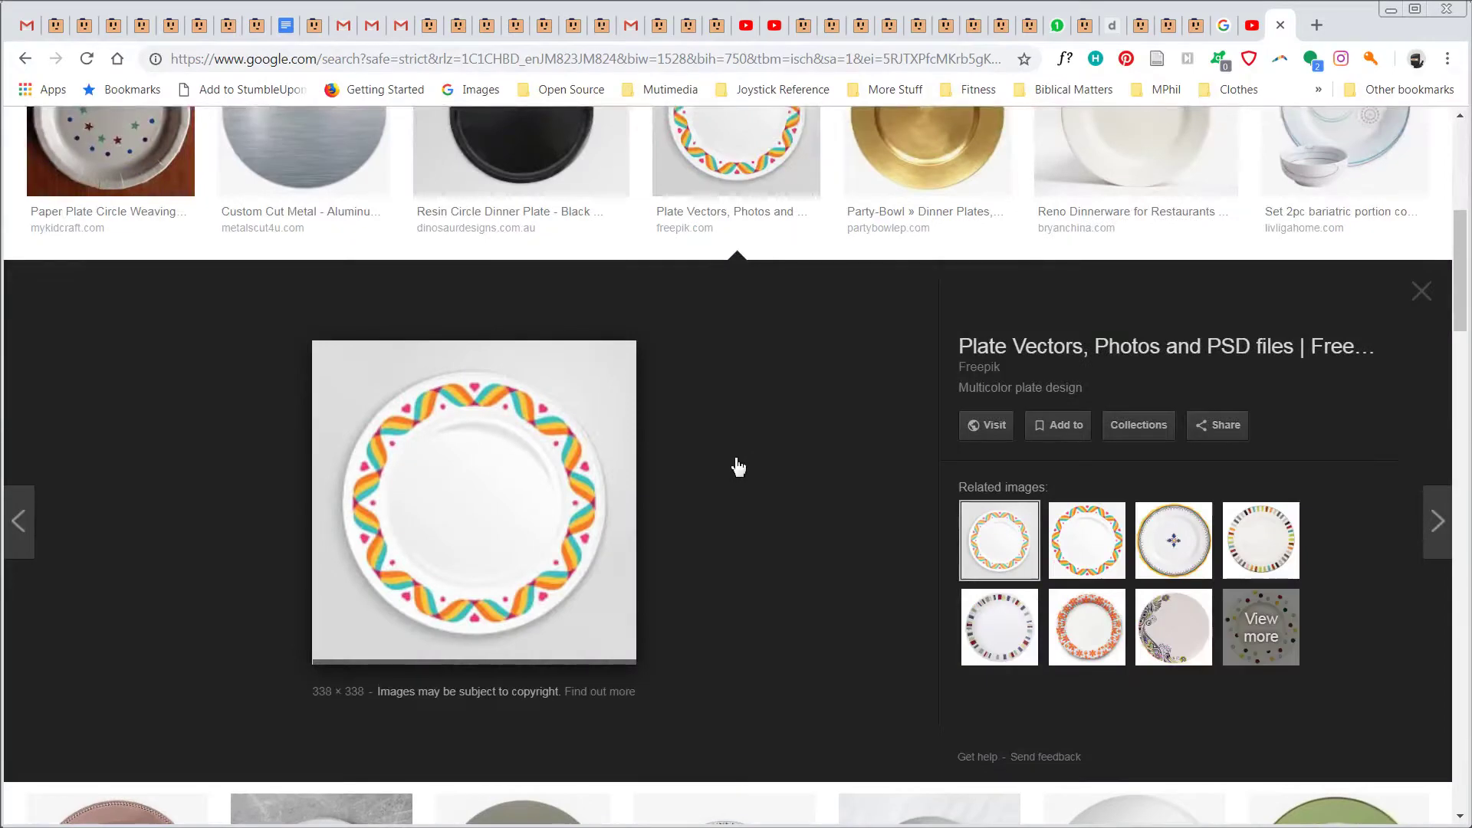
Step: Open the multicolor plate's Freepik source page, look through its plate graphics and close the page
click(506, 516)
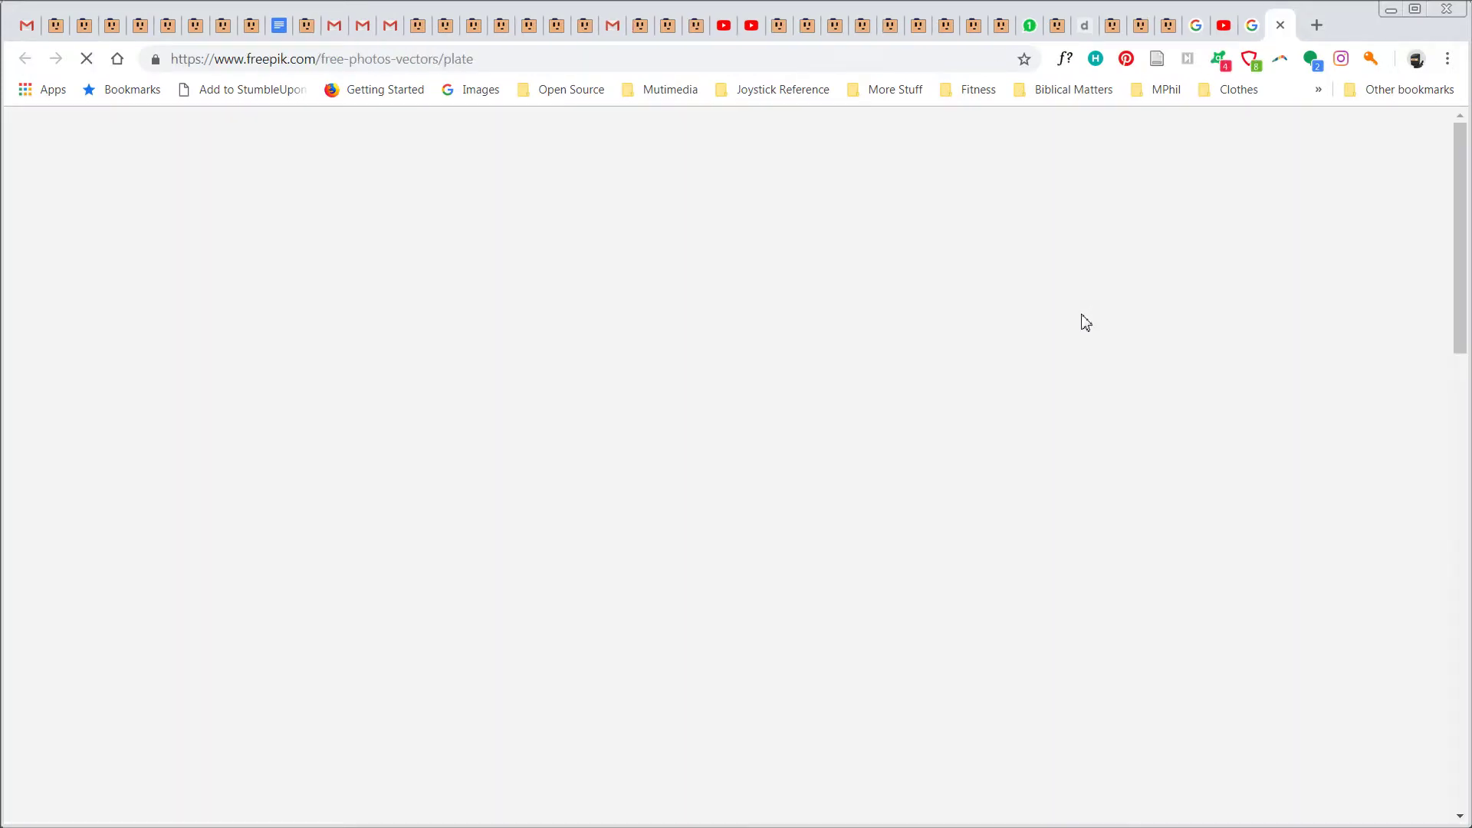
click(1249, 30)
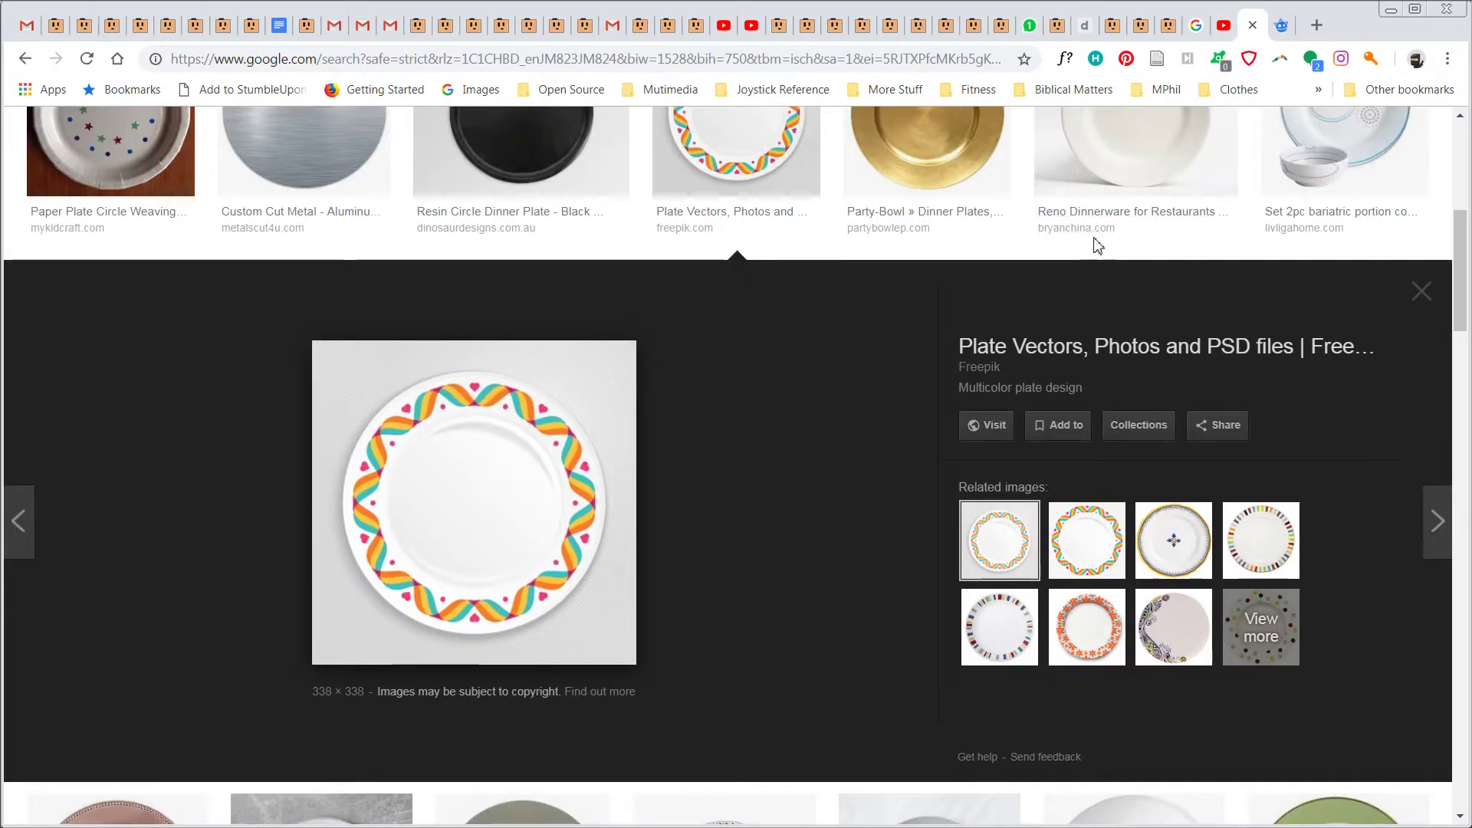
click(1282, 34)
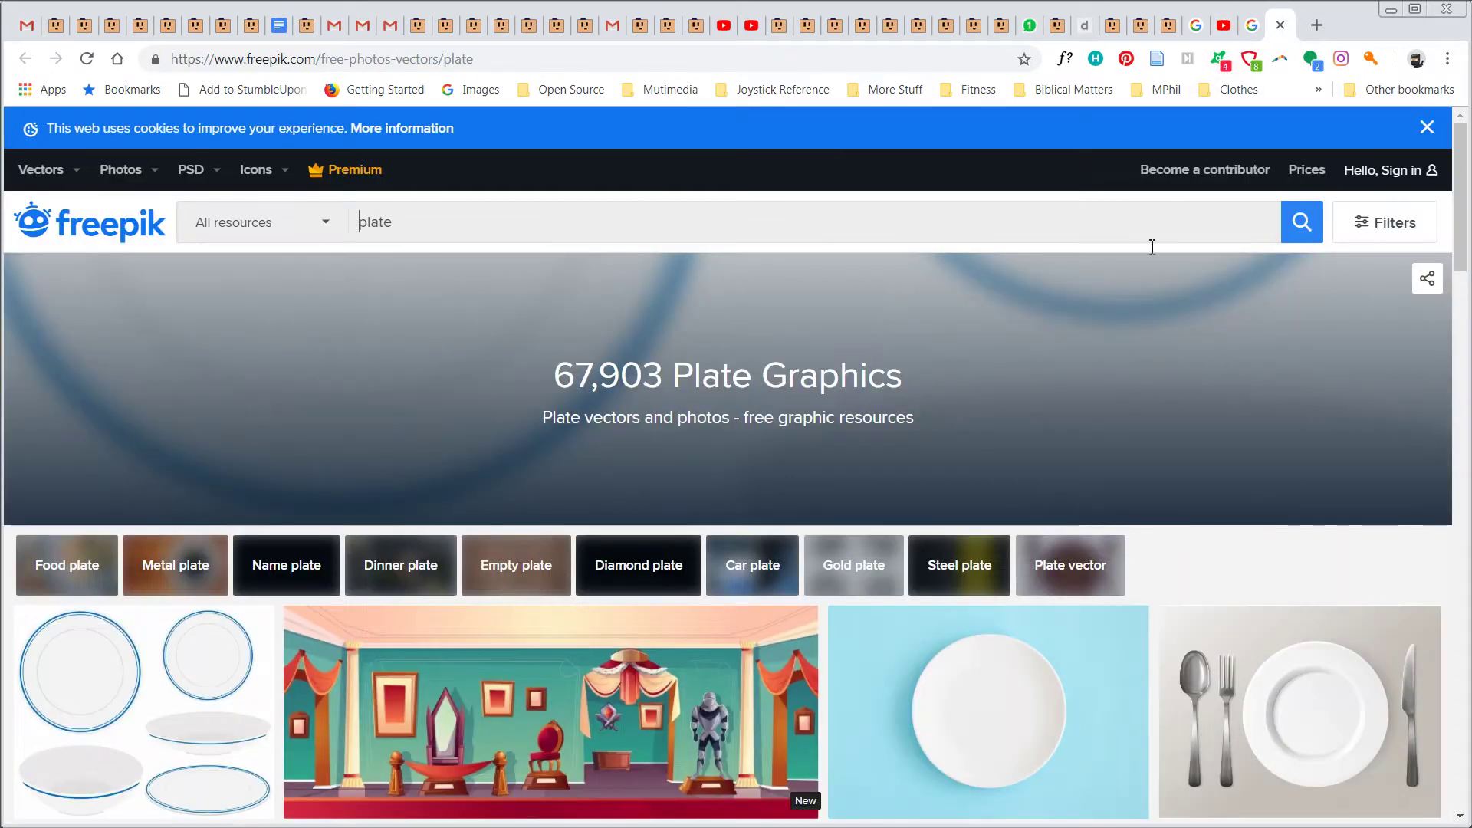
scroll(1061, 470, down, 9)
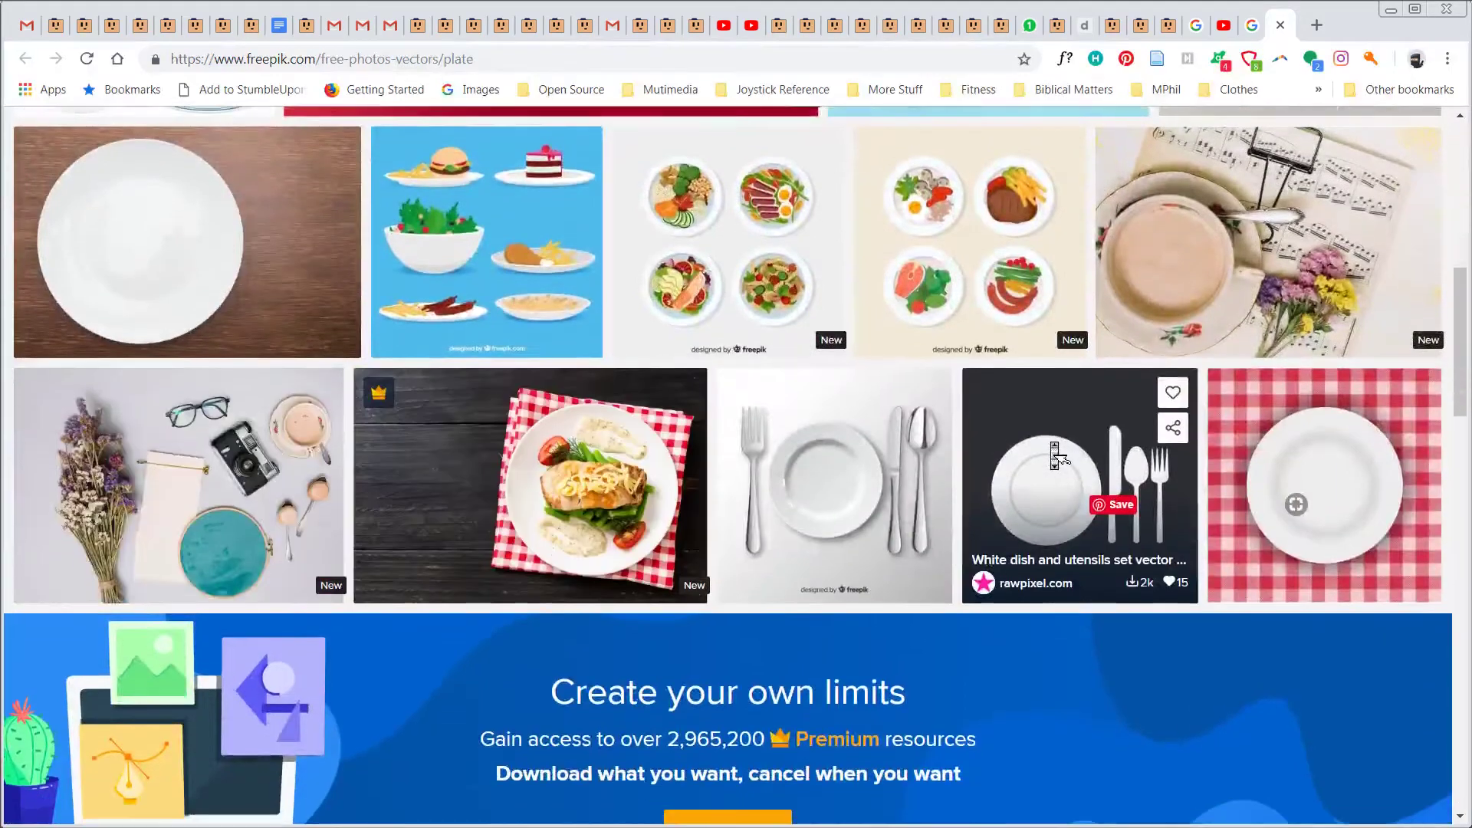
scroll(1055, 460, up, 10)
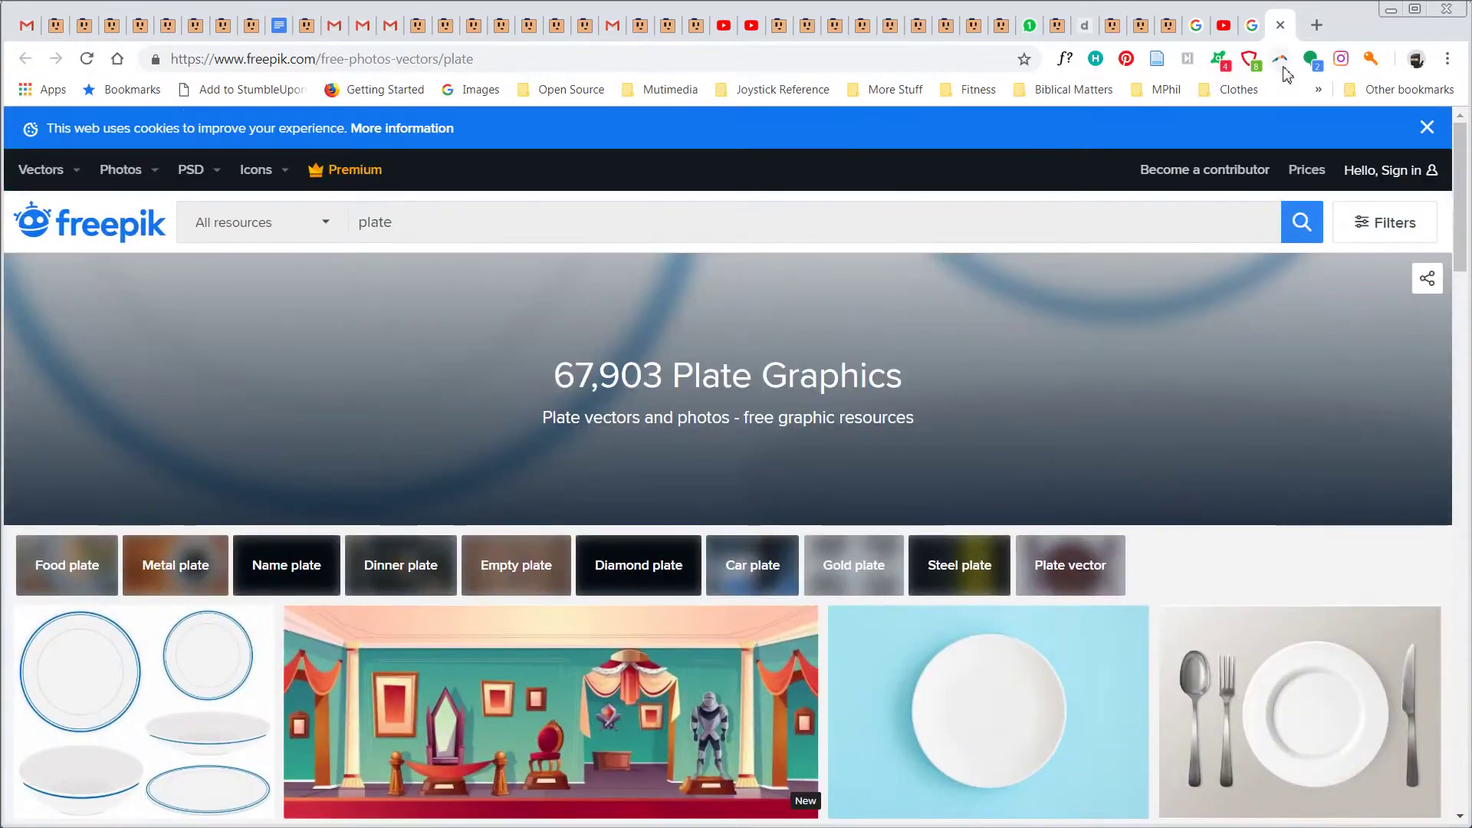
click(1280, 25)
Step: Examine the remaining "plate circle" image results for a usable plate design
scroll(972, 417, down, 10)
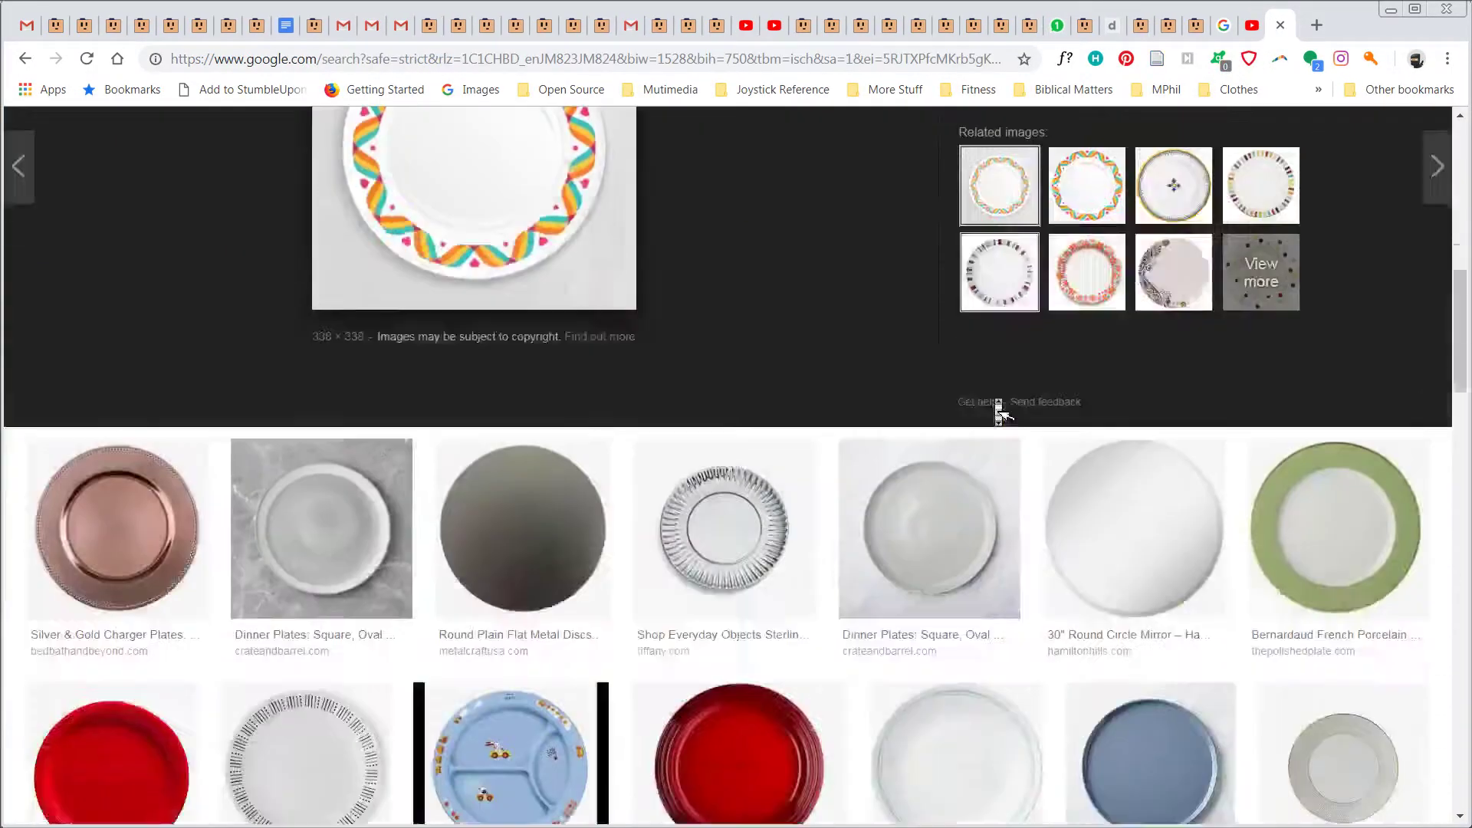
scroll(774, 478, down, 3)
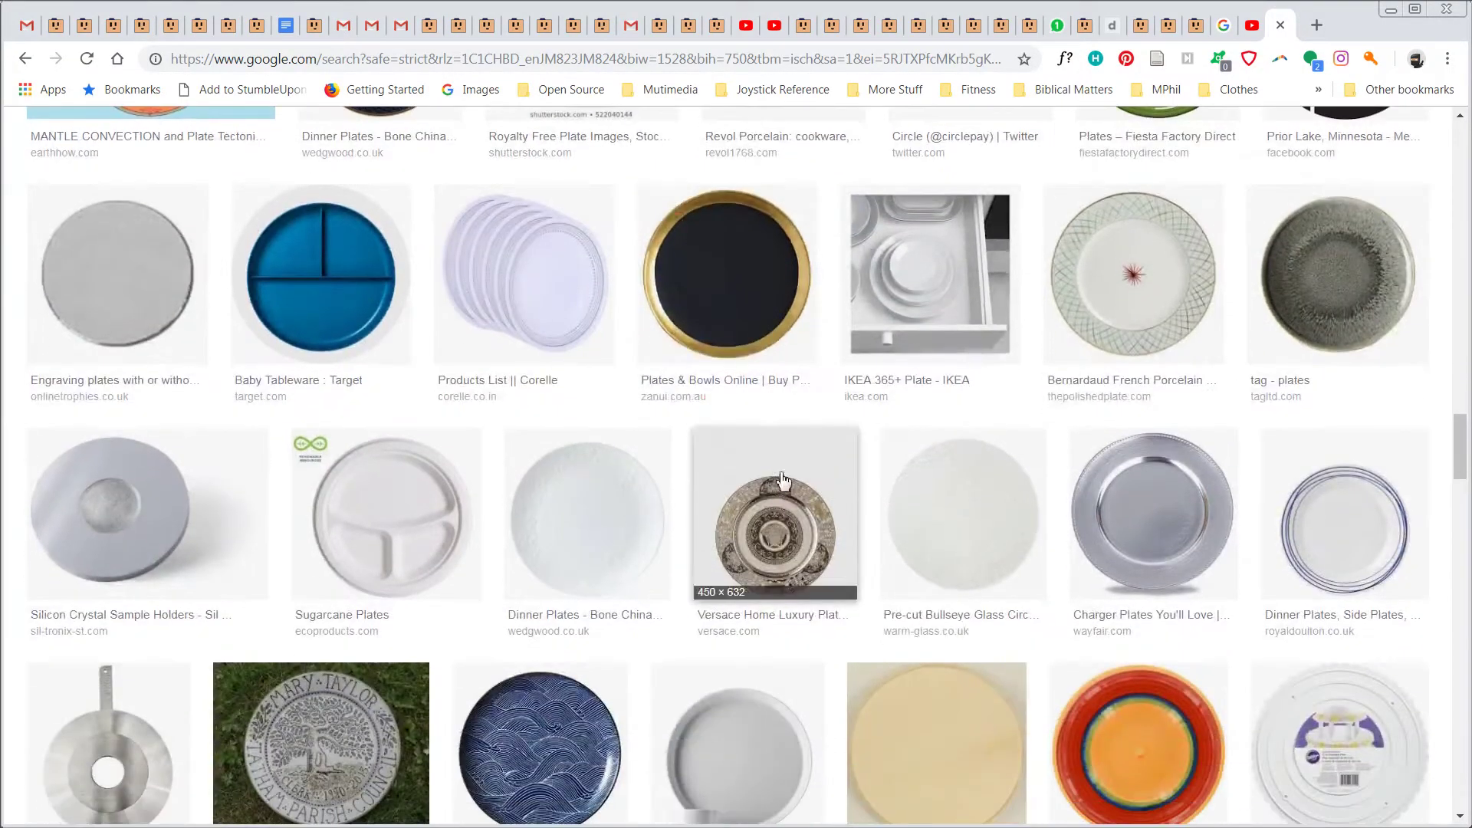
scroll(783, 481, down, 5)
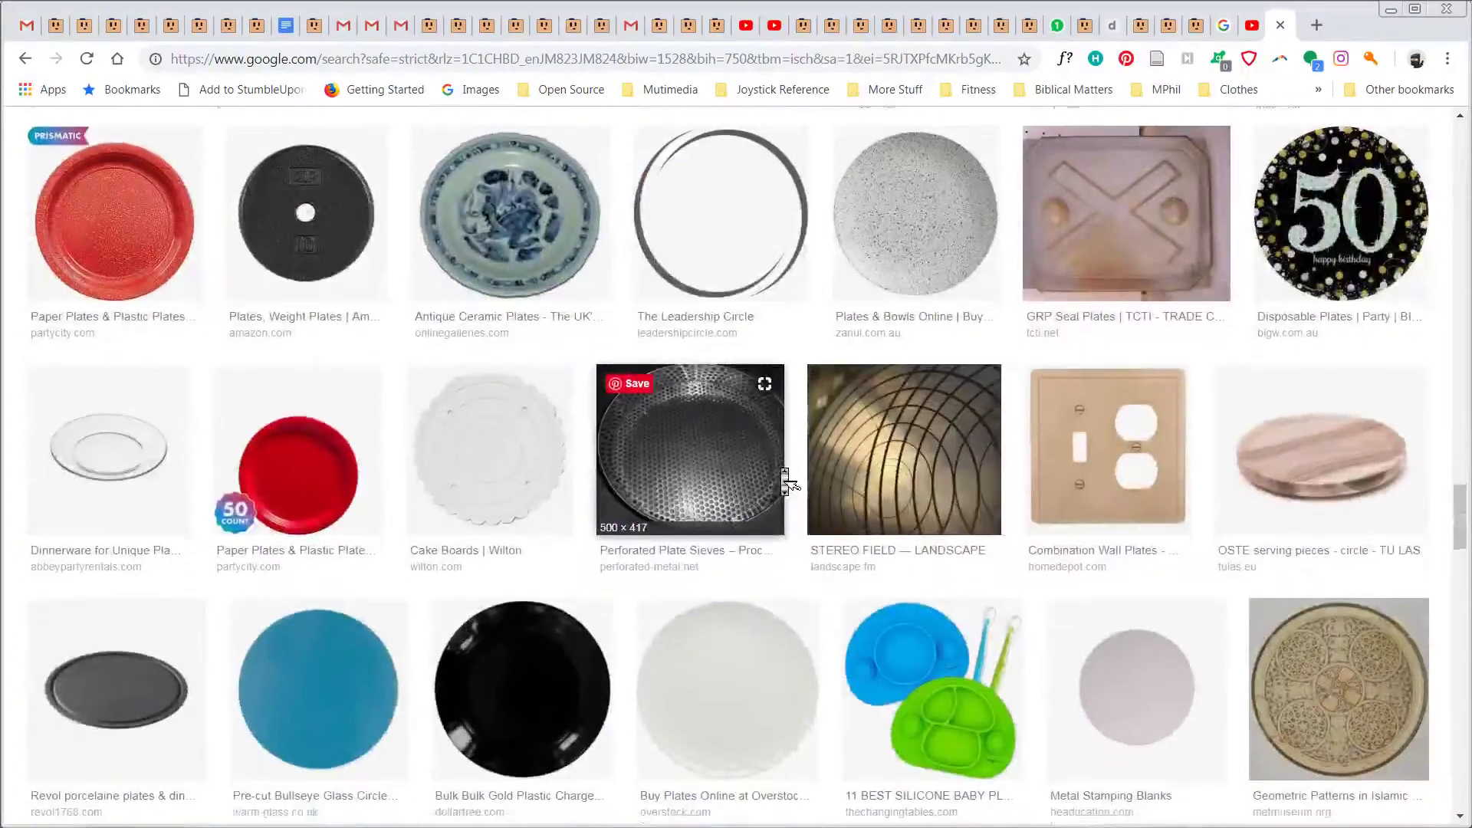
scroll(784, 481, up, 15)
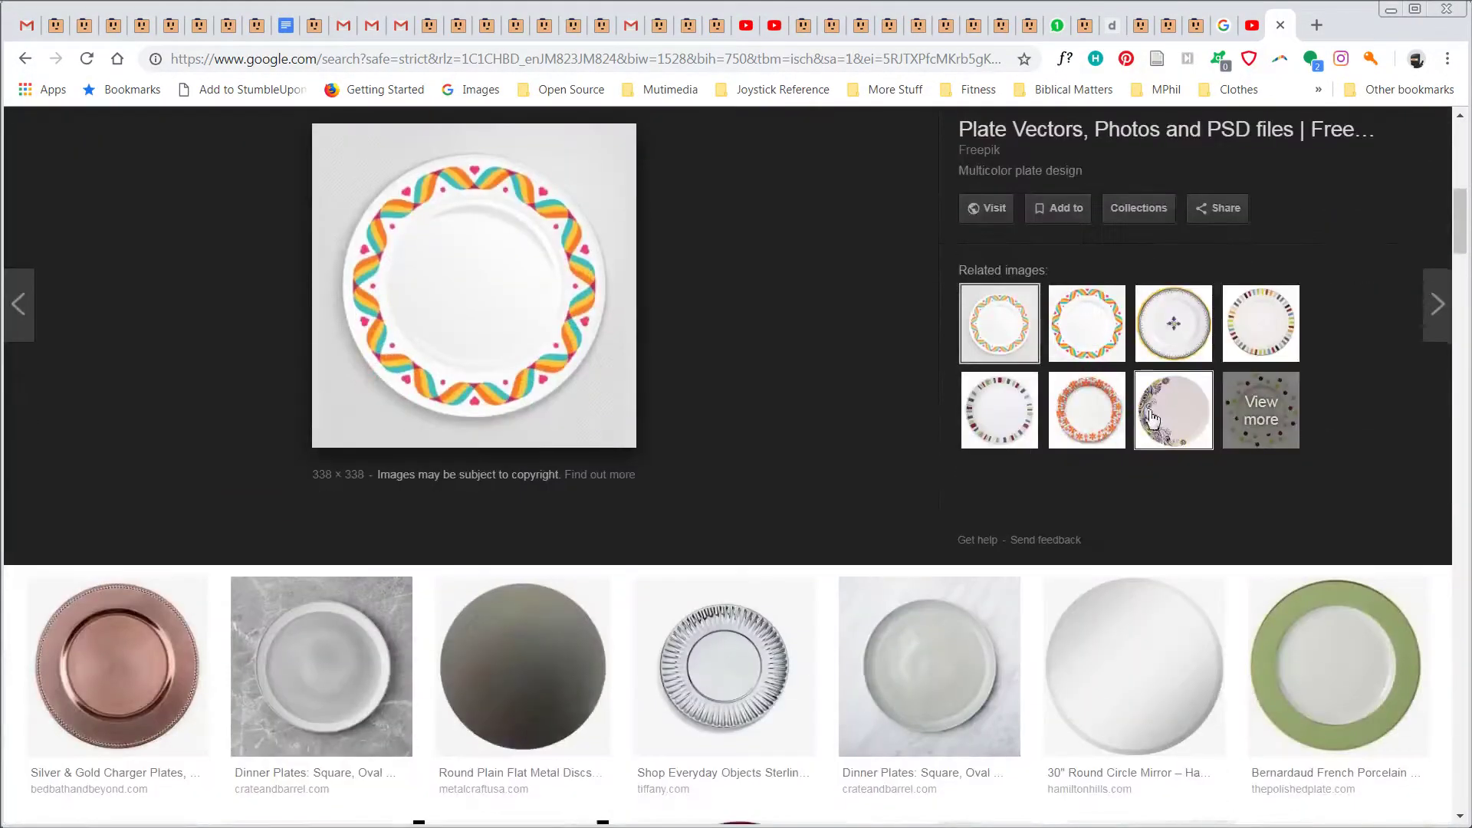
scroll(1150, 418, down, 5)
scroll(1173, 411, down, 4)
scroll(1150, 409, up, 9)
scroll(903, 443, up, 10)
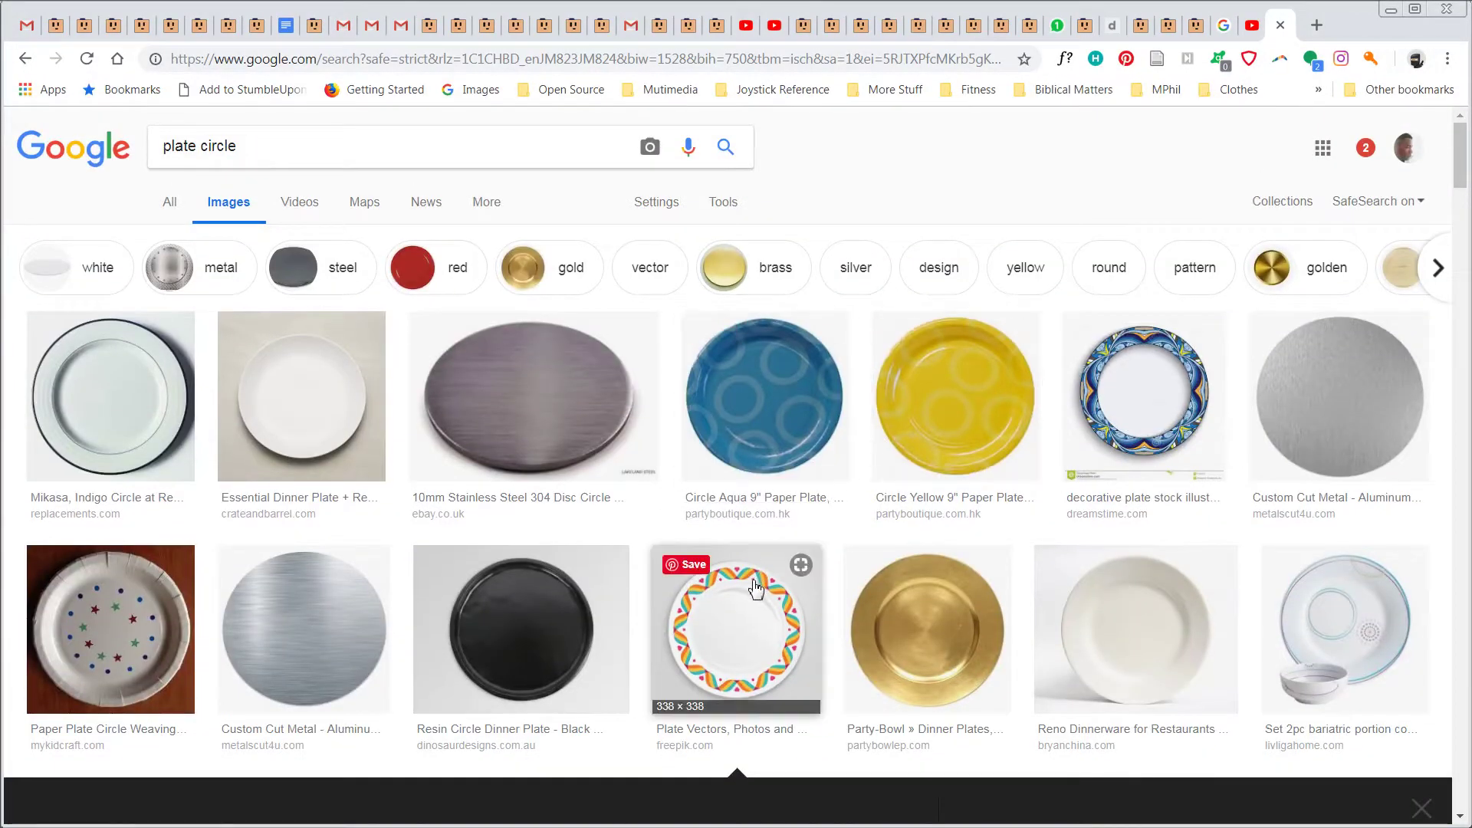
Step: Close and reopen the preview of the multicolor Freepik plate among the image results
scroll(756, 537, down, 2)
click(751, 512)
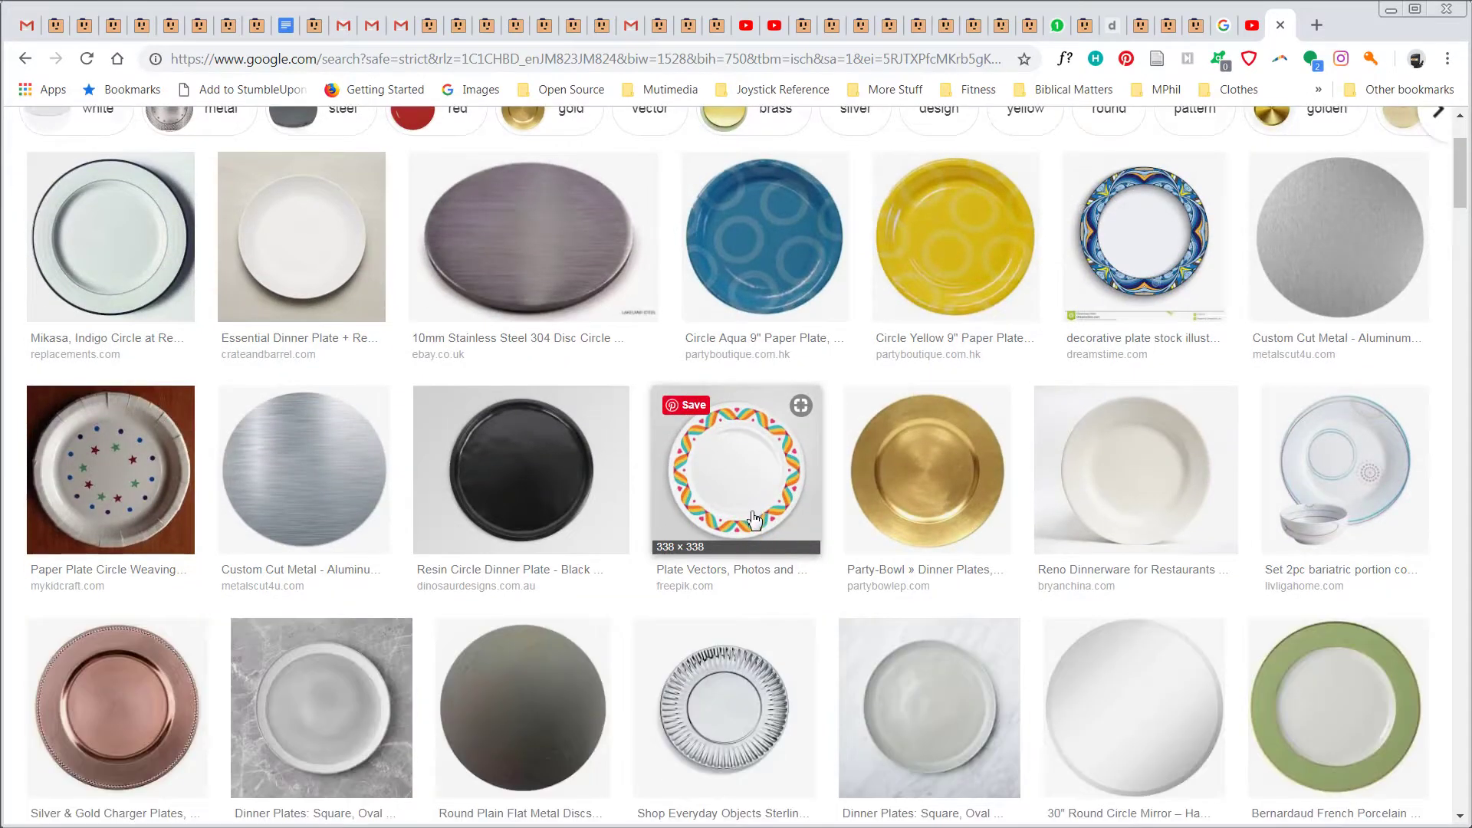
scroll(752, 512, down, 2)
click(752, 400)
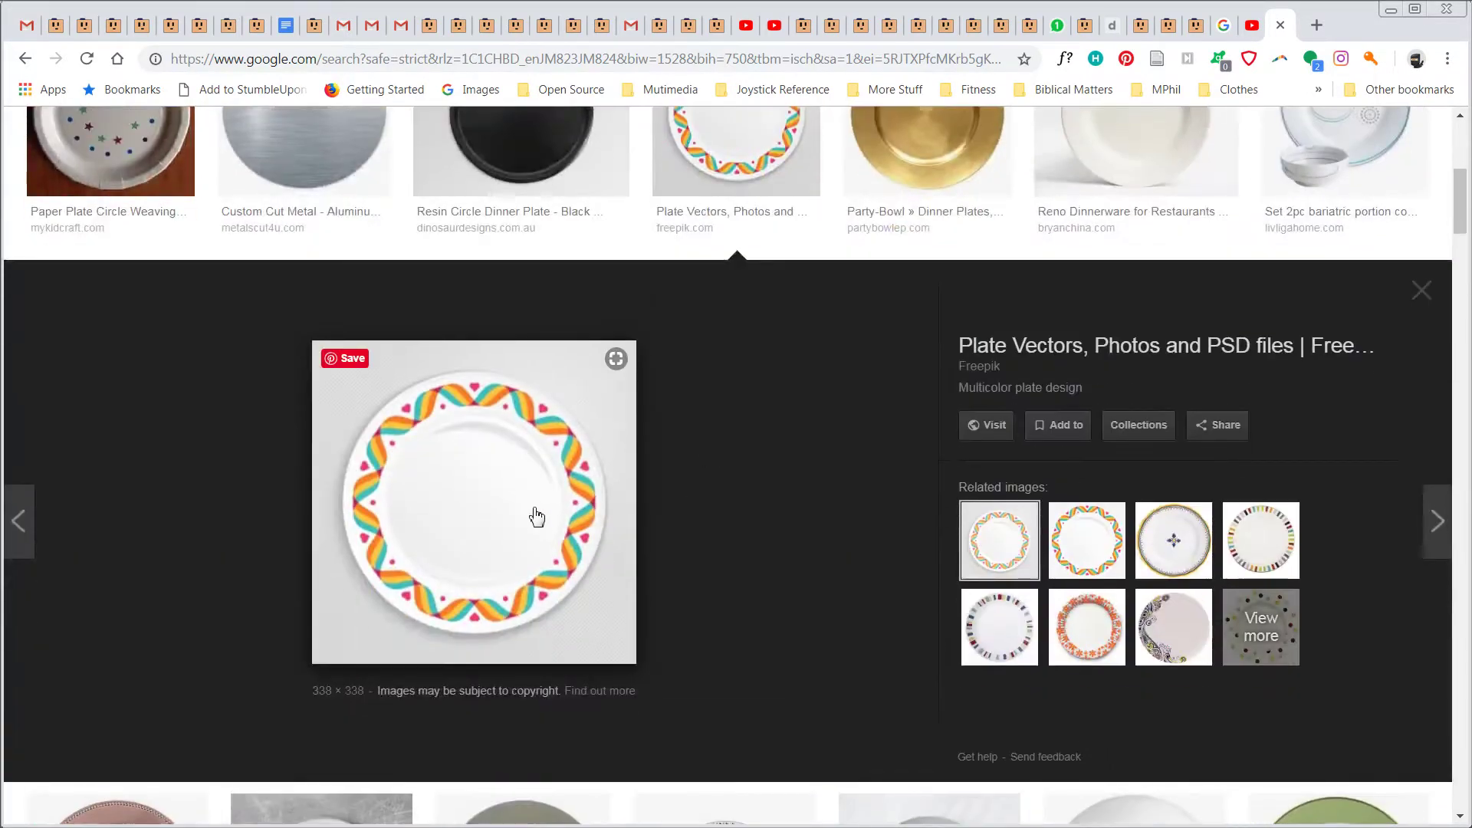
Step: Change the image search to "plate pattern"
scroll(542, 498, up, 7)
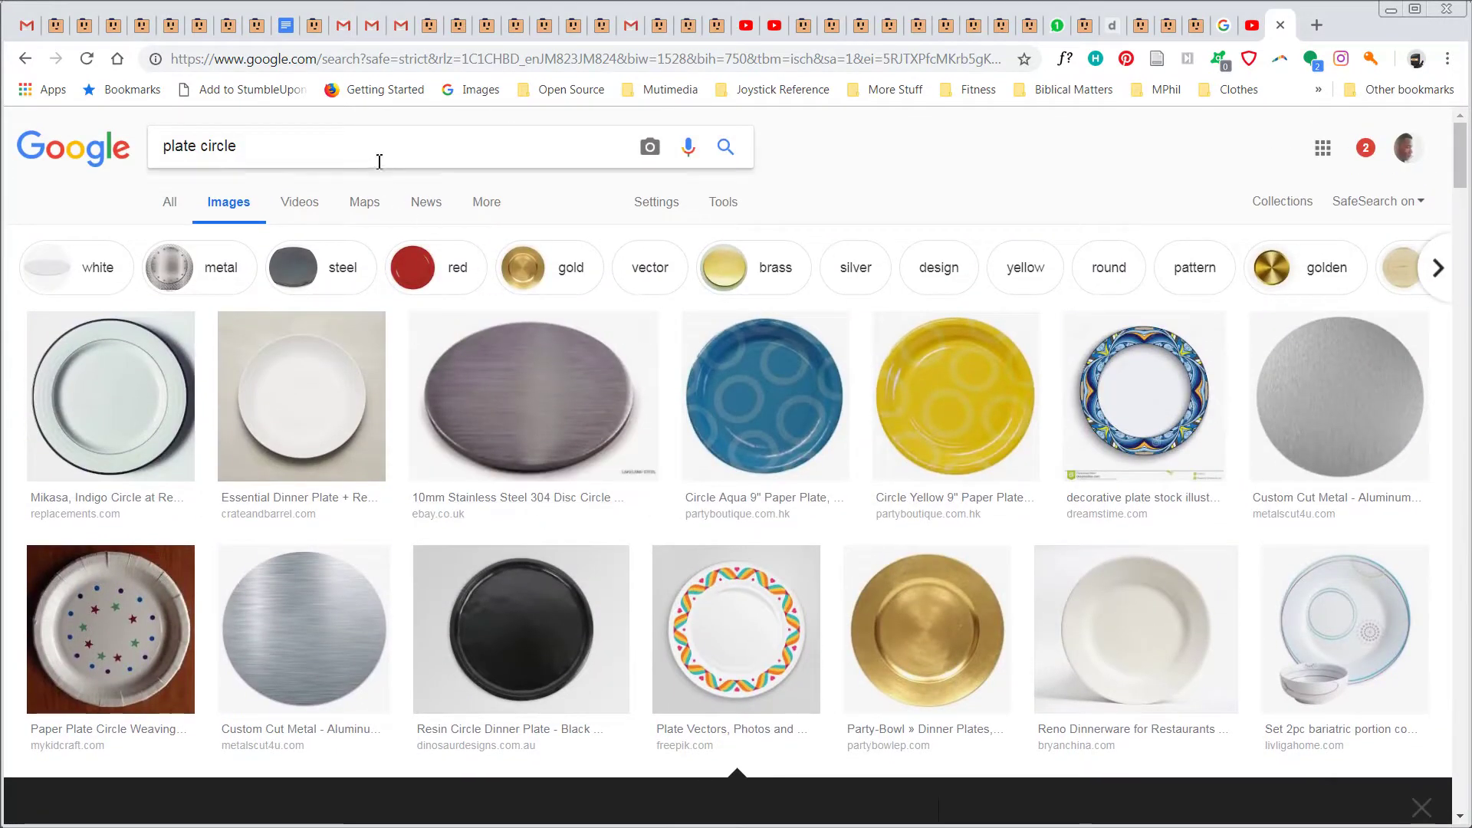
click(379, 157)
key(BackSpace)
key(BackSpace)
key(BackSpace)
key(BackSpace)
key(BackSpace)
key(BackSpace)
text(pa)
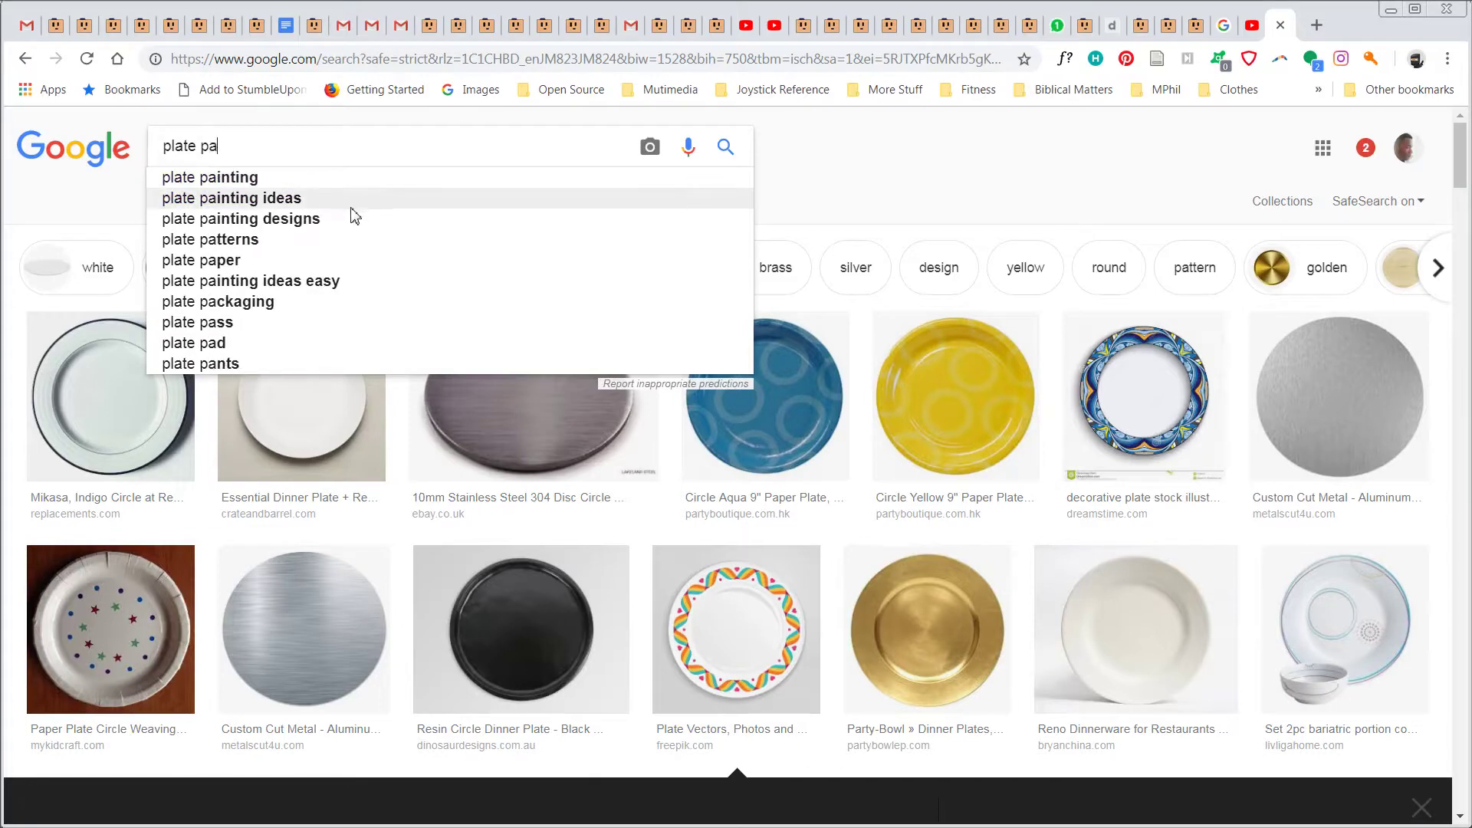
text(ttern)
key(Return)
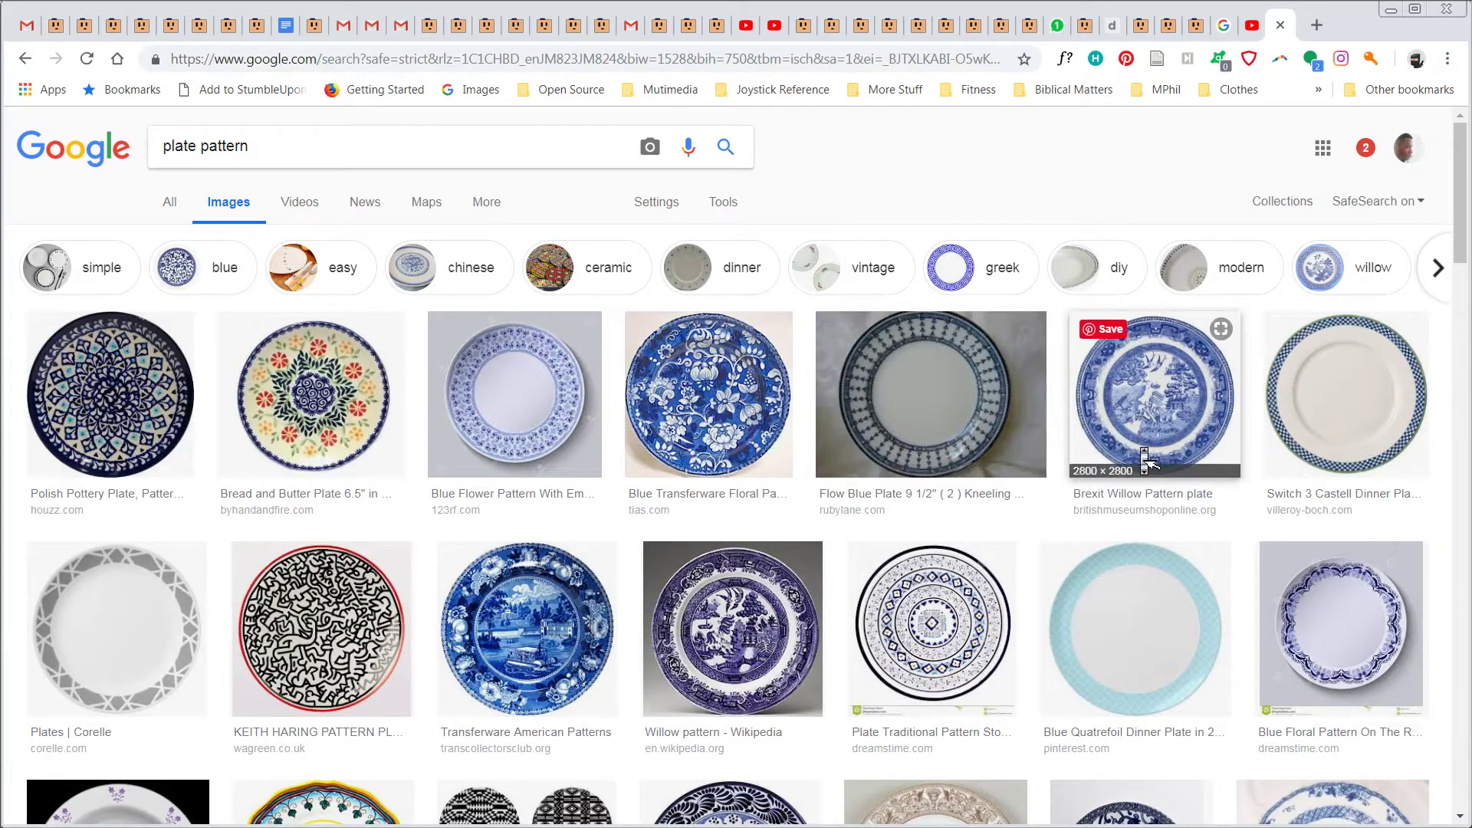
Step: Look over the plate pattern images and filter them to the Large size
scroll(1143, 456, down, 5)
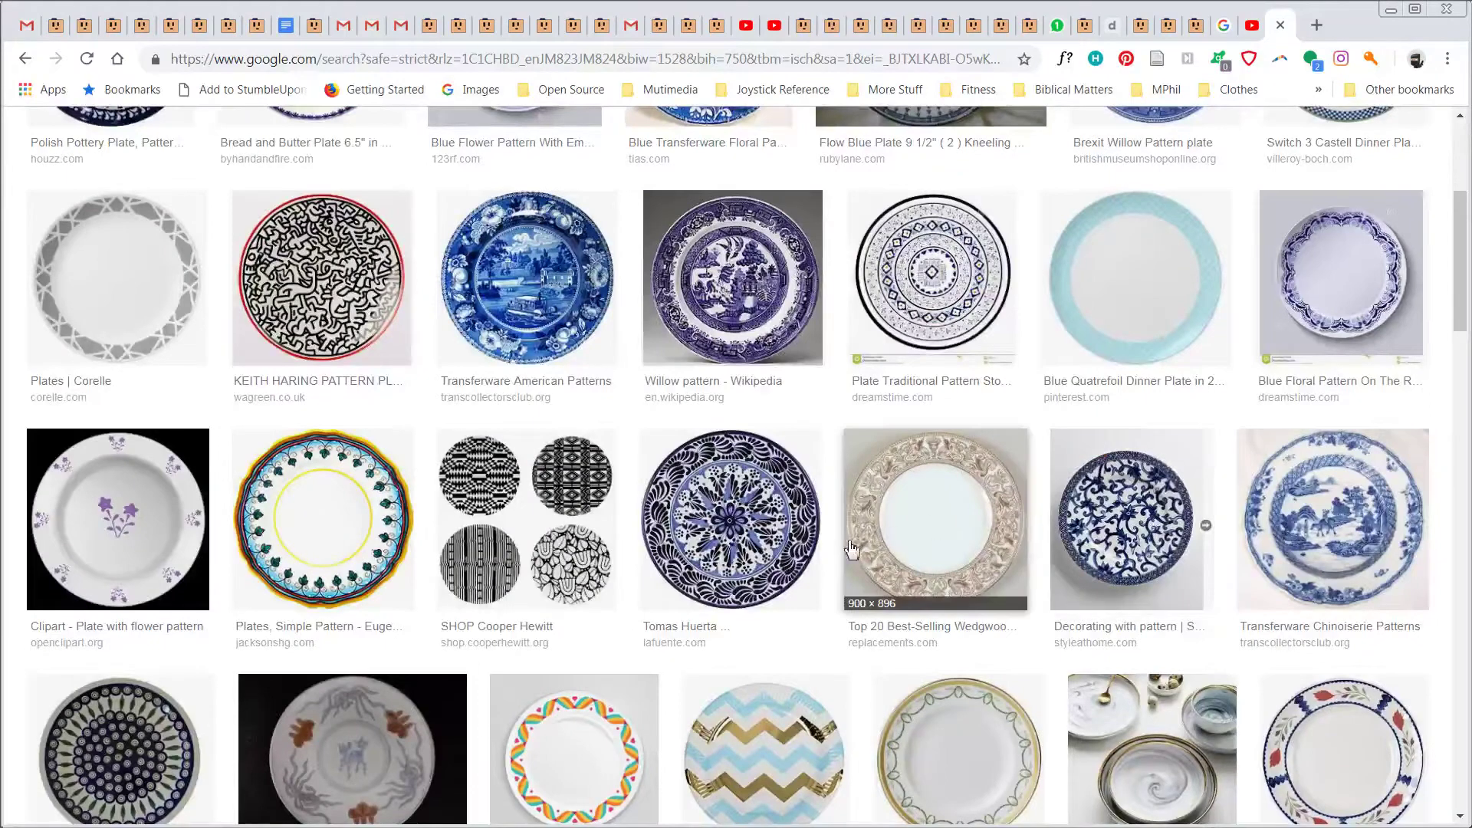
scroll(767, 526, down, 2)
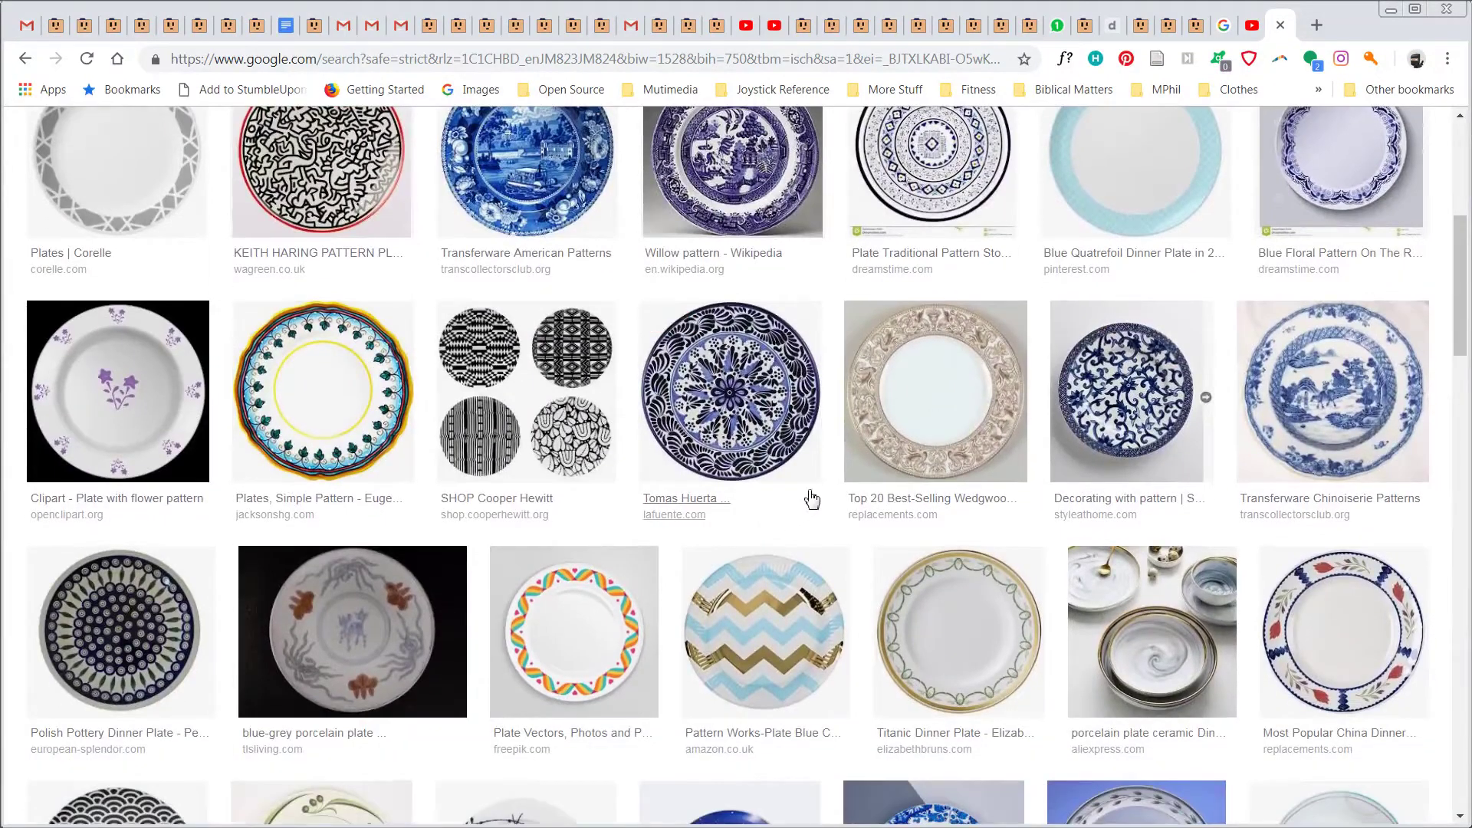
scroll(826, 483, up, 7)
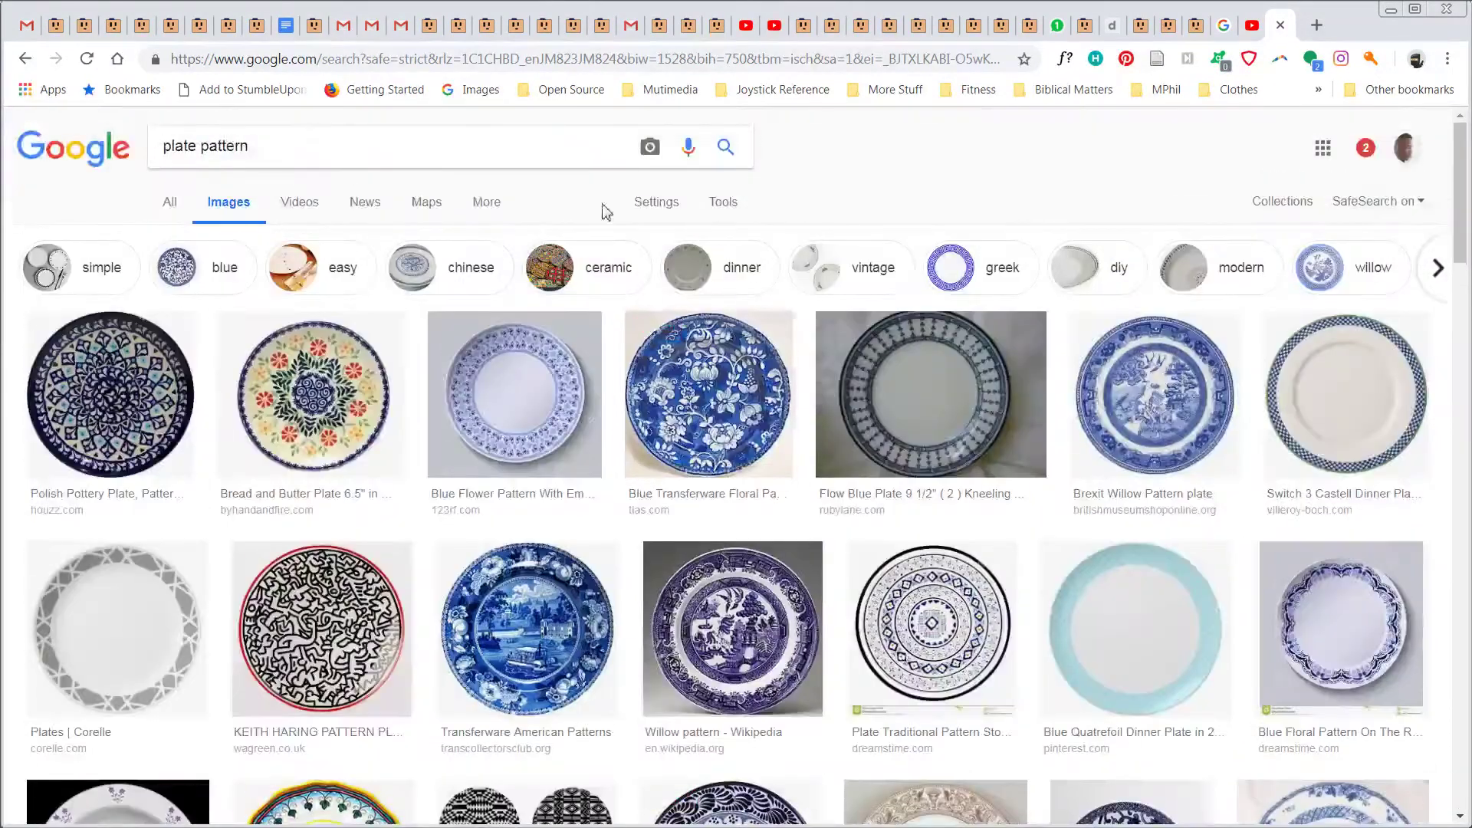
click(735, 202)
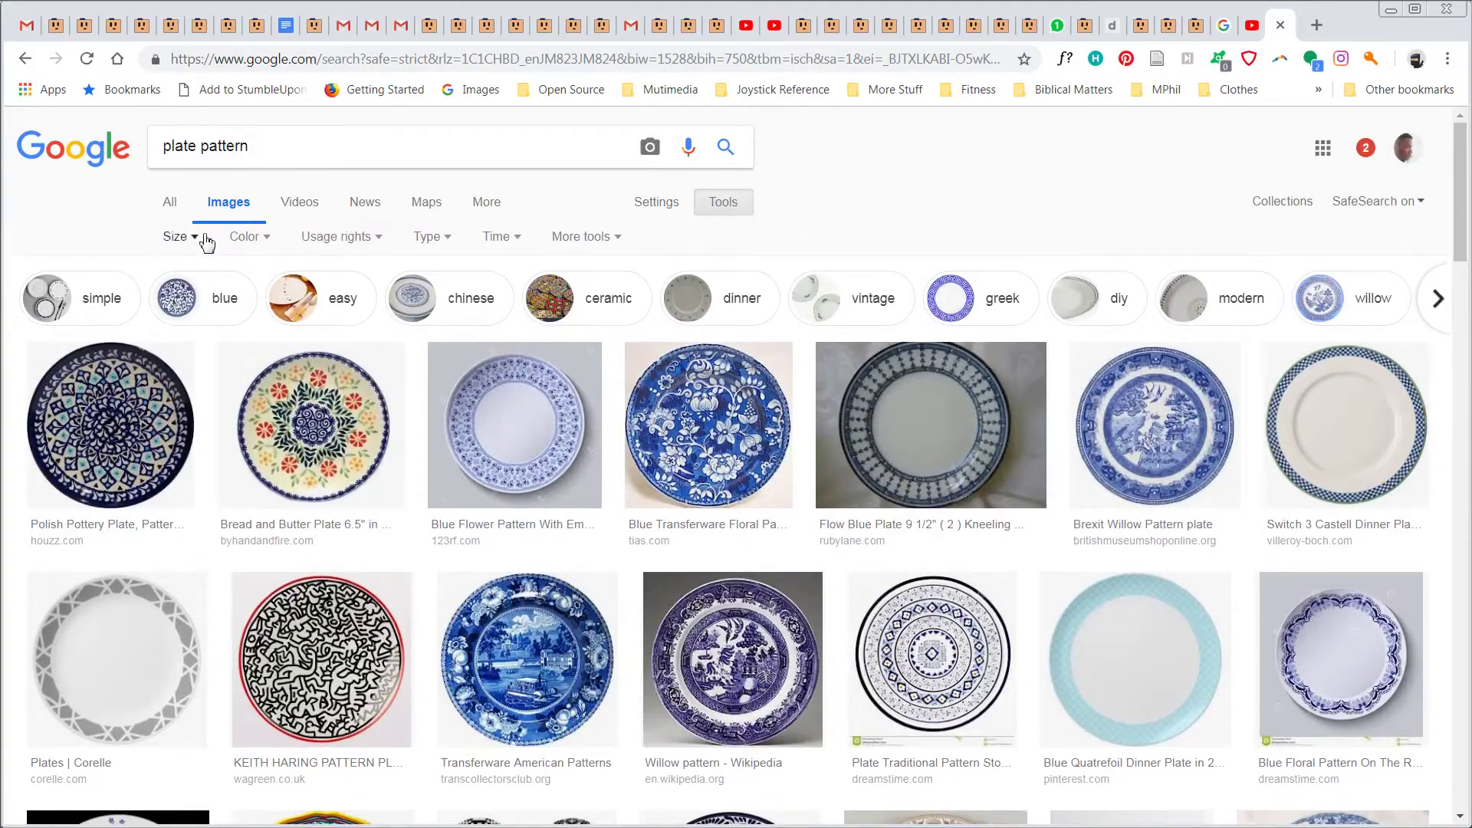
click(206, 239)
click(188, 298)
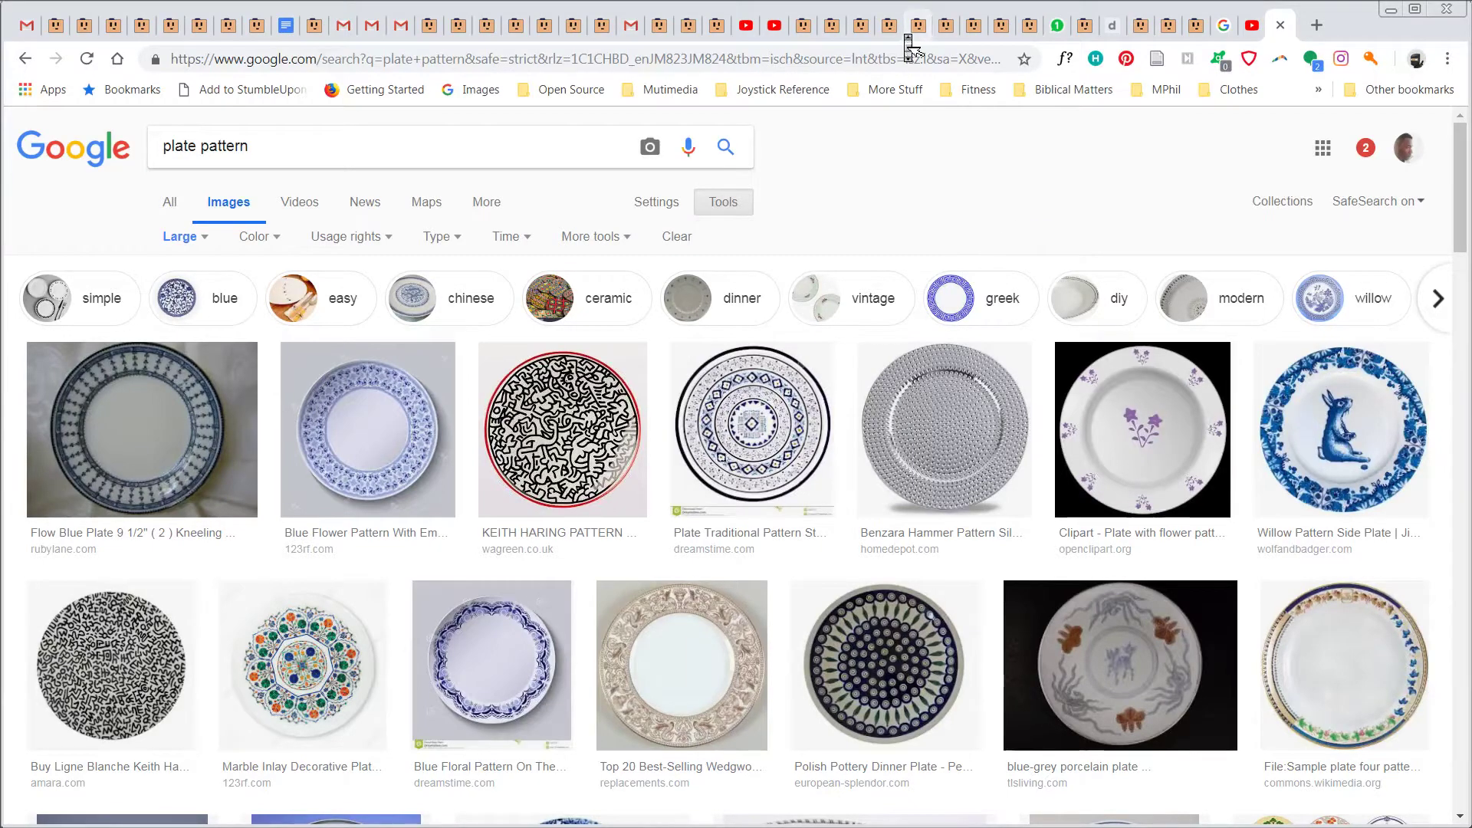
Step: Find the blue Racoon Willow Pattern Side Plate among the image results and open its preview
scroll(831, 449, down, 5)
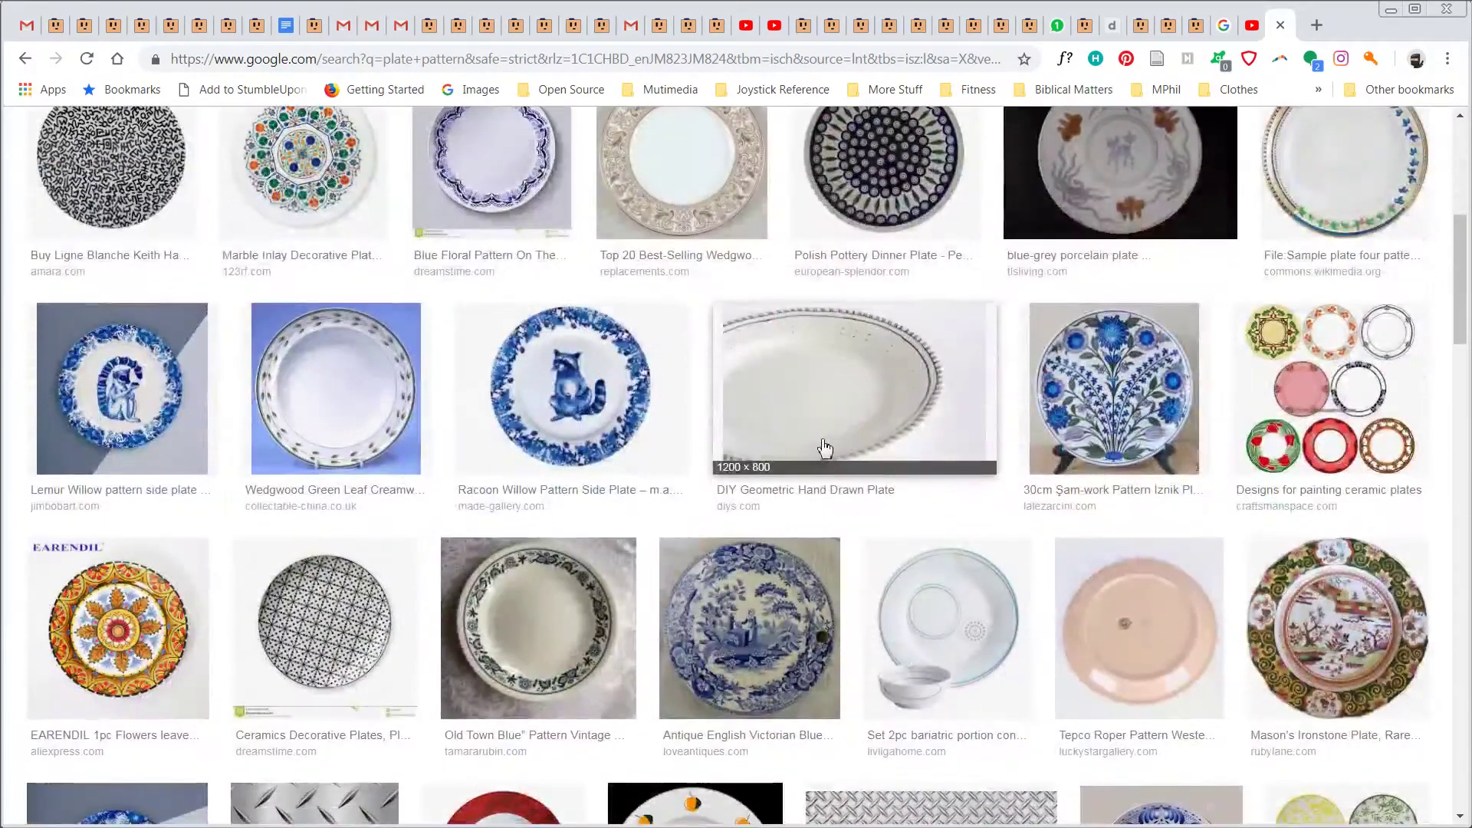
click(642, 415)
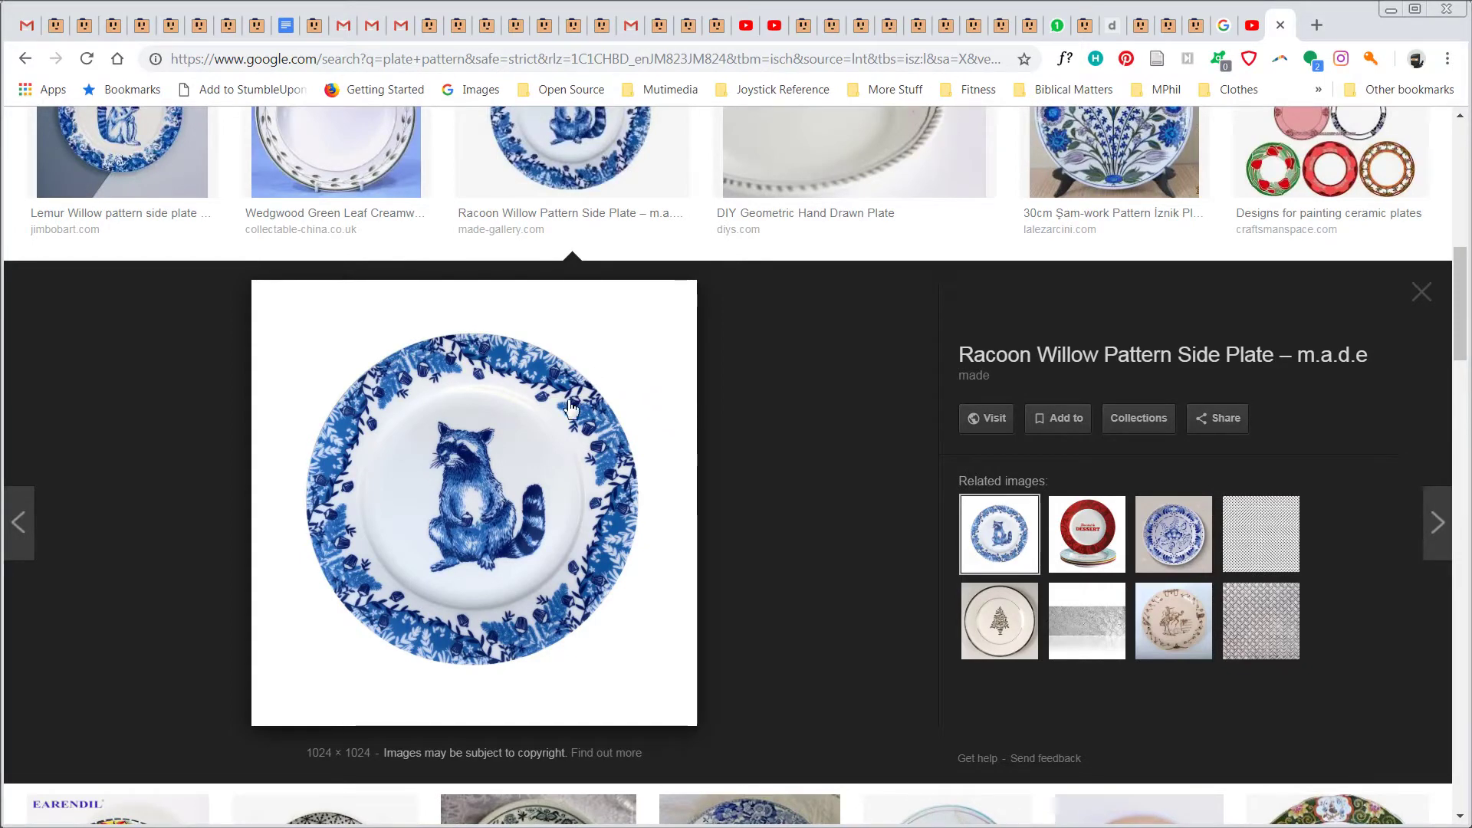
right_click(556, 469)
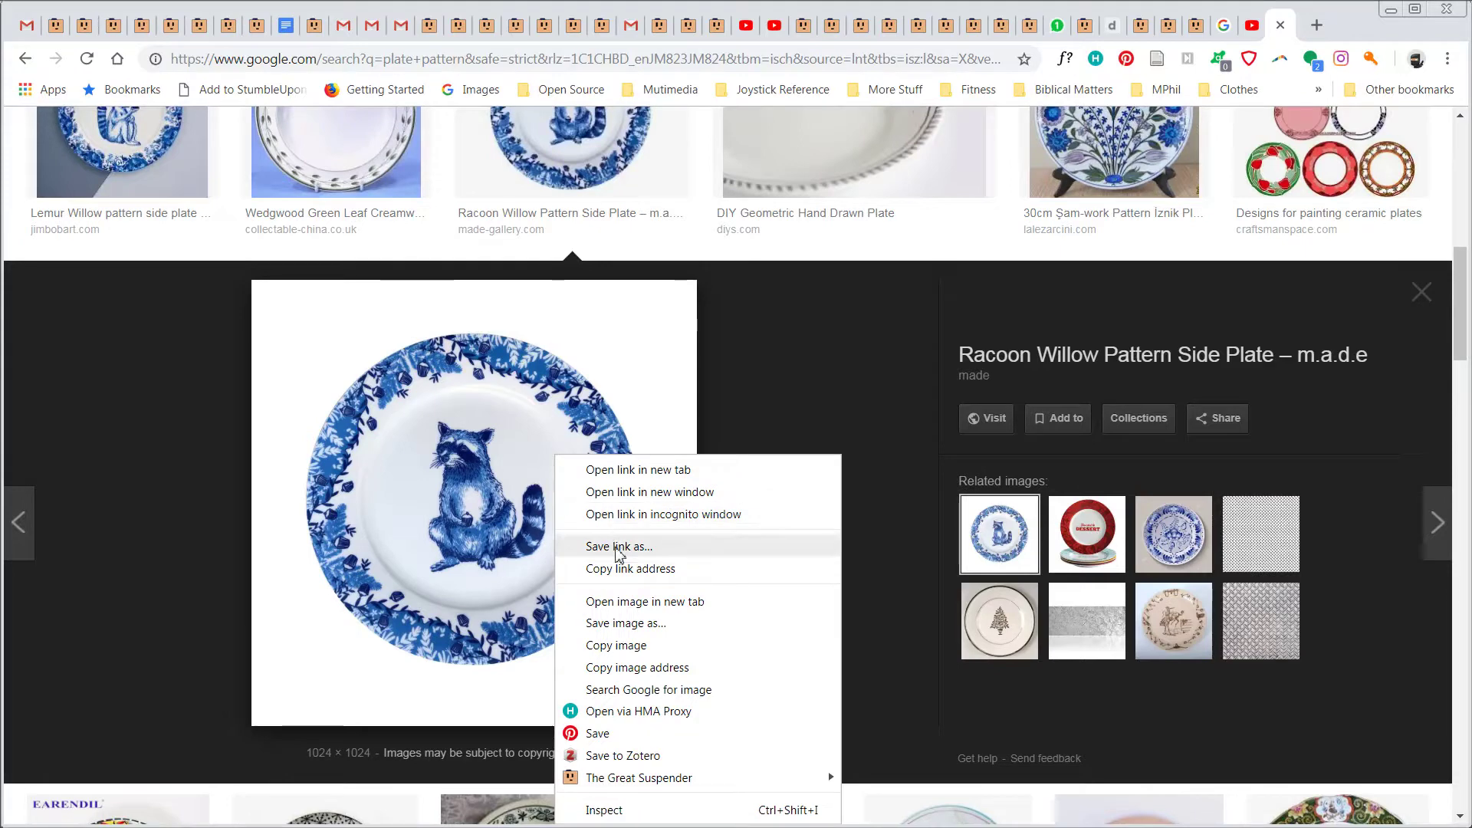
click(625, 646)
key(alt+Tab)
key(alt+Tab)
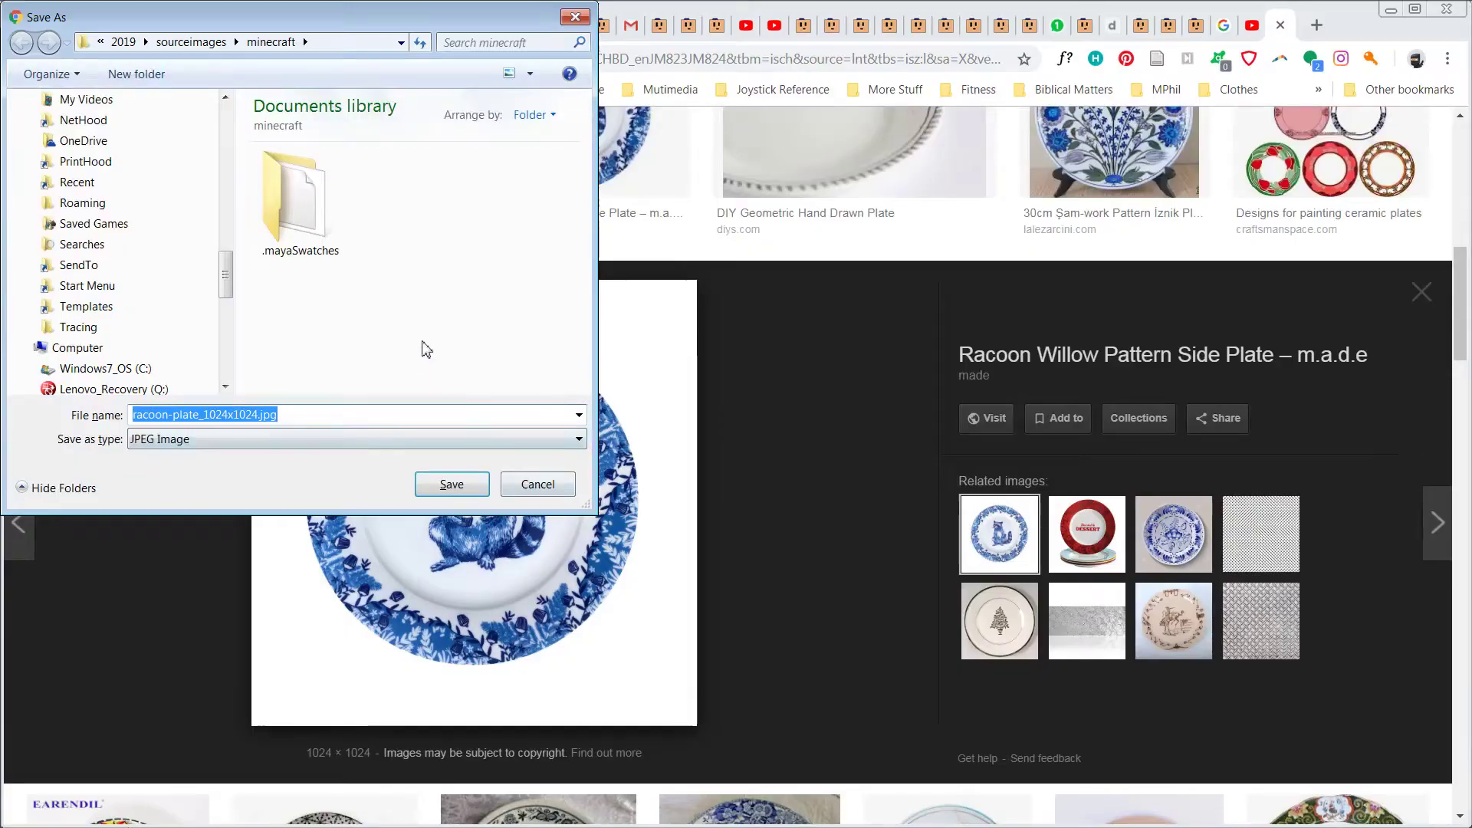
click(538, 491)
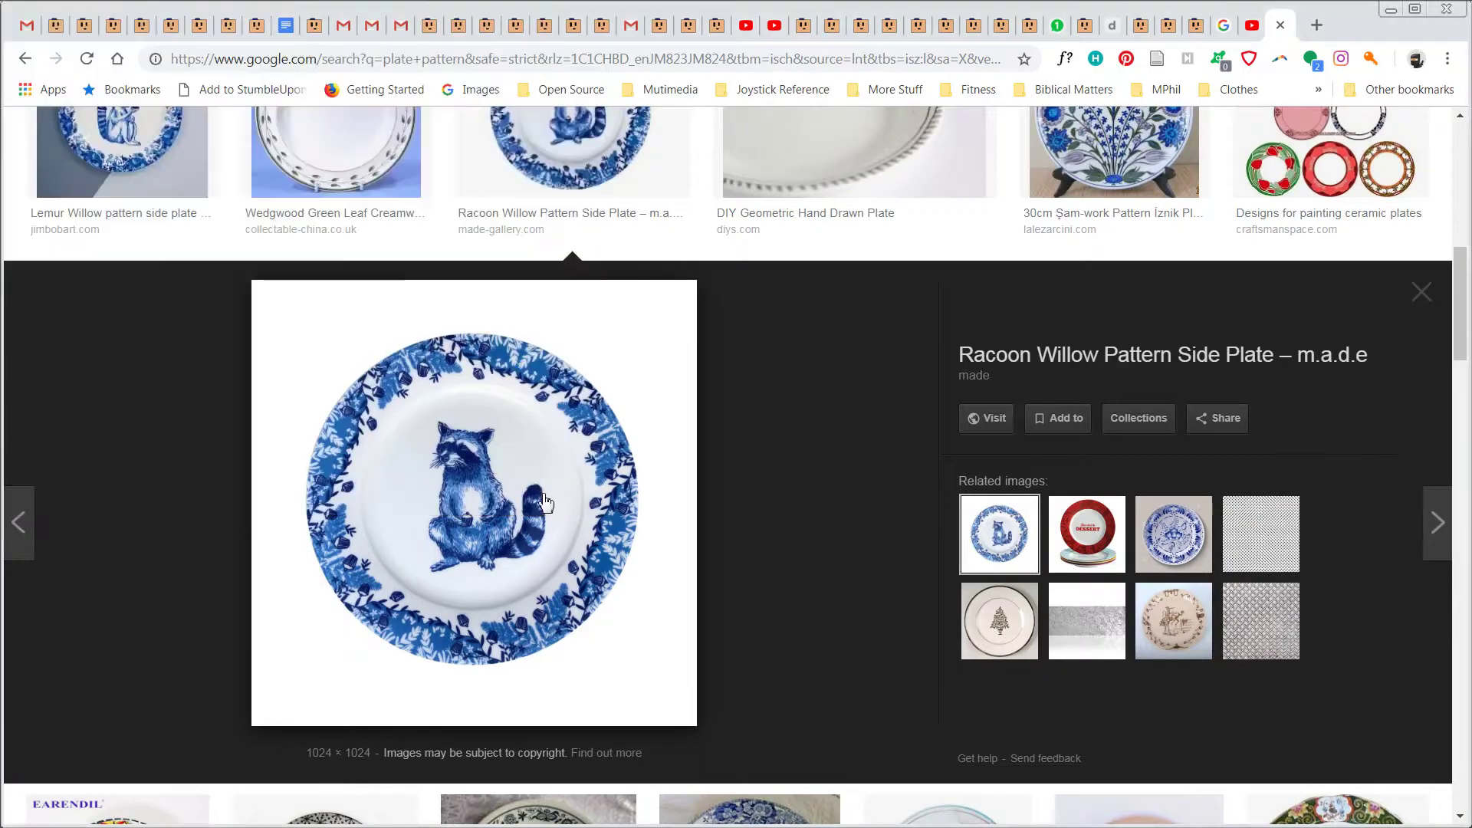
Step: Copy the raccoon plate image and paste it into a new 1024 × 1024 pixel document in Photoshop
right_click(542, 500)
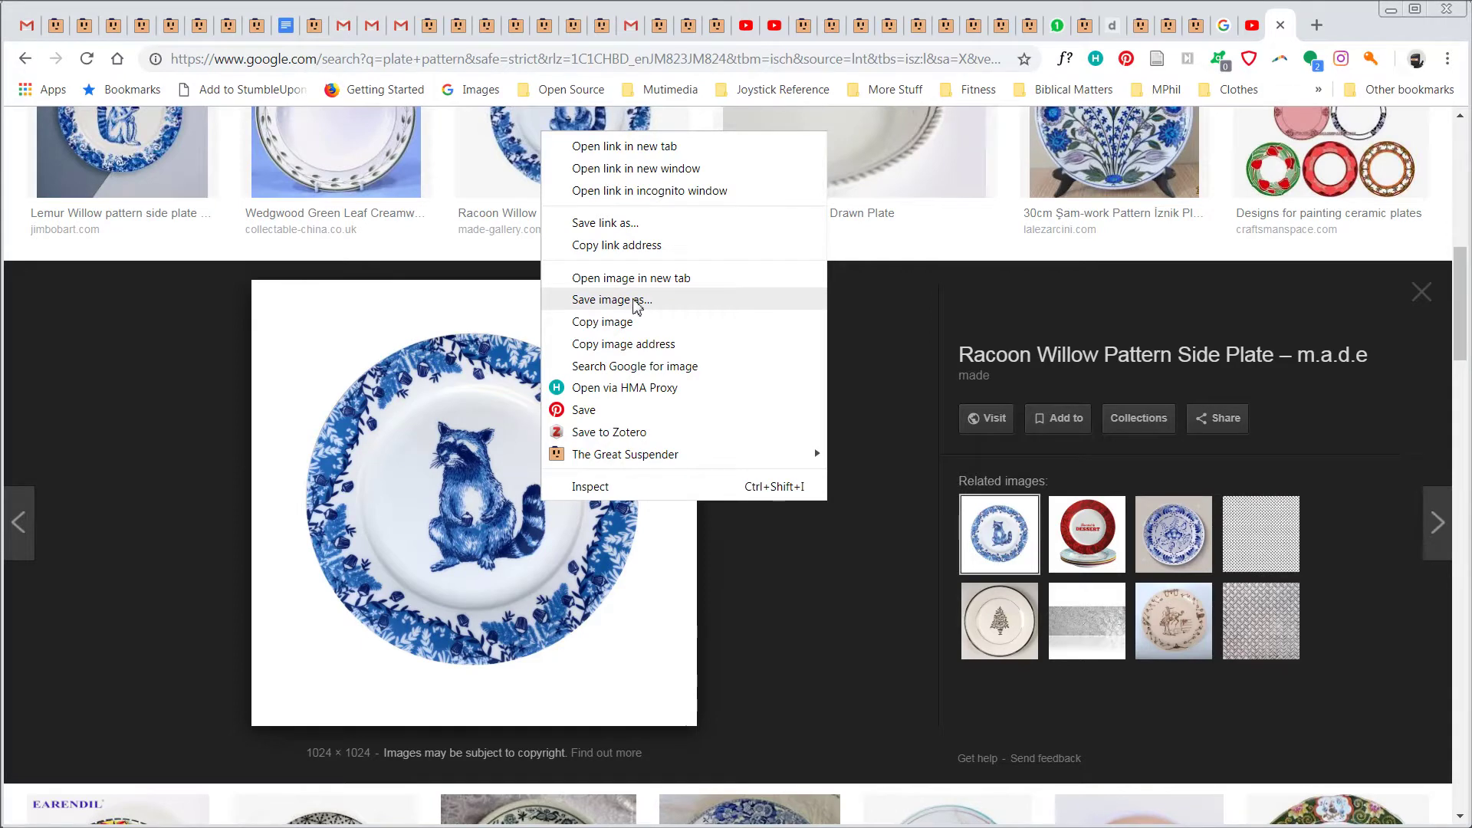
click(634, 325)
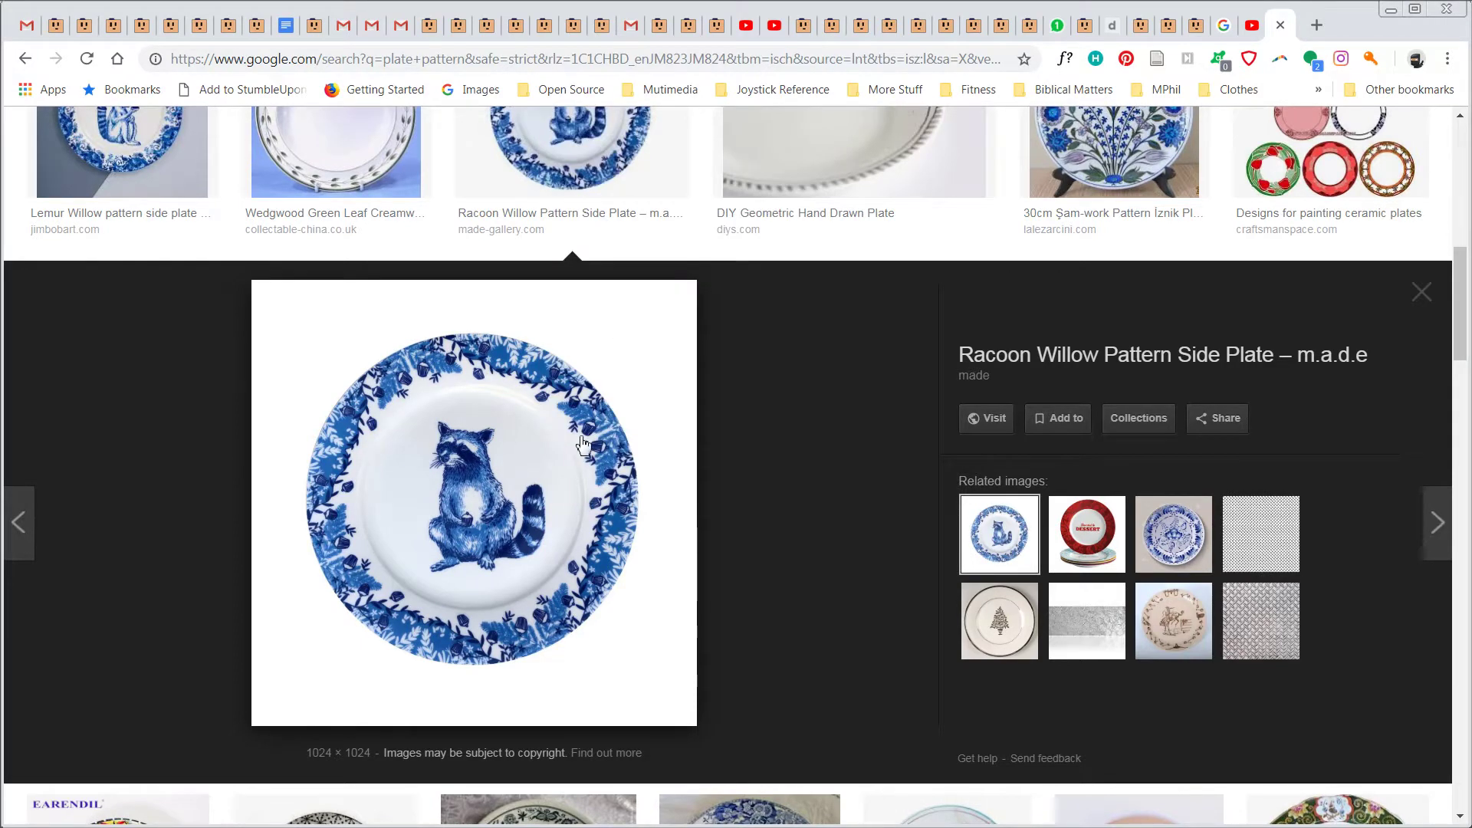
key(alt+Tab)
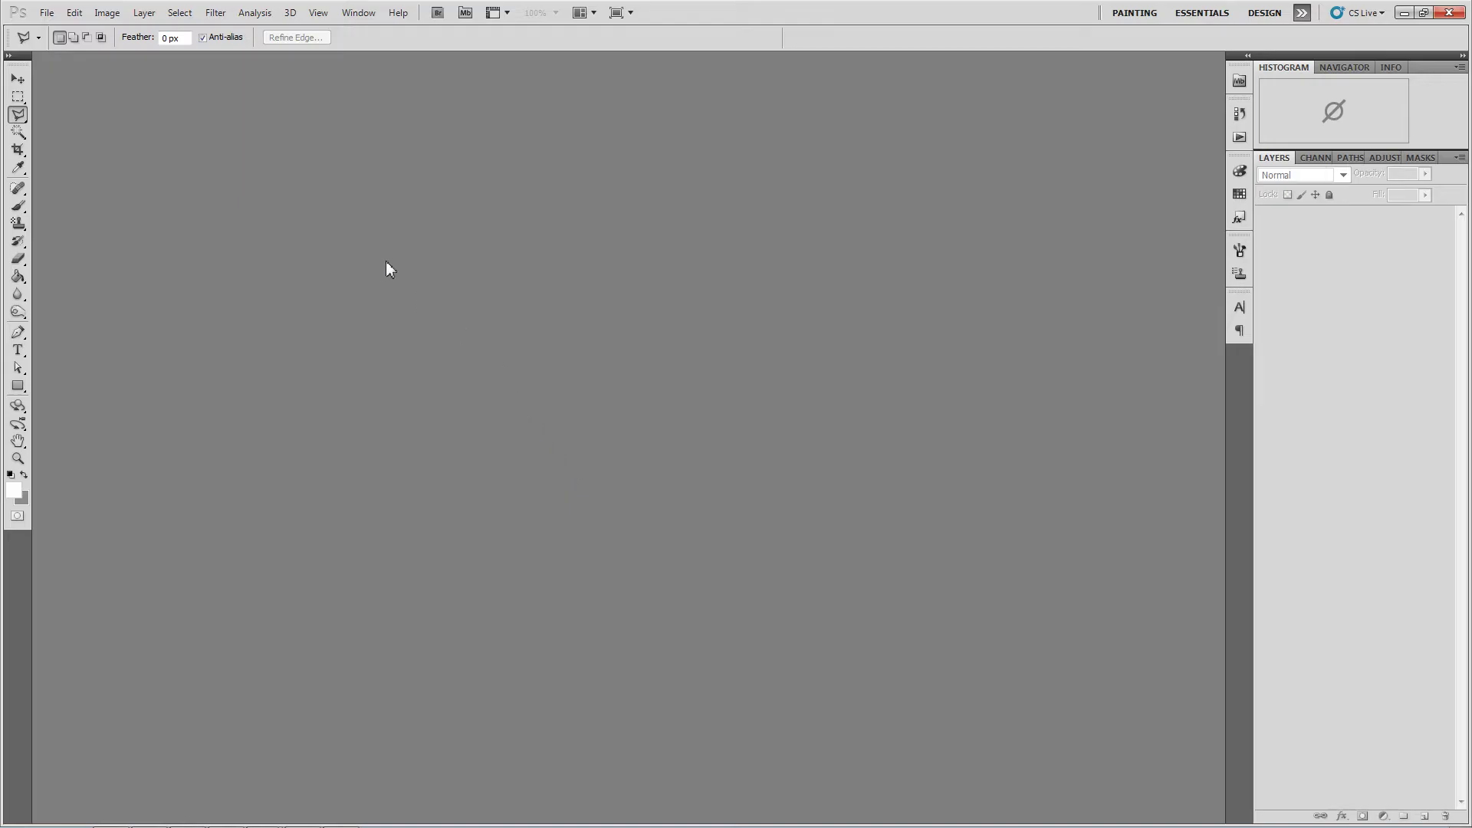
click(47, 13)
click(54, 26)
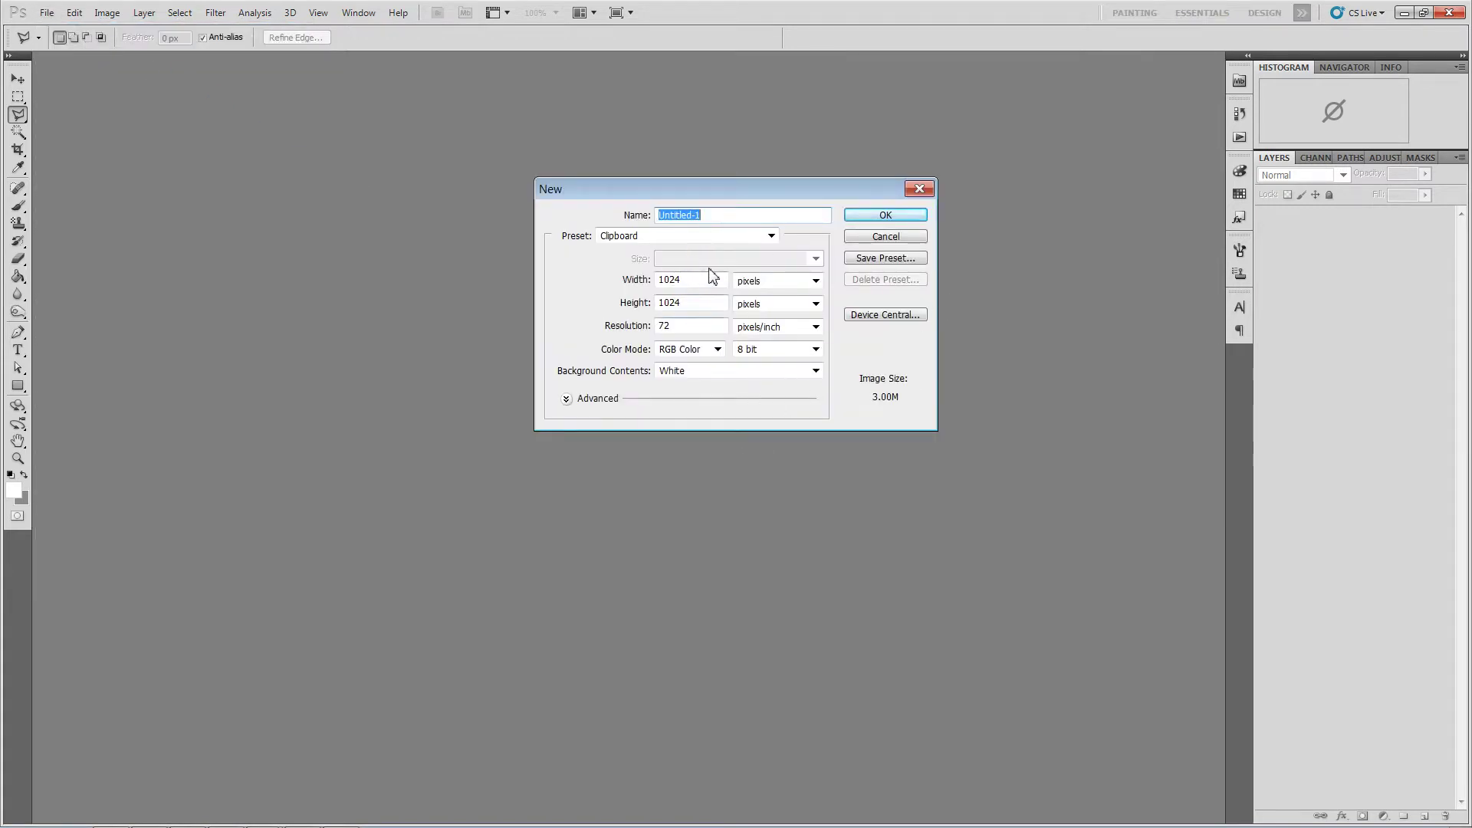
click(884, 215)
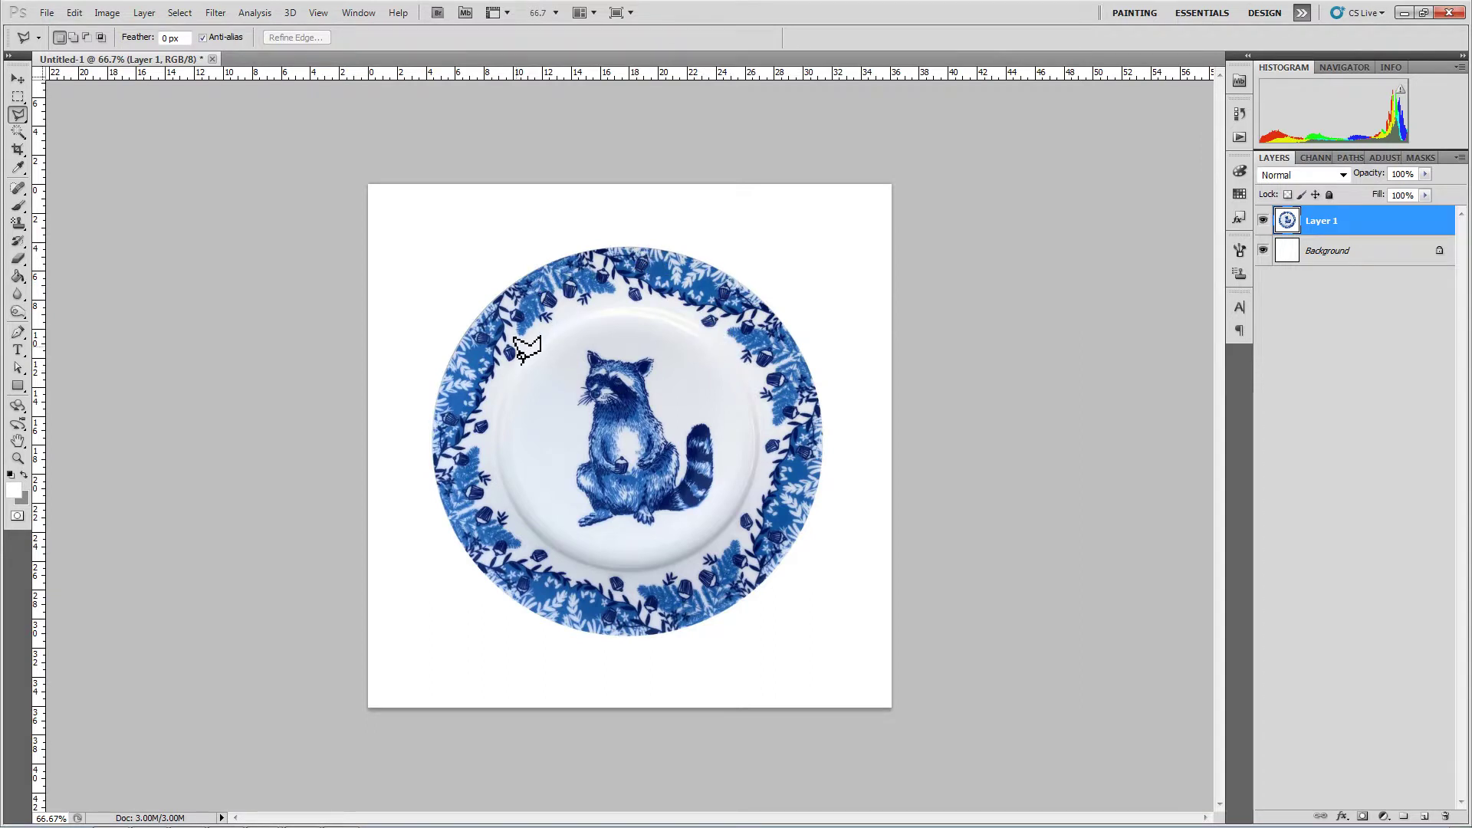
Step: Select the plate's white areas with Color Range by sampling its pale glaze, and delete them from Layer 1
key(w)
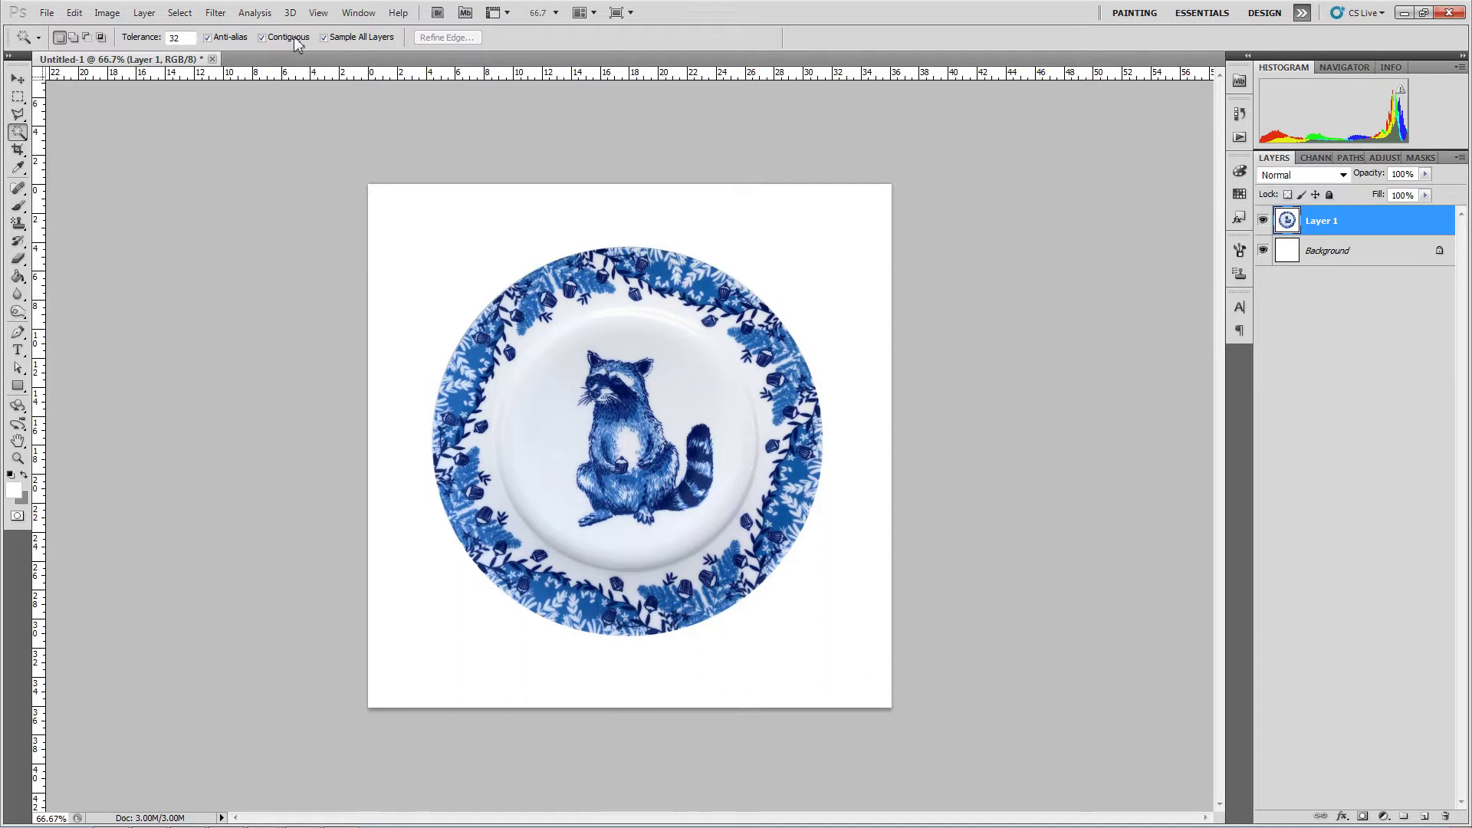
click(180, 13)
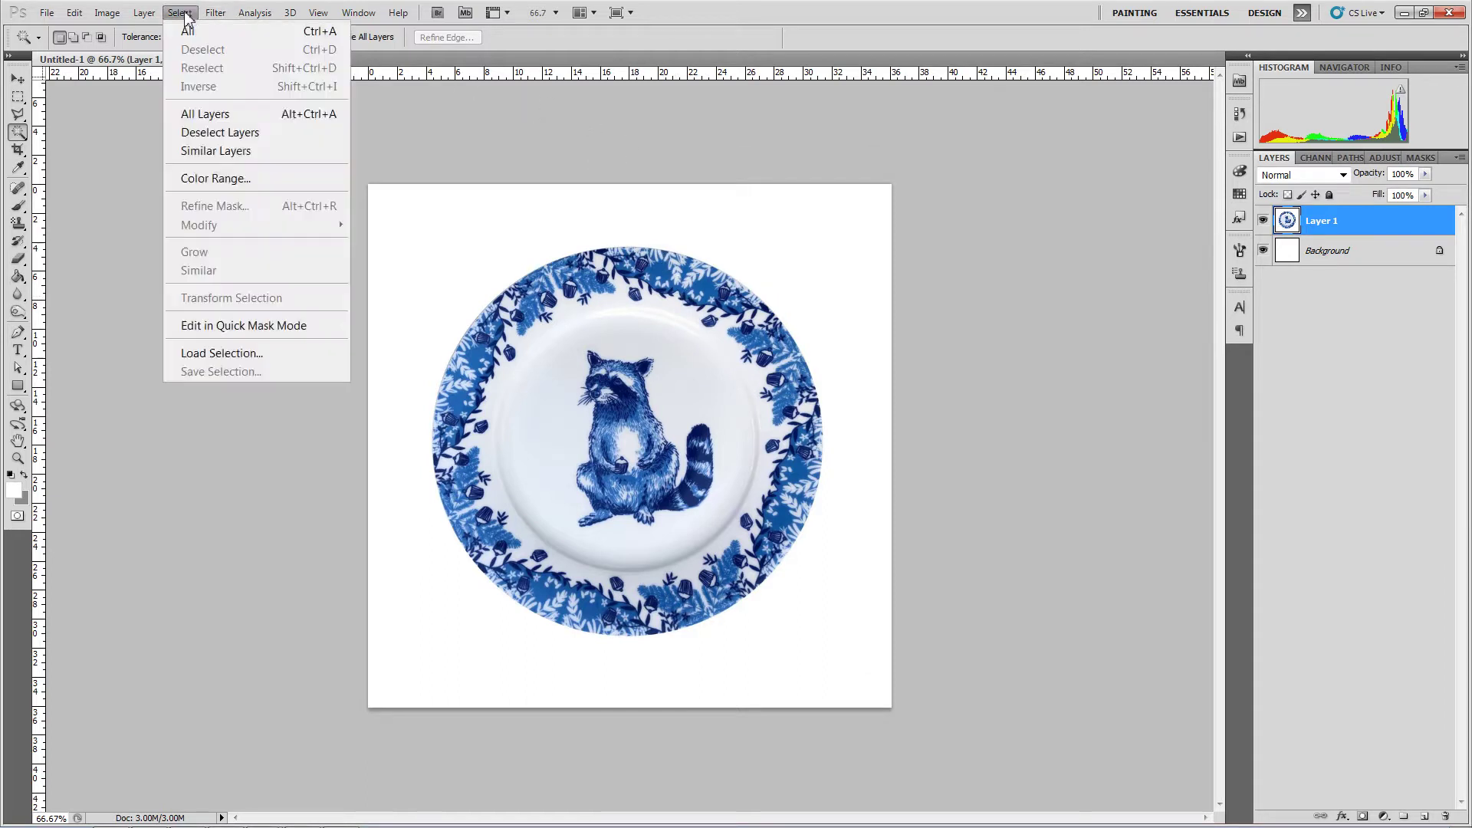
click(244, 178)
click(701, 374)
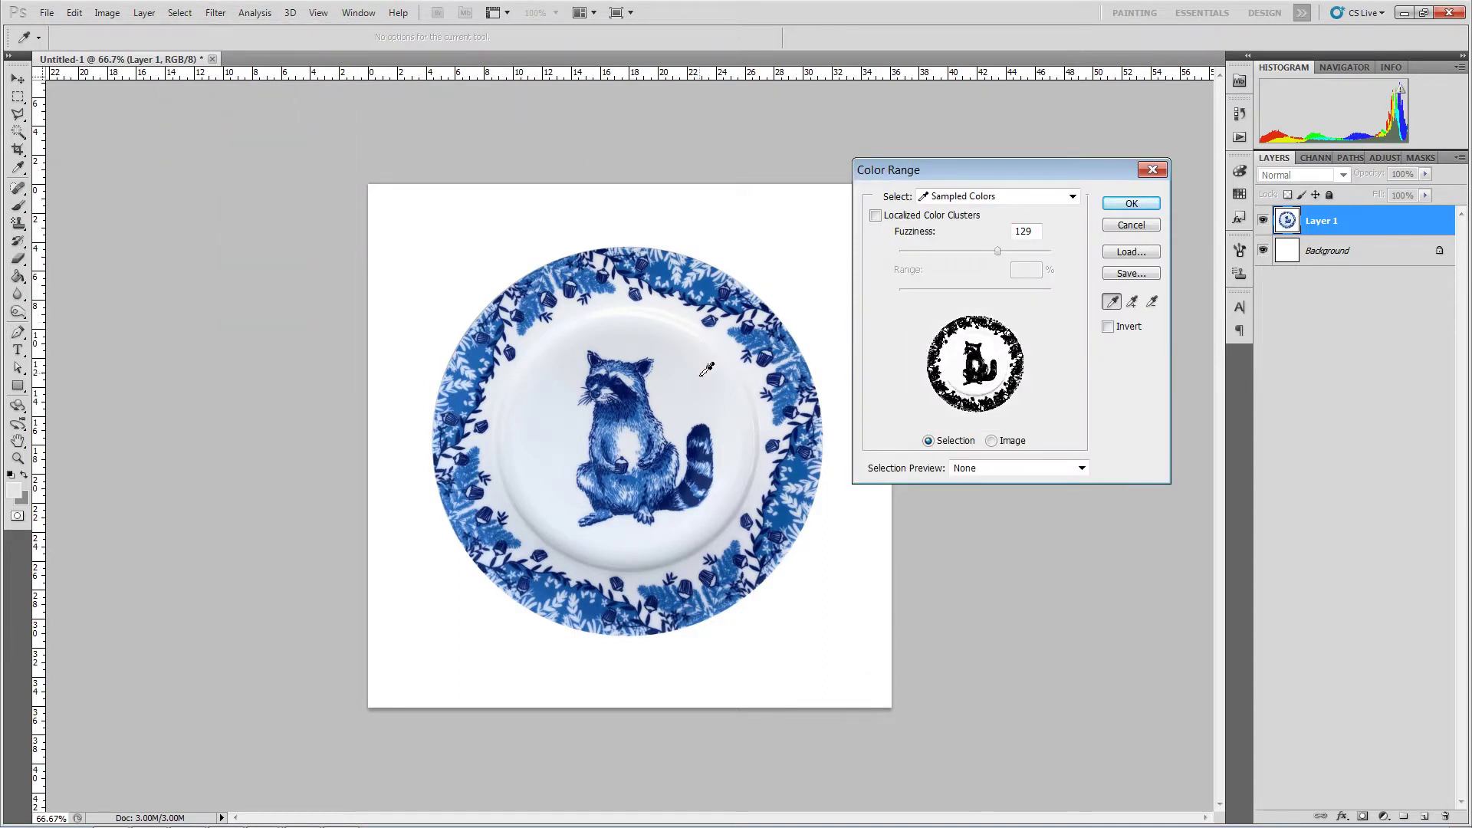
click(666, 327)
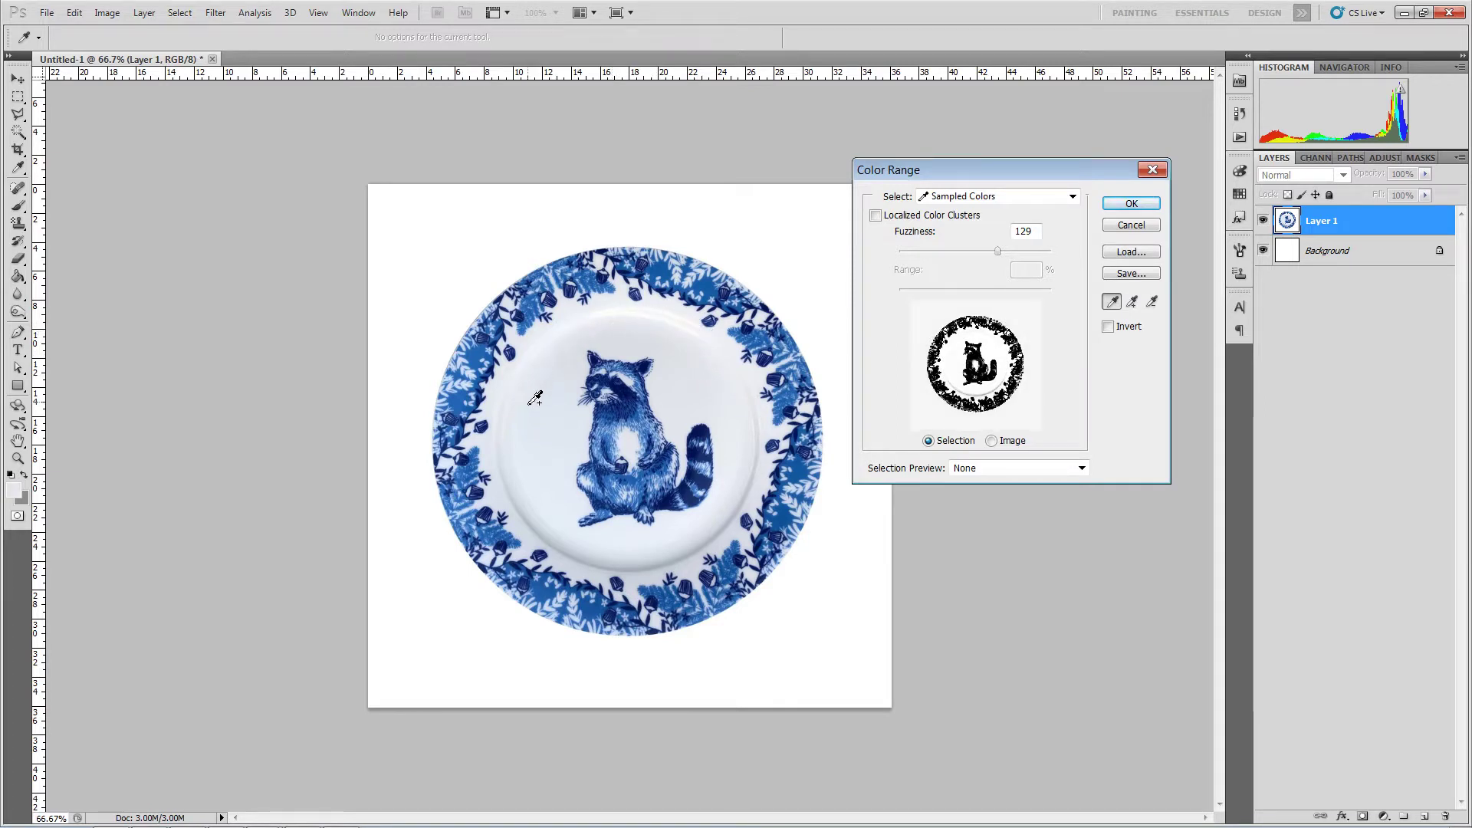
click(576, 551)
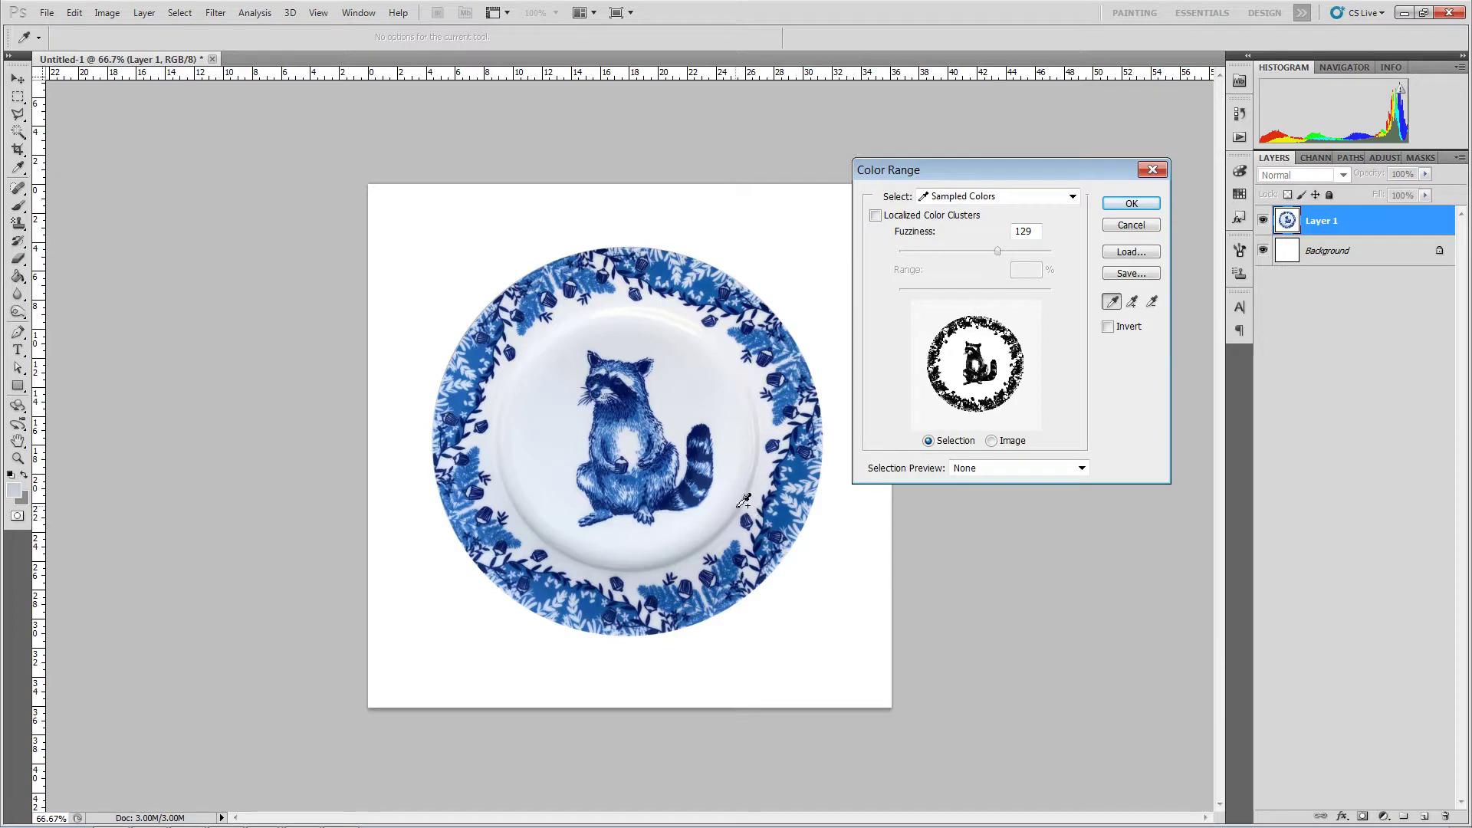
click(1129, 204)
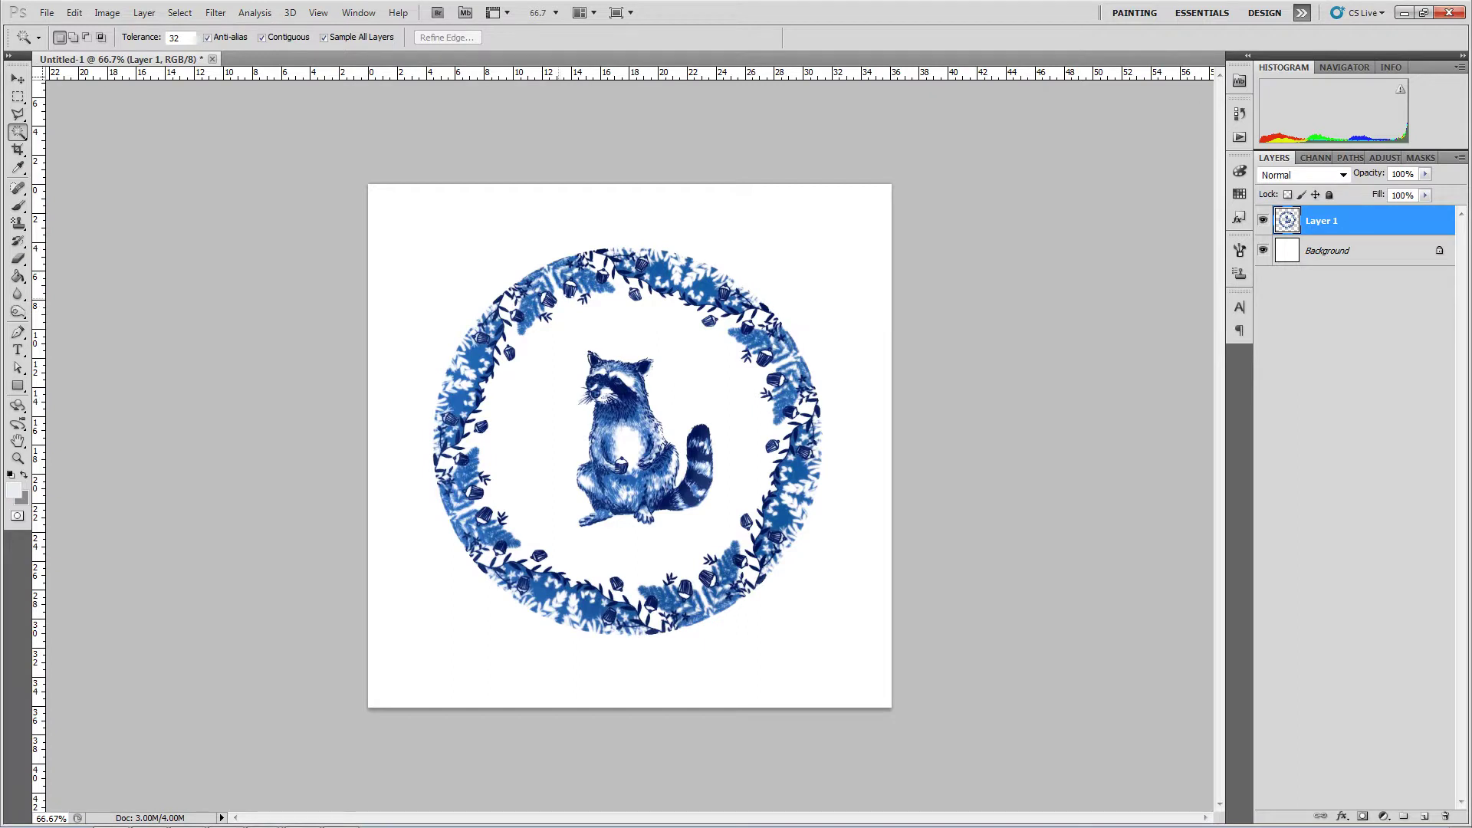
Step: Select the Background layer, start saving the document as a new file, and browse to the My Documents folder
click(1346, 254)
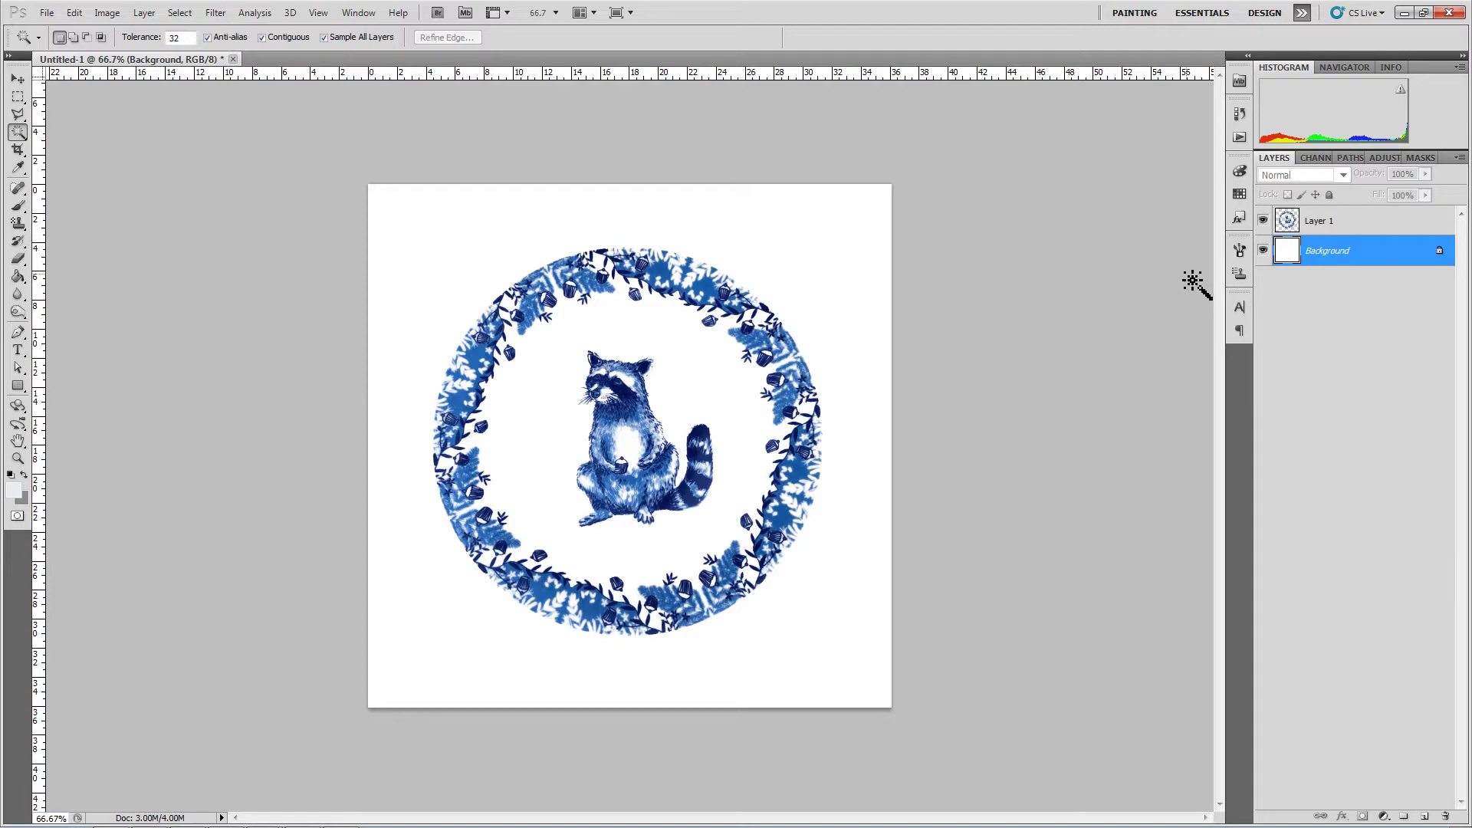
click(47, 13)
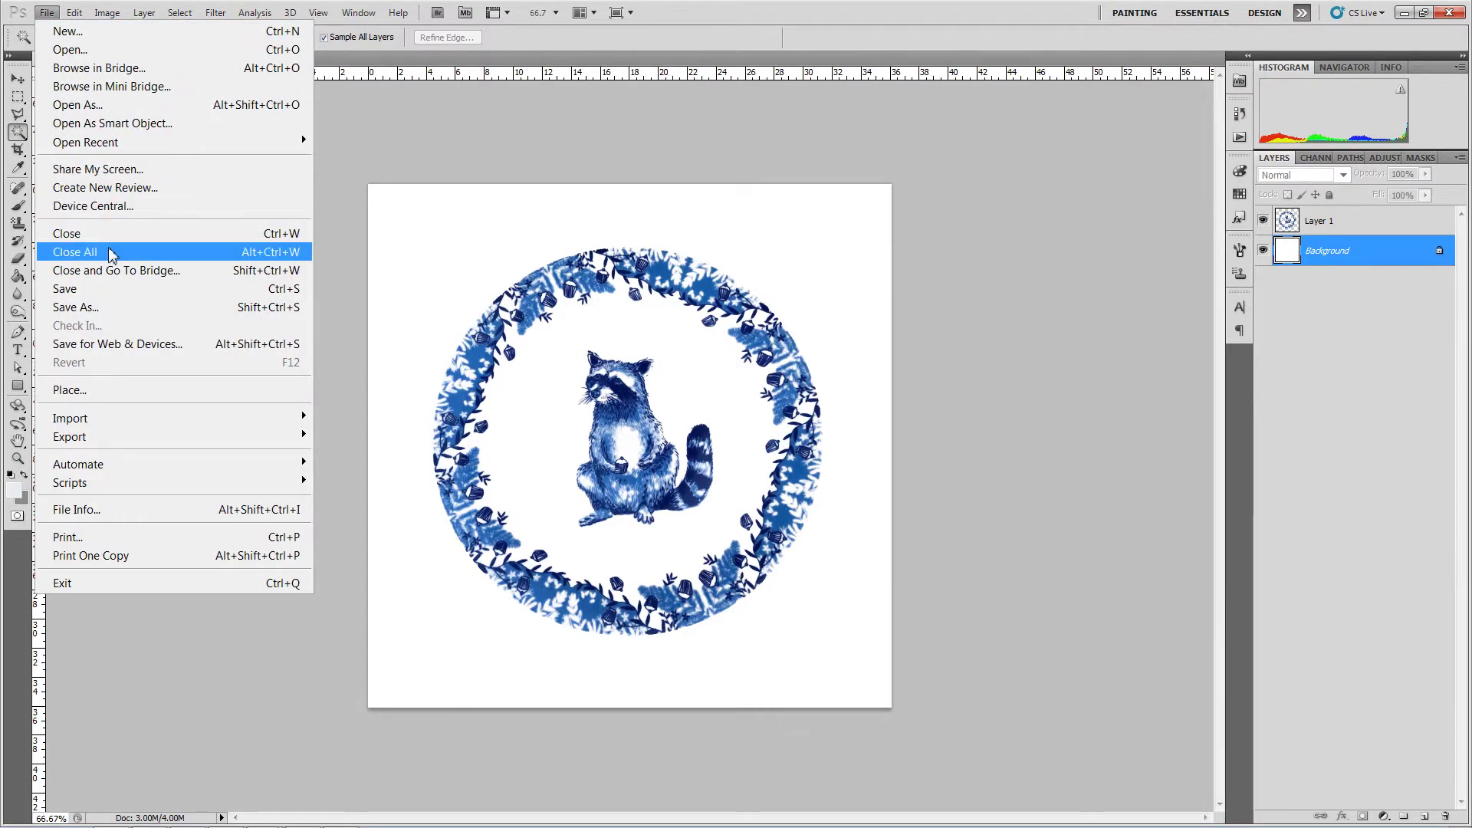
click(108, 308)
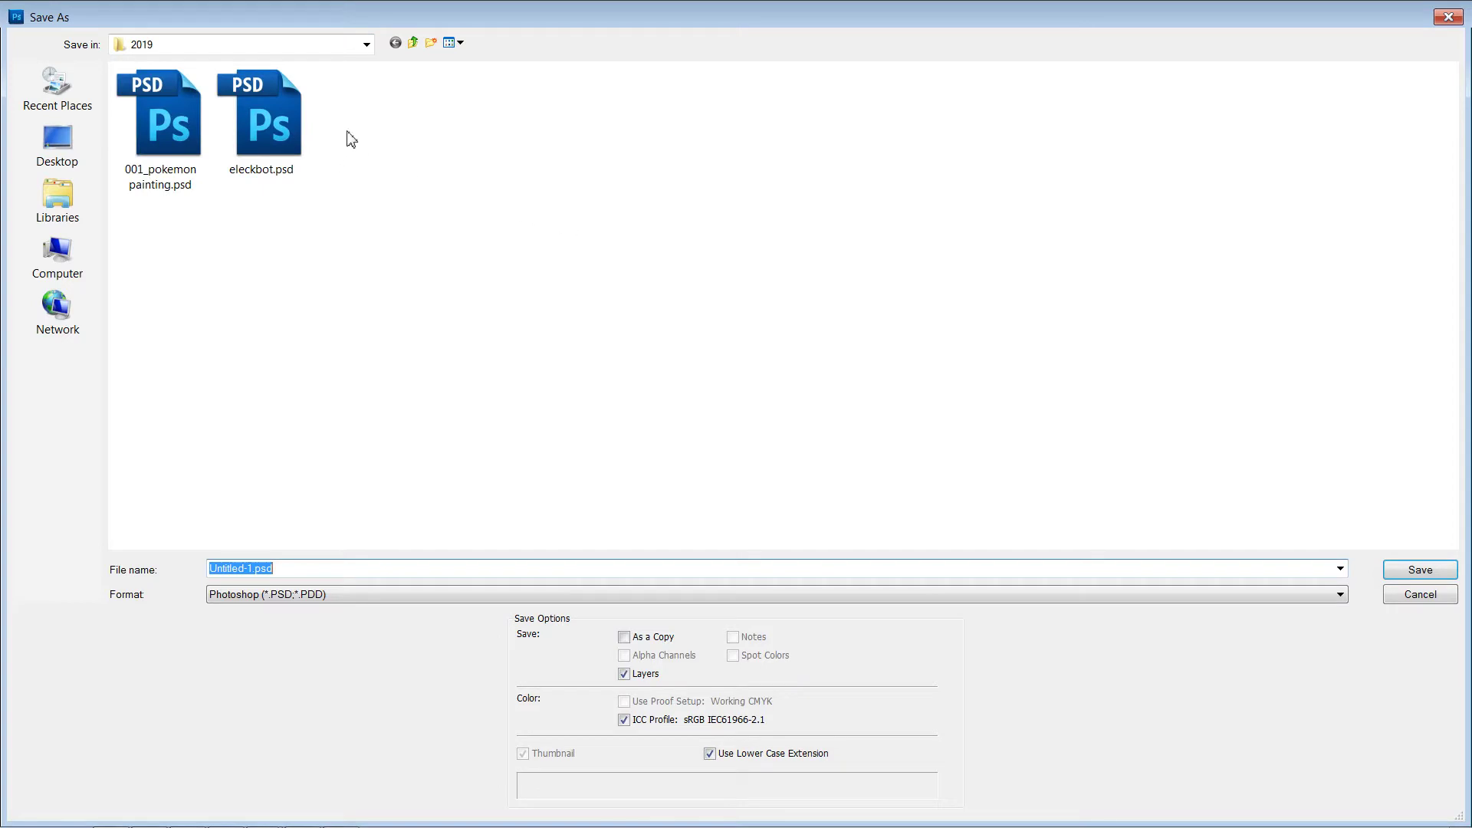
click(413, 43)
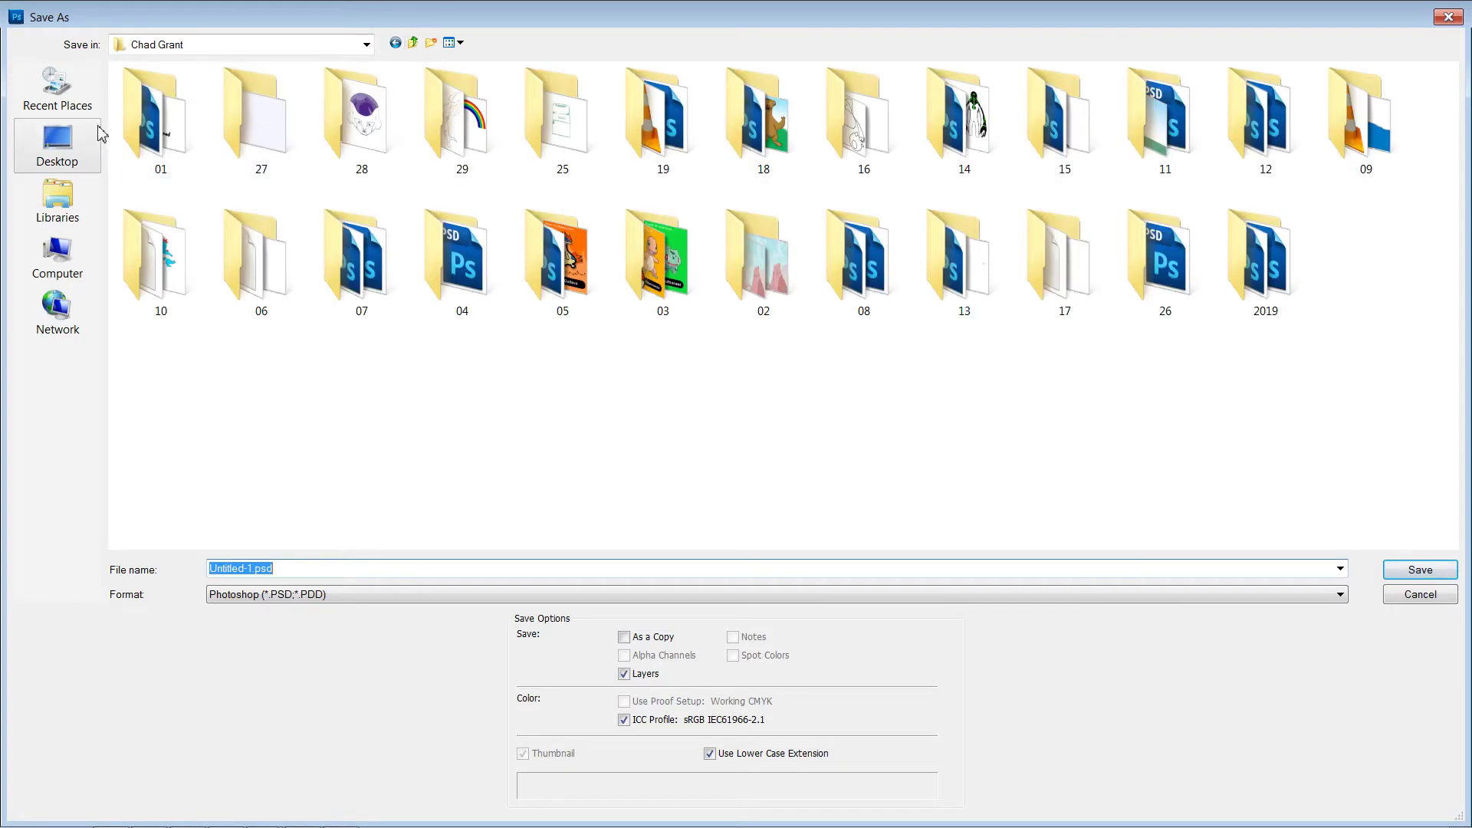
click(94, 108)
double_click(222, 129)
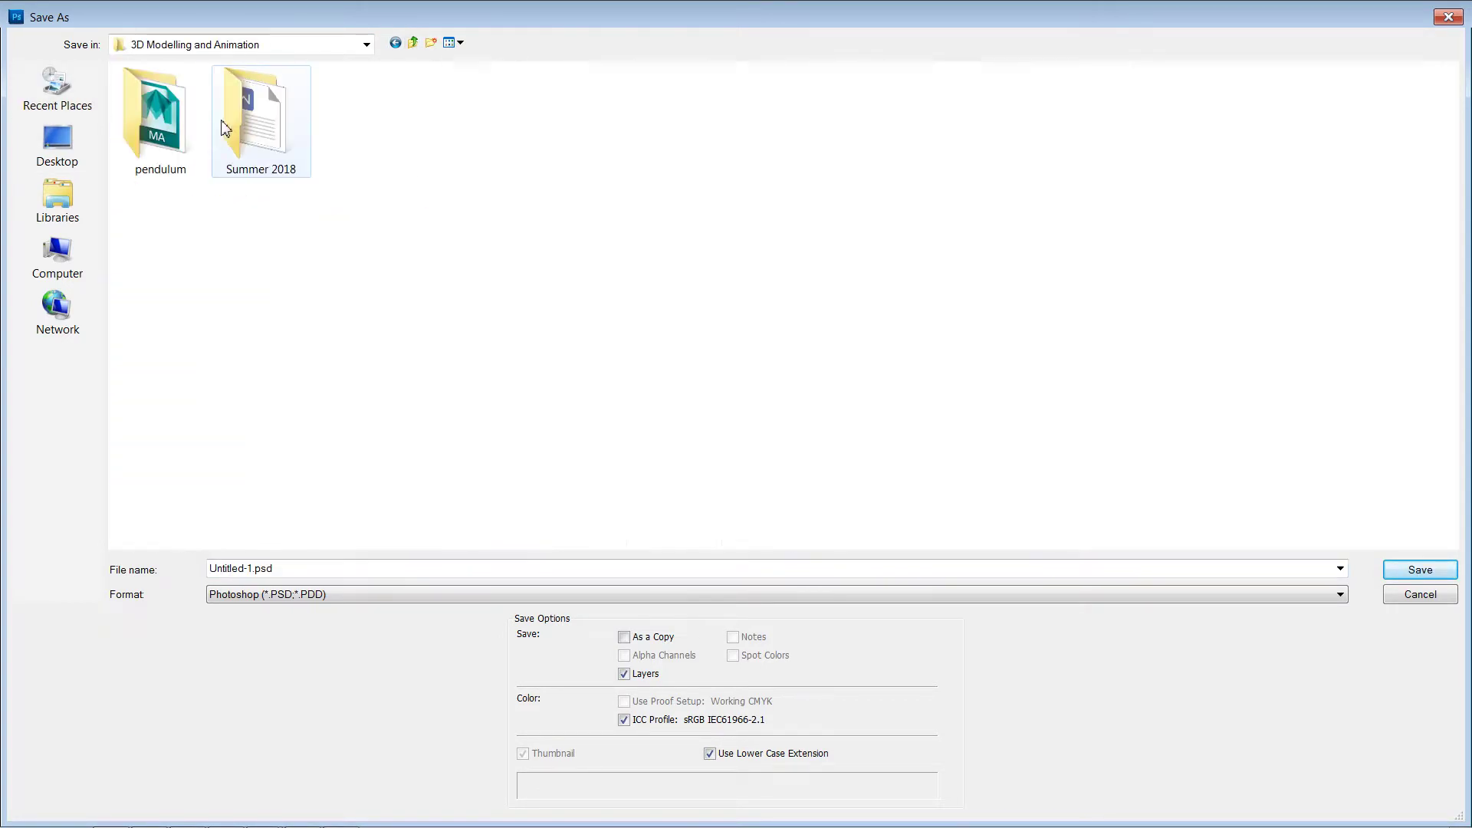
click(412, 43)
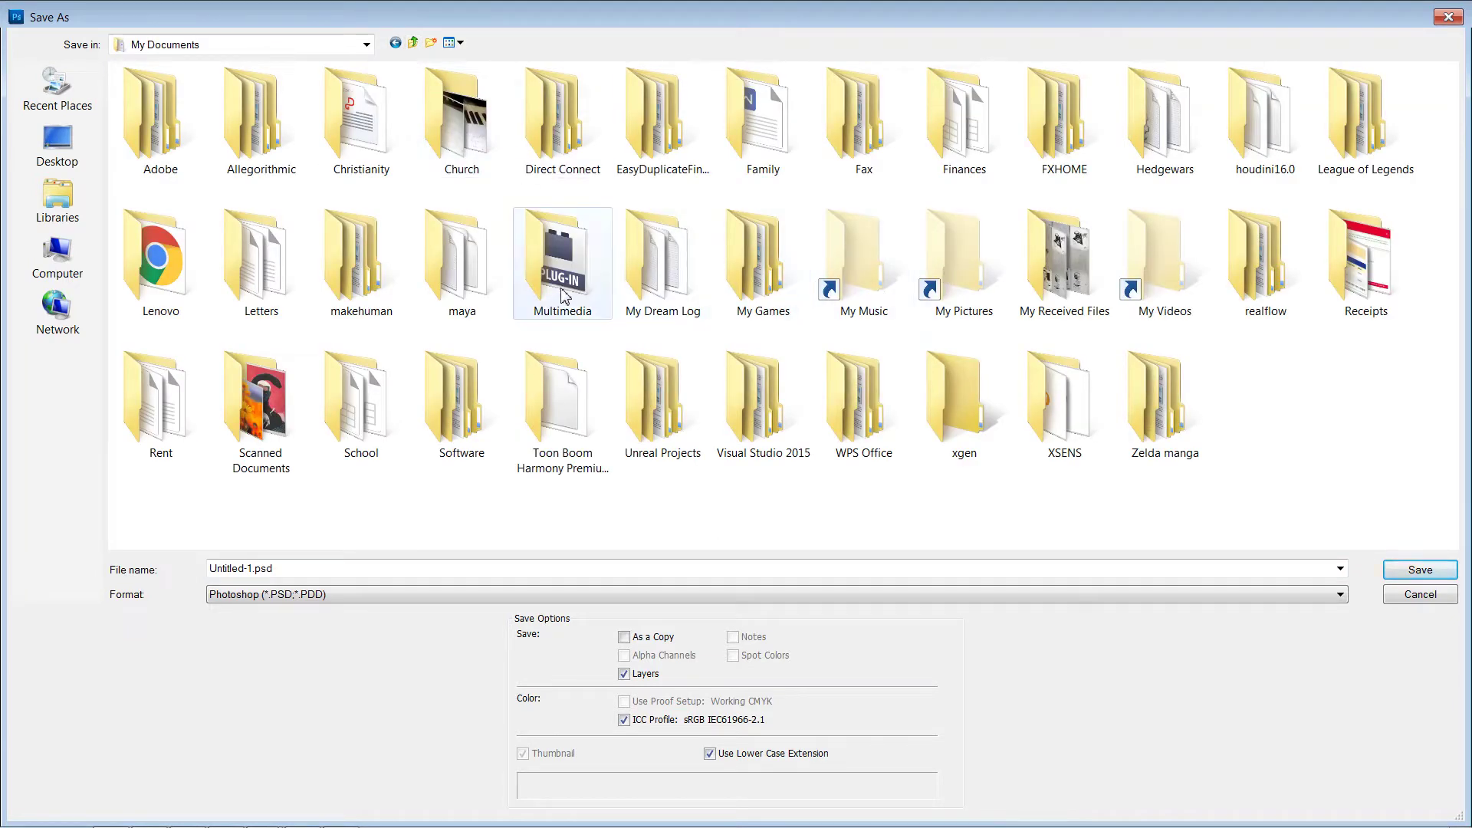
Step: Set the save location to the Dinner Set folder in the Maya 2019 project's sourceimages, reached through Multimedia
double_click(561, 260)
double_click(356, 291)
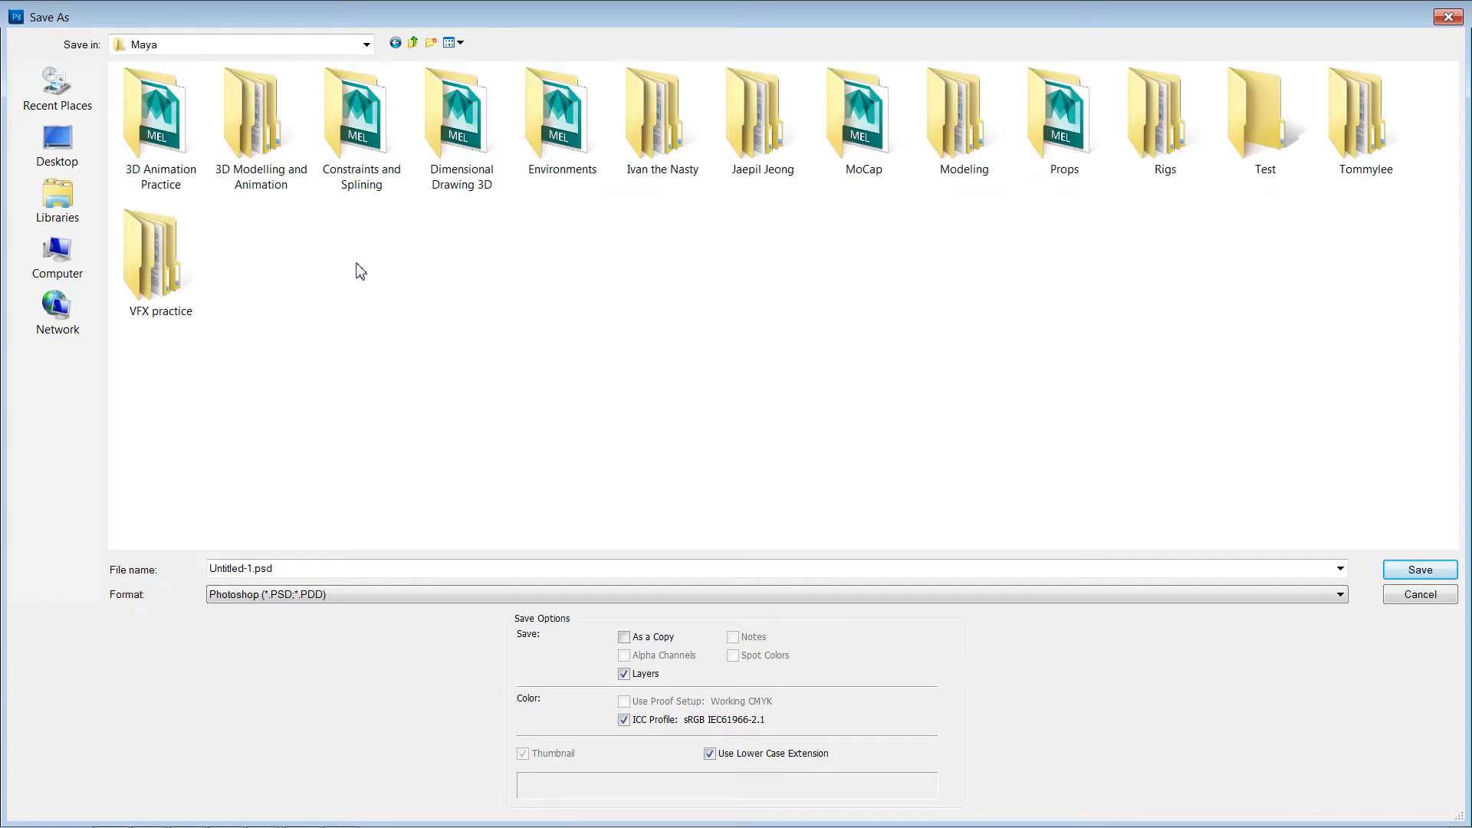
double_click(253, 142)
double_click(194, 148)
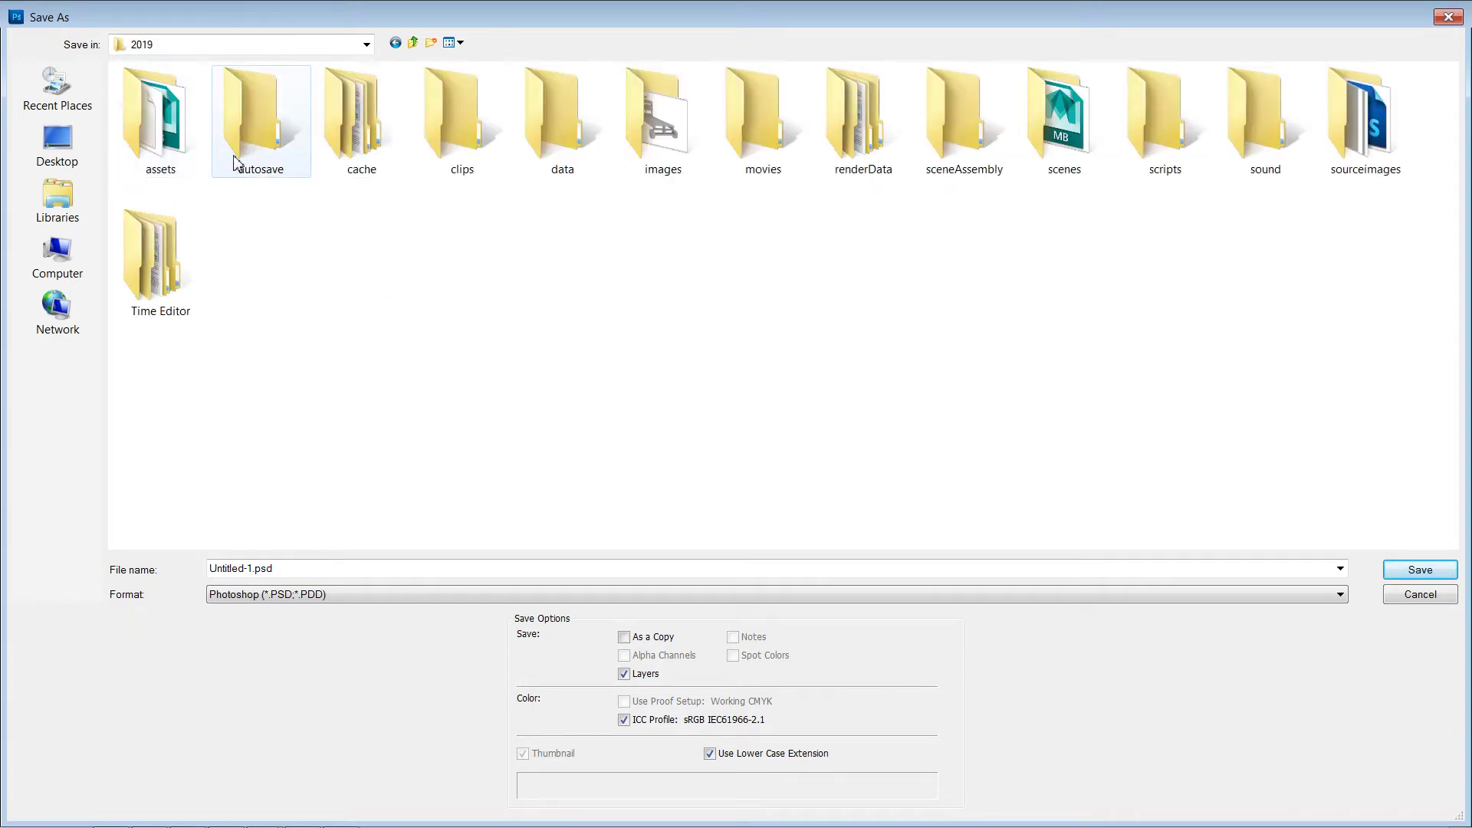
click(1356, 138)
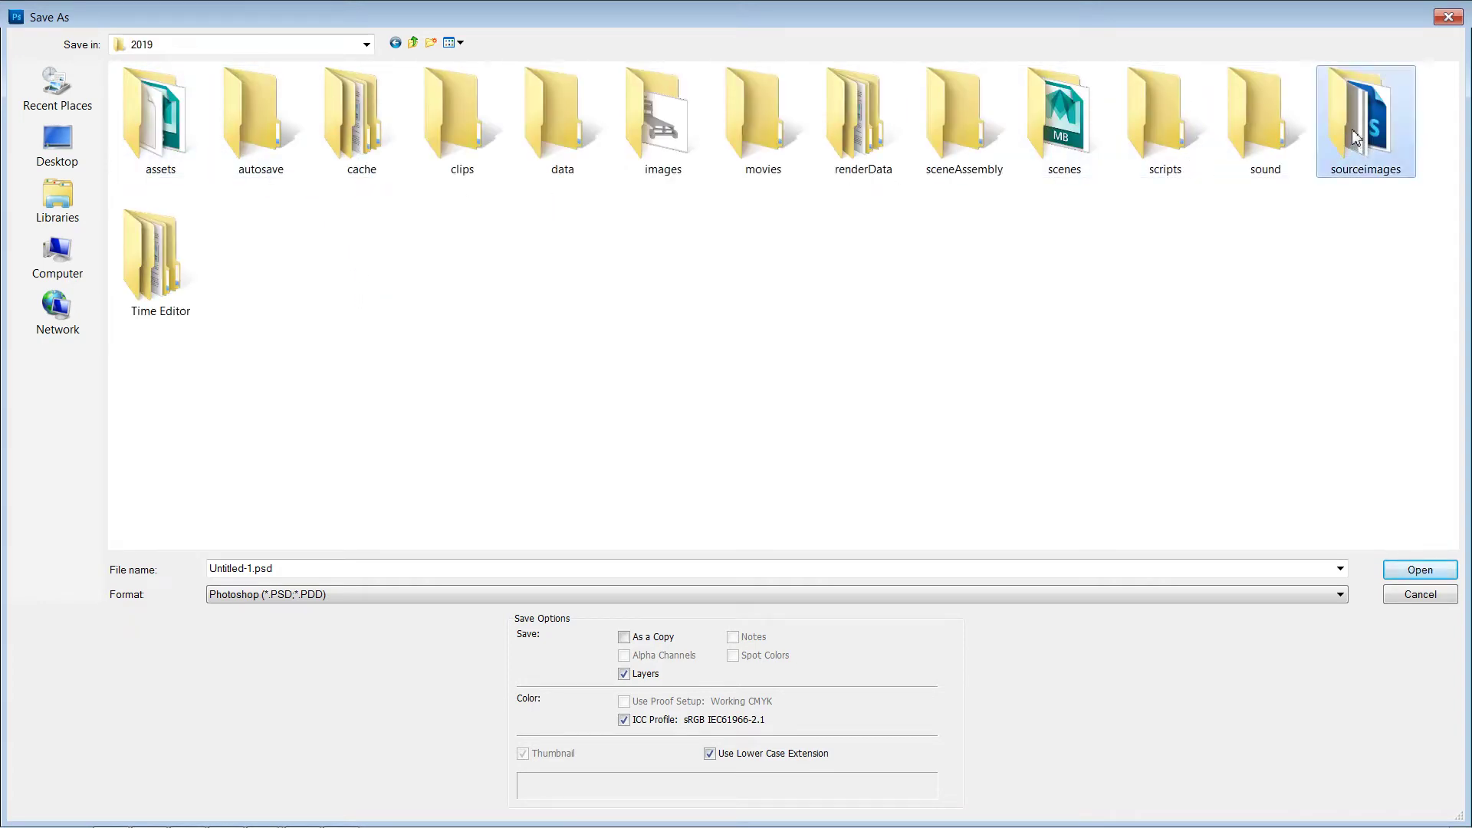
double_click(1351, 140)
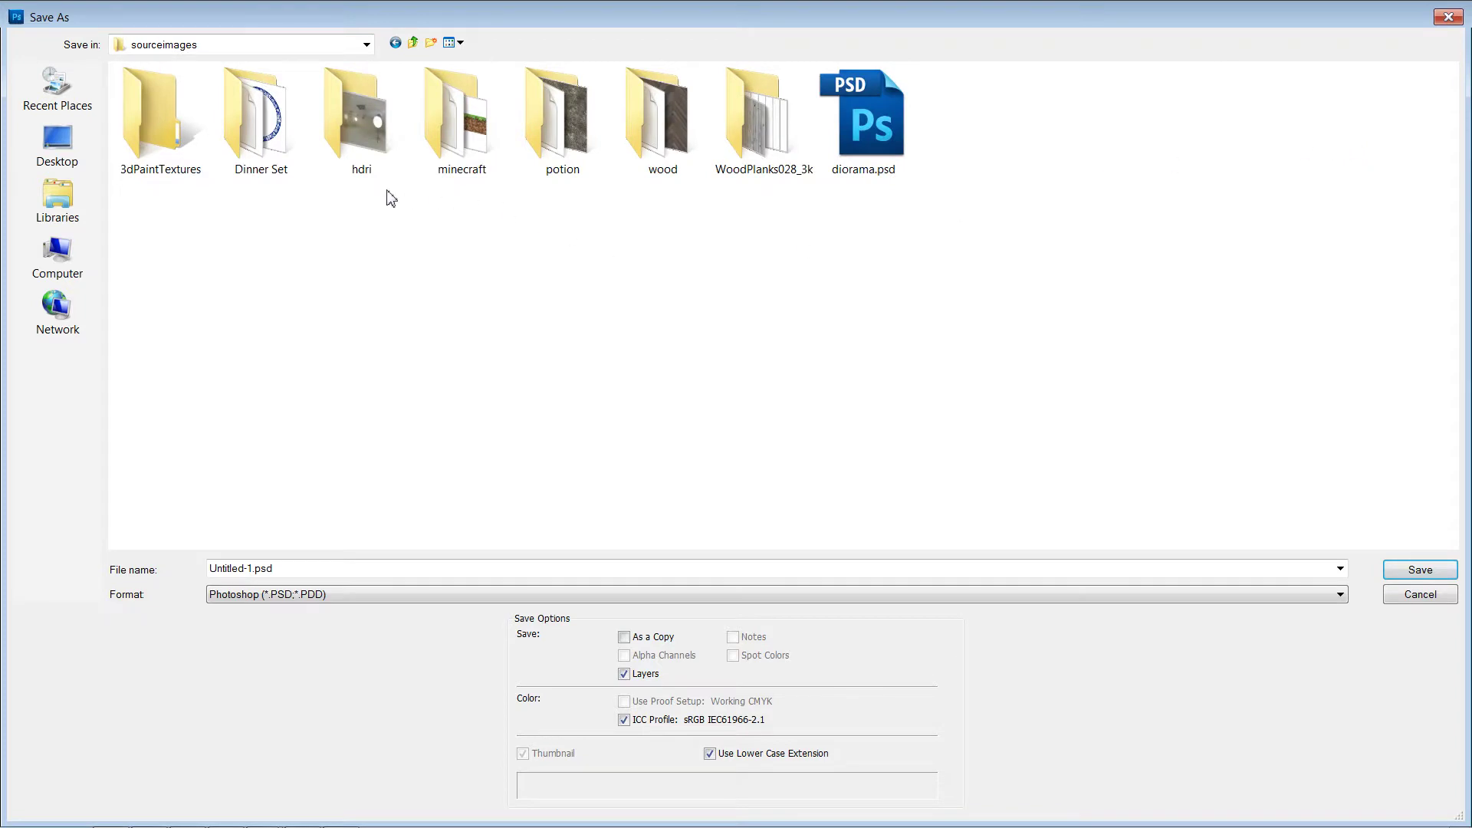
double_click(268, 167)
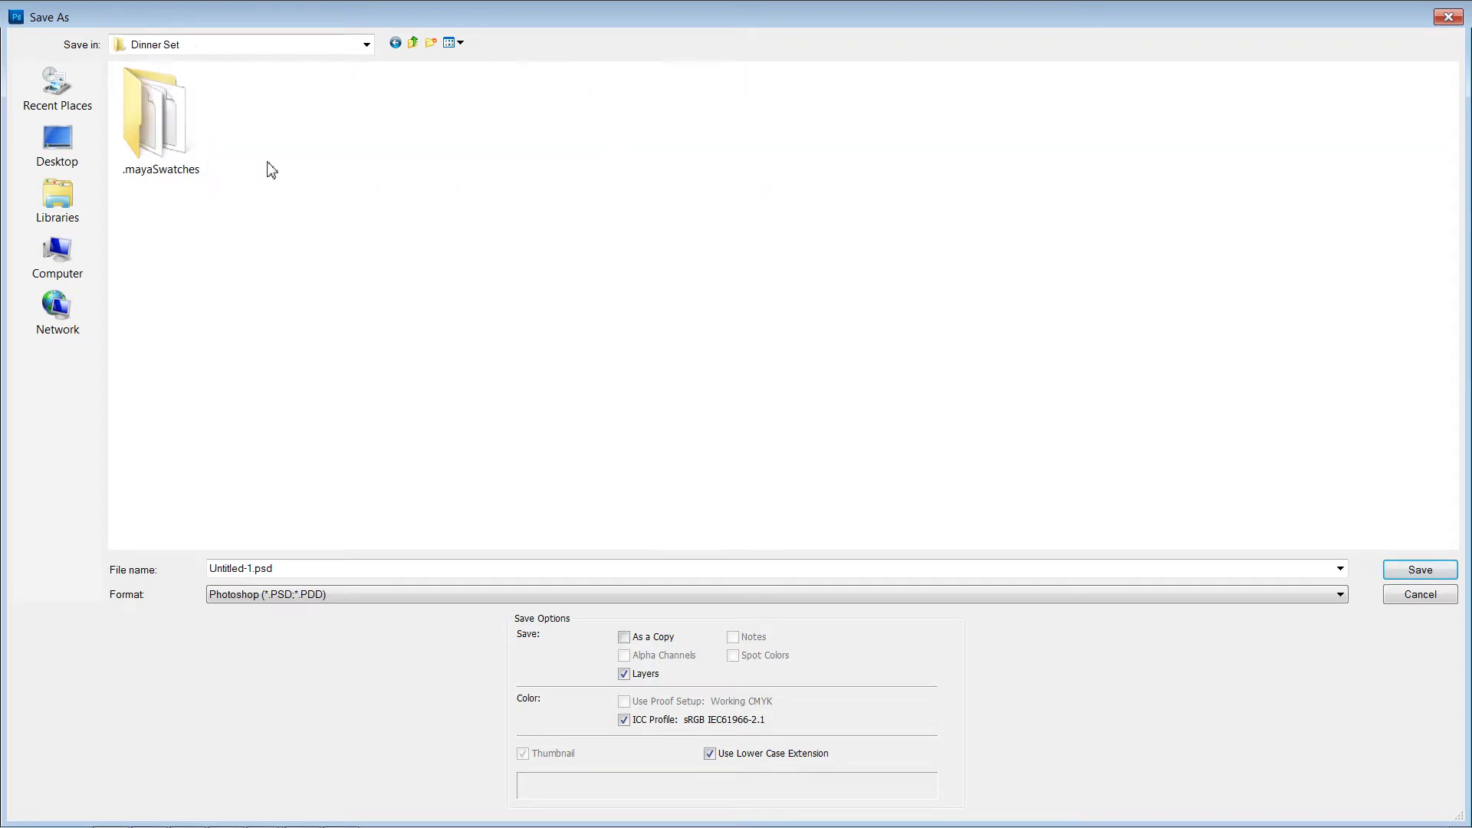
Step: Save the plate pattern as a PNG file named racoonplate_diffuse
click(295, 597)
click(276, 529)
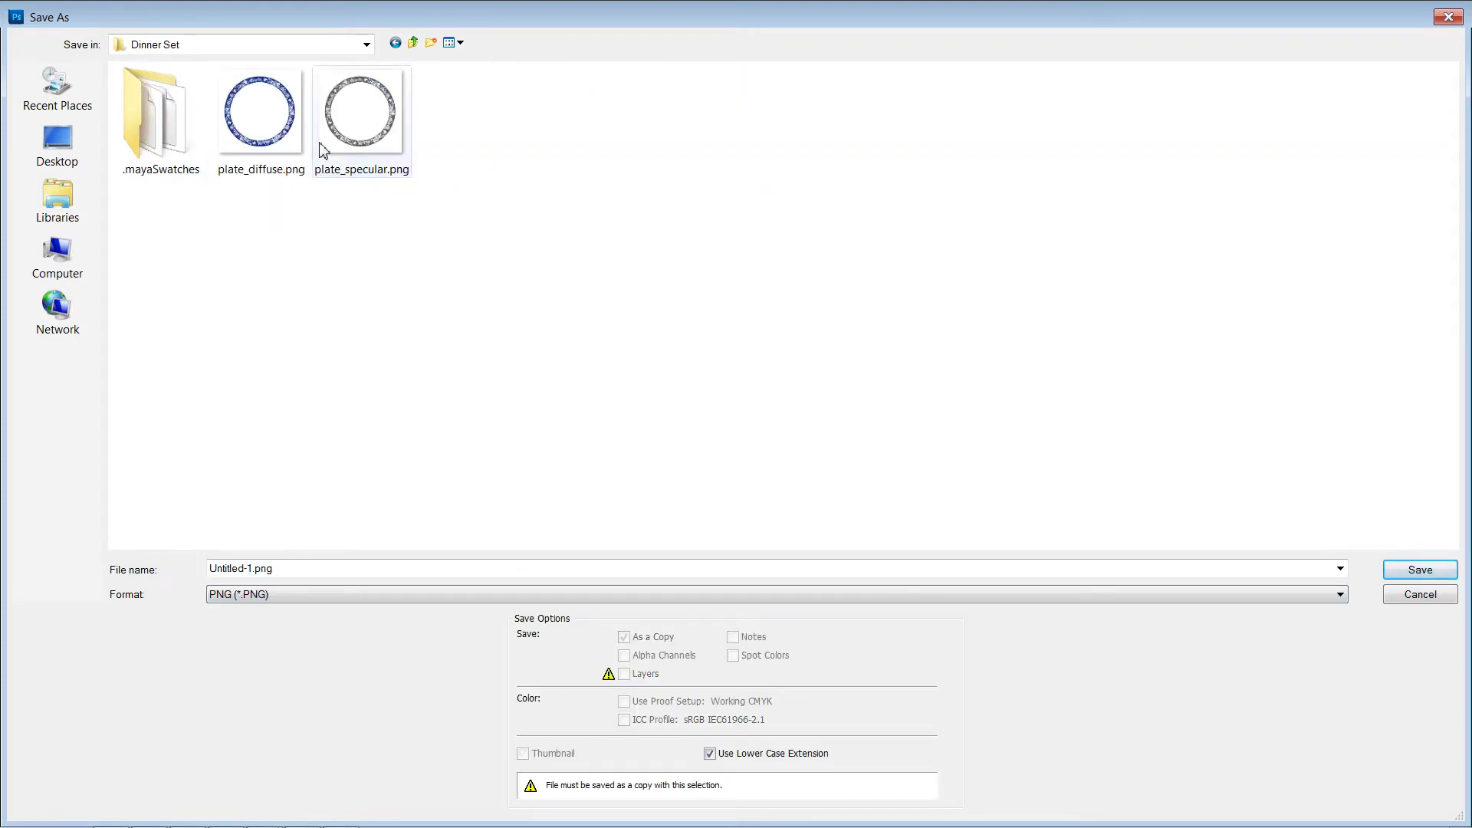
click(328, 567)
double_click(317, 567)
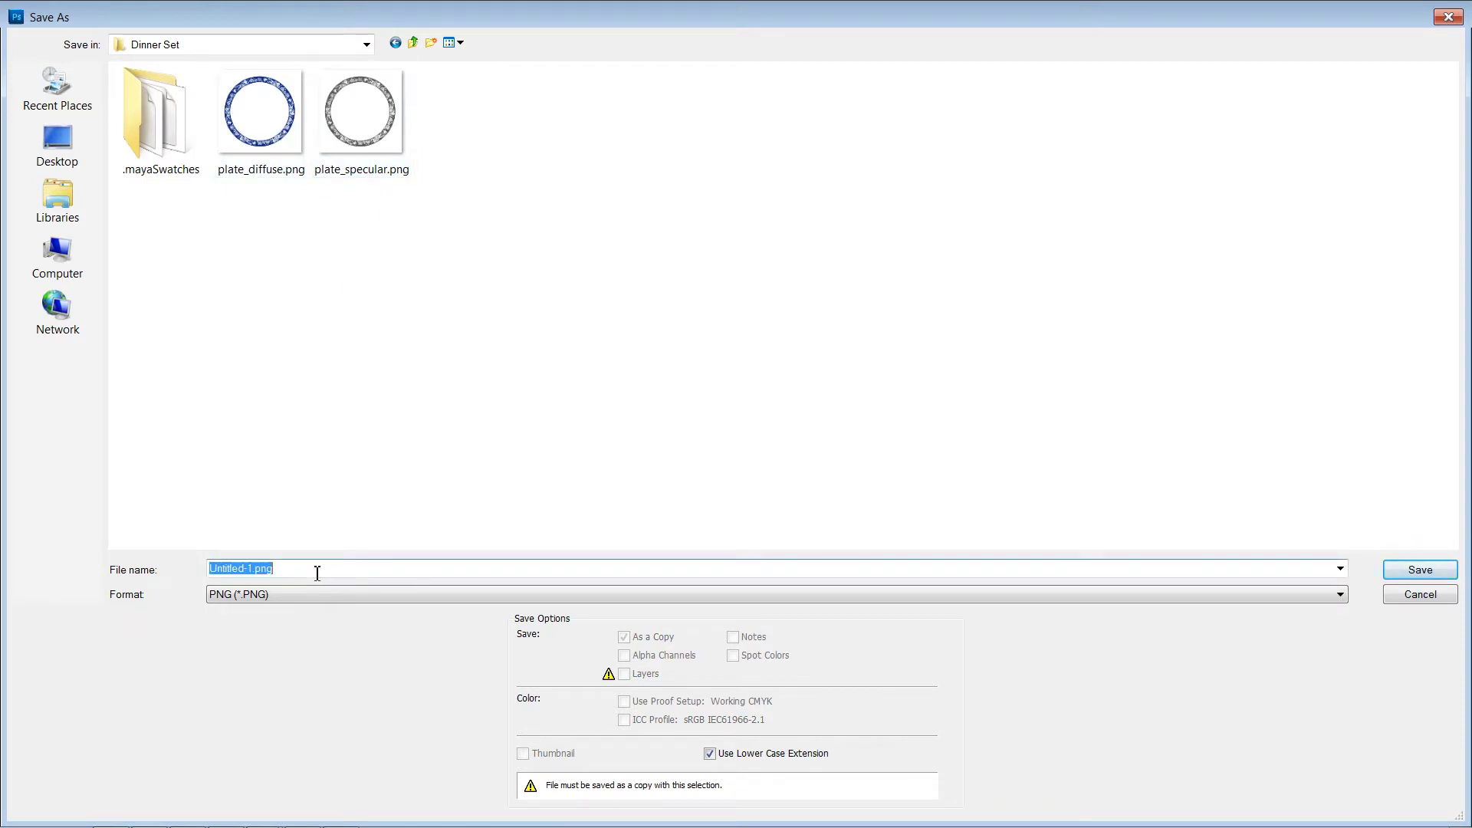
key(BackSpace)
text(racoonplate_diffuse)
key(Return)
key(Return)
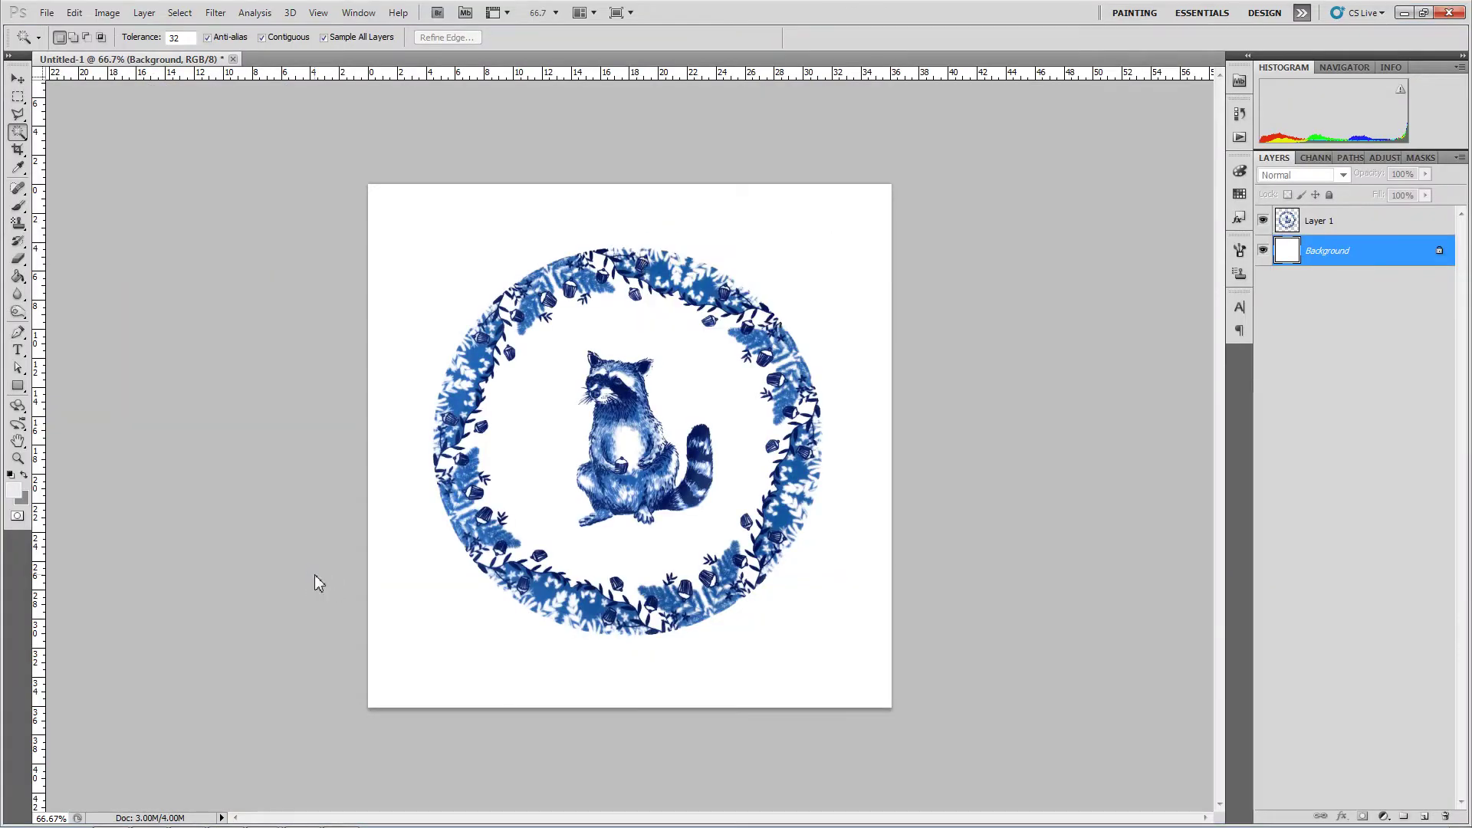
Step: Load Layer 1's plate pattern as a selection, hide that layer, and add an empty layer above it
click(1262, 250)
click(1263, 250)
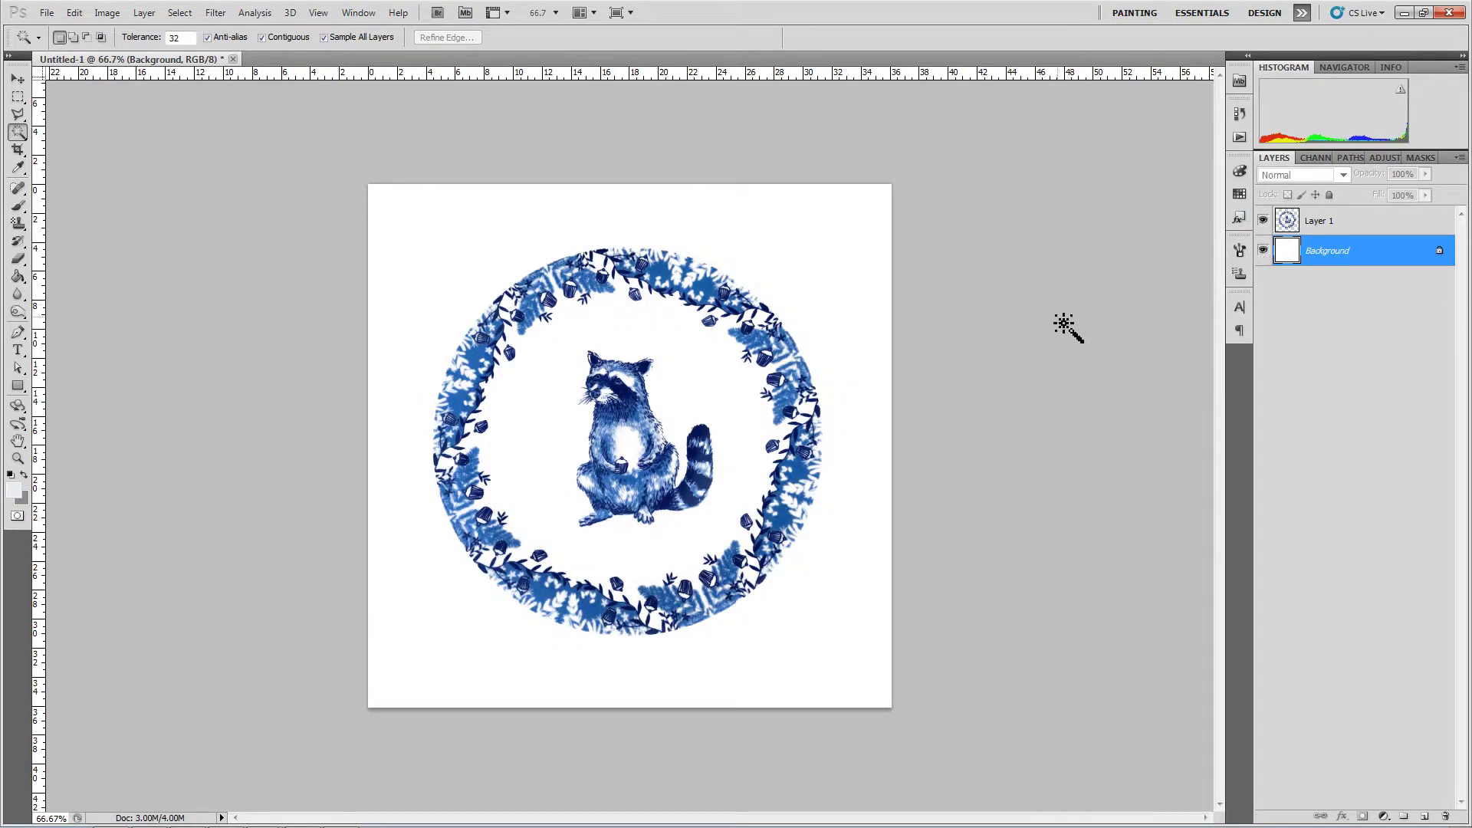
click(1325, 222)
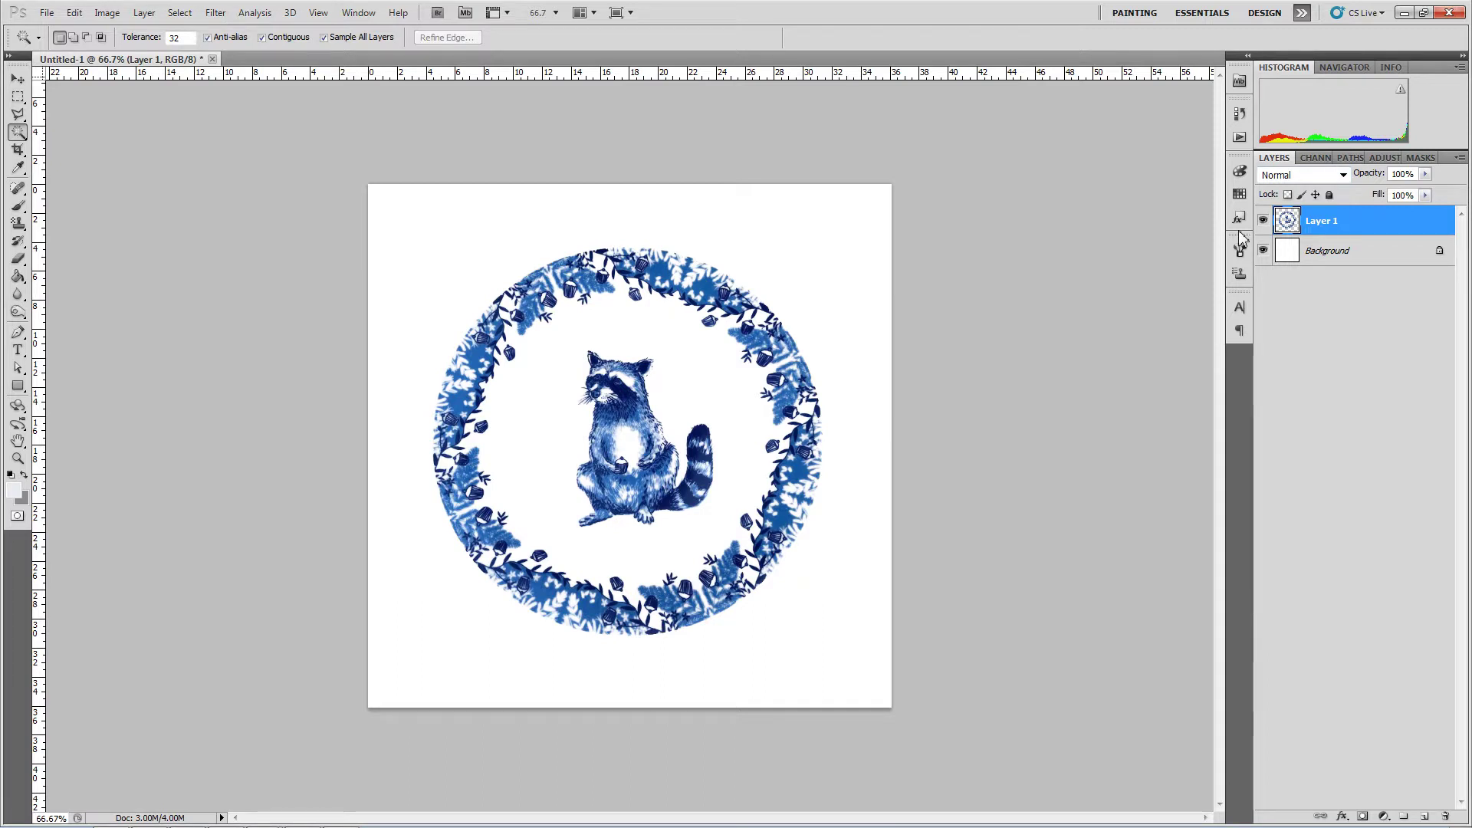
ctrl+click(1291, 224)
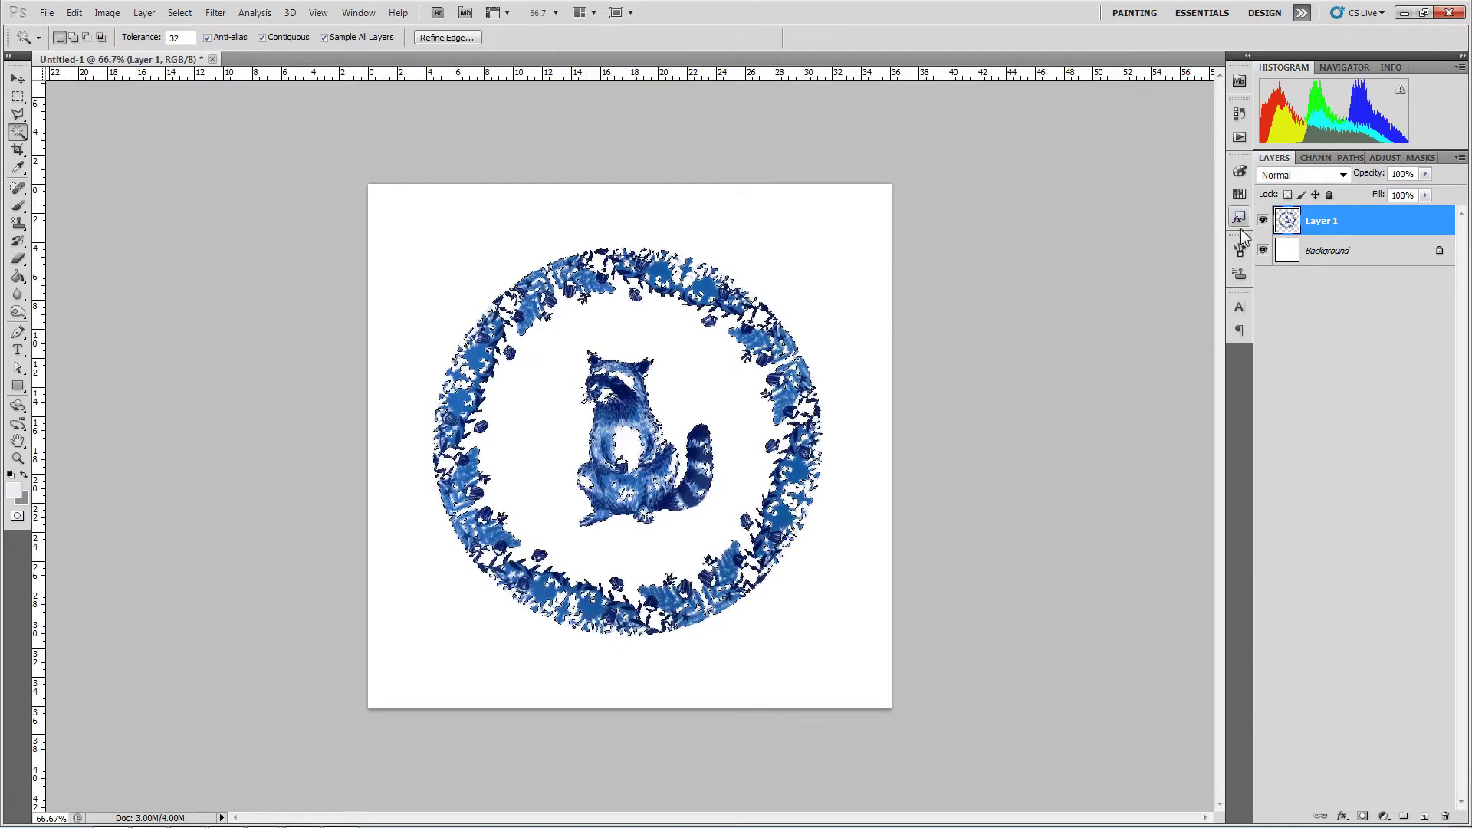
click(1263, 220)
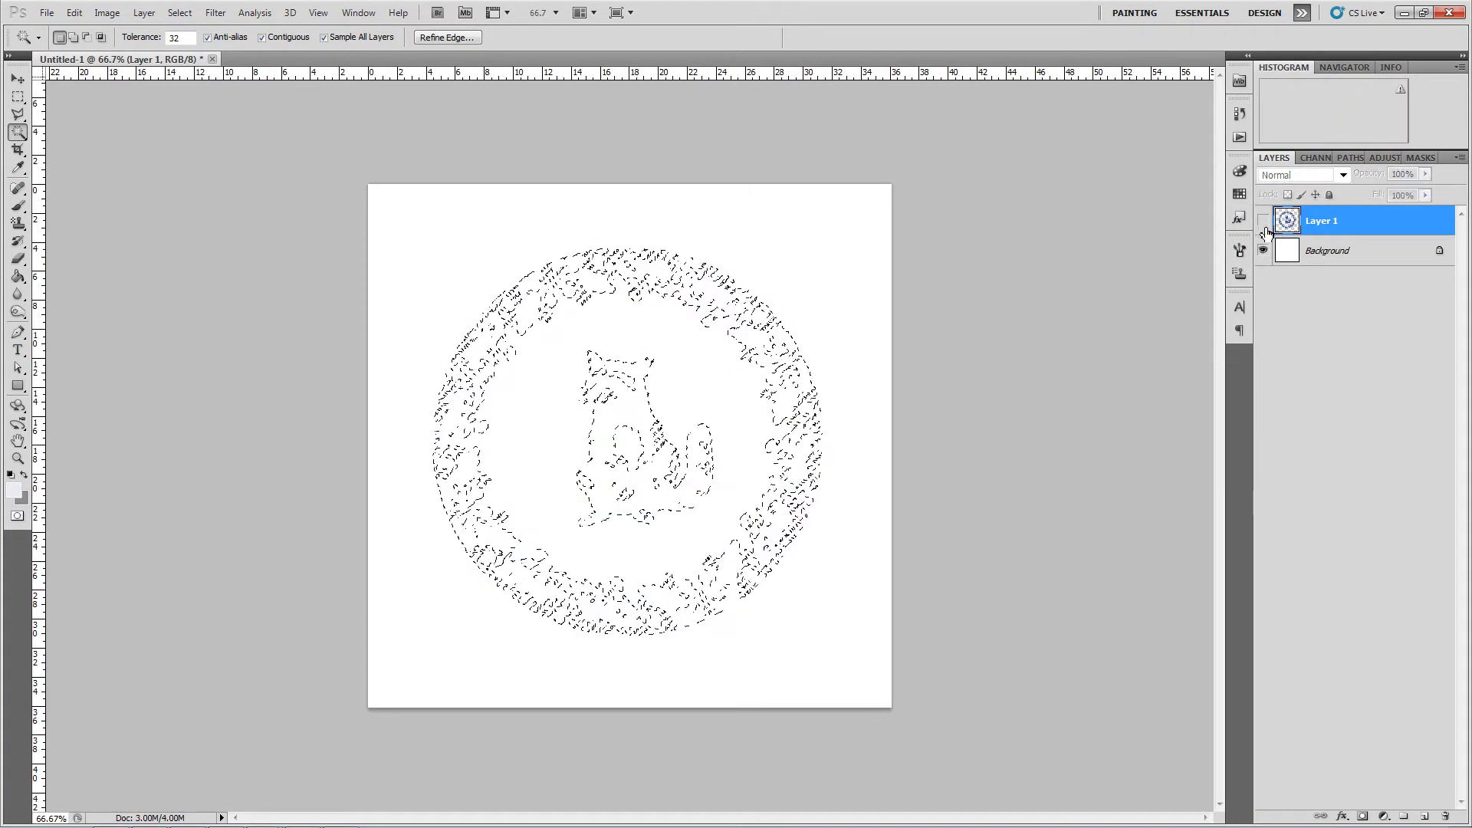
click(1425, 817)
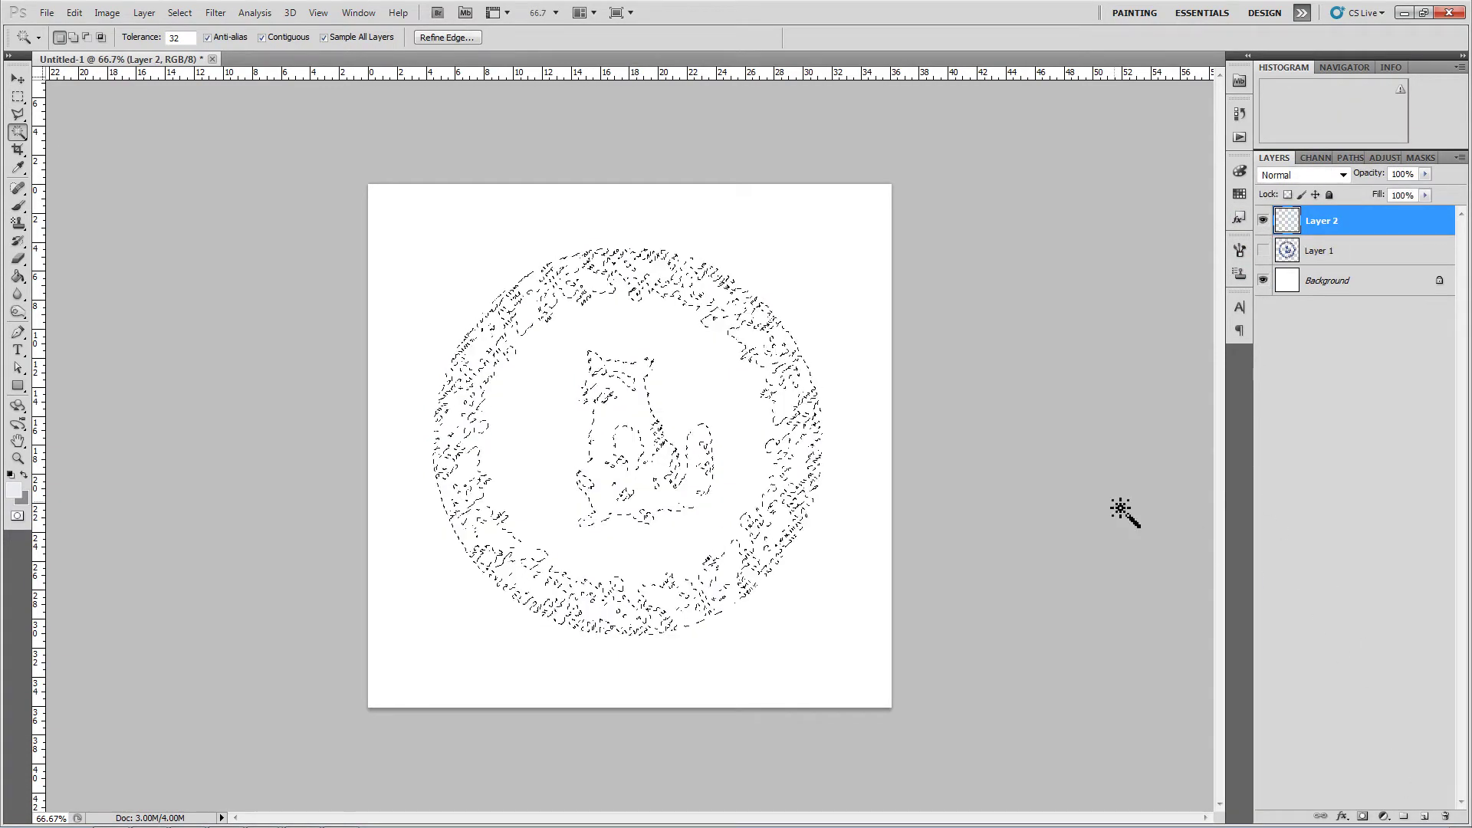
Step: Fill the plate-pattern selection on Layer 2 with black, resetting the colours to their defaults first
click(18, 277)
click(11, 475)
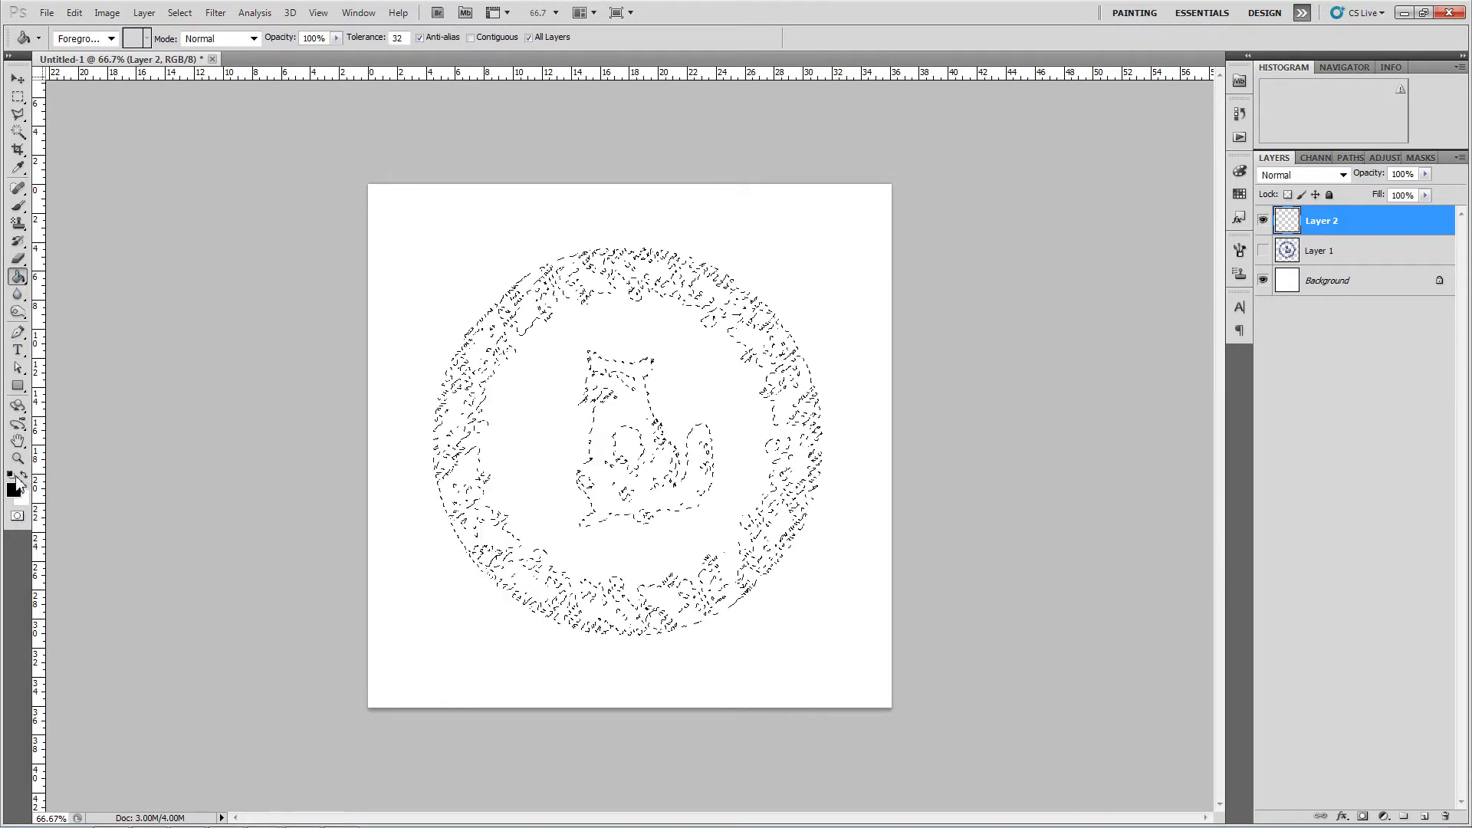
click(723, 308)
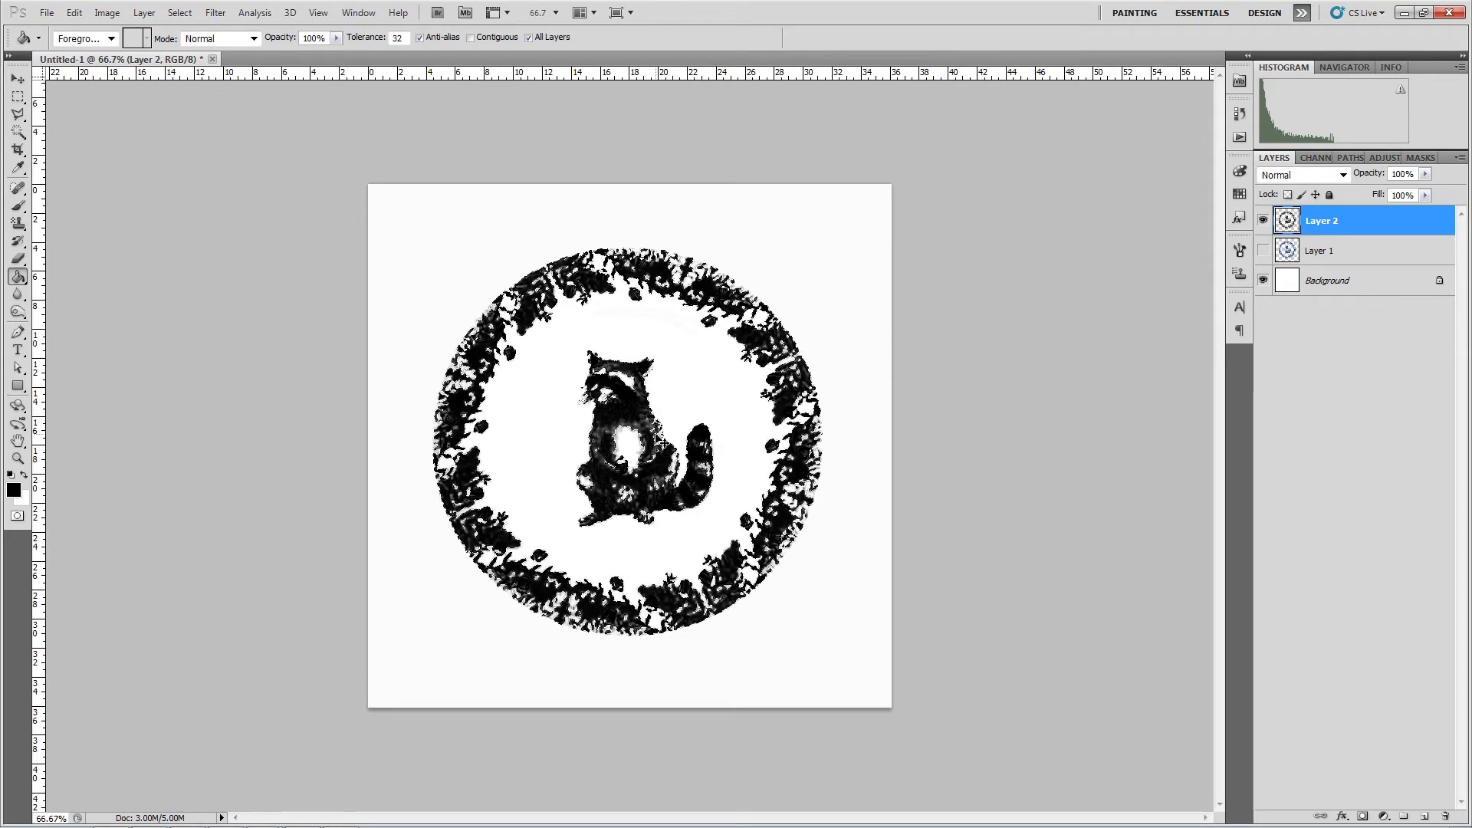
Step: Examine the raccoon's black fill up close at 400%, and return to the full plate view
key(ctrl+plus)
key(ctrl+plus)
key(ctrl+plus)
key(ctrl+plus)
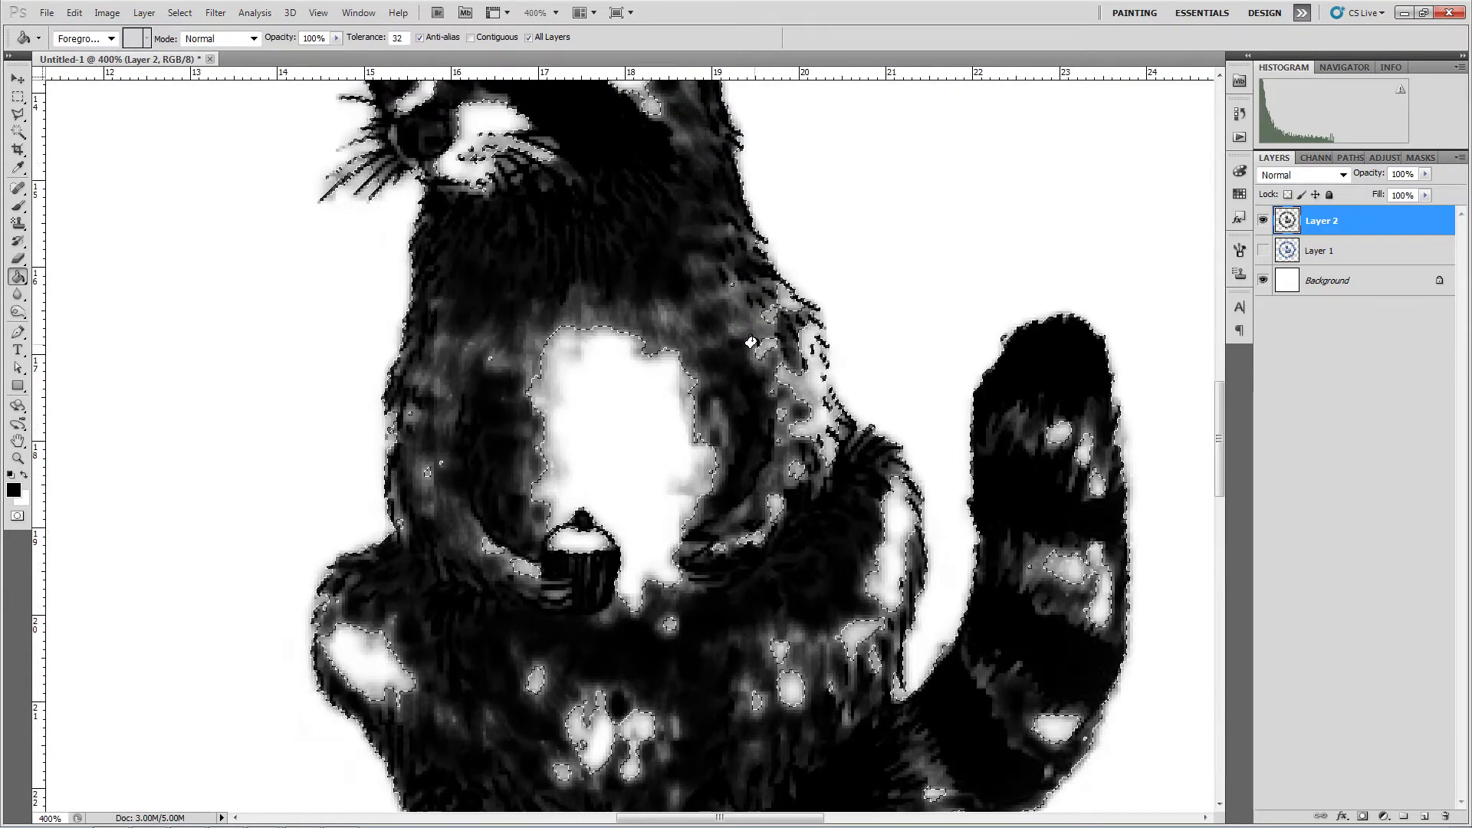
key(ctrl+minus)
key(ctrl+minus)
key(ctrl+minus)
key(ctrl+minus)
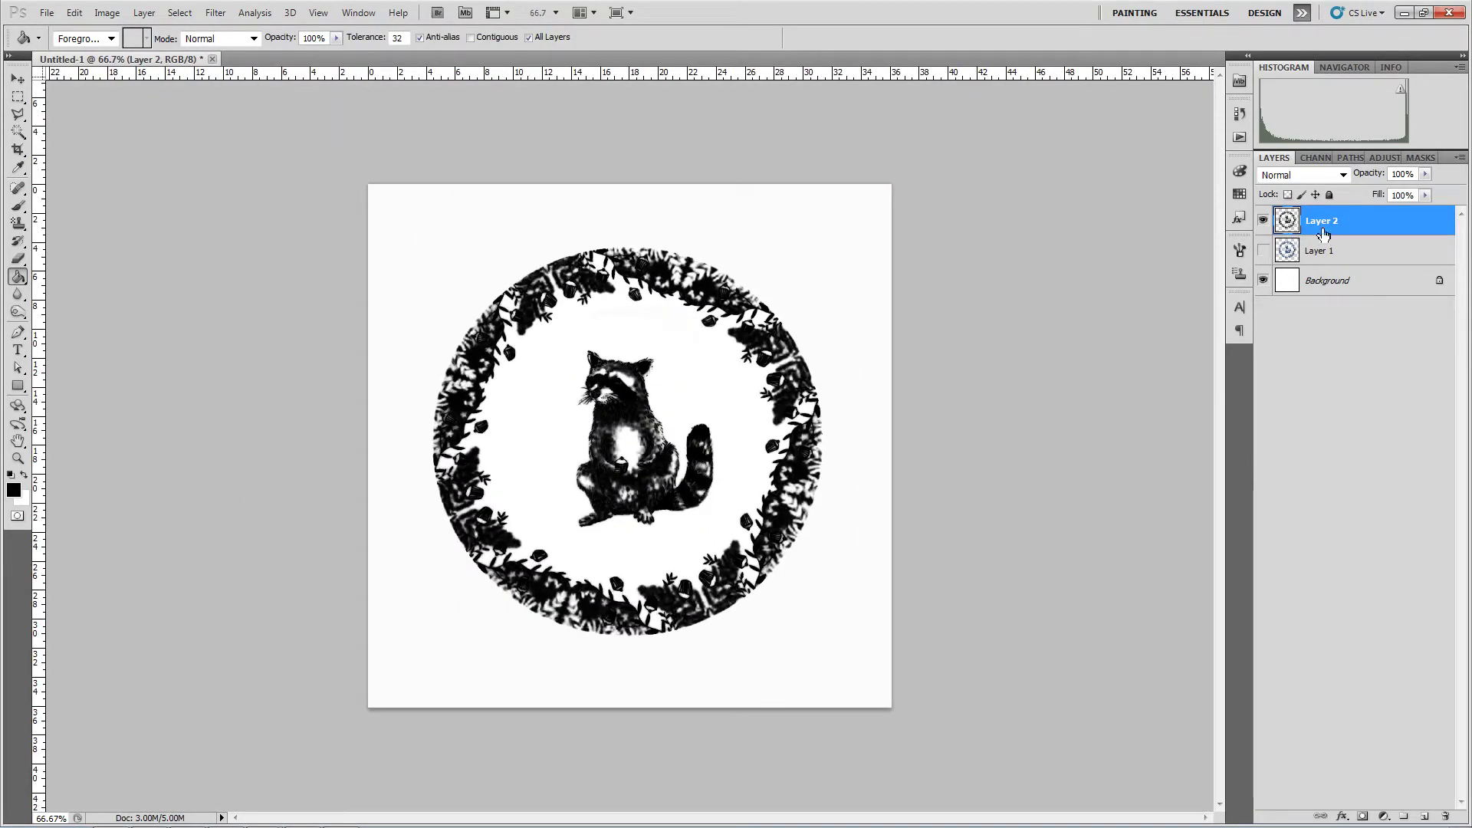
Step: Add an Invert adjustment layer above Layer 2 and save the result as a non-interlaced PNG named racoonplate_specular in the Dinner Set folder
click(1383, 816)
click(1373, 733)
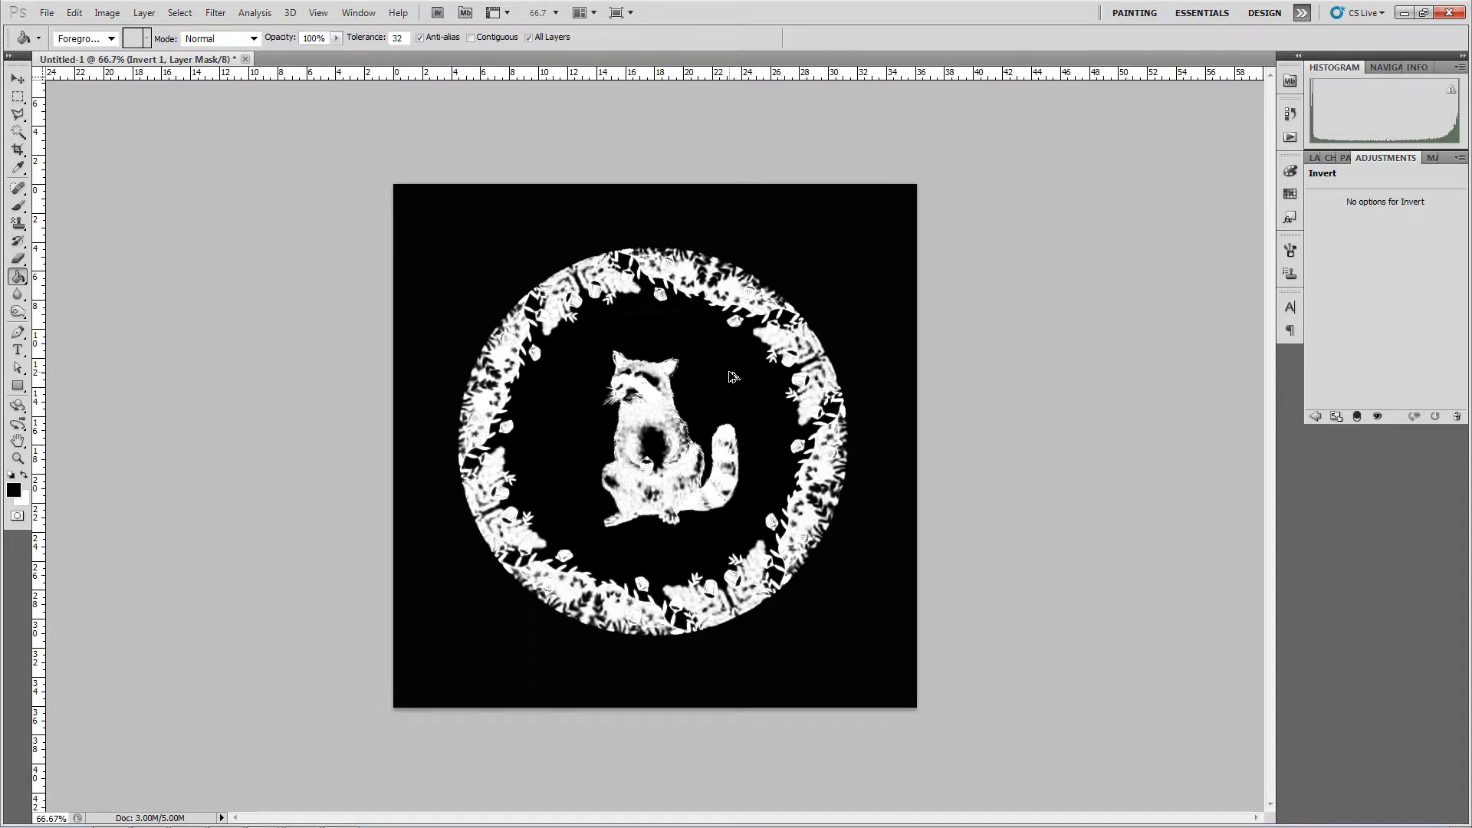
key(ctrl+shift+s)
click(404, 595)
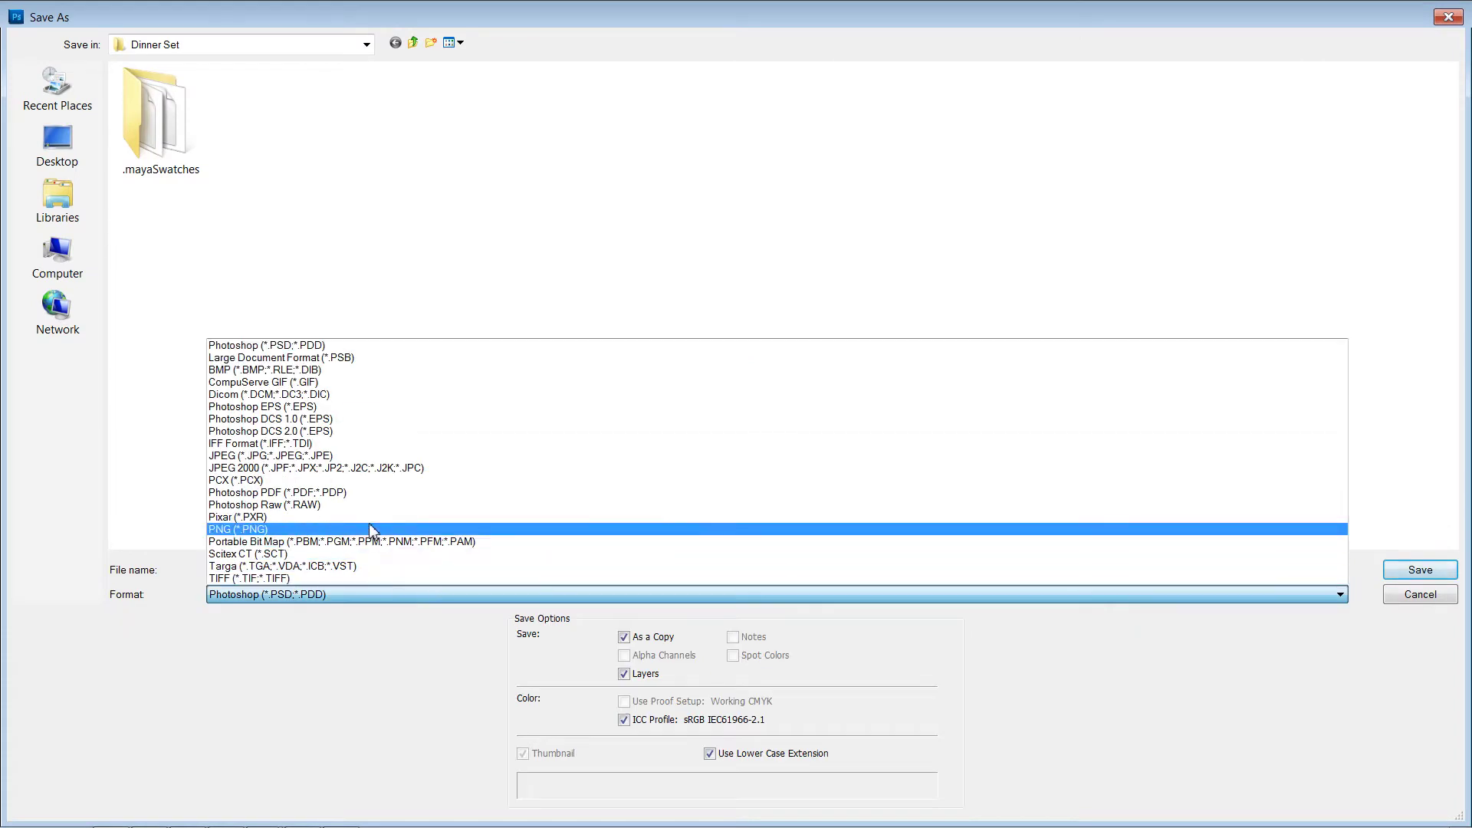
click(322, 539)
click(481, 185)
click(282, 573)
drag(269, 569, 387, 585)
text(spec)
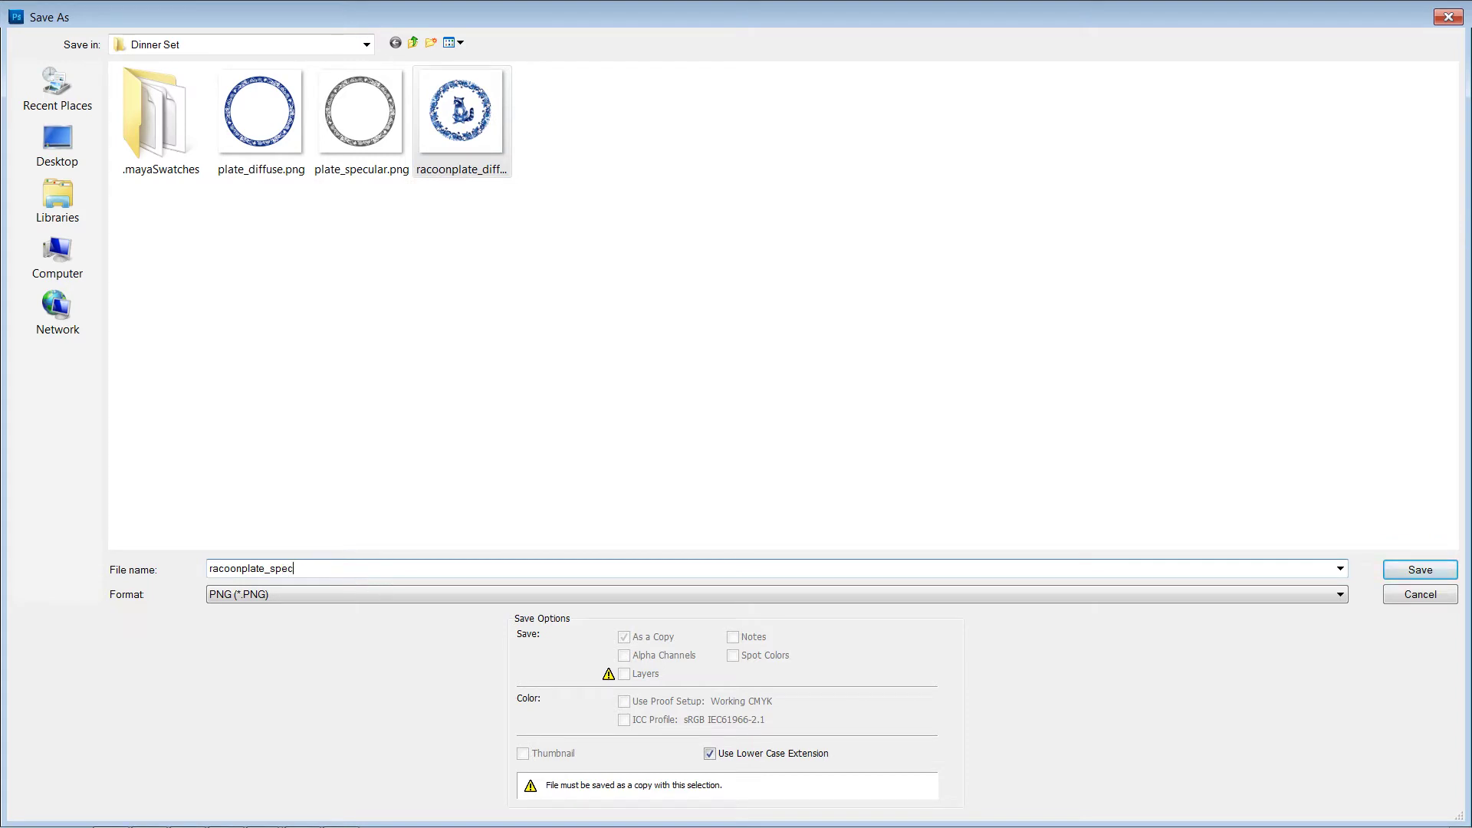
text(ular)
key(Return)
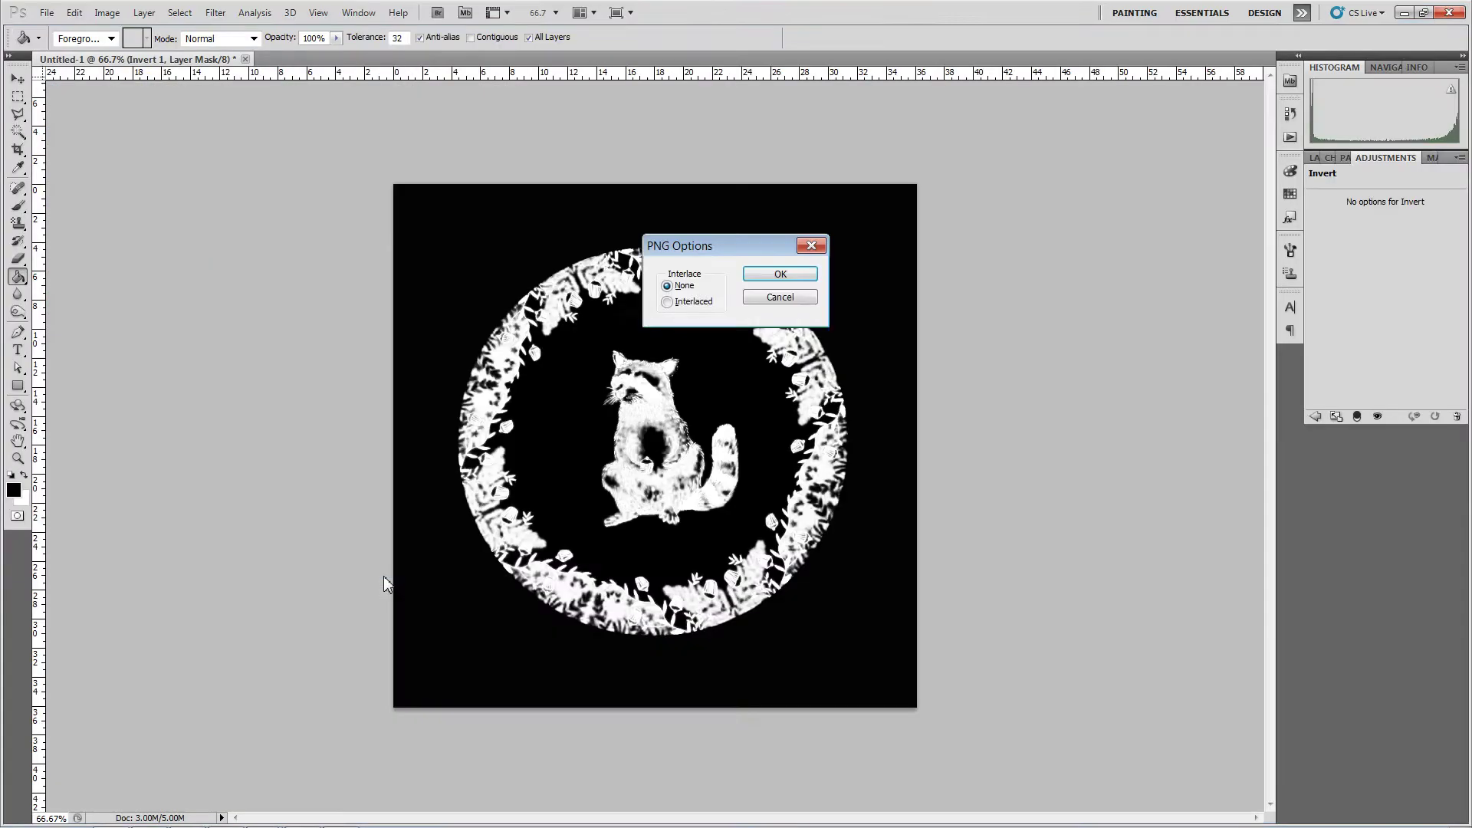
key(Return)
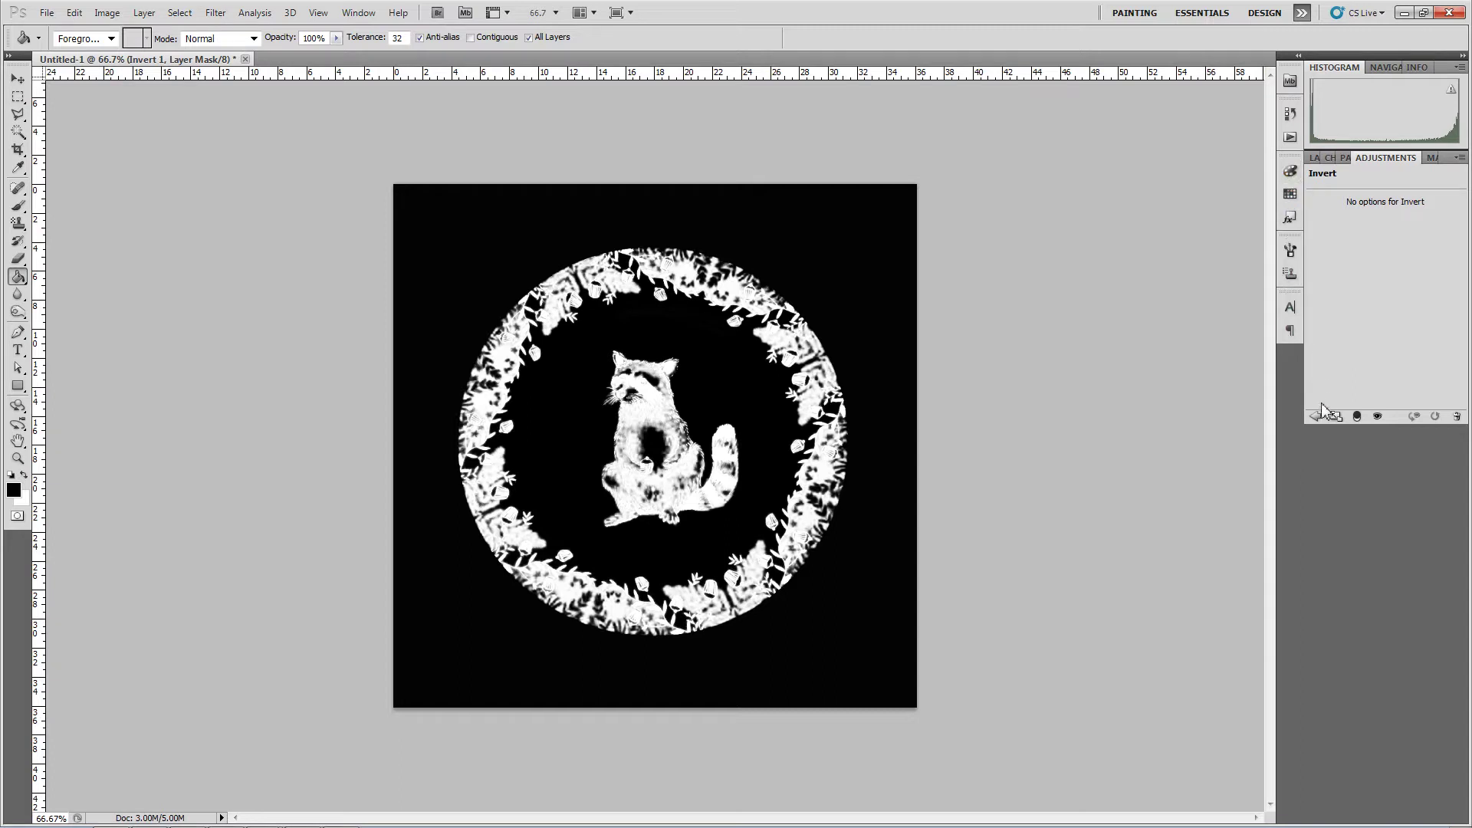
Step: Group the Invert 1, Layer 2 and Layer 1 layers together and add a layer mask to the group
click(1314, 158)
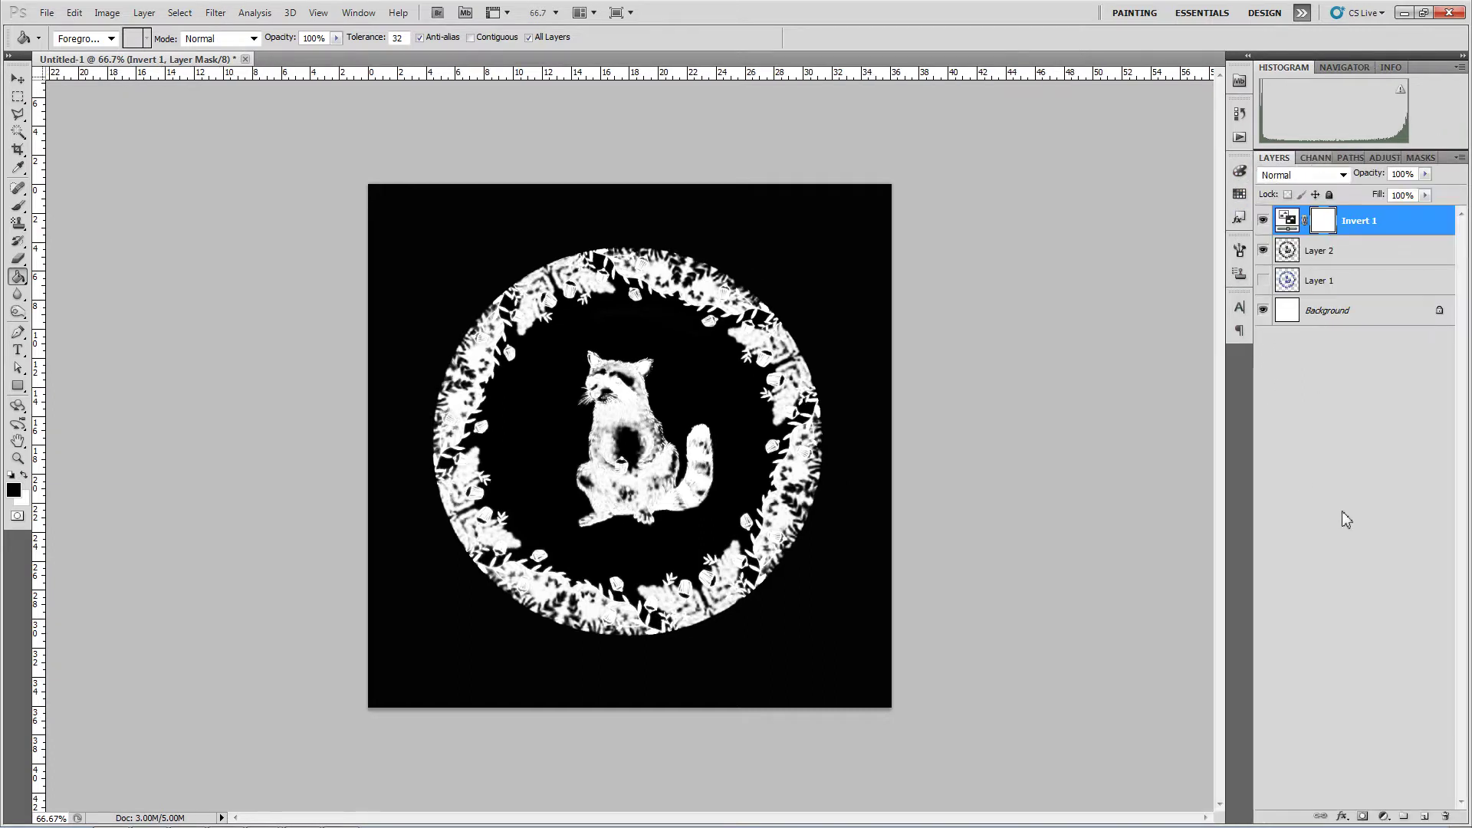
click(1336, 253)
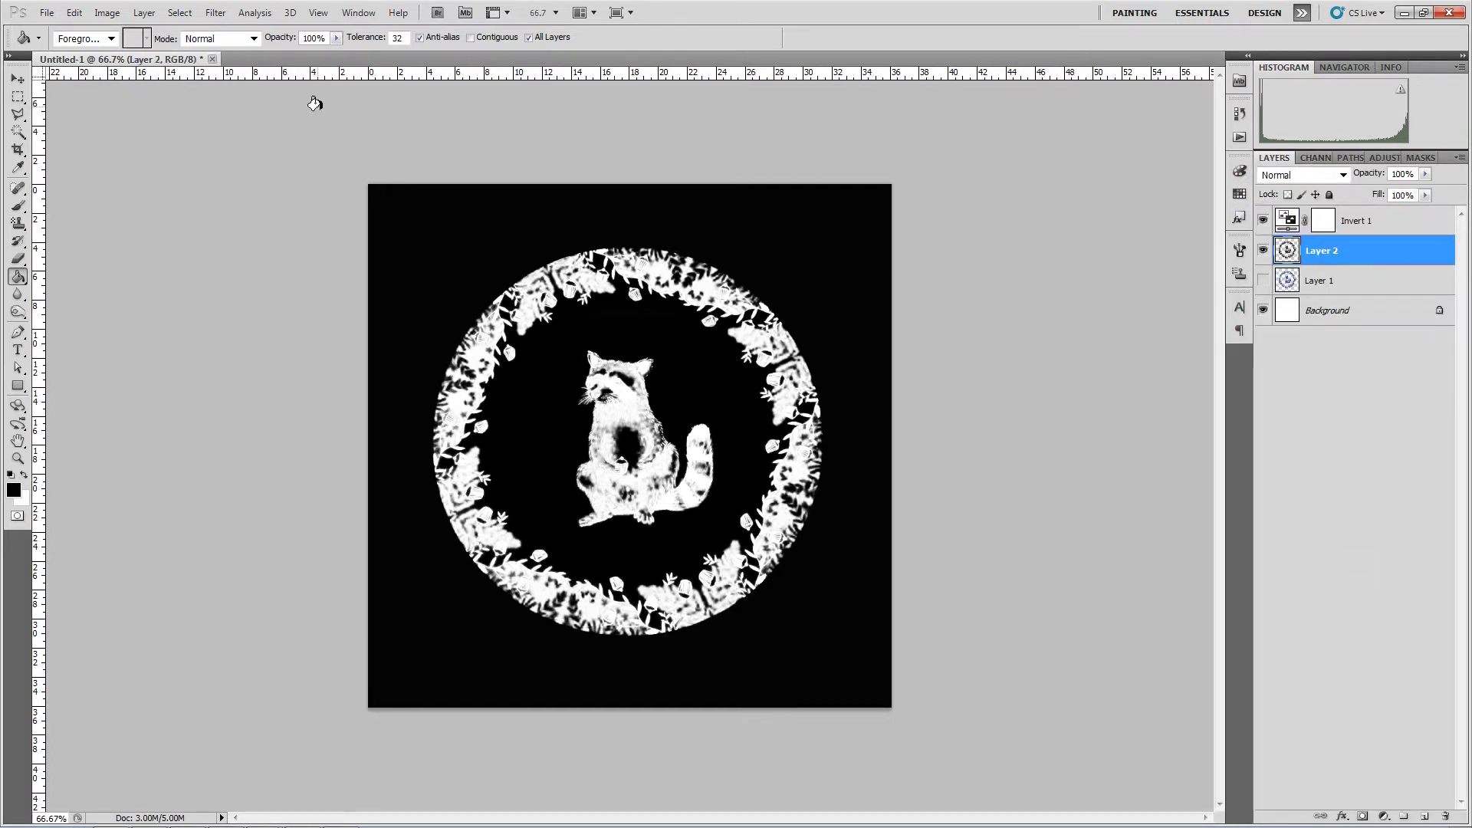
click(1378, 229)
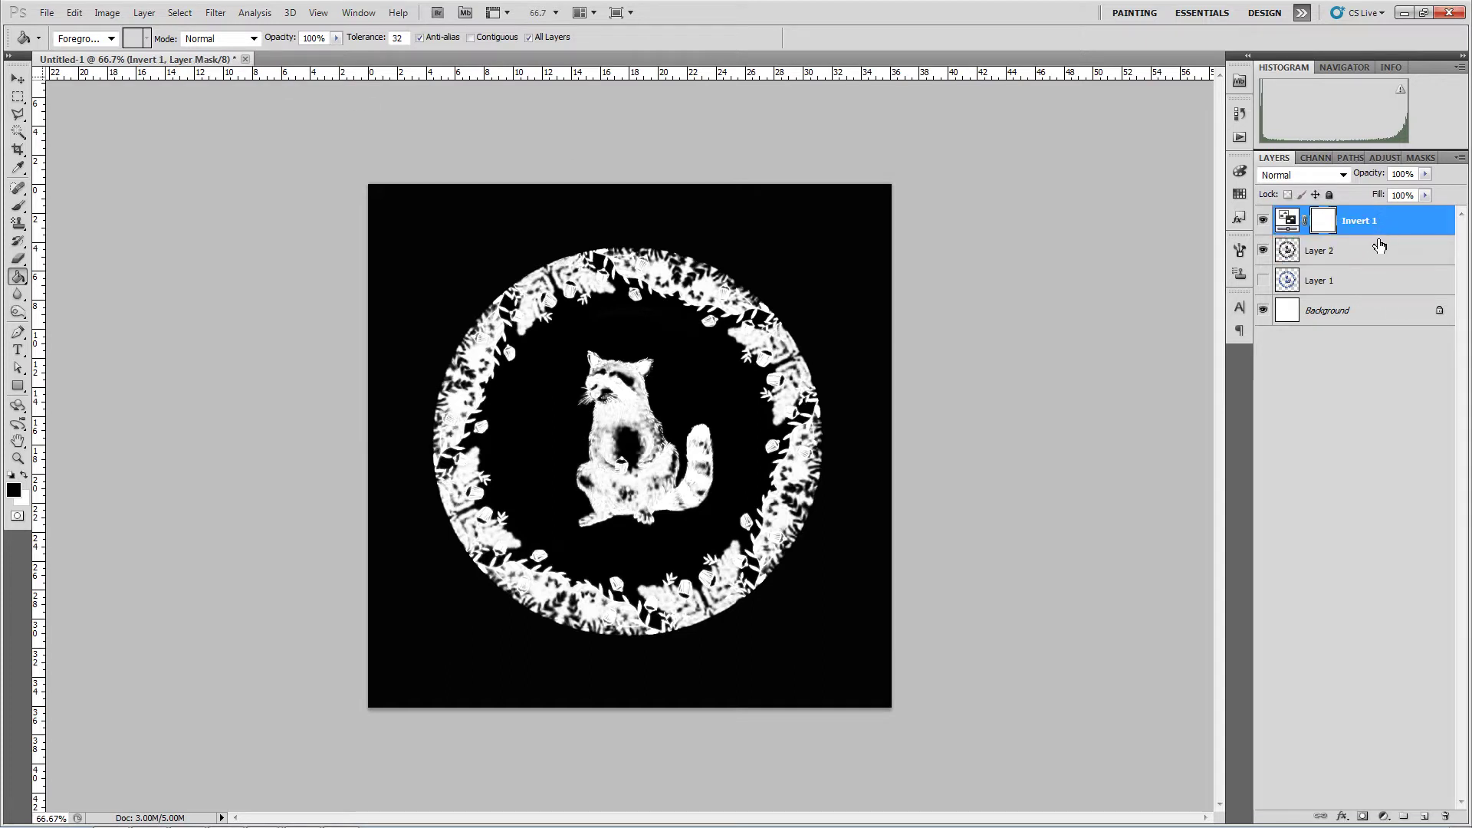
shift+click(1357, 286)
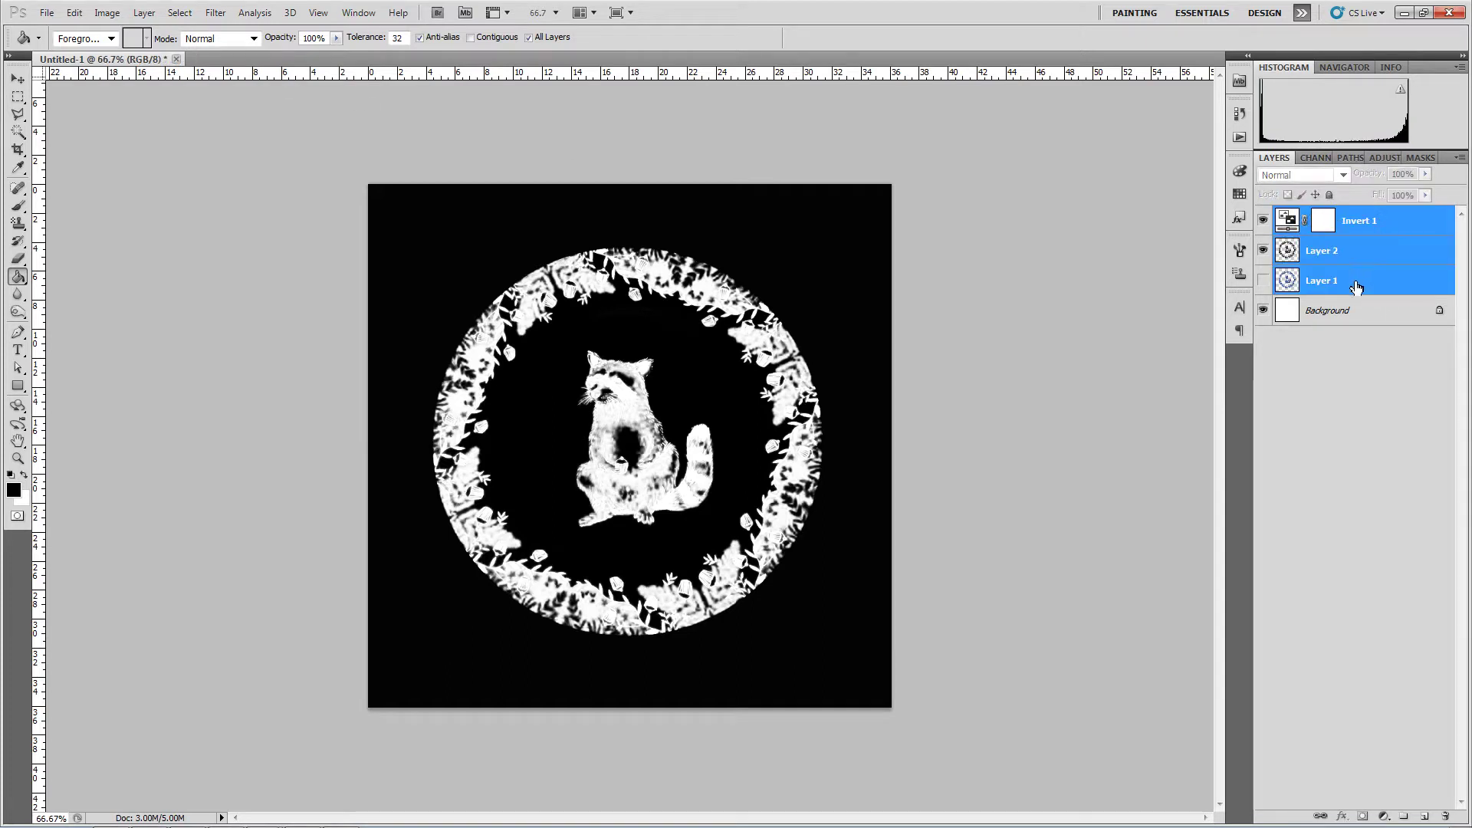
key(ctrl+g)
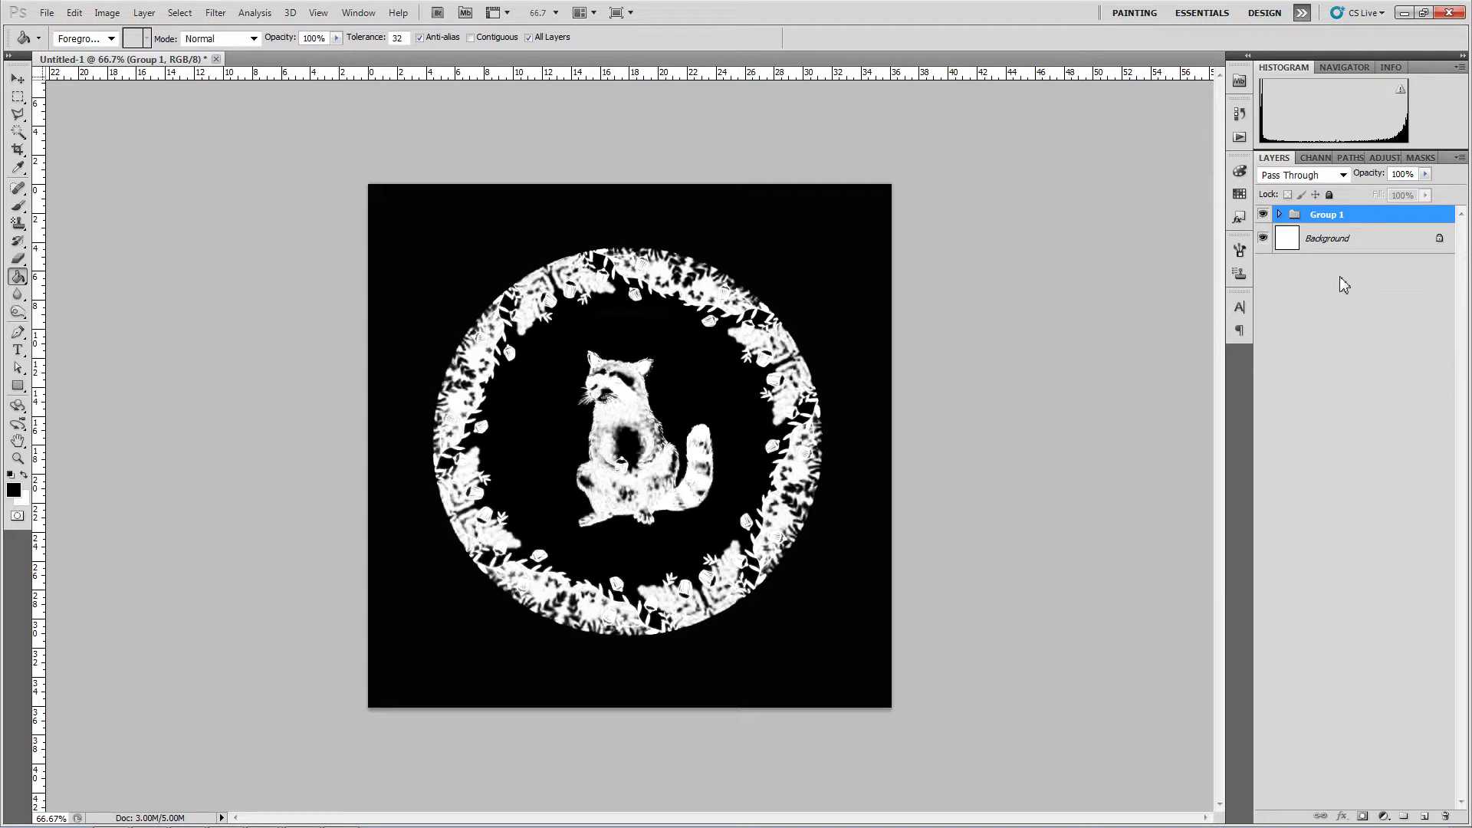
click(1362, 817)
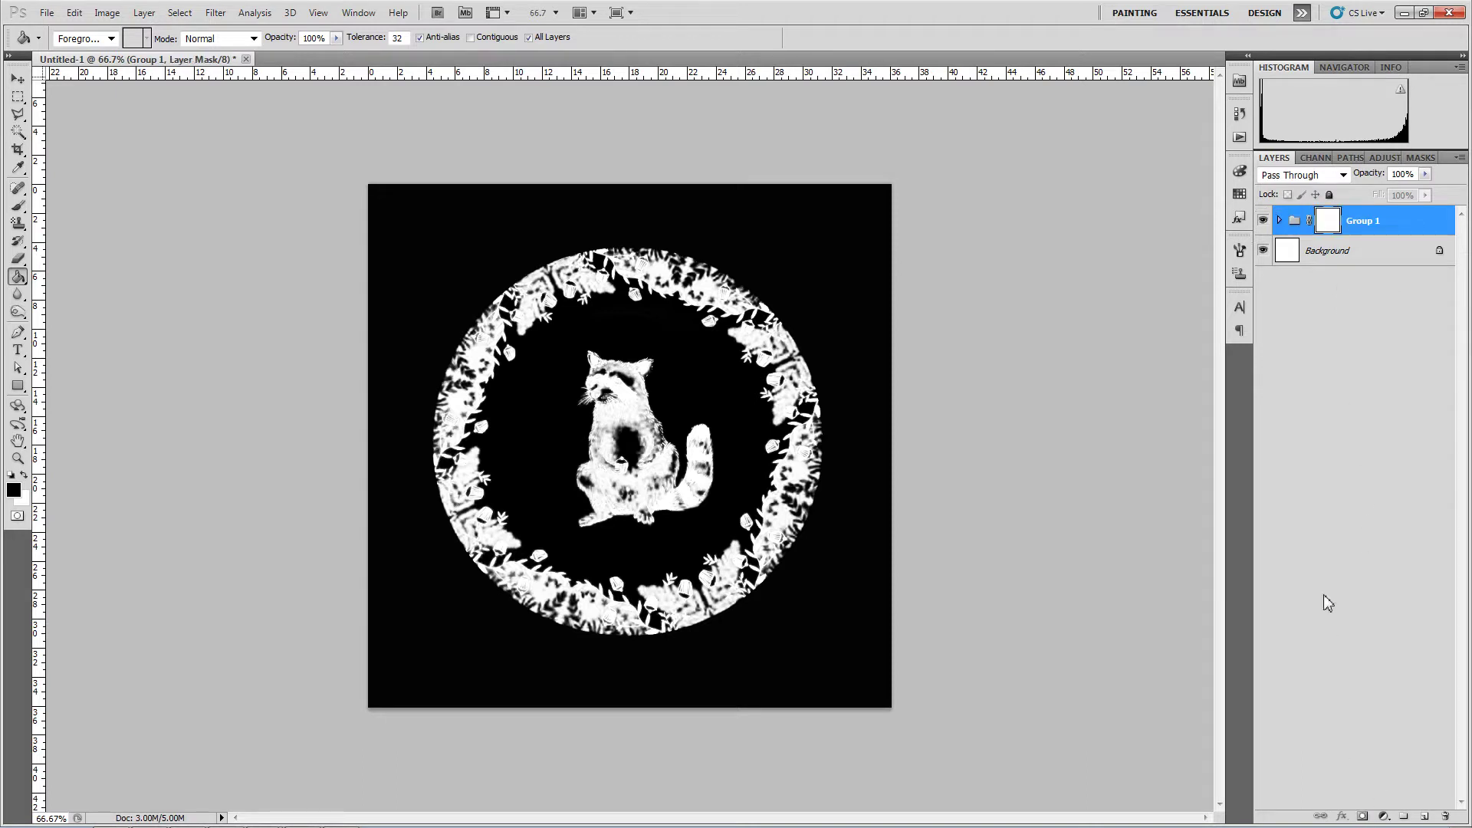
Step: Add a new layer above Group 1 and fill it with the Clouds render filter
click(215, 12)
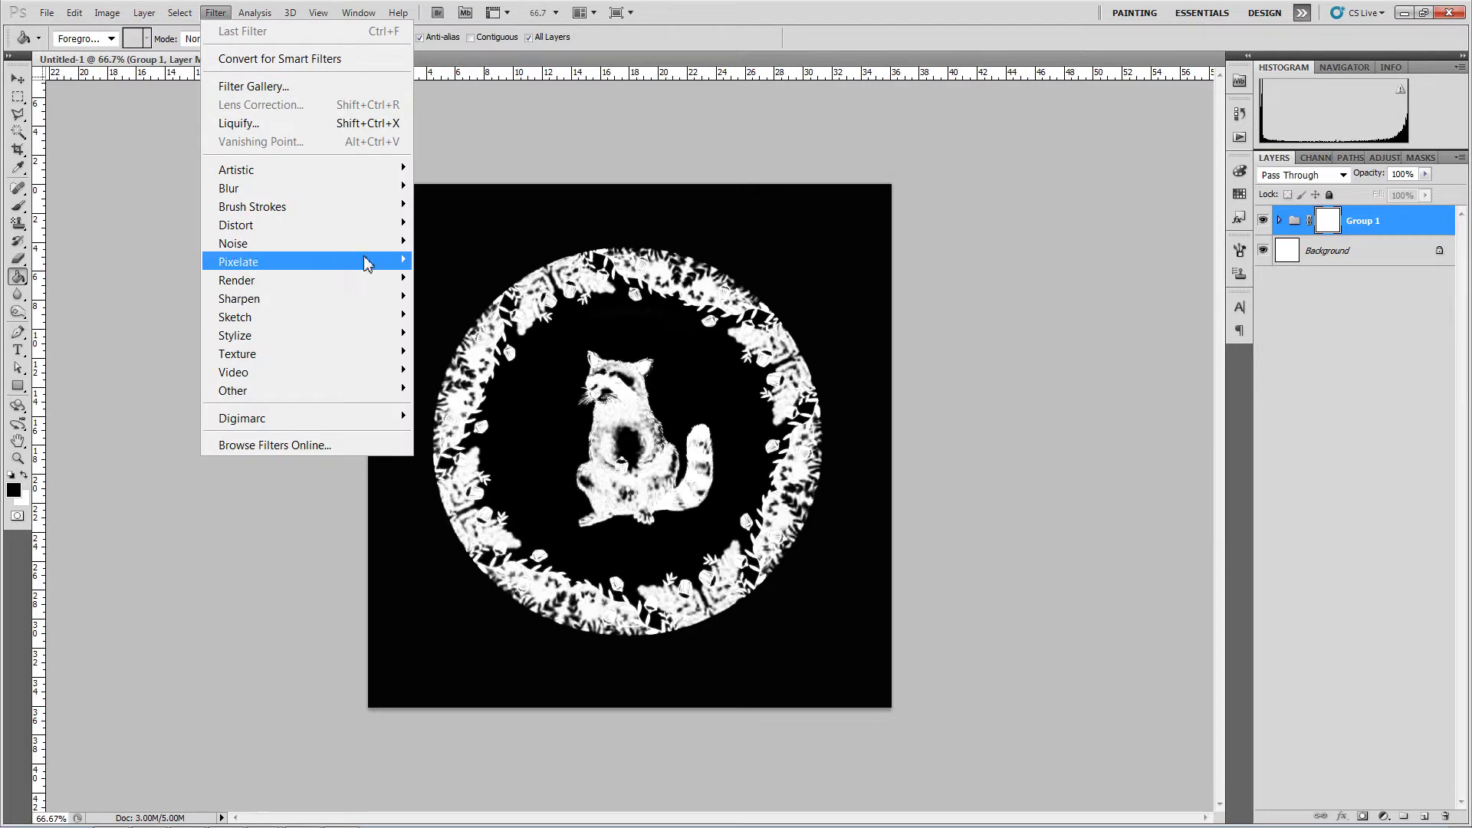
click(1293, 414)
click(1423, 817)
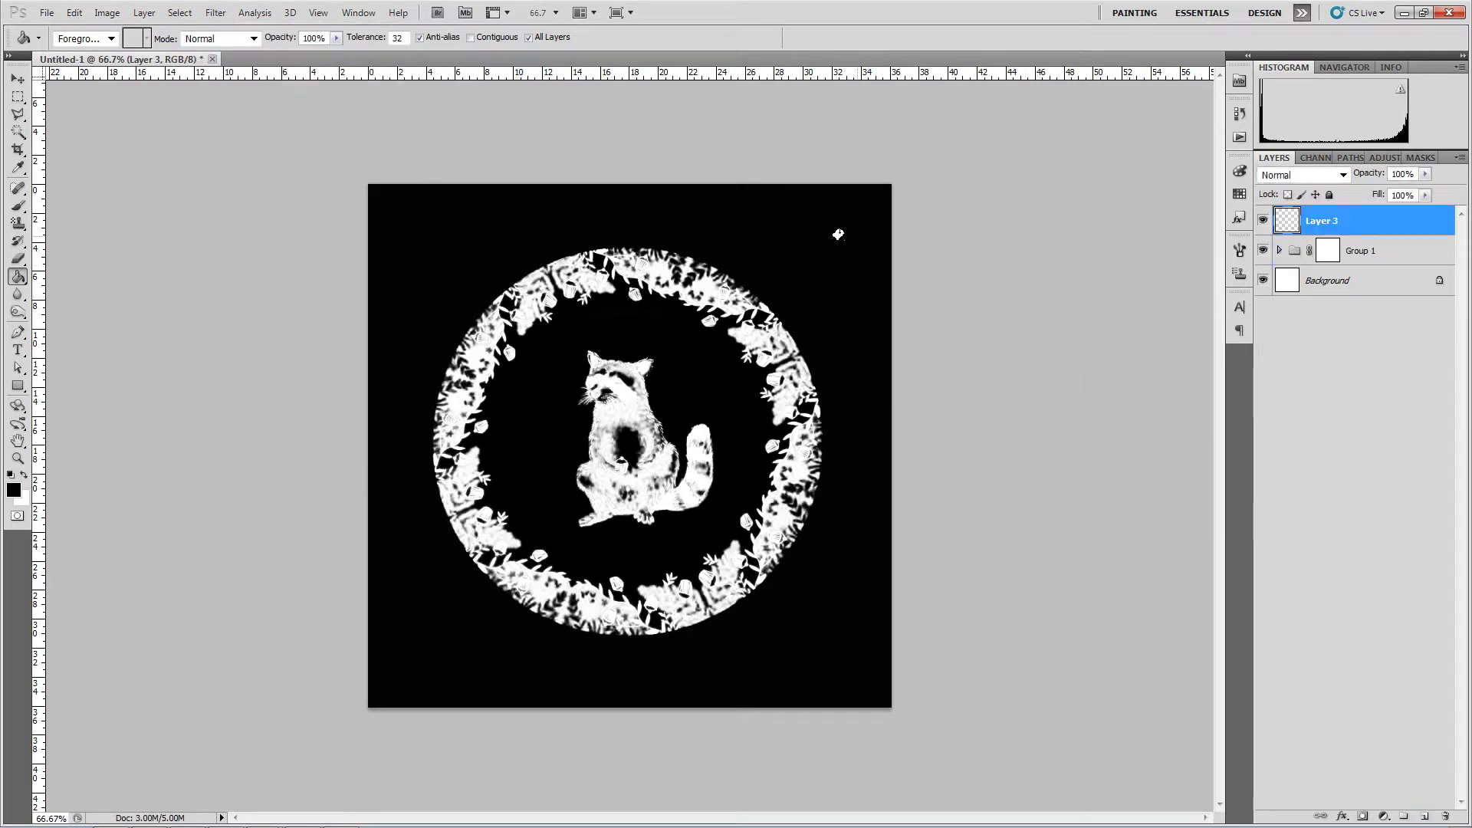
click(221, 17)
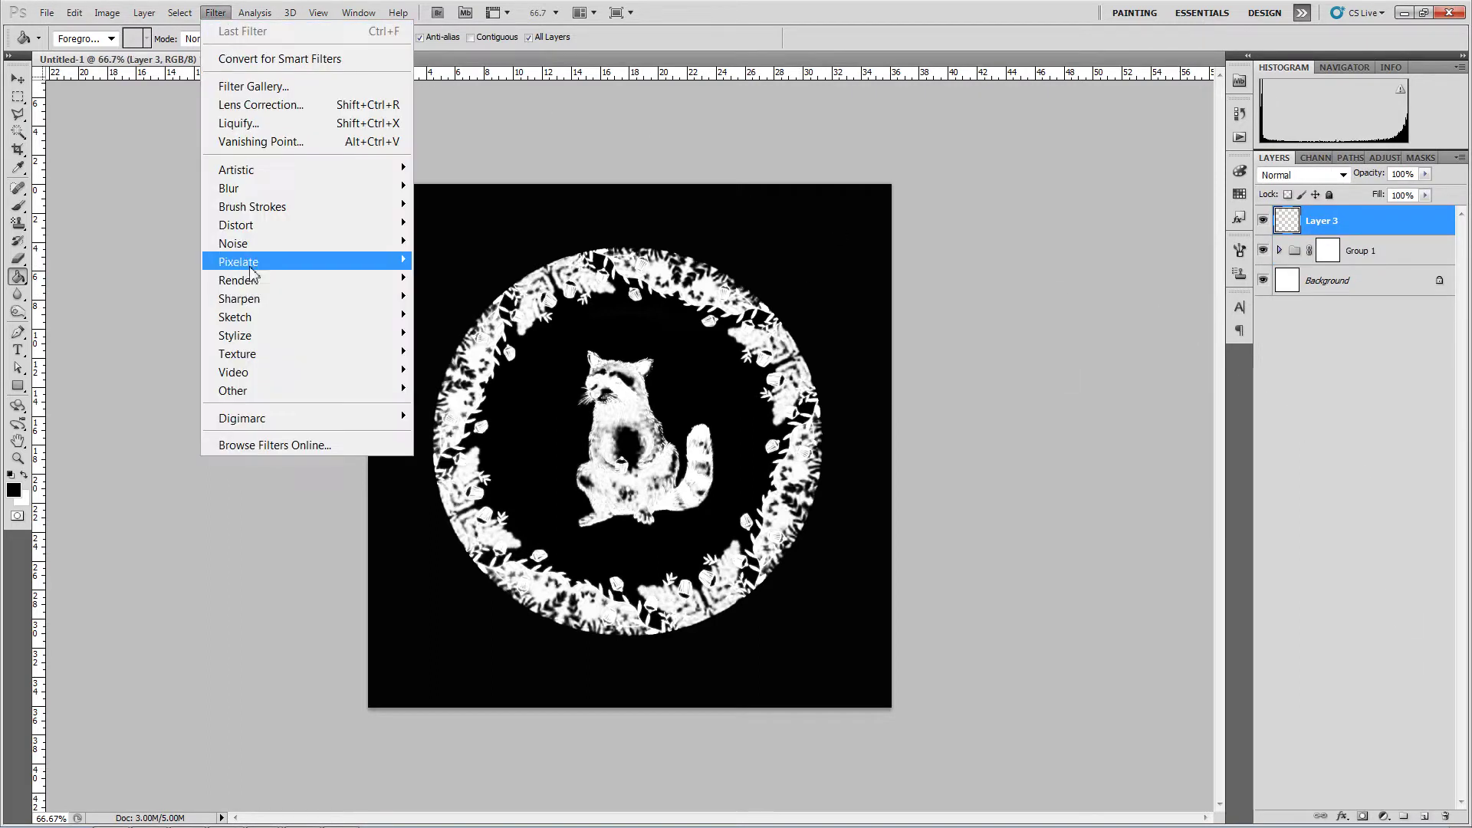
mouse_move(268, 283)
click(154, 284)
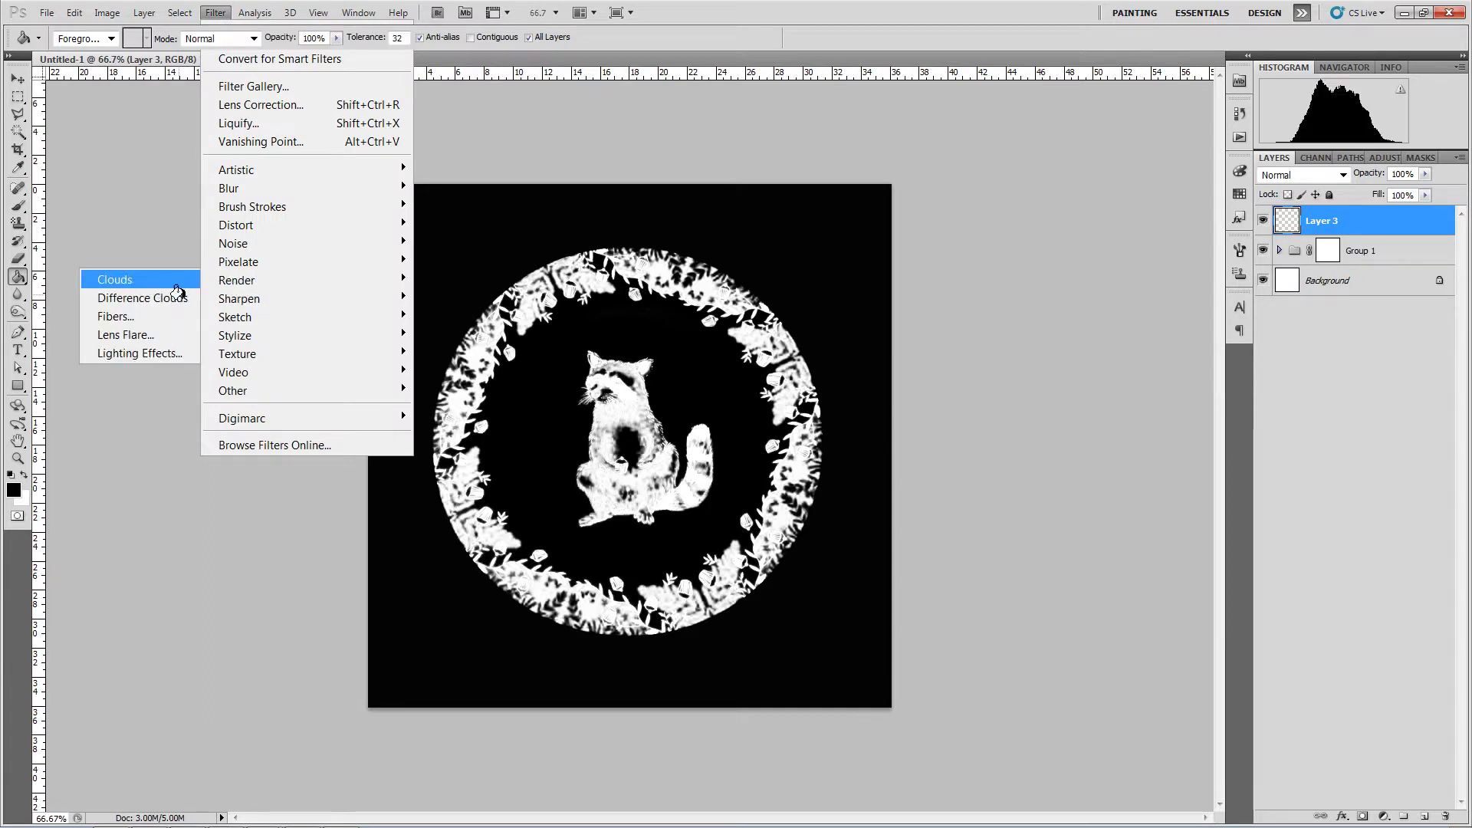
Step: Lower the clouds layer's opacity to 23% and expand Group 1 to show its layers
click(1427, 175)
drag(1426, 190, 1369, 196)
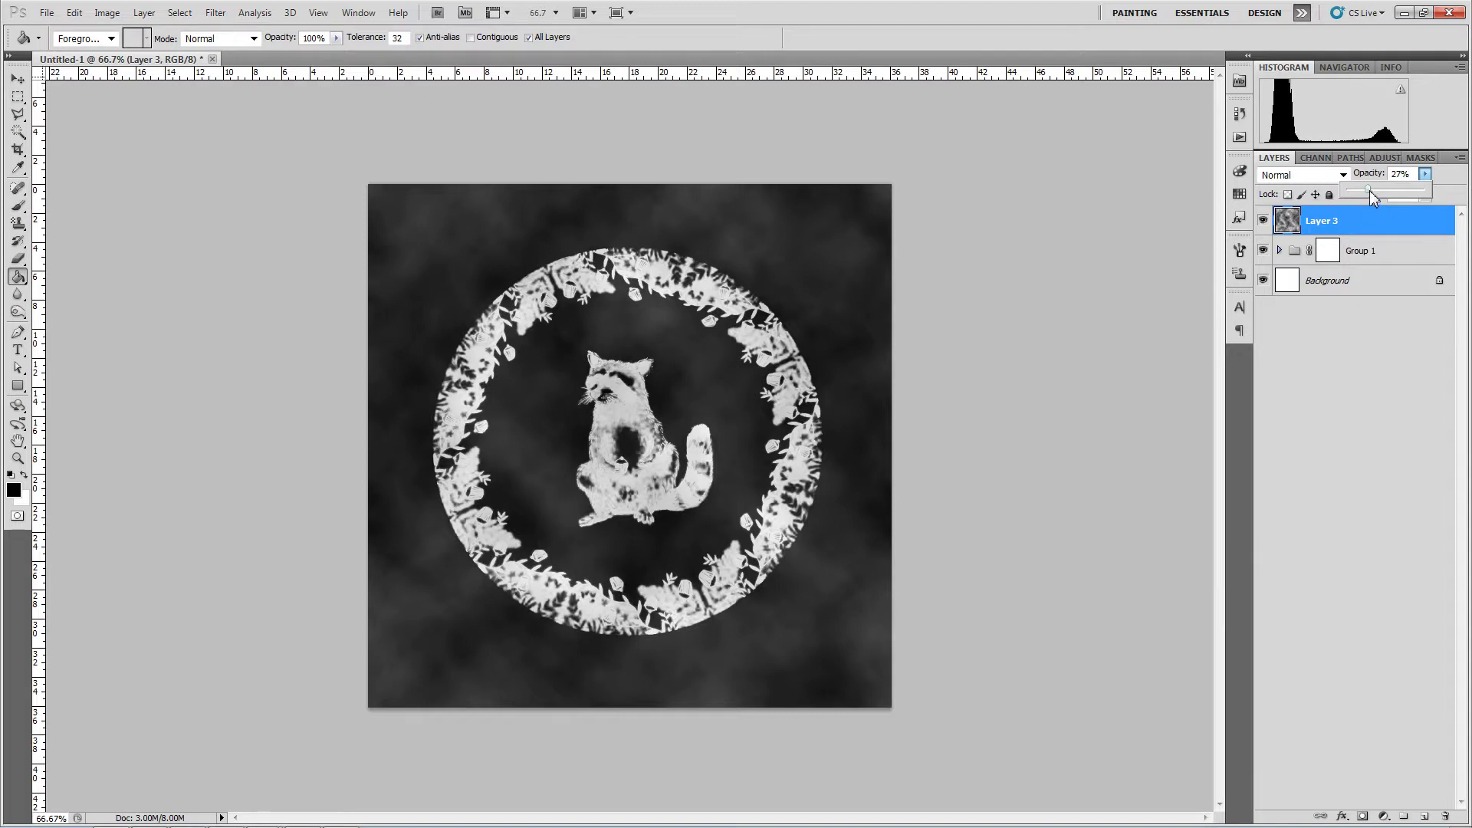
drag(1369, 197, 1366, 199)
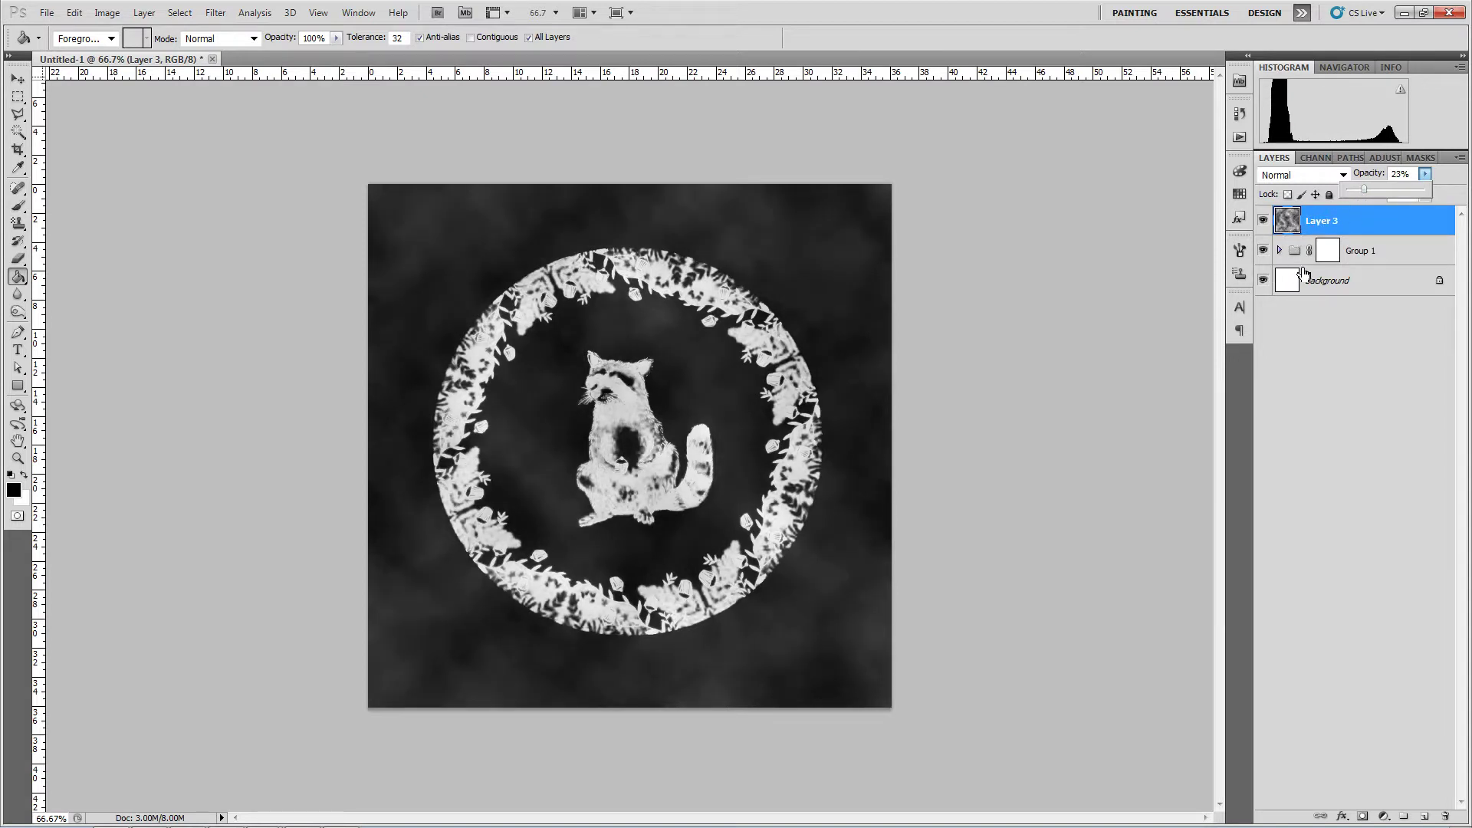
click(1280, 252)
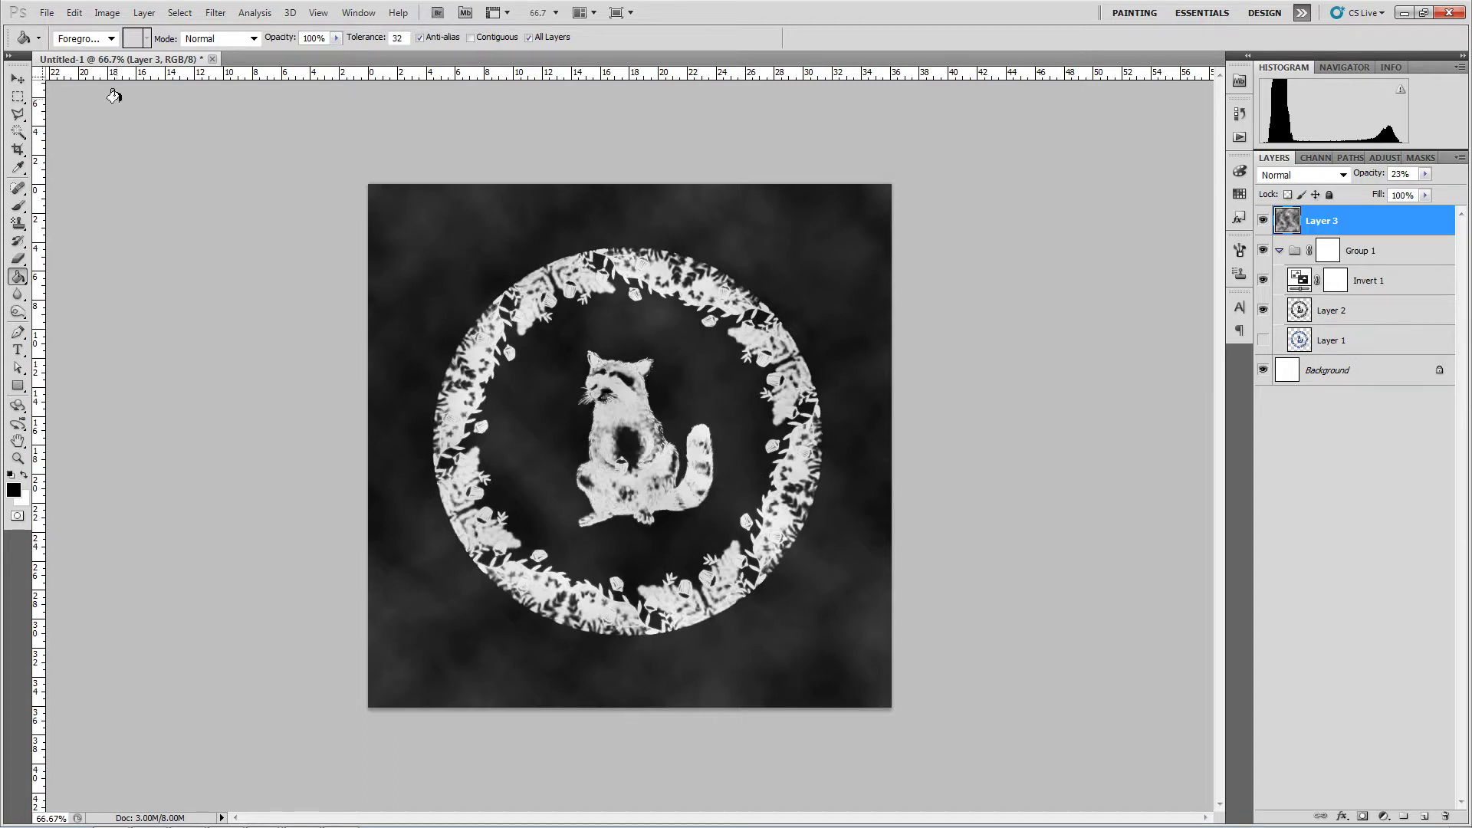
Step: Save the cloud-textured version as a PNG in the Dinner Set folder, replacing "specular" in the racoonplate_specular file name
click(47, 13)
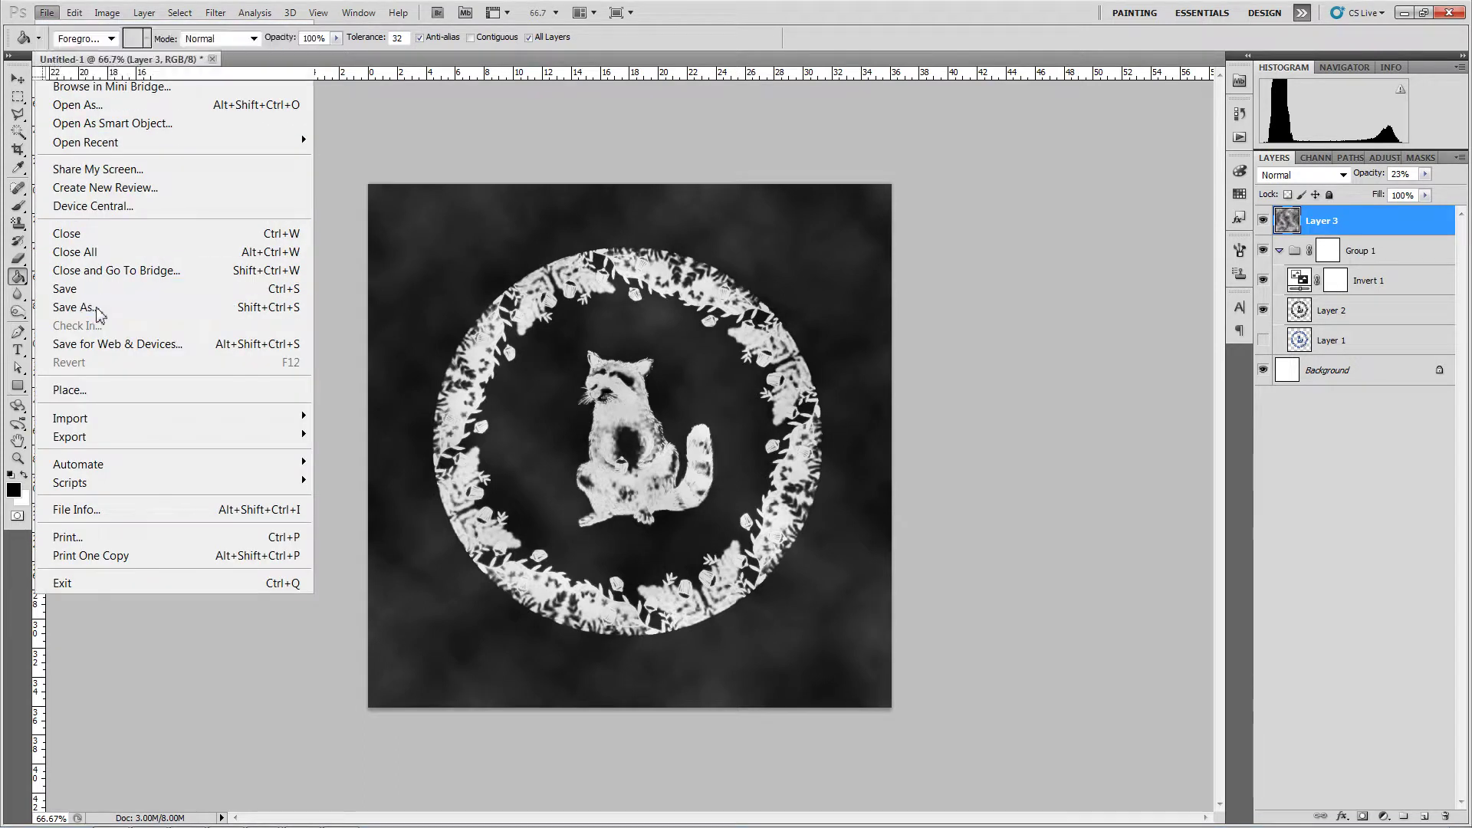
click(98, 310)
click(322, 594)
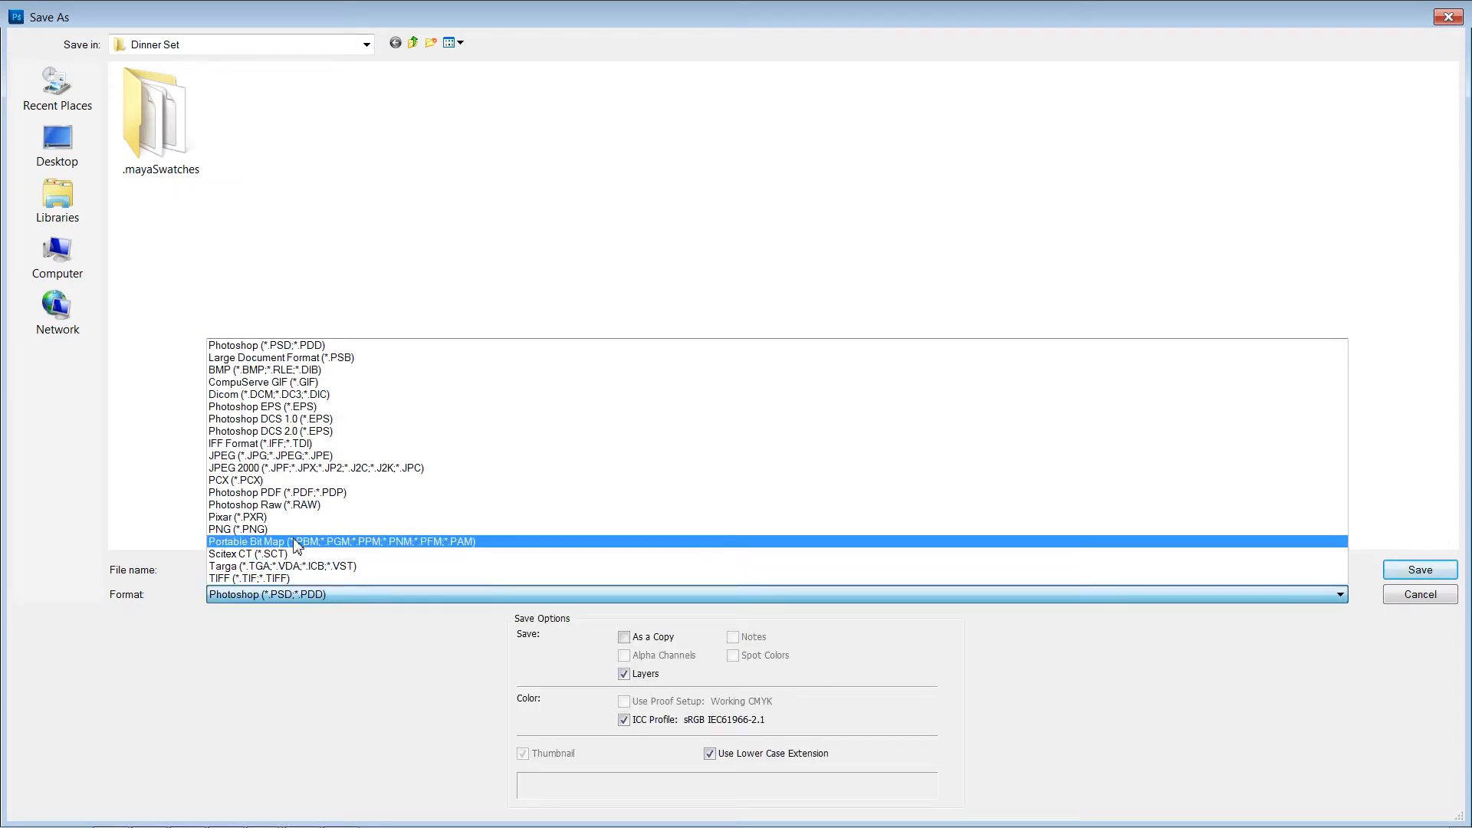
click(296, 539)
click(561, 111)
click(330, 569)
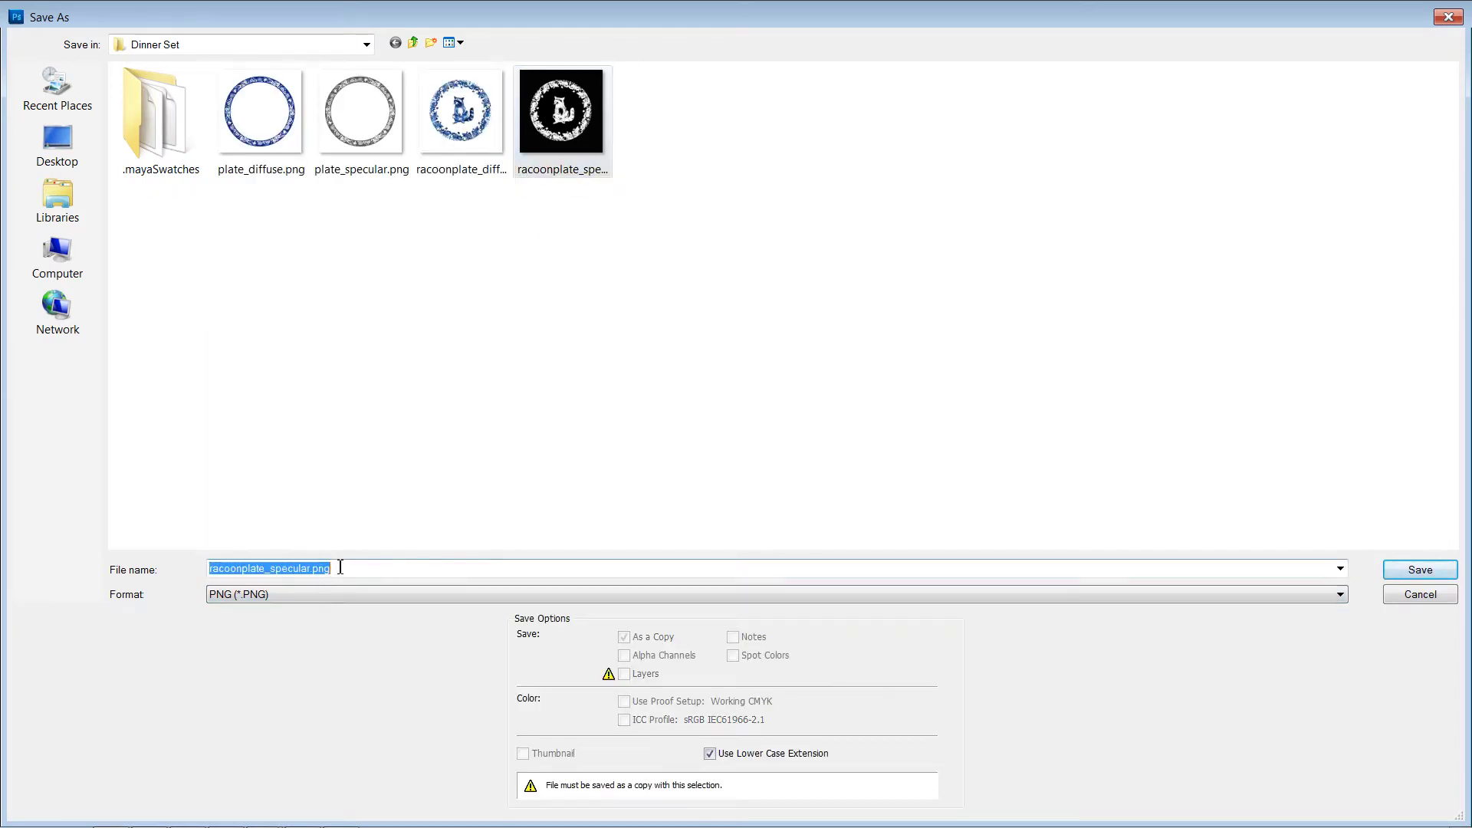
click(273, 571)
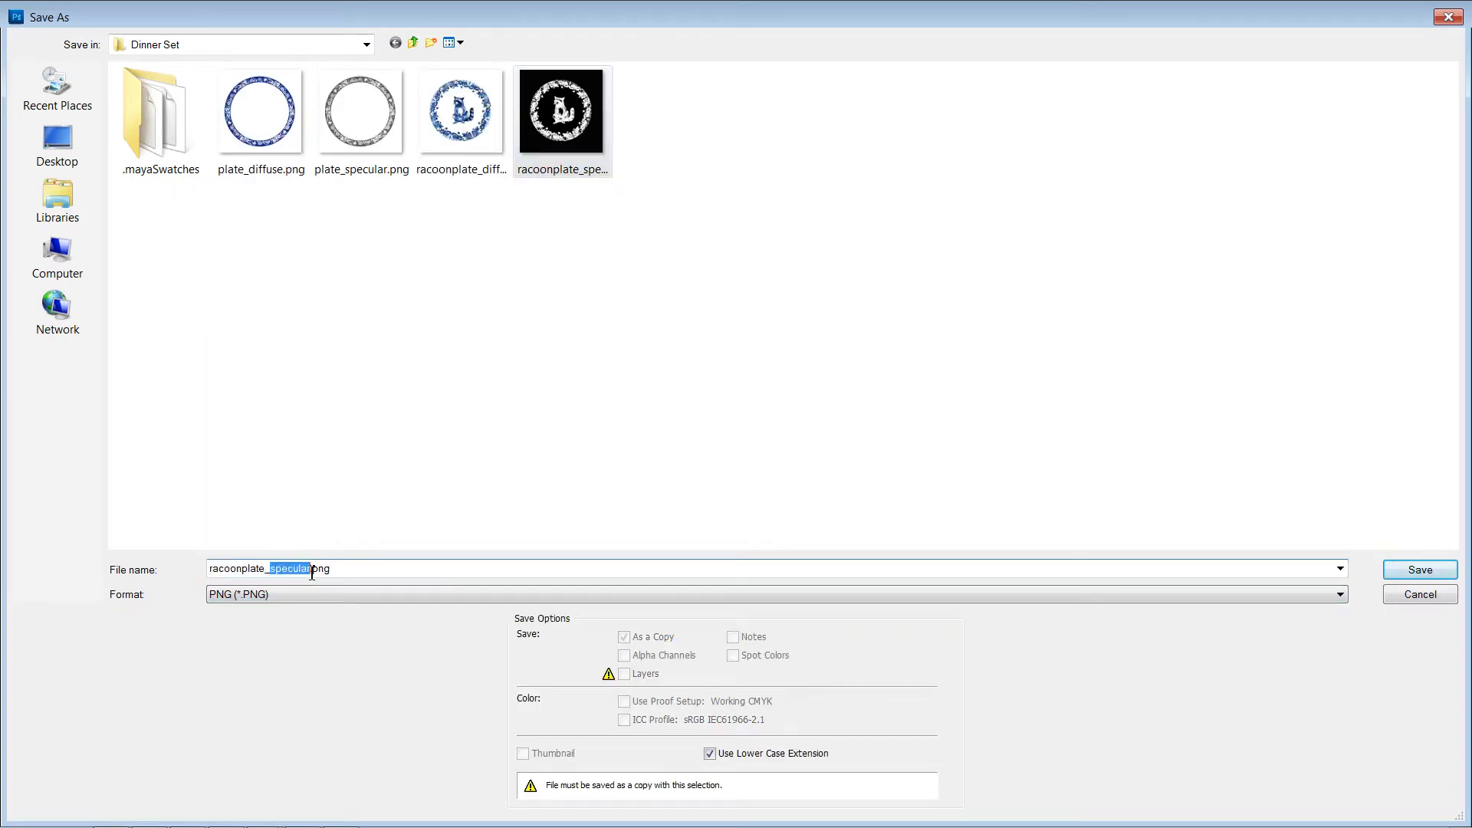
text(o)
click(1402, 573)
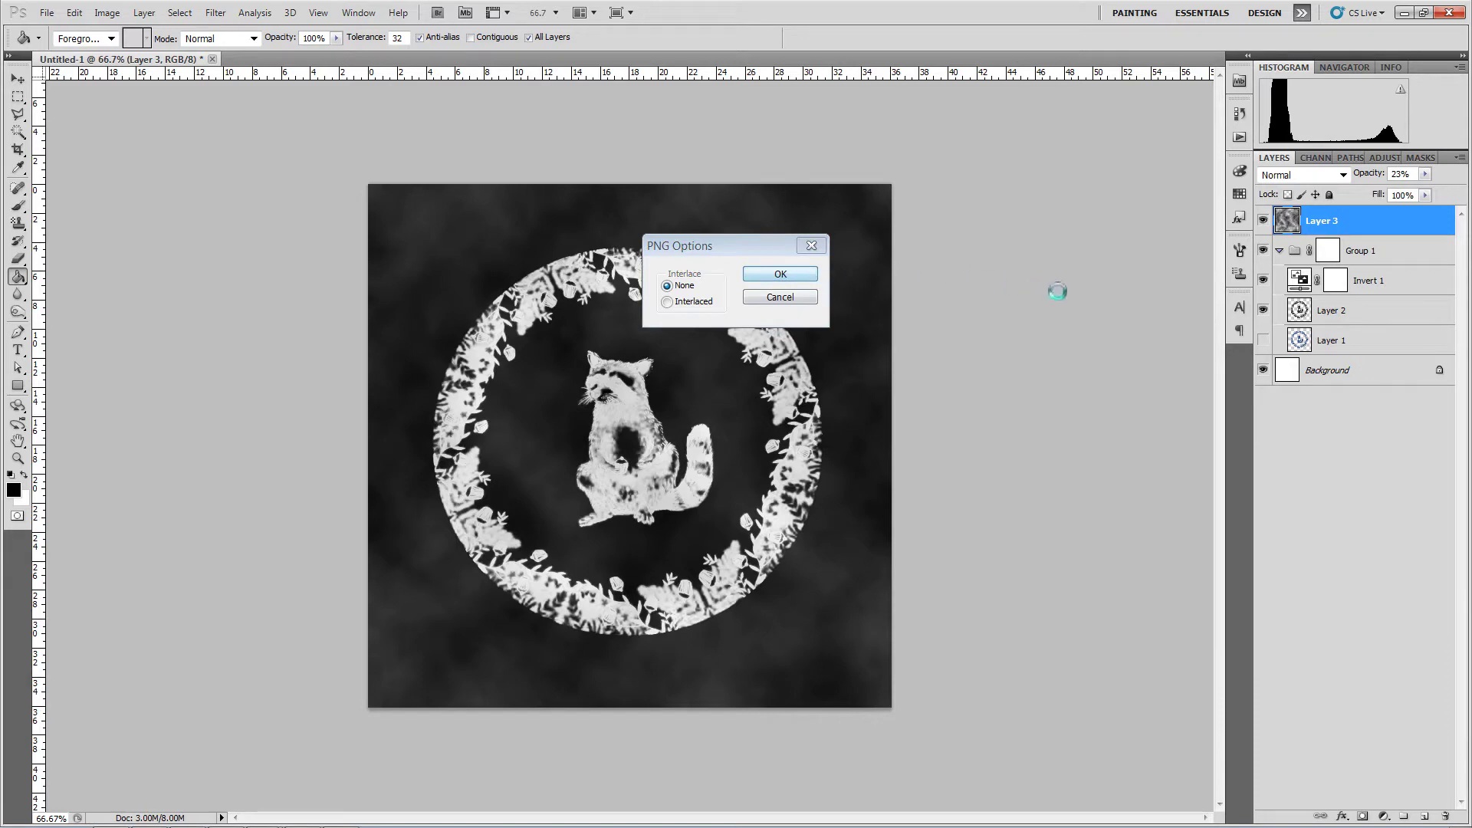
Step: Minimize the image editor and switch to the Maya scene containing the plate model
click(1403, 13)
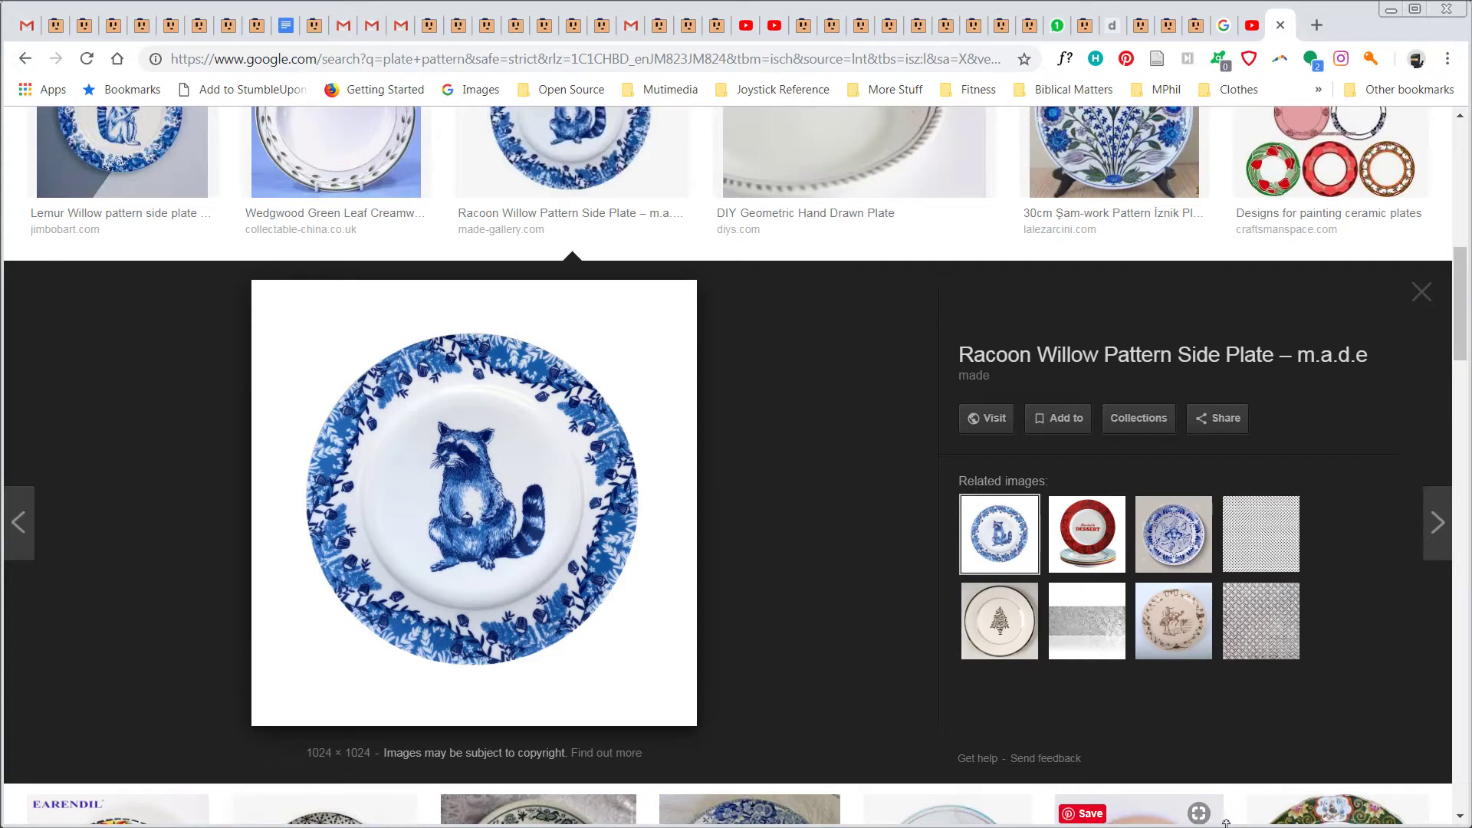
key(super)
click(1274, 816)
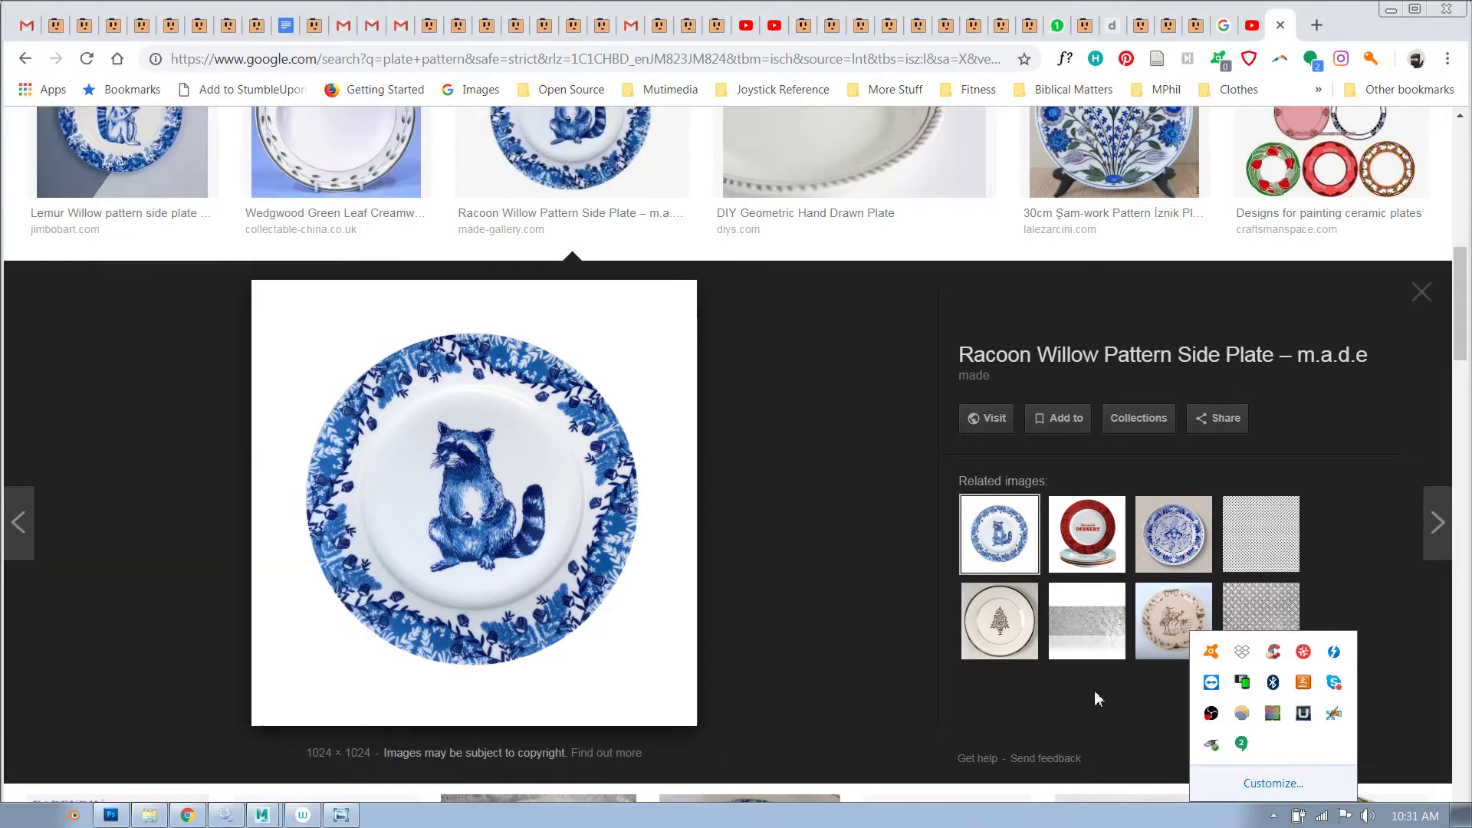
click(263, 815)
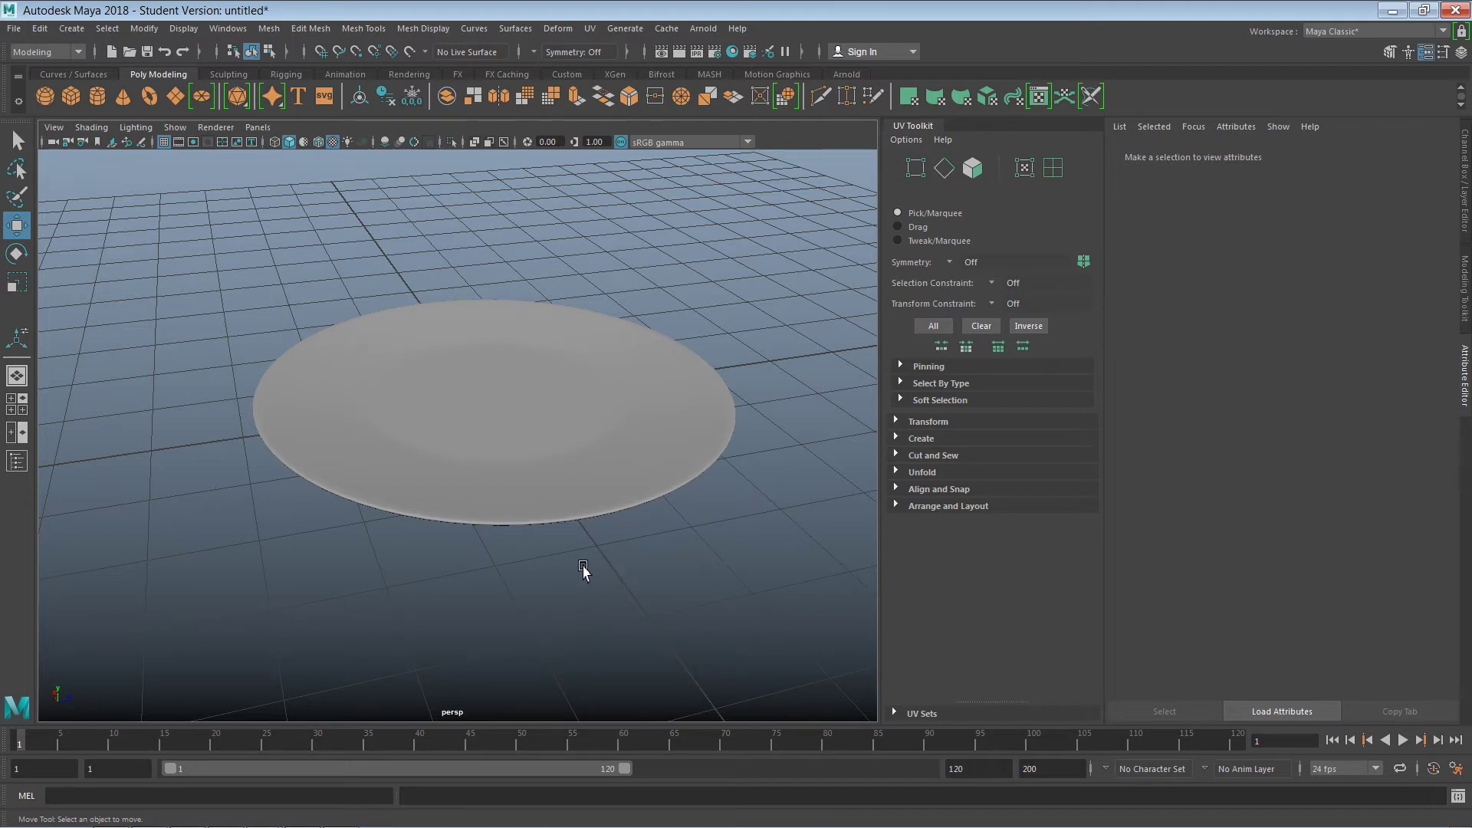
Step: Test-render the plate with Arnold from a higher viewing angle and close the render window
alt+drag(572, 565, 611, 585)
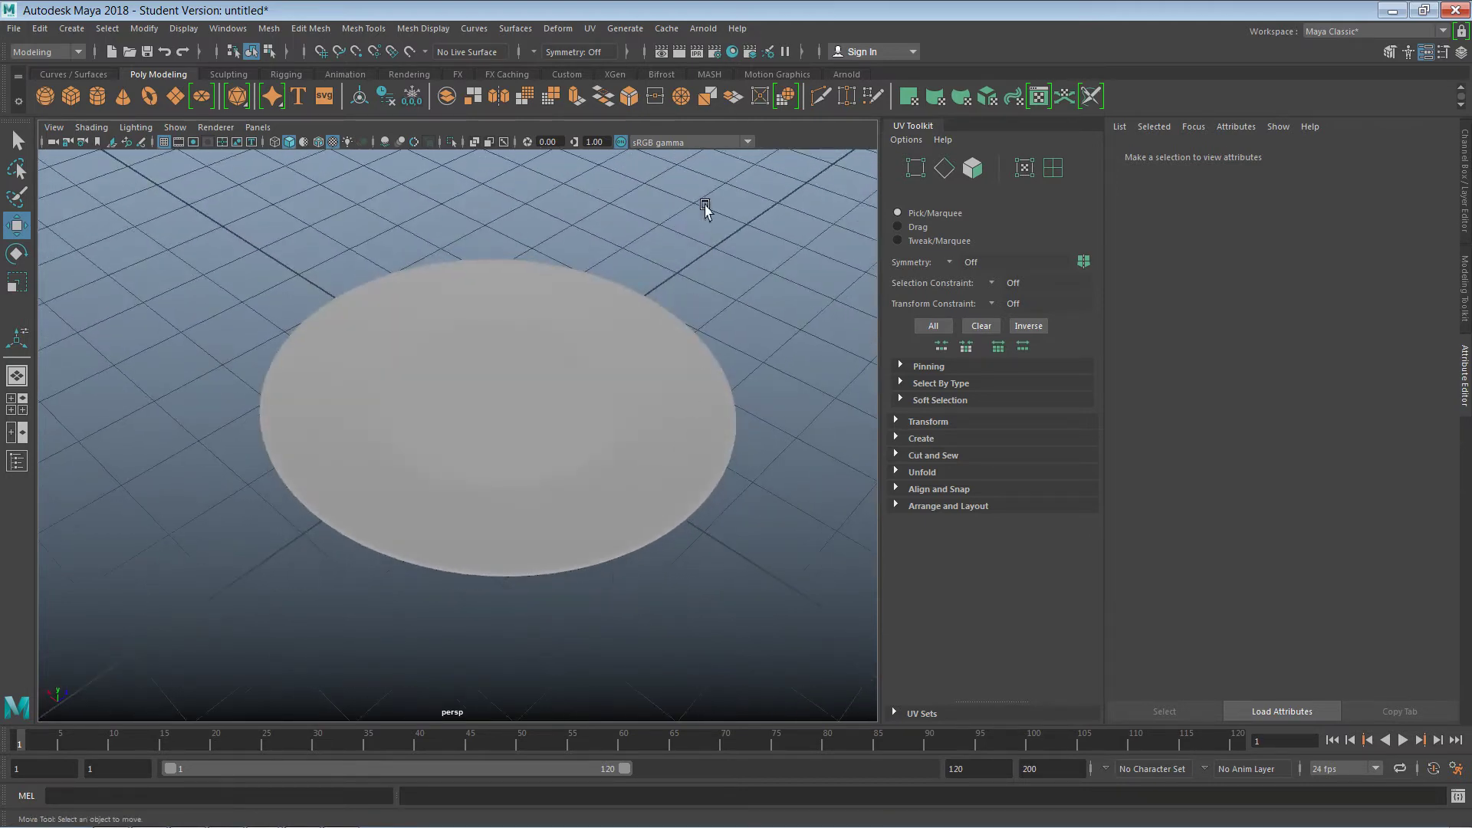
click(704, 29)
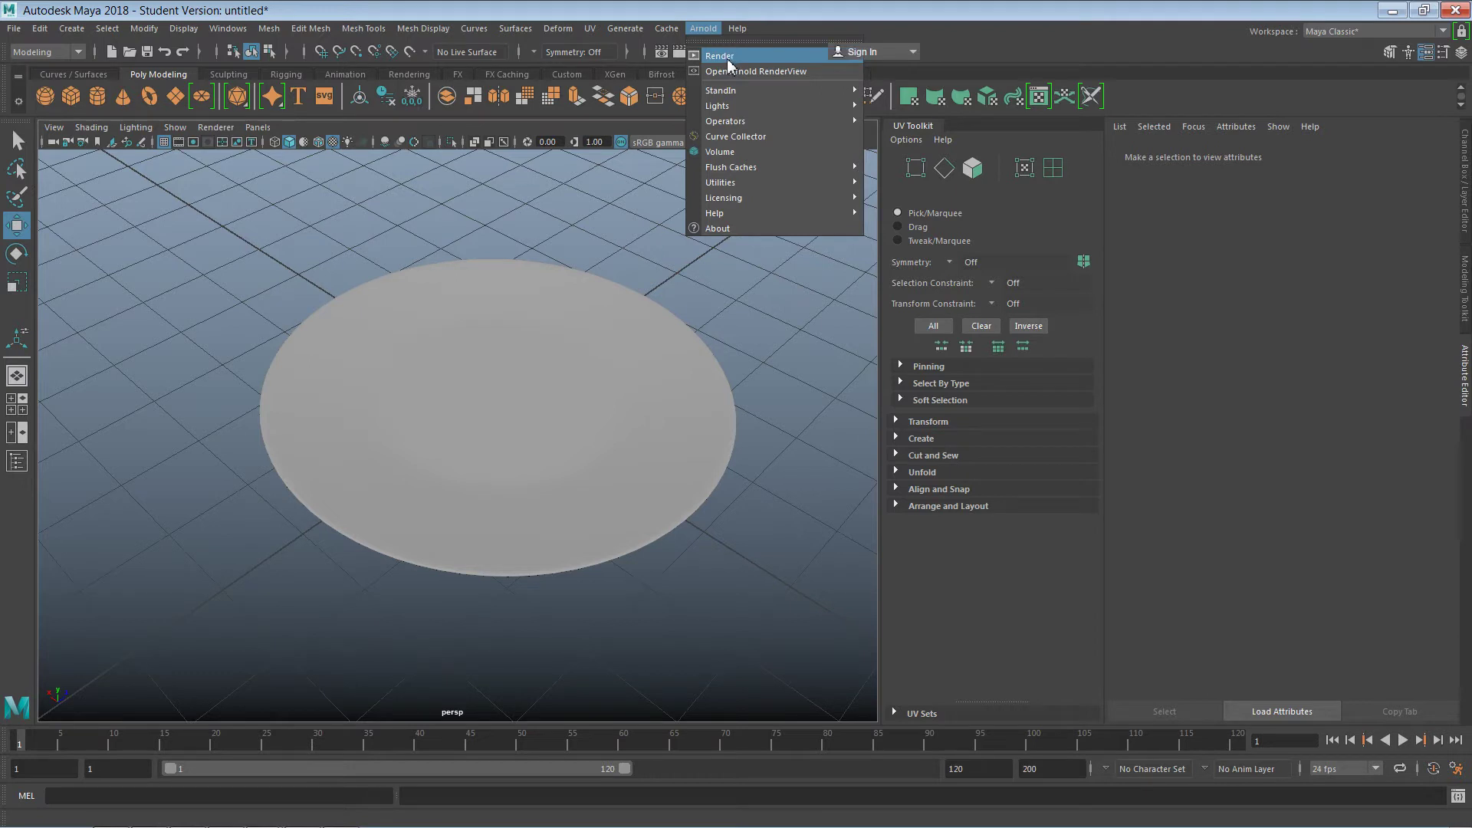
click(730, 57)
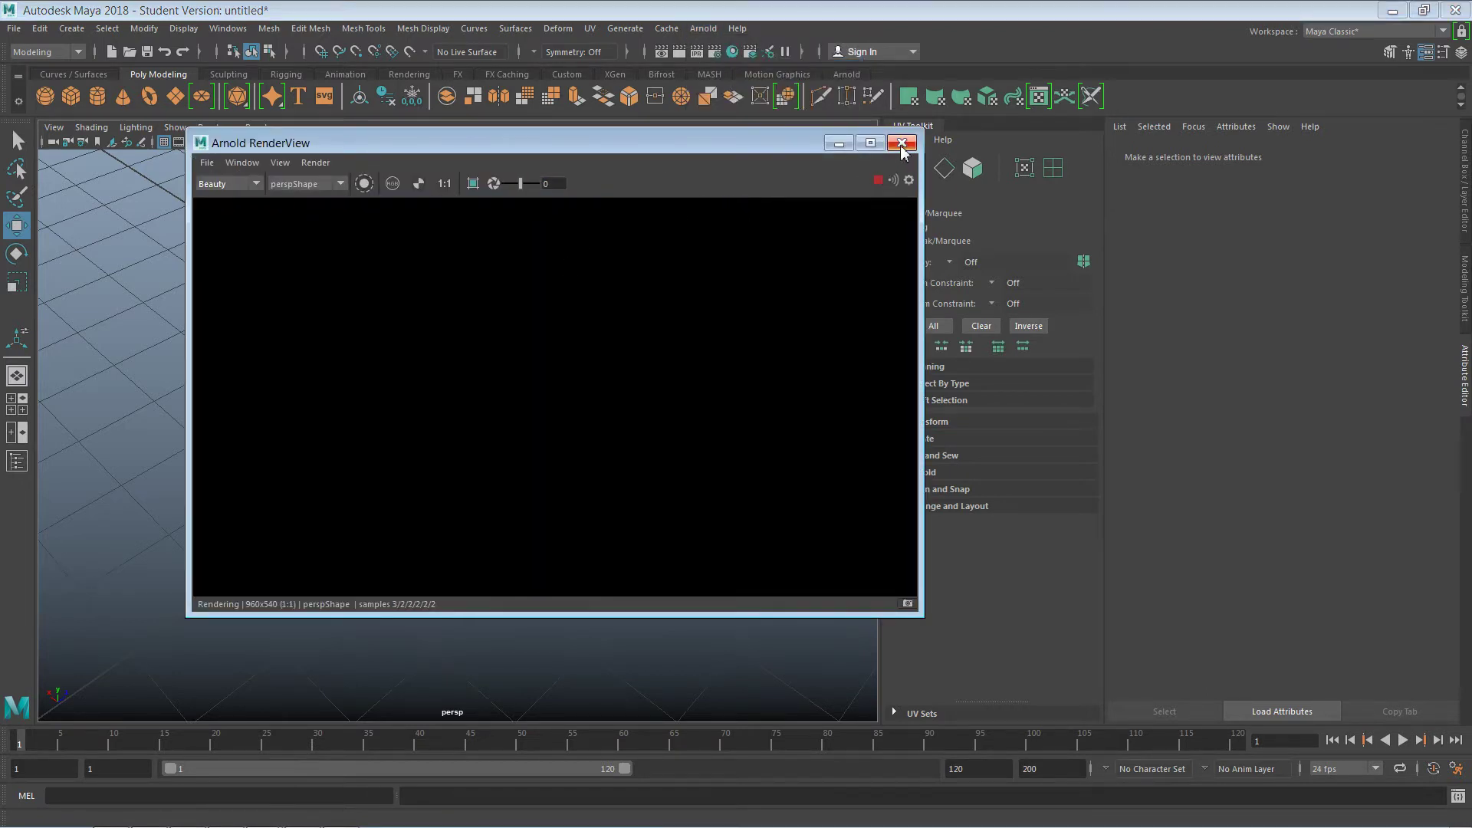
click(901, 144)
Step: Light the scene with an Arnold skydome light, then test-render the plate and close the render window
click(703, 28)
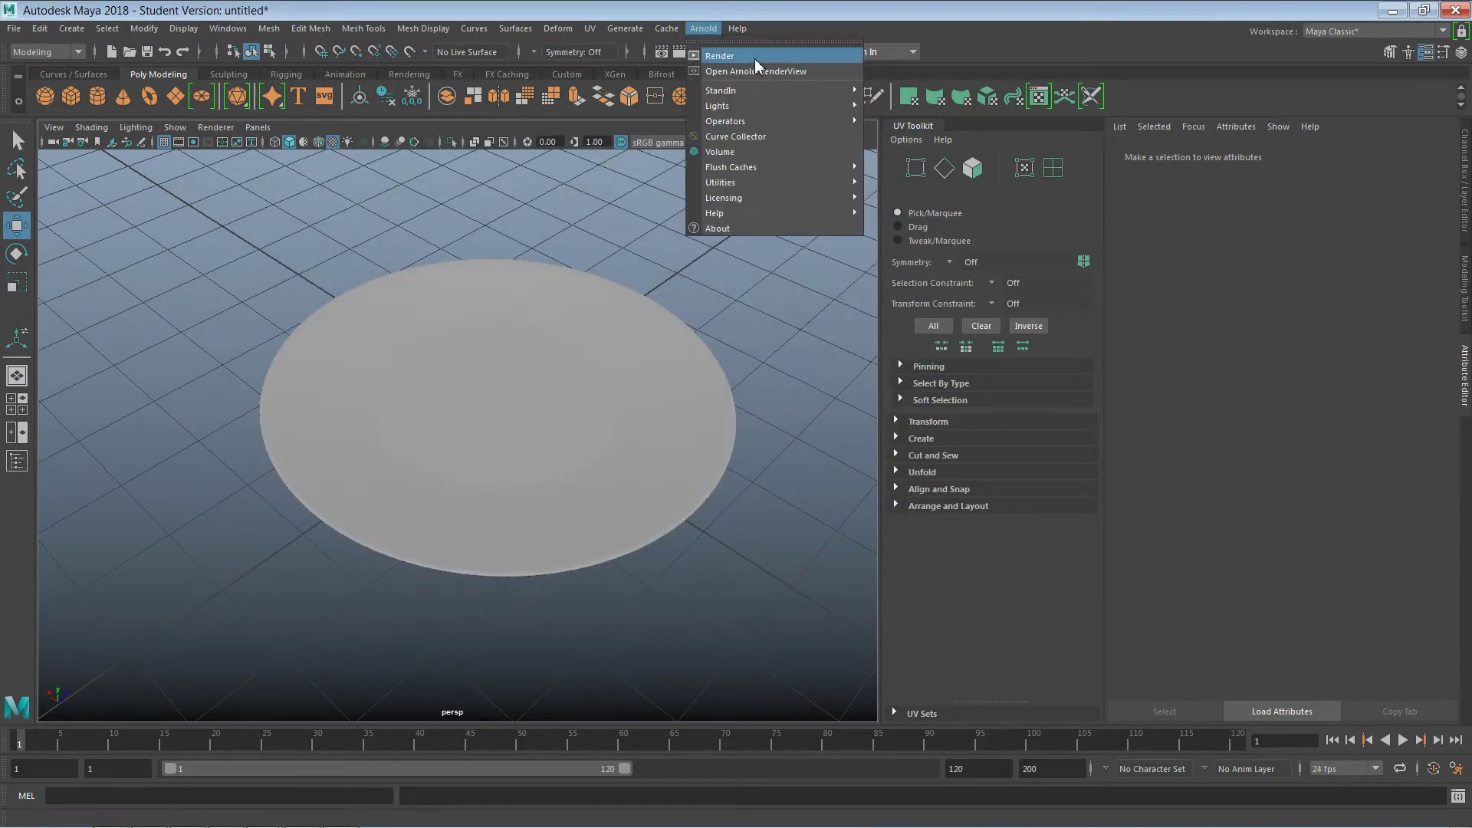
mouse_move(736, 105)
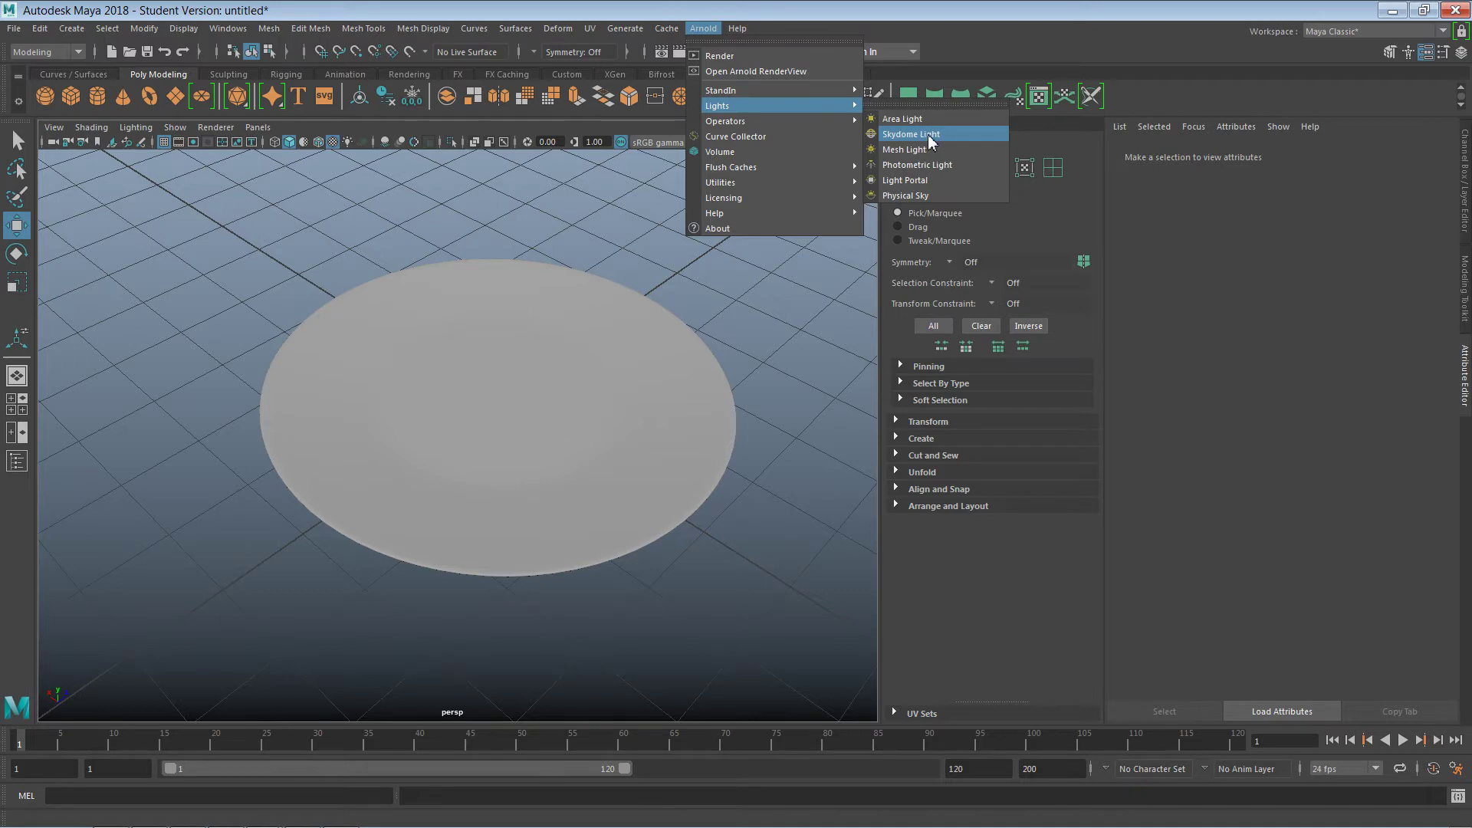
click(930, 135)
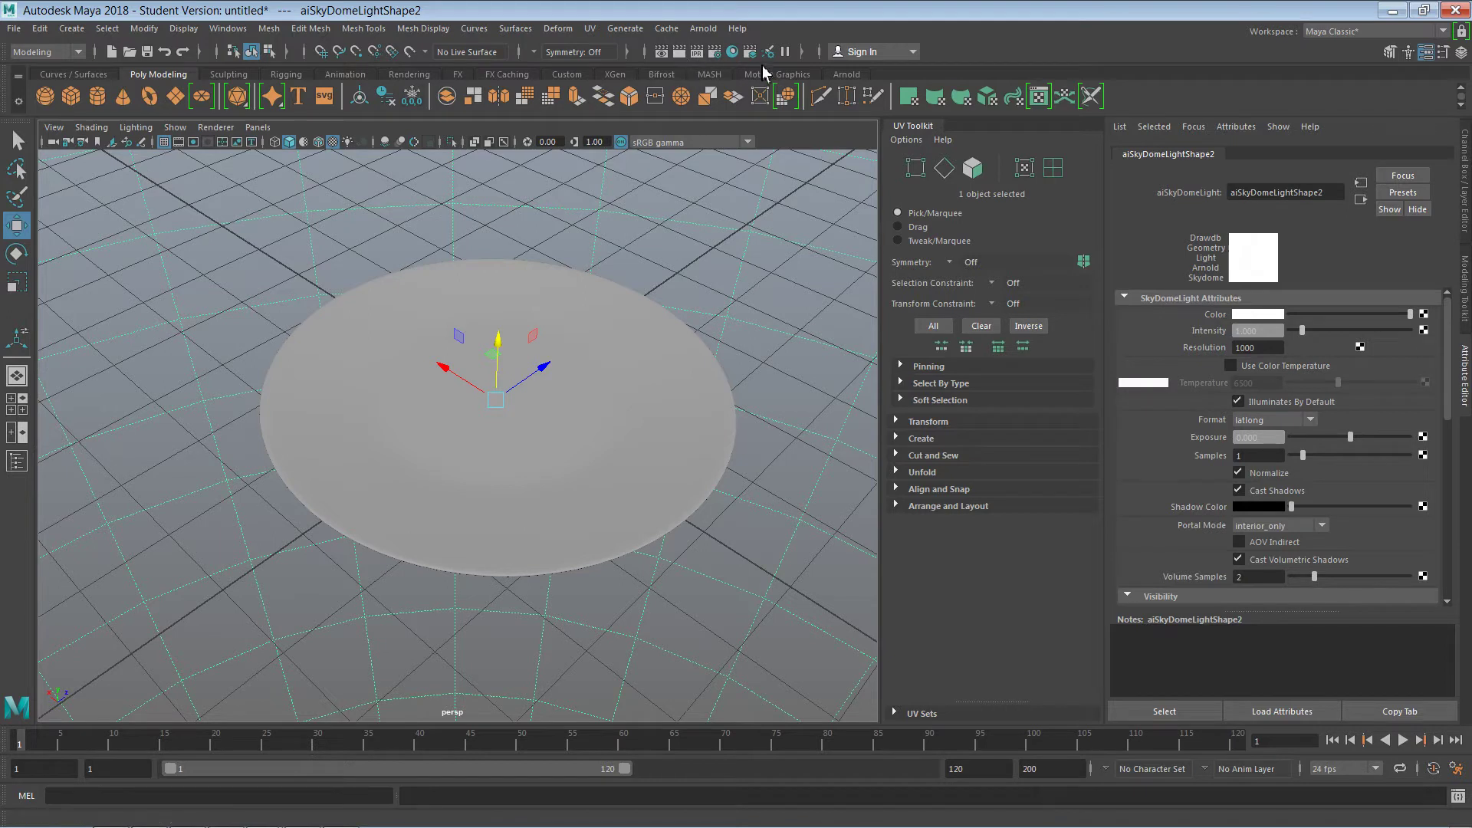
click(704, 28)
click(840, 48)
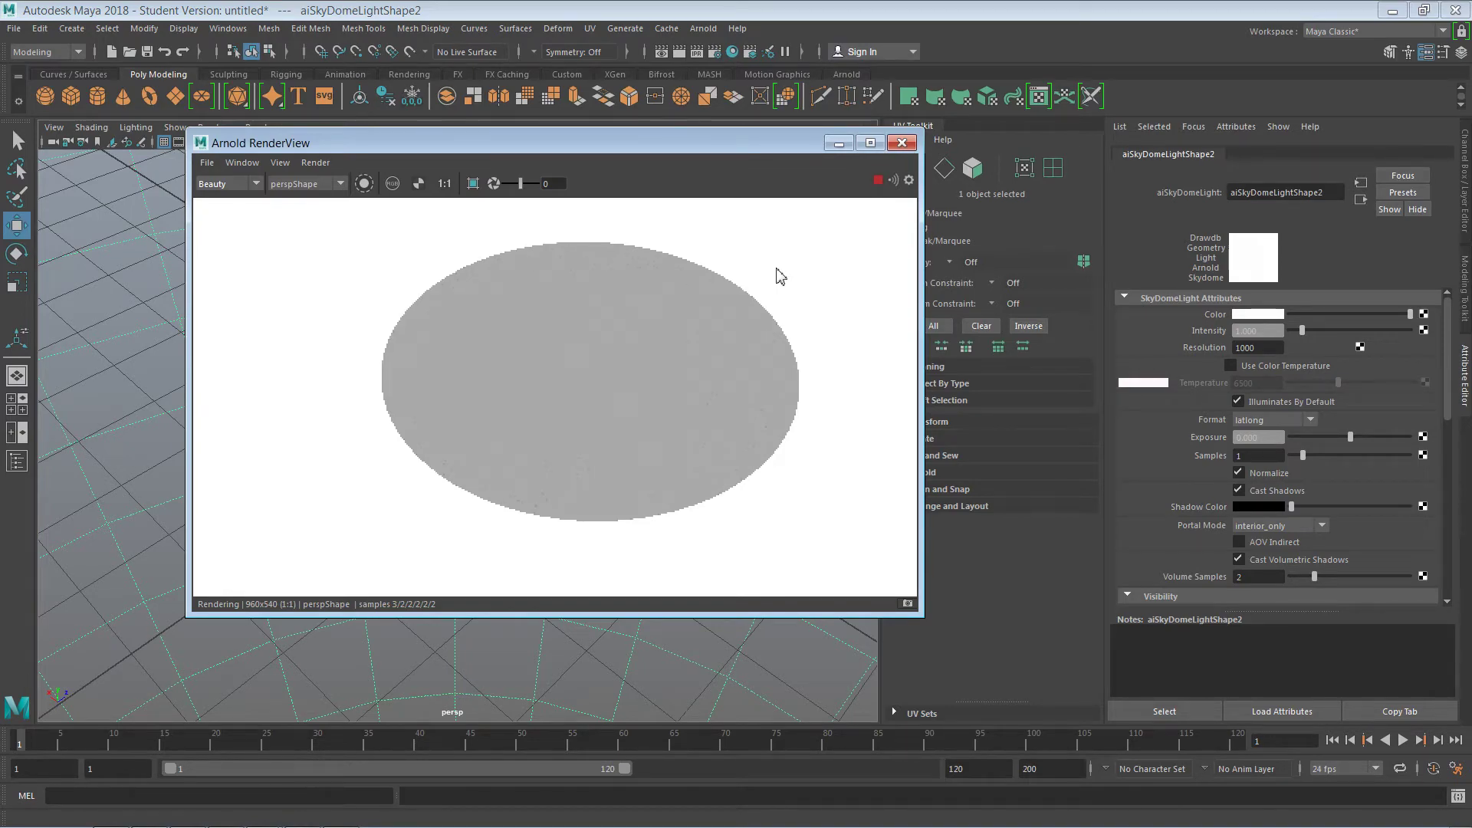
click(902, 142)
Step: Assign a new Arnold aiStandardSurface material to the whole plate object
alt+drag(691, 495, 680, 470)
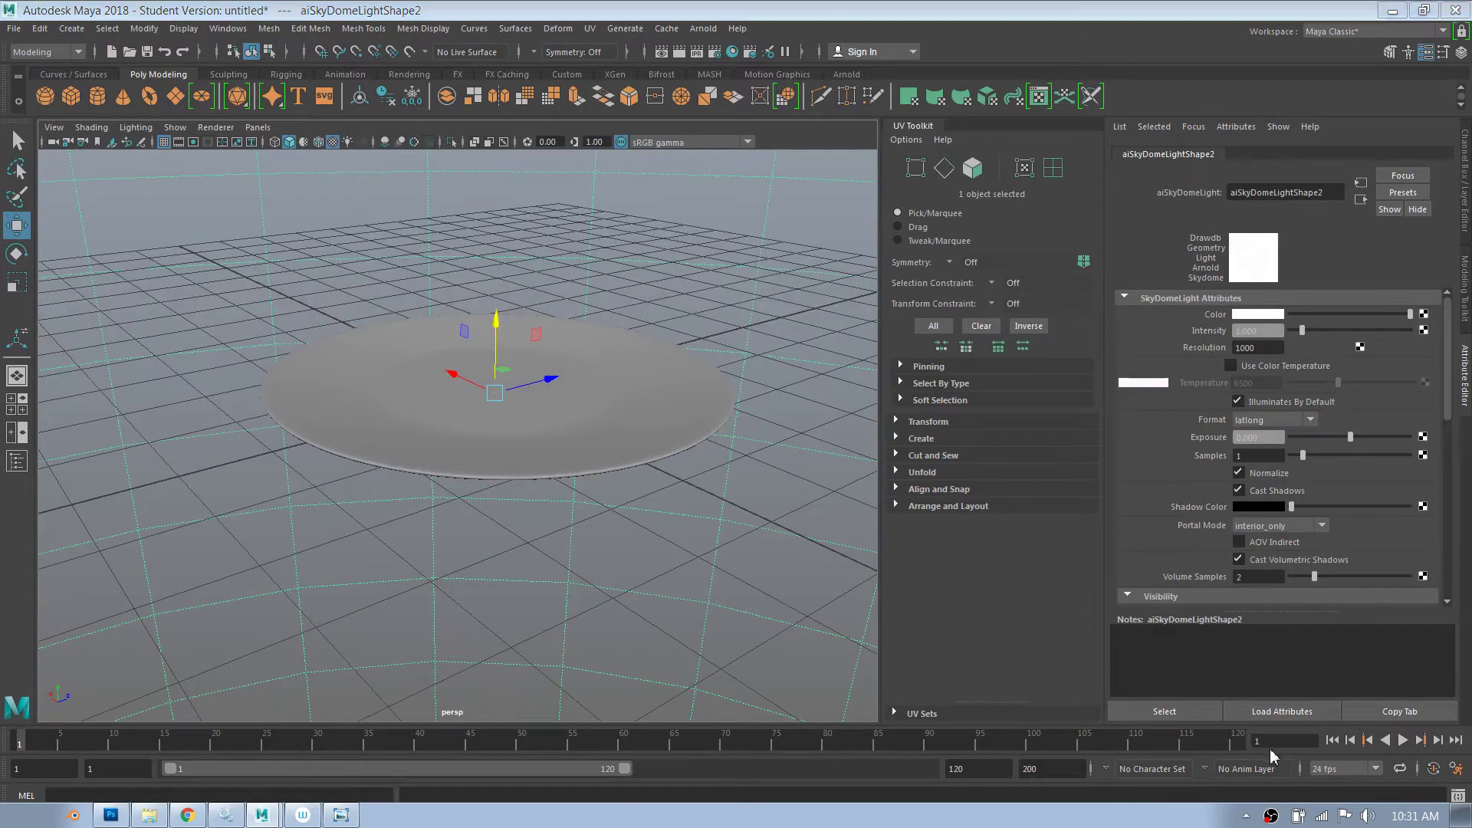
click(602, 410)
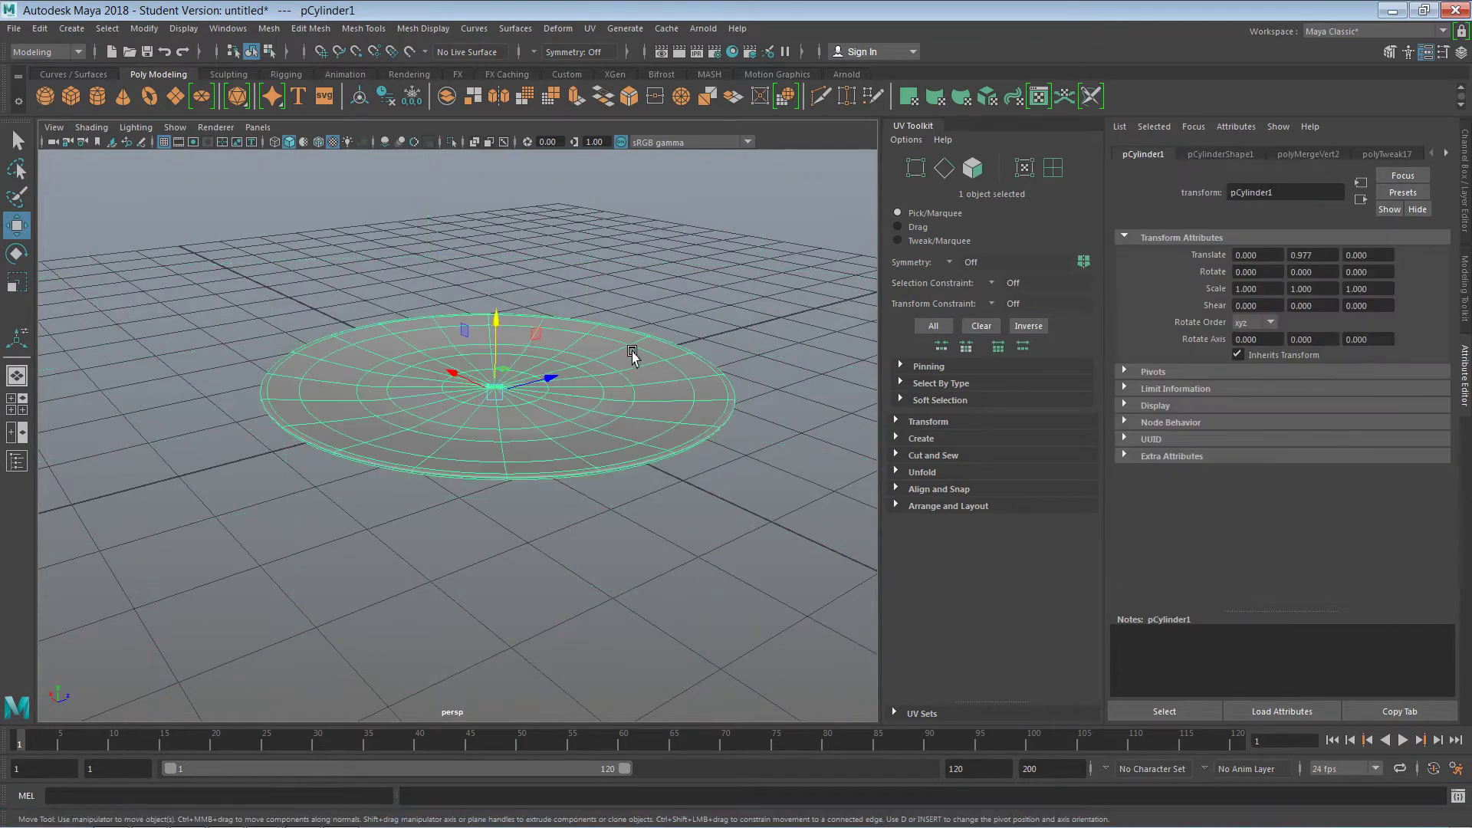
key(F12)
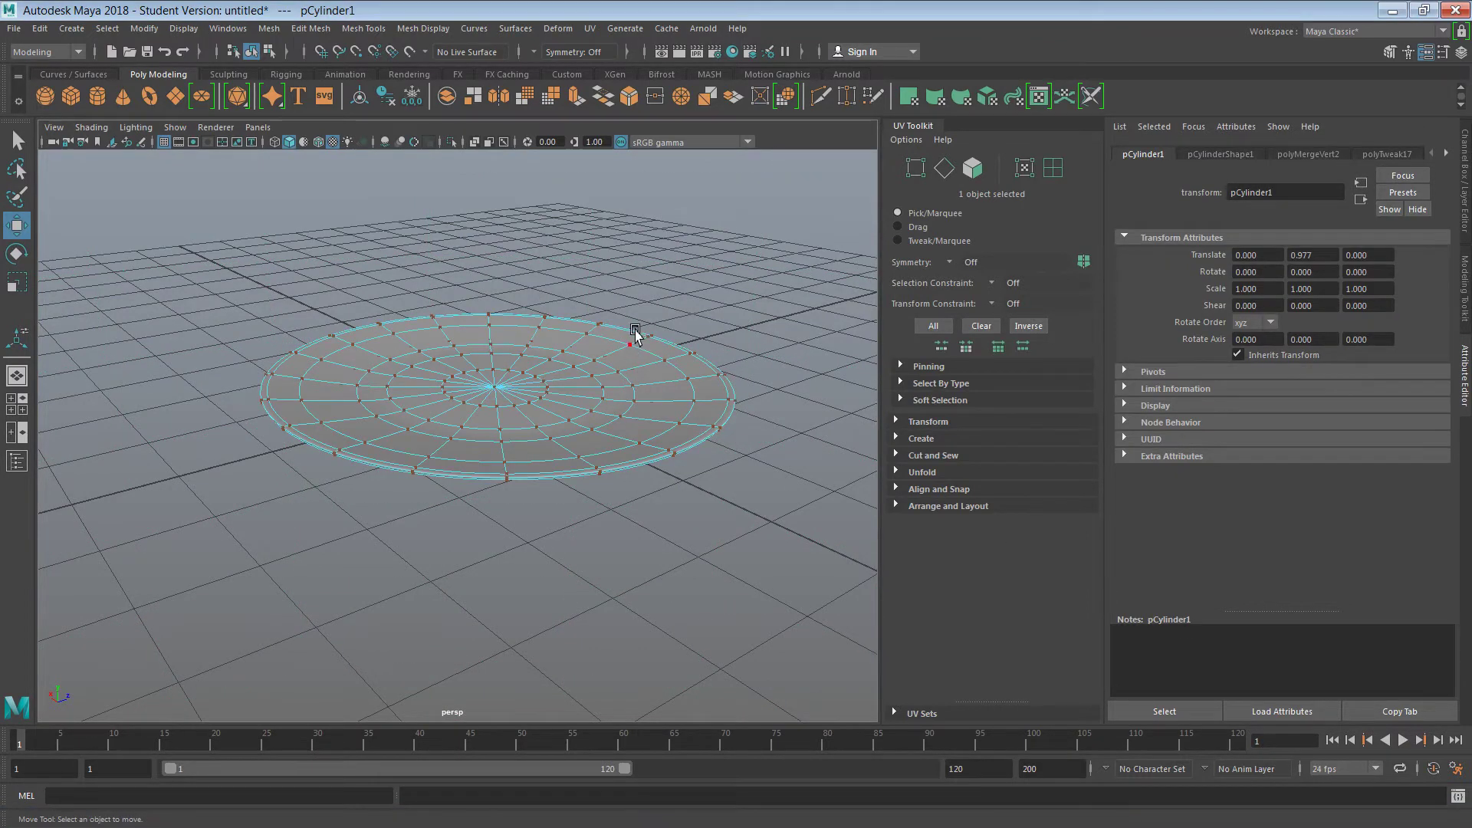
key(F8)
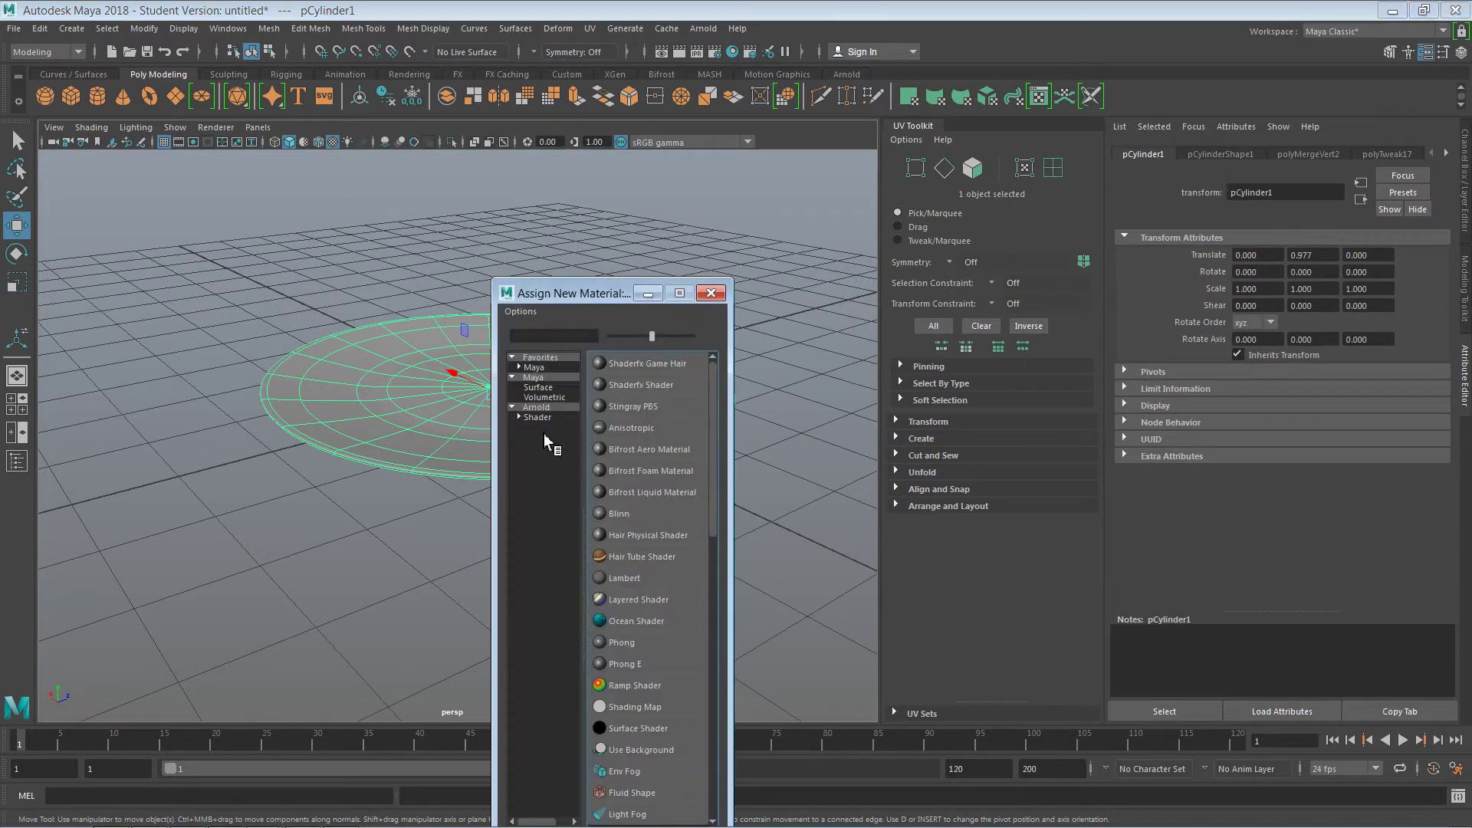
click(540, 418)
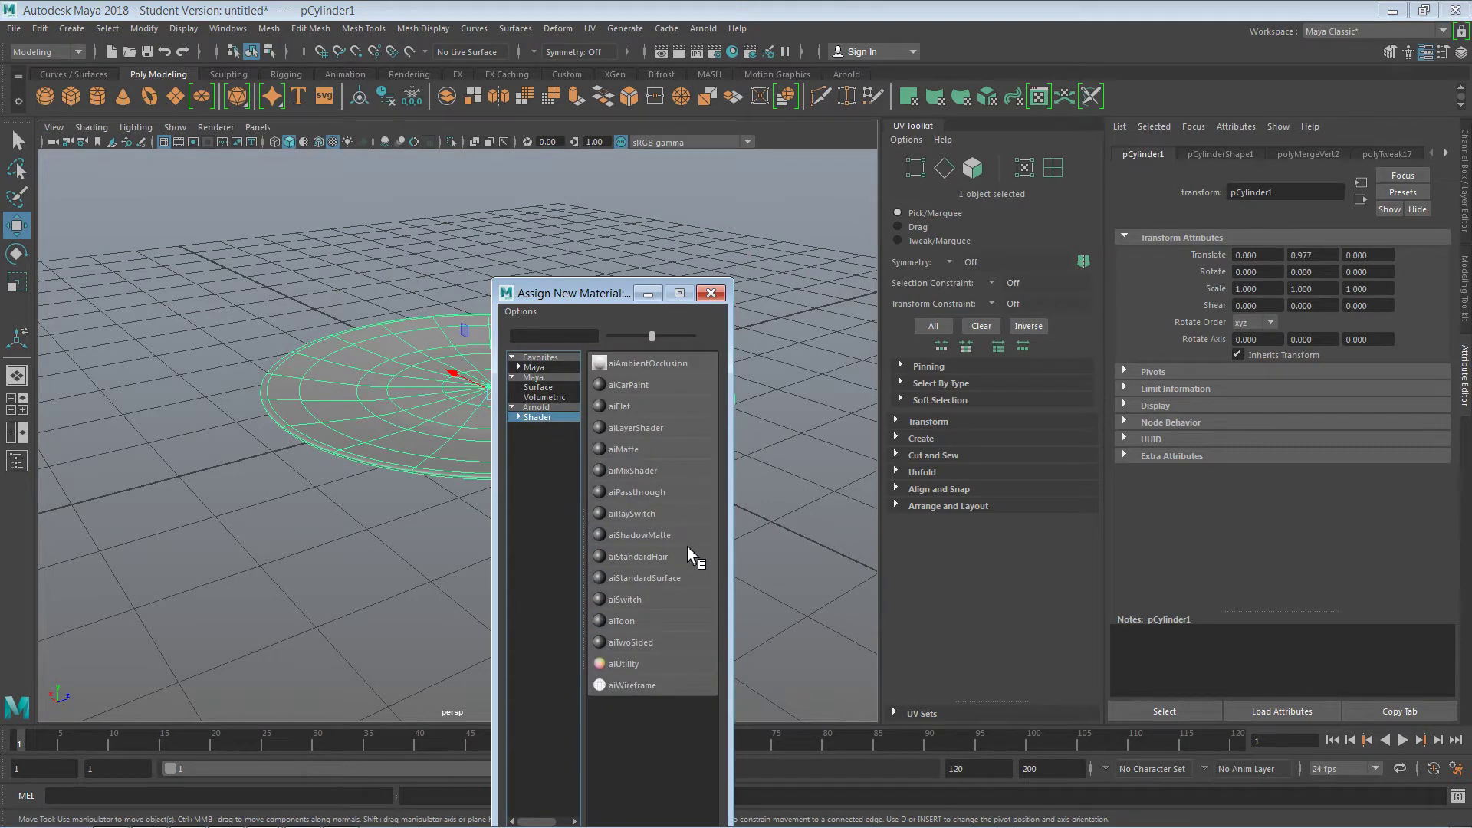
click(672, 582)
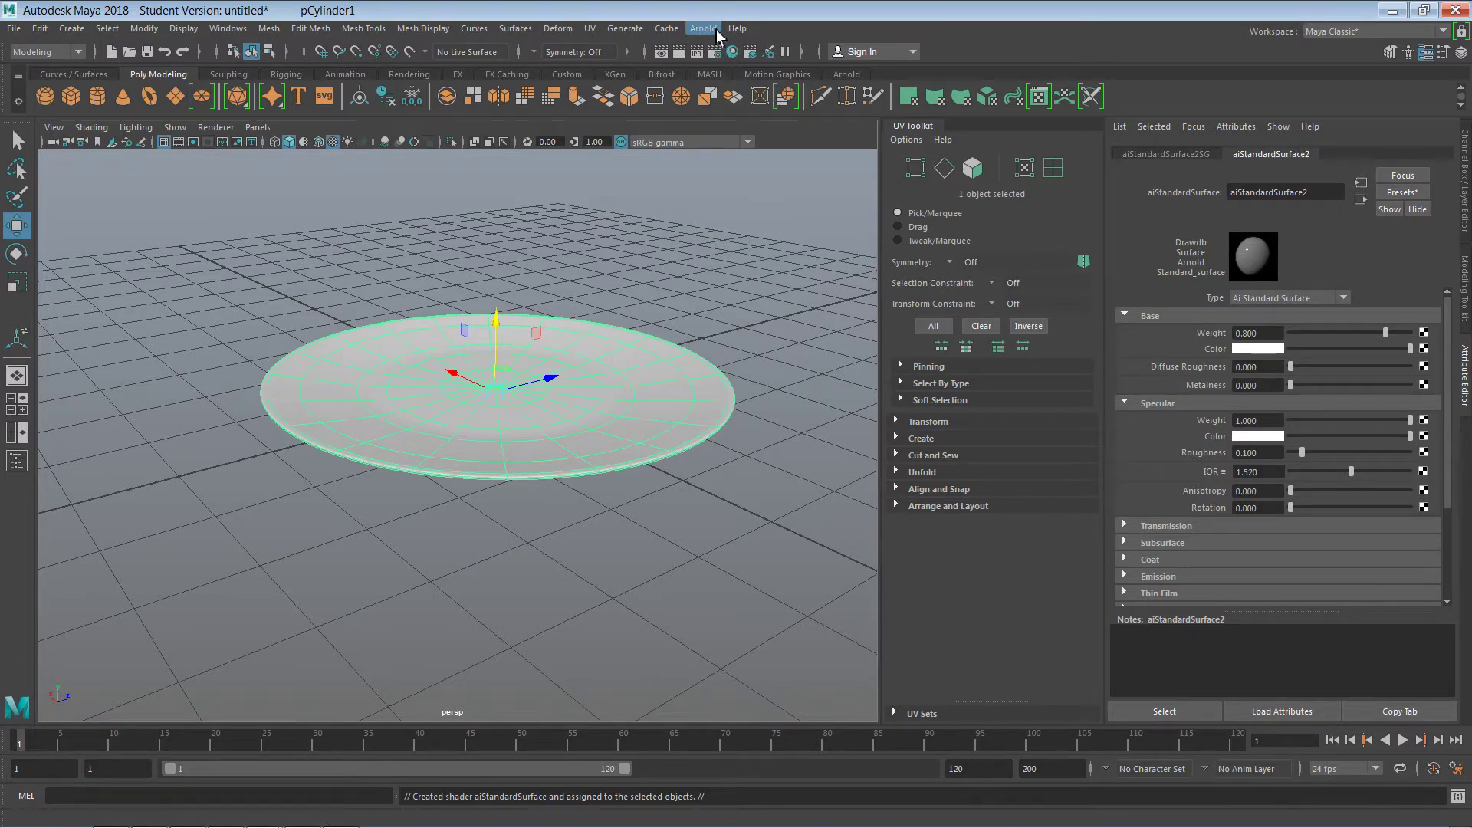
Step: Open the Hypershade and preview the plate's material on the Teapot shape in the material viewer
click(731, 52)
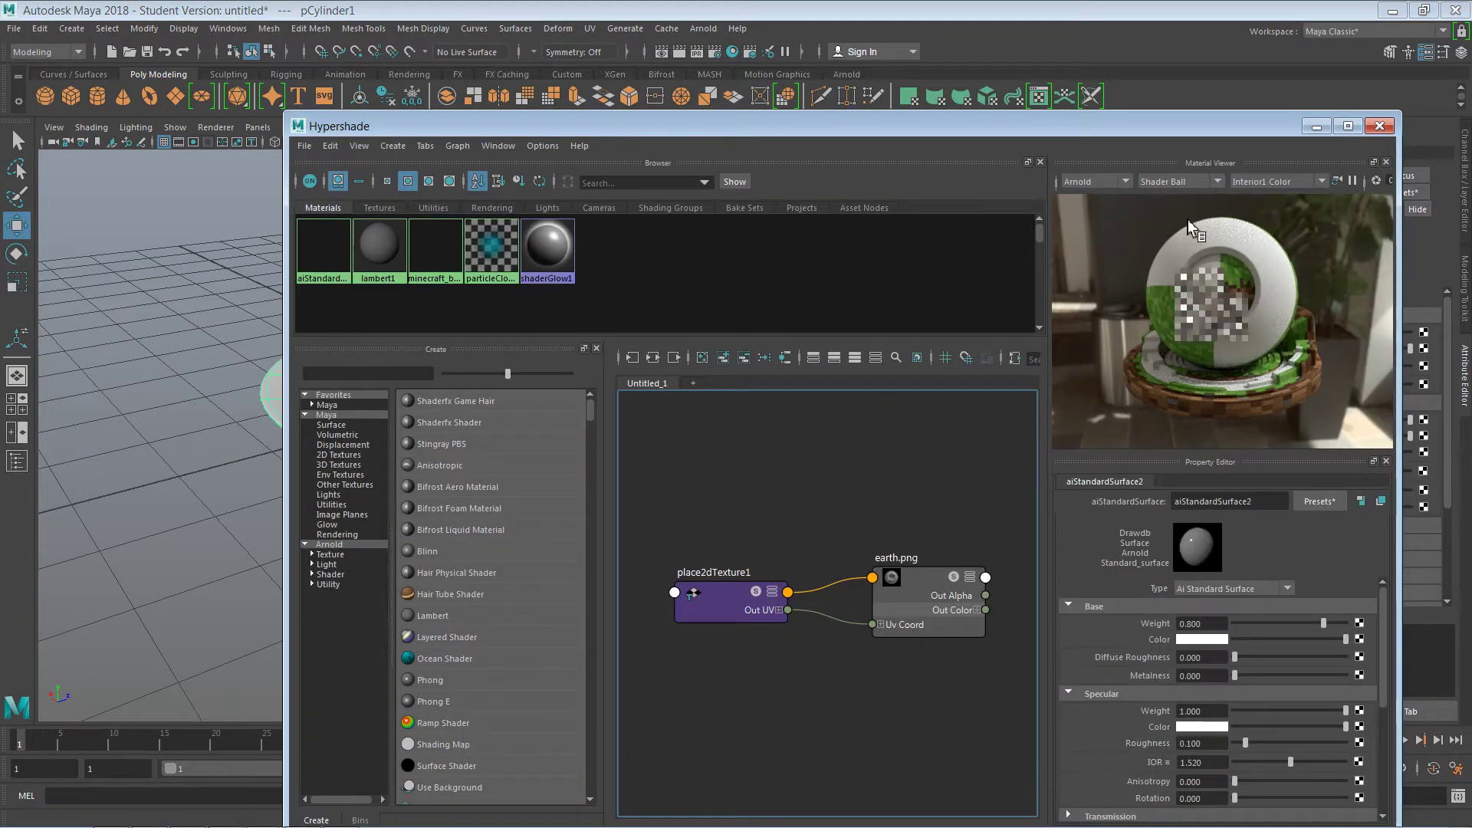
click(1103, 182)
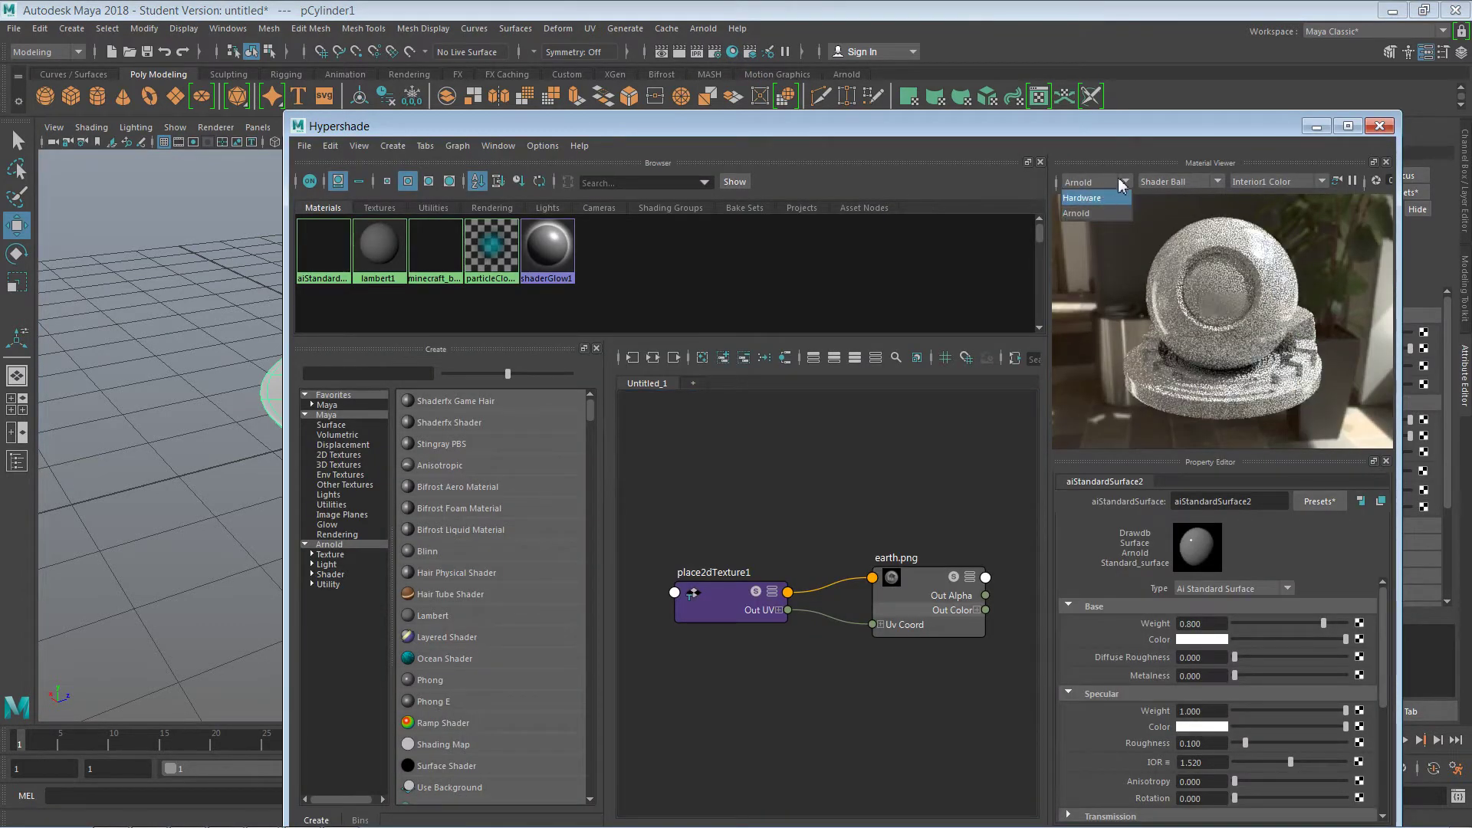
click(1168, 160)
click(1202, 184)
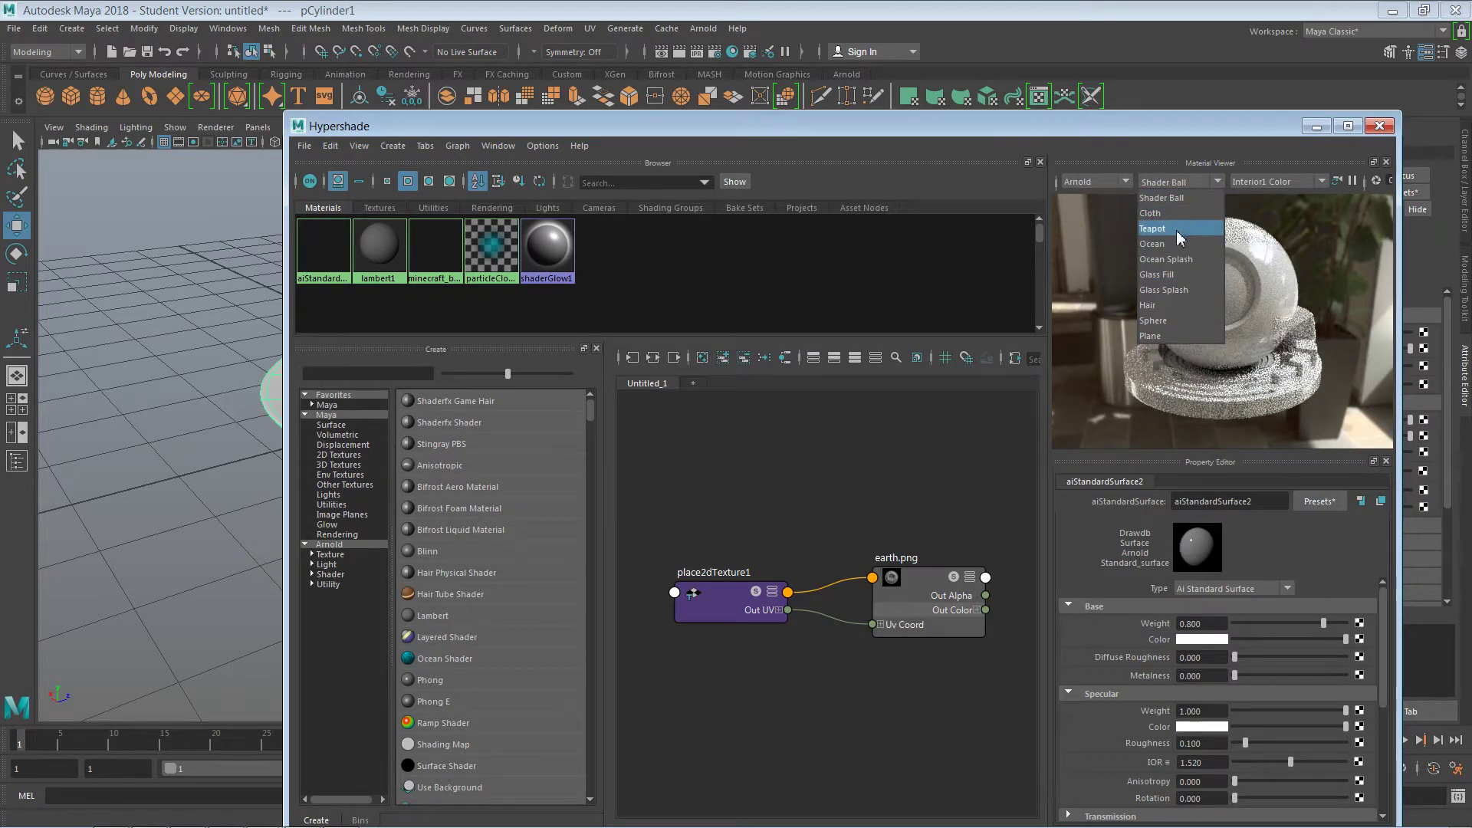
click(1181, 232)
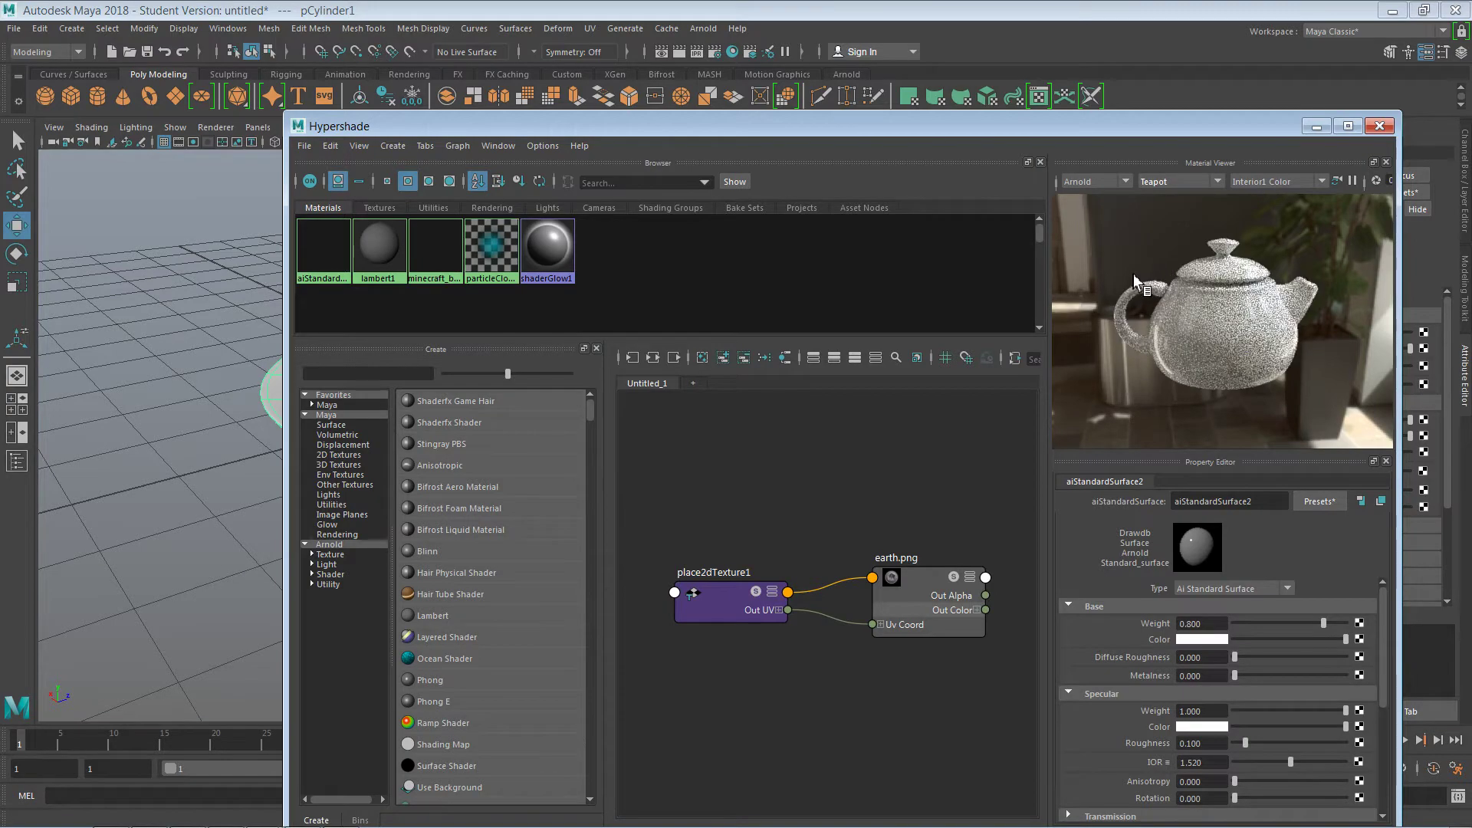
drag(1037, 136, 960, 560)
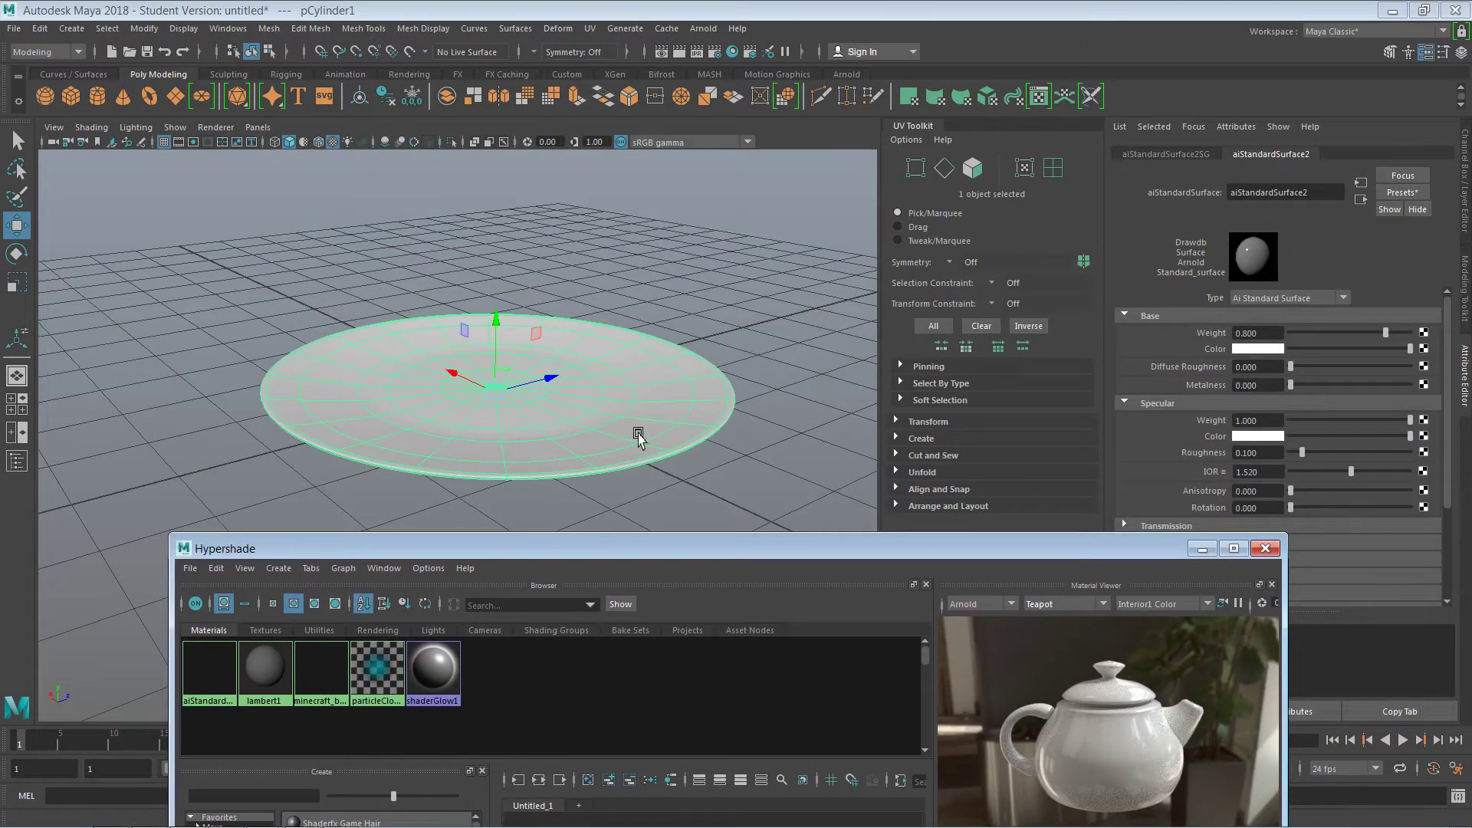
drag(659, 548, 593, 121)
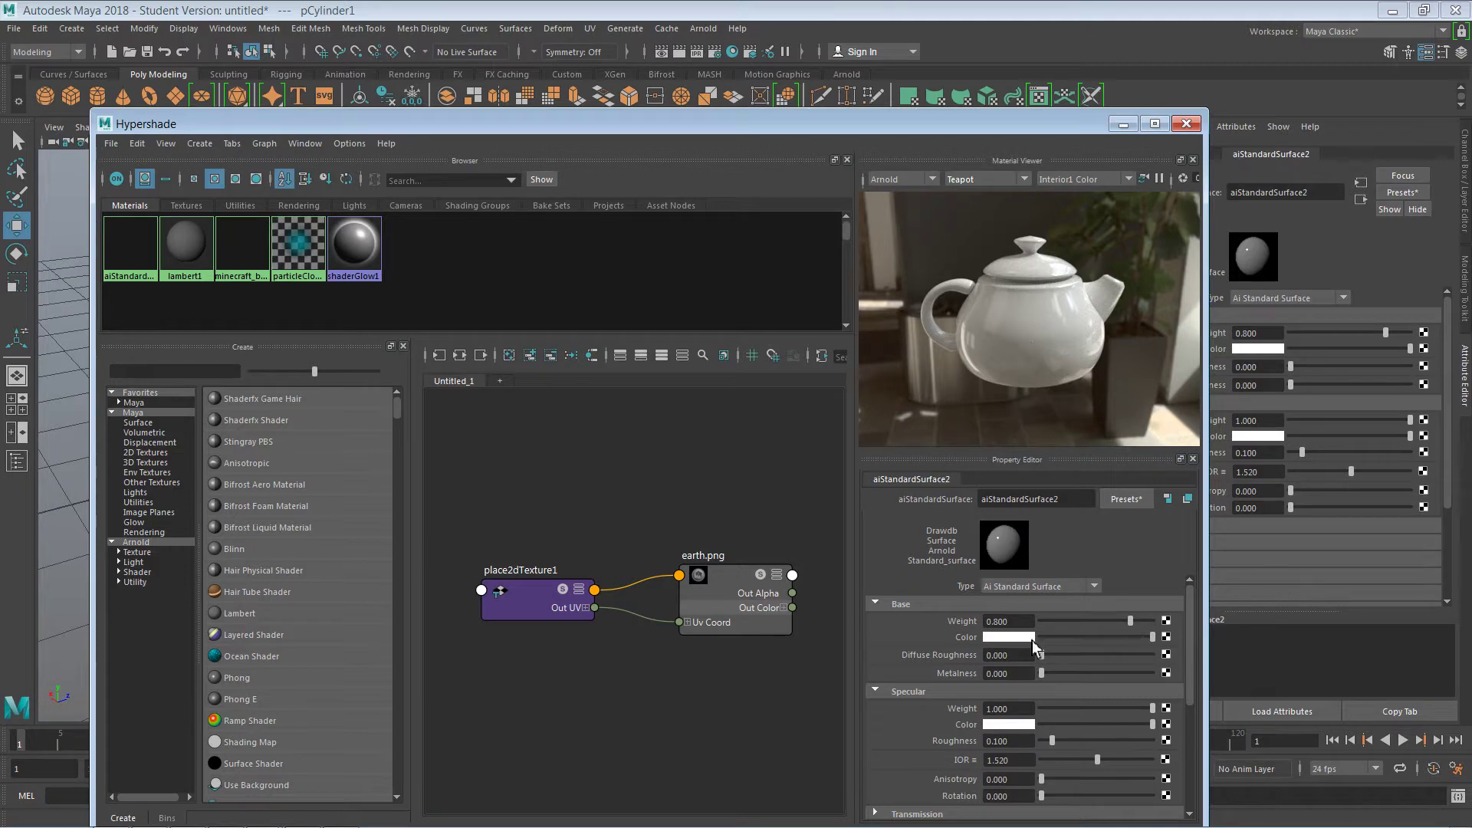
Step: Connect a File texture to the plate material's base color and browse for its image in the sourceimages Dinner Set folder
click(1167, 637)
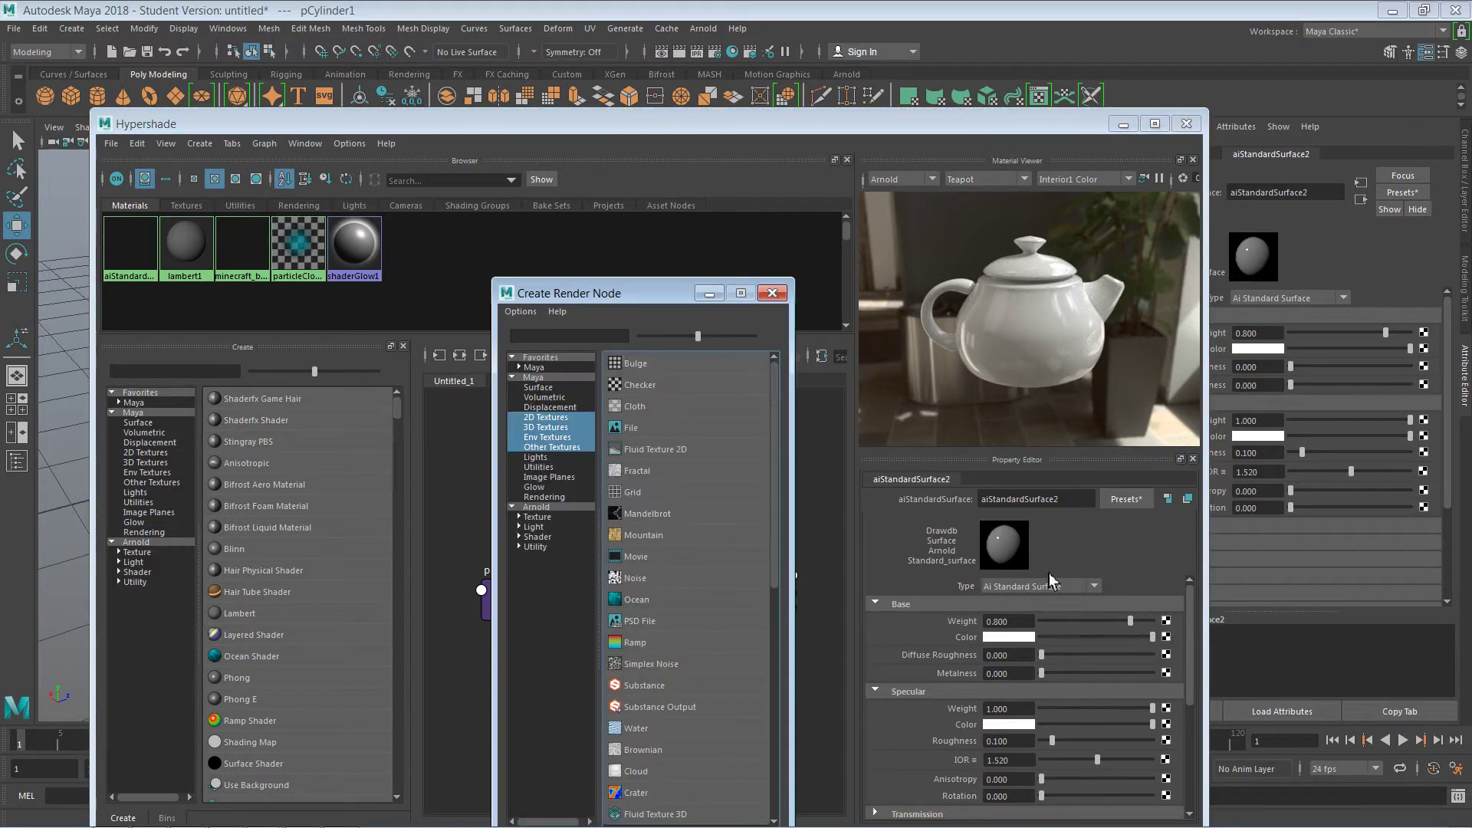
click(649, 427)
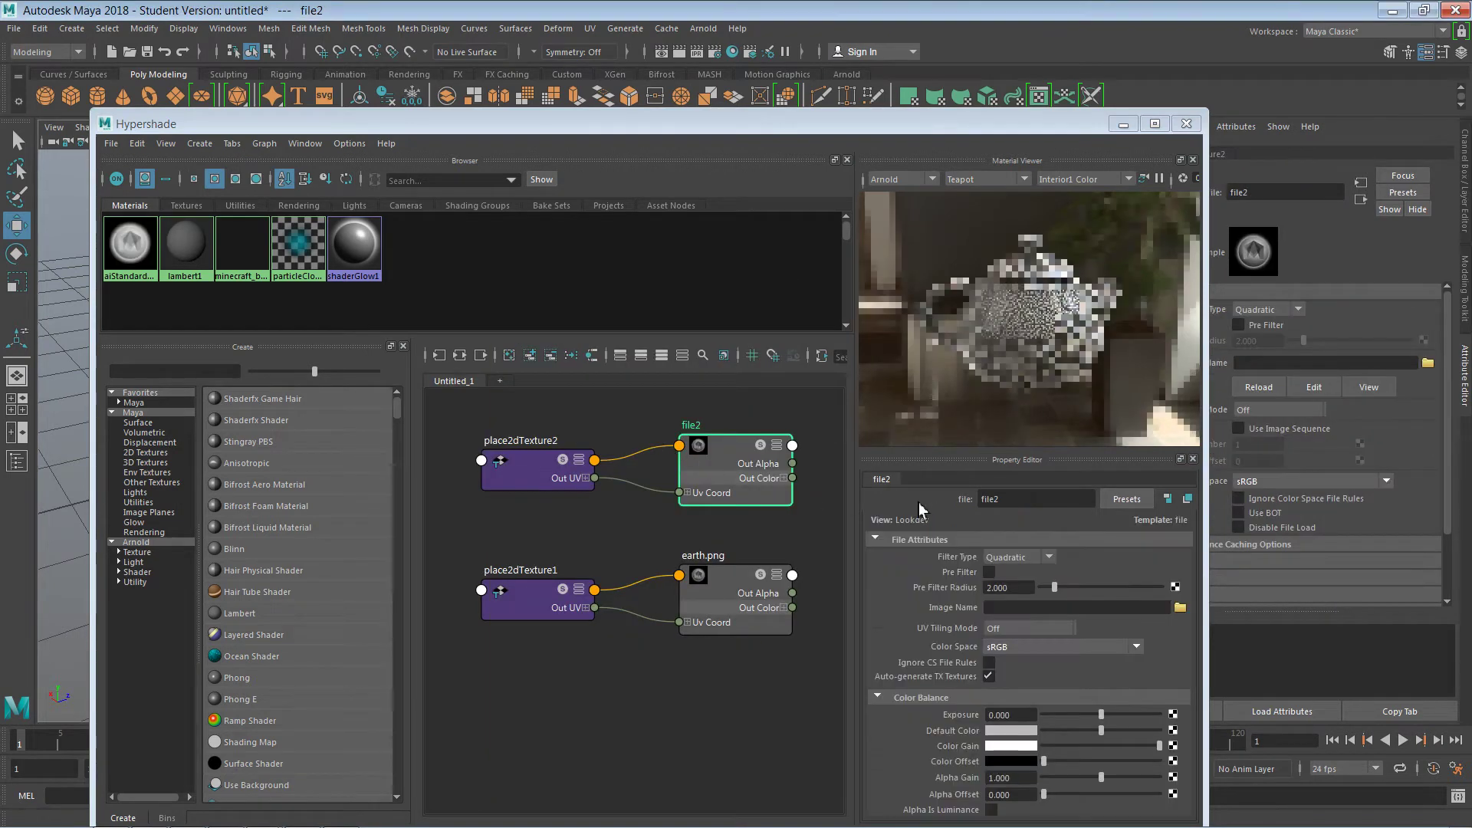
click(1180, 607)
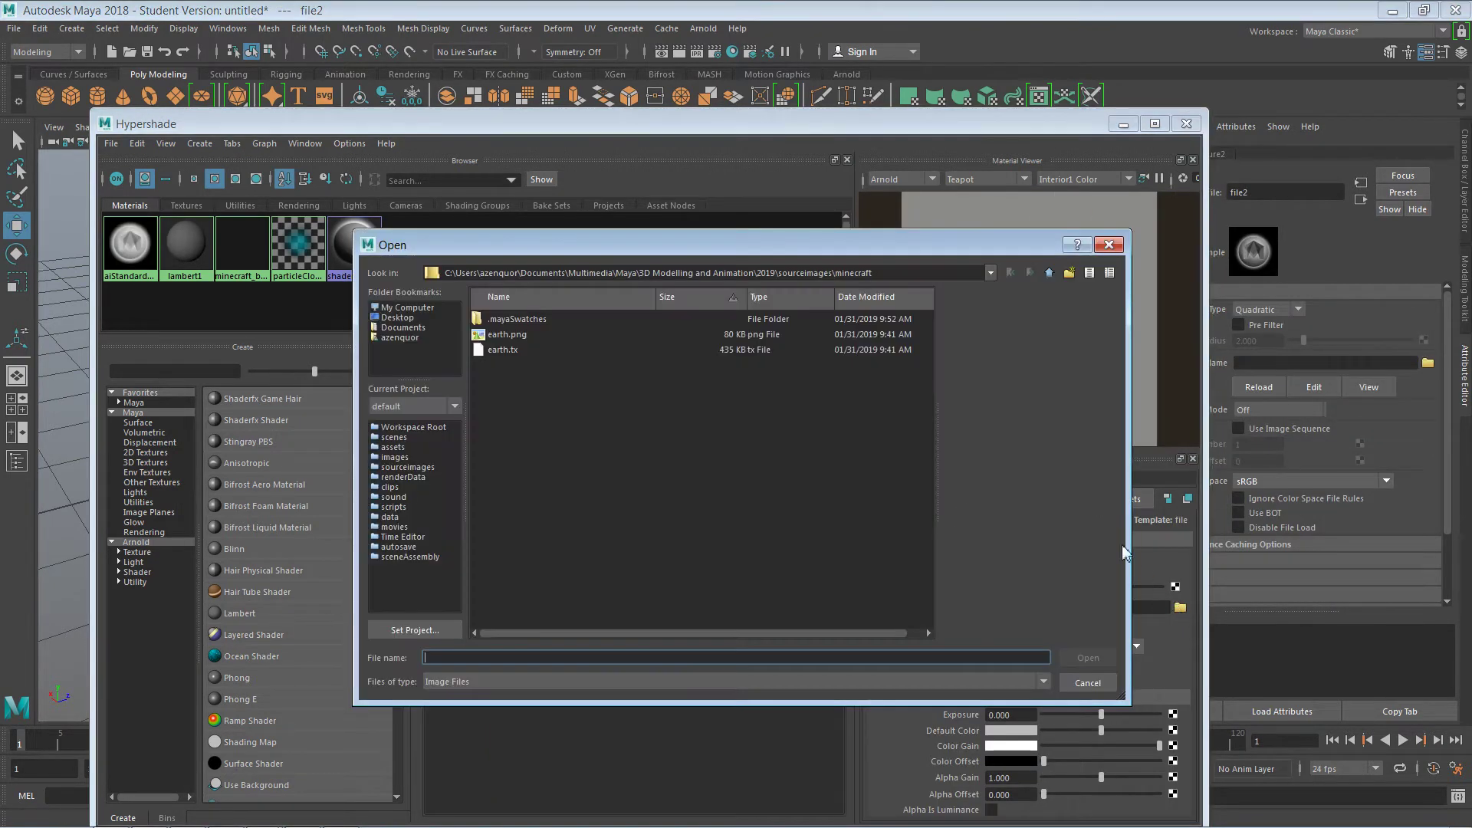
click(1049, 273)
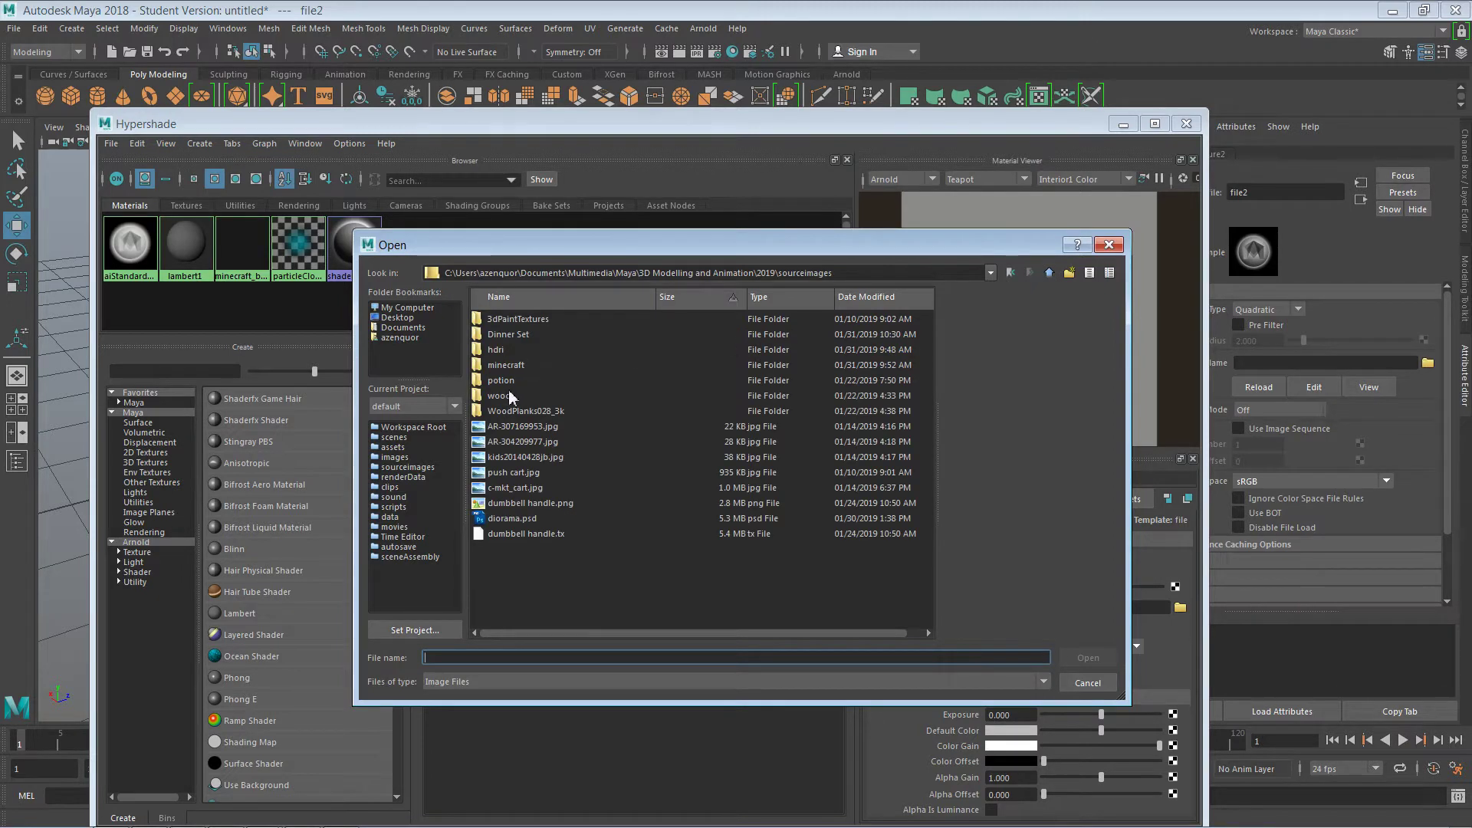
double_click(509, 334)
Step: Load racoonplate_diffuse.png as the file texture's image and close the Hypershade
click(513, 334)
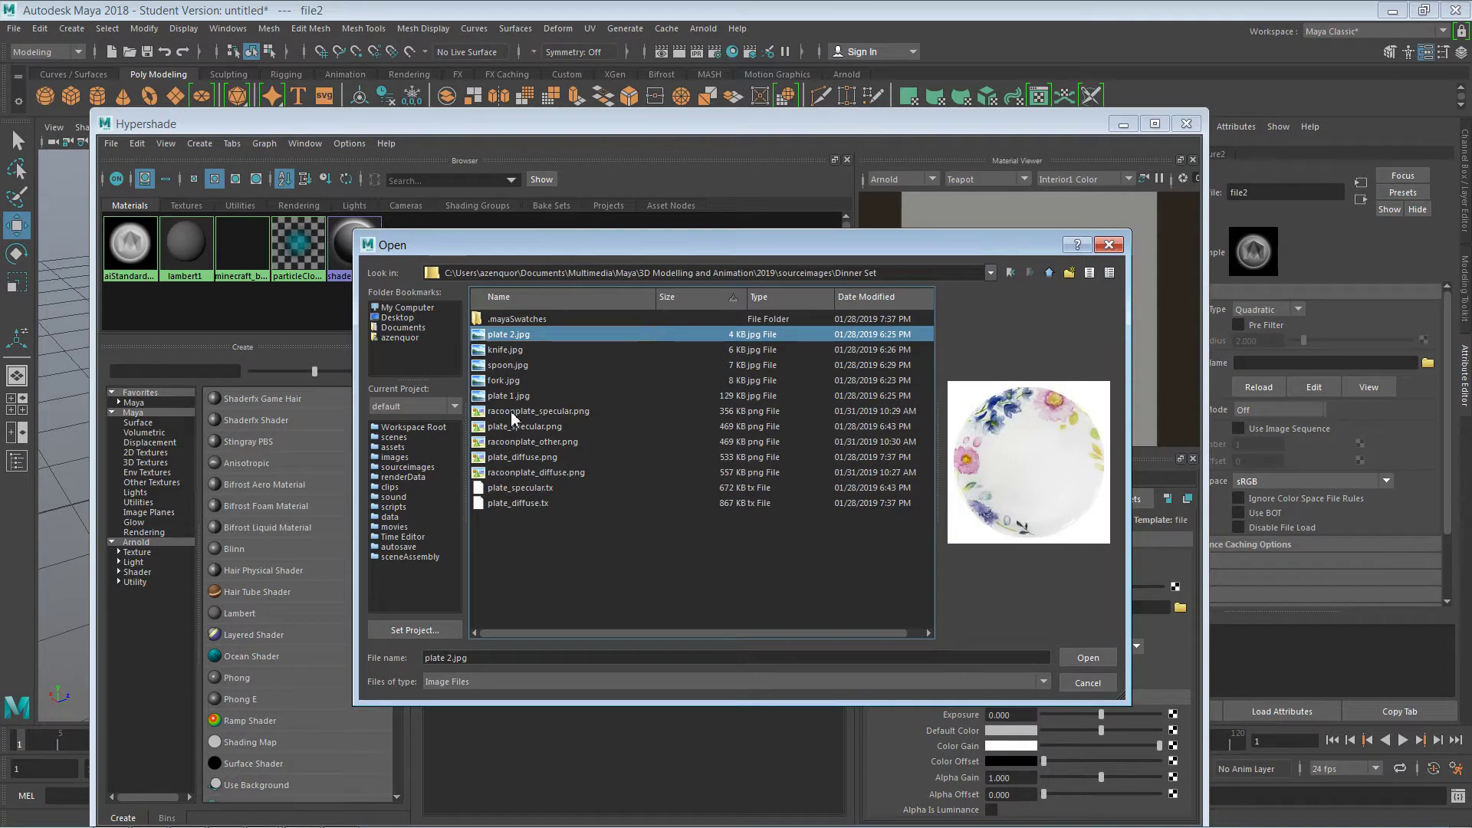
click(519, 457)
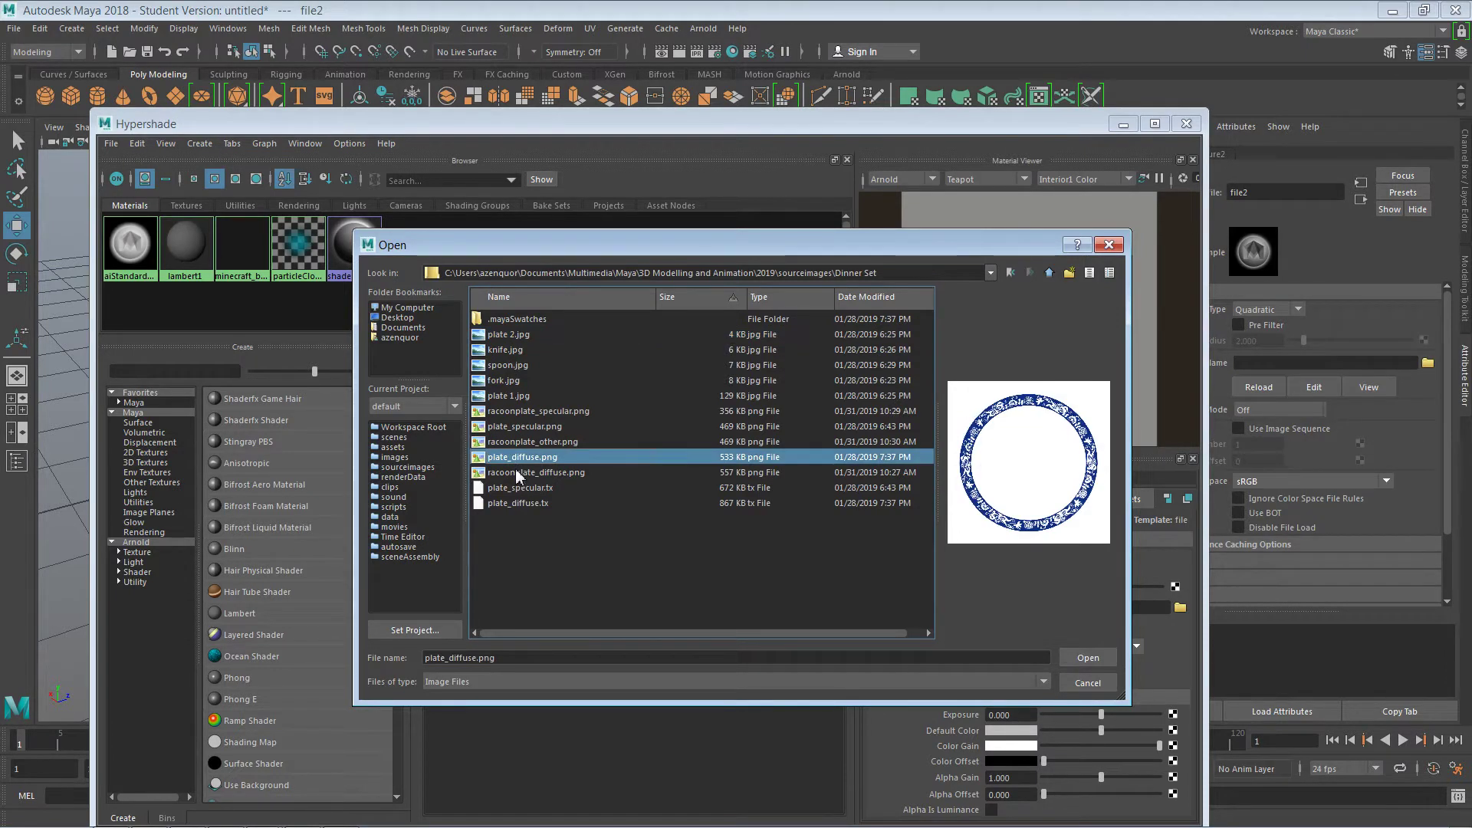
click(509, 411)
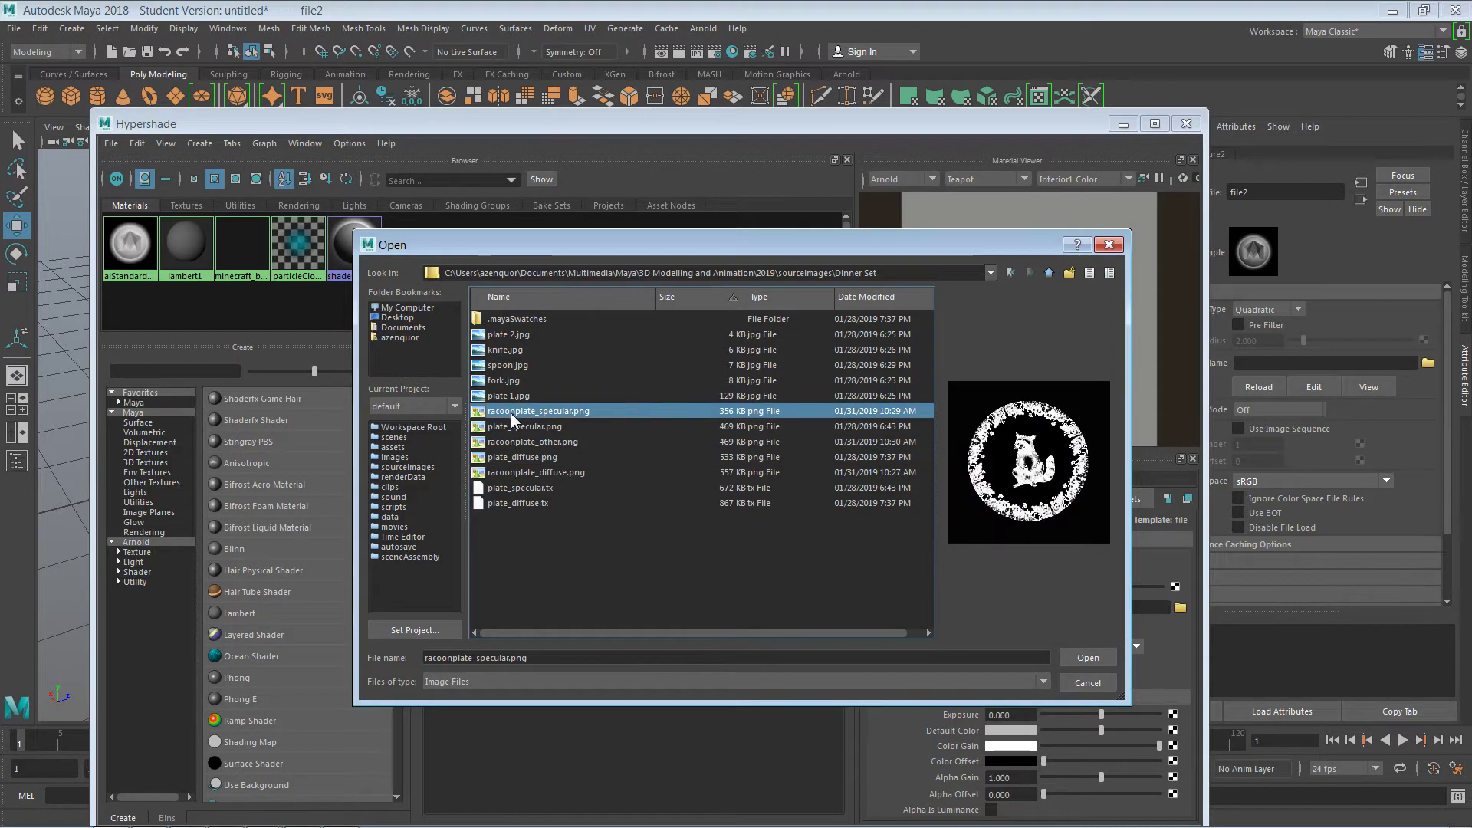
click(515, 426)
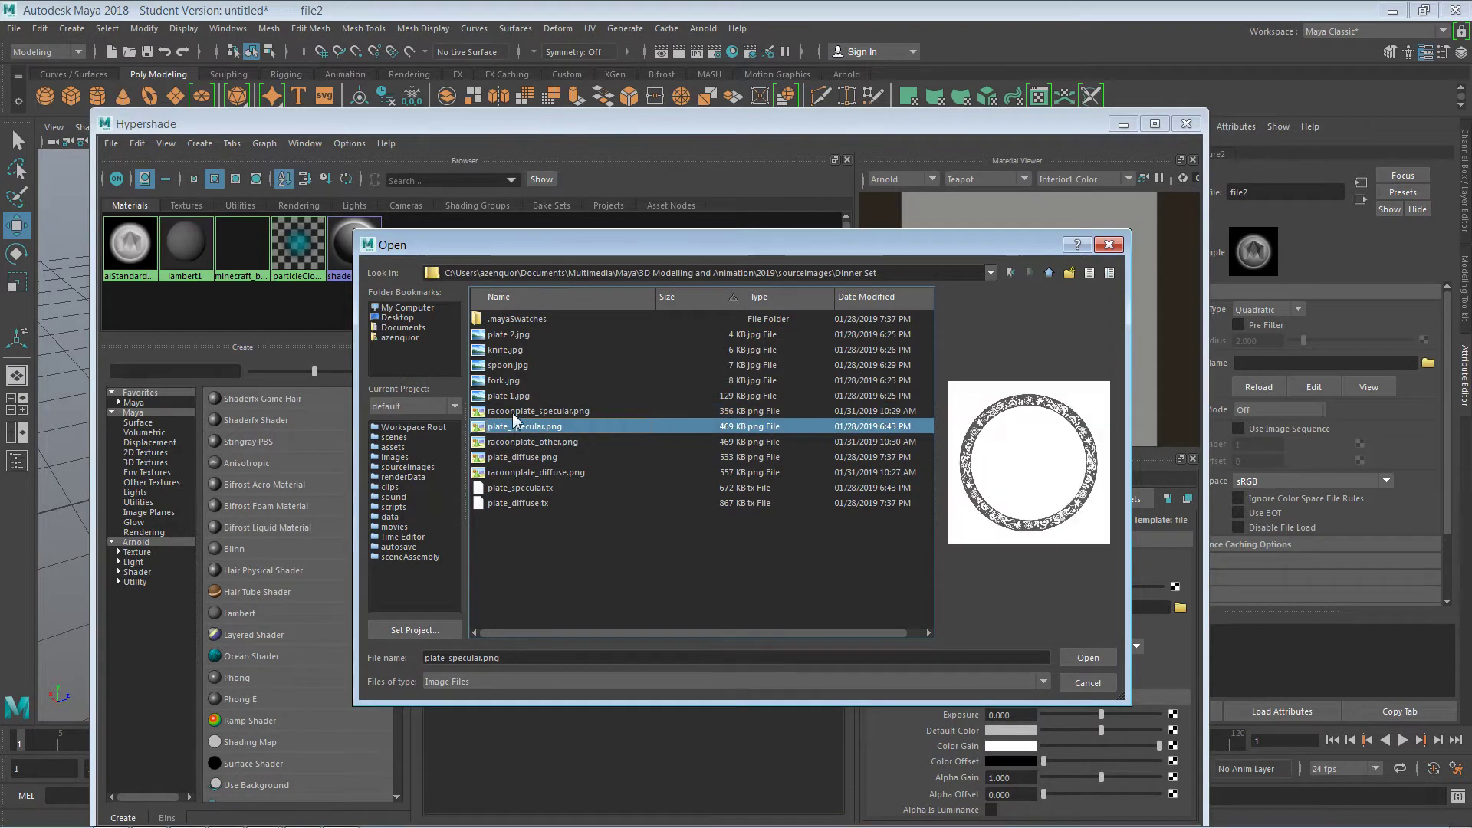
click(511, 411)
click(519, 473)
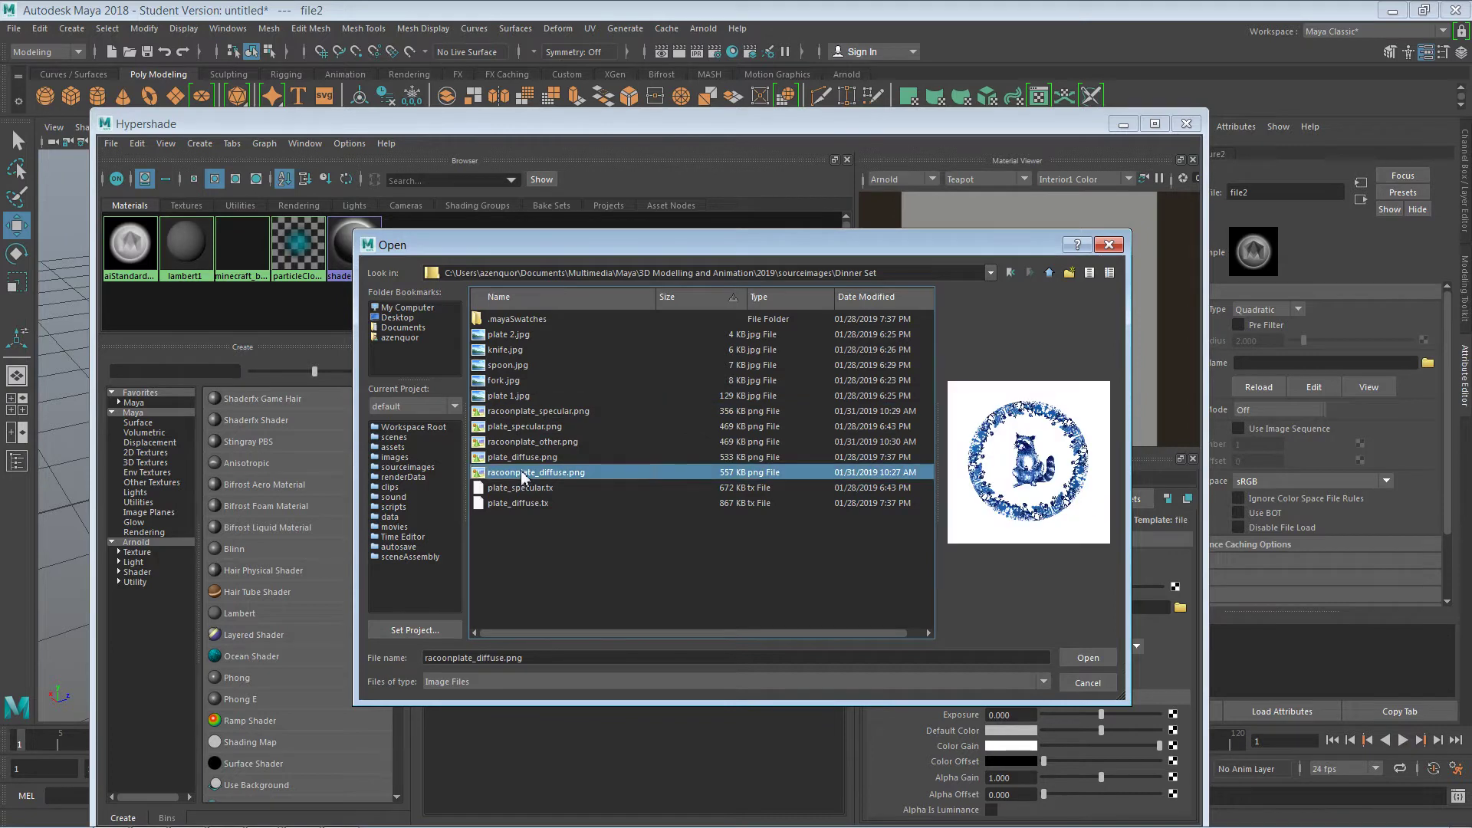
click(1087, 657)
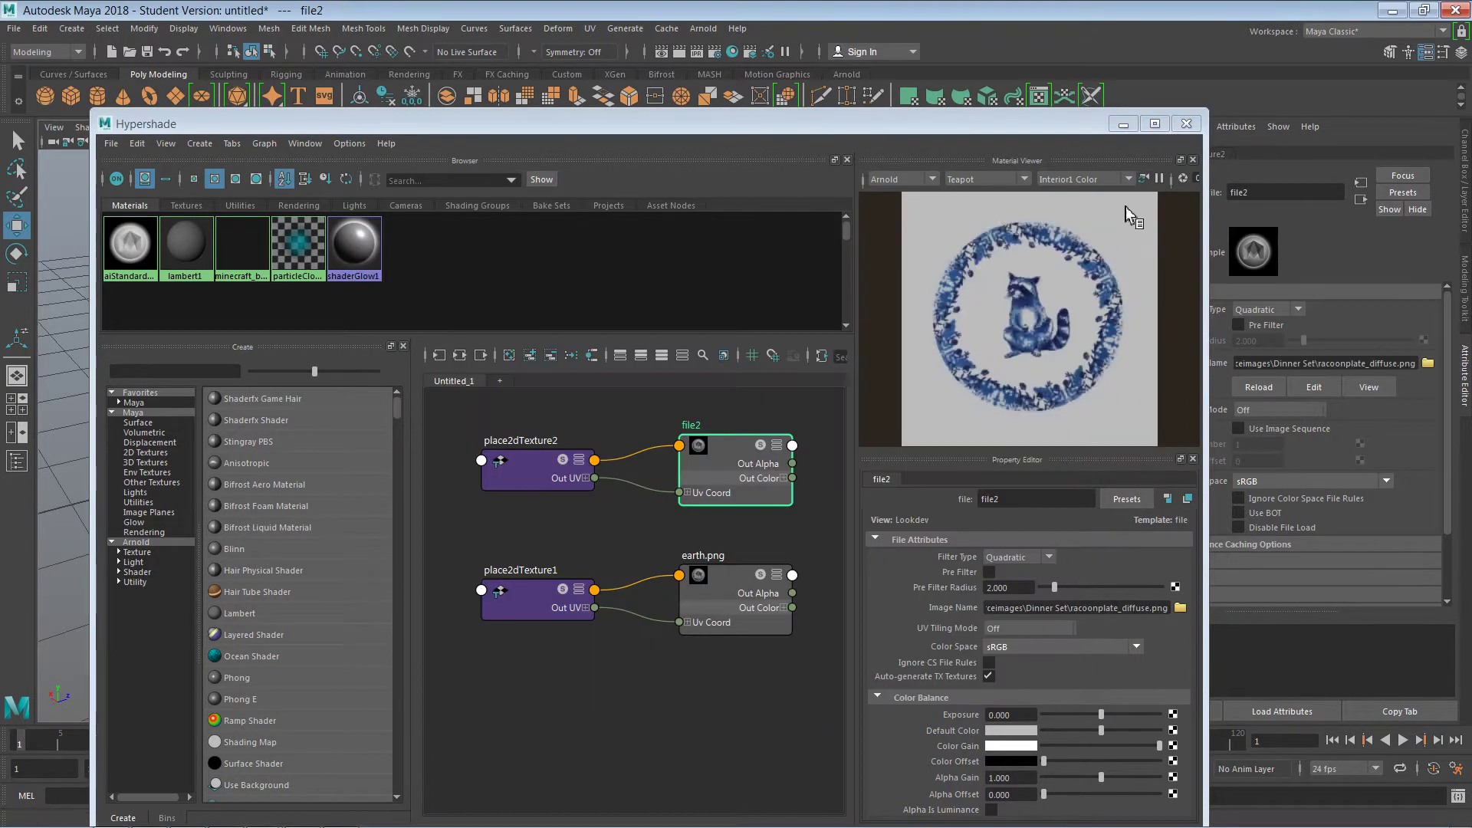
click(1186, 123)
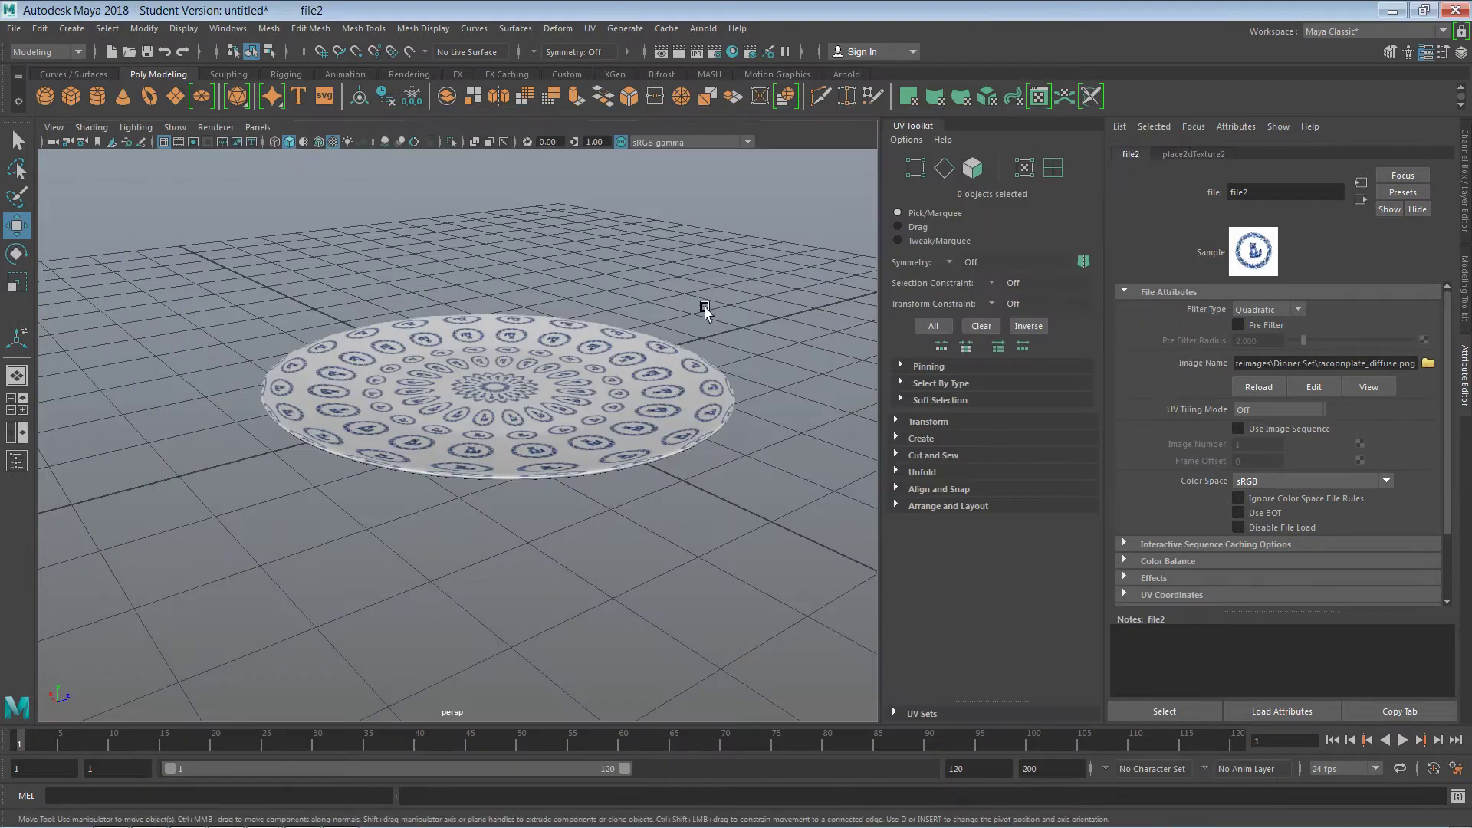
Step: Select the textured plate and open the UV Editor, showing its UV layout over the full raccoon image
scroll(677, 466, up, 5)
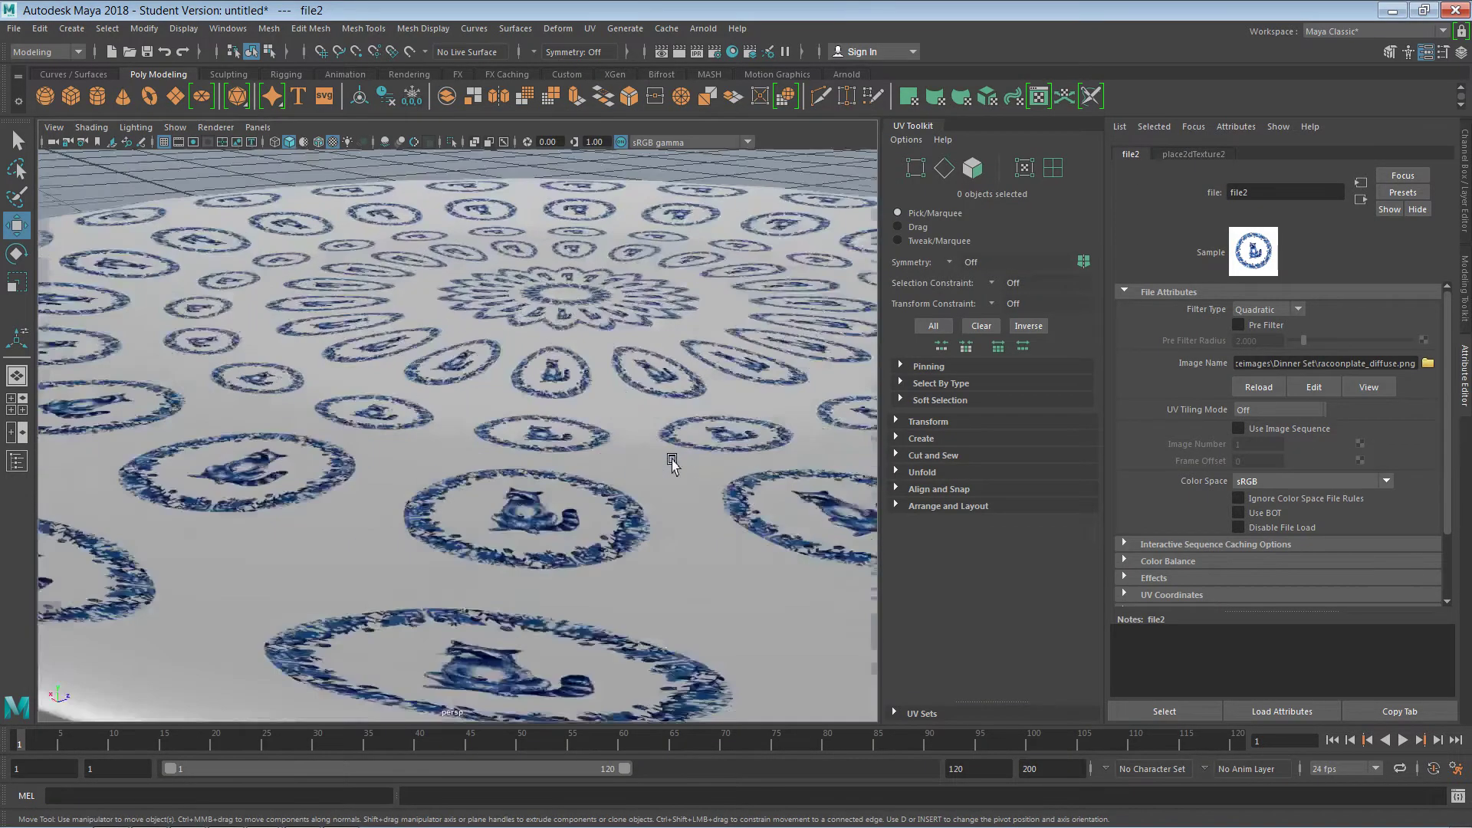
alt+drag(717, 487, 703, 546)
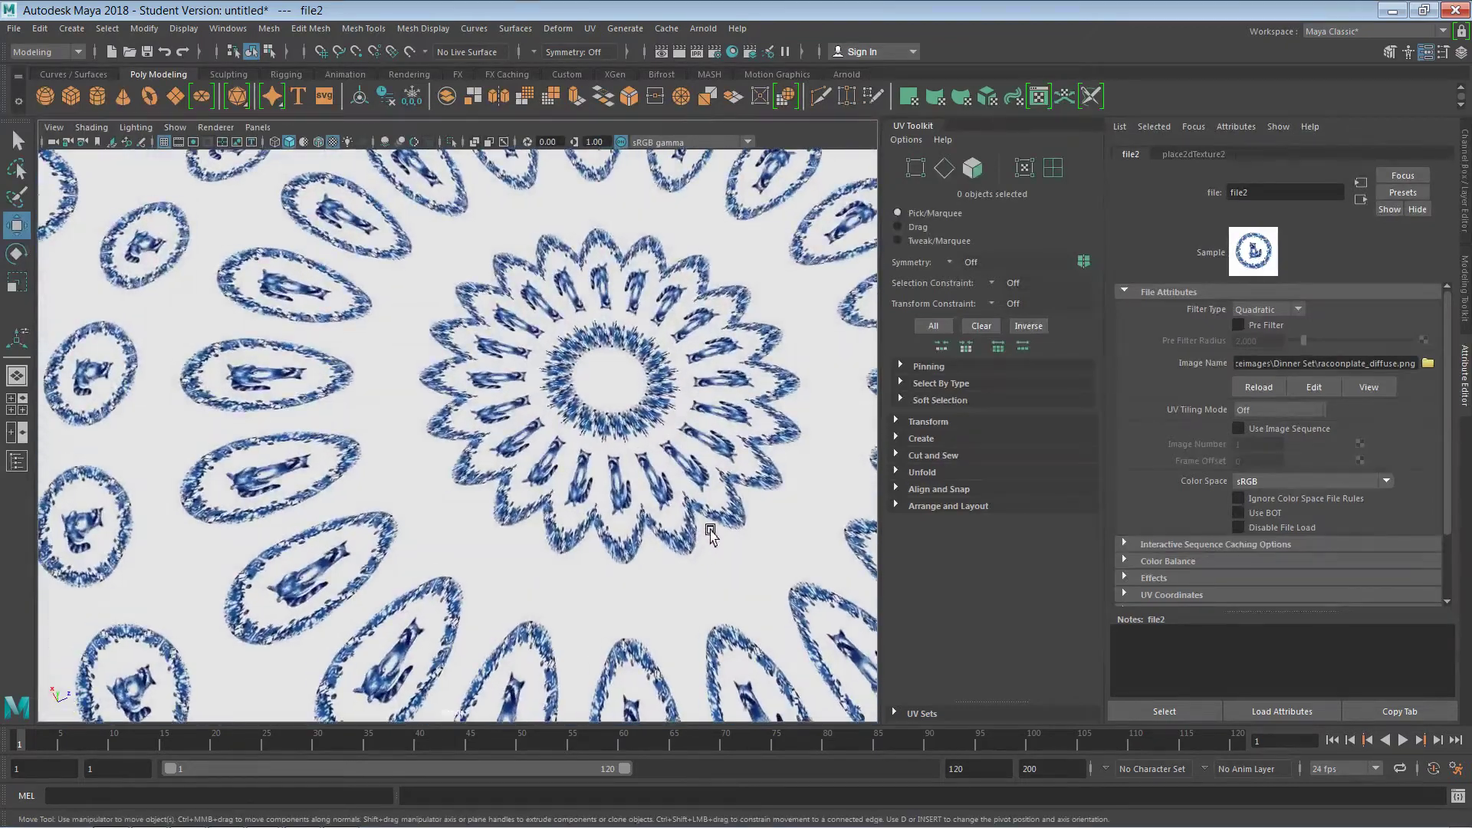
scroll(708, 529, down, 2)
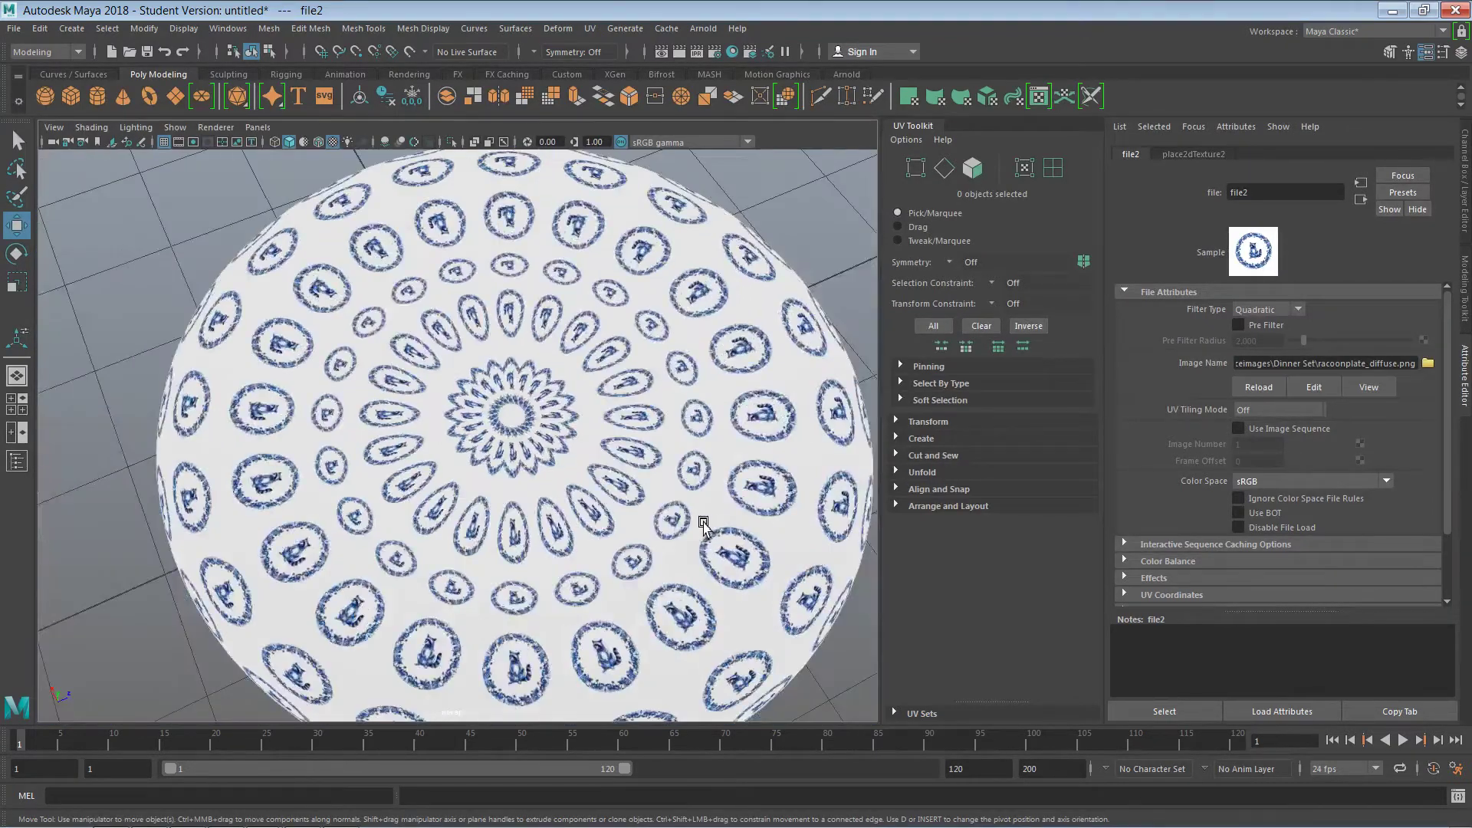
scroll(704, 523, down, 5)
click(628, 470)
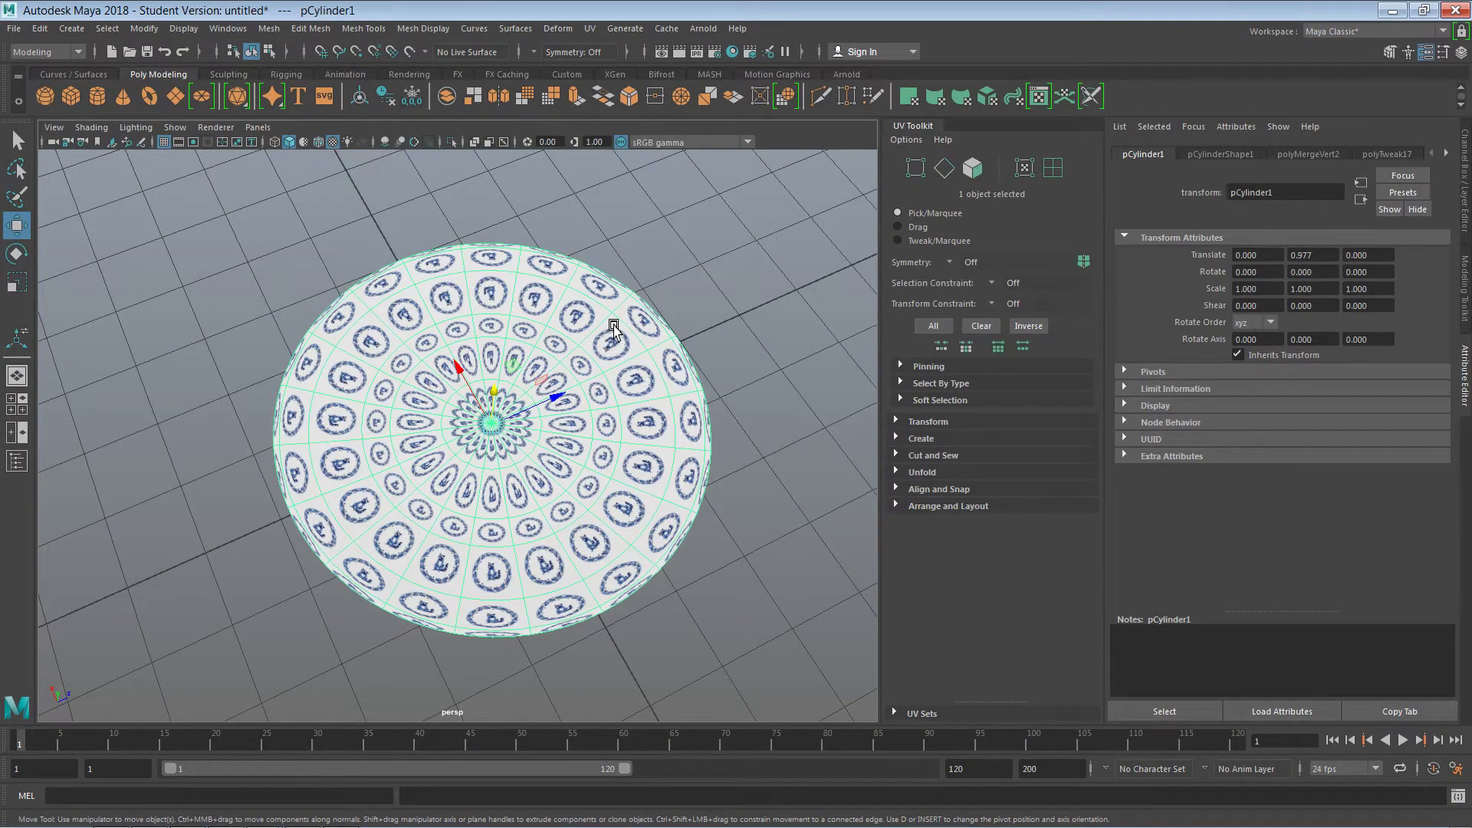
click(589, 29)
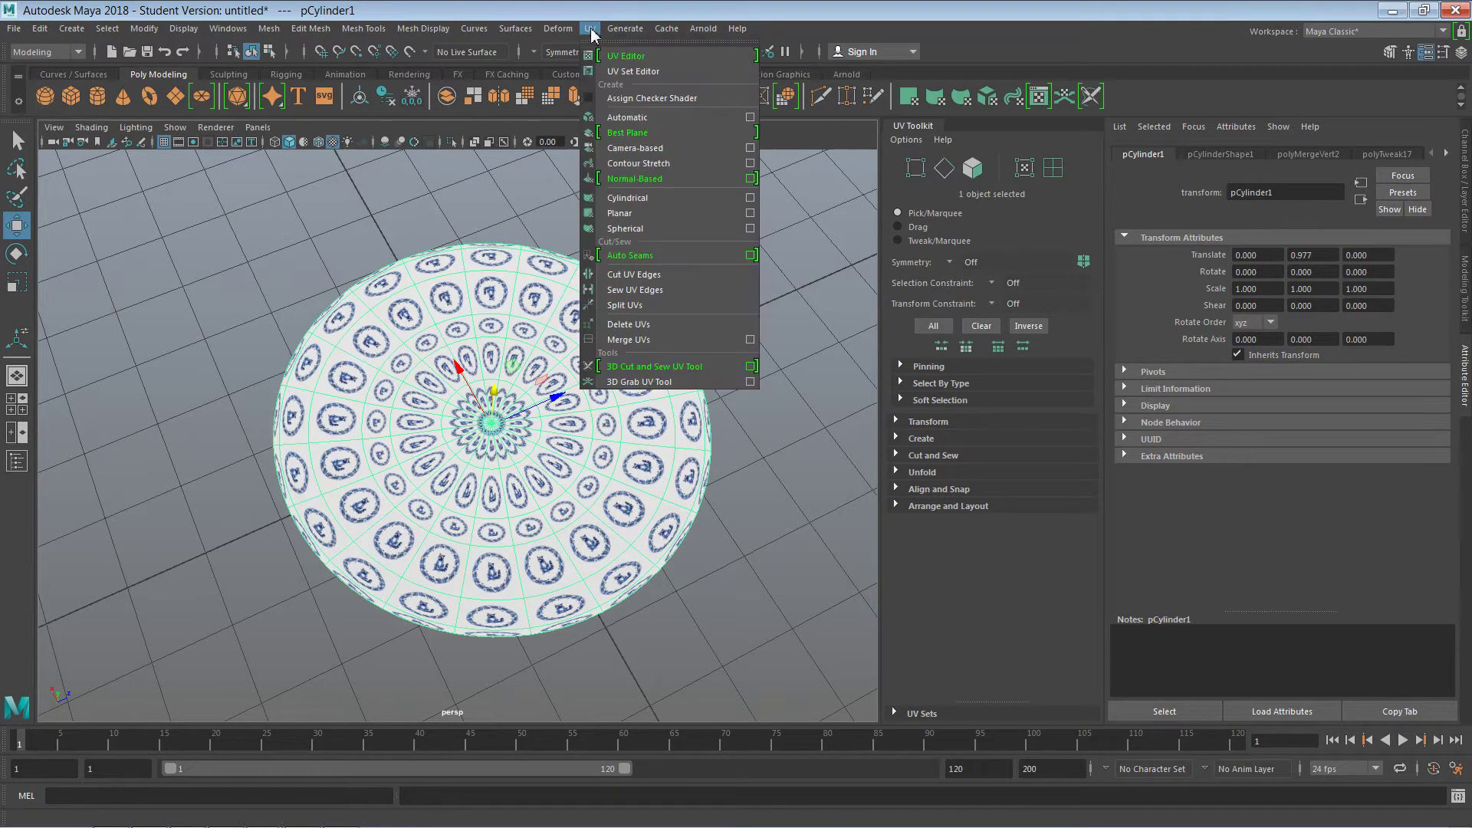
click(651, 60)
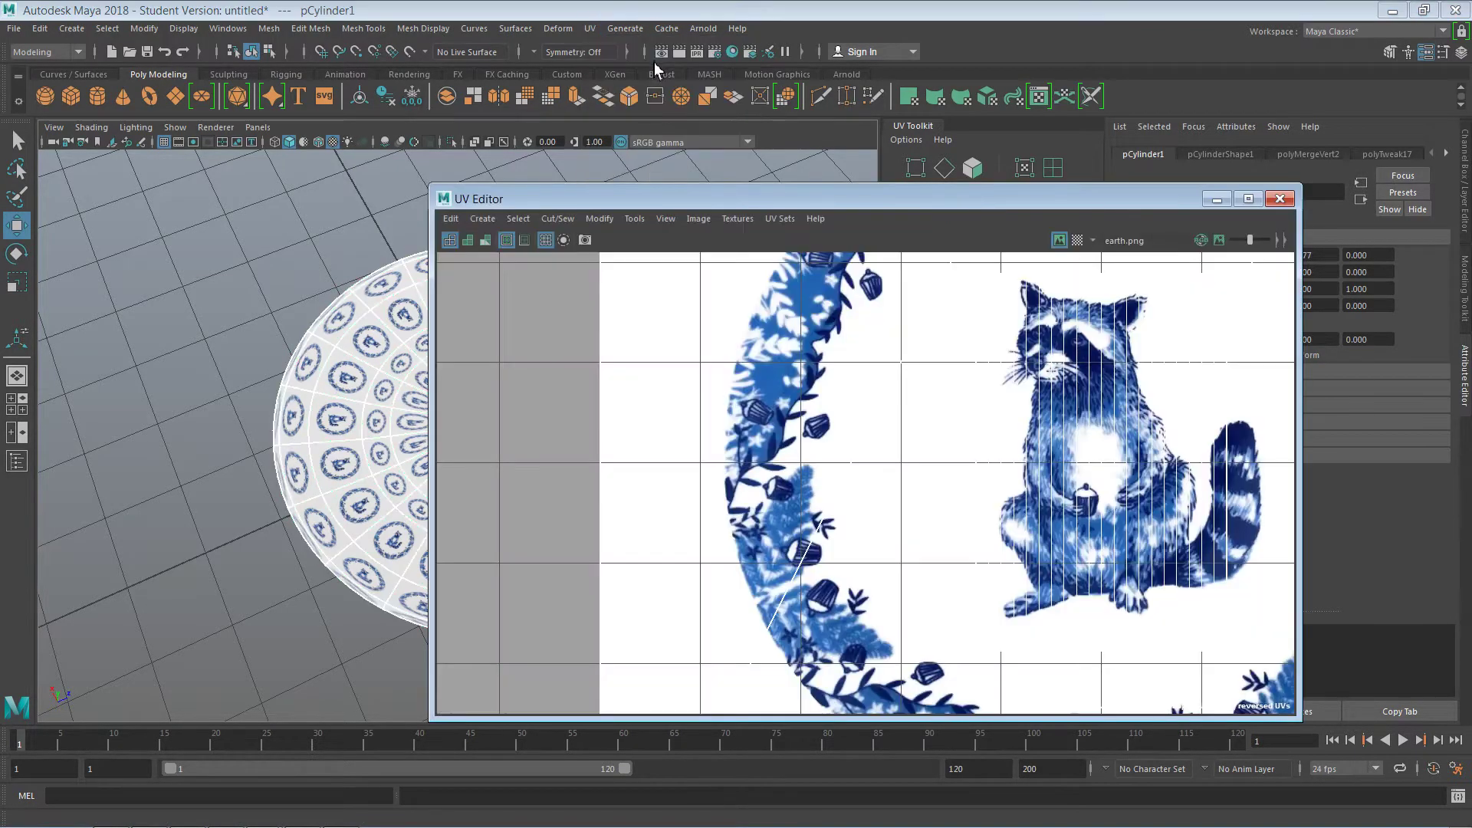
scroll(1065, 460, down, 6)
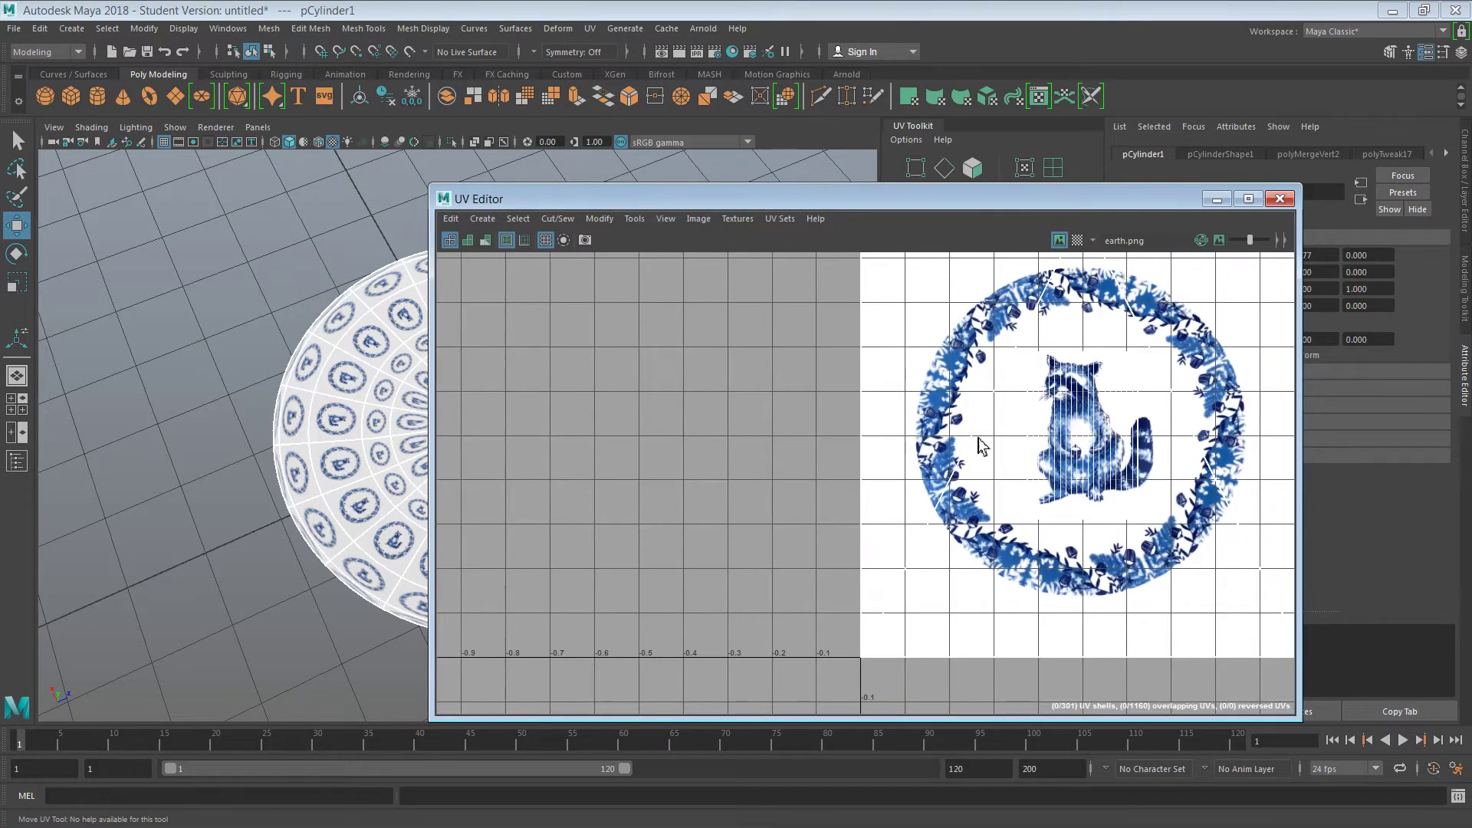
click(346, 419)
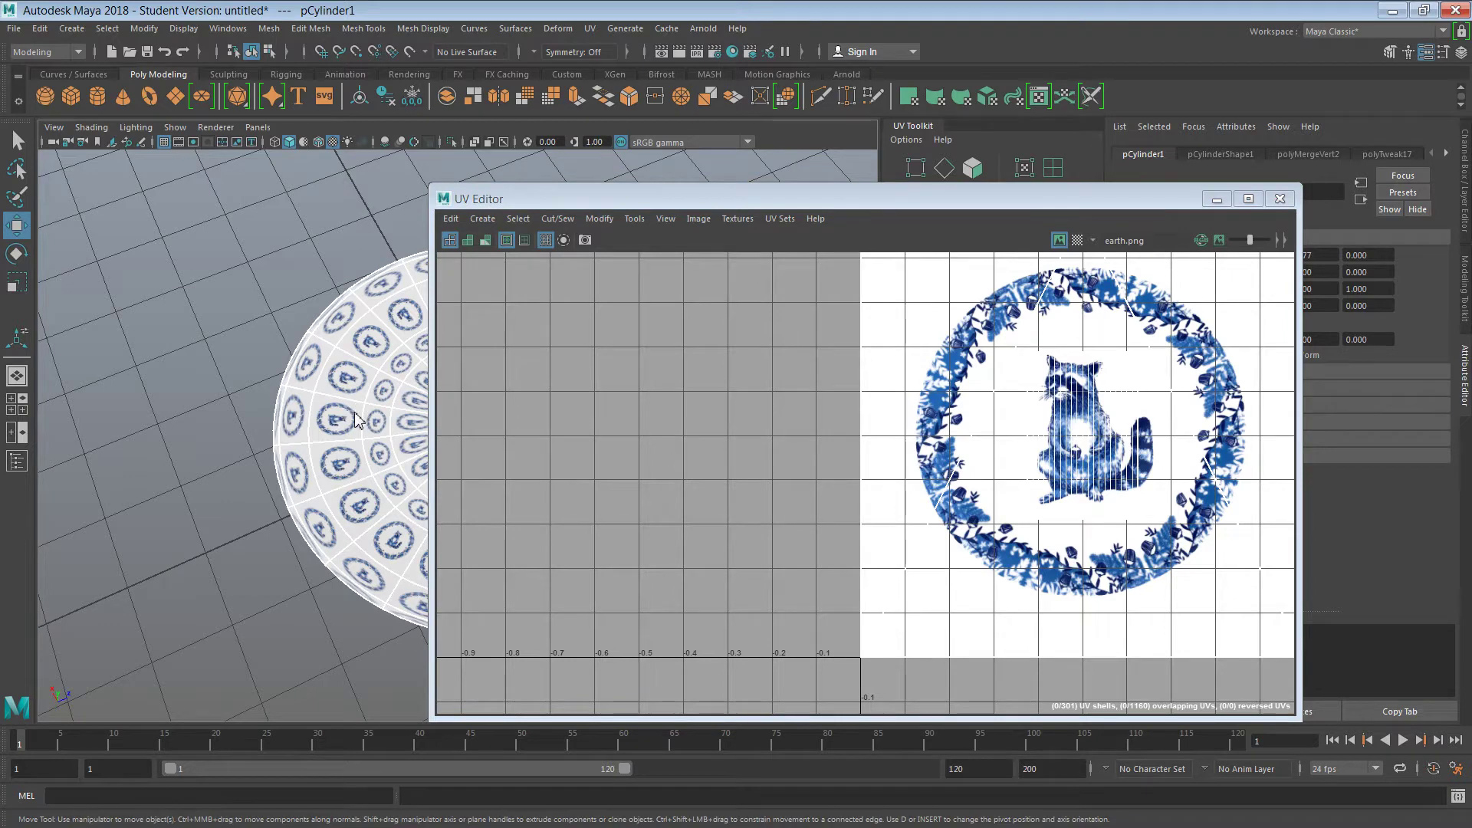
Step: Switch the plate to face selection and close the UV Editor
right_drag(353, 412, 354, 423)
alt+drag(378, 421, 257, 506)
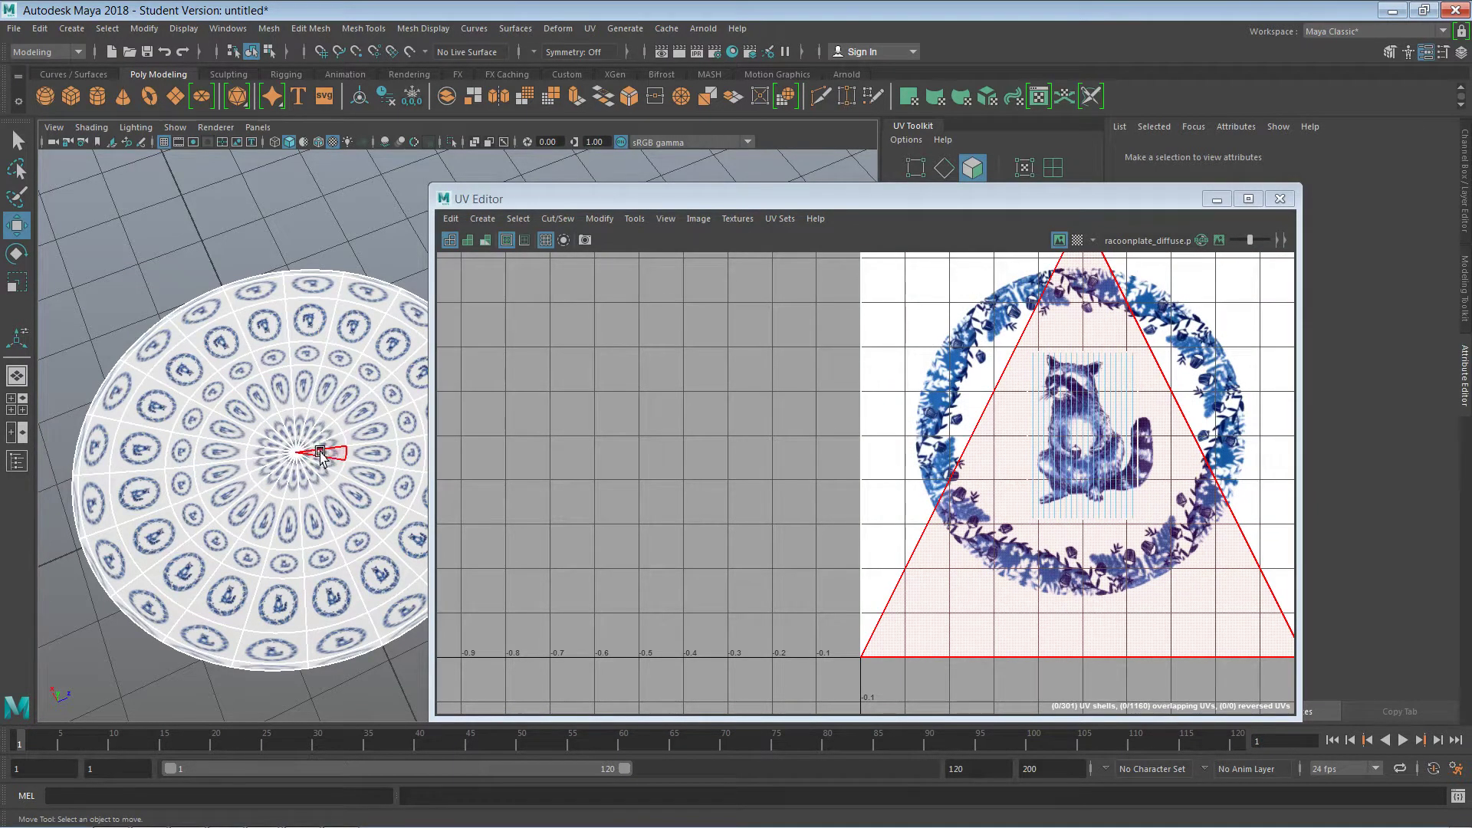
scroll(1077, 387, down, 4)
scroll(1077, 387, down, 1)
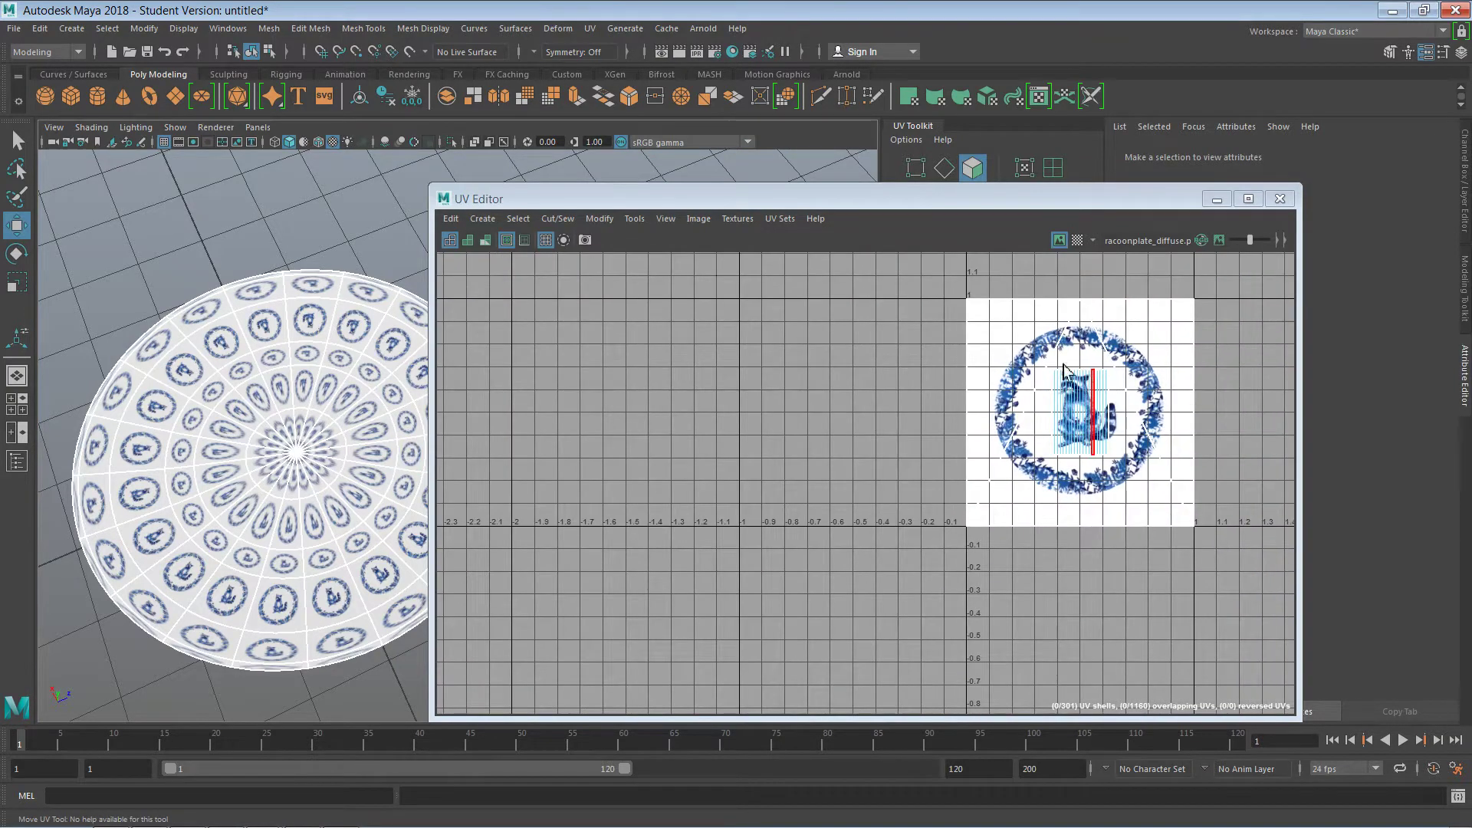
click(1279, 199)
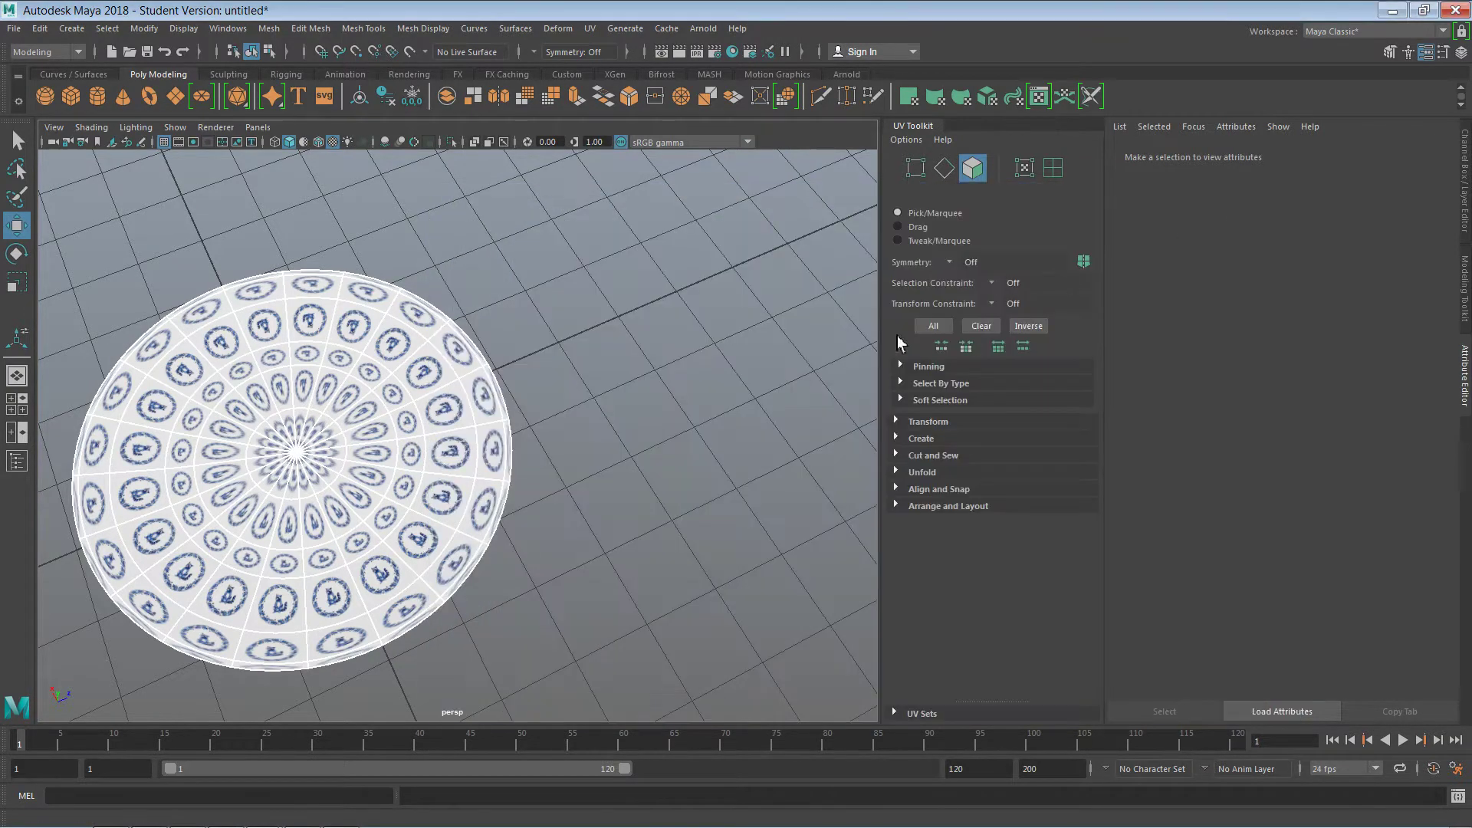
Step: Select all faces of the plate and sew their UV edges together
alt+drag(634, 480, 569, 519)
alt+right_drag(568, 519, 685, 454)
alt+middle_drag(595, 473, 750, 475)
drag(743, 167, 157, 594)
click(590, 28)
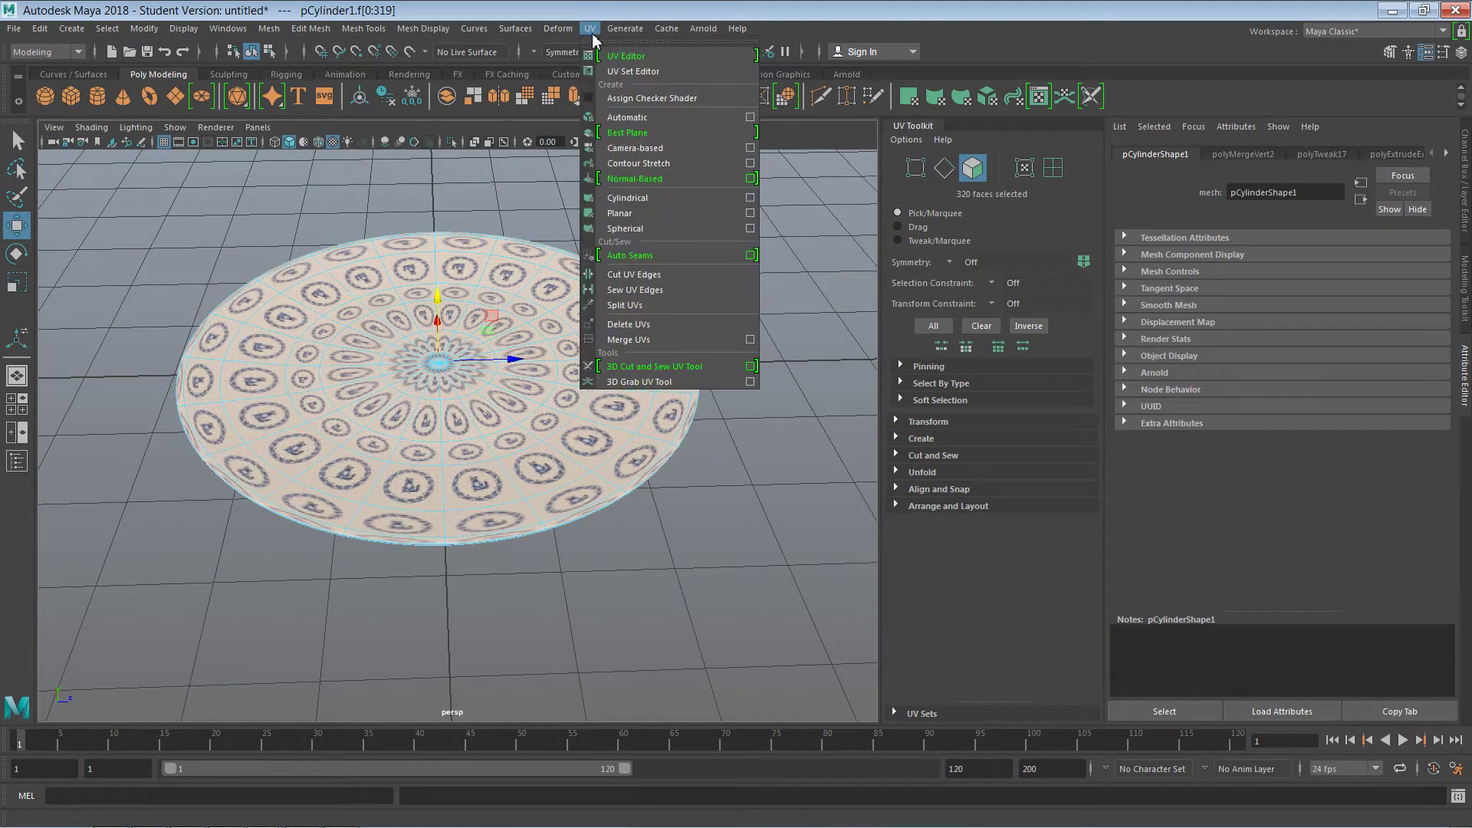
click(648, 290)
key(r)
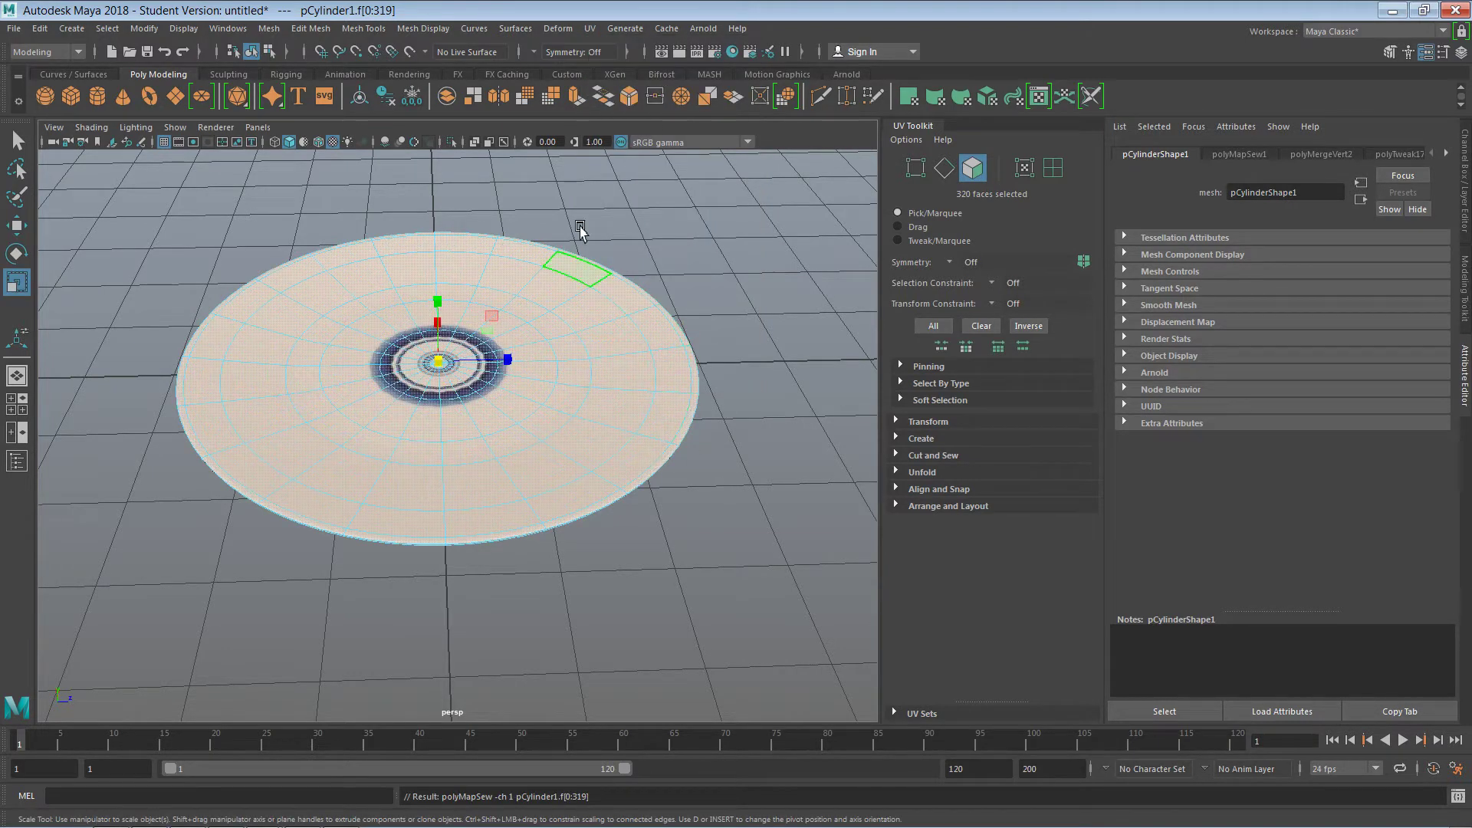
Step: Check the plate's sewn UVs in the UV Editor and inspect how the texture maps onto its surface
click(590, 28)
click(624, 56)
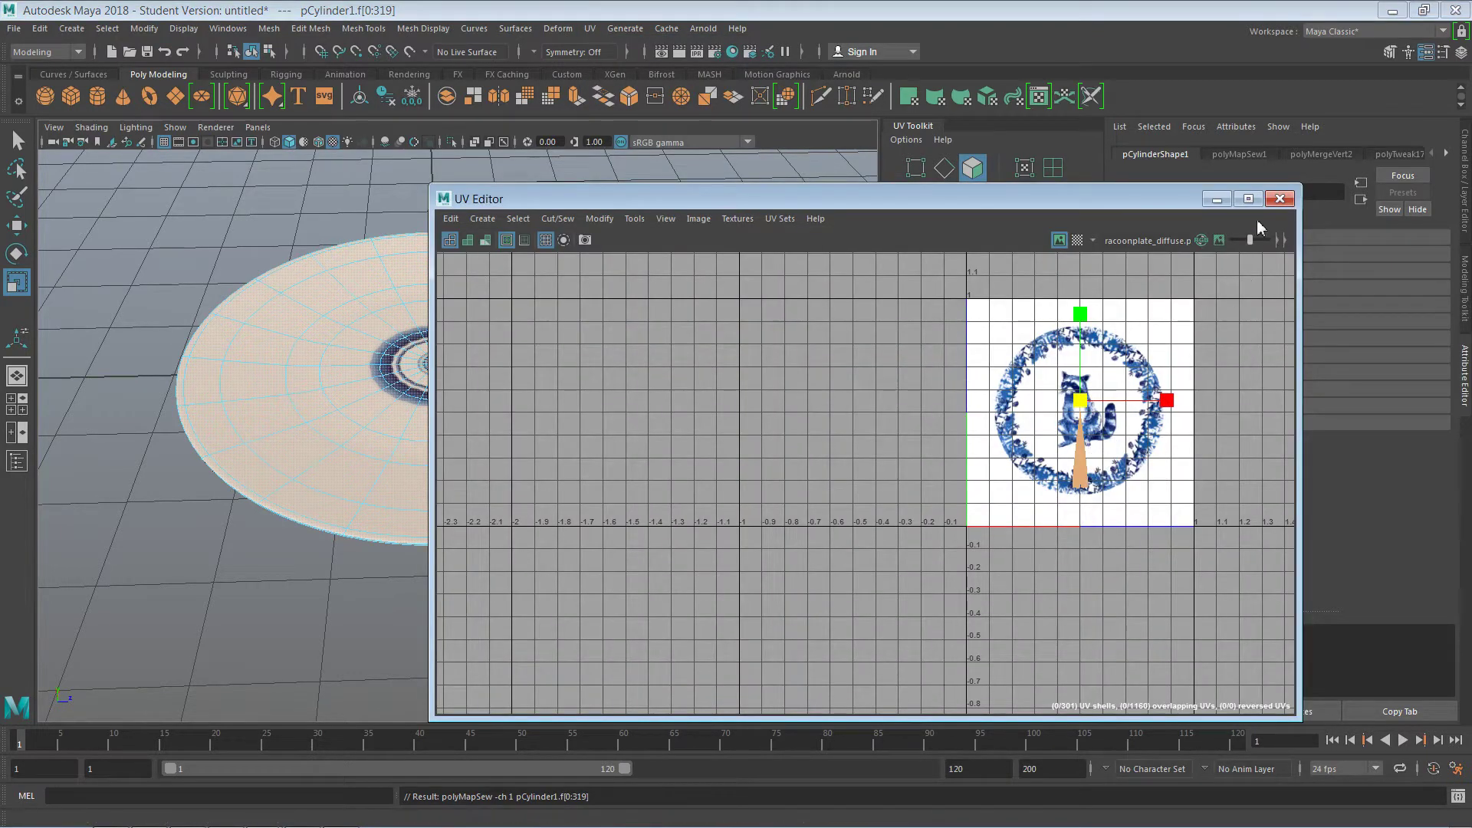
click(1281, 200)
click(721, 523)
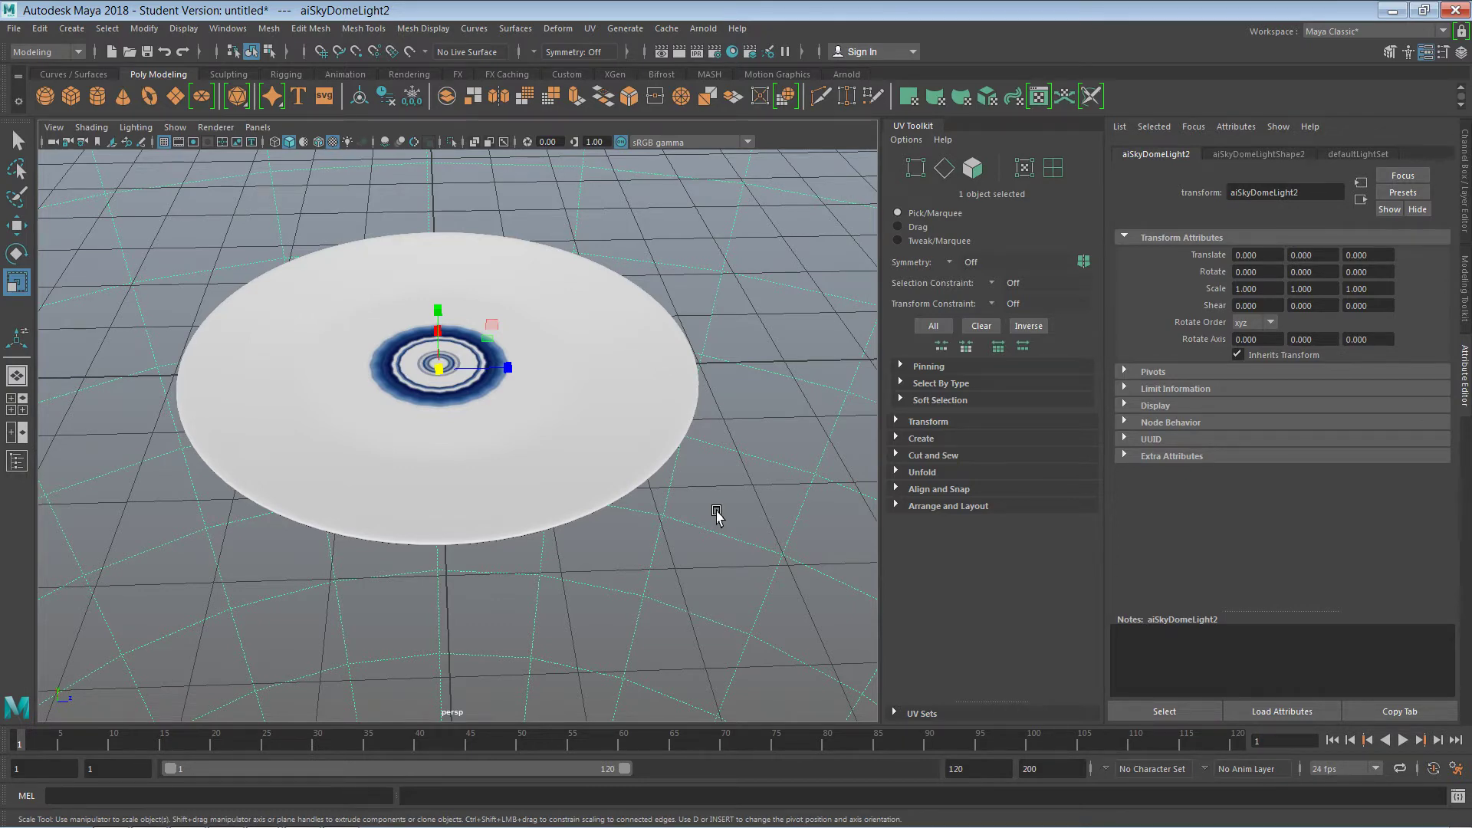
scroll(602, 391, up, 8)
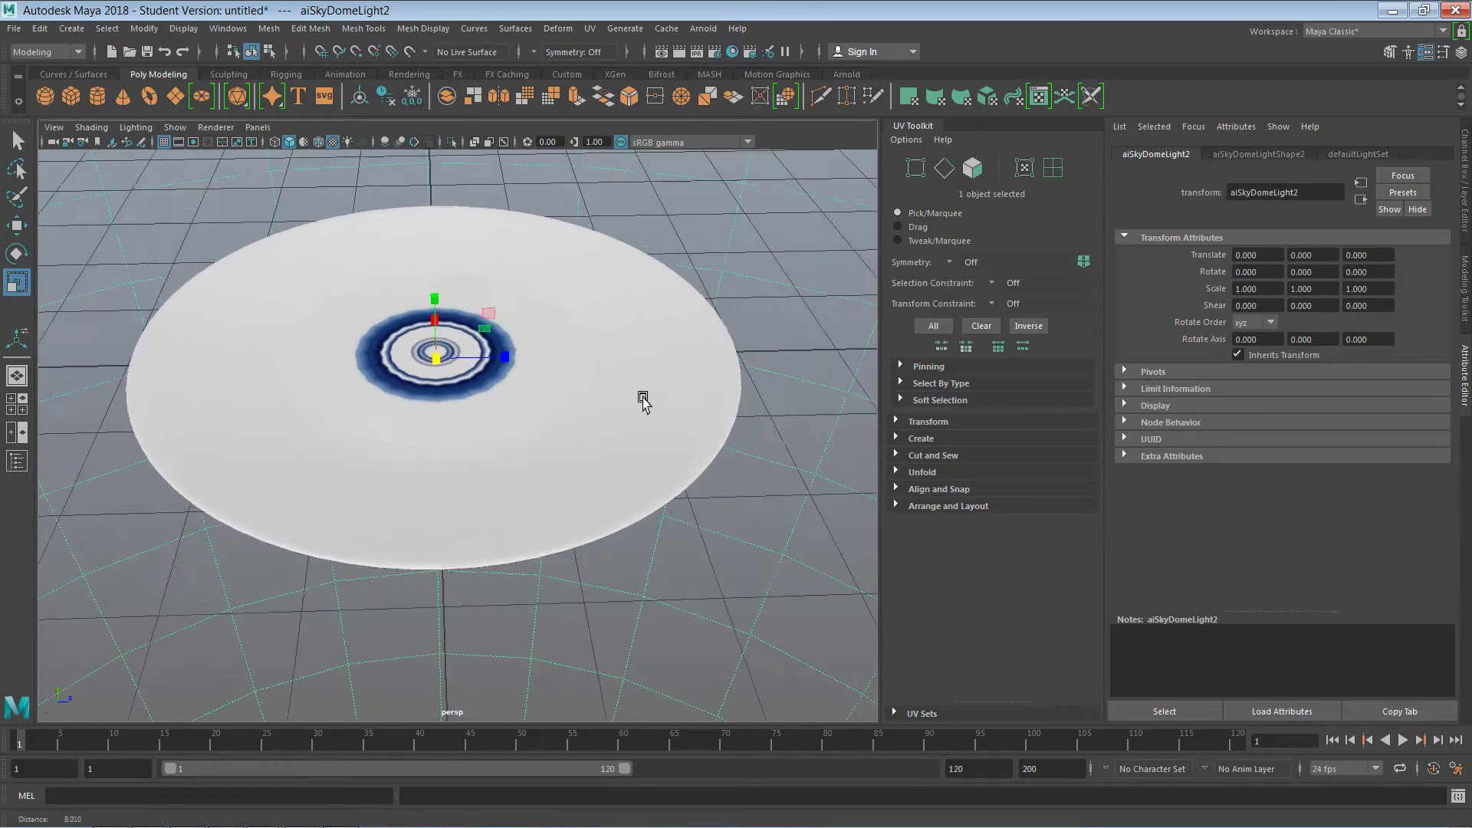
alt+drag(614, 503, 626, 463)
alt+middle_drag(627, 460, 632, 463)
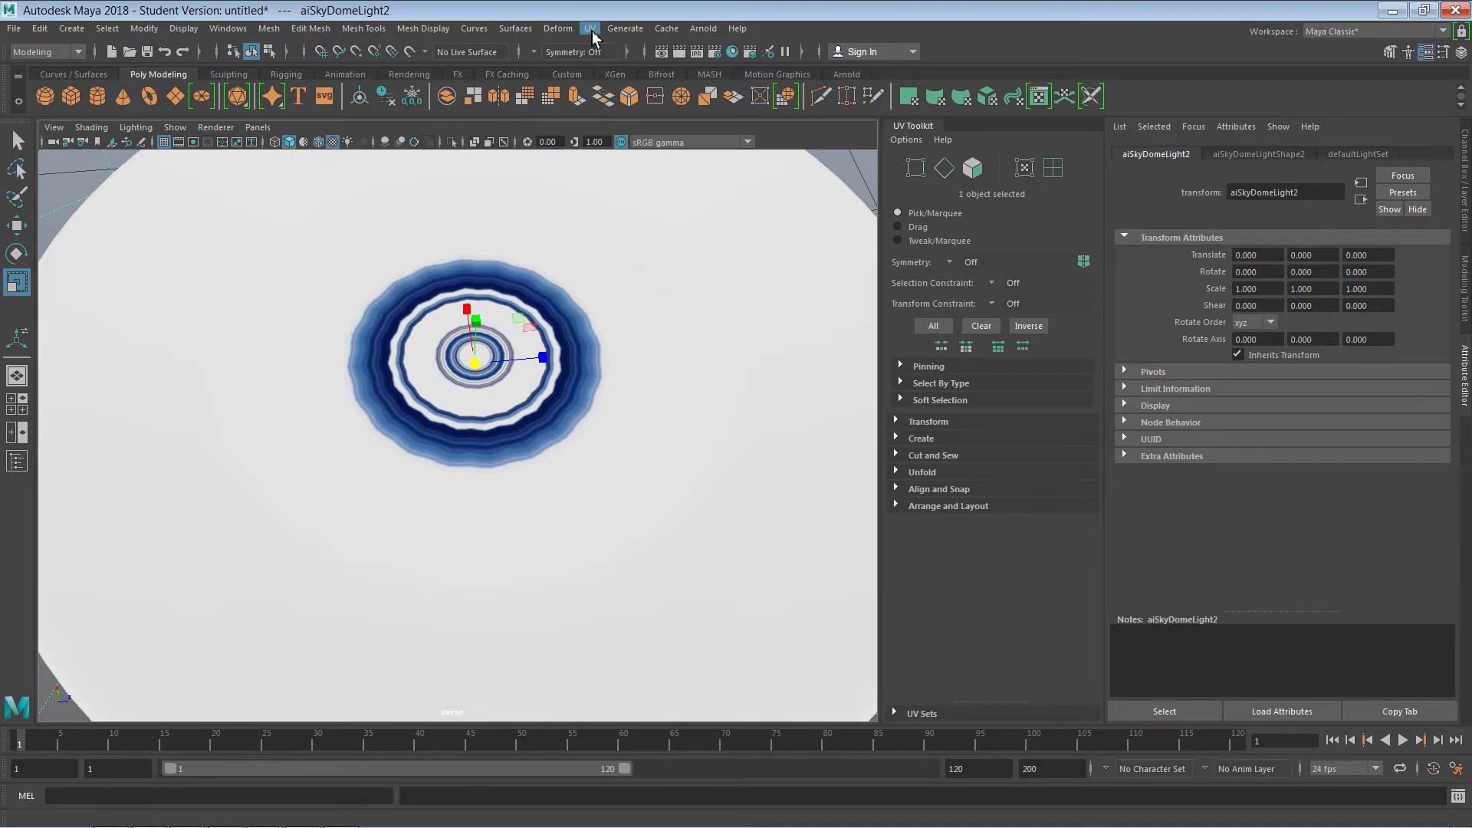
alt+drag(749, 466, 700, 440)
Step: Switch the plate to edge selection and select the full edge loop around the lower side of its outer rim
click(706, 422)
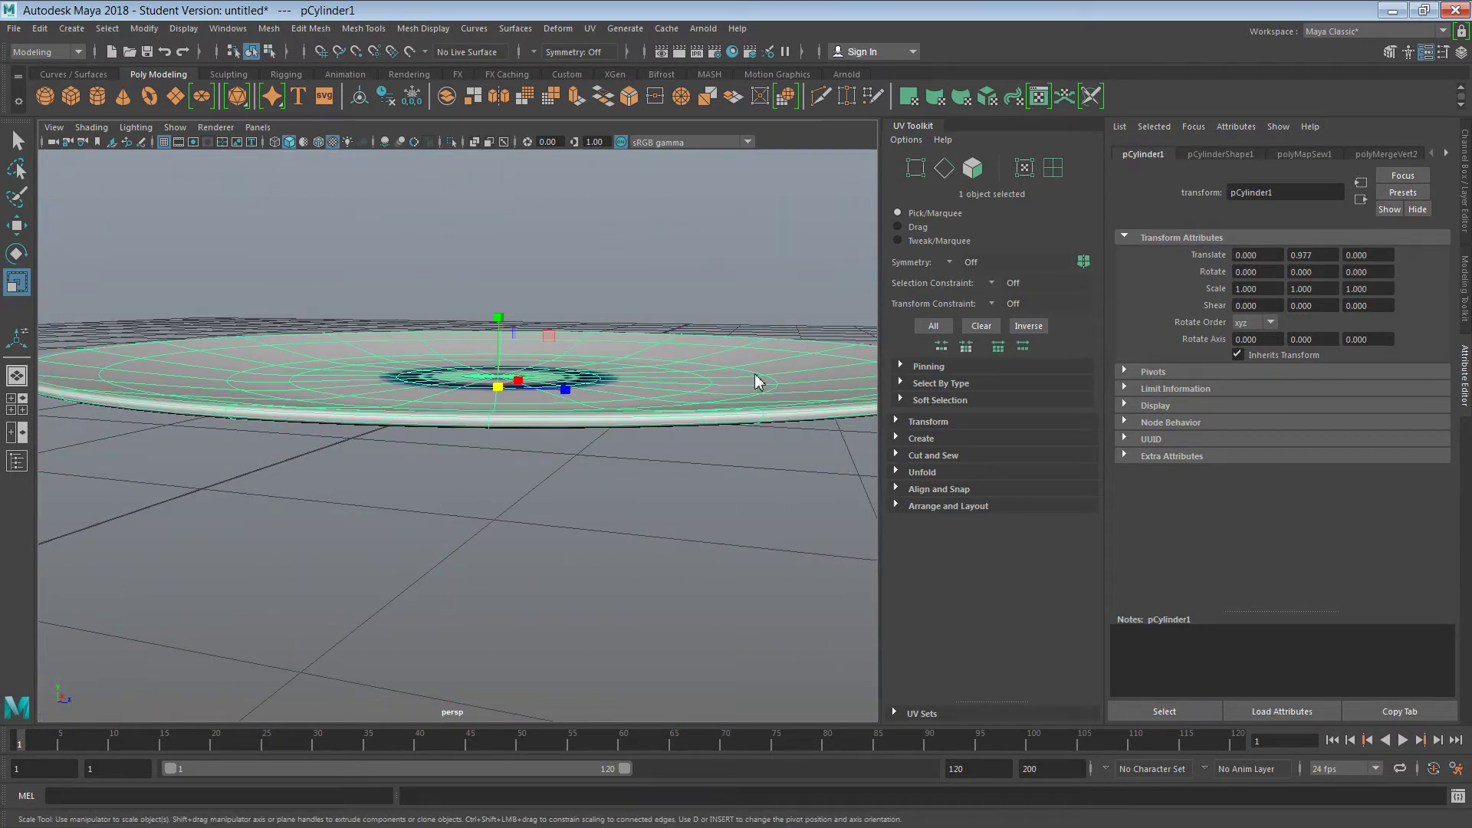
right_drag(713, 329, 713, 330)
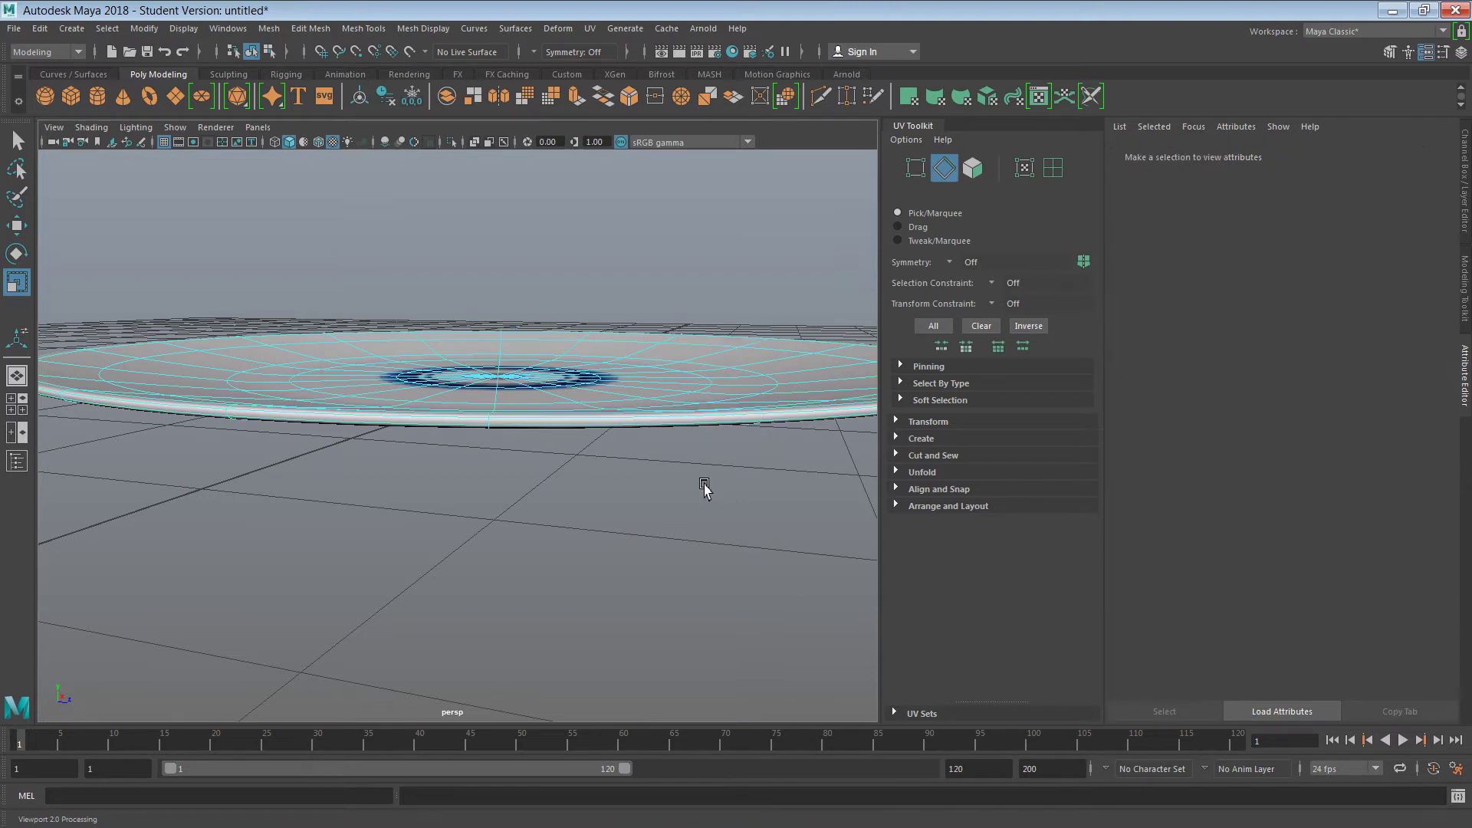
alt+drag(710, 493, 706, 528)
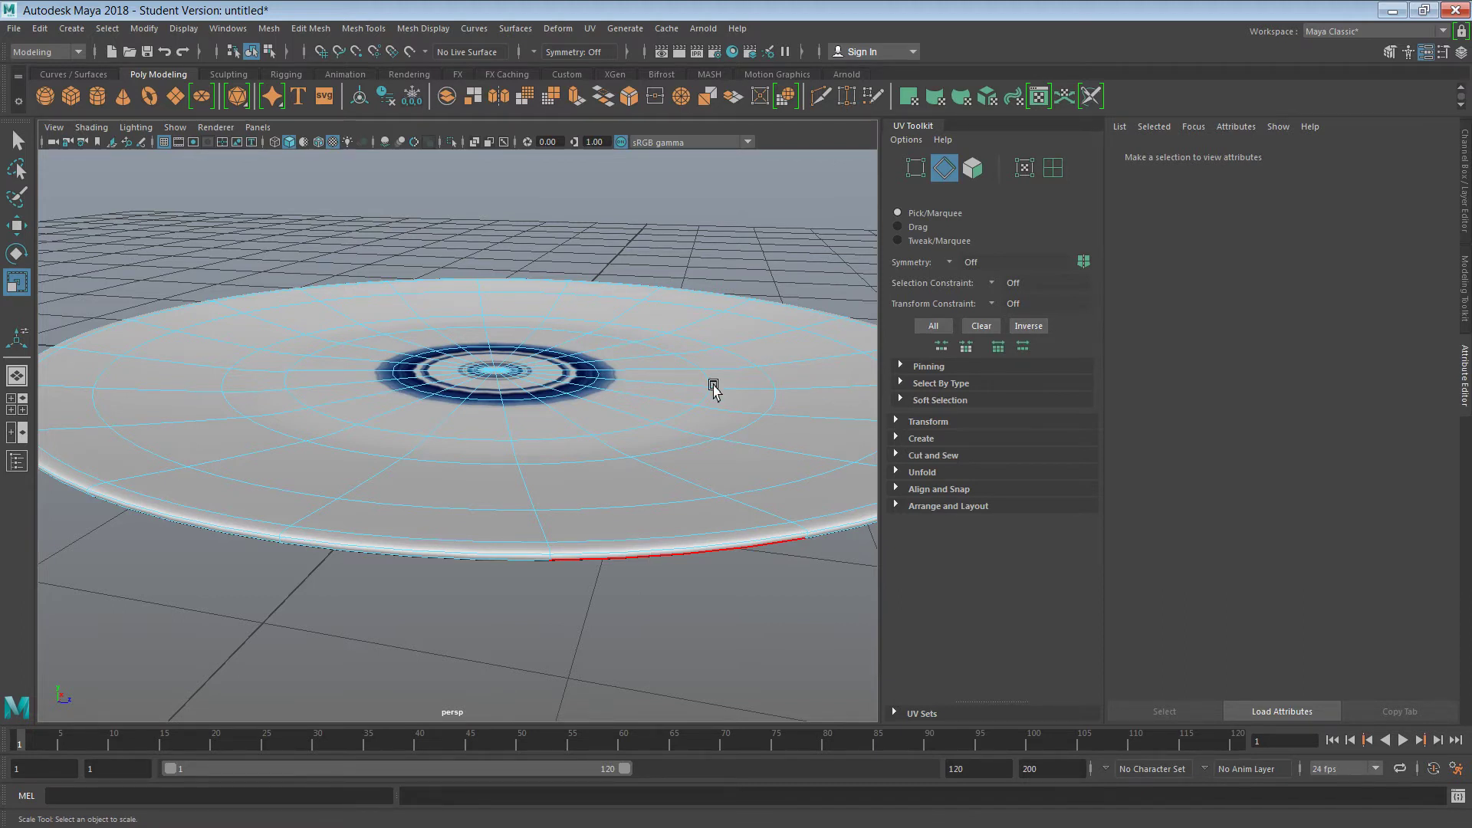
click(630, 556)
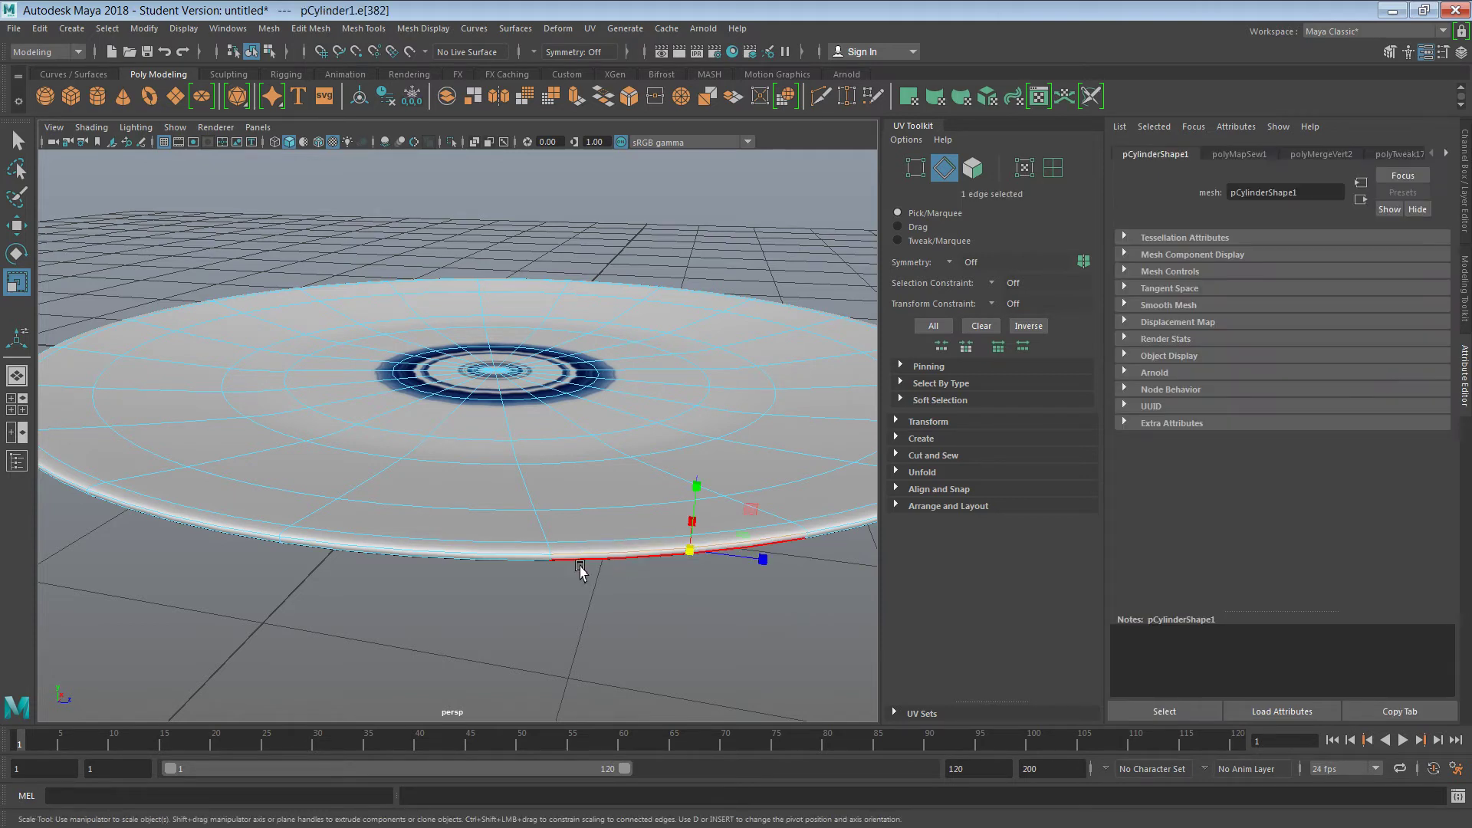
double_click(527, 557)
alt+drag(540, 586, 473, 574)
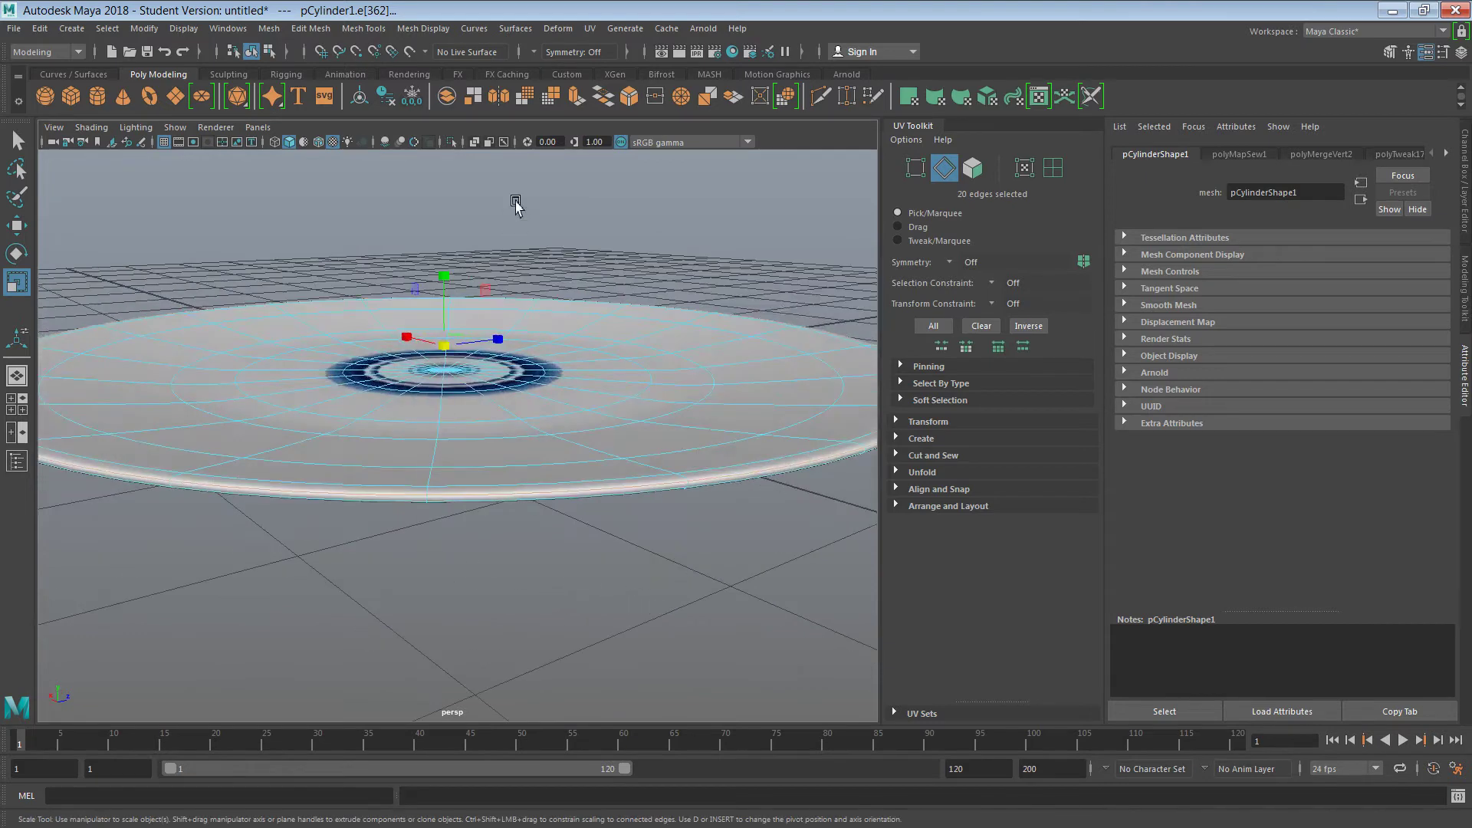
Step: Display the plate as an untextured wireframe and cut its UVs along the selected rim edge loop
click(319, 142)
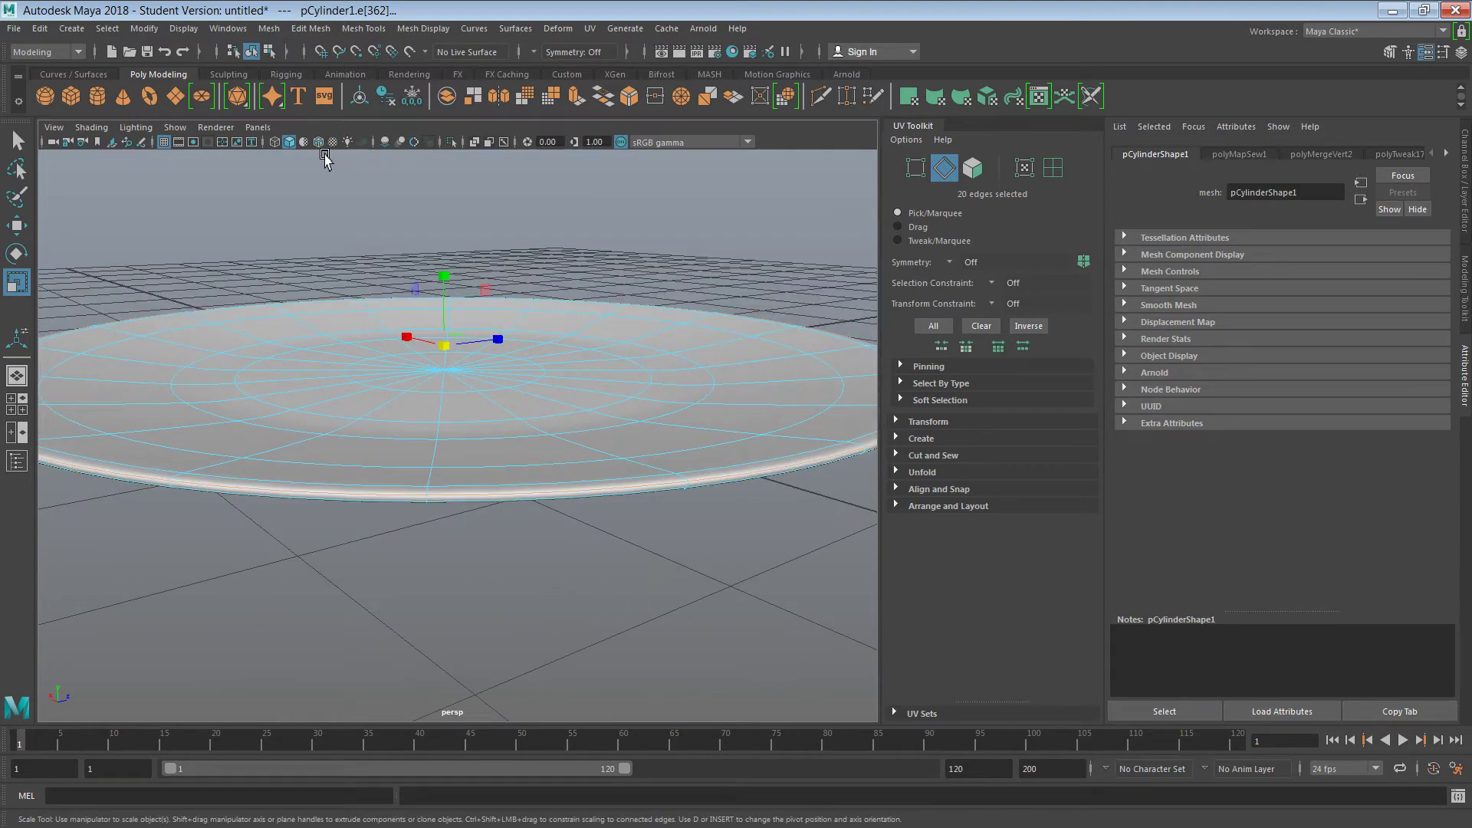
click(305, 145)
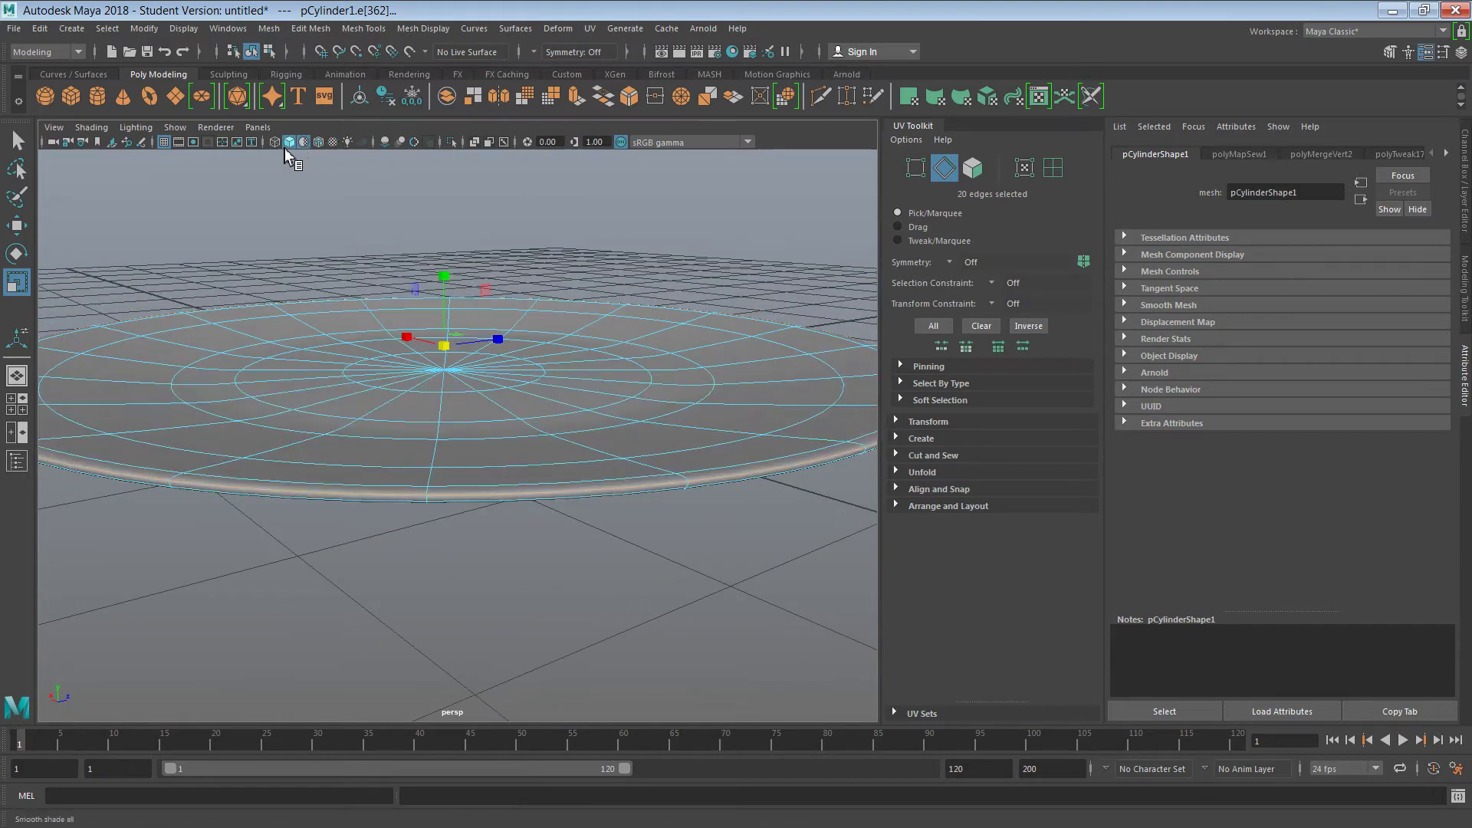
click(290, 145)
alt+drag(536, 608, 598, 621)
alt+drag(697, 549, 634, 453)
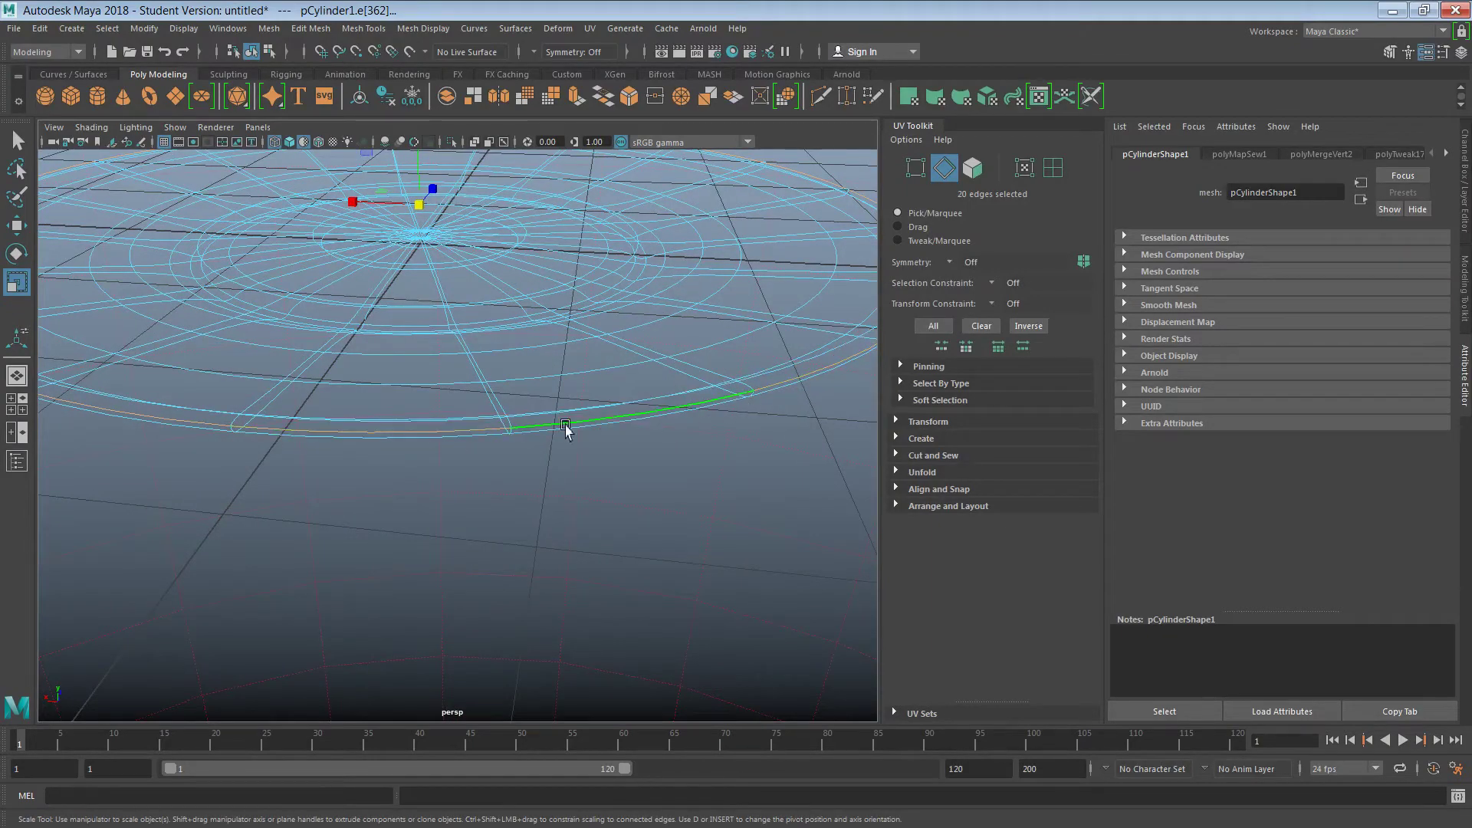
alt+drag(559, 450, 650, 443)
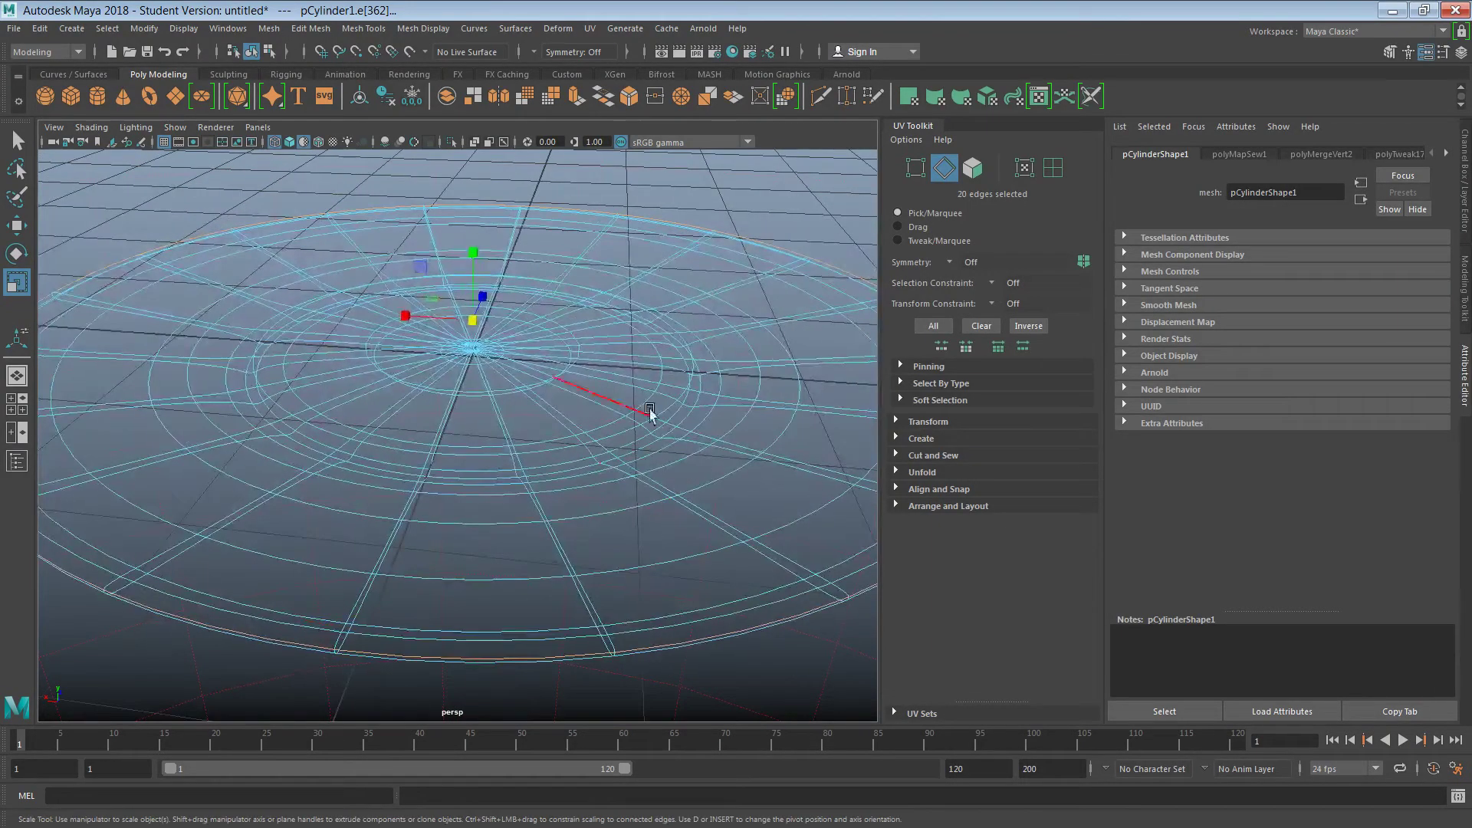
click(589, 29)
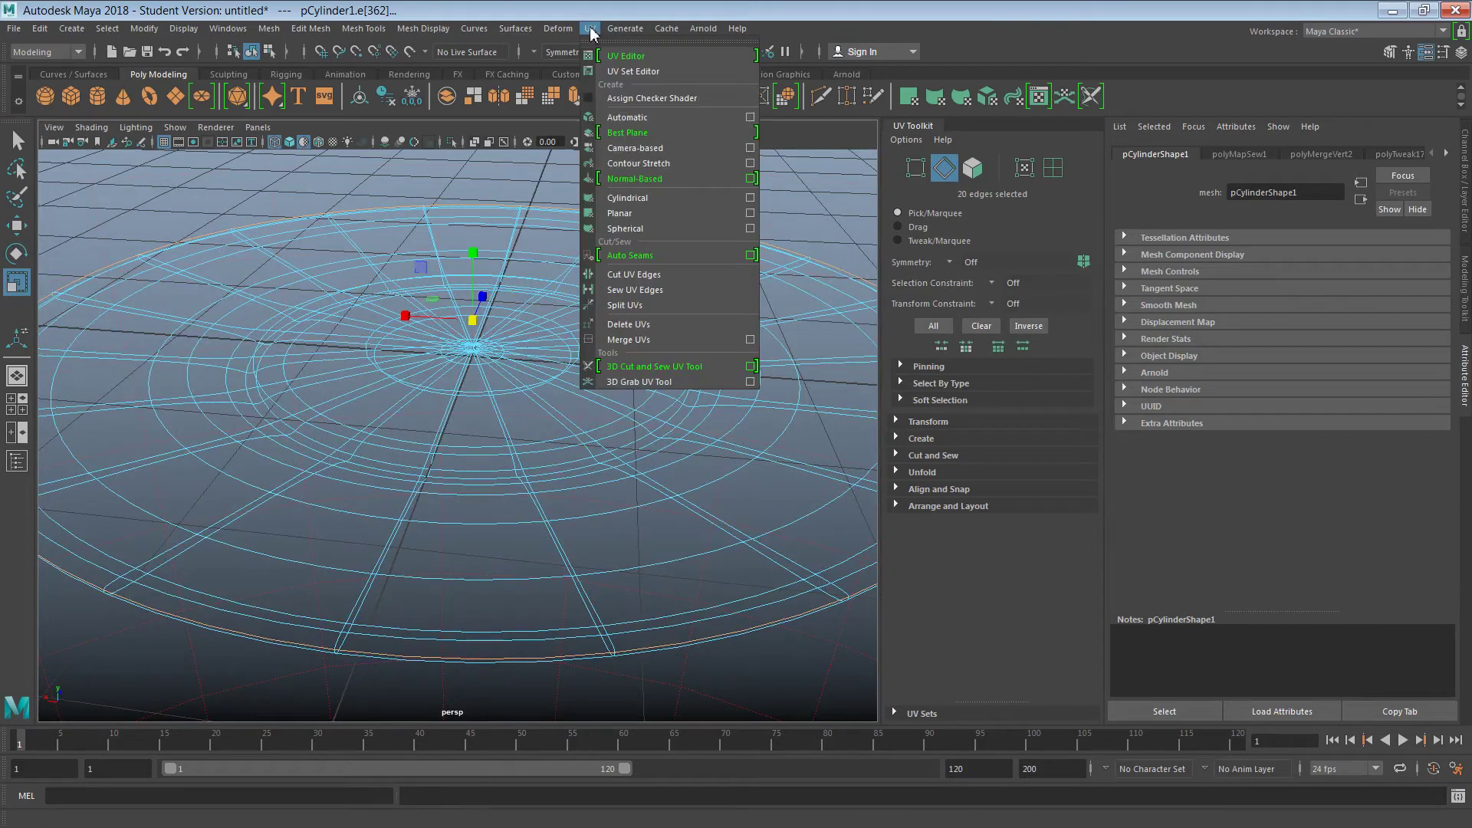
click(671, 282)
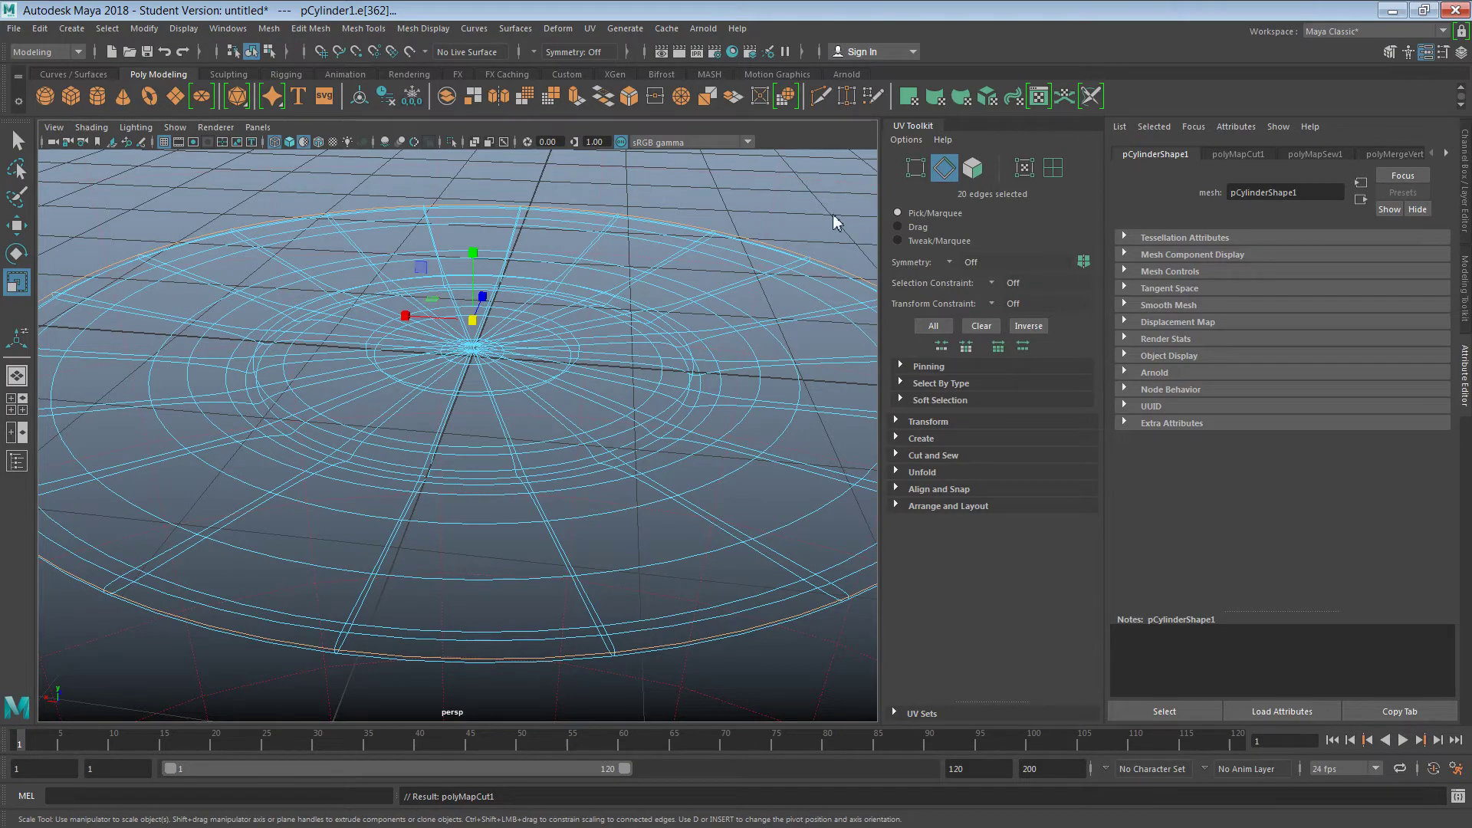
Step: Select both UV shells of the plate and open them in the UV Editor, with its window moved clear of the plate
click(567, 446)
alt+drag(582, 563, 559, 519)
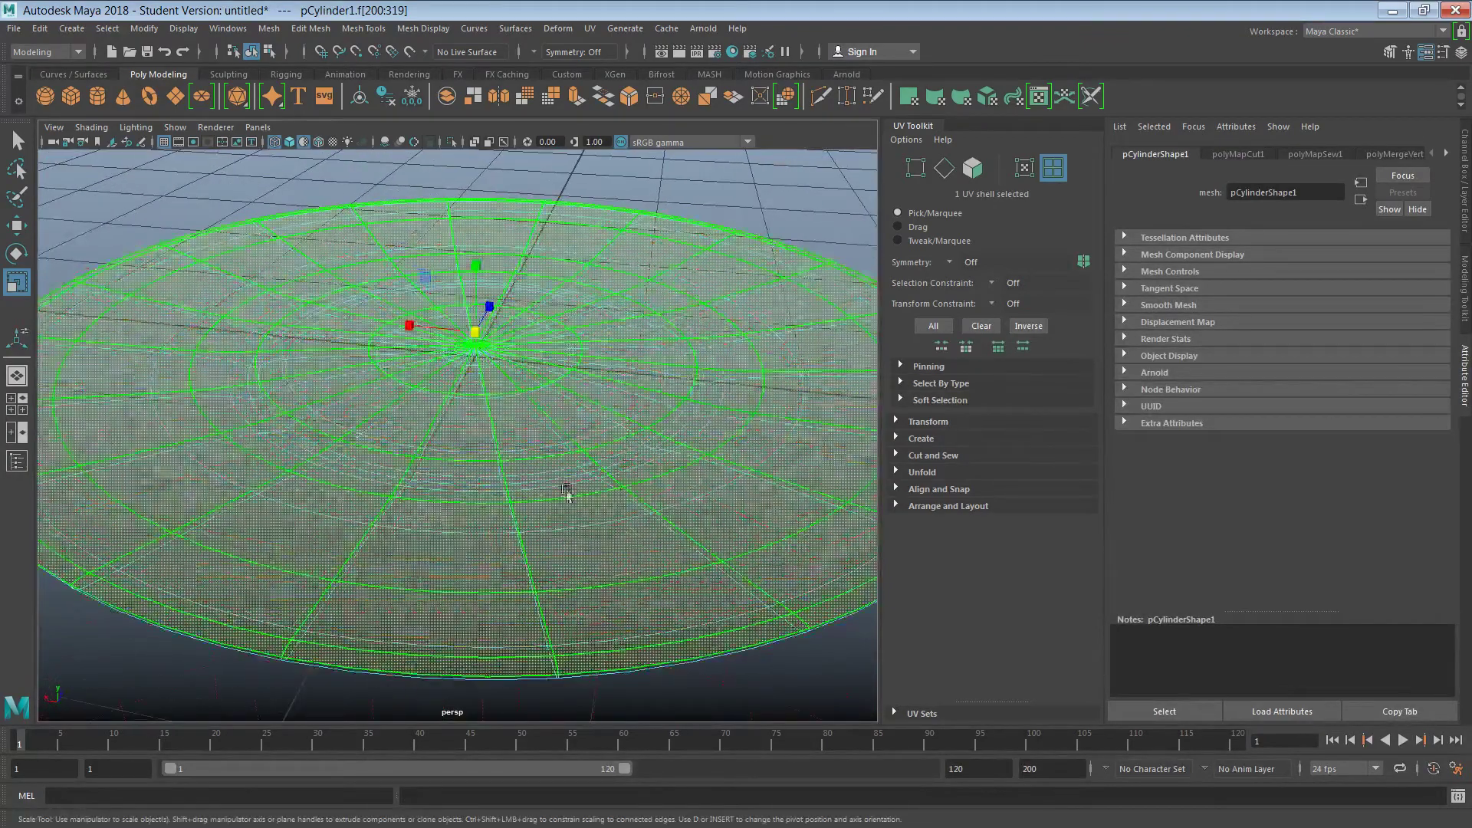
shift+click(332, 677)
click(590, 28)
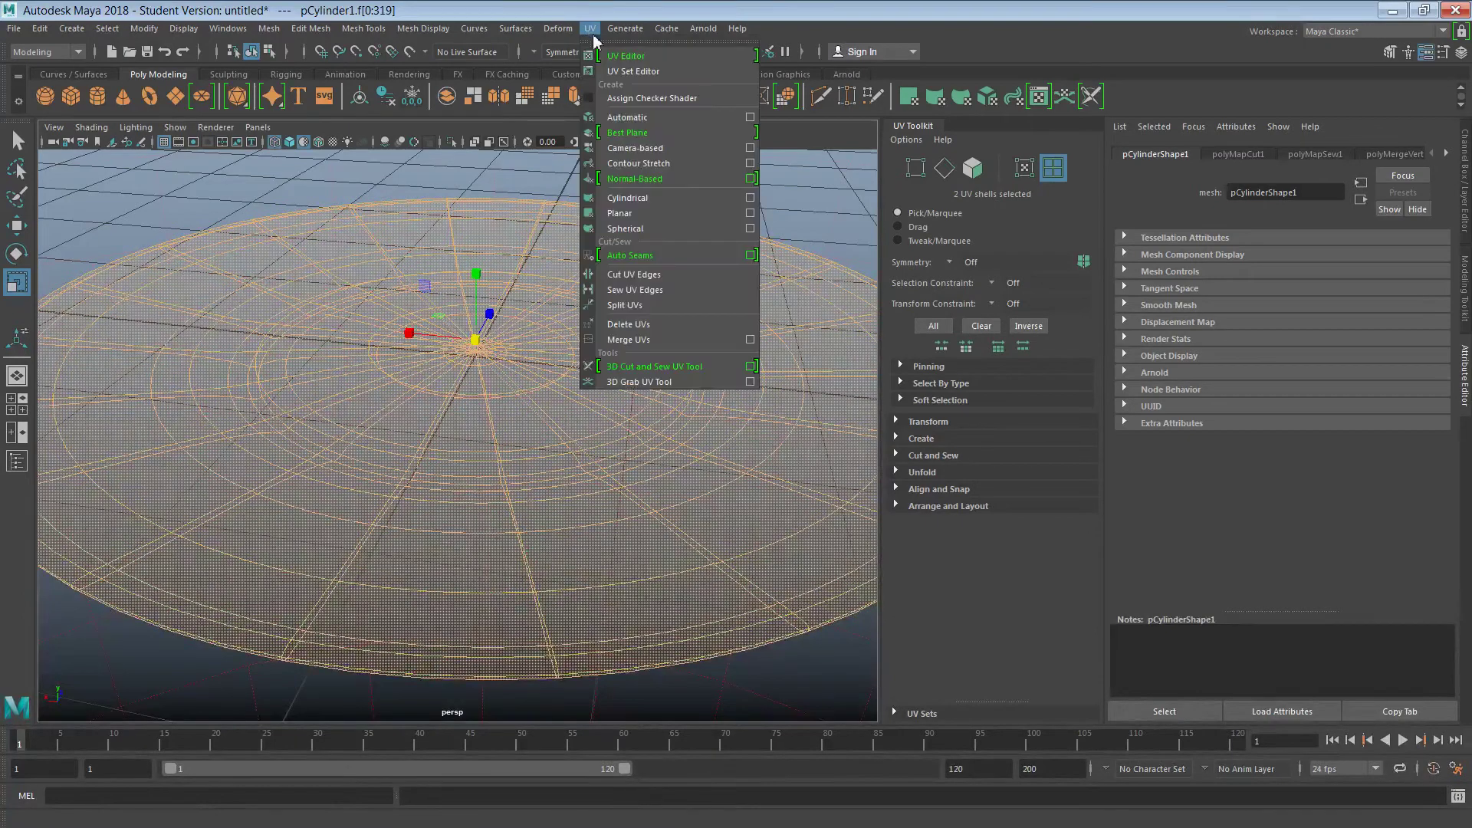
click(624, 73)
click(677, 292)
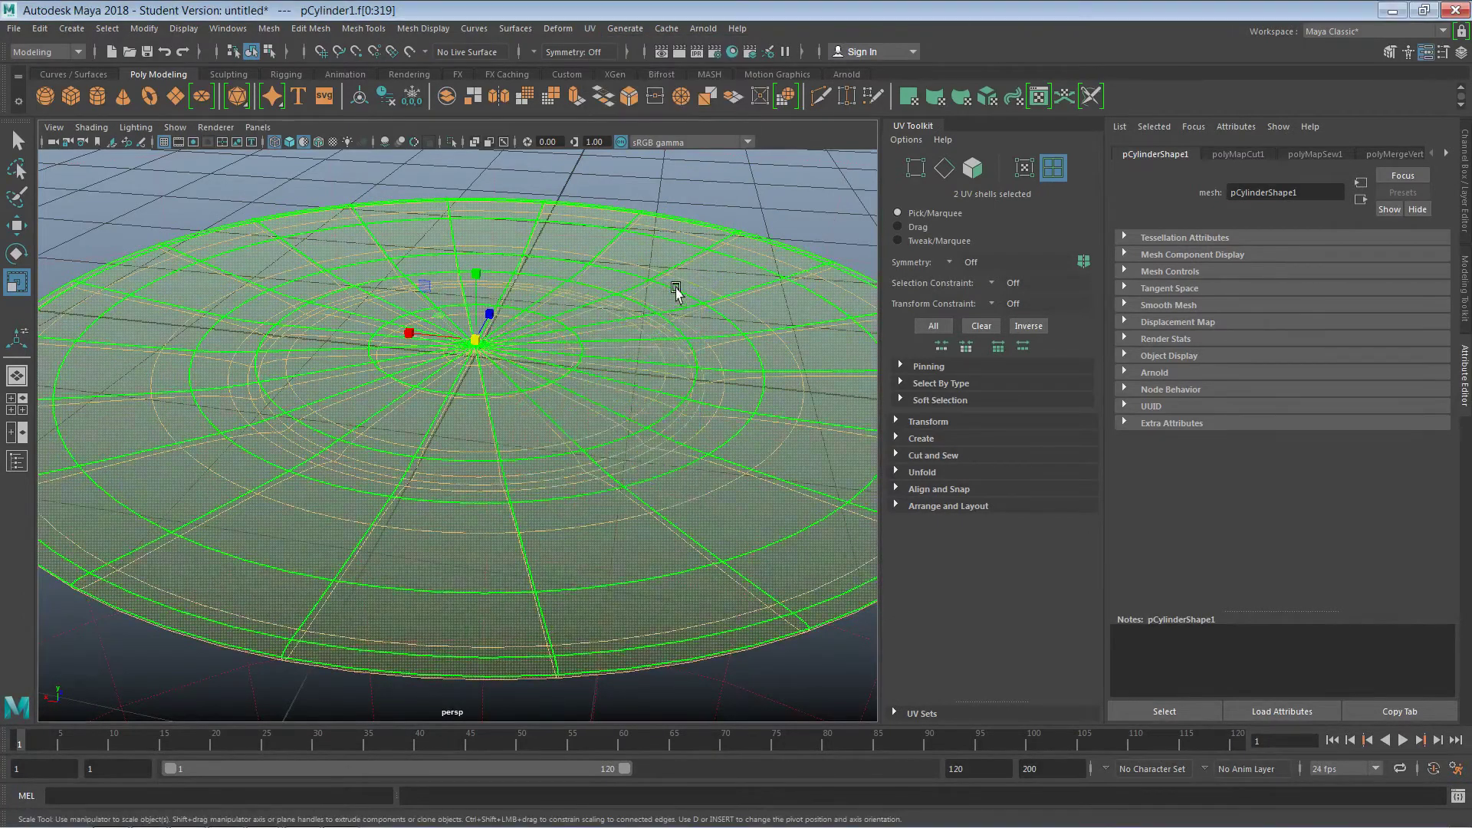
click(589, 28)
click(623, 58)
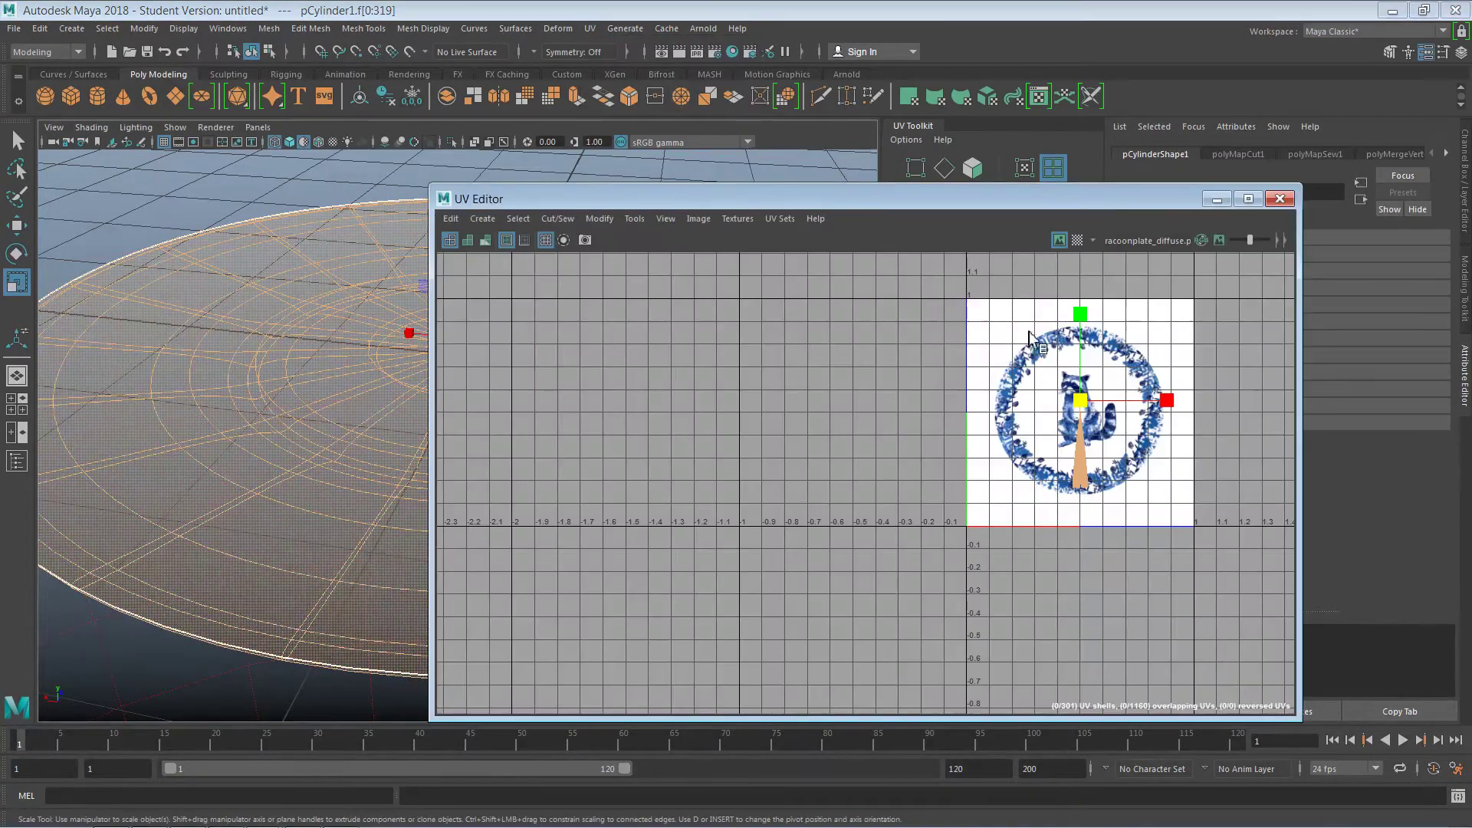
drag(779, 201, 938, 247)
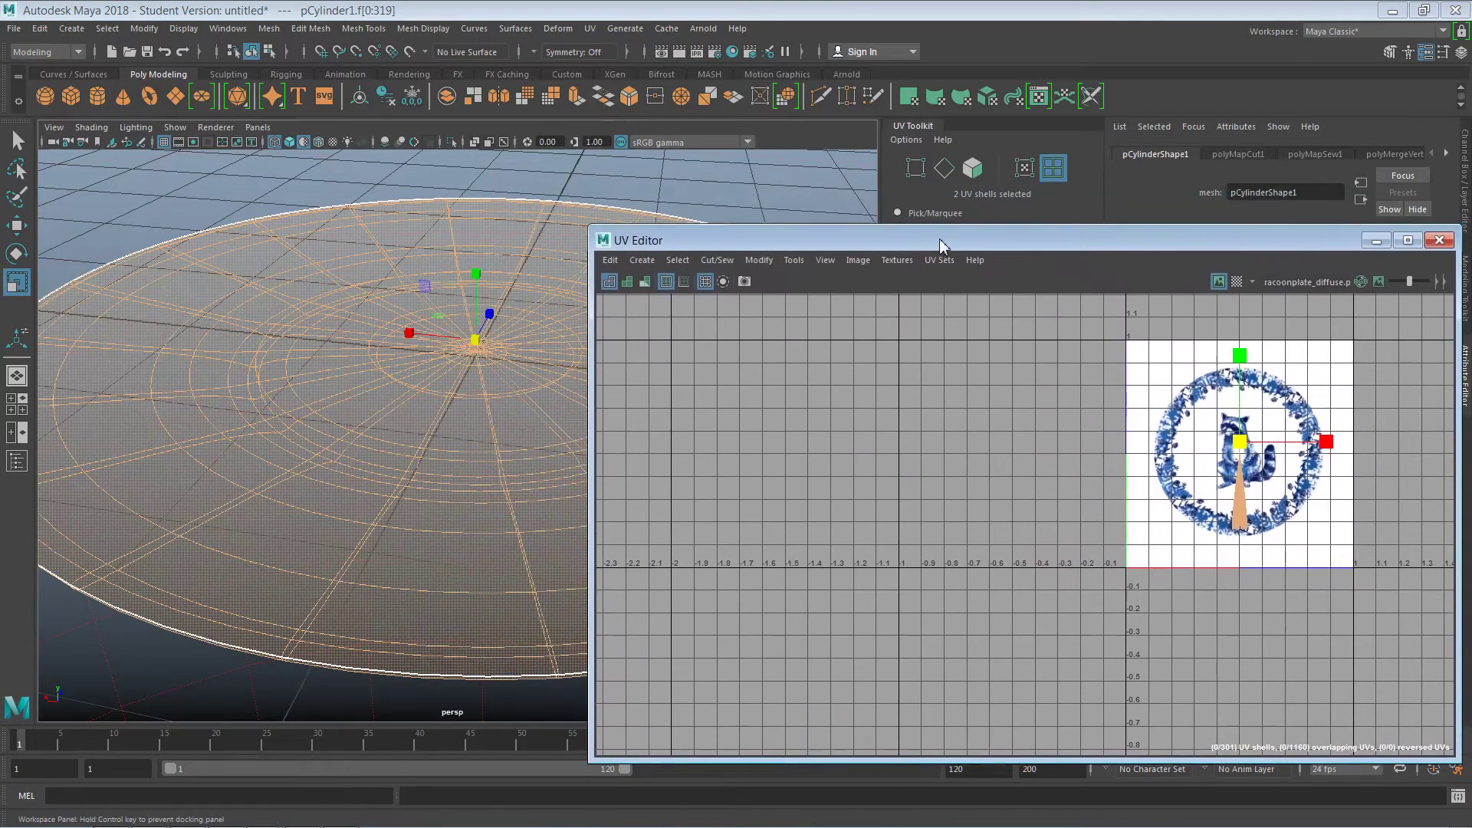
Step: Select only one of the plate's two UV shells and activate the Unfold brush
click(470, 302)
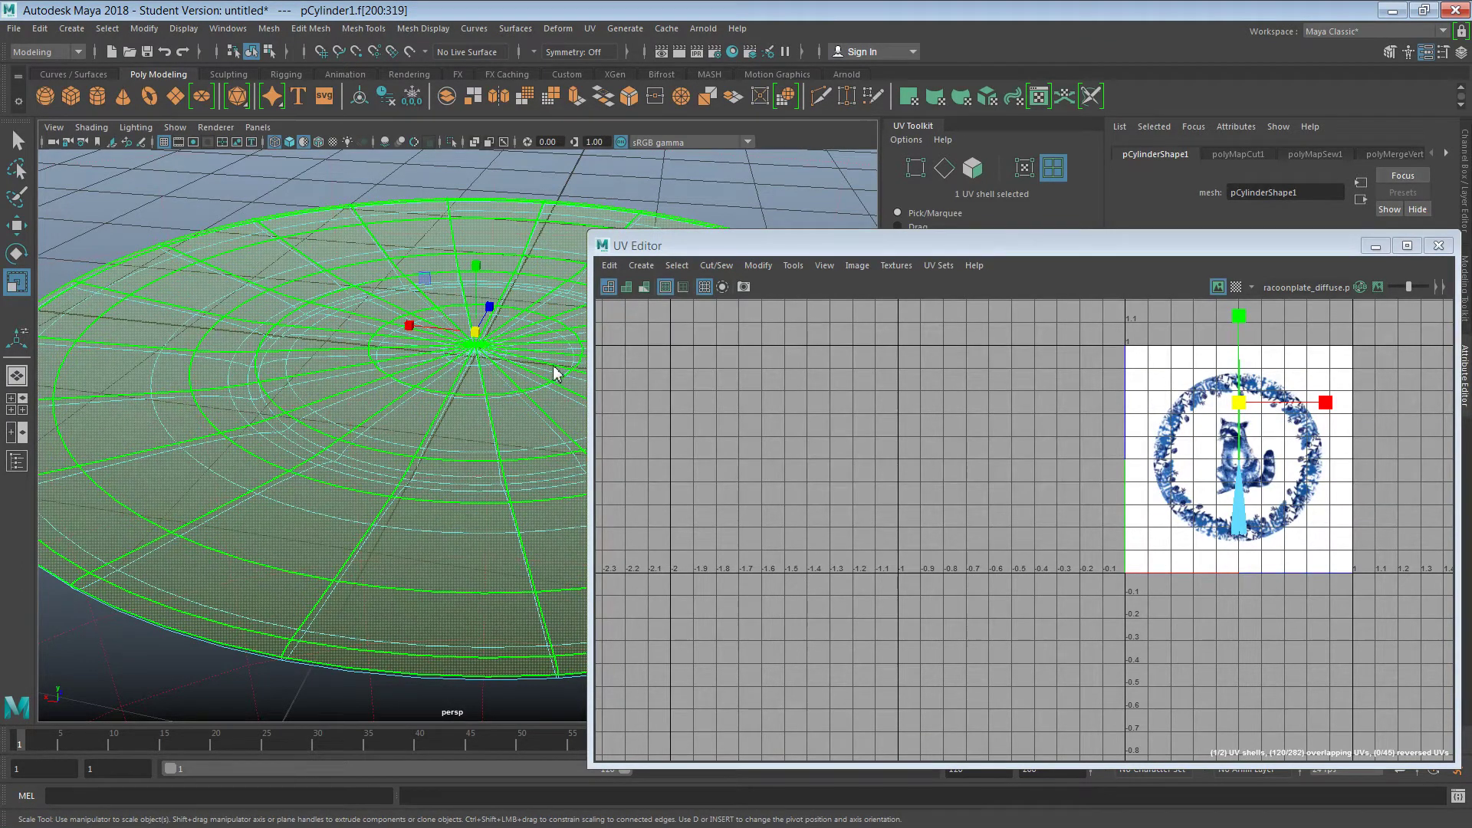
key(F12)
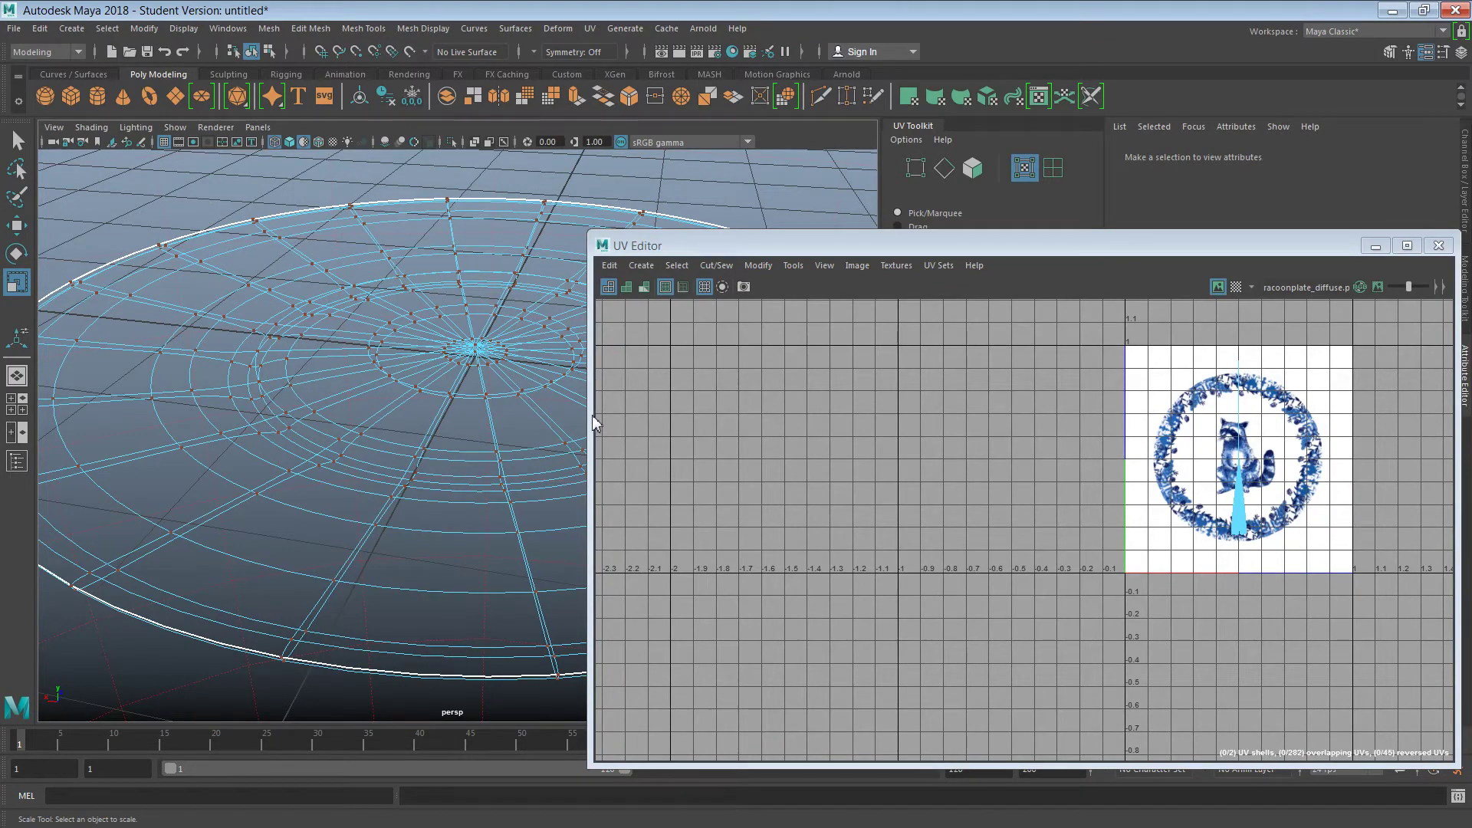
key(F12)
click(502, 456)
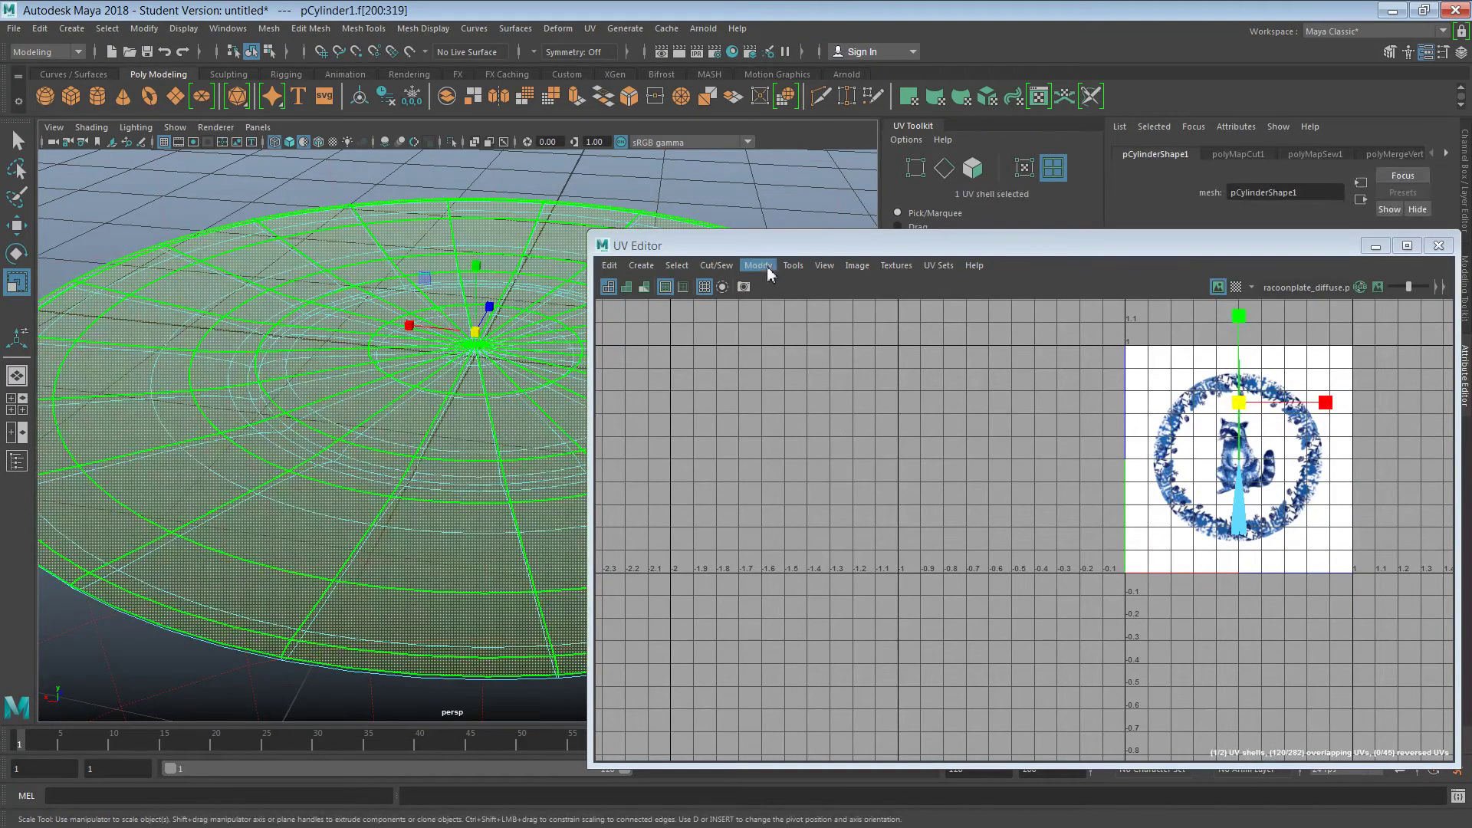
click(897, 265)
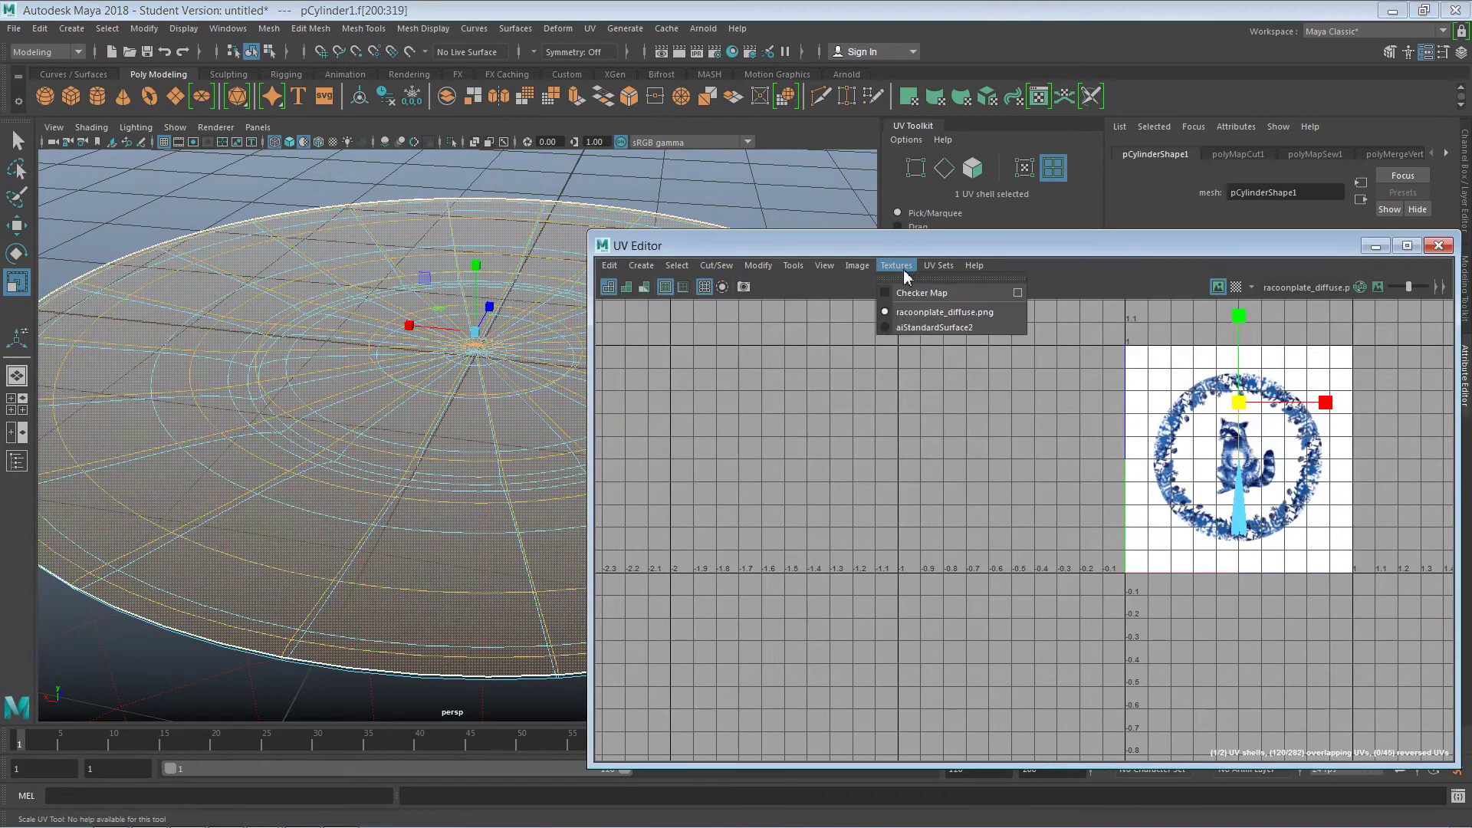
mouse_move(832, 274)
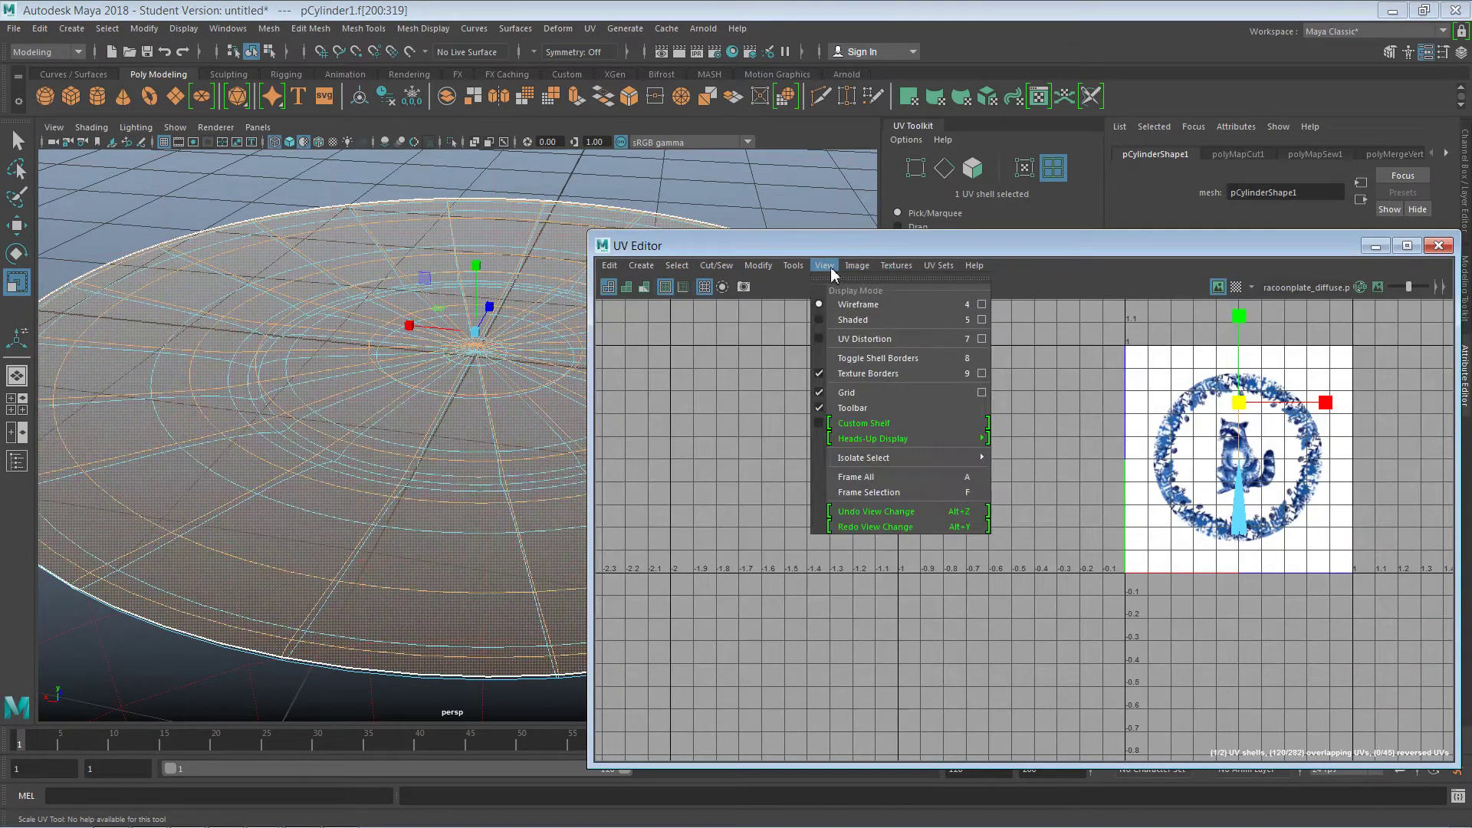
click(792, 266)
click(792, 266)
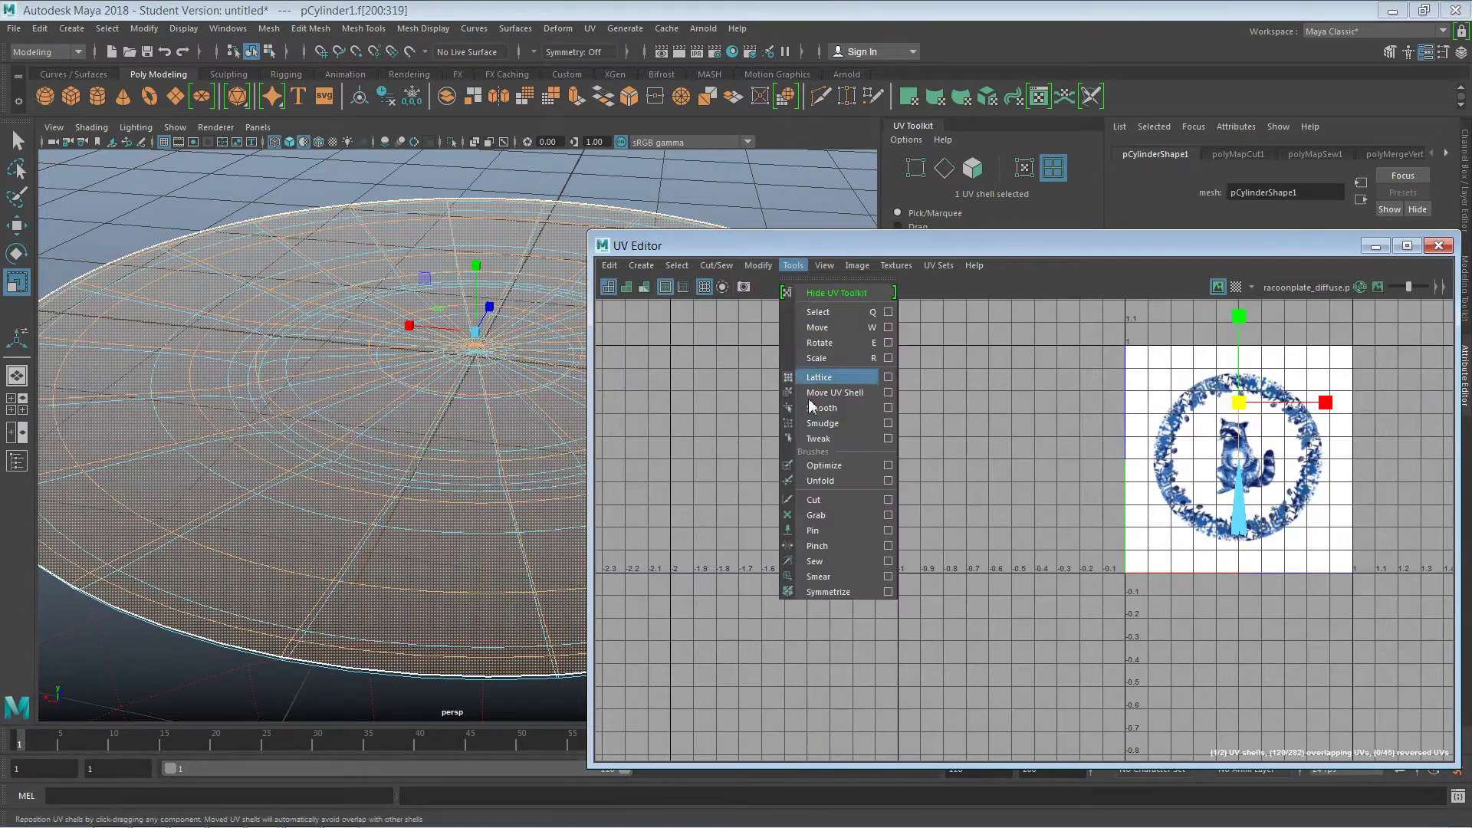
click(819, 482)
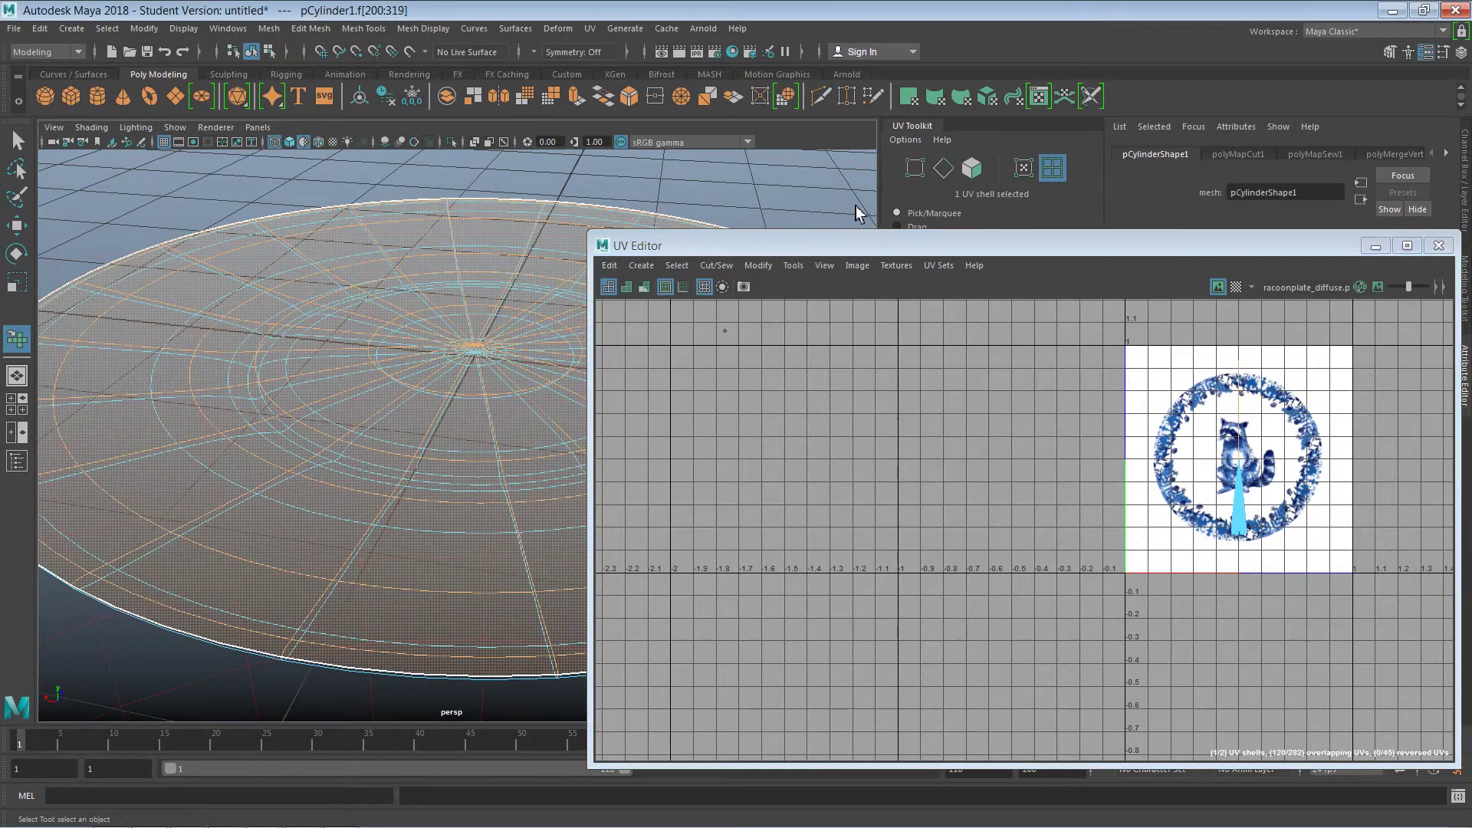
Step: Select both UV shells of the plate and try the Unfold and Optimize brushes on them
click(444, 184)
drag(149, 195, 558, 695)
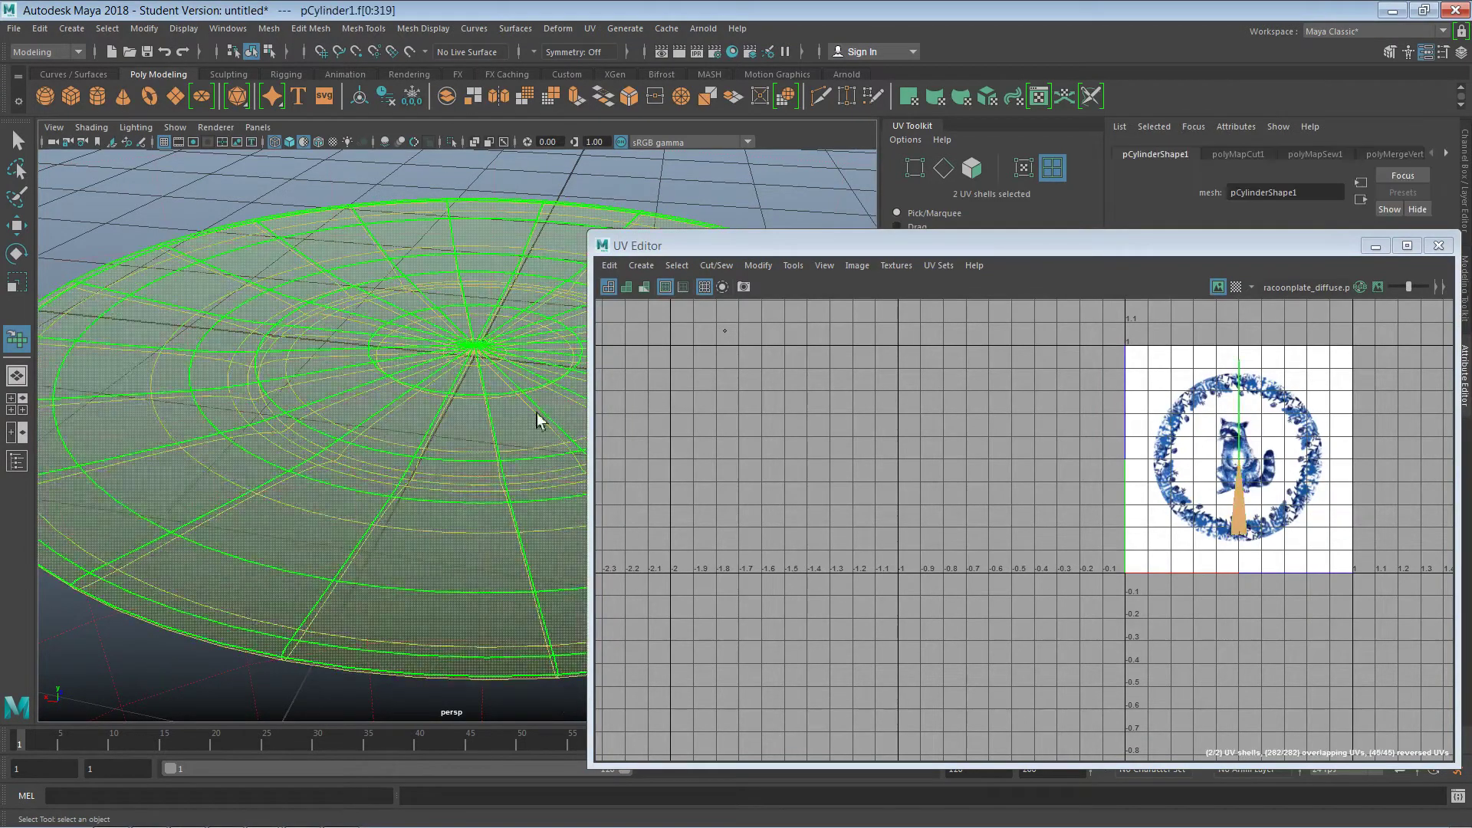
click(589, 28)
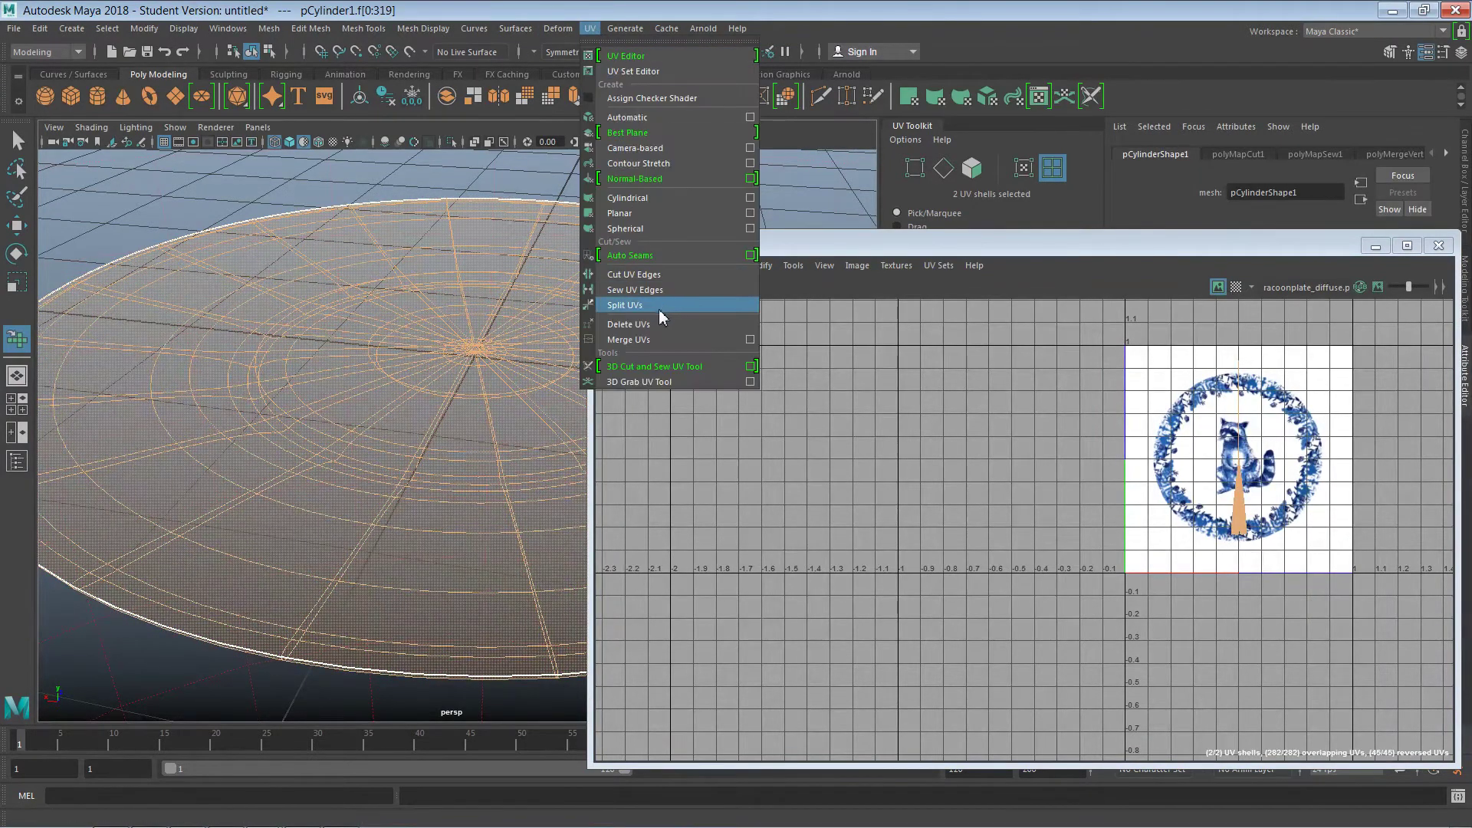
click(838, 287)
click(792, 265)
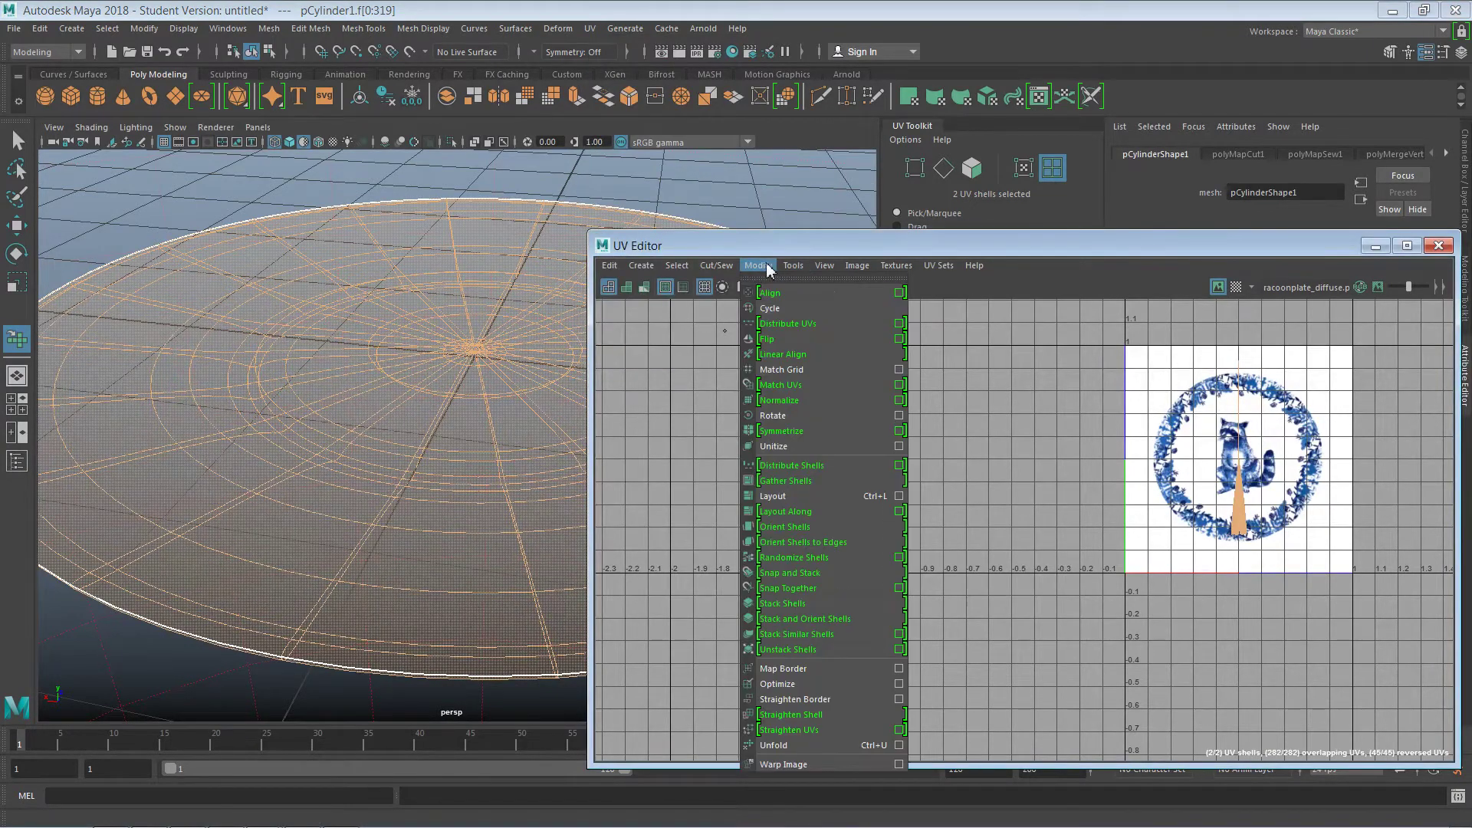
mouse_move(854, 268)
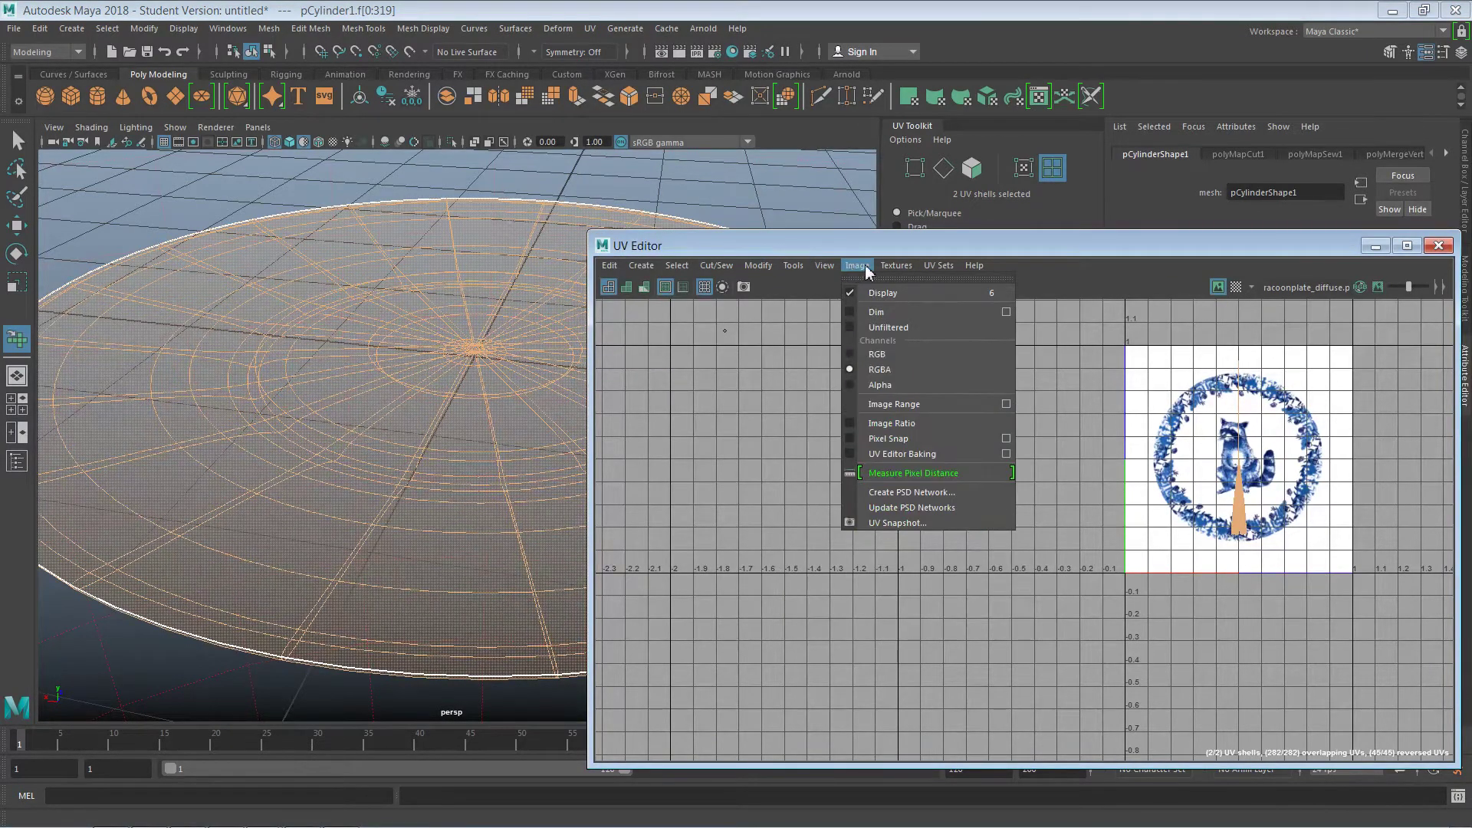
mouse_move(805, 270)
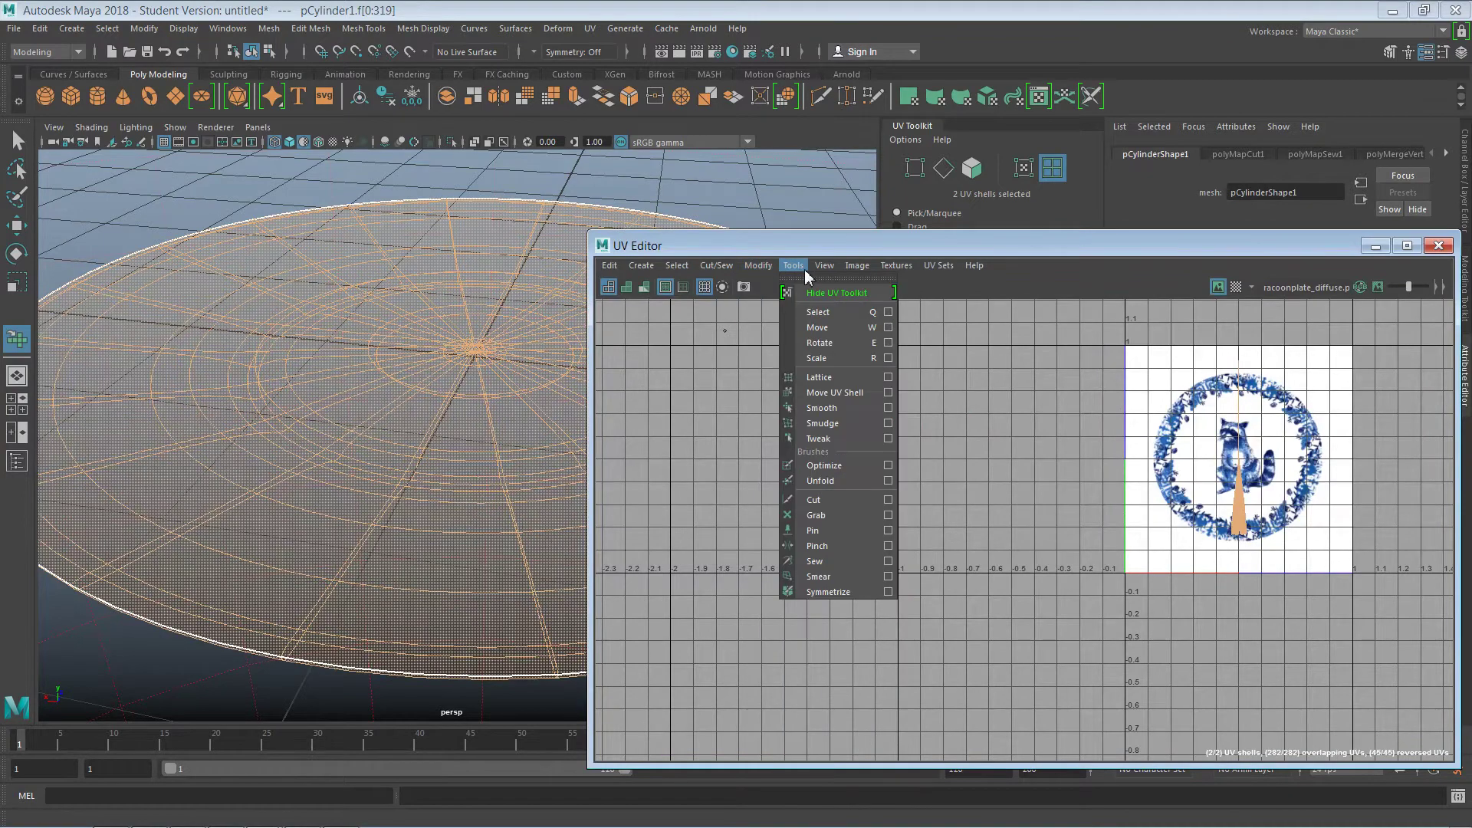
click(834, 481)
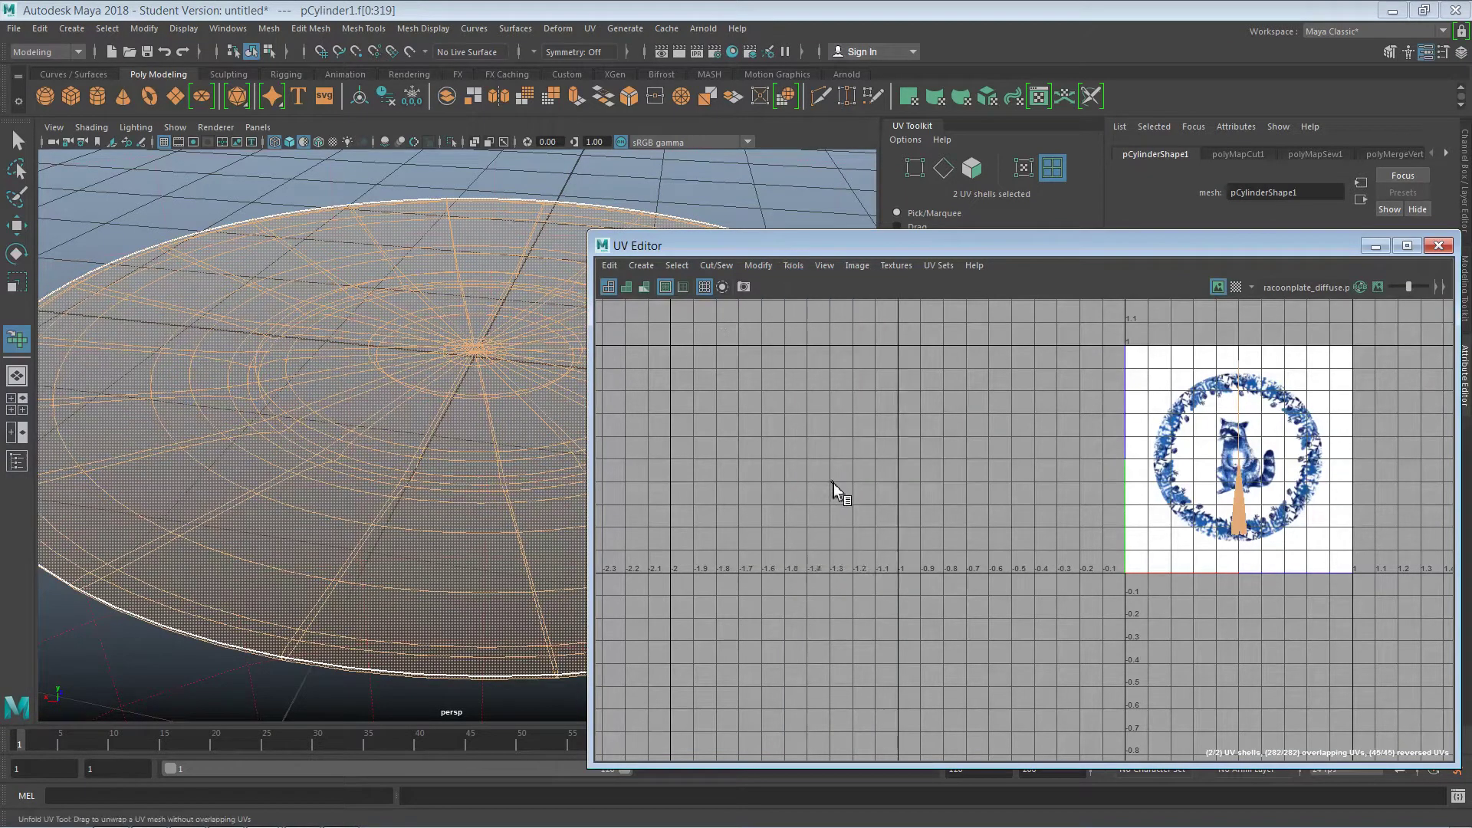
click(793, 265)
click(836, 467)
click(792, 265)
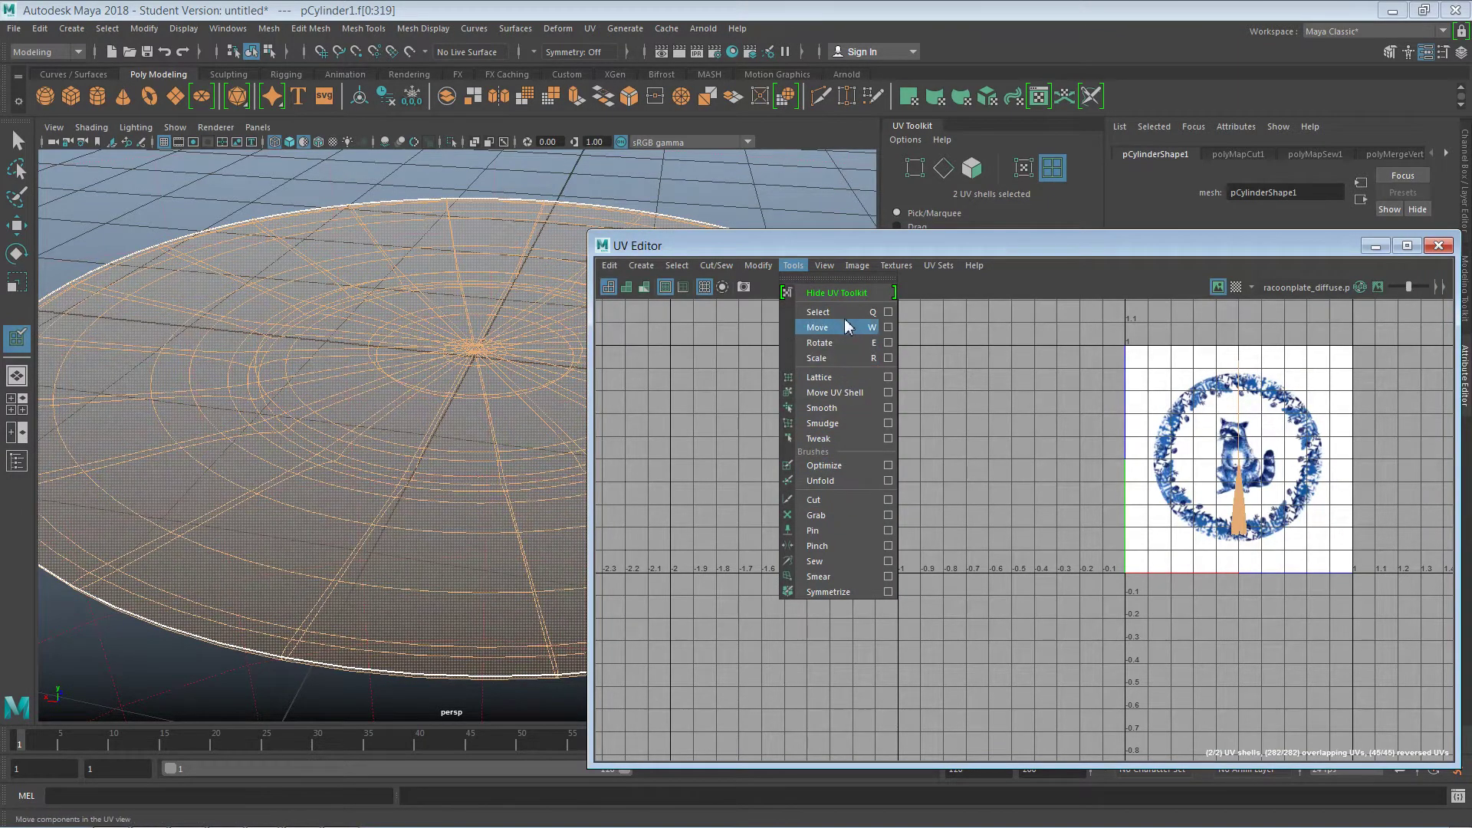
Step: Apply an automatic UV projection to the plate and select its circular shells one at a time
mouse_move(826, 271)
mouse_move(632, 265)
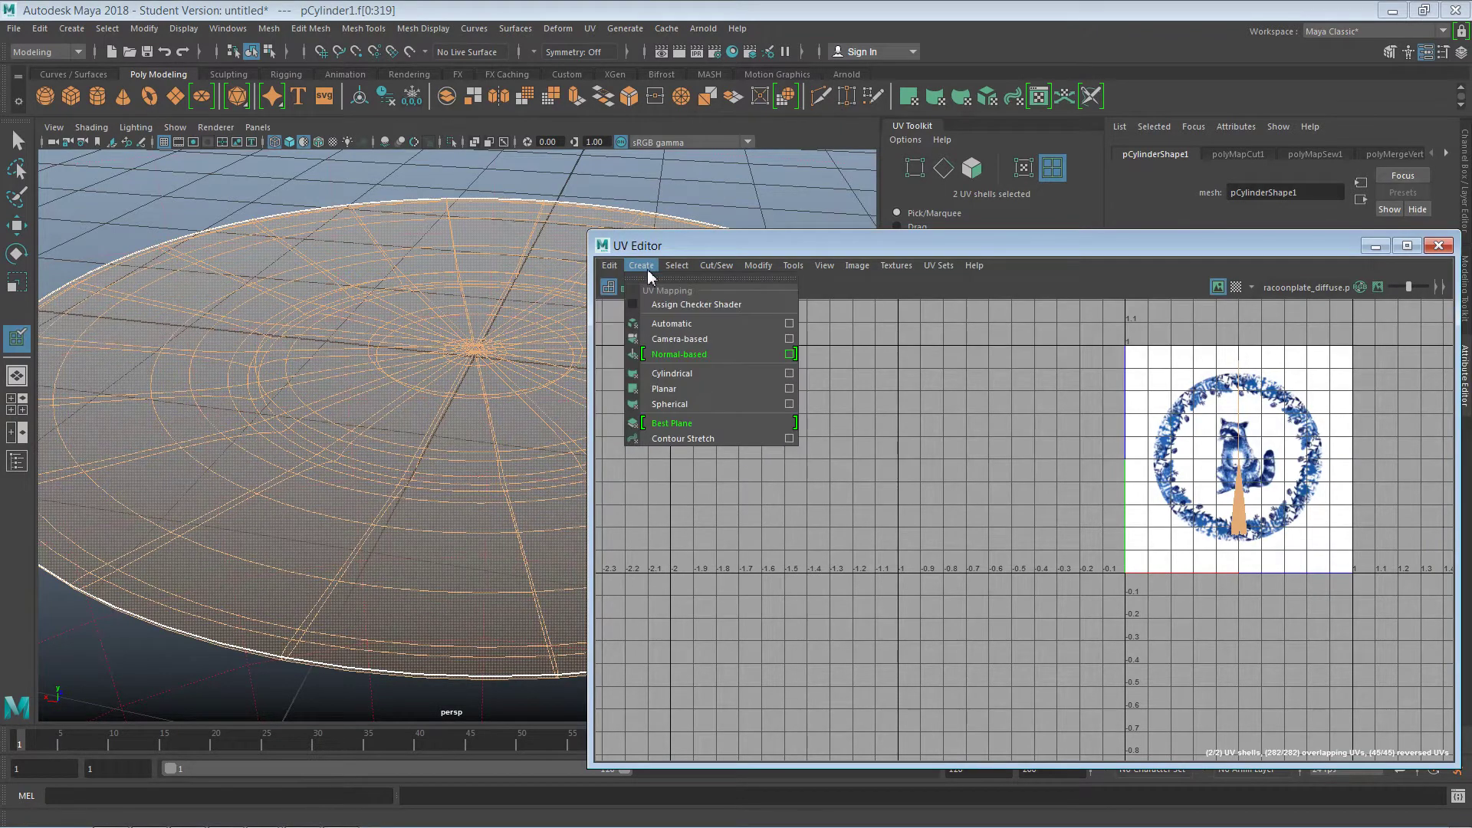
click(675, 324)
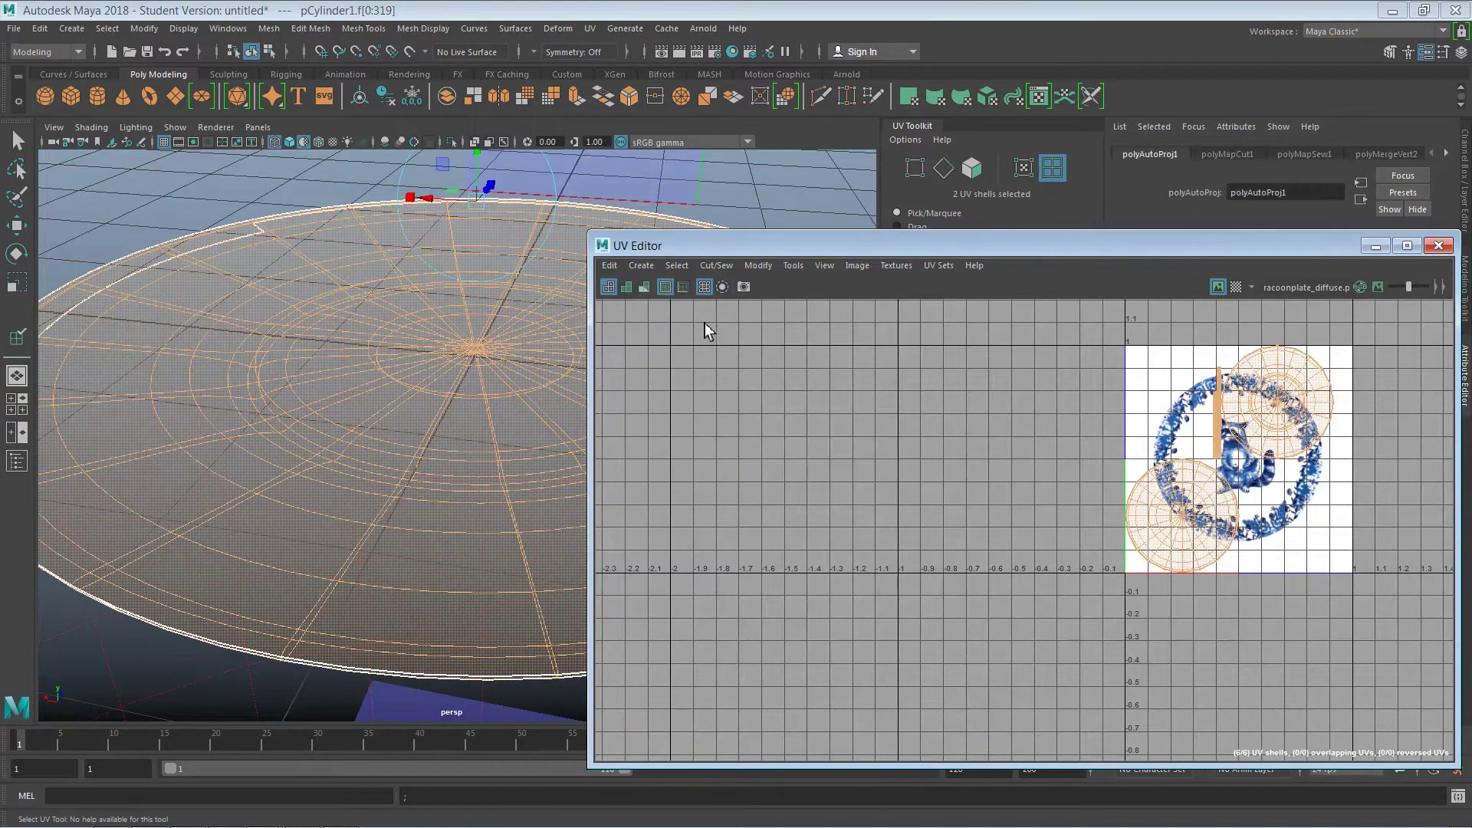
click(948, 471)
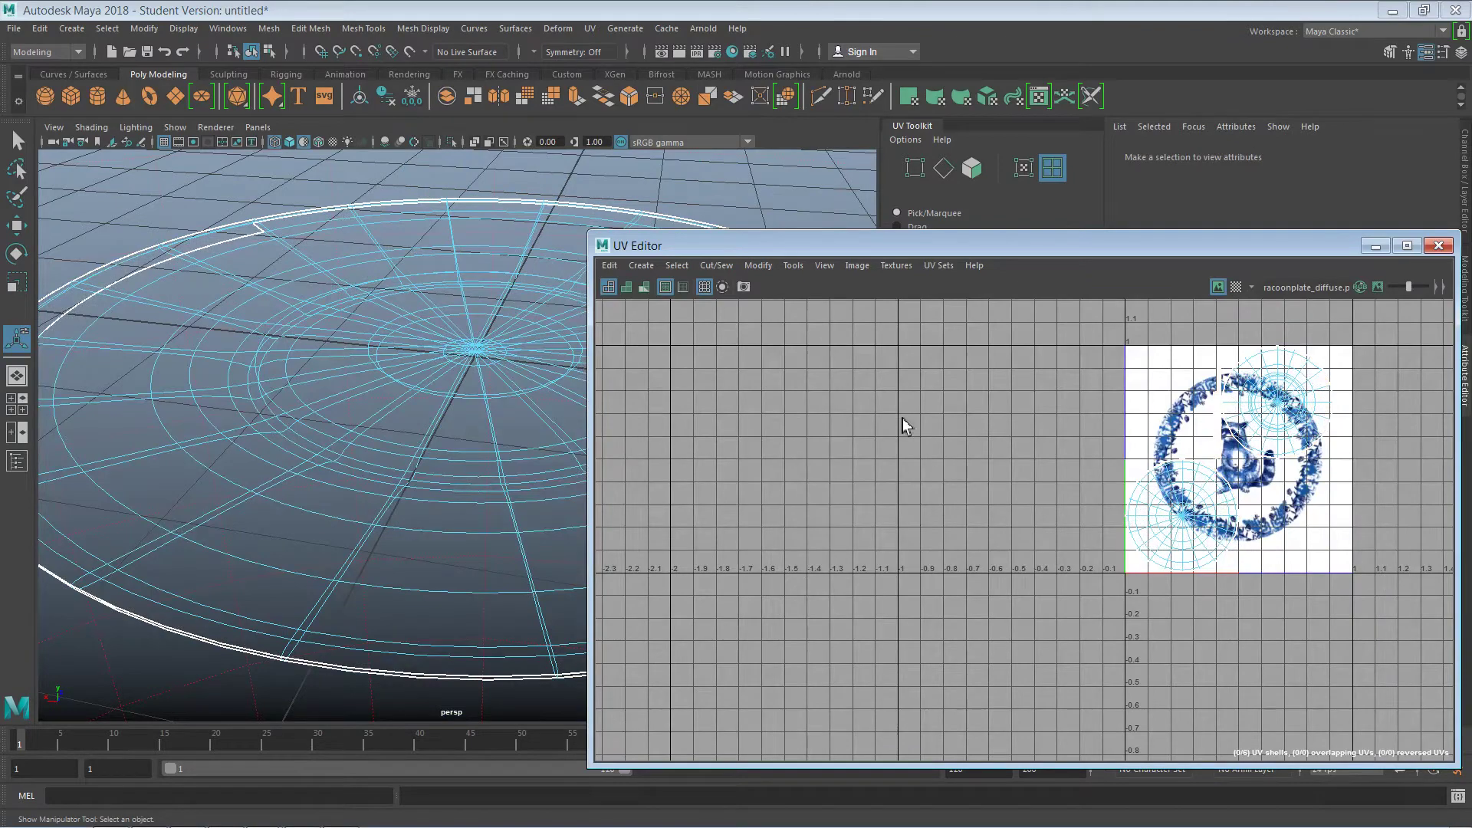
click(1171, 496)
click(1009, 455)
click(1260, 400)
Step: Undo the shell selections and the automatic UV projection
key(ctrl+z)
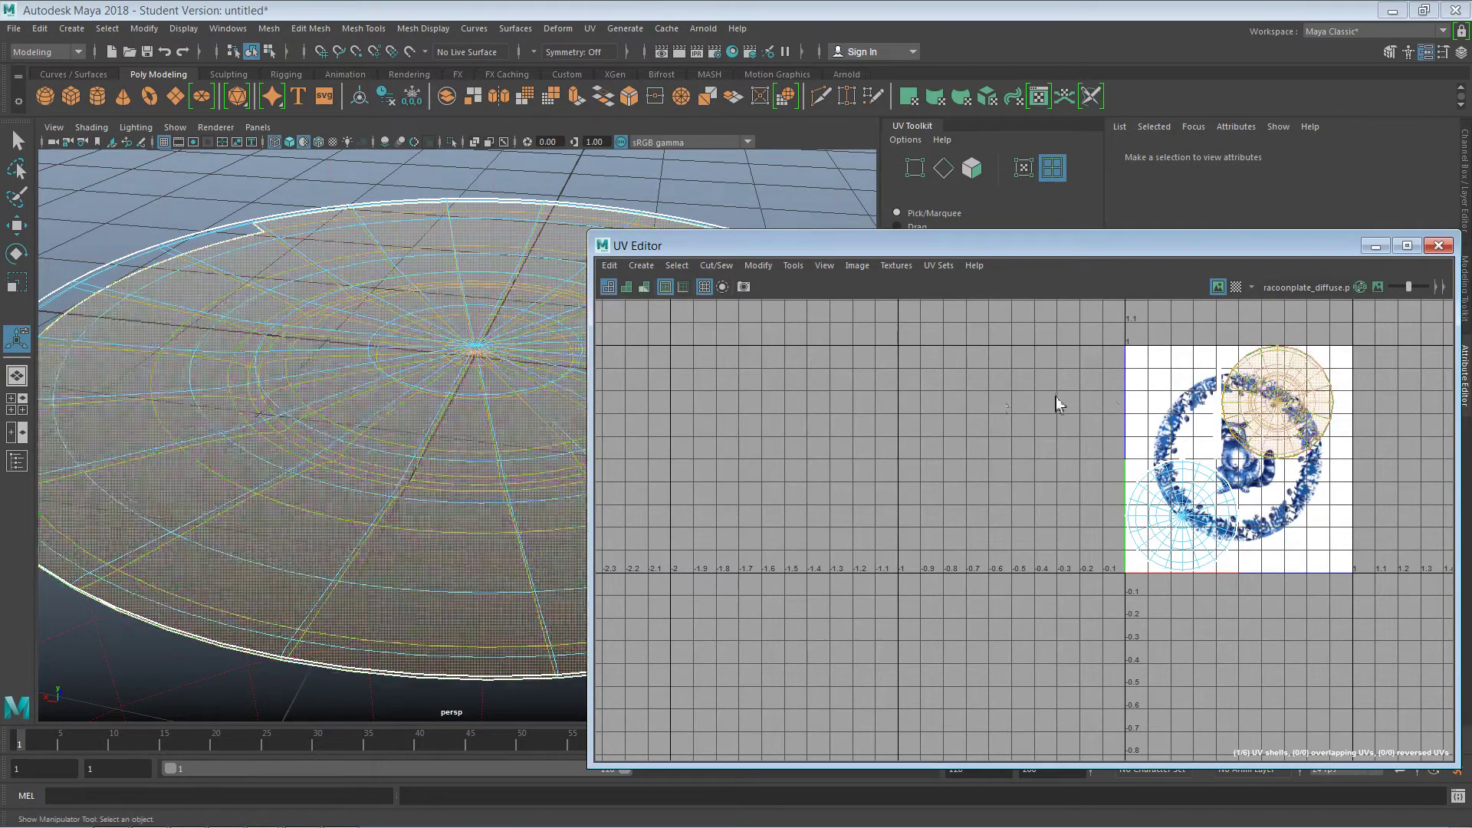
key(ctrl+z)
key(ctrl+z)
key(ctrl+z)
key(ctrl+z)
key(ctrl+z)
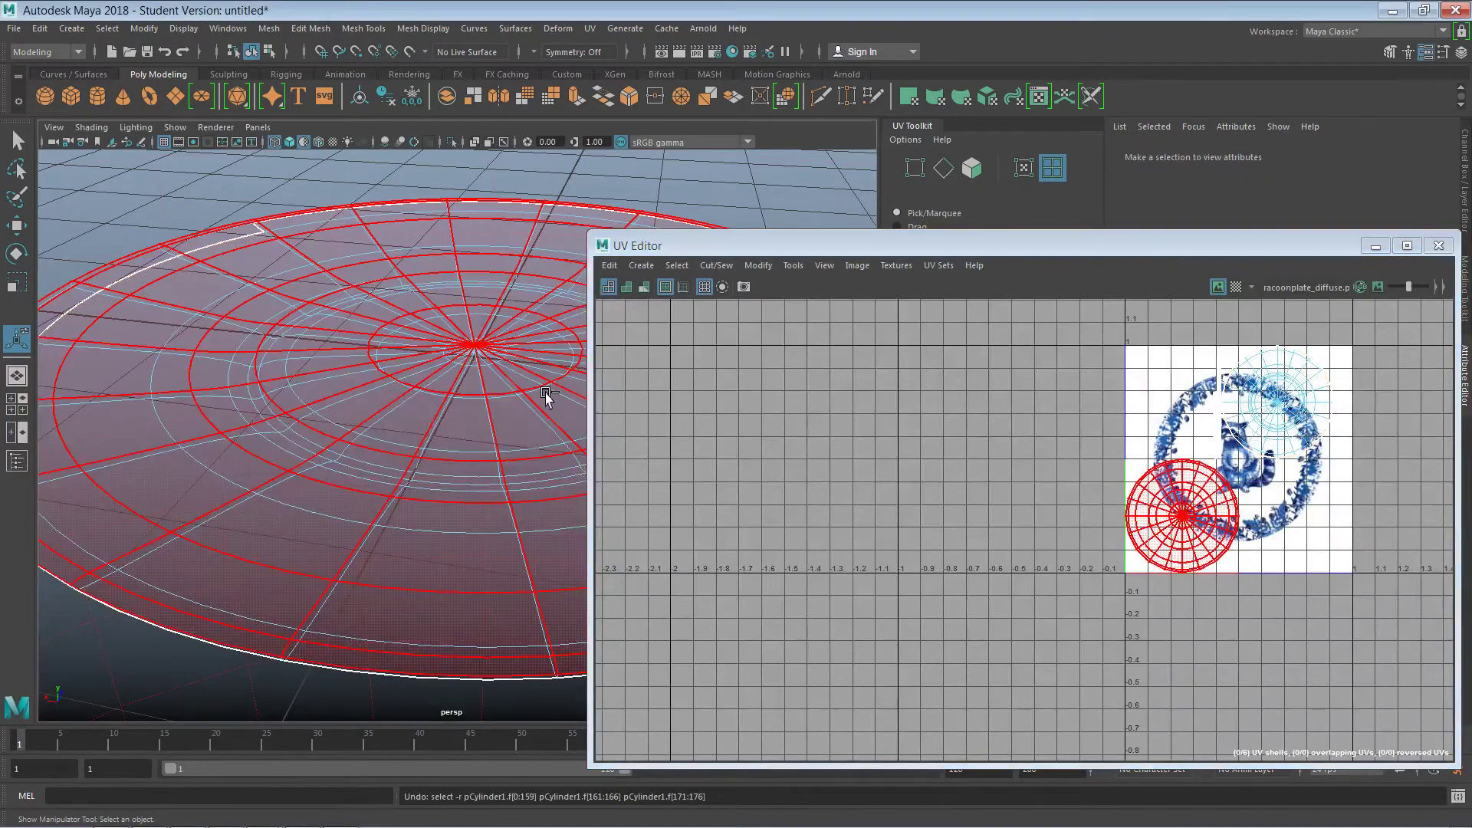
Step: Select the UV shell of the plate's upper face and frame the whole plate in the top view
click(534, 161)
alt+drag(521, 424, 503, 401)
click(505, 352)
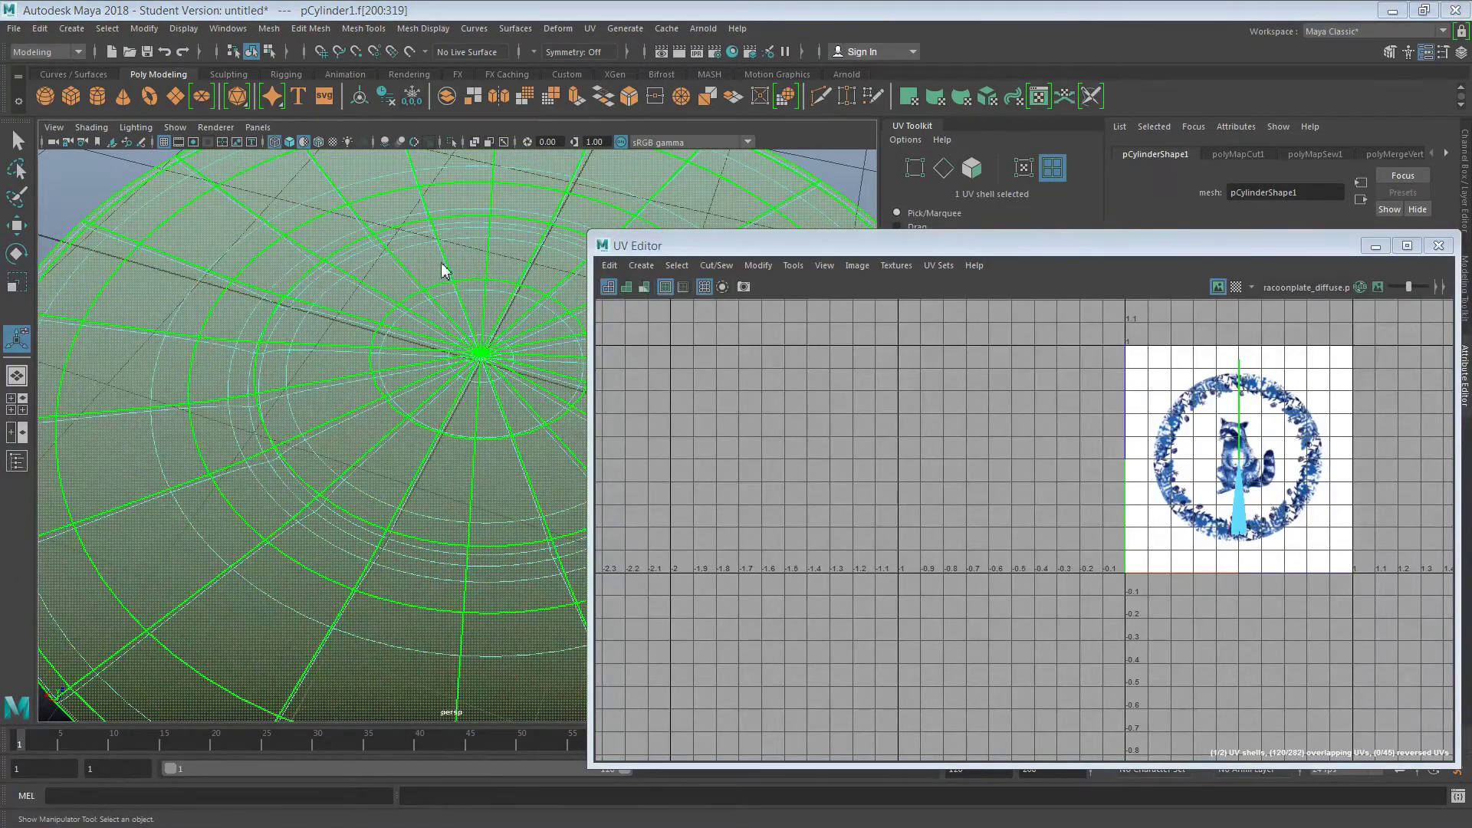
key(space)
key(space)
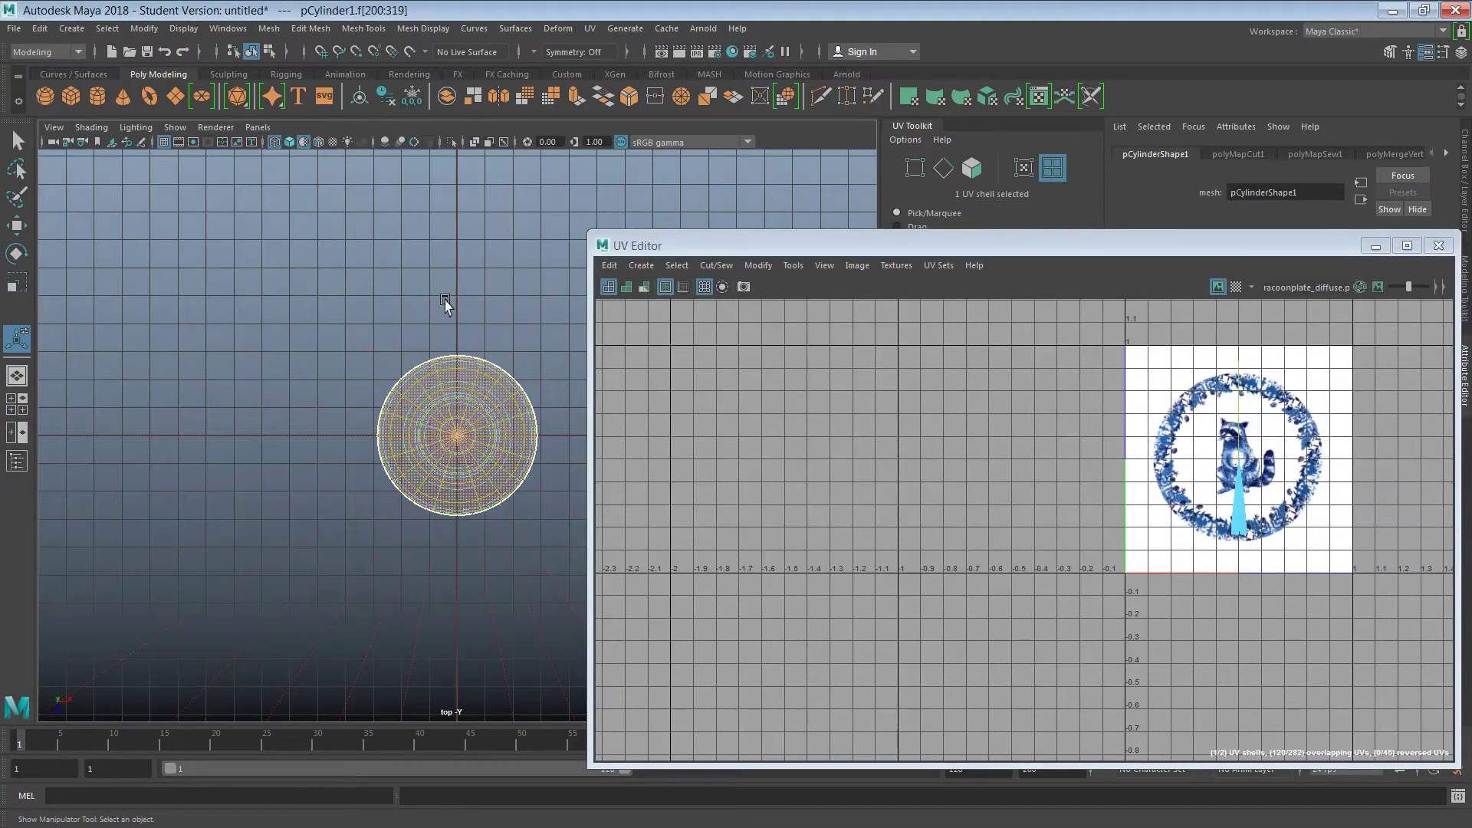
alt+right_drag(510, 541, 517, 529)
scroll(514, 522, up, 1)
alt+middle_drag(496, 440, 377, 430)
key(F8)
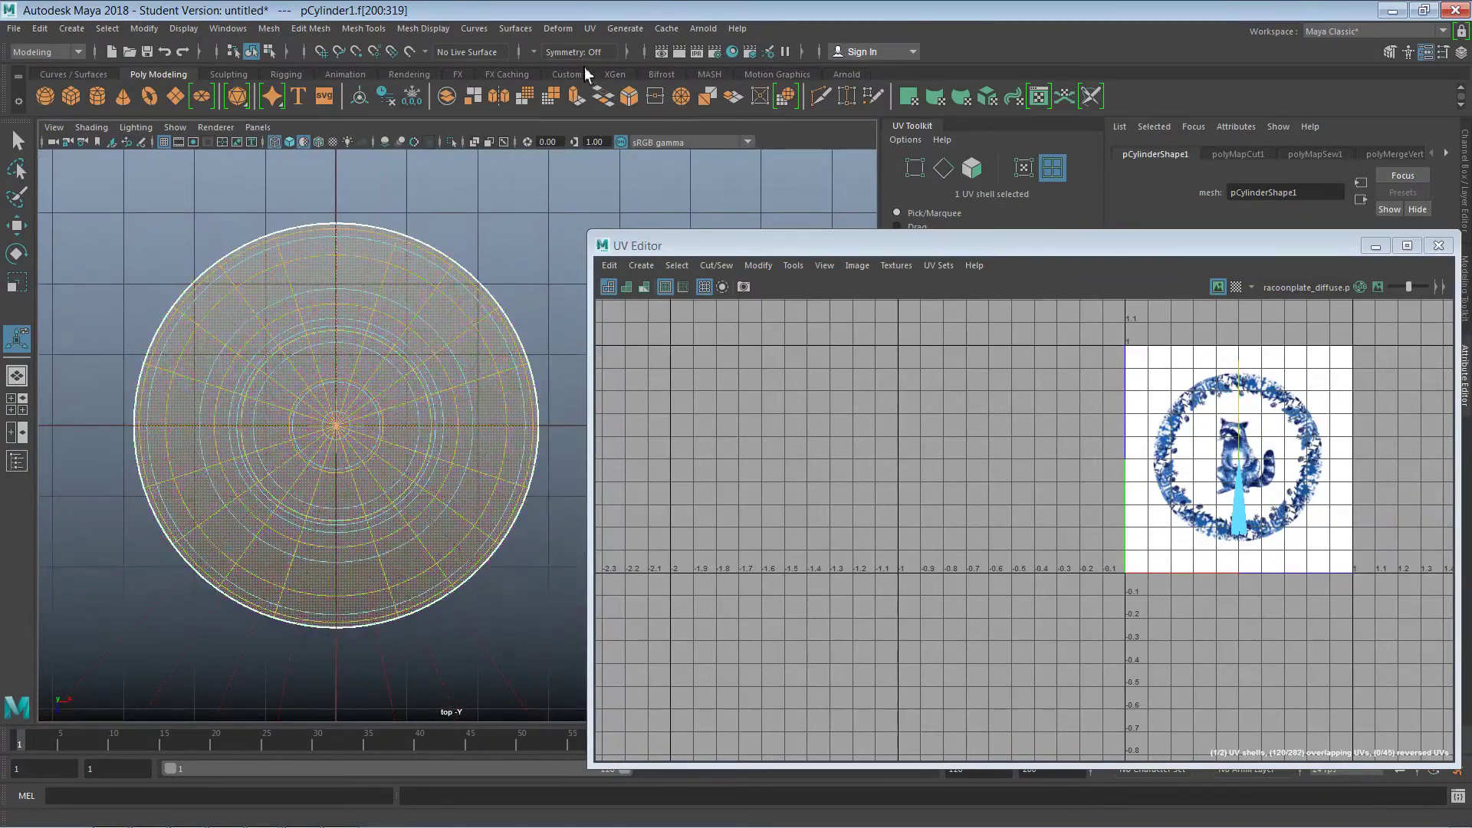
Step: Apply a camera-based UV projection to the upper face's shell from the top view
click(590, 29)
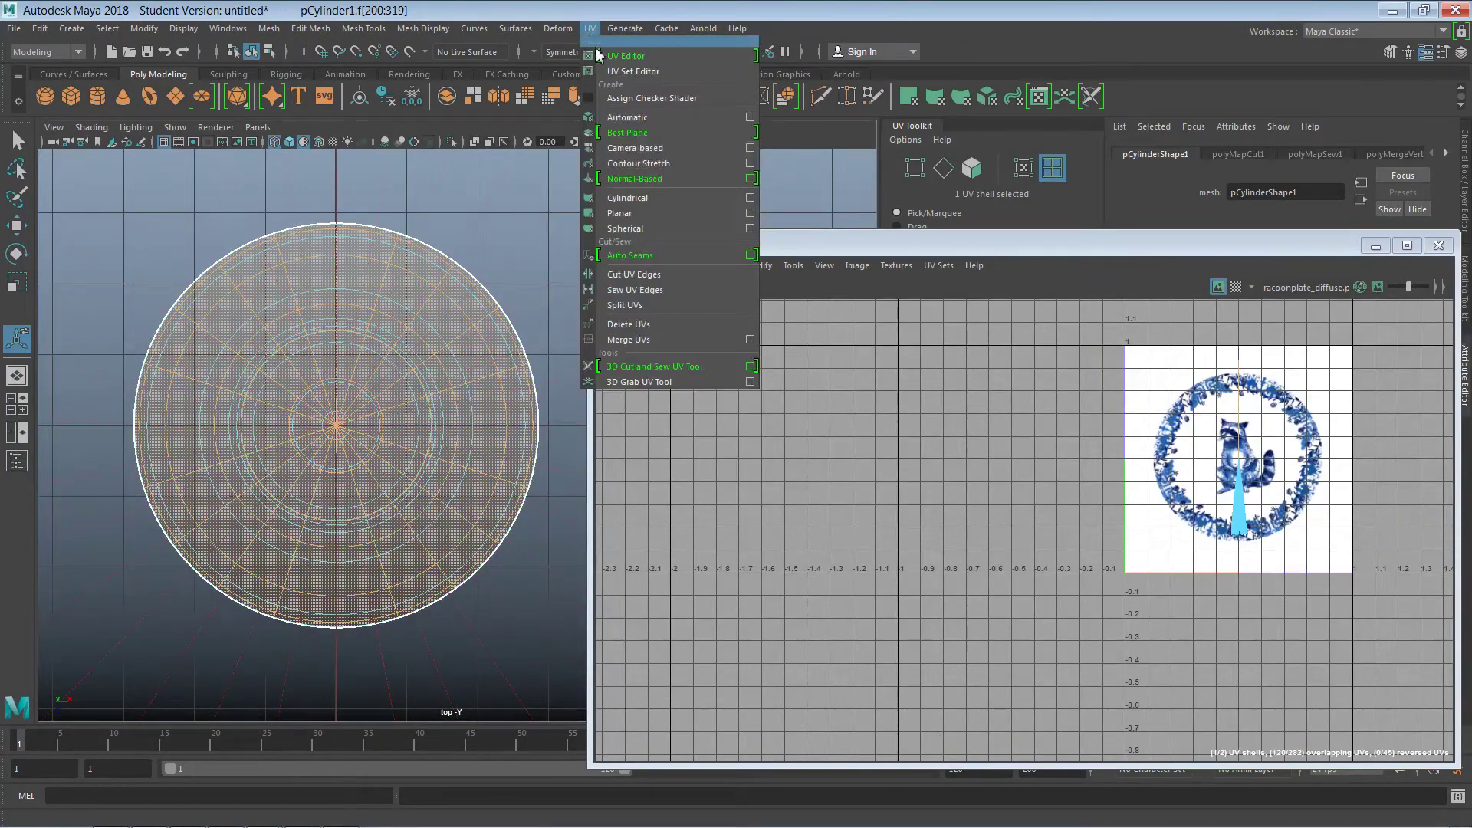
click(665, 149)
click(778, 417)
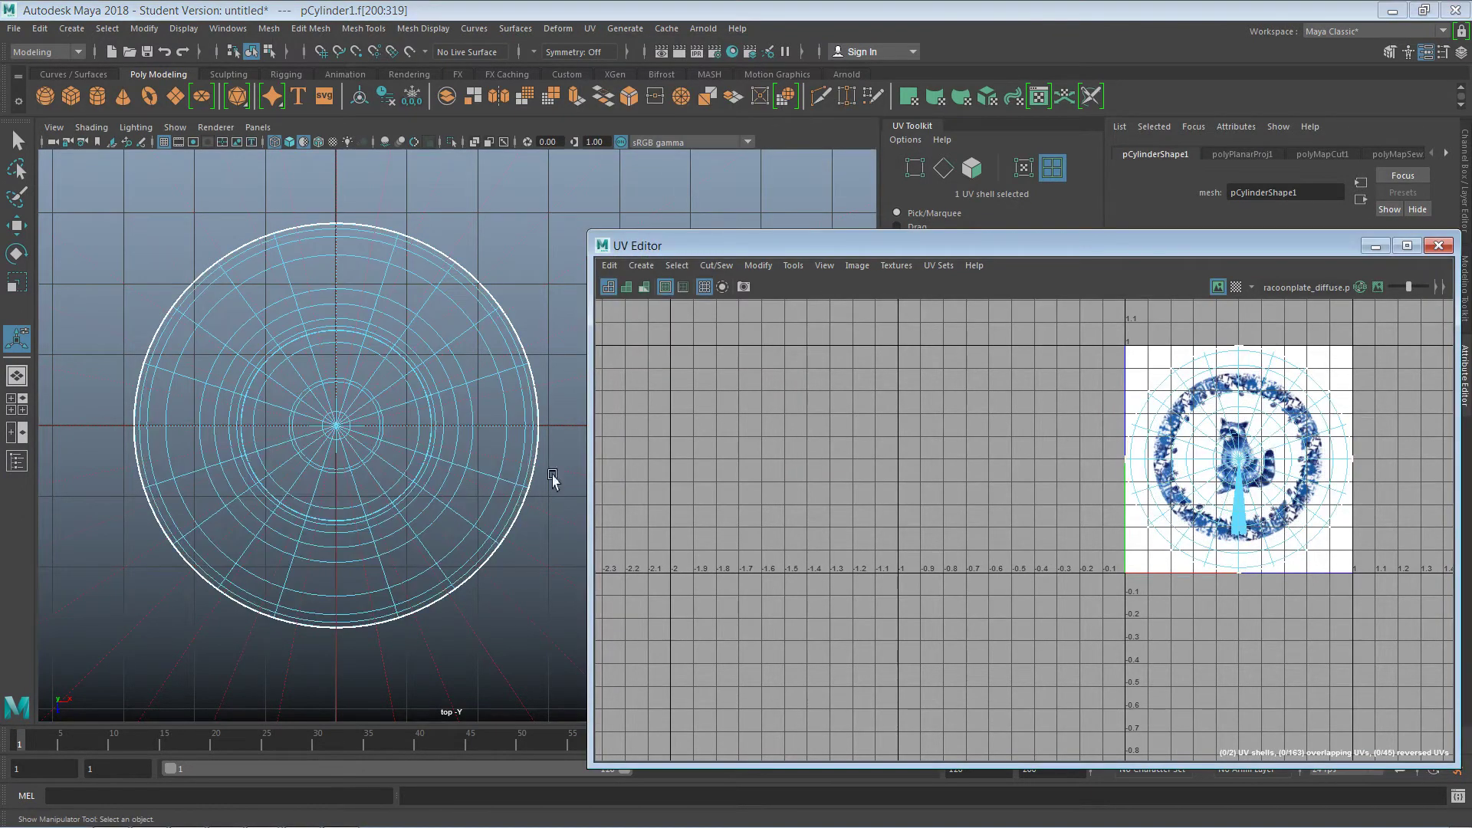
click(1224, 429)
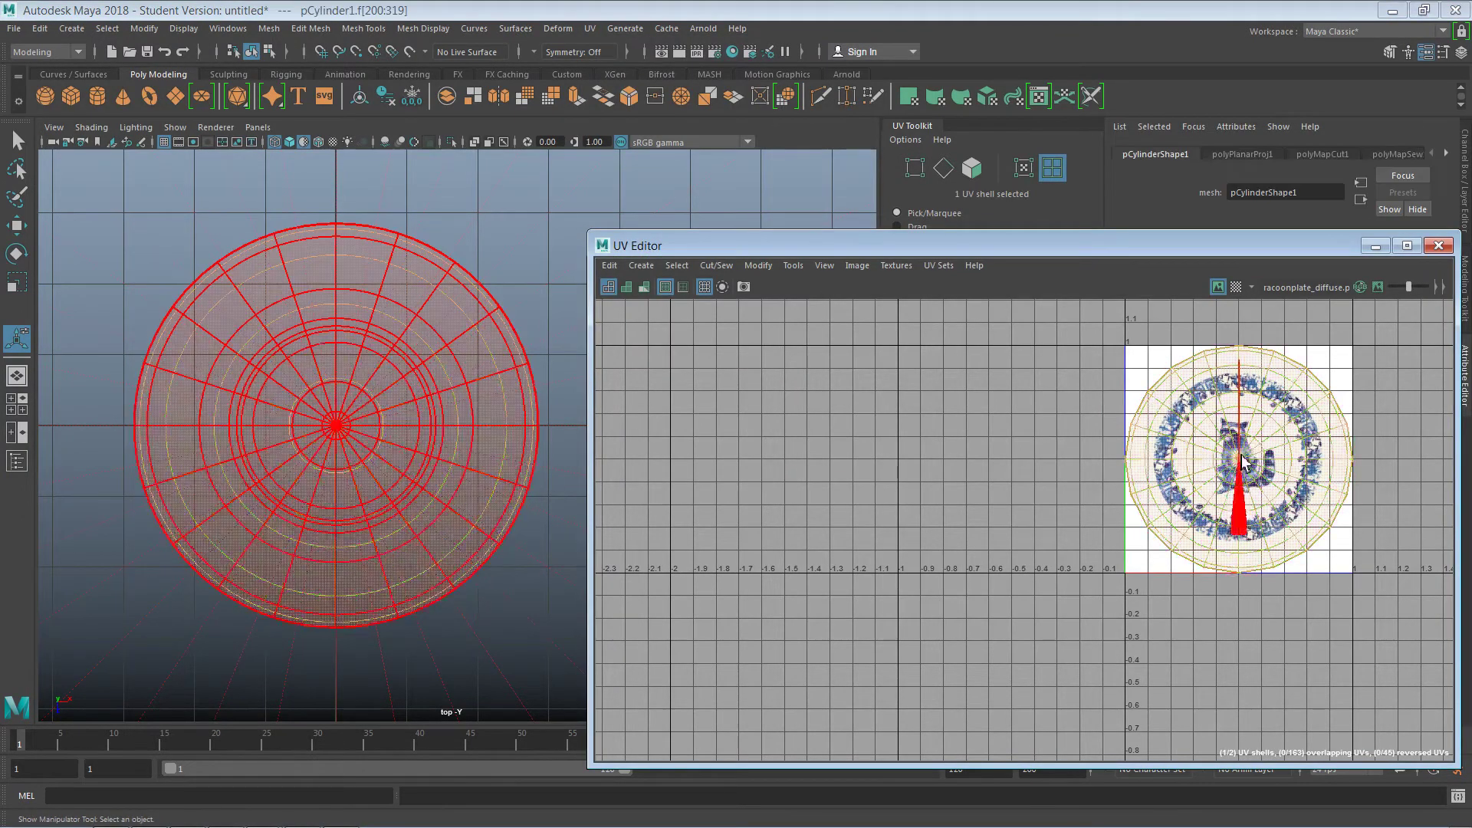
click(1218, 447)
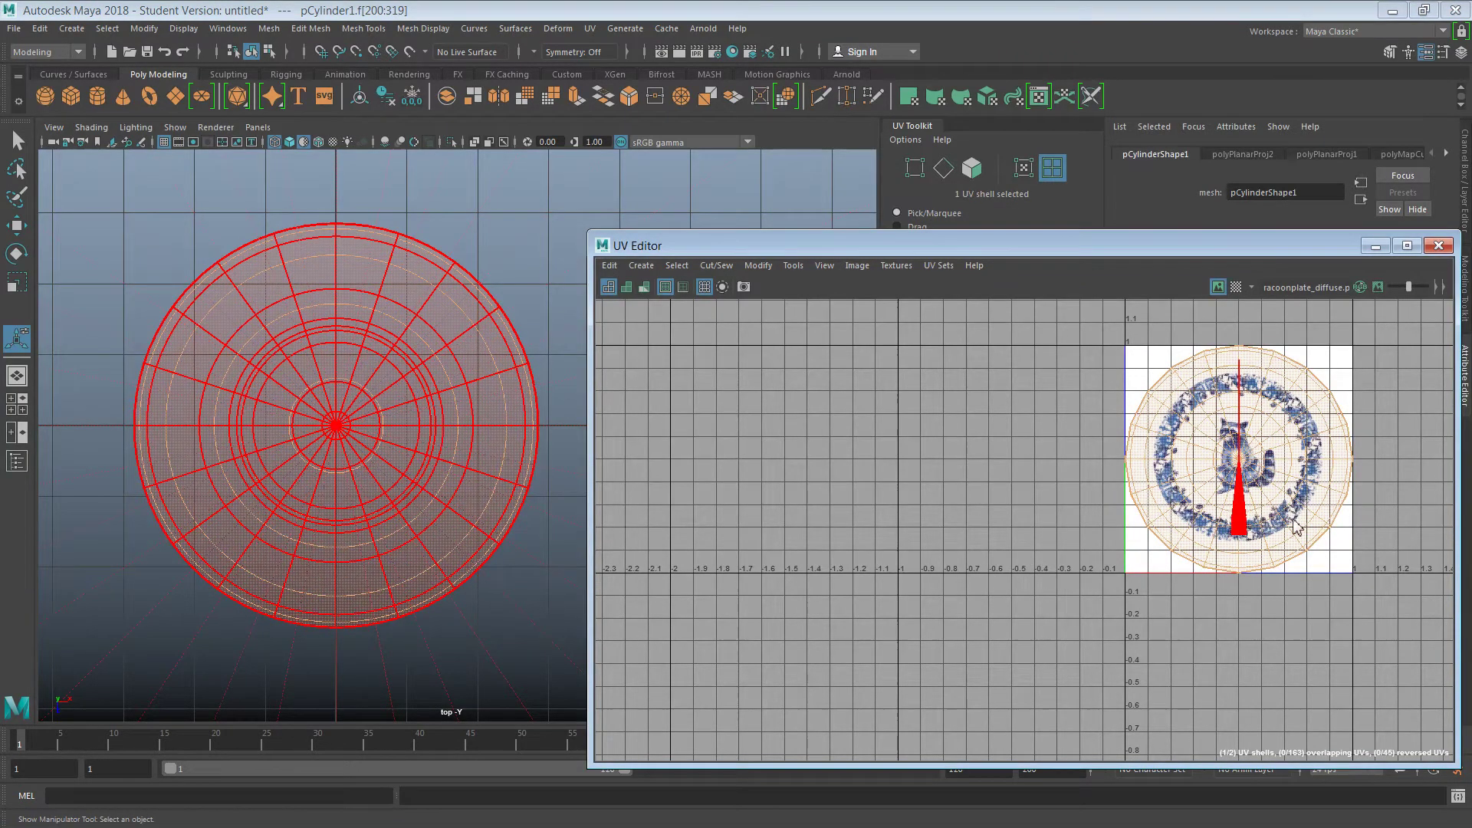
Step: Select the other, wedge-shaped UV shell and project it with camera-based mapping from the top view
click(1180, 499)
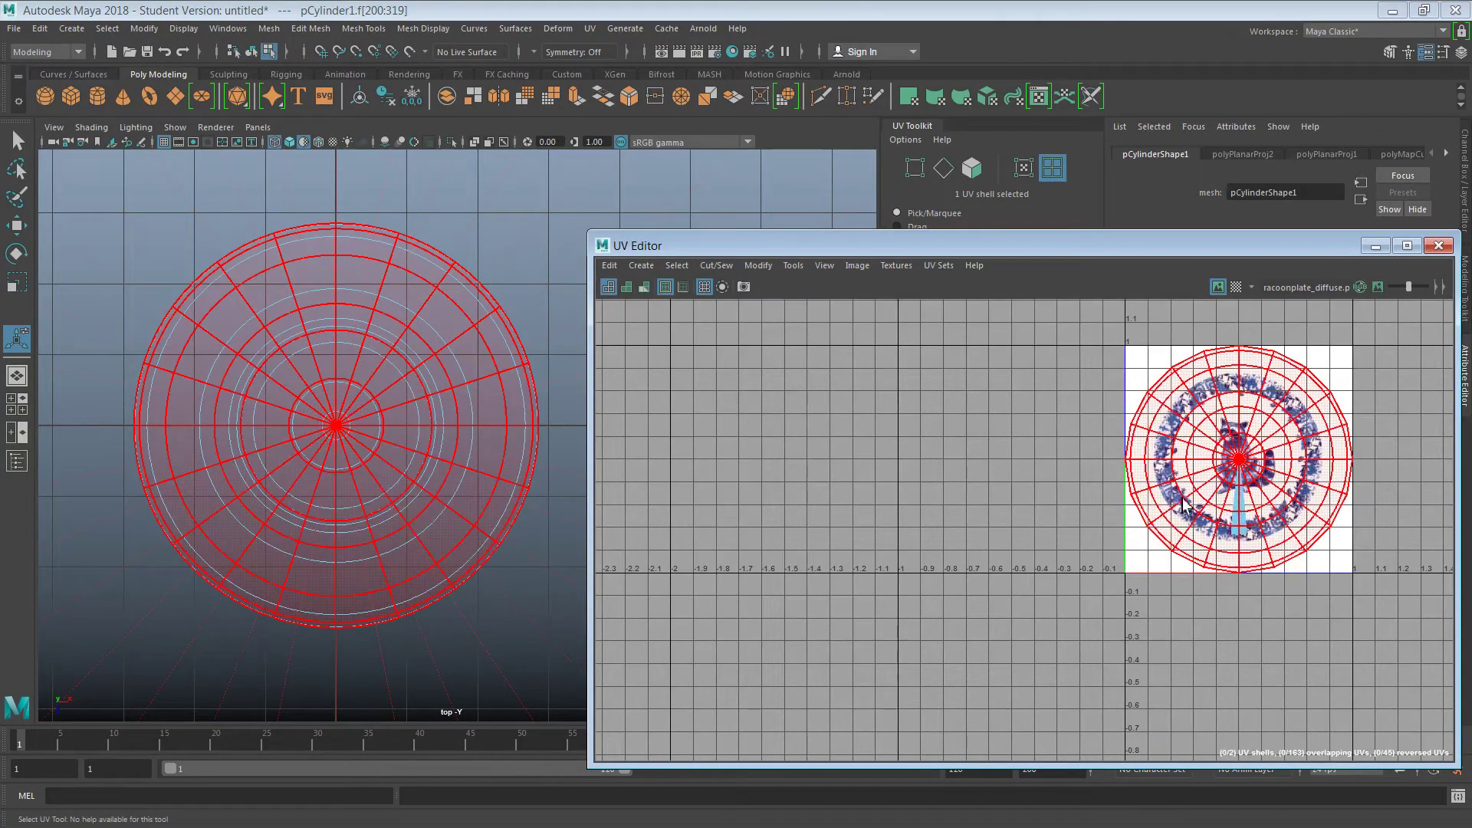
click(1240, 527)
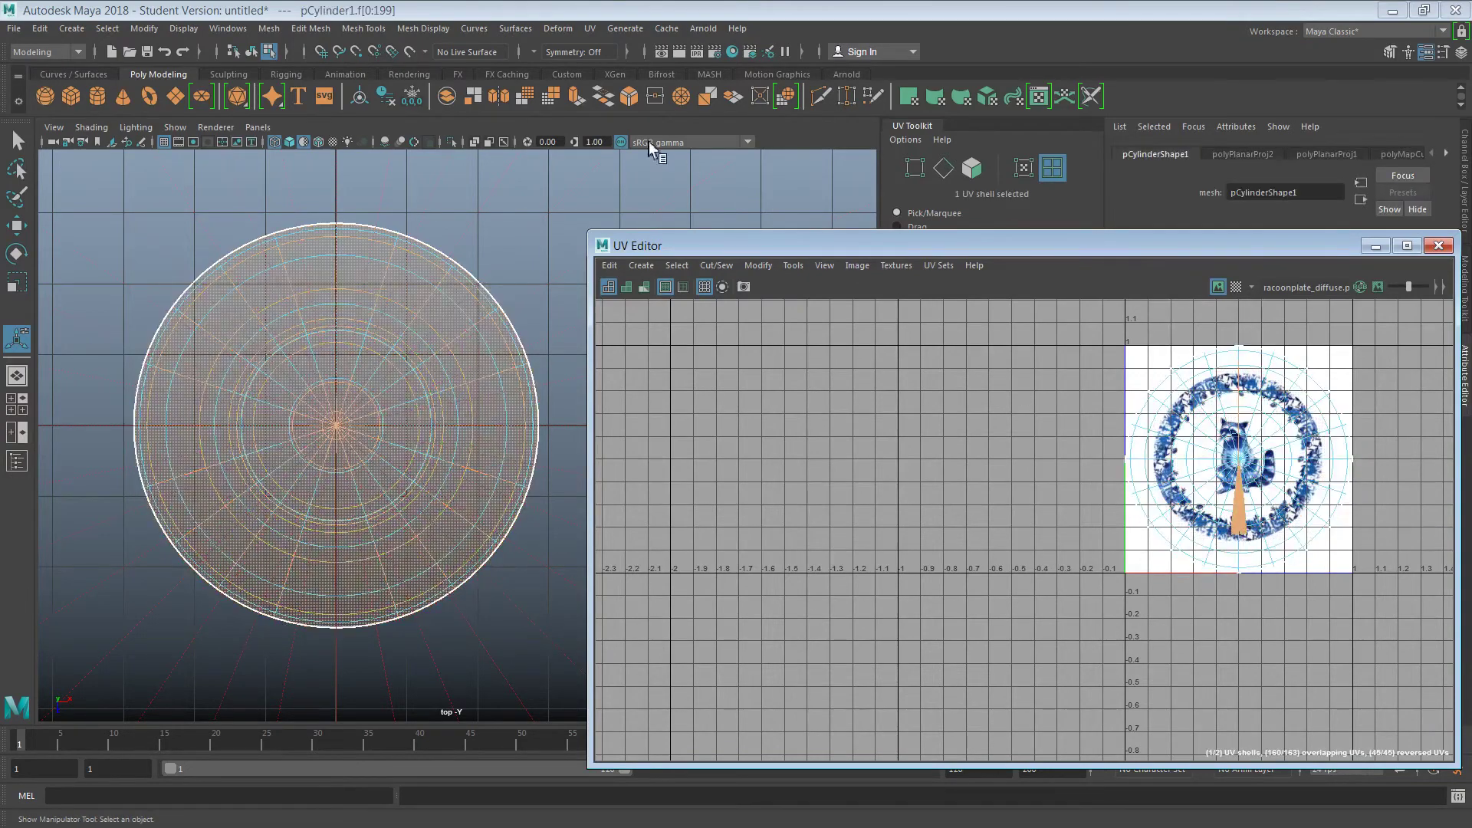
click(589, 28)
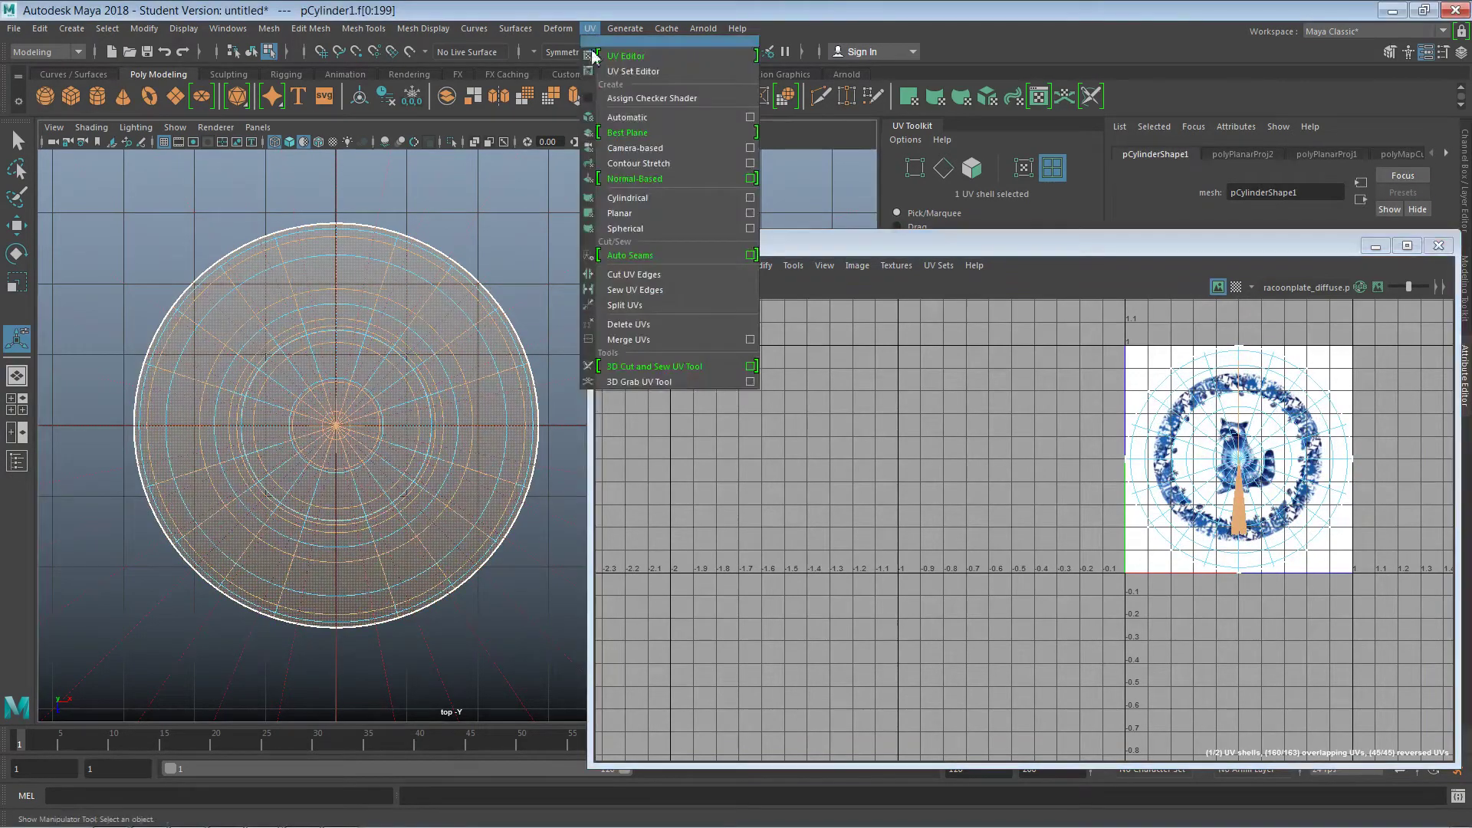
click(658, 147)
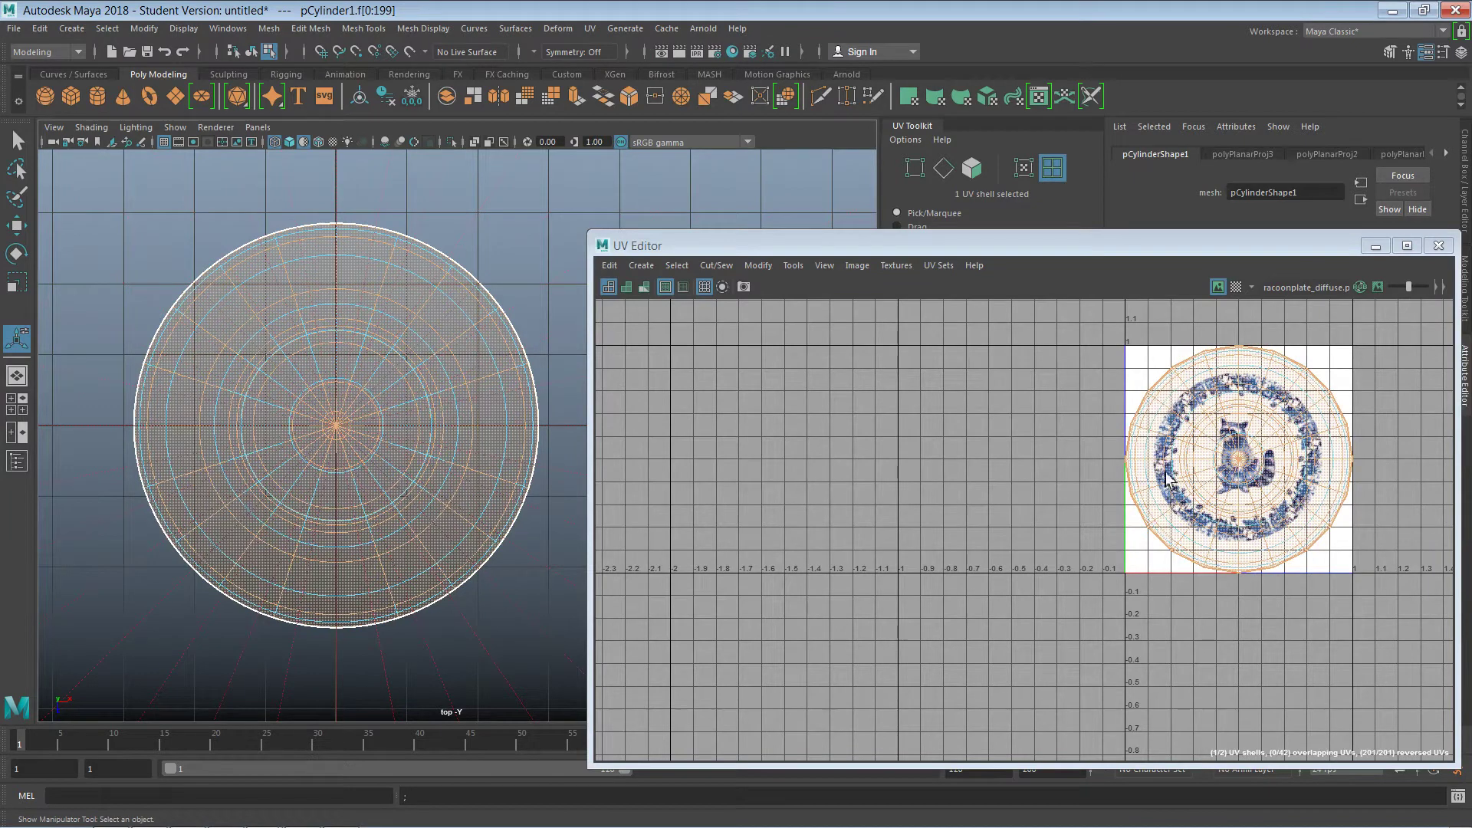
Step: Display the plate shaded with textures and all lights enabled
click(302, 143)
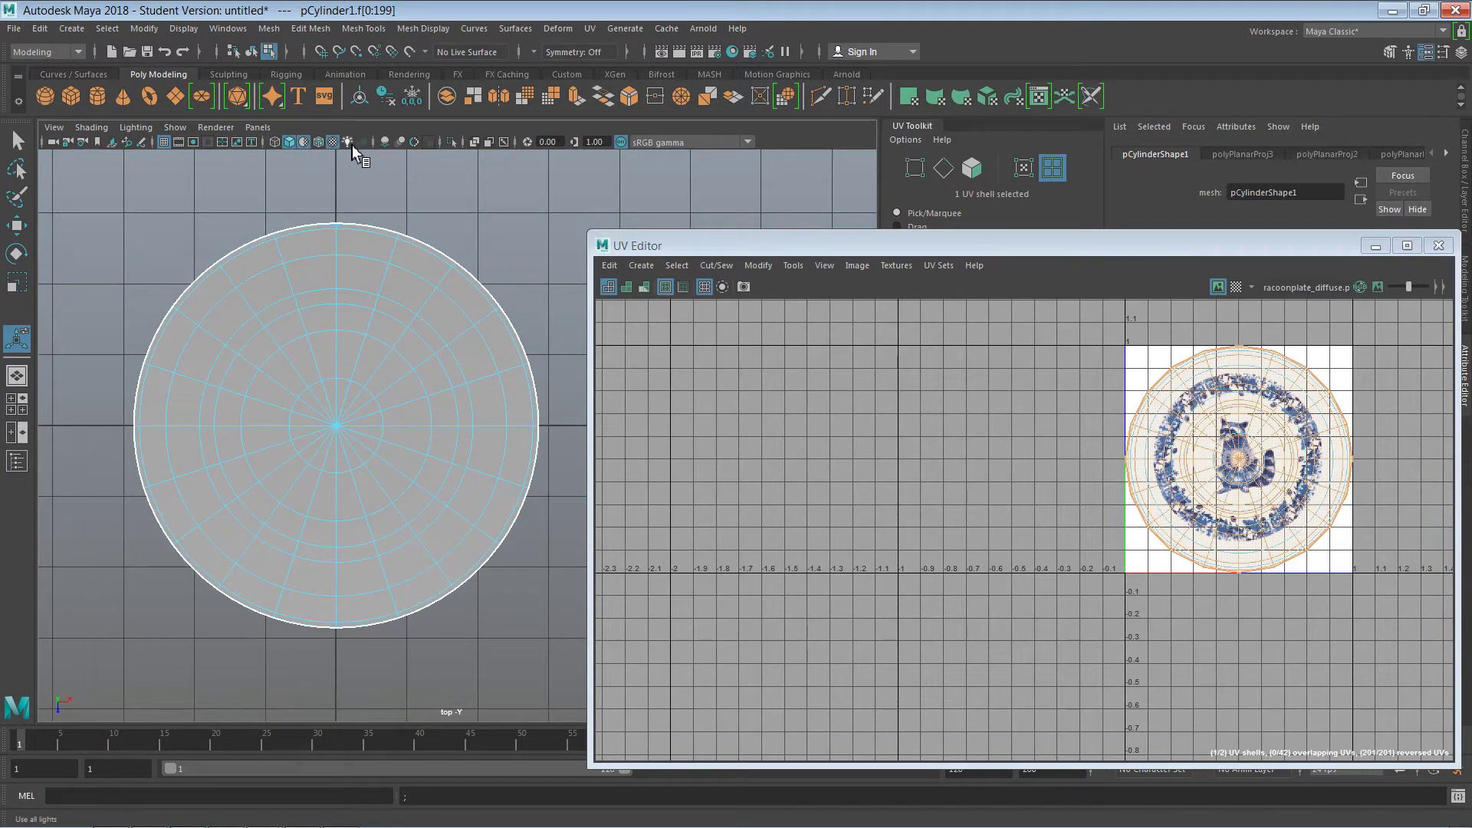
click(344, 147)
click(317, 145)
click(317, 145)
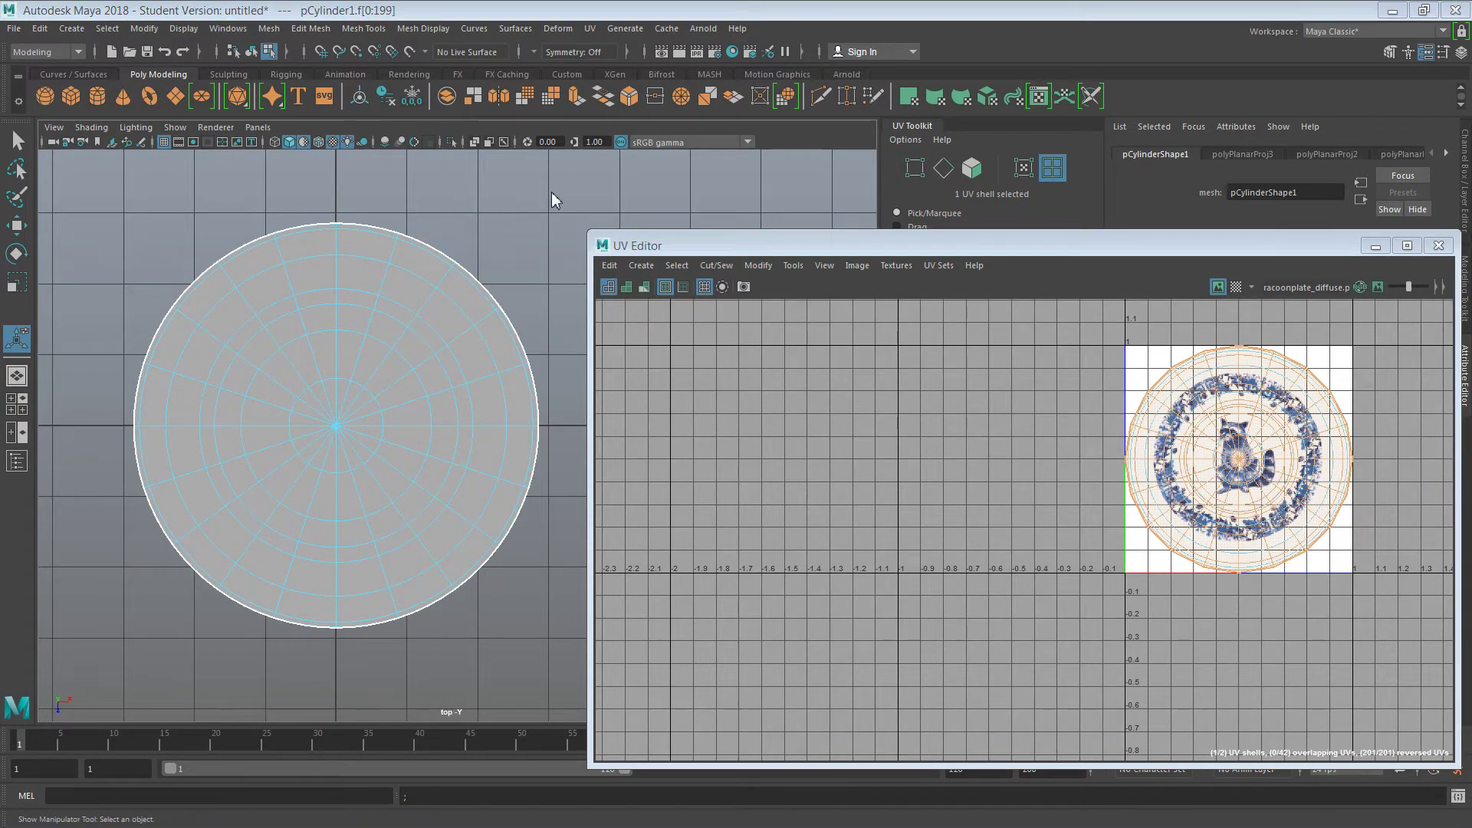
Step: Return to the perspective view and turn off the default material so the plate uses its raccoon texture
key(space)
key(space)
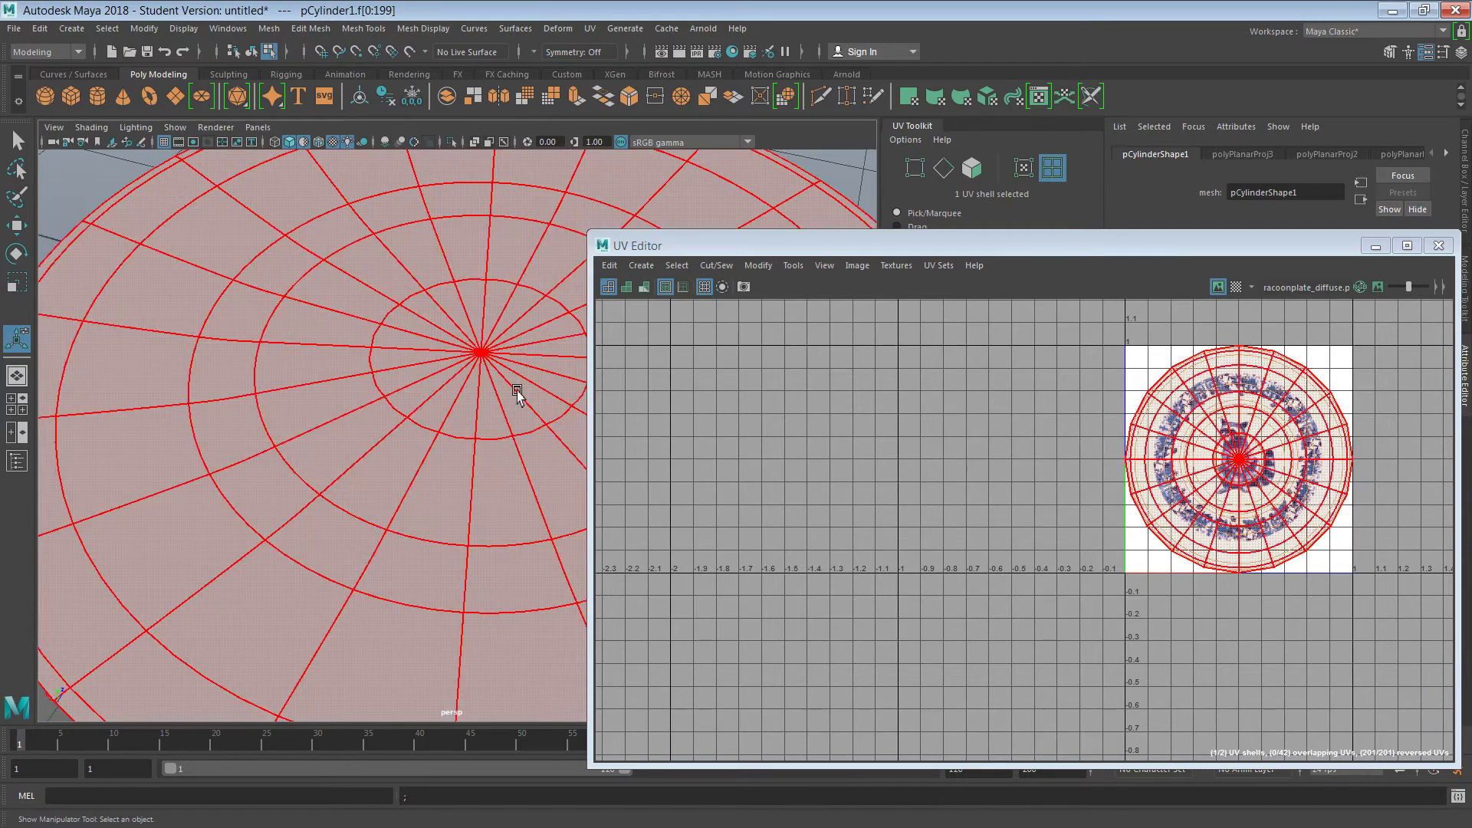
alt+right_drag(499, 471, 322, 463)
alt+drag(294, 603, 351, 554)
click(351, 553)
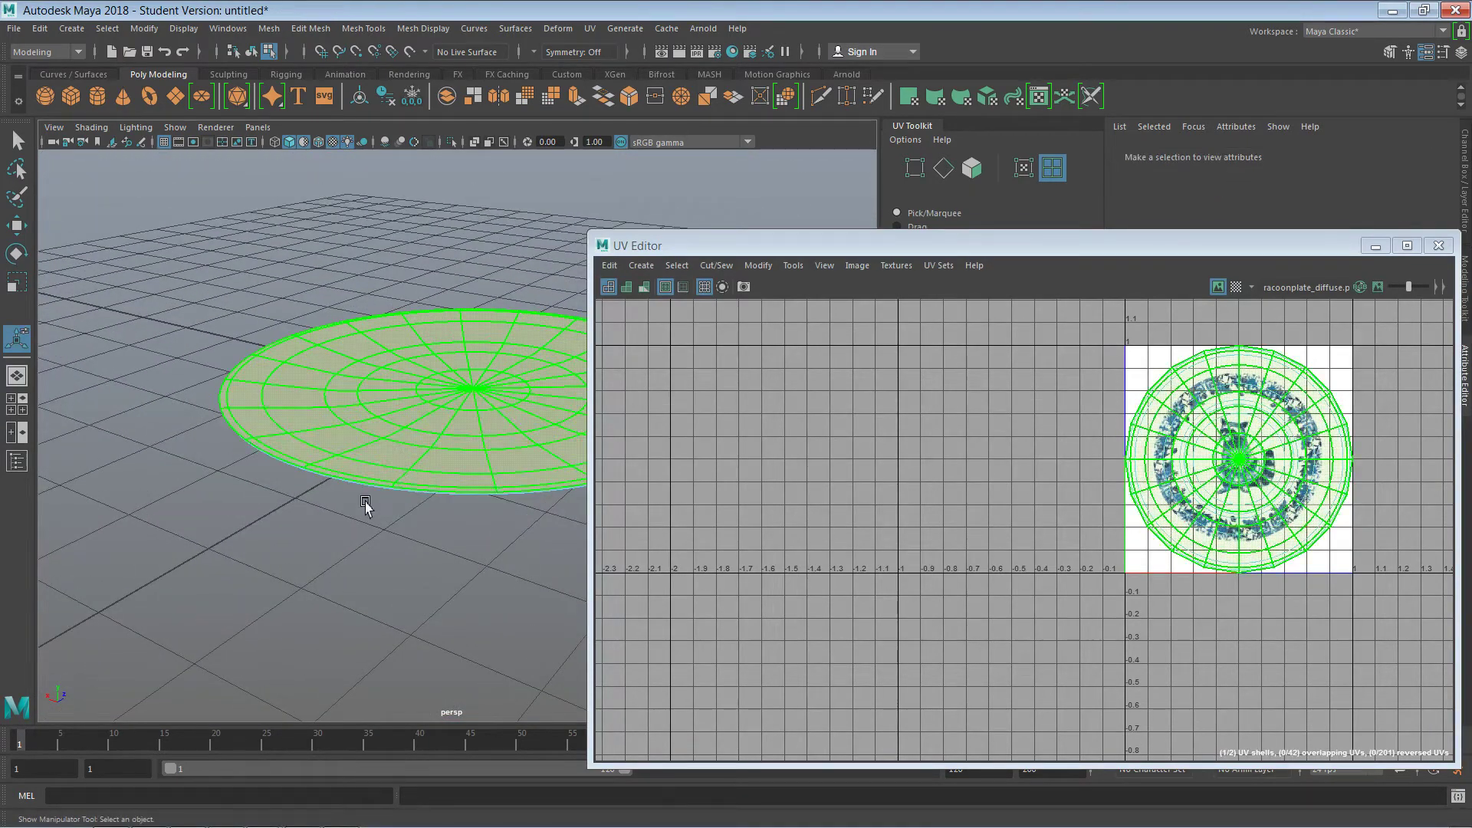
click(445, 375)
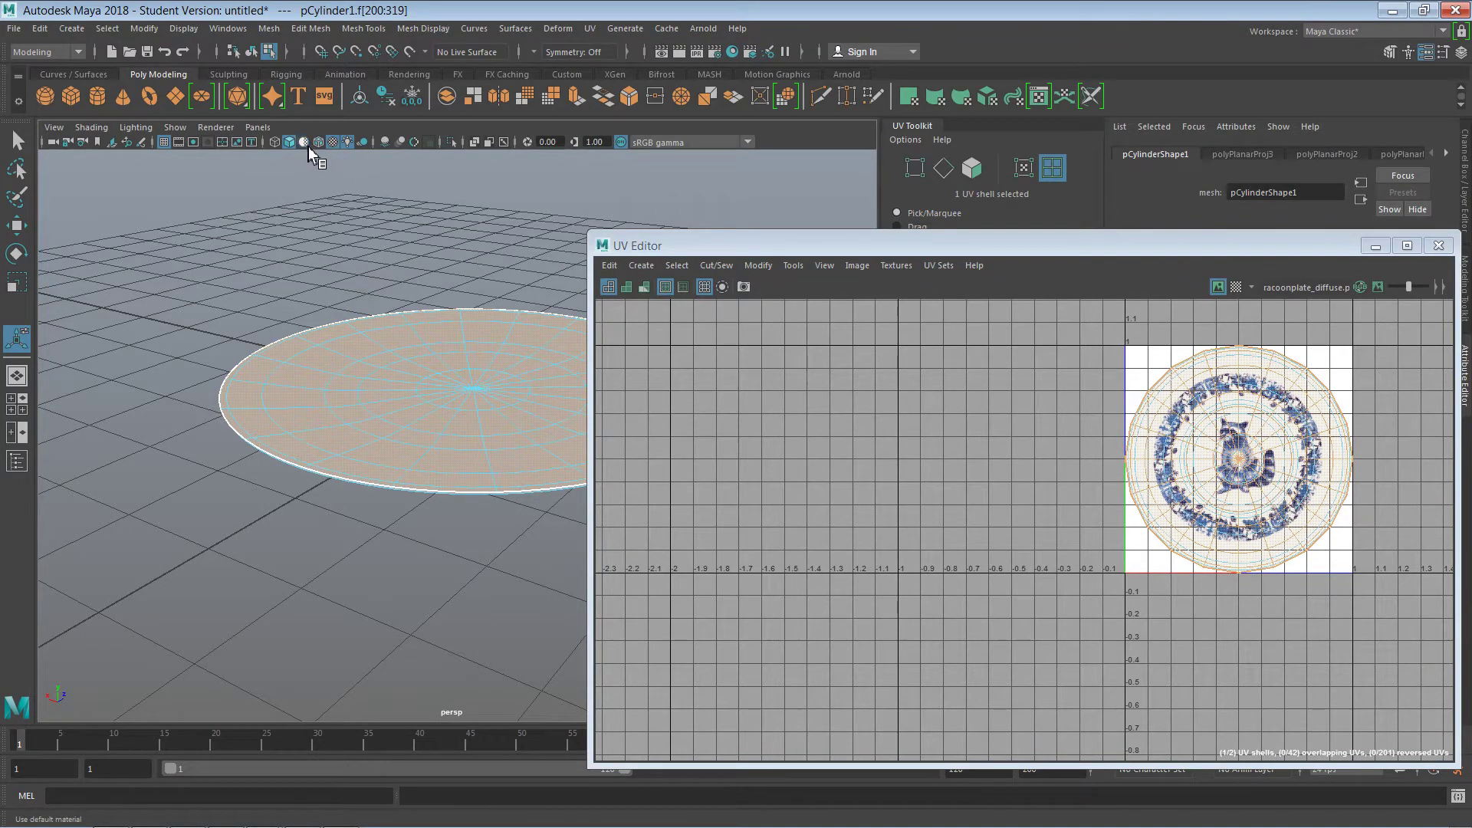
click(306, 142)
click(510, 509)
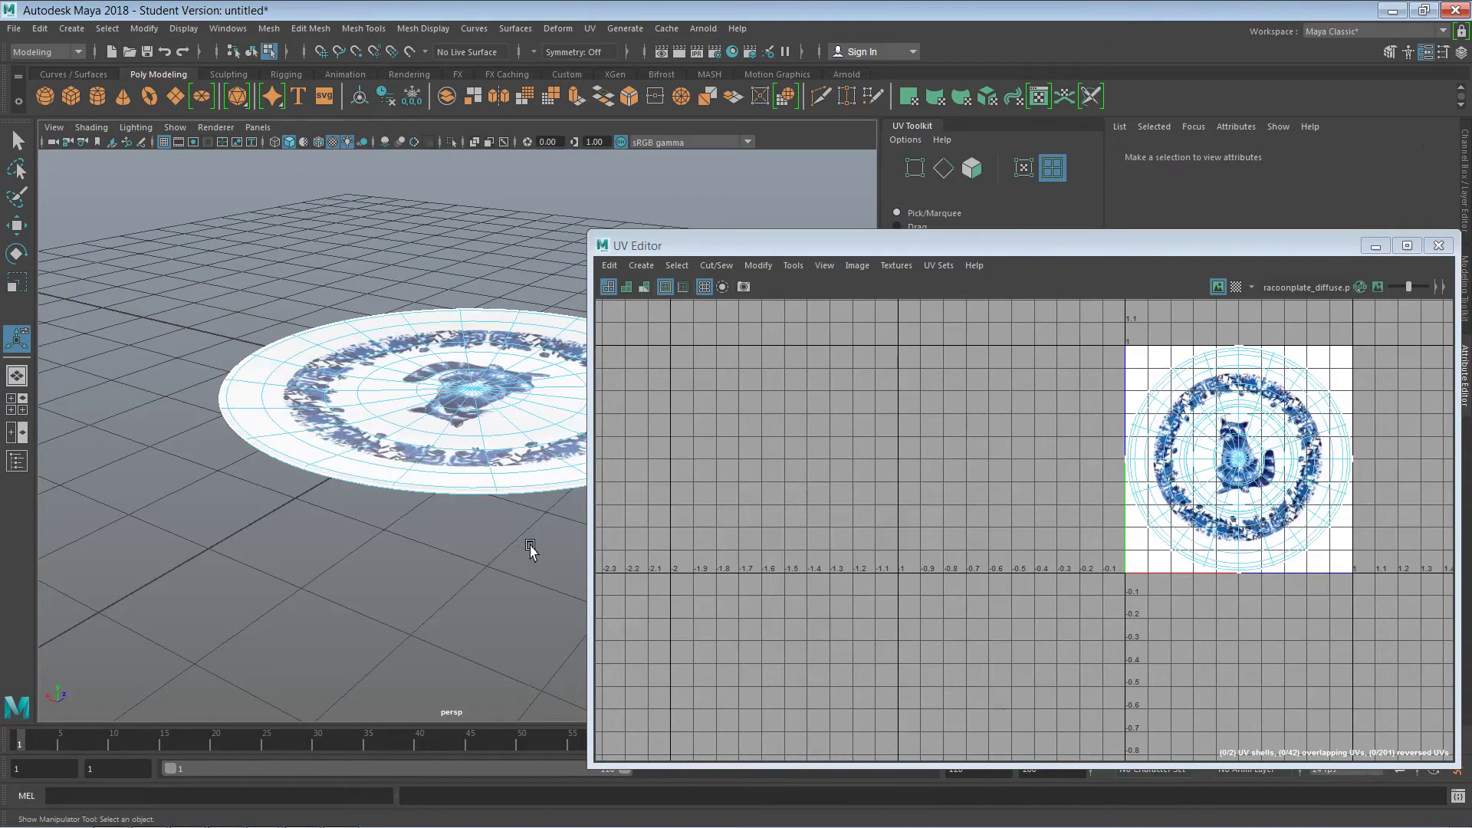
Step: Select the upper face's UV shell and scale it down uniformly to the outer edge of the blue floral ring
alt+drag(426, 572, 356, 597)
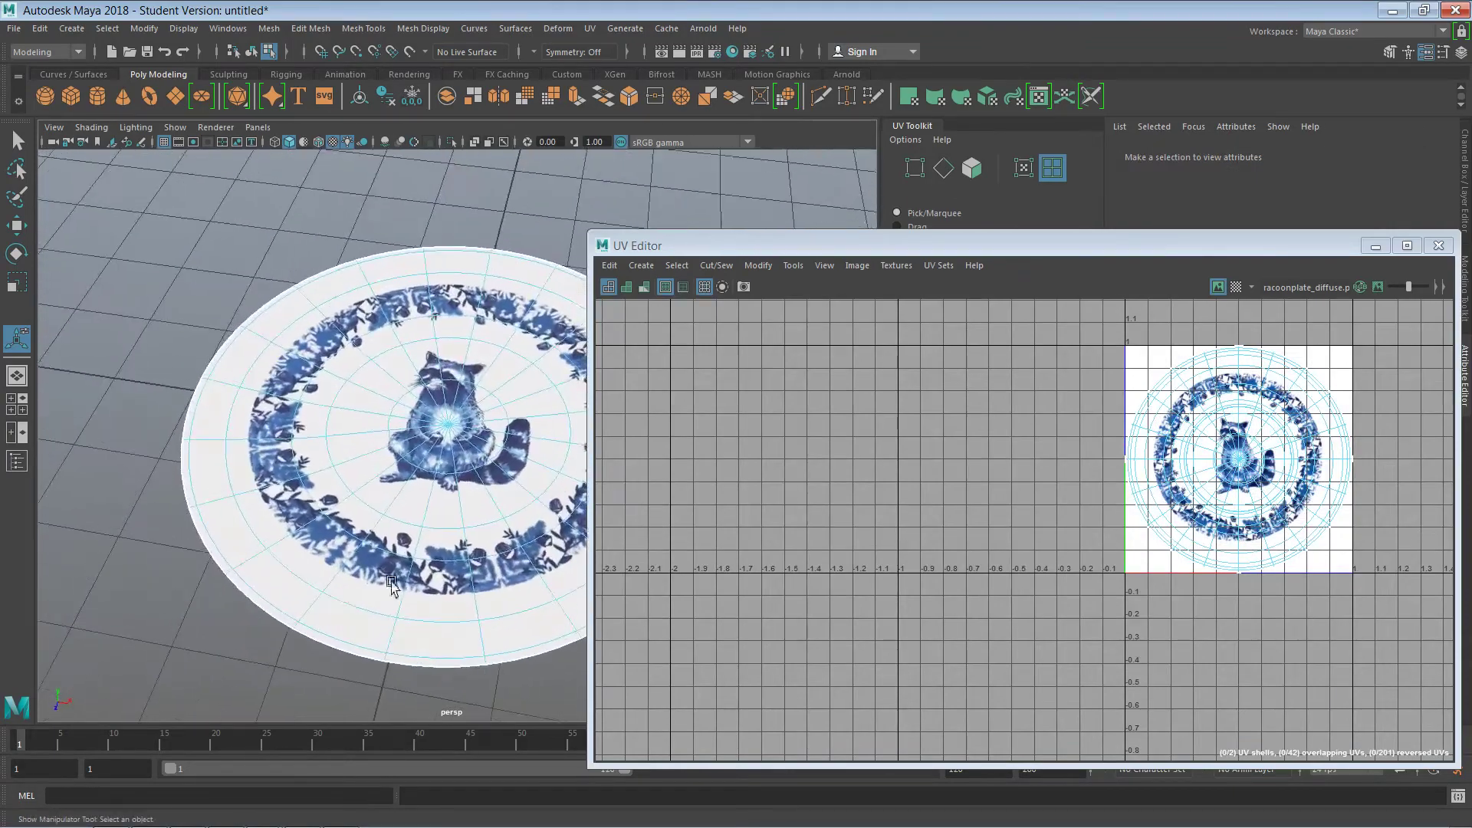
alt+drag(359, 488, 590, 414)
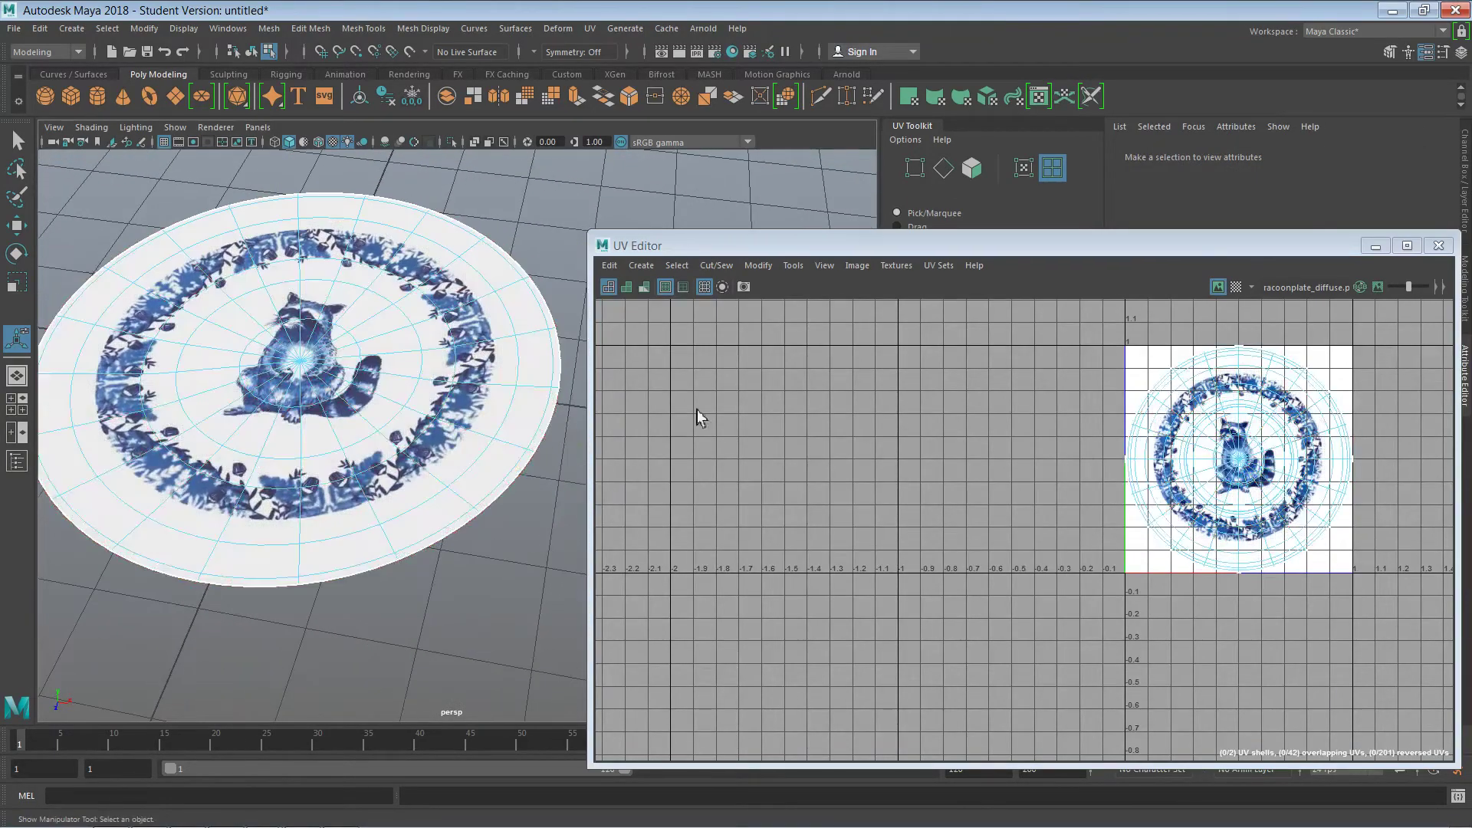
alt+drag(423, 568, 457, 562)
scroll(452, 567, up, 2)
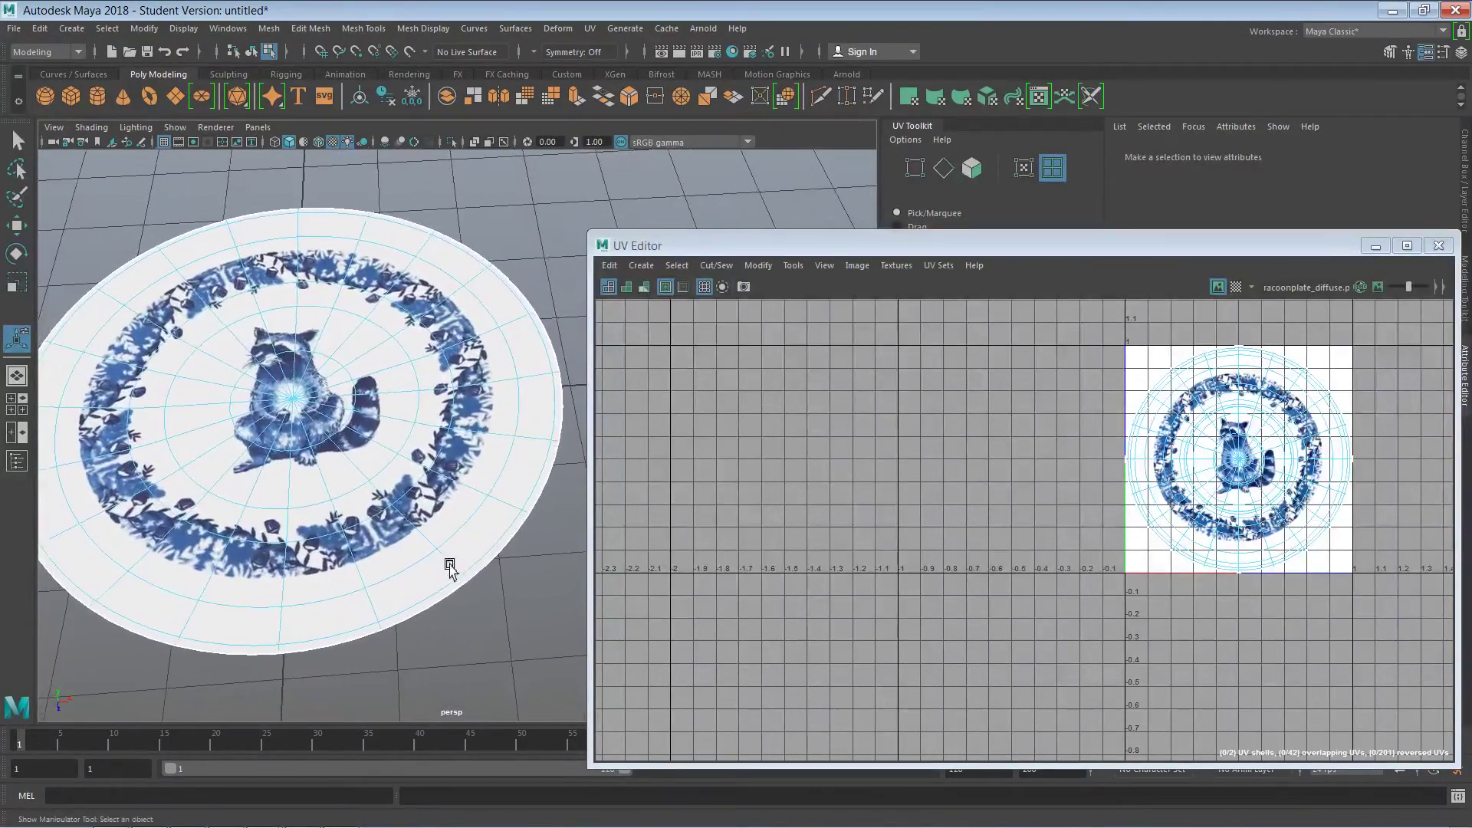
click(339, 448)
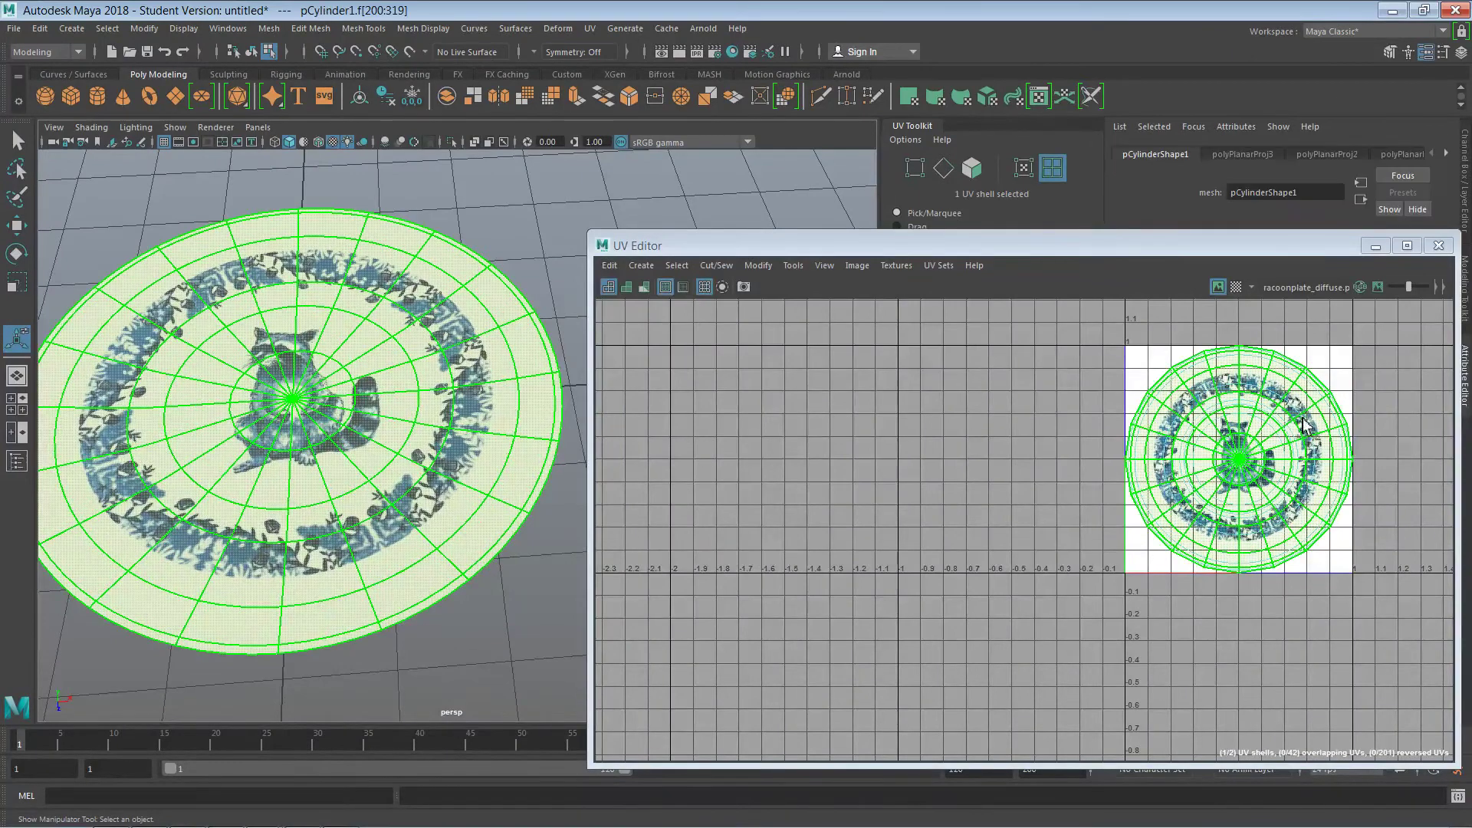
key(r)
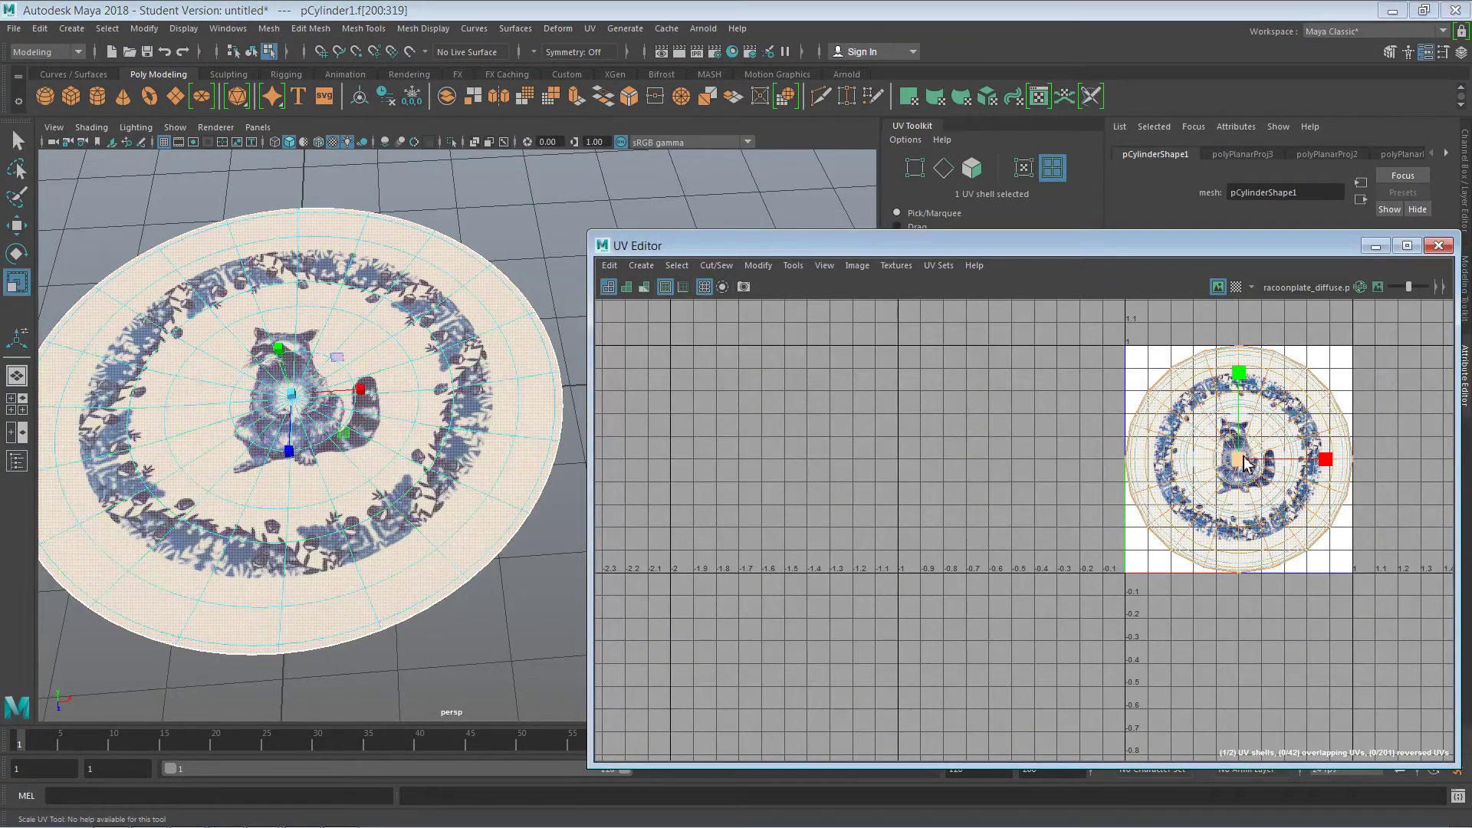
drag(1242, 464, 1227, 461)
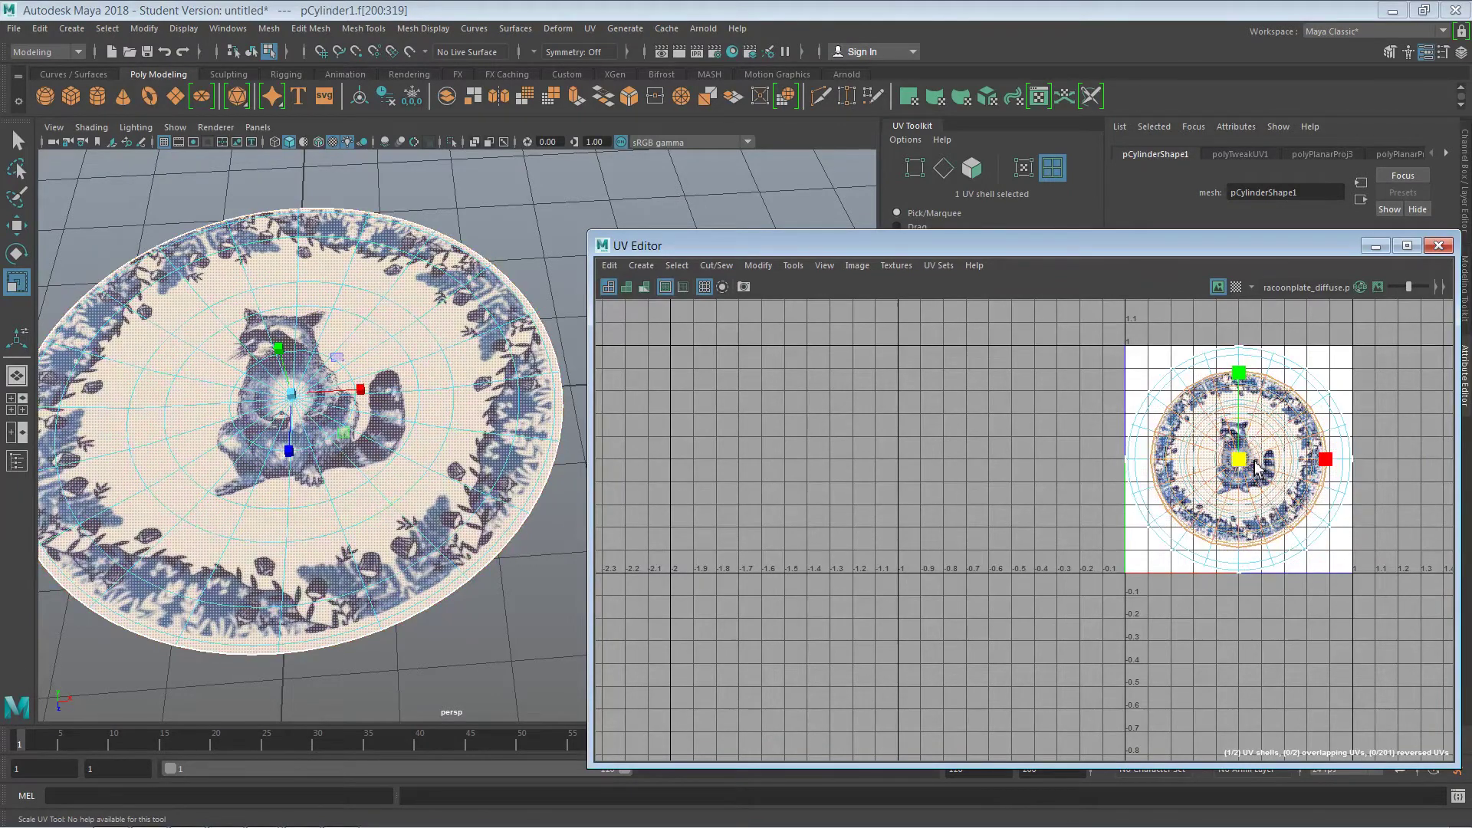
Step: Move the upper face's UV shell up slightly to centre the floral border on the plate rim
scroll(438, 397, up, 3)
alt+middle_drag(439, 397, 431, 382)
alt+drag(412, 437, 433, 469)
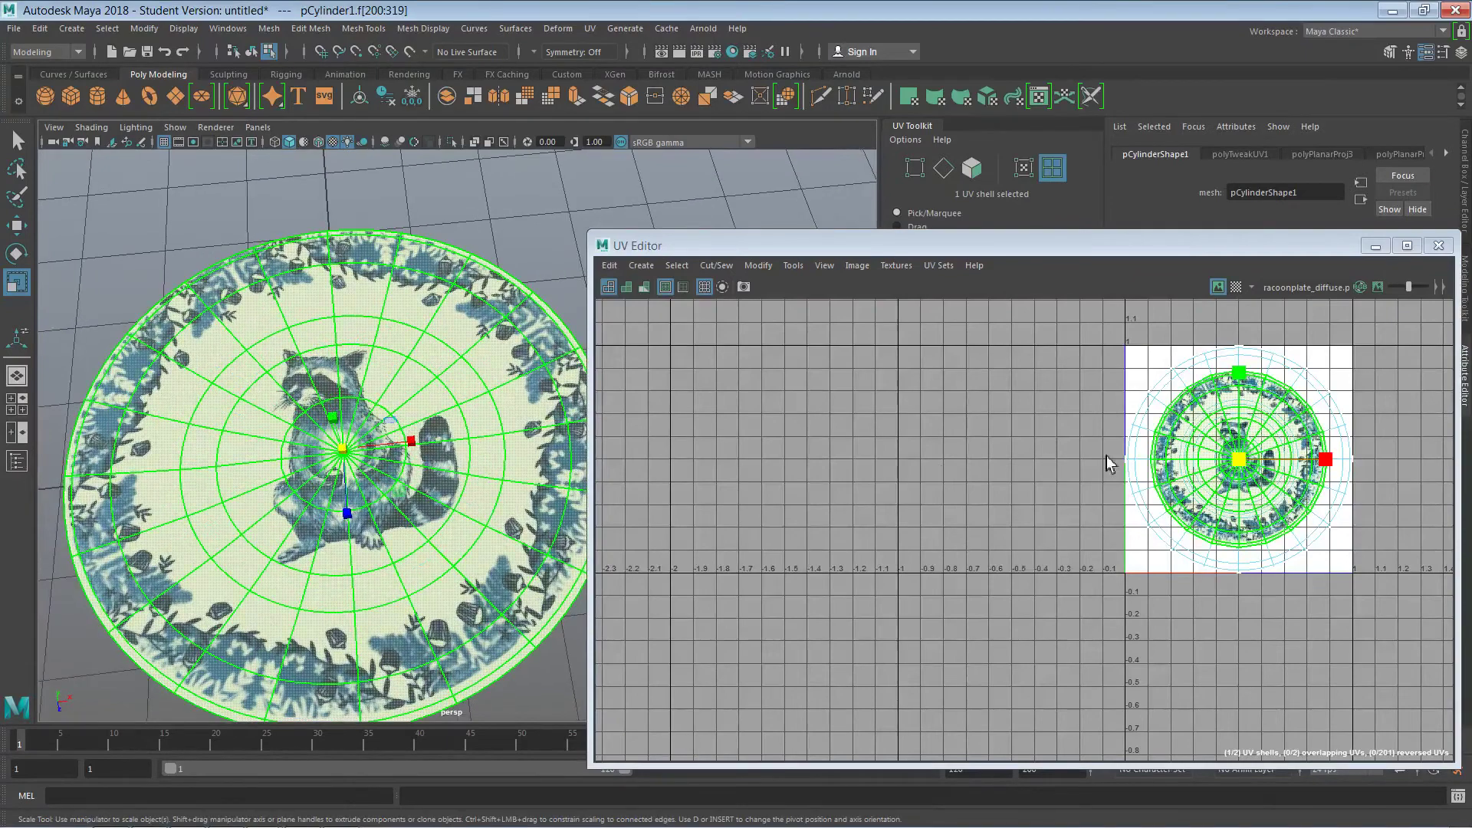
key(w)
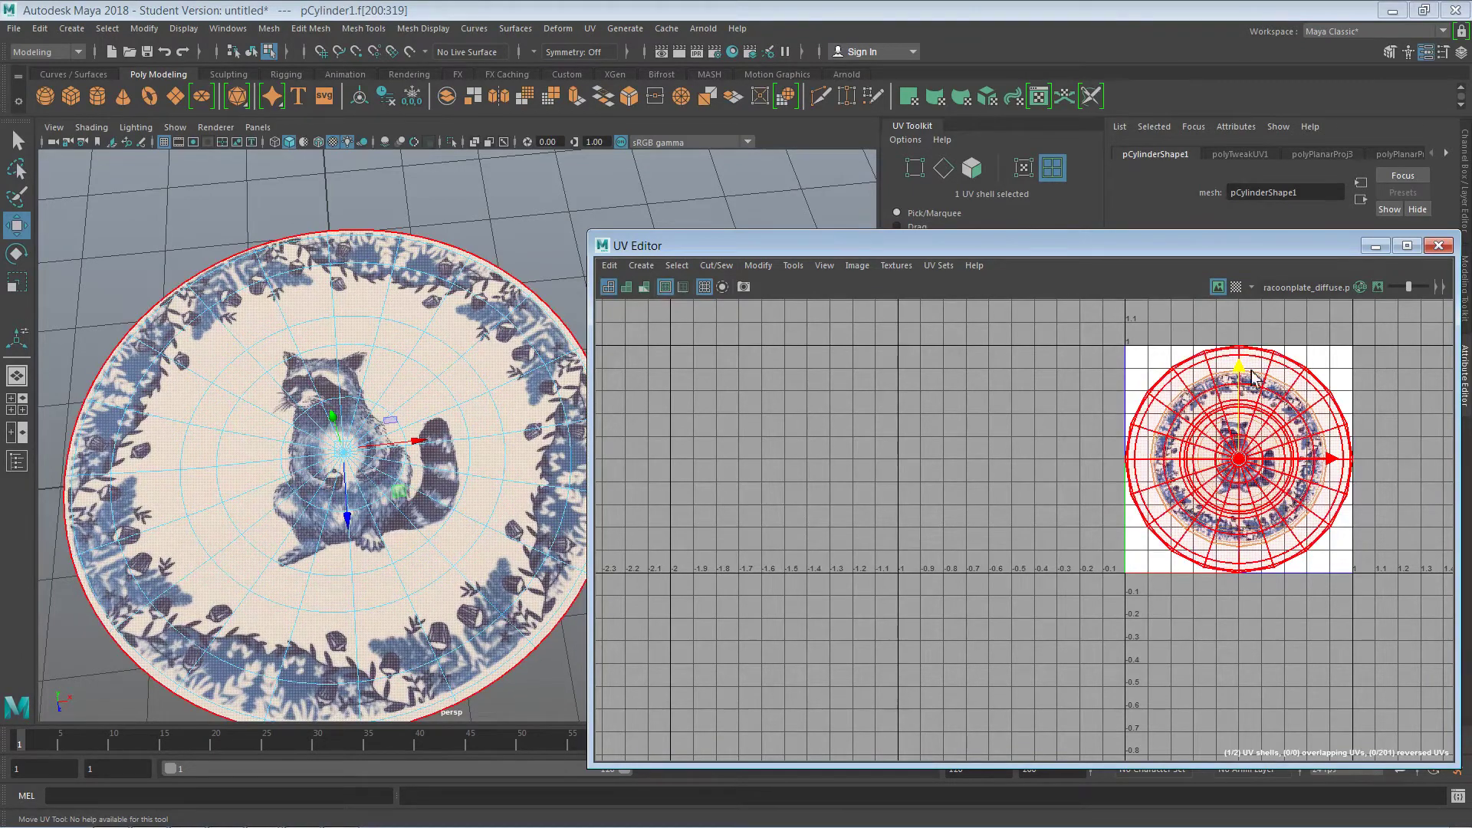
drag(1241, 371, 1241, 369)
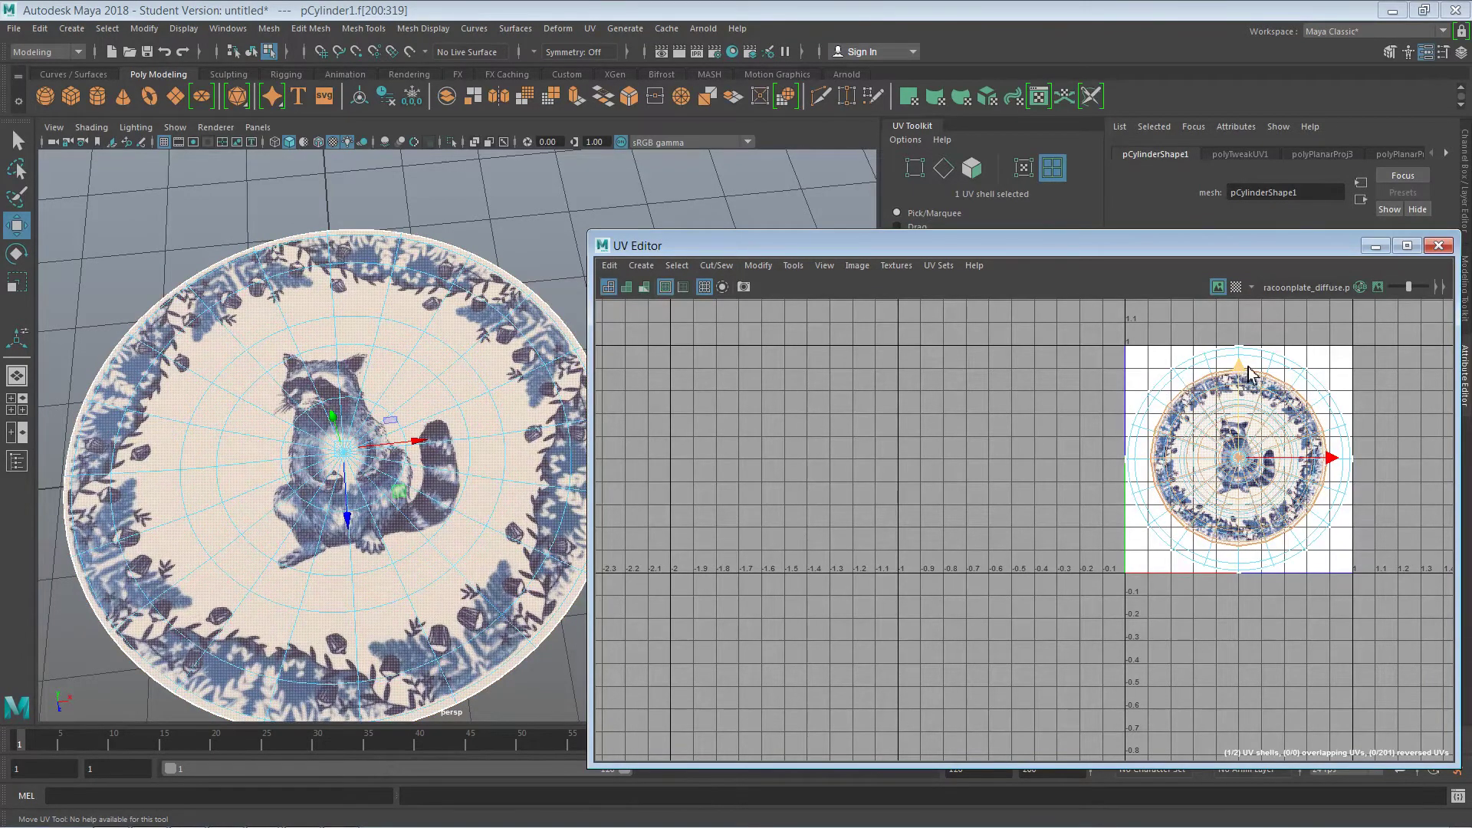
Step: Select the underside's UV shell, shrink it and place it in the blank lower-left corner of the raccoon texture
alt+drag(480, 613, 449, 434)
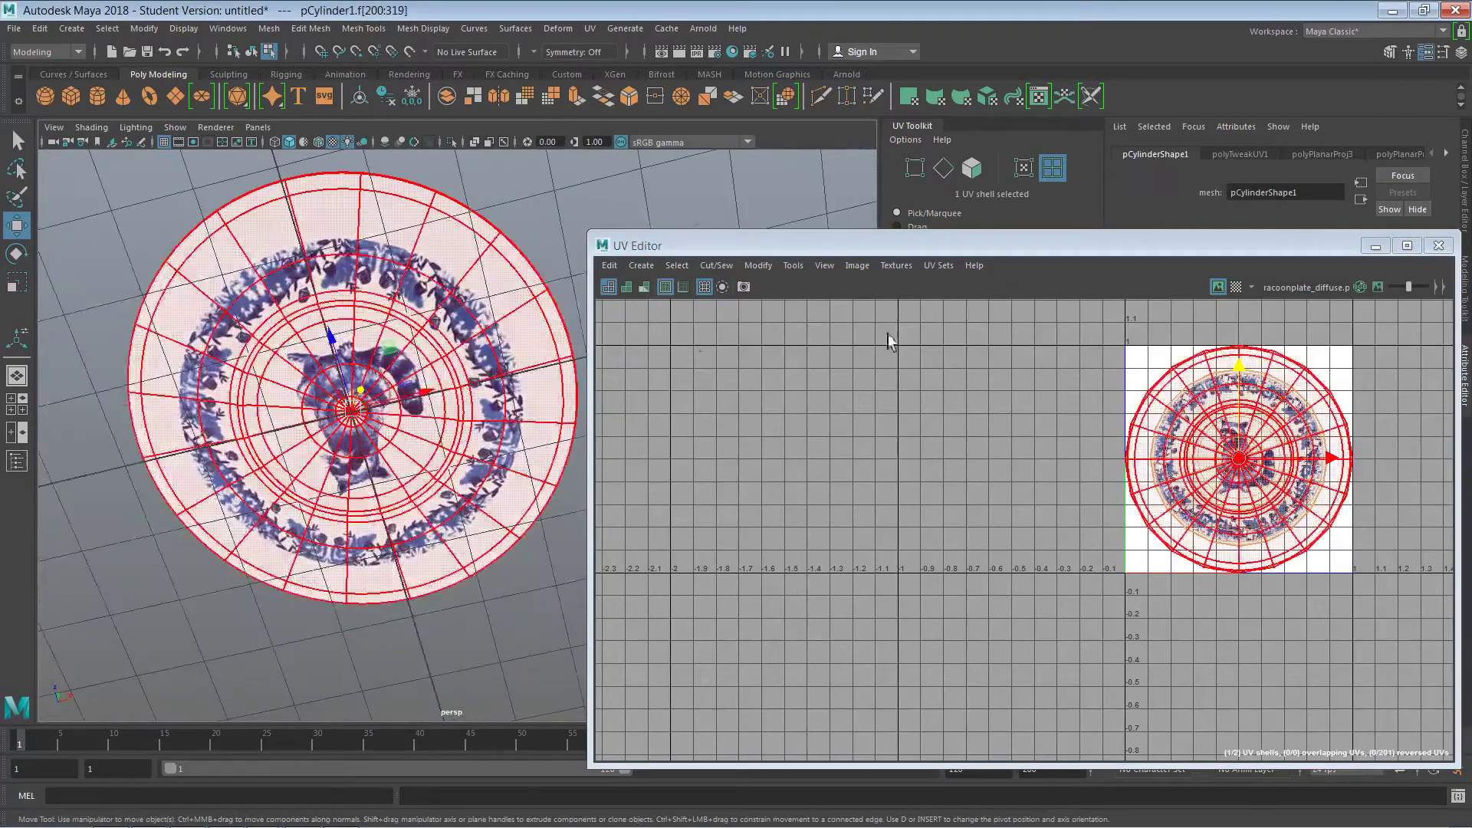
click(455, 321)
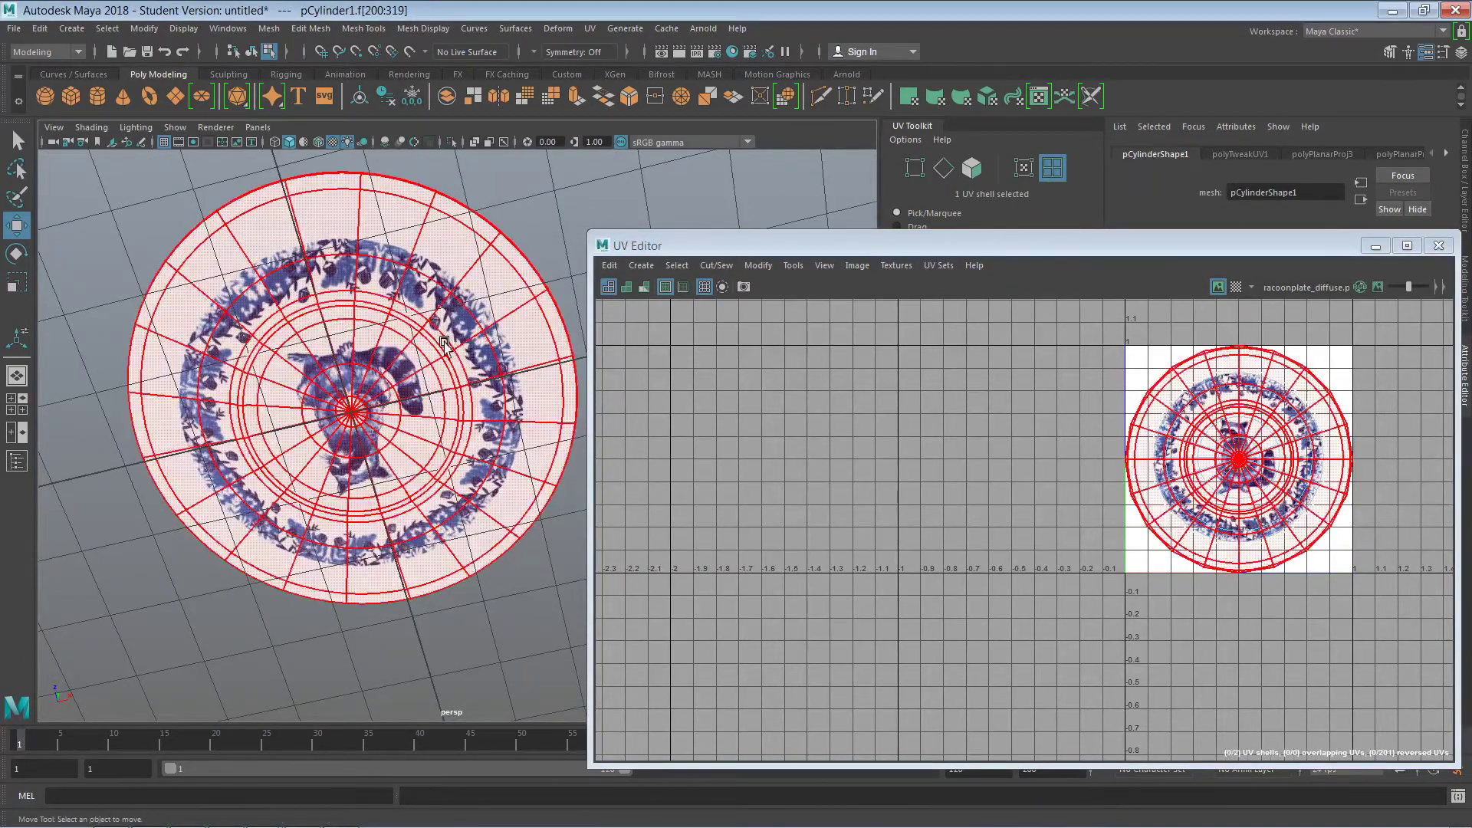
key(r)
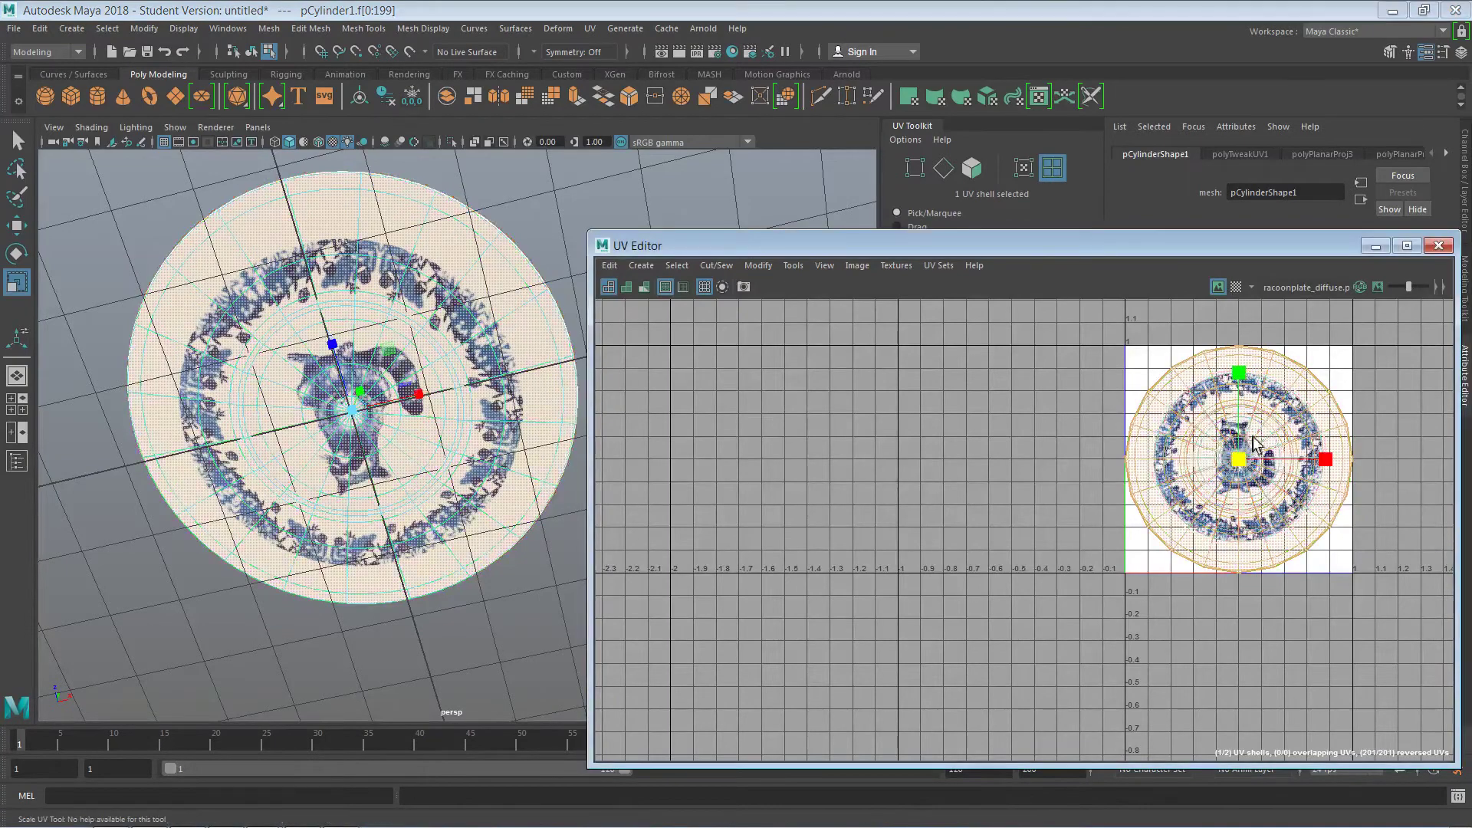
drag(1241, 460, 1162, 541)
key(w)
key(r)
key(w)
click(800, 214)
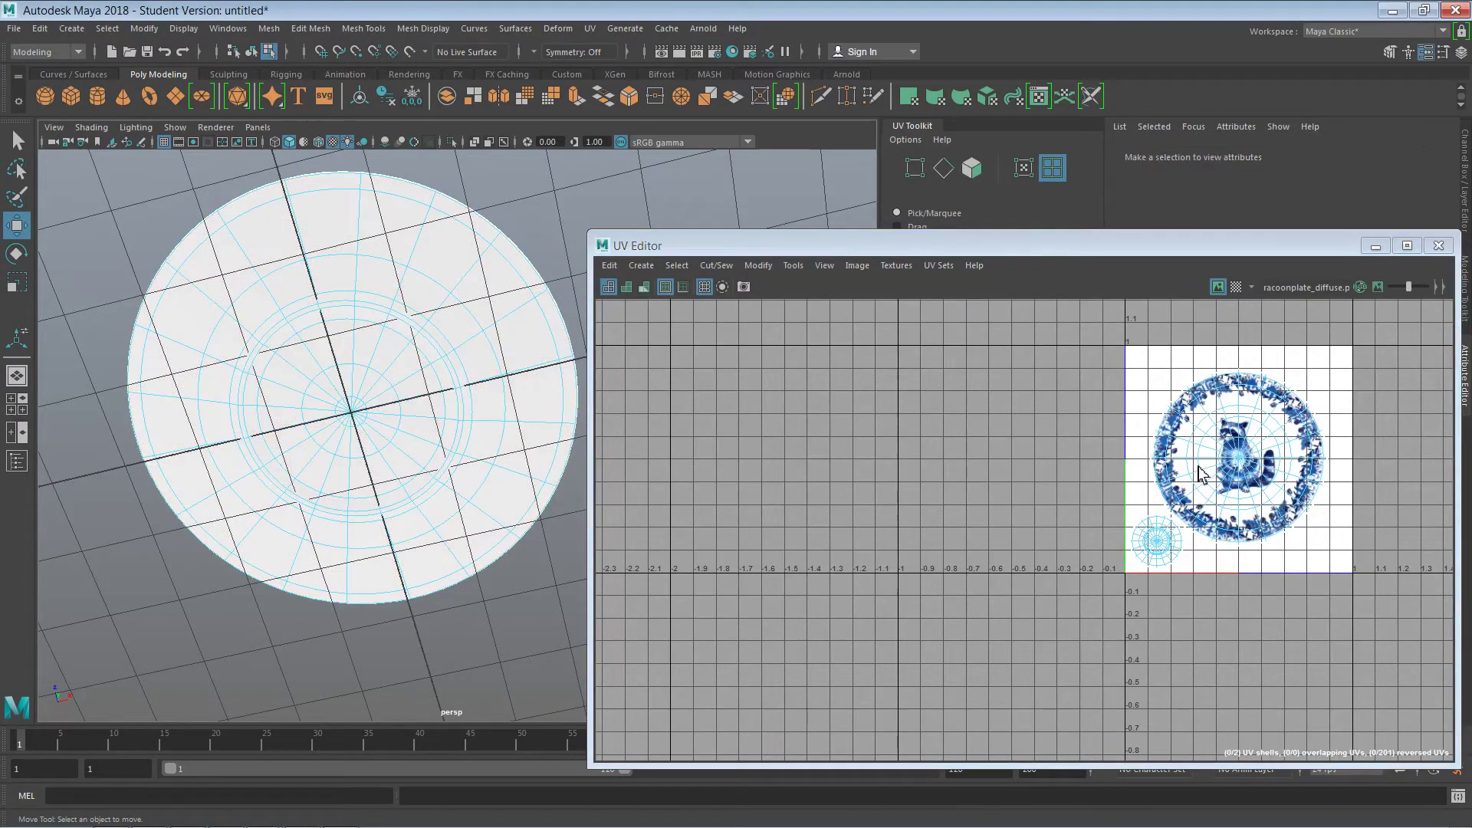
click(1438, 245)
Step: Render the plate's upper face with Arnold, inspect the raccoon texture and close the render
alt+drag(749, 461, 690, 575)
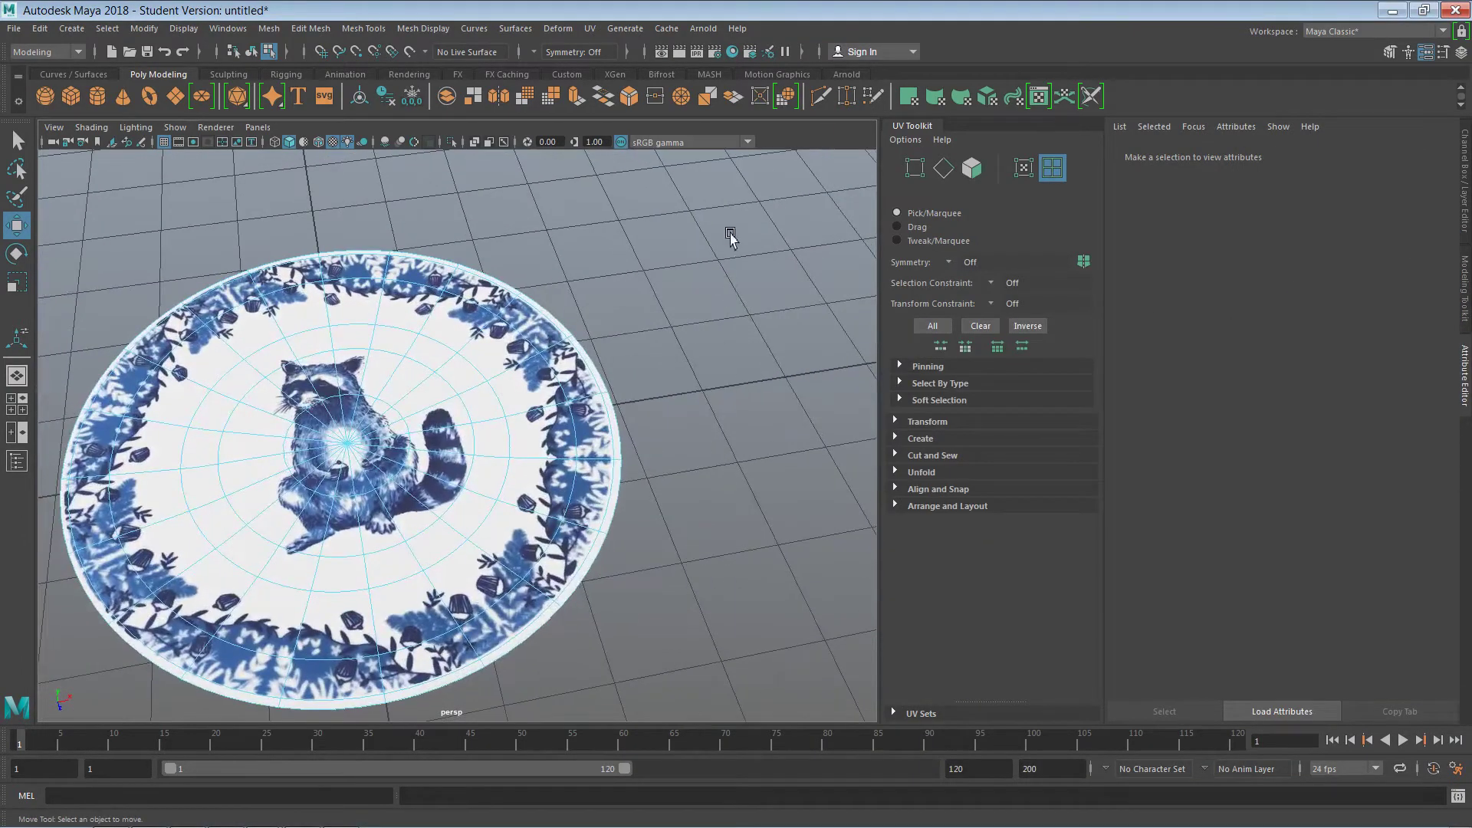
click(703, 28)
click(725, 58)
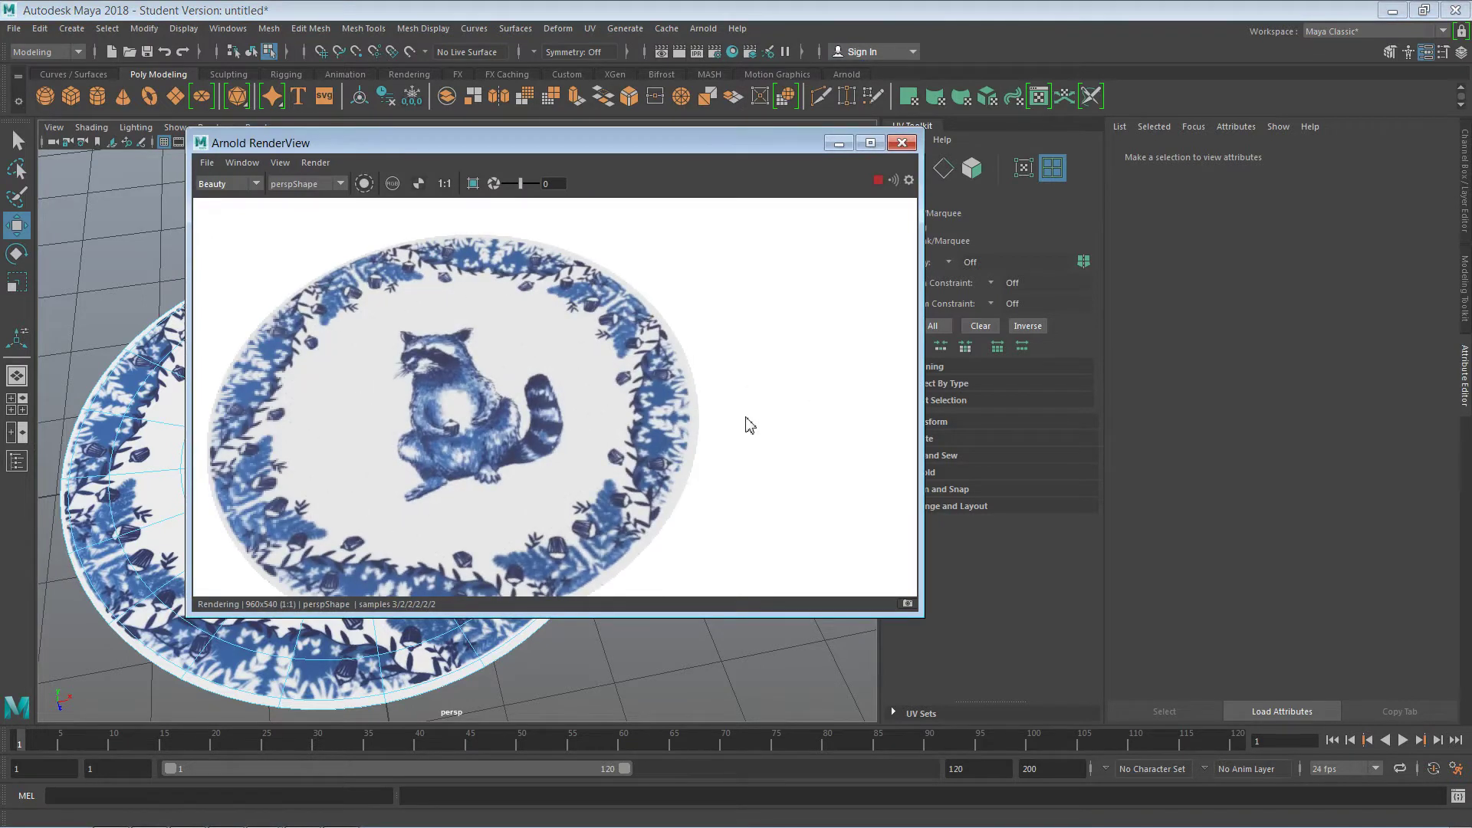
drag(641, 529, 662, 492)
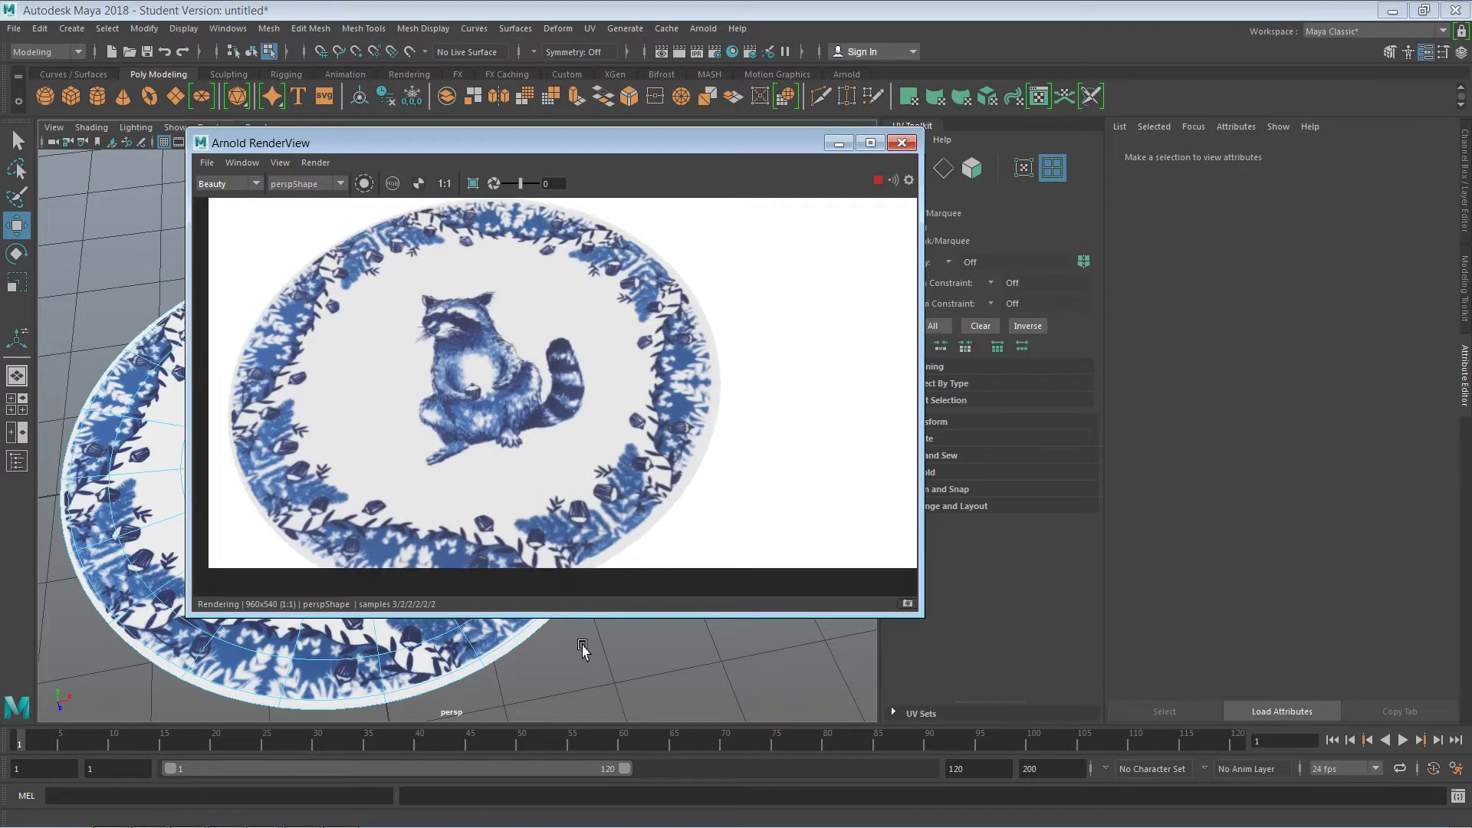
click(602, 642)
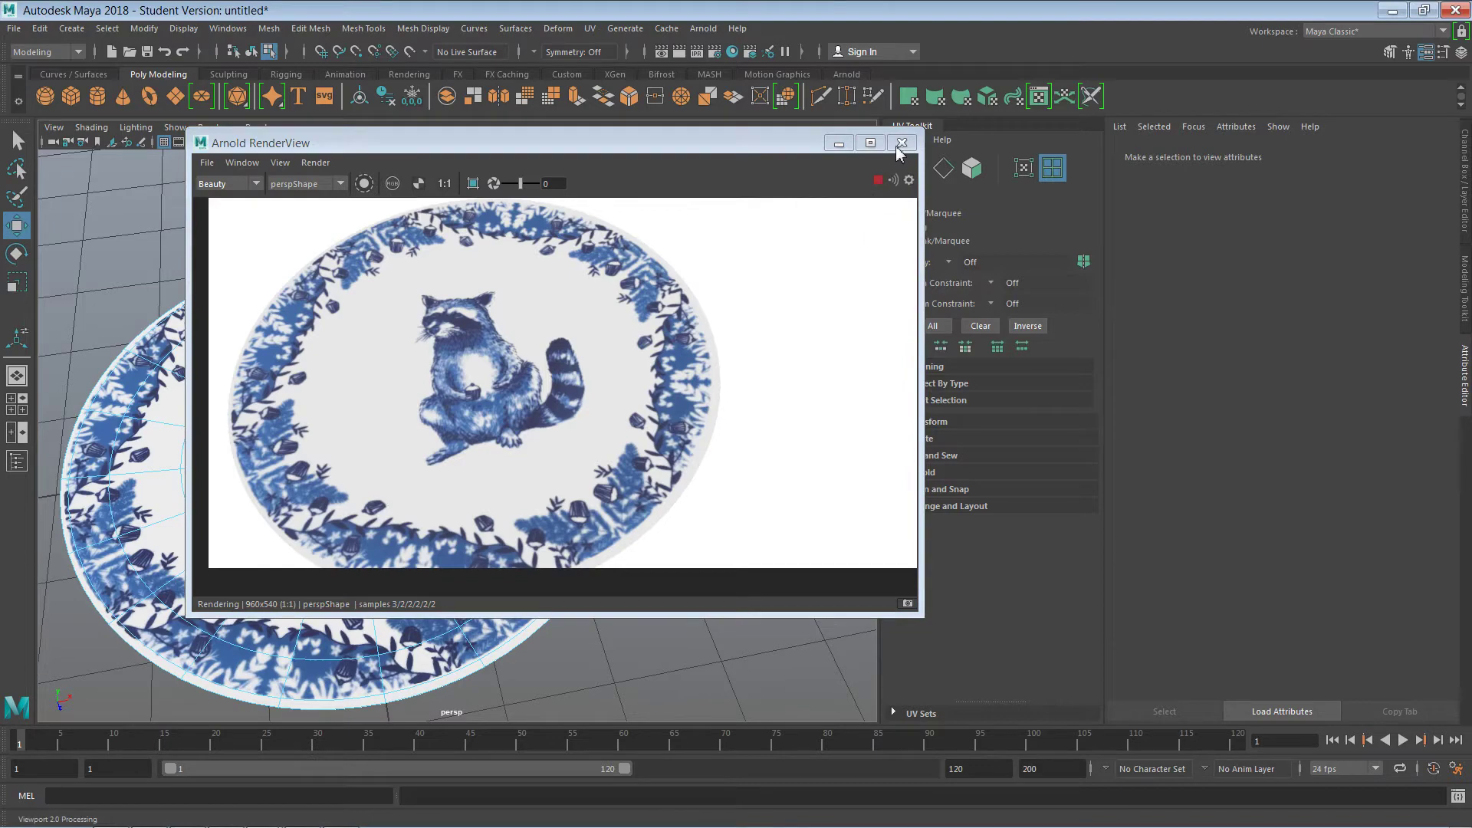
click(728, 416)
key(Escape)
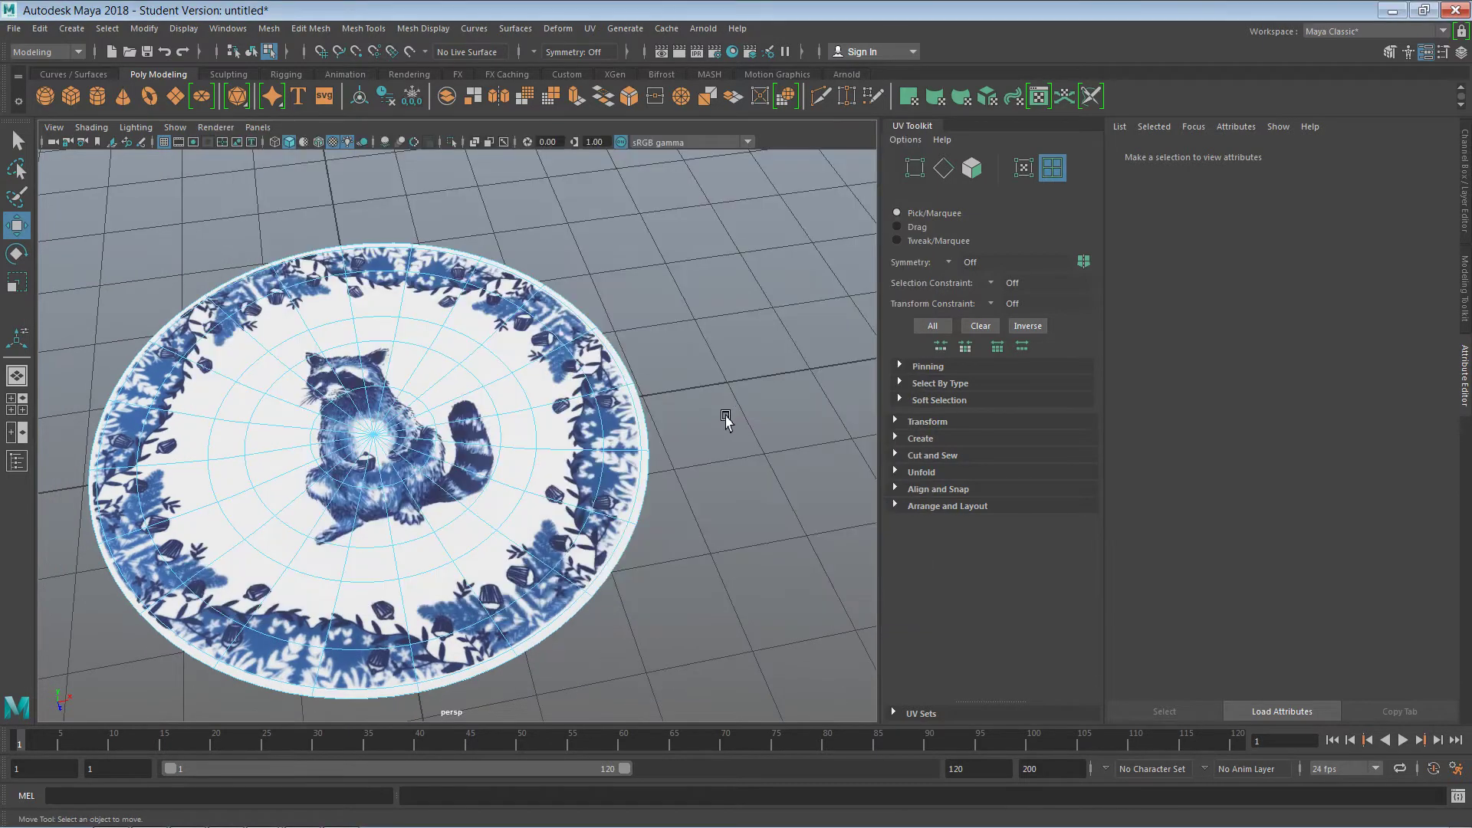
Step: Open Hypershade and rename the plate's Arnold standard surface material to raccoon
alt+drag(688, 549, 644, 516)
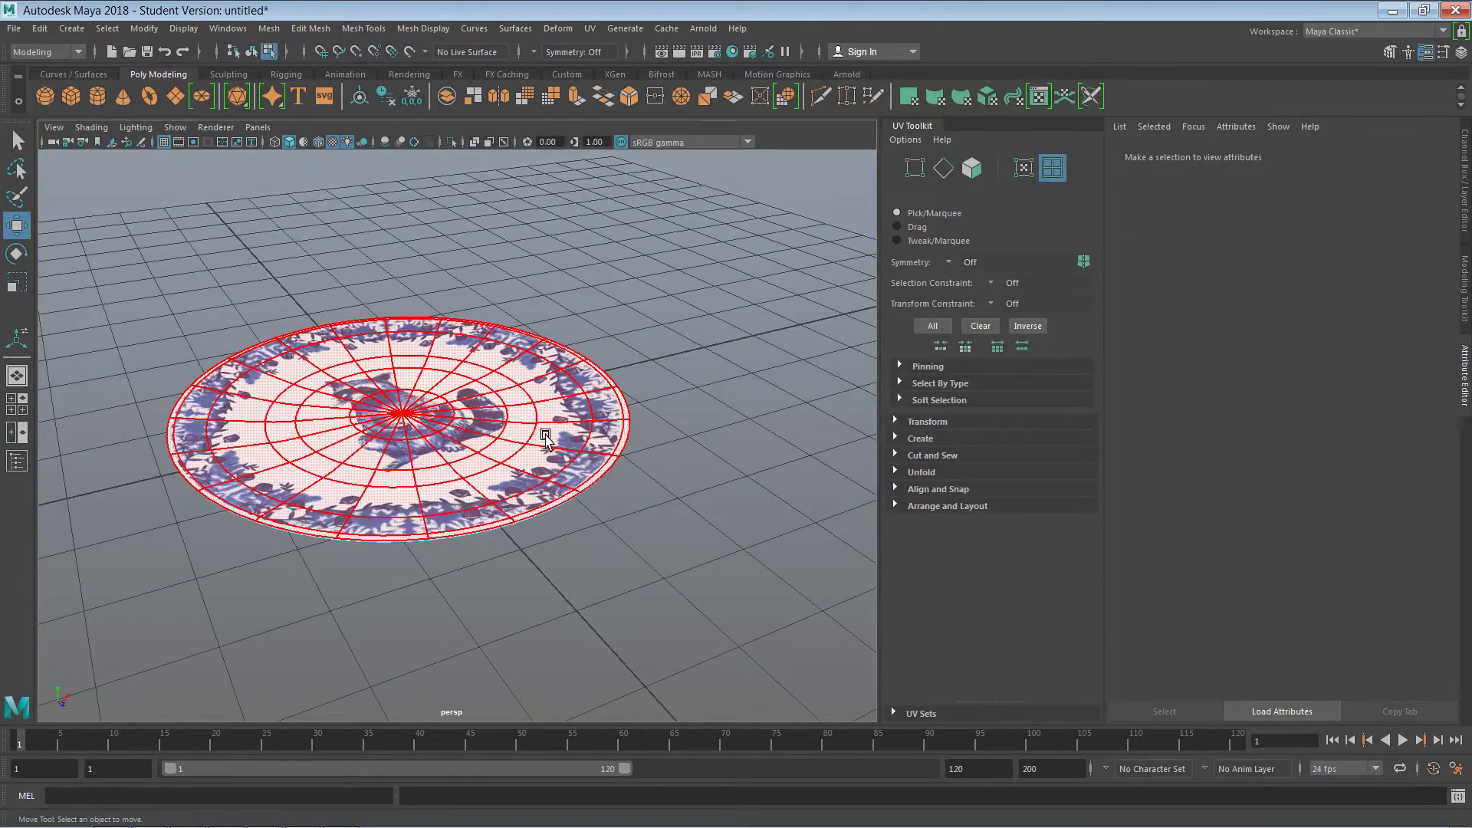
click(425, 395)
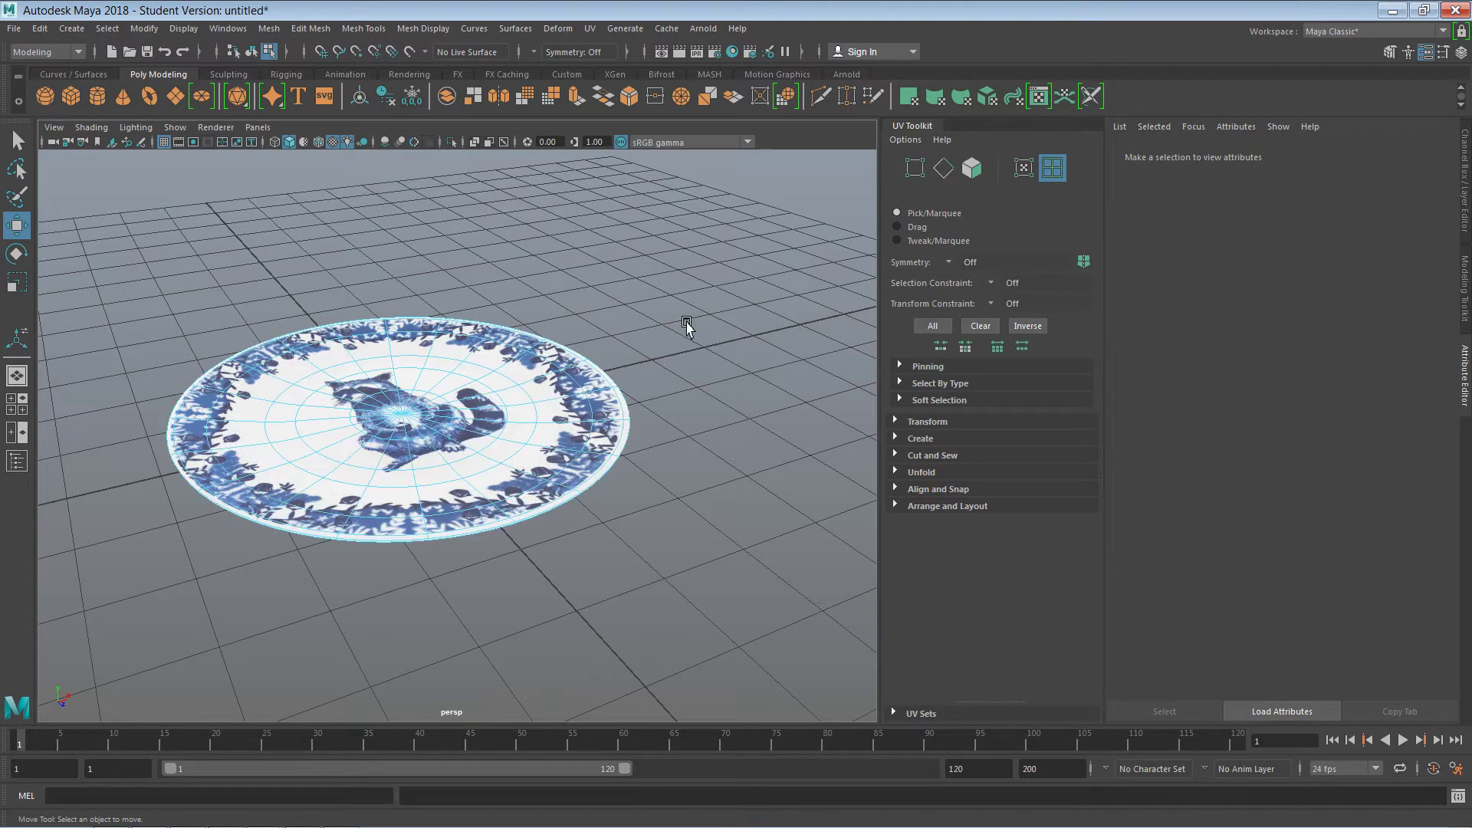
click(732, 52)
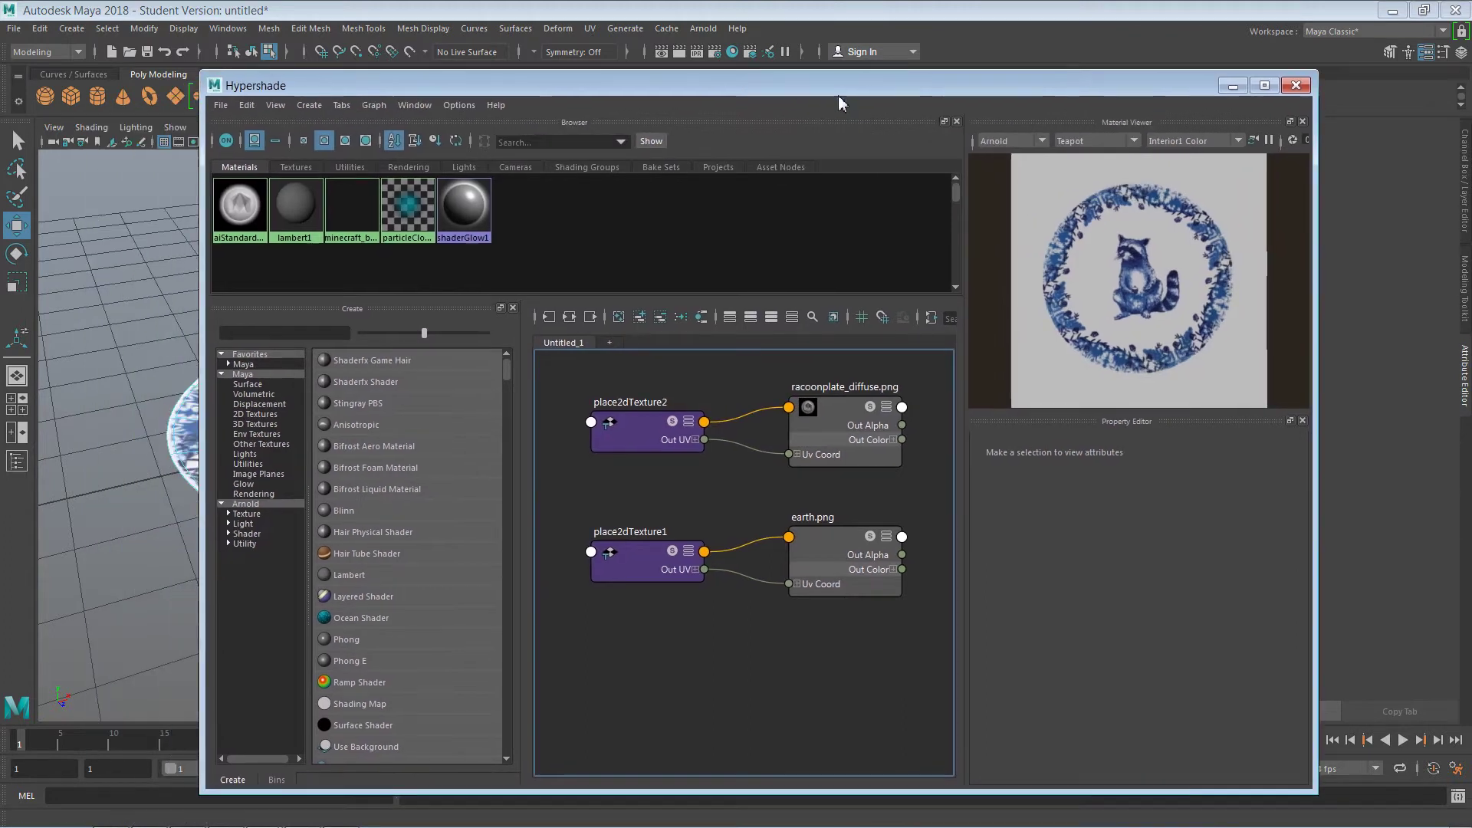
click(240, 205)
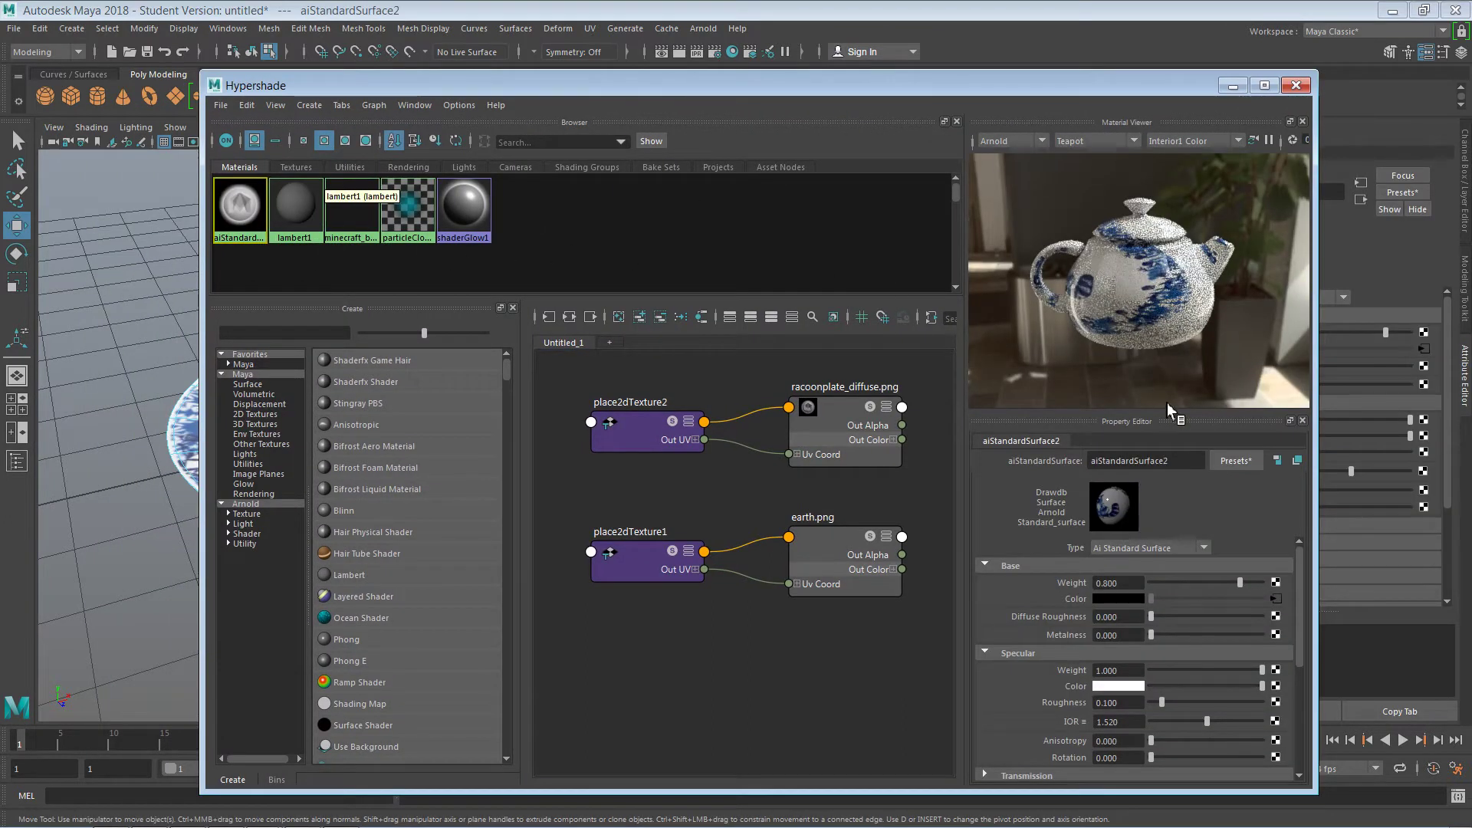
click(1104, 460)
text(r)
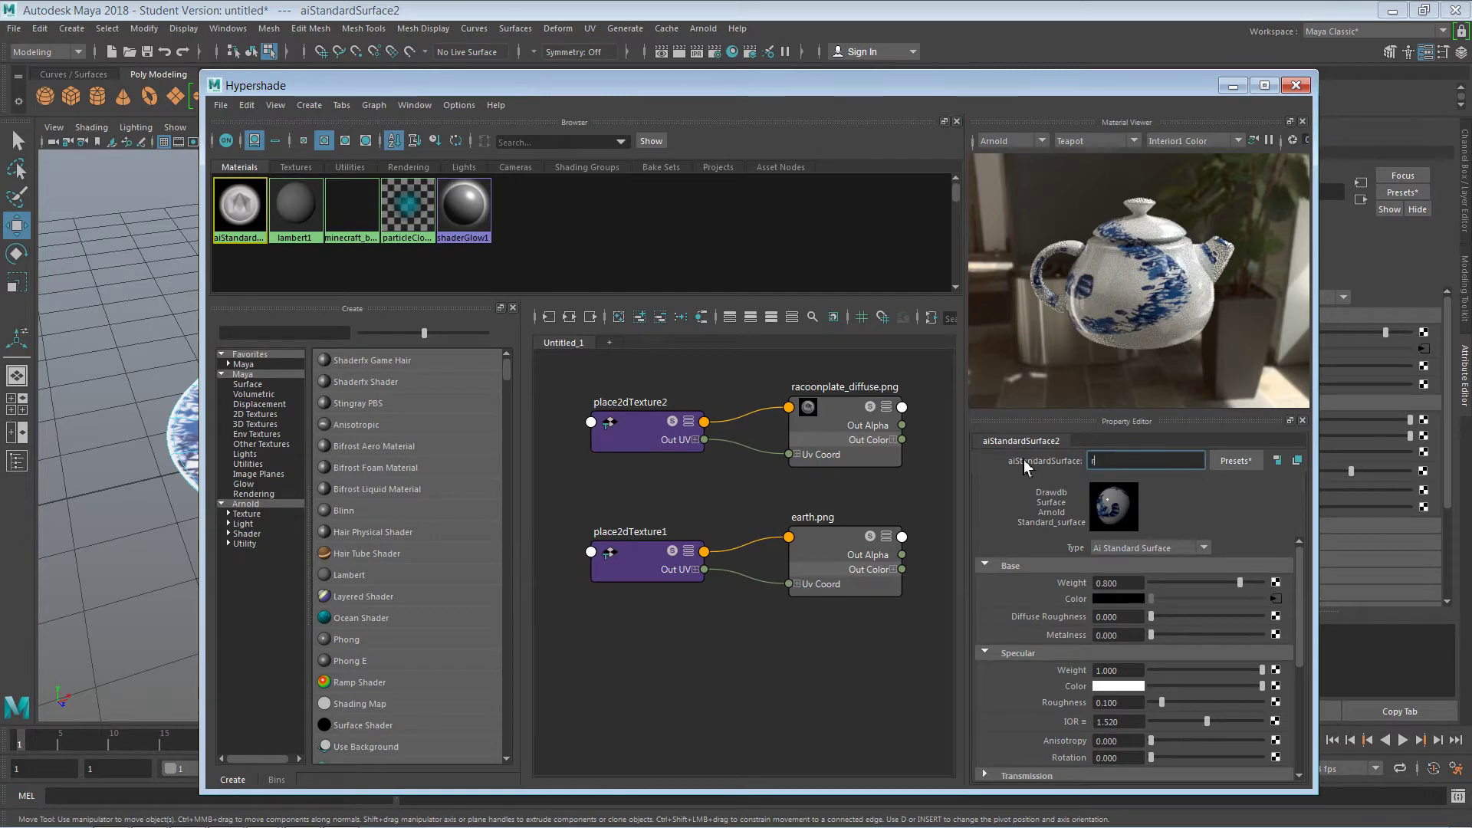
text(accoon)
key(Return)
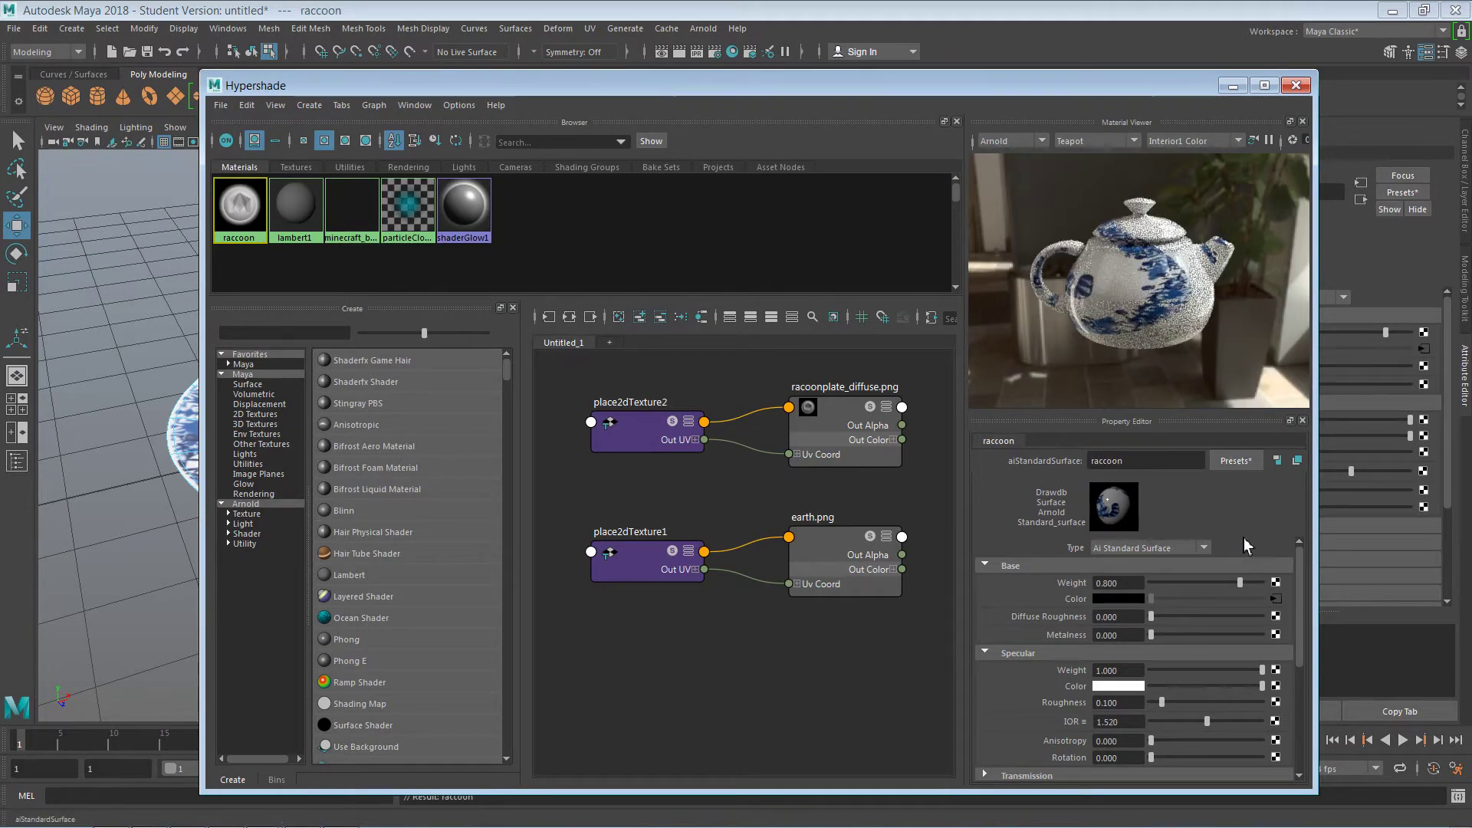
Step: Map the raccoon material's Metalness to a file texture using racoonplate_specular.png, and close Hypershade
drag(1304, 563, 1299, 582)
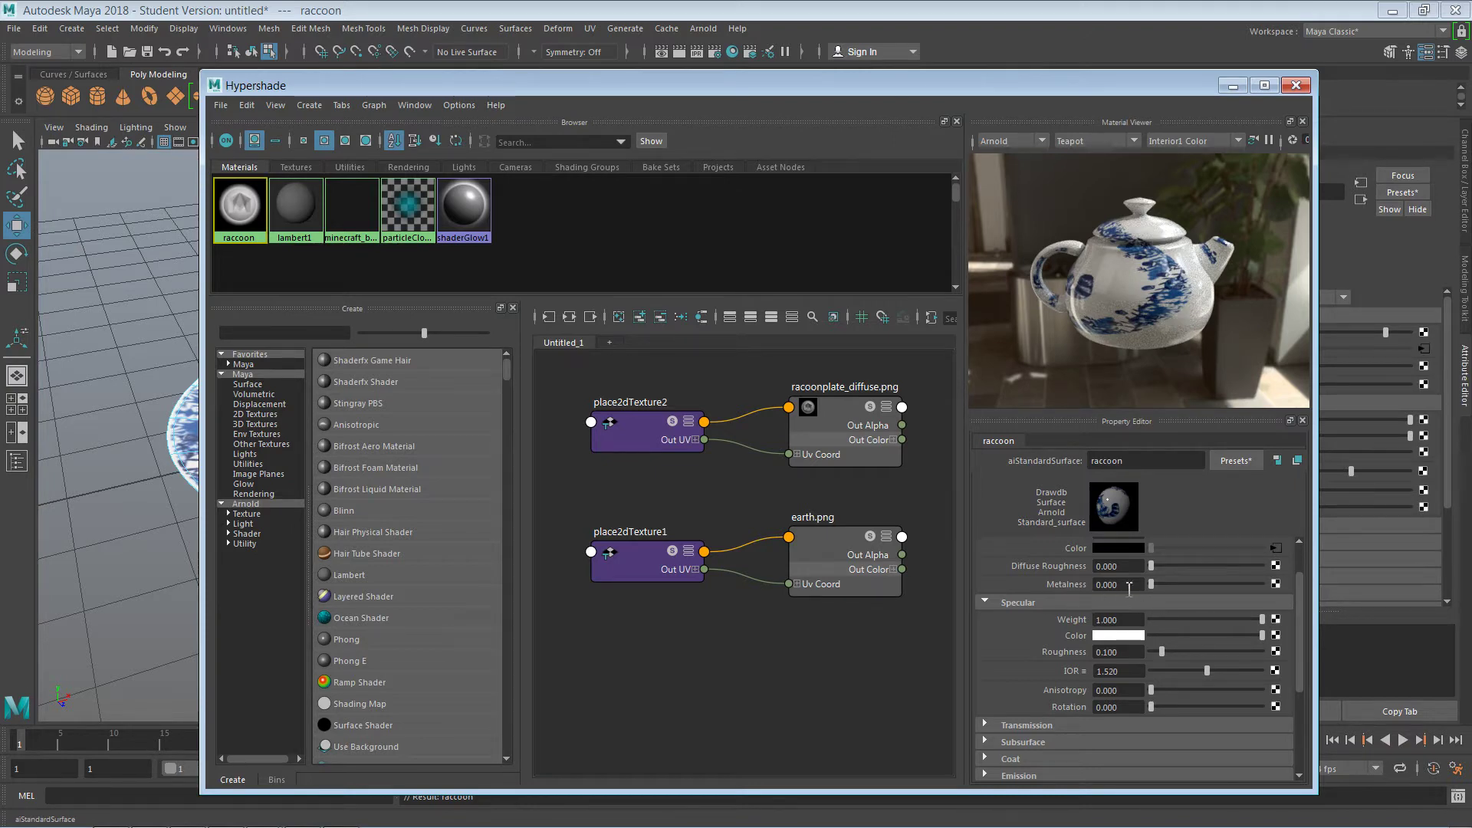
click(1280, 583)
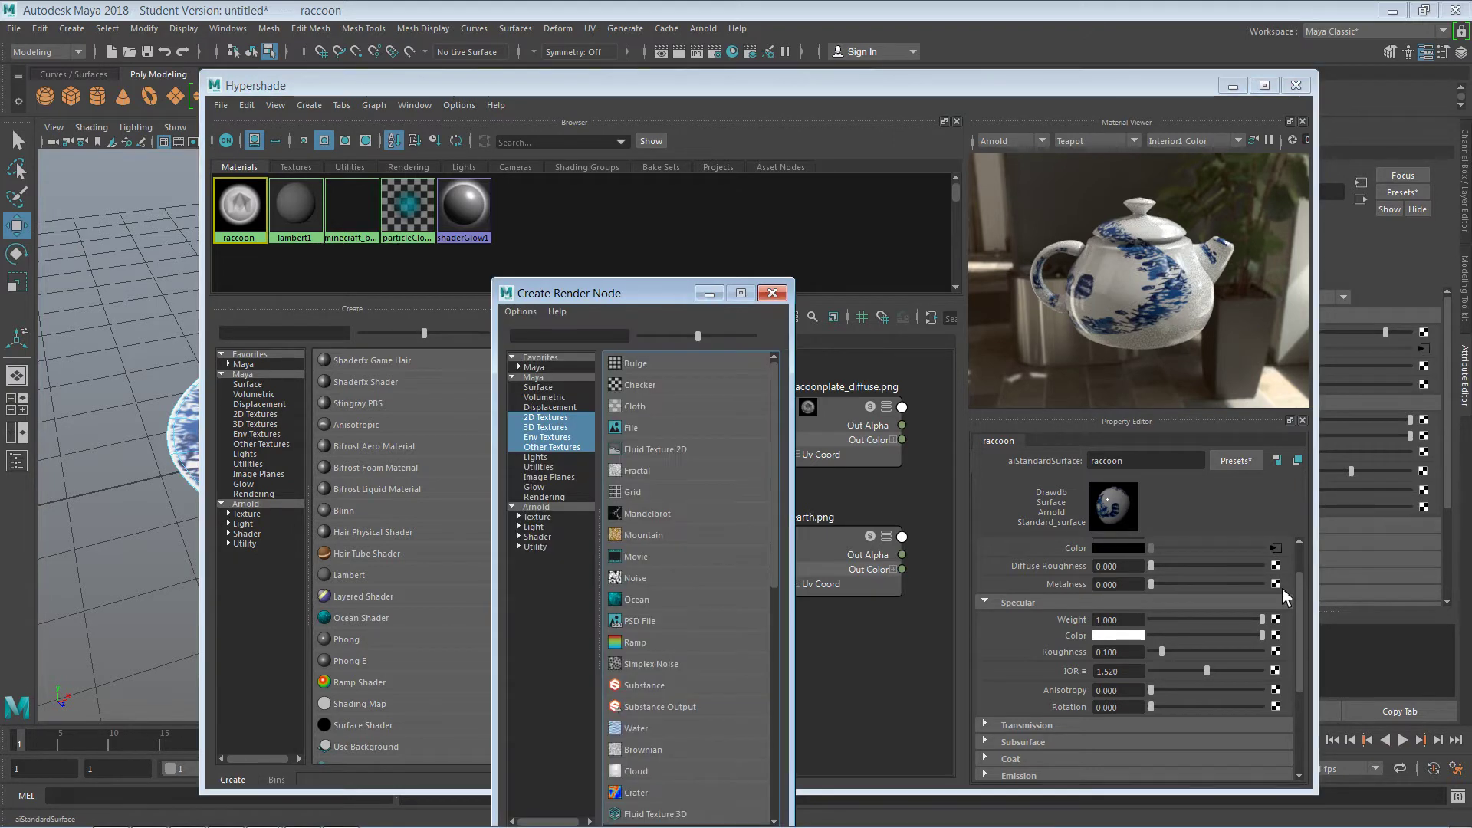
click(655, 432)
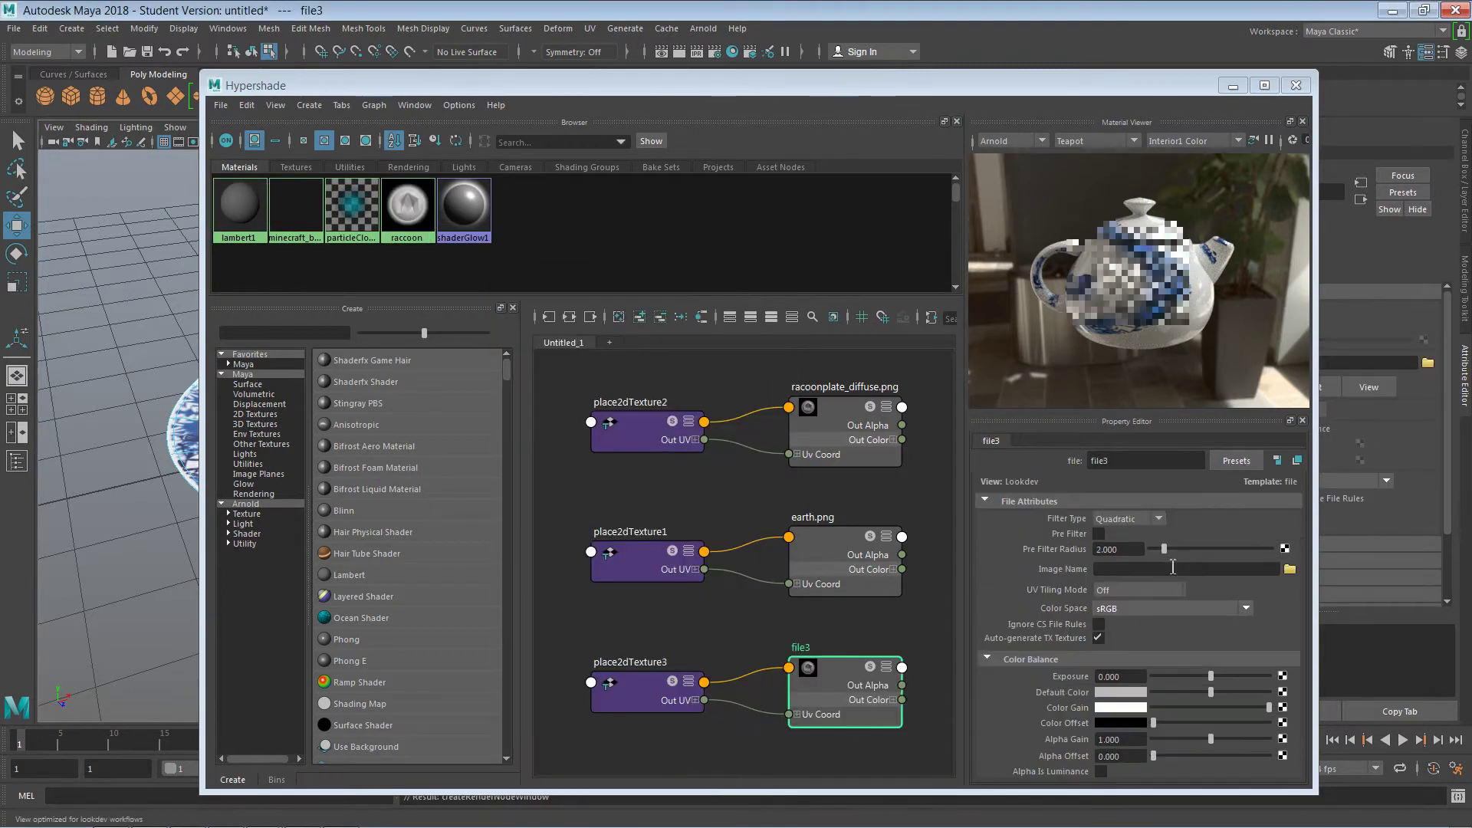
click(1290, 569)
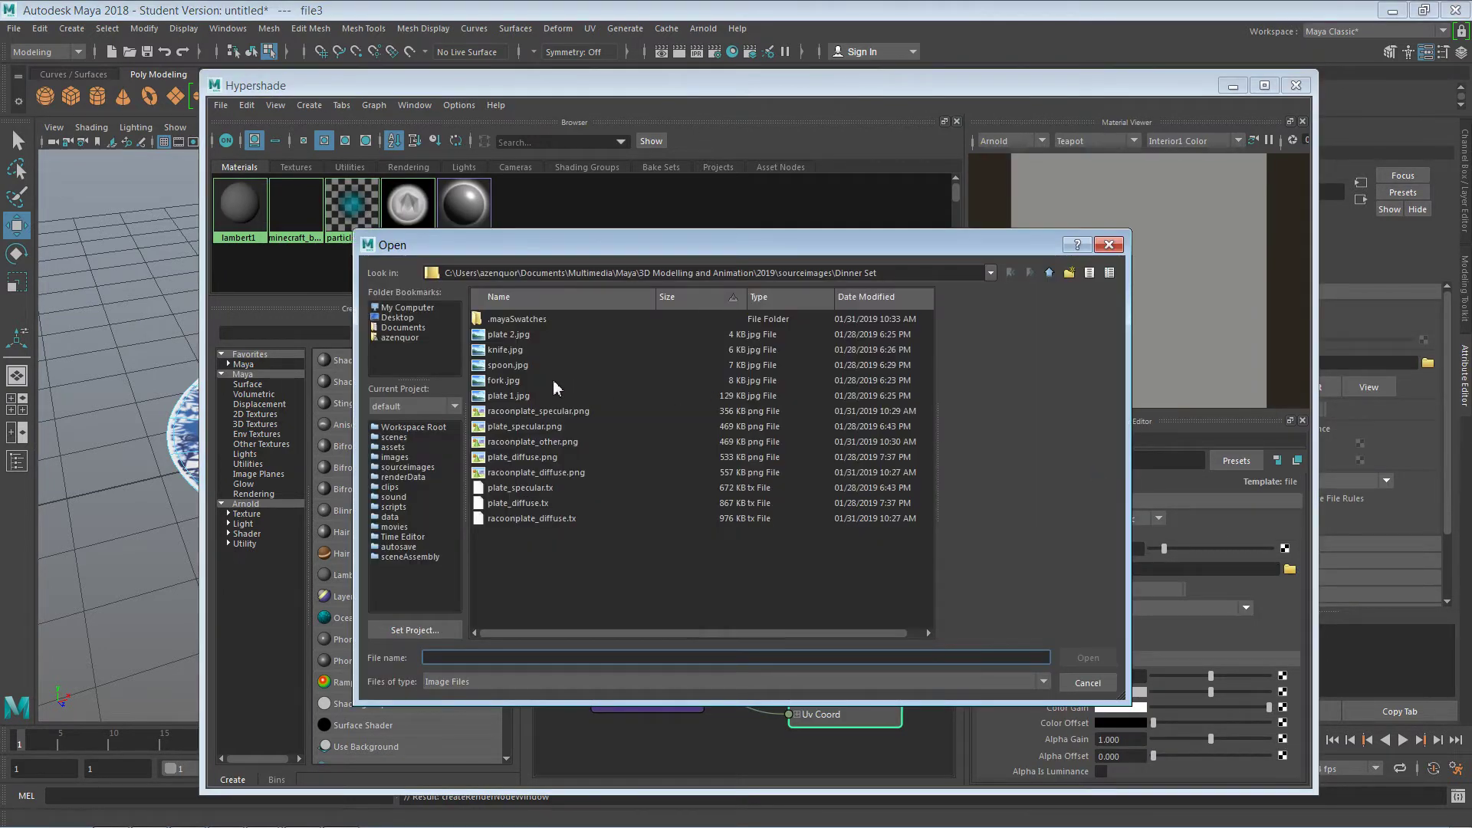
click(547, 412)
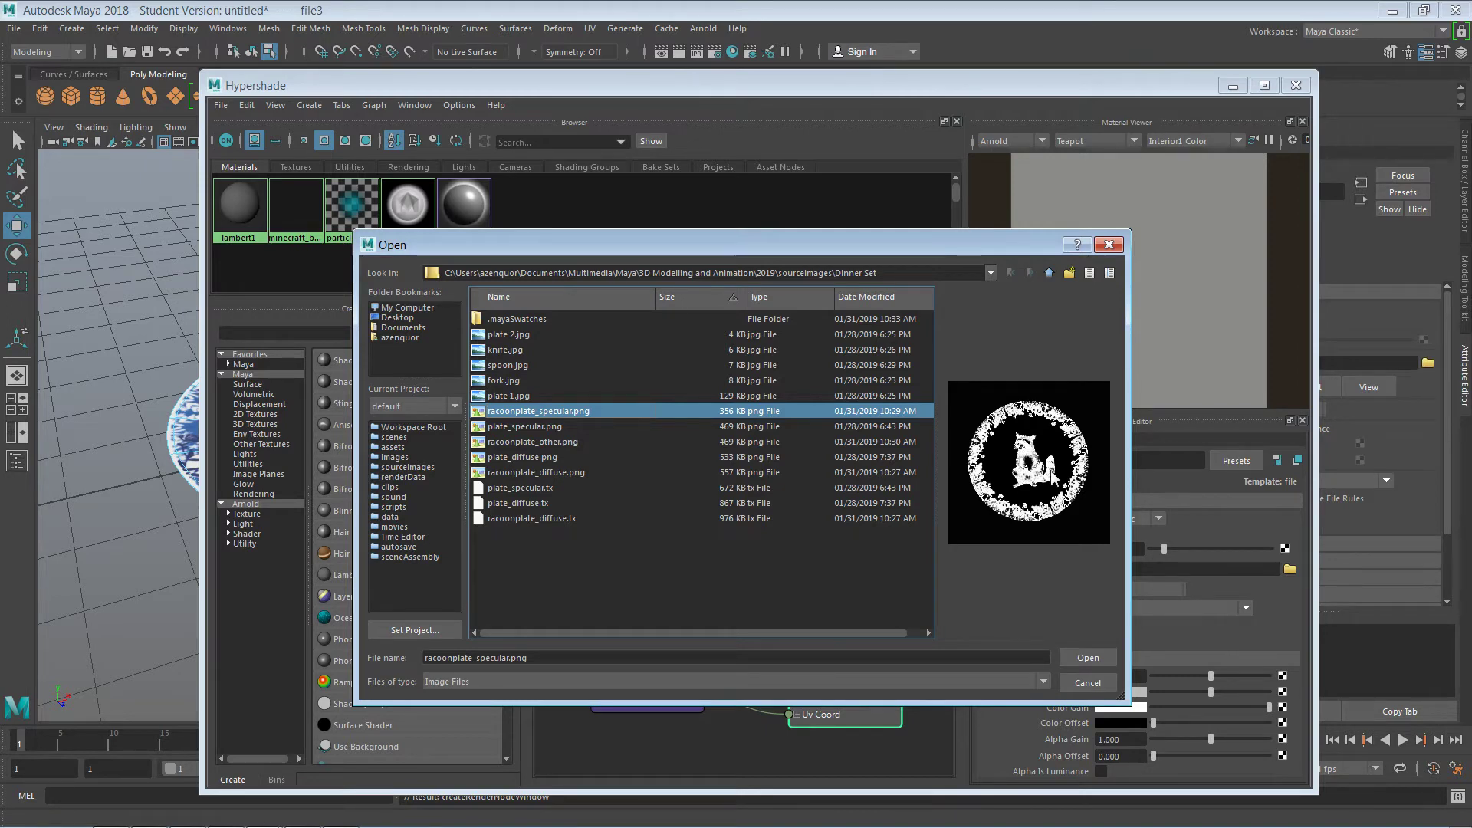
click(1088, 657)
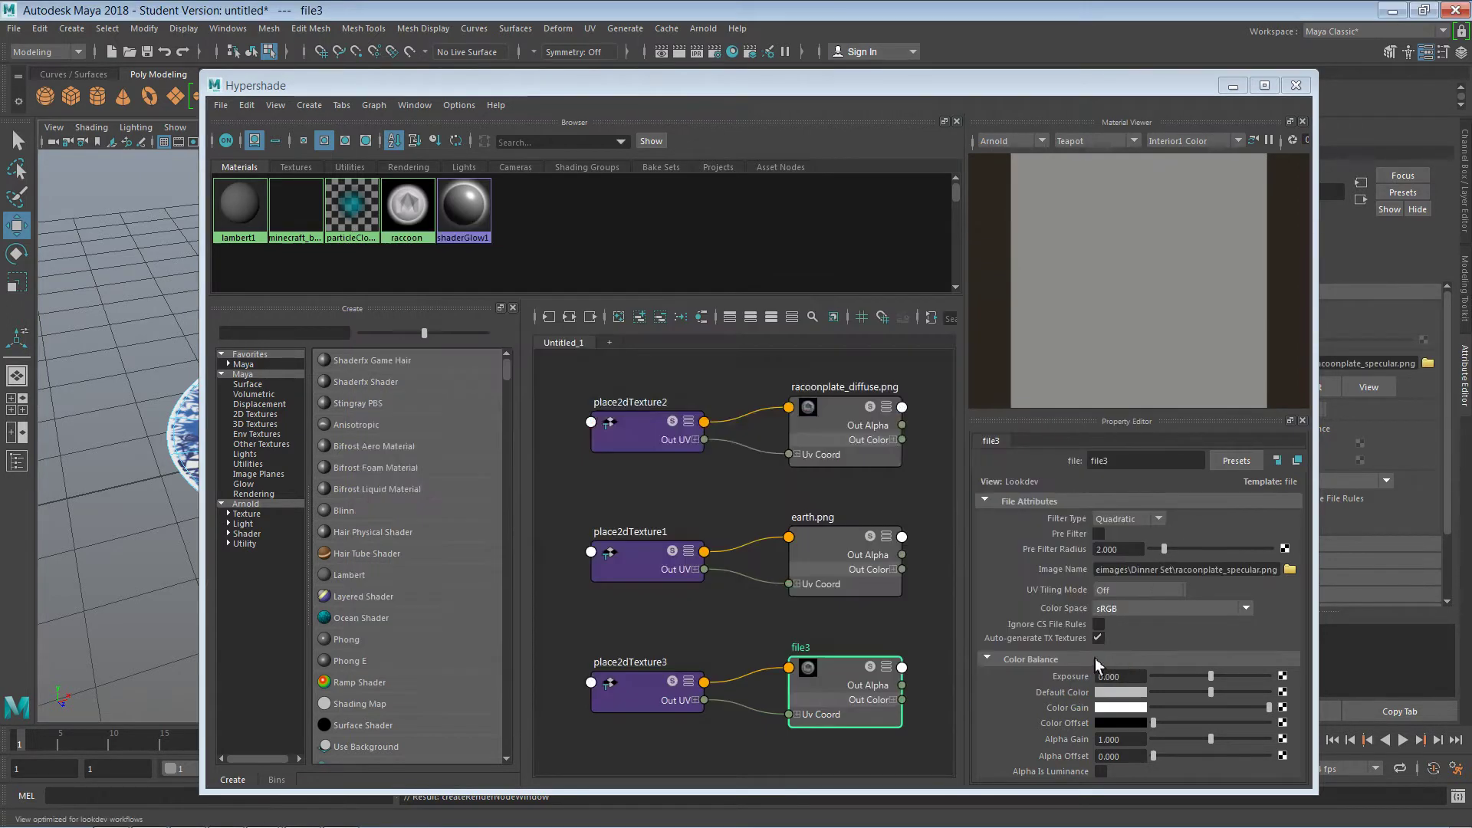
click(1295, 86)
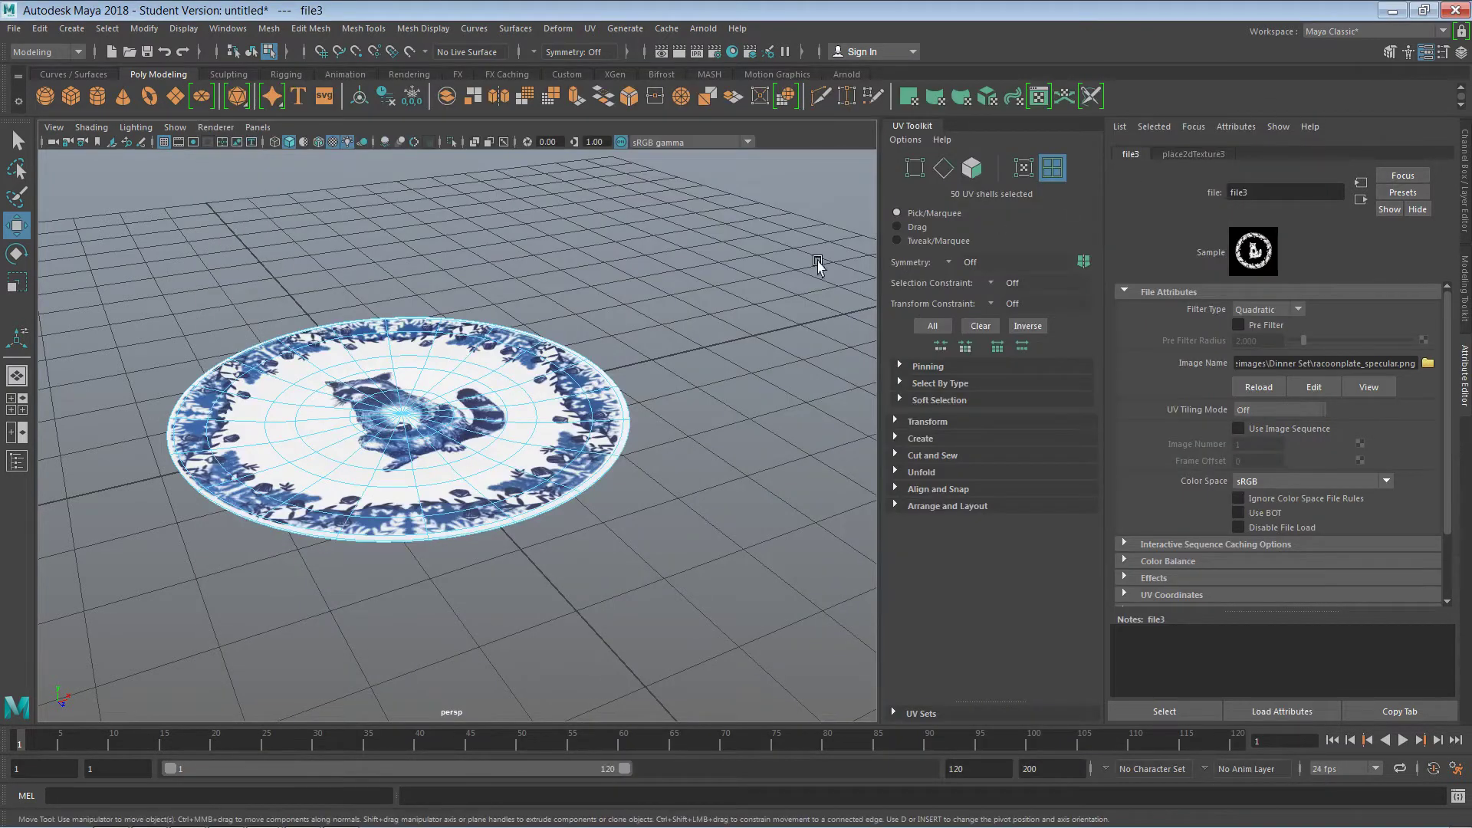
Step: Render the plate with Arnold from the low perspective view to check the metalness map, and close the render
click(703, 28)
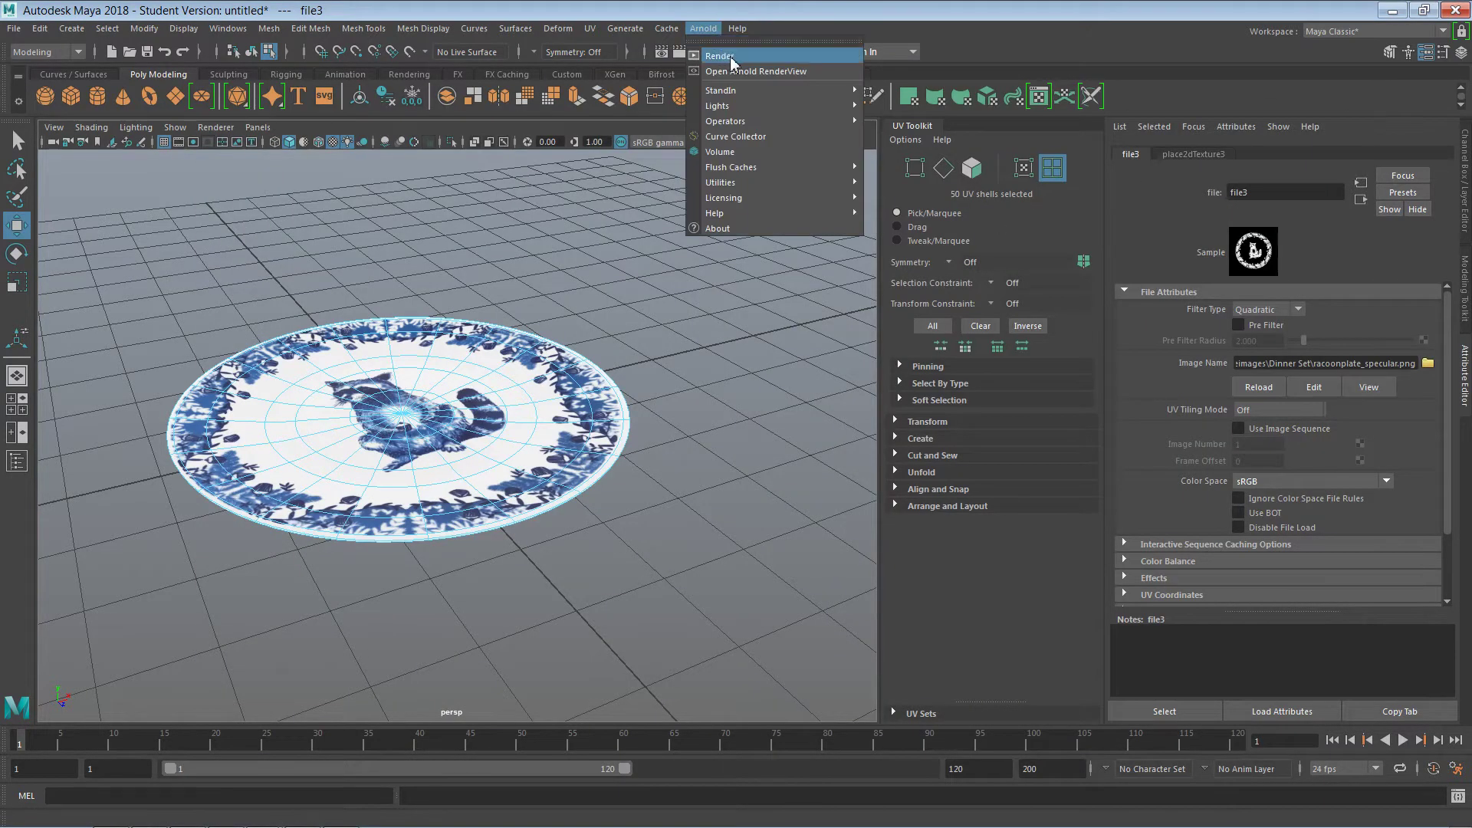
click(737, 59)
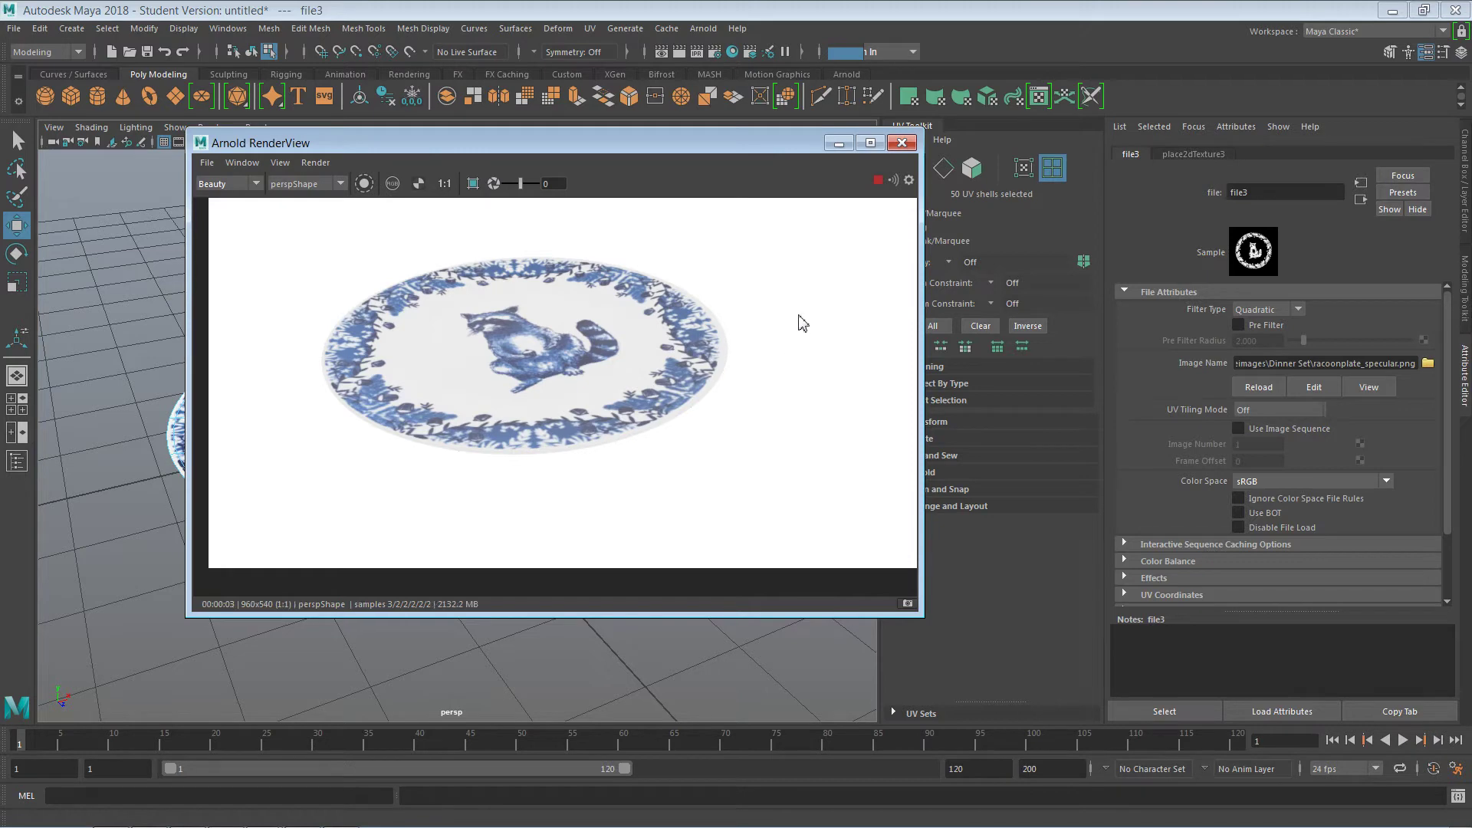
click(901, 143)
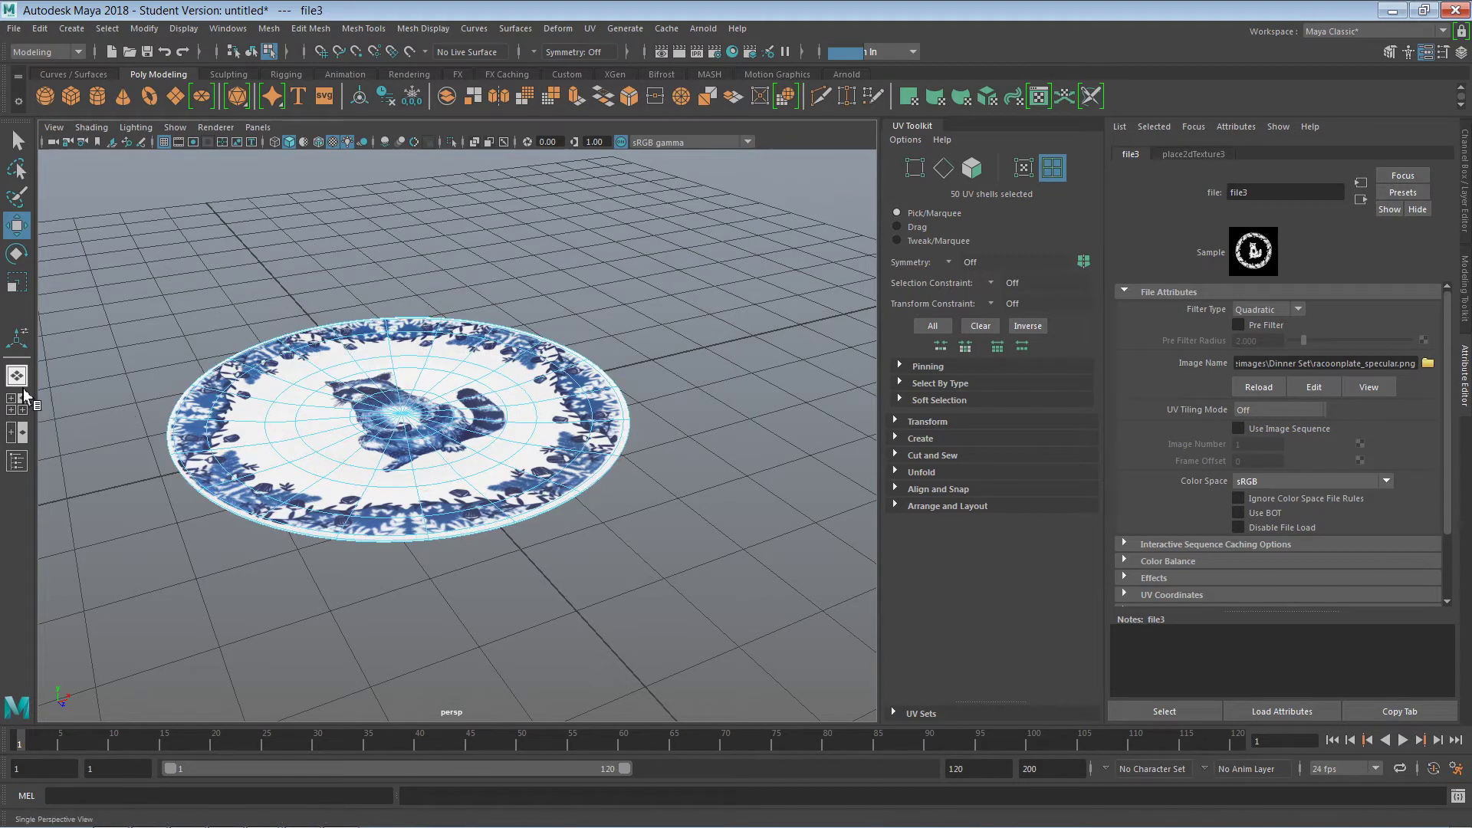
Step: Show the Outliner and delete the hidden aiSkyDomeLight1
click(17, 461)
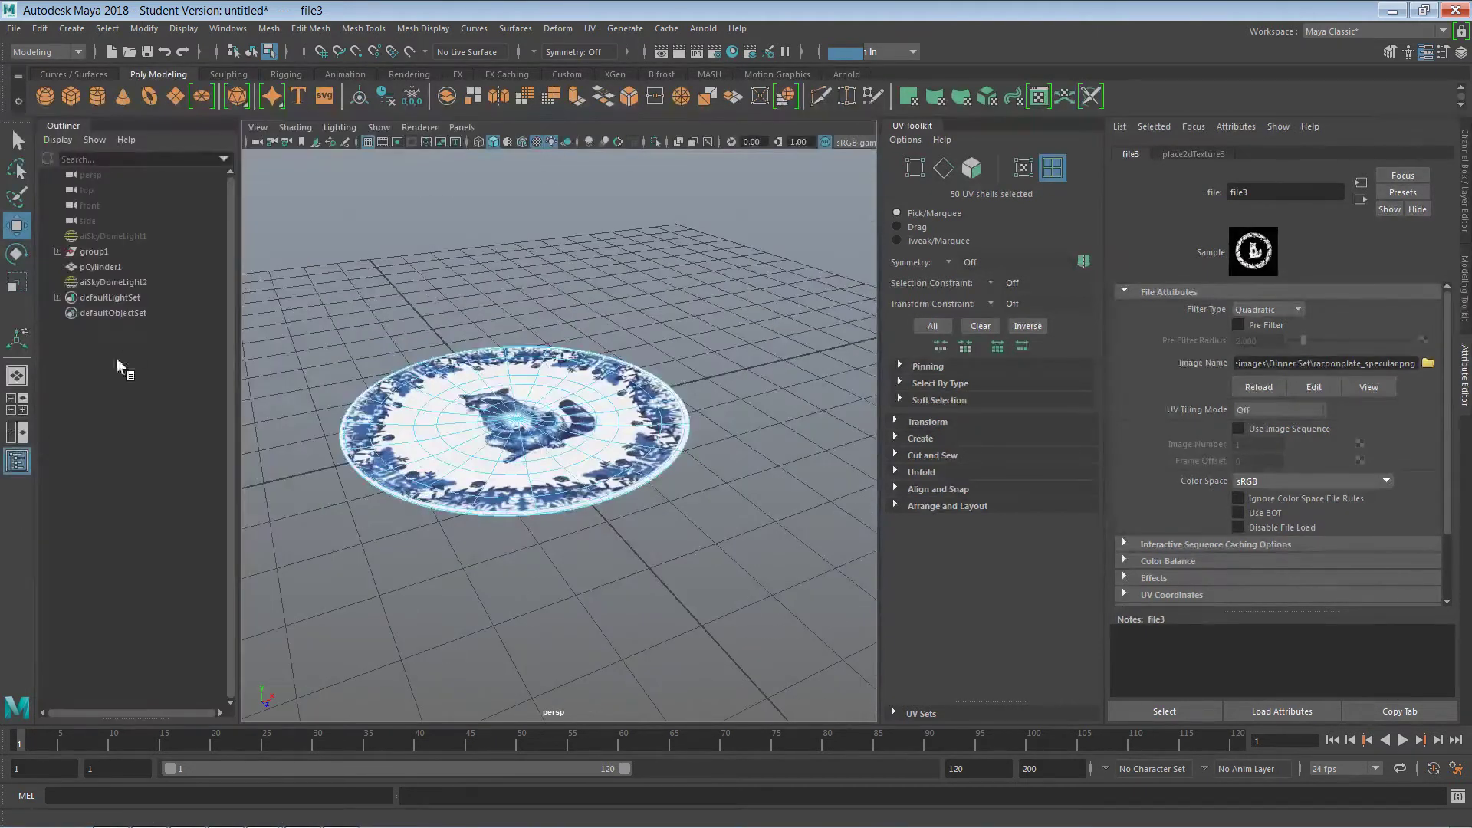
click(115, 236)
key(Delete)
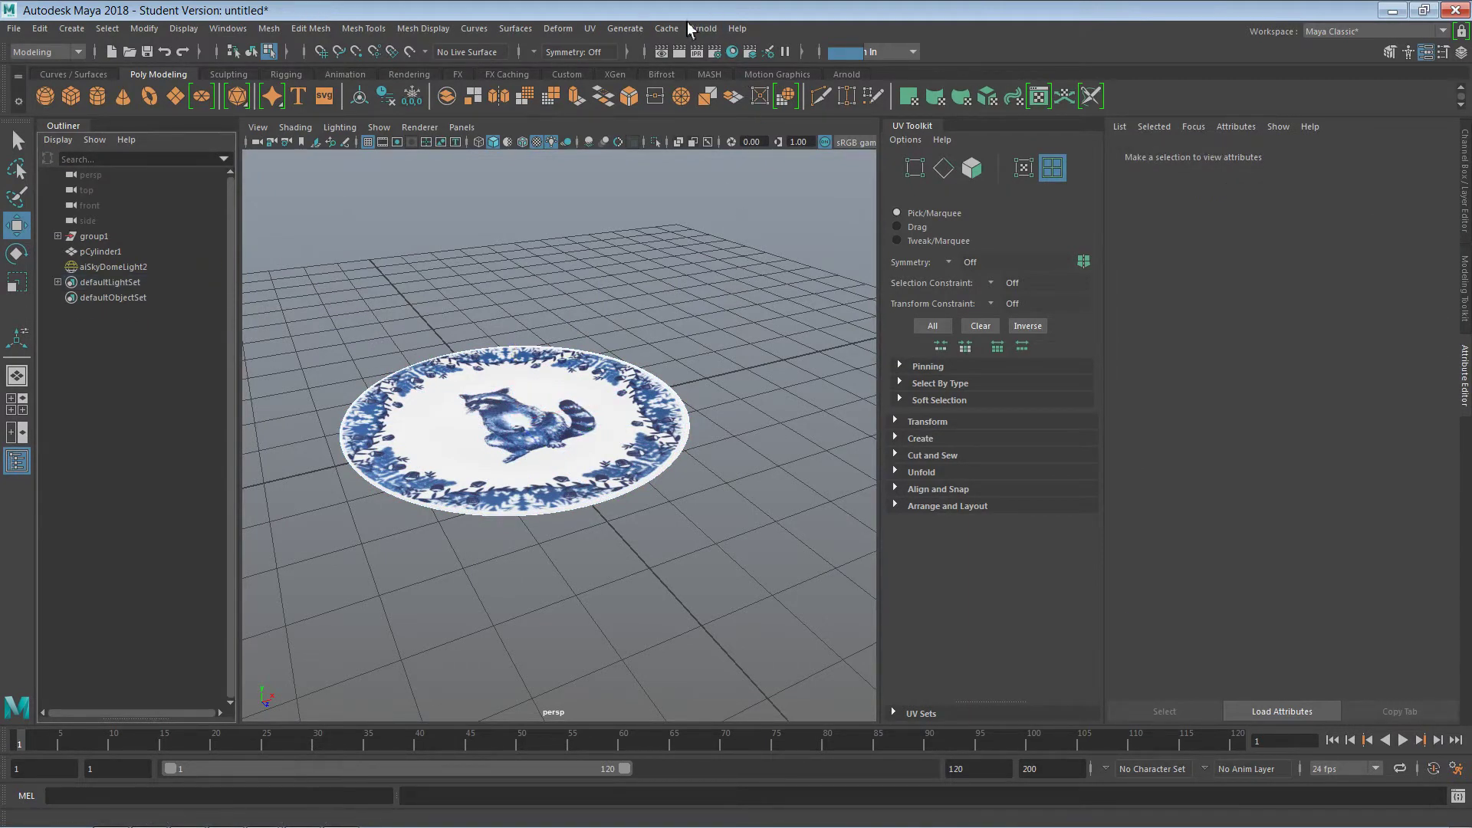
Step: Create an area light and raise it about 2.6 units above the plate's centre
click(71, 28)
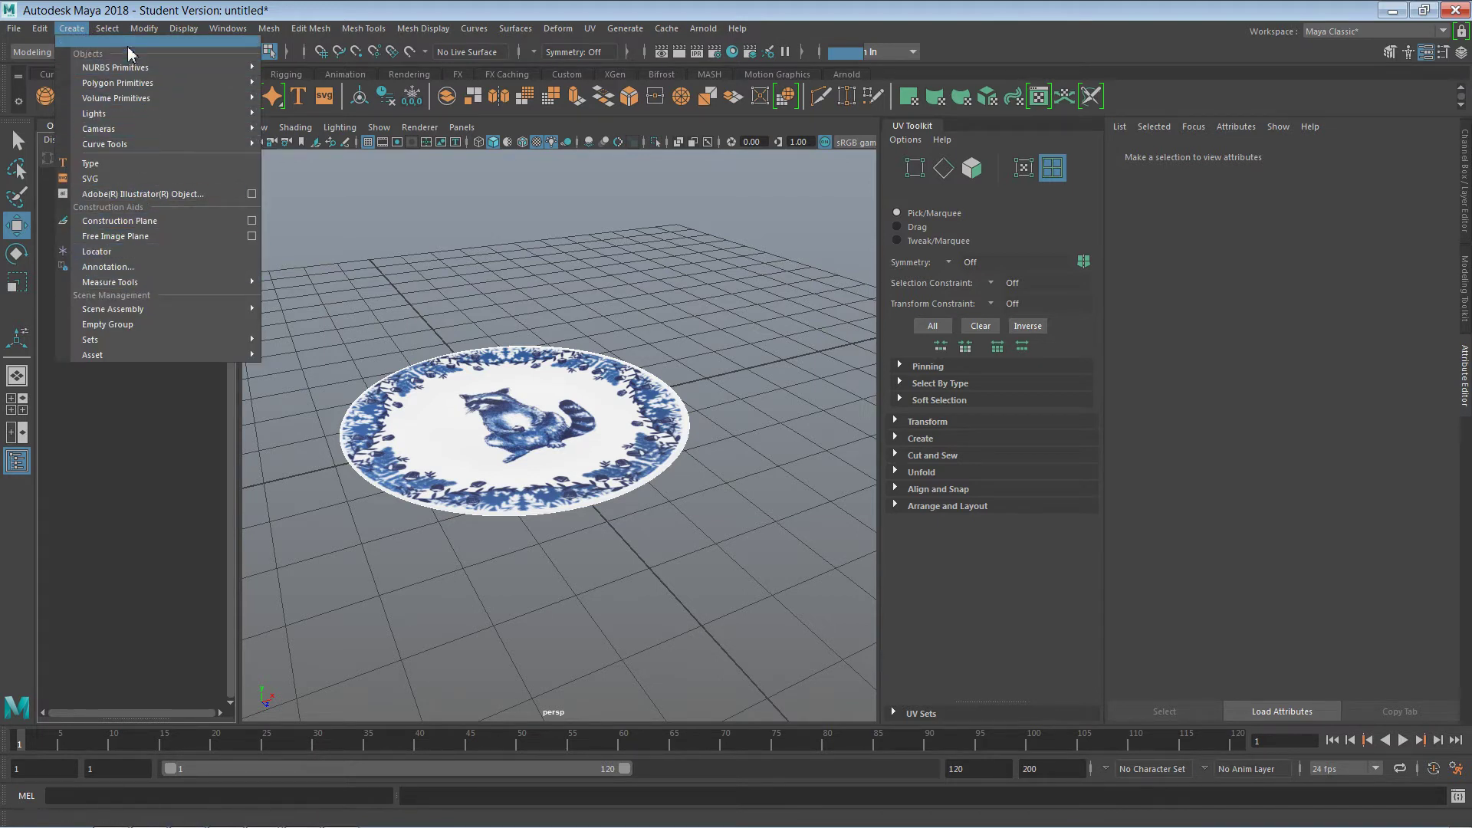
mouse_move(192, 98)
mouse_move(230, 114)
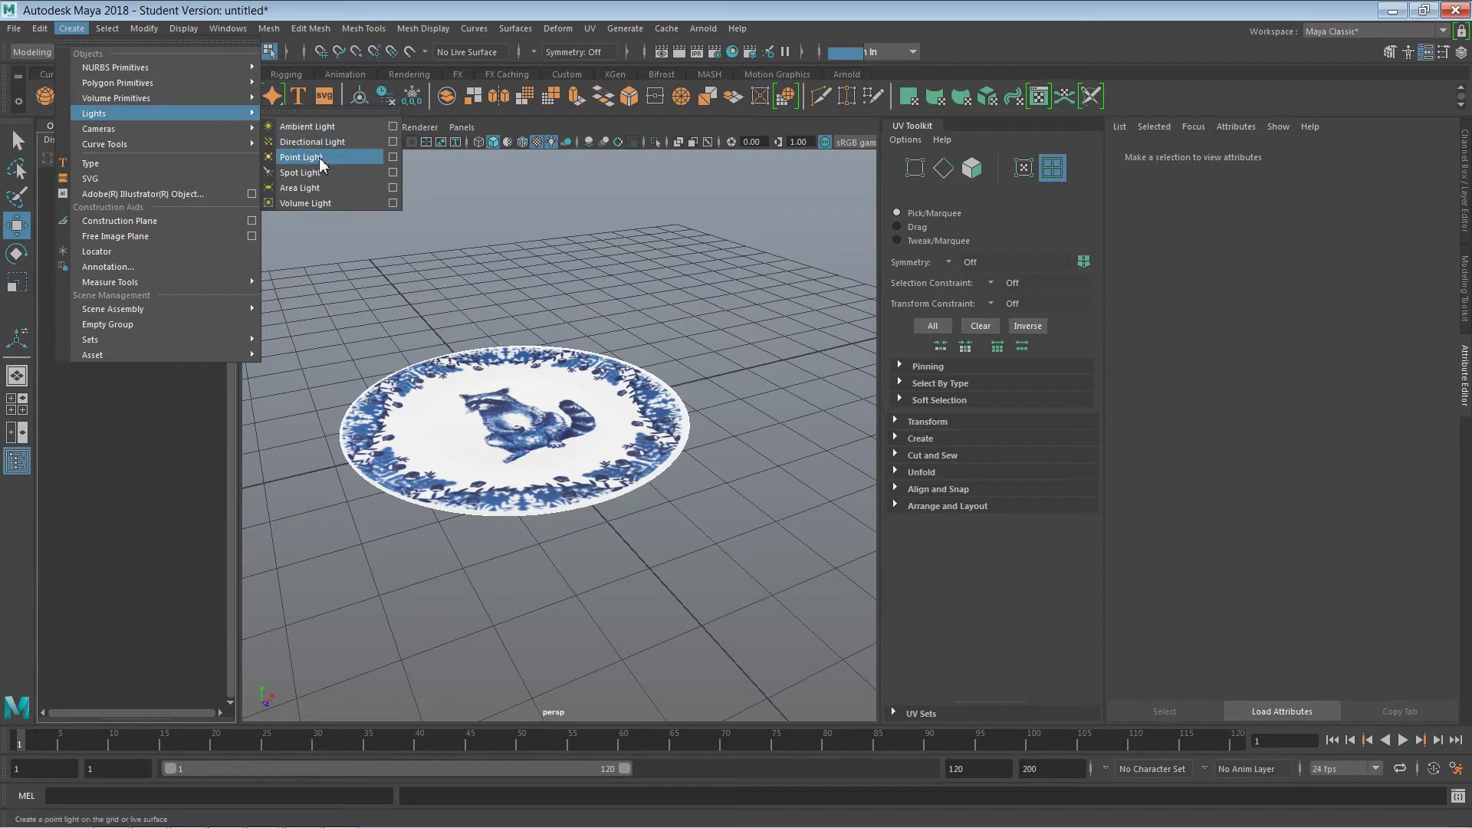
click(306, 188)
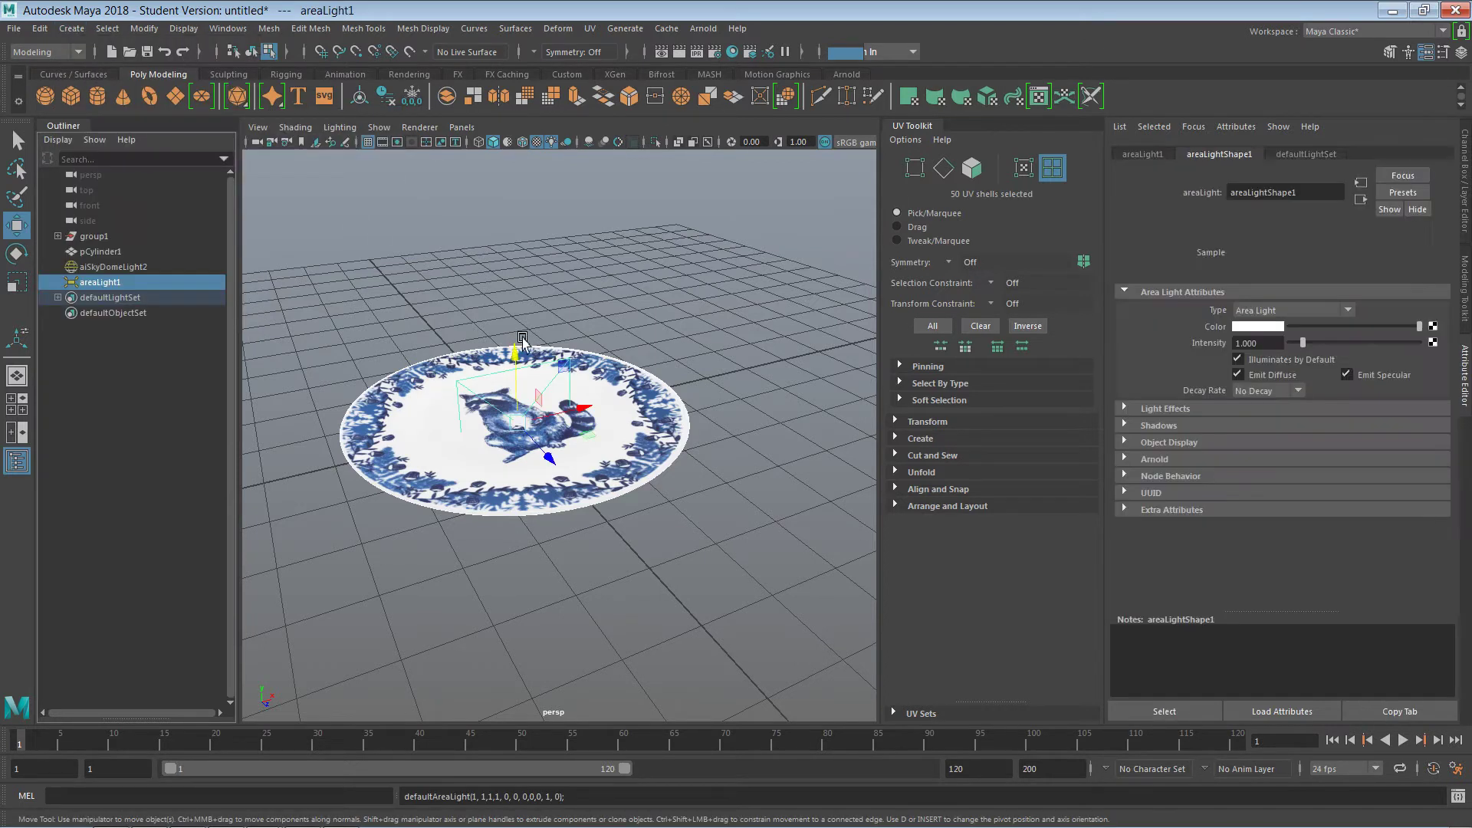
drag(512, 359, 509, 191)
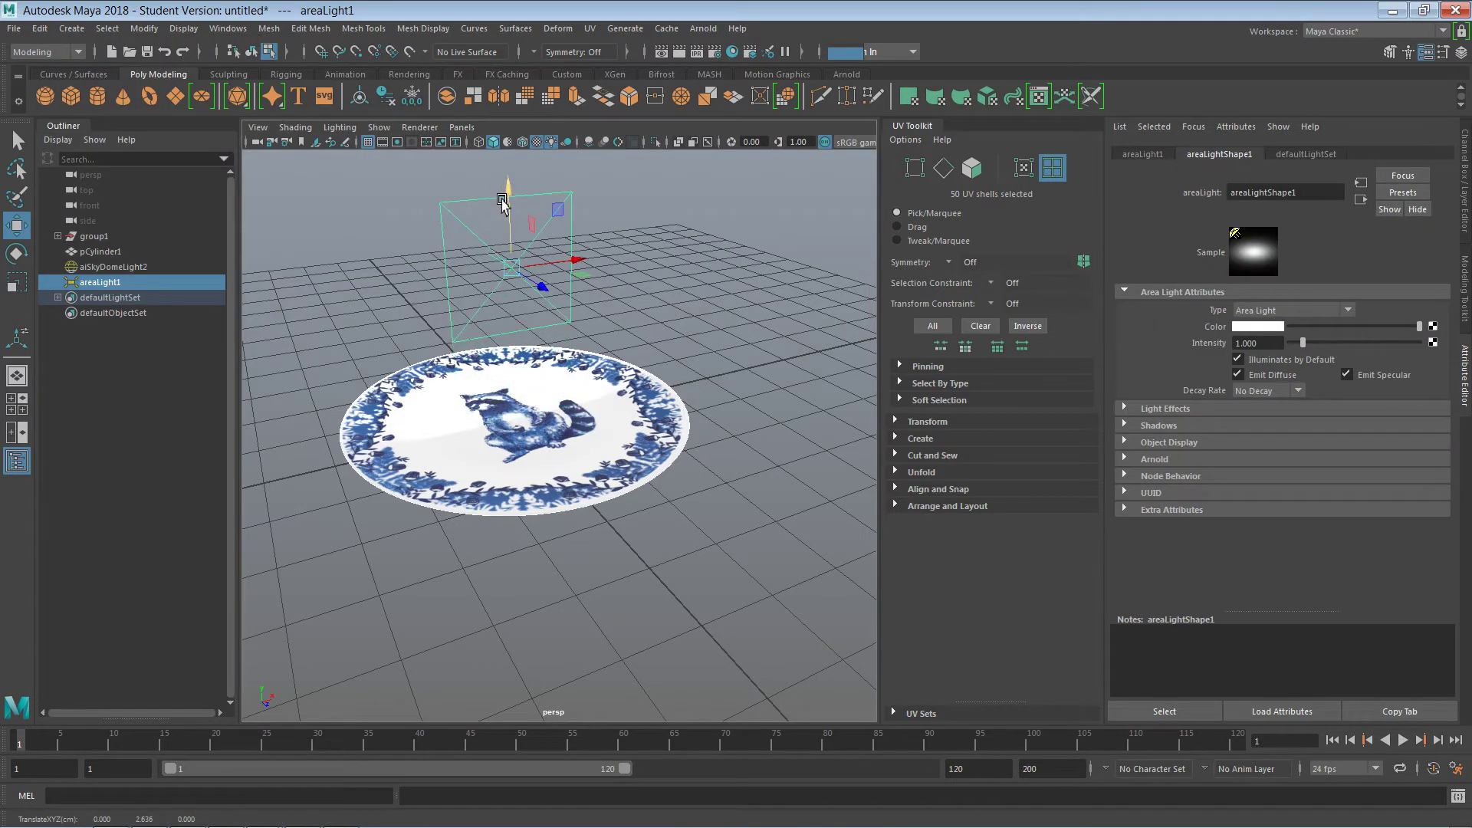
Step: Tilt the area light about -32° around the X axis and move it out beside the plate
key(e)
drag(541, 257, 530, 229)
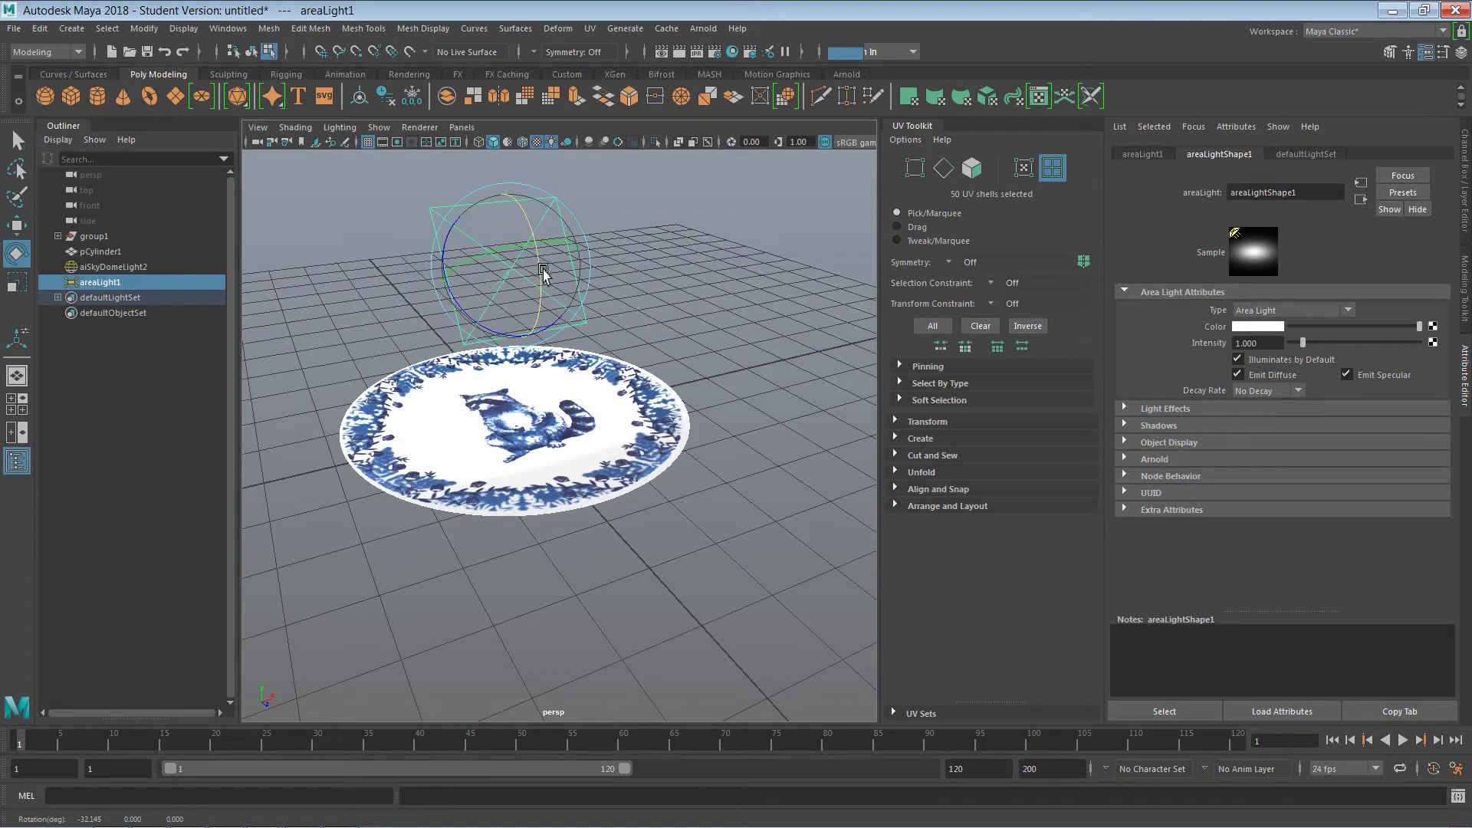
key(w)
drag(559, 302, 665, 366)
Step: Create a polygon plane and scale it up into a large ground surface around the plate
alt+drag(658, 487, 687, 461)
alt+right_drag(687, 461, 793, 457)
alt+middle_drag(688, 452, 687, 480)
mouse_move(686, 479)
alt+mouse_down()
mouse_move(670, 536)
mouse_move(719, 479)
mouse_move(689, 502)
alt+mouse_up()
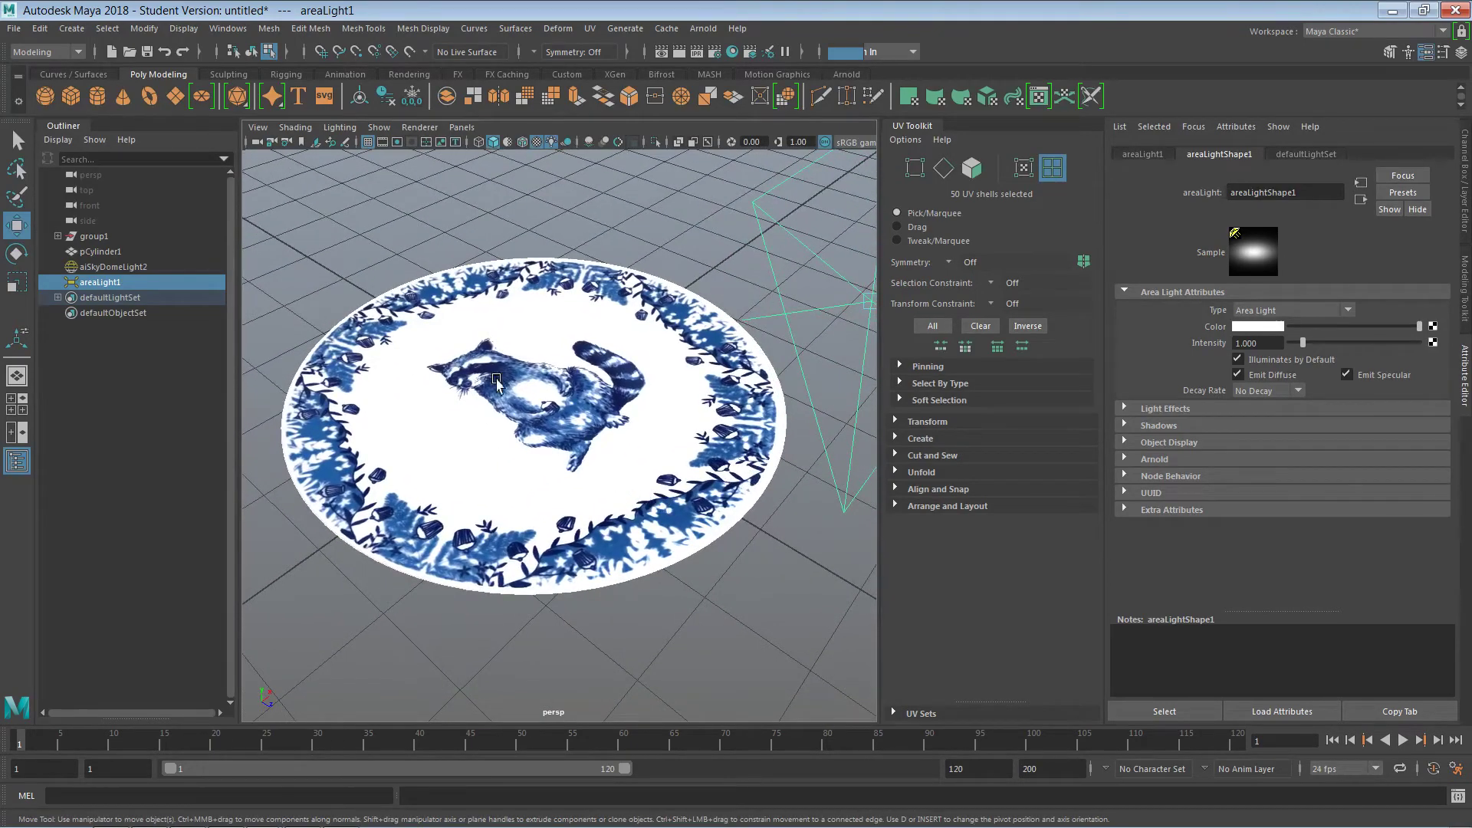
click(176, 96)
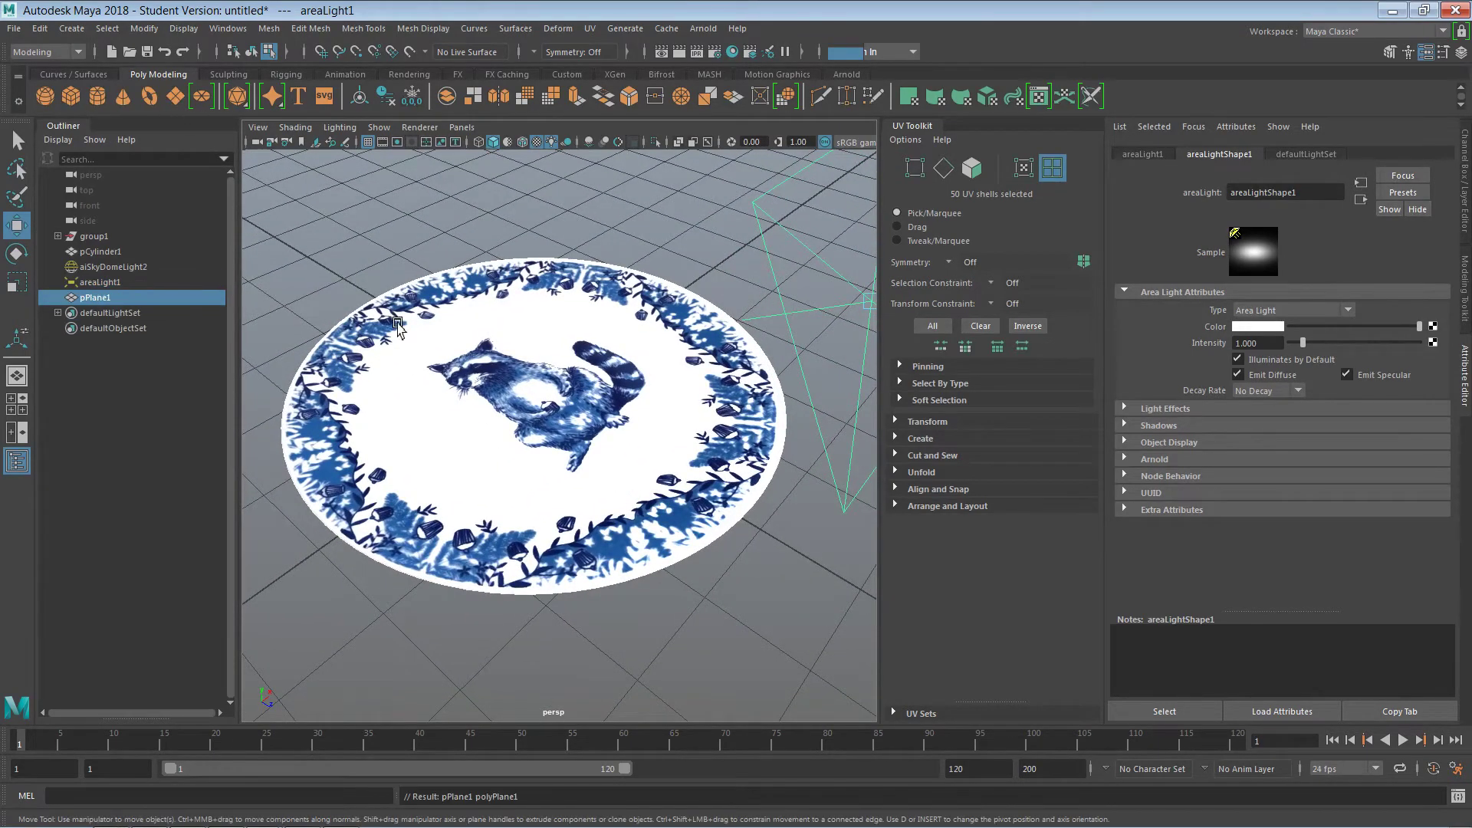
key(r)
mouse_move(536, 394)
mouse_down()
mouse_move(529, 420)
mouse_move(536, 390)
mouse_up()
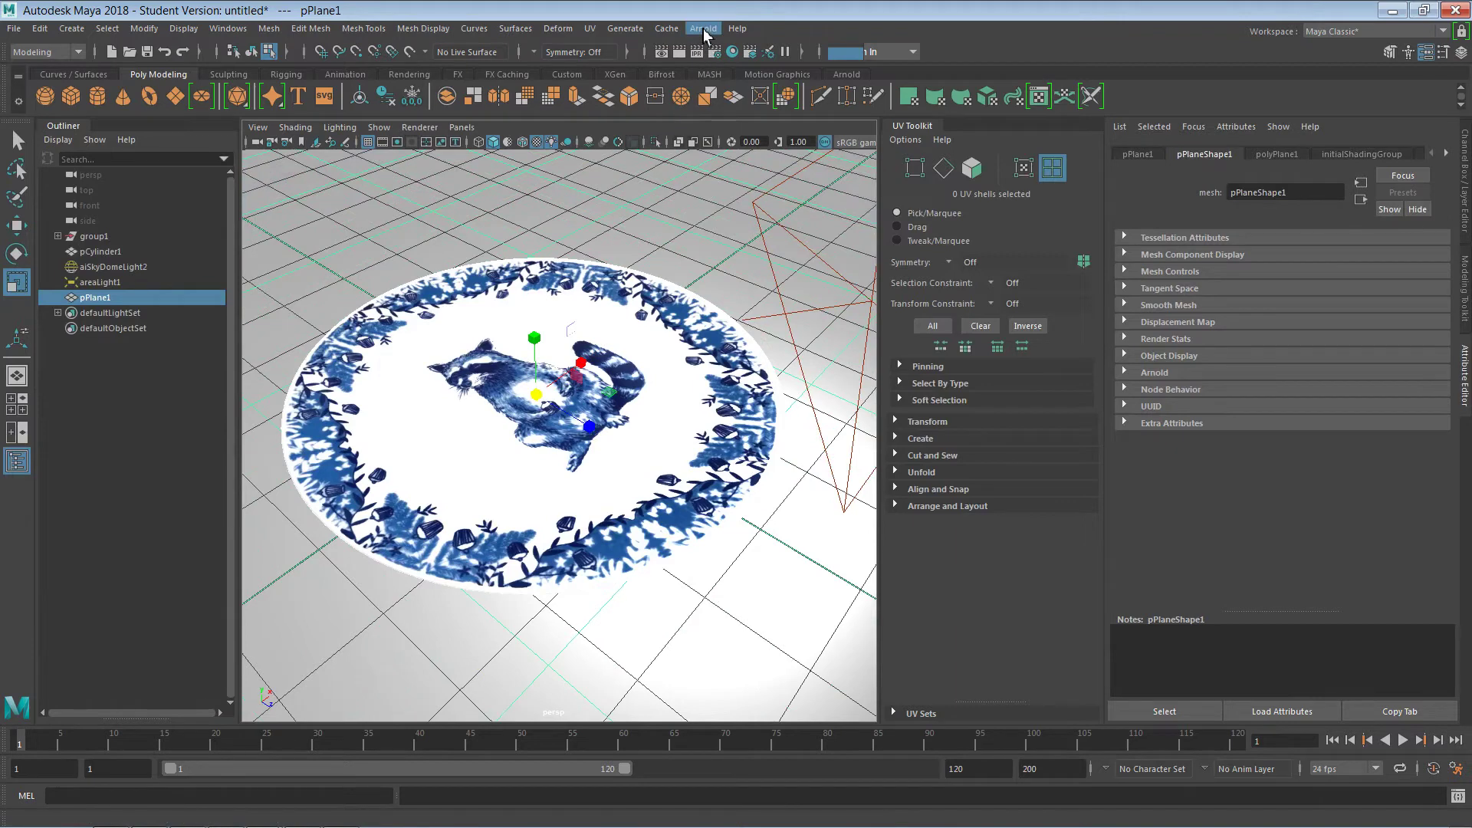
Step: Render the plate on the ground plane with Arnold, check it from another angle, and close the render
click(703, 28)
click(709, 55)
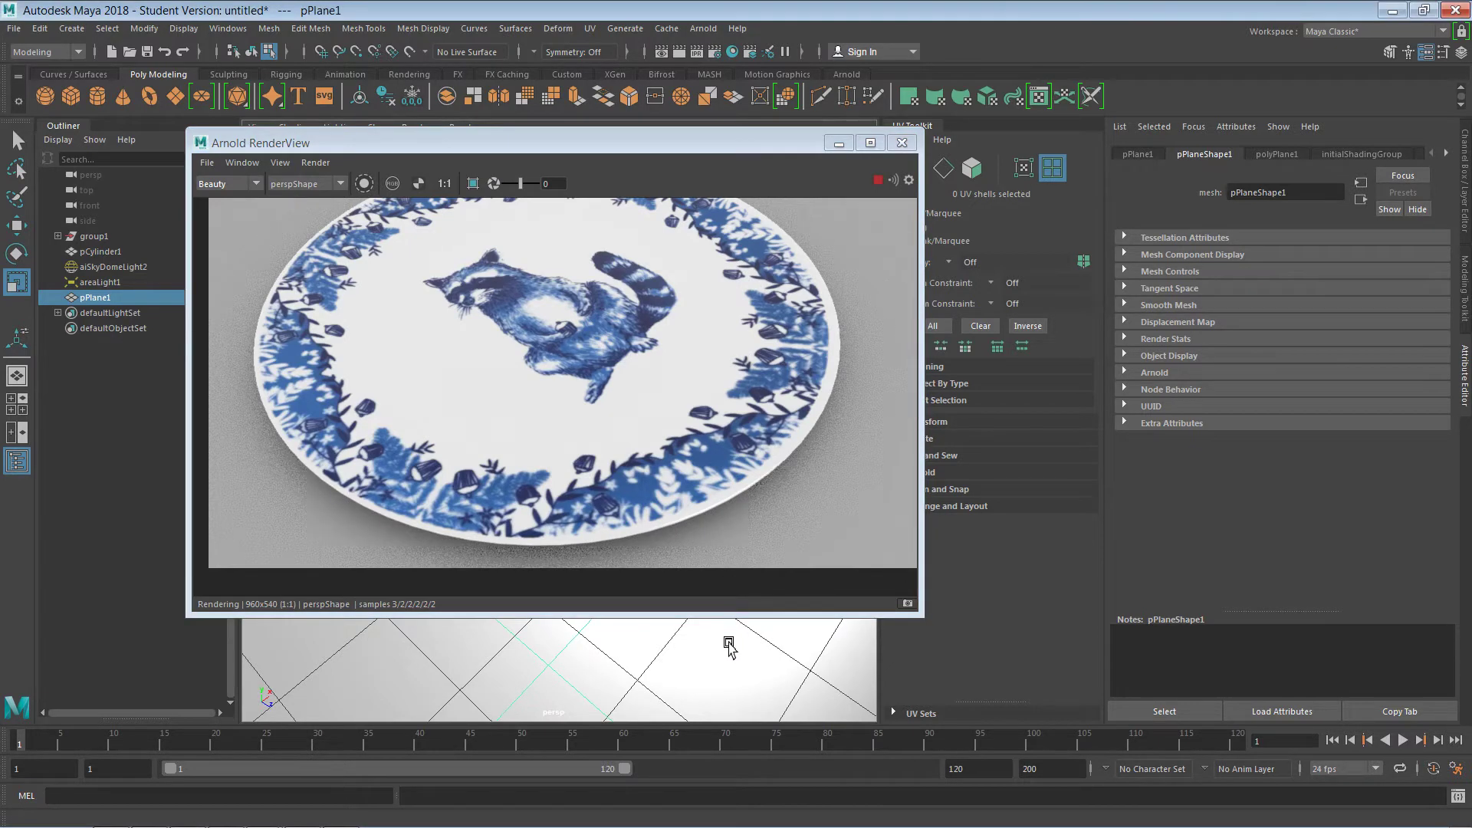
alt+drag(703, 554, 769, 380)
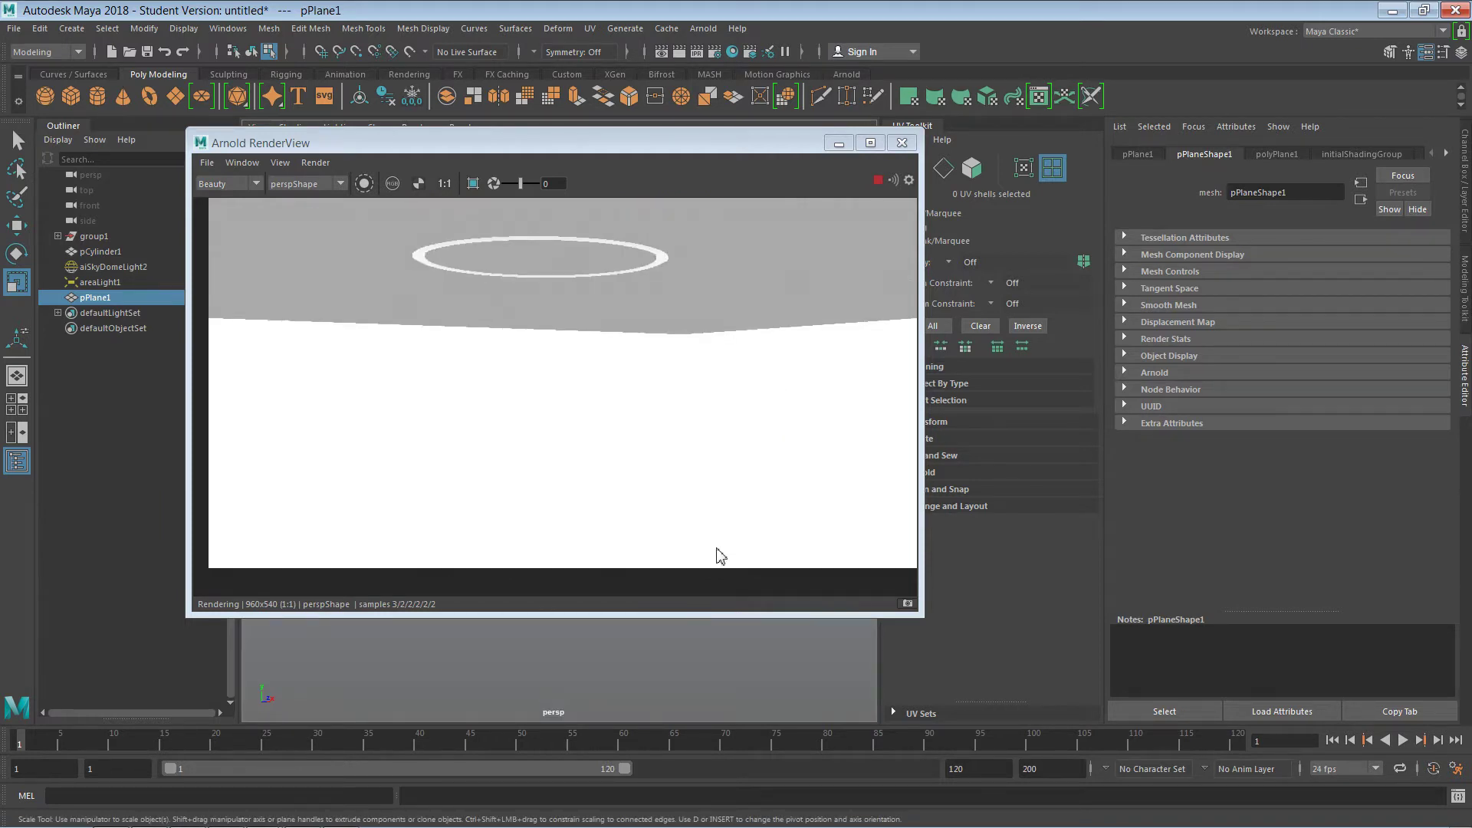
click(901, 144)
Step: Try deleting the ground plane and undo the deletion
alt+drag(725, 415, 726, 452)
mouse_move(726, 451)
shift+middle_down()
mouse_move(754, 509)
mouse_move(729, 474)
shift+middle_up()
mouse_move(708, 494)
alt+mouse_down()
mouse_move(732, 513)
mouse_move(729, 501)
alt+mouse_up()
click(733, 491)
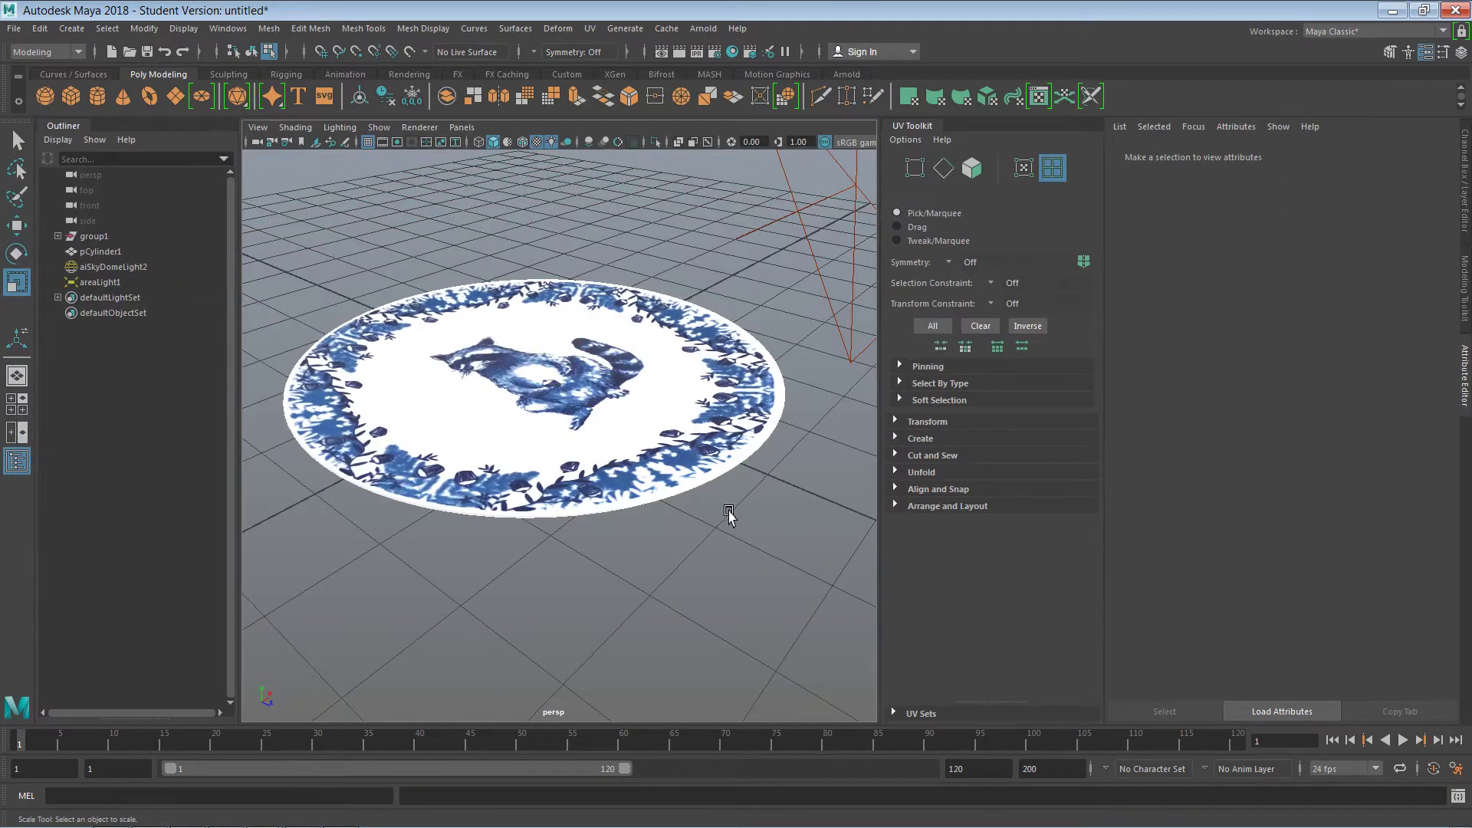
key(ctrl+z)
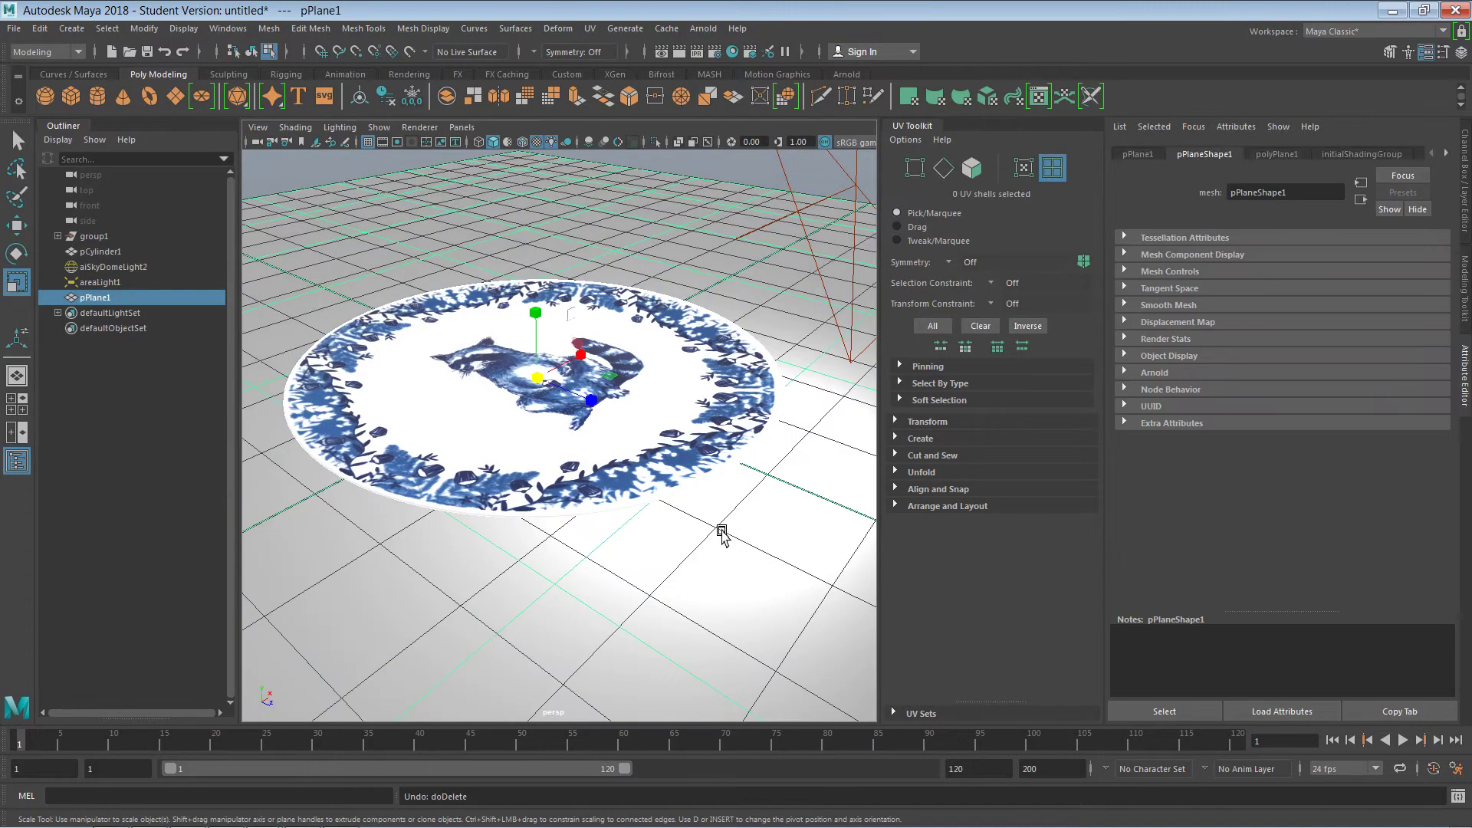
Step: Open Hypershade and break the file texture connection on the raccoon material's Metalness
alt+drag(717, 539, 684, 549)
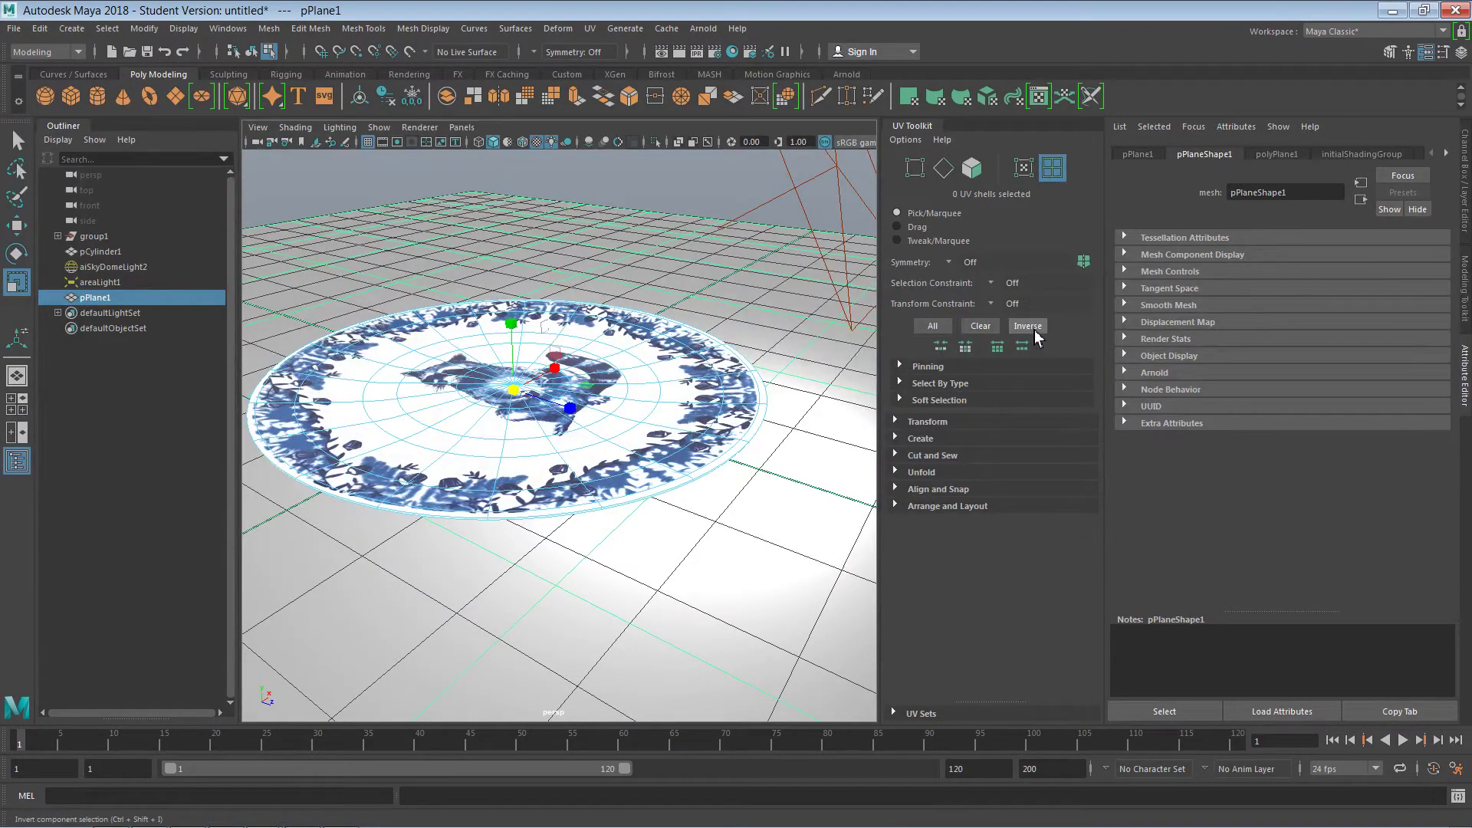
click(739, 51)
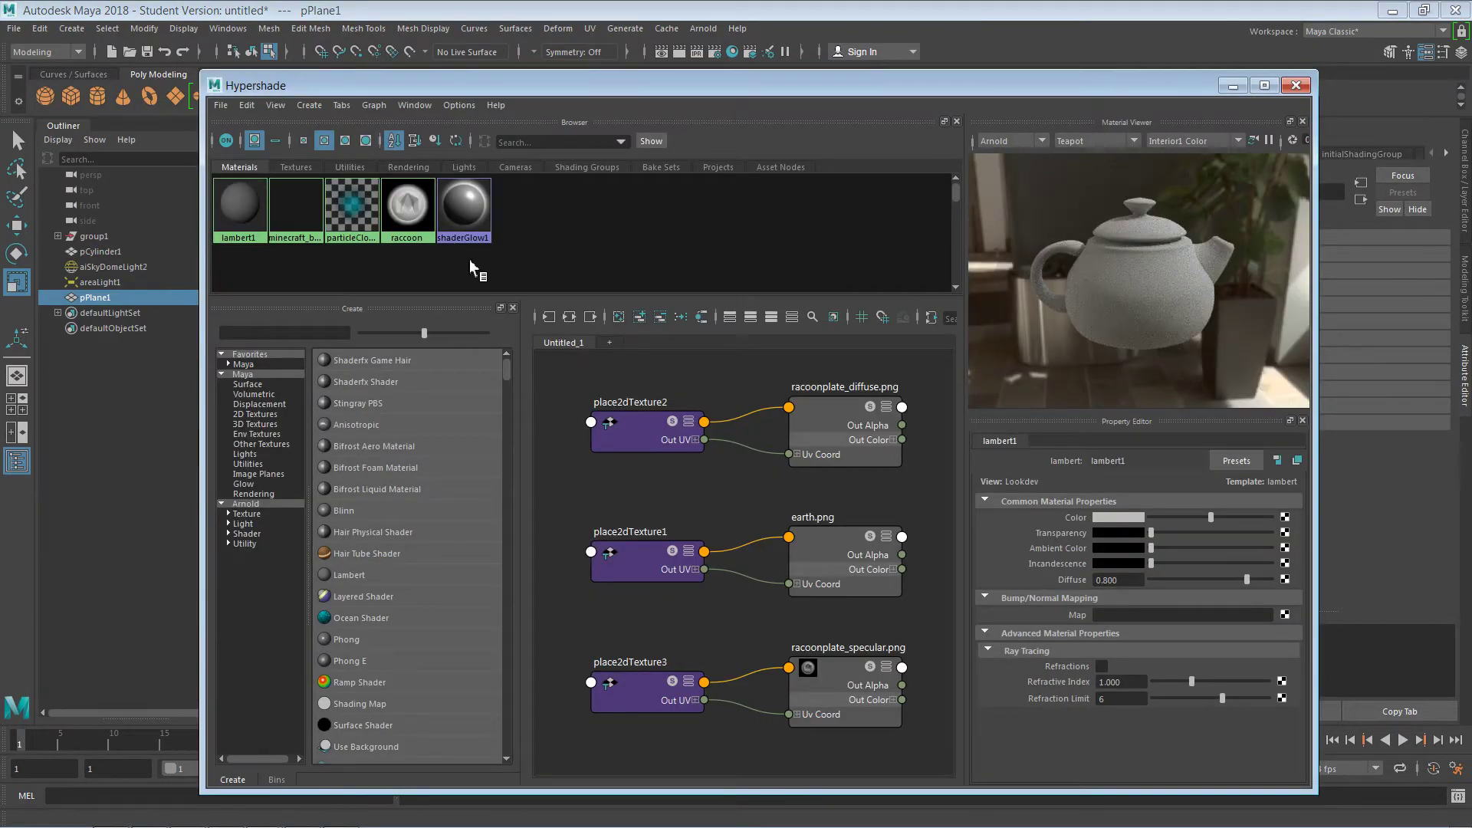
click(407, 205)
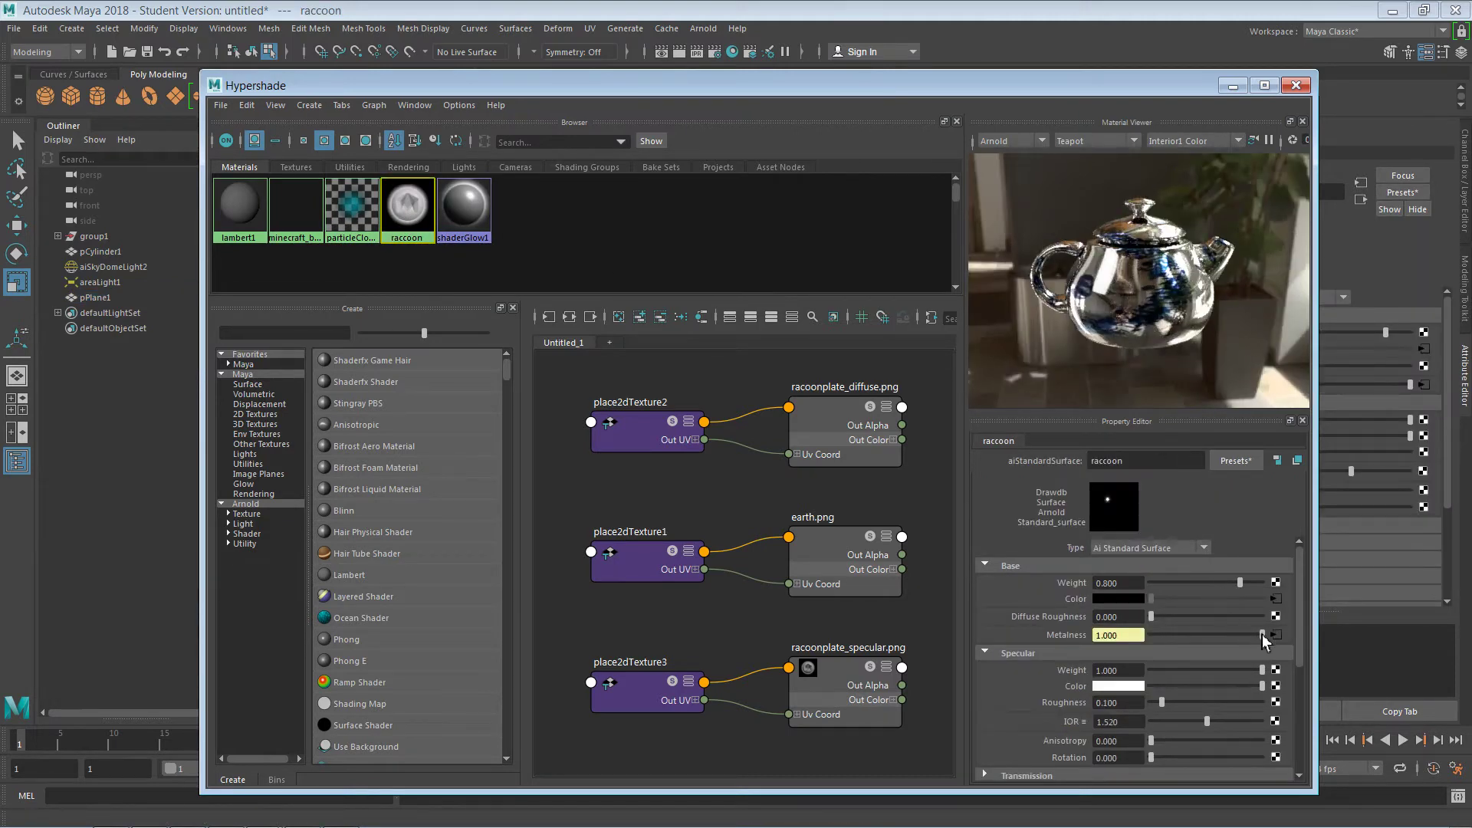
right_click(1084, 637)
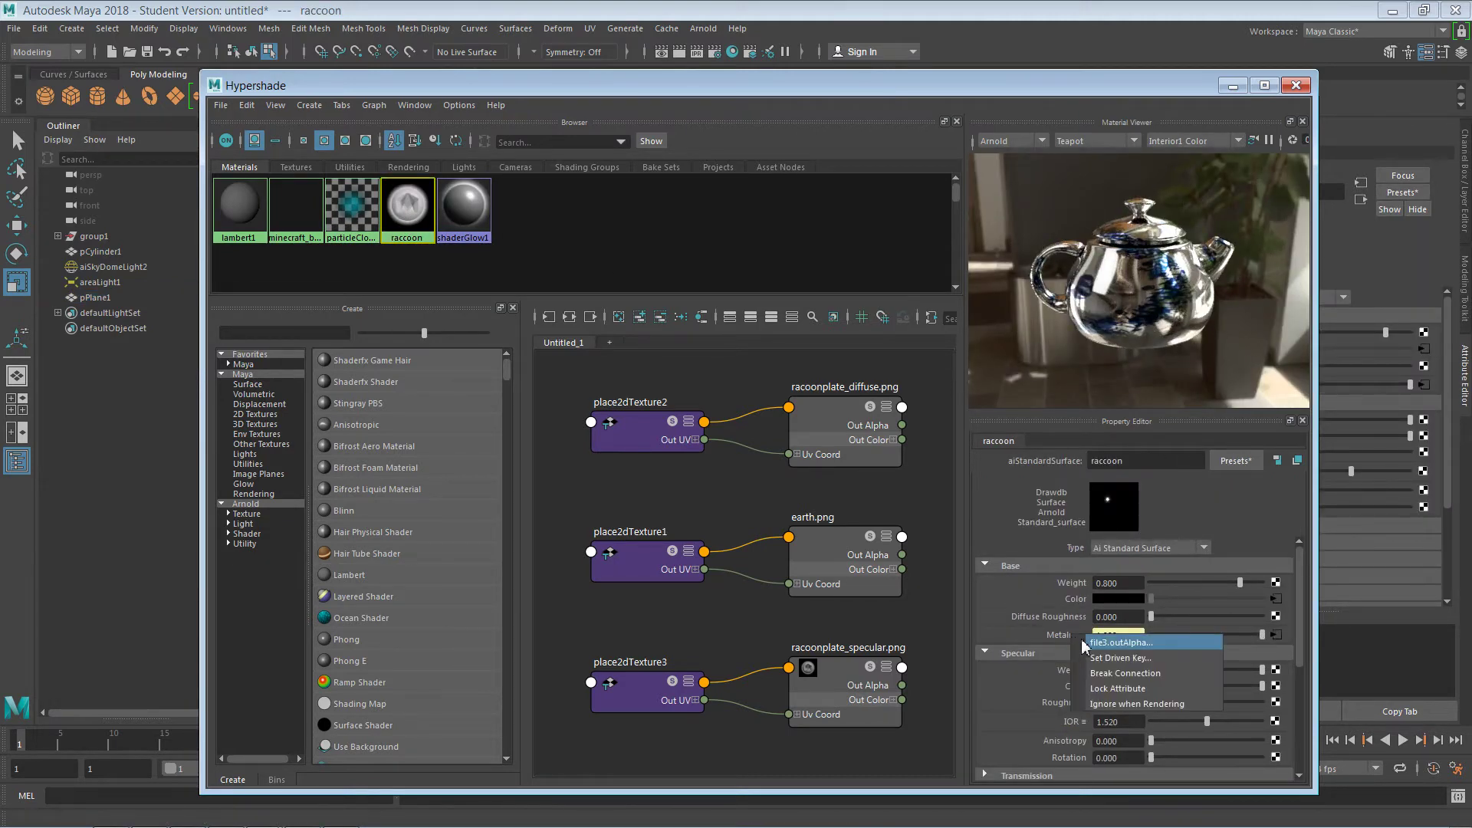
click(1125, 673)
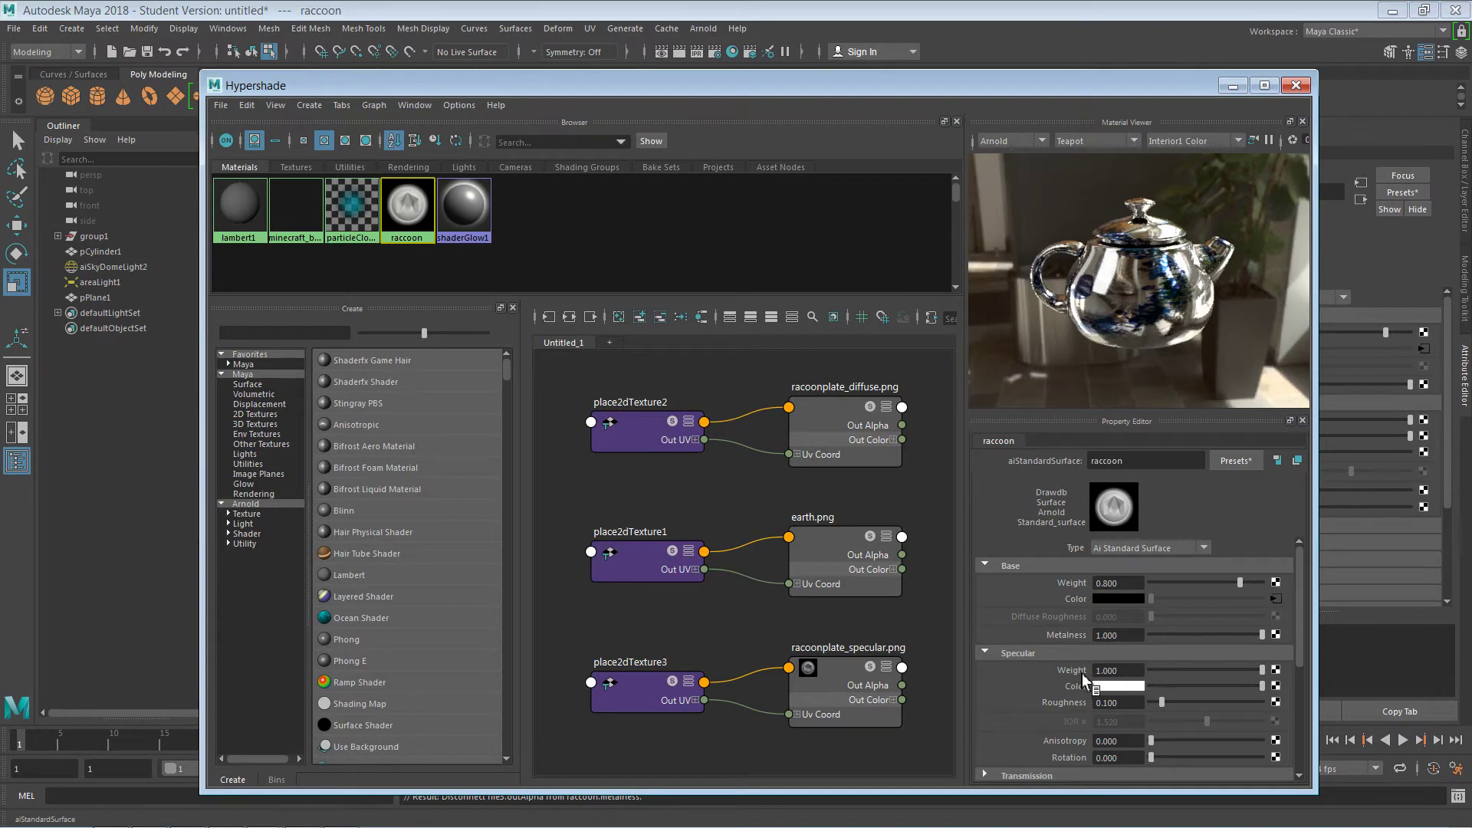
Step: Set the raccoon material's Metalness to 0, try Specular Weight at 0, and return Specular Weight to 1
drag(1258, 641, 1157, 641)
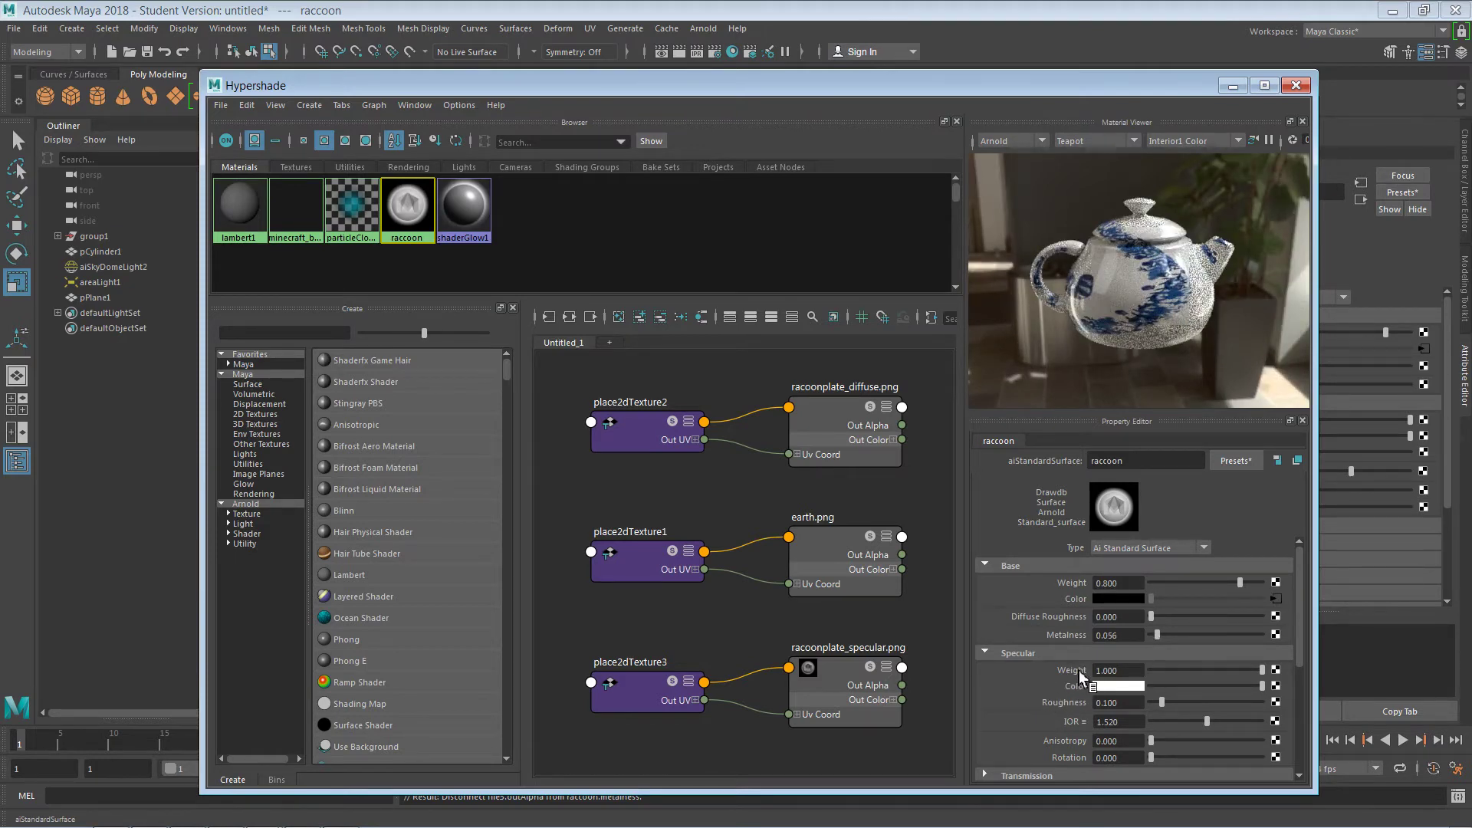
drag(1263, 670, 1149, 671)
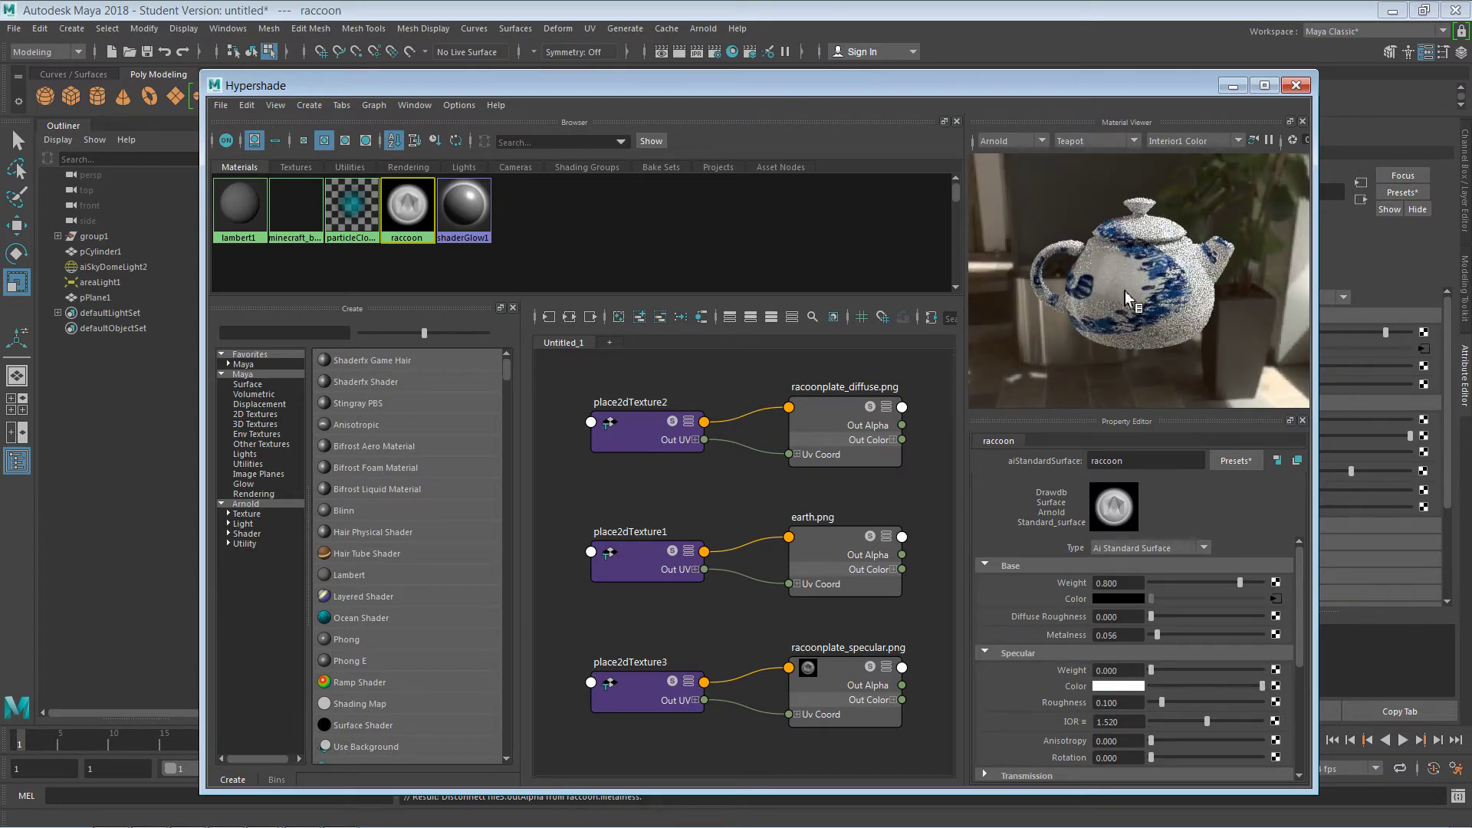
drag(1158, 636, 1284, 685)
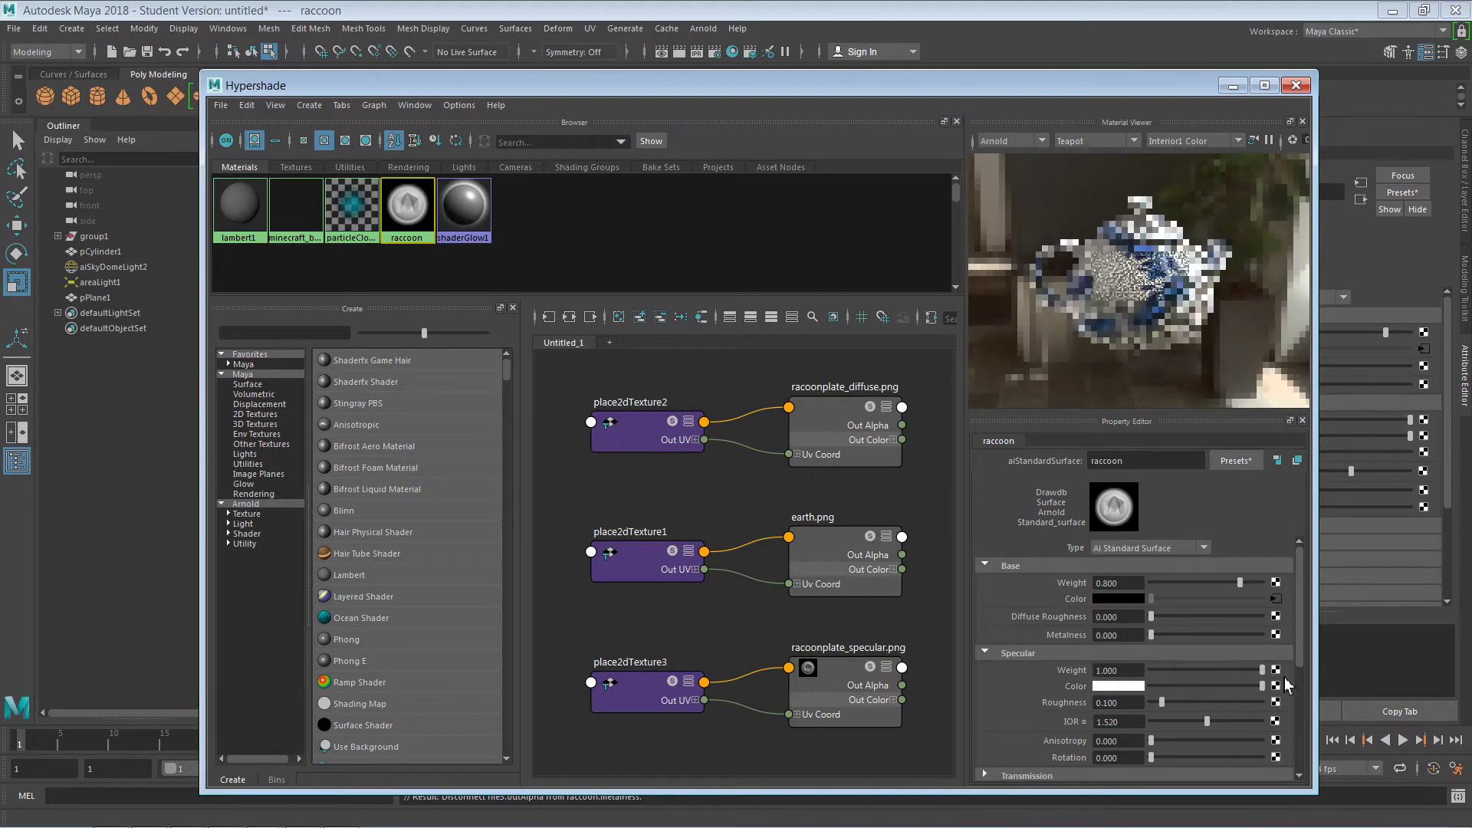
Step: Map the raccoon material's Specular Weight to a file texture using racoonplate_specular.tx, and close Hypershade
right_click(1076, 675)
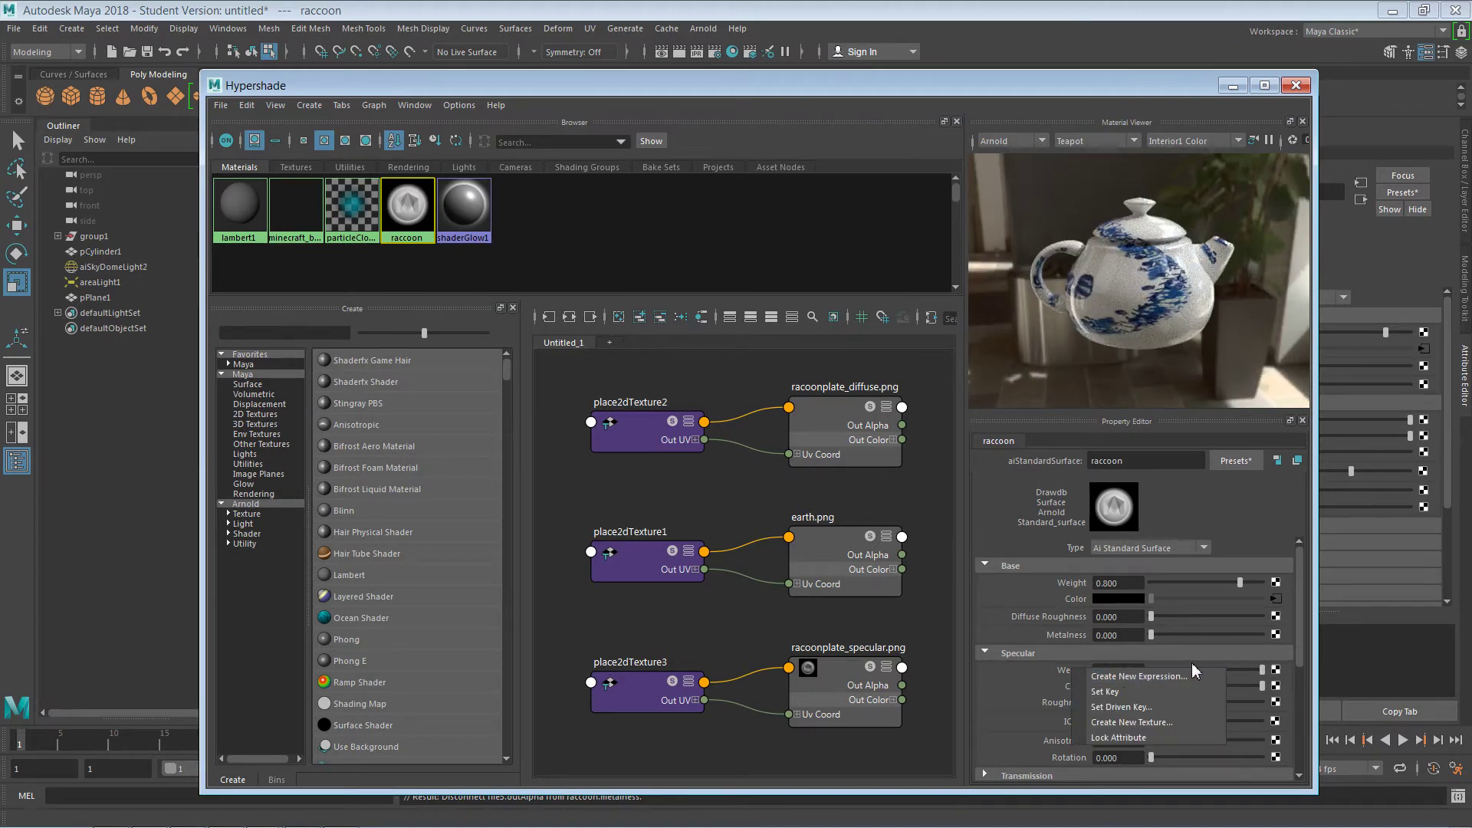
click(1132, 722)
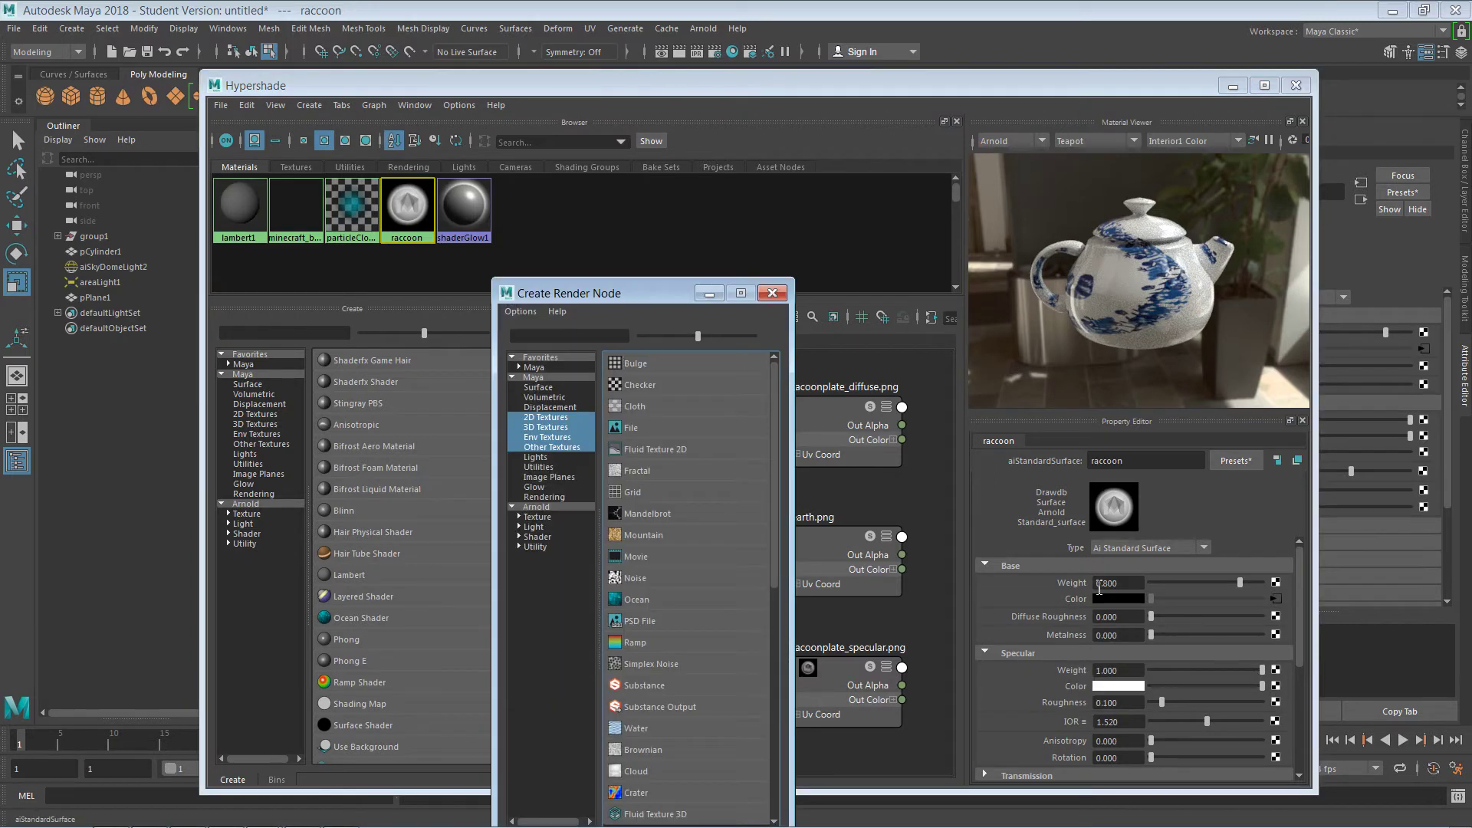
click(660, 428)
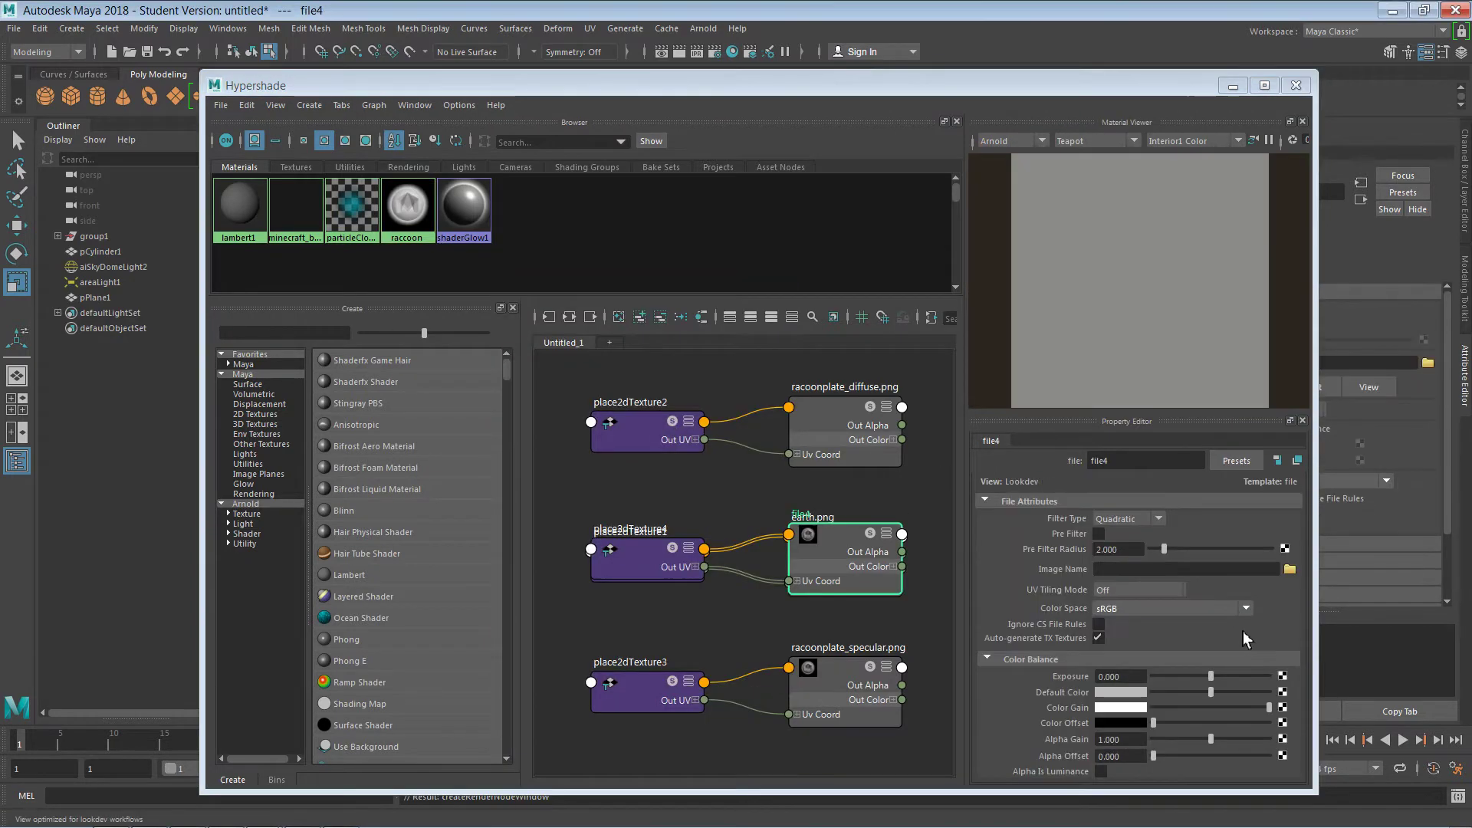
click(1289, 569)
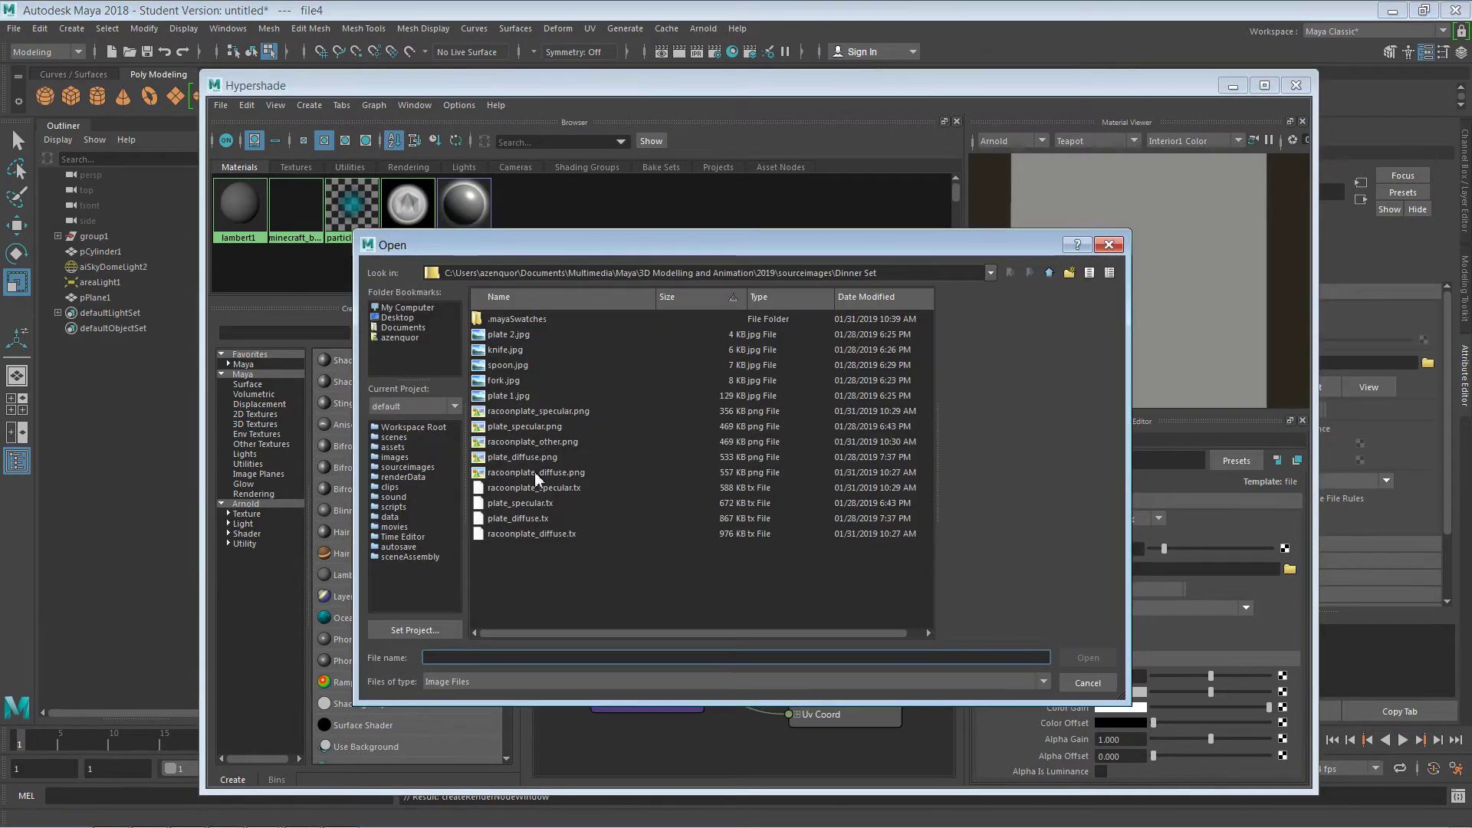
click(533, 487)
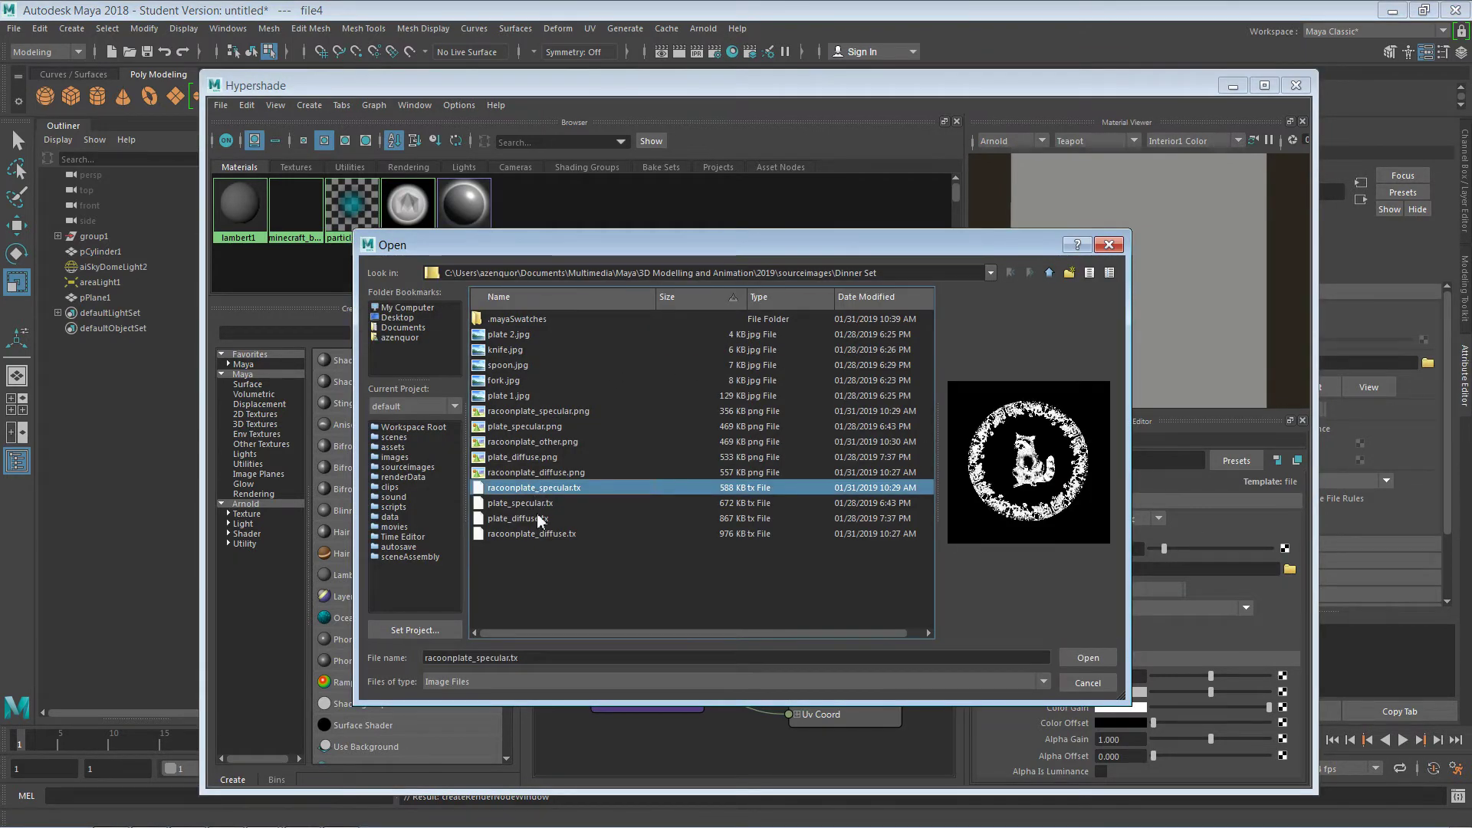
click(1082, 657)
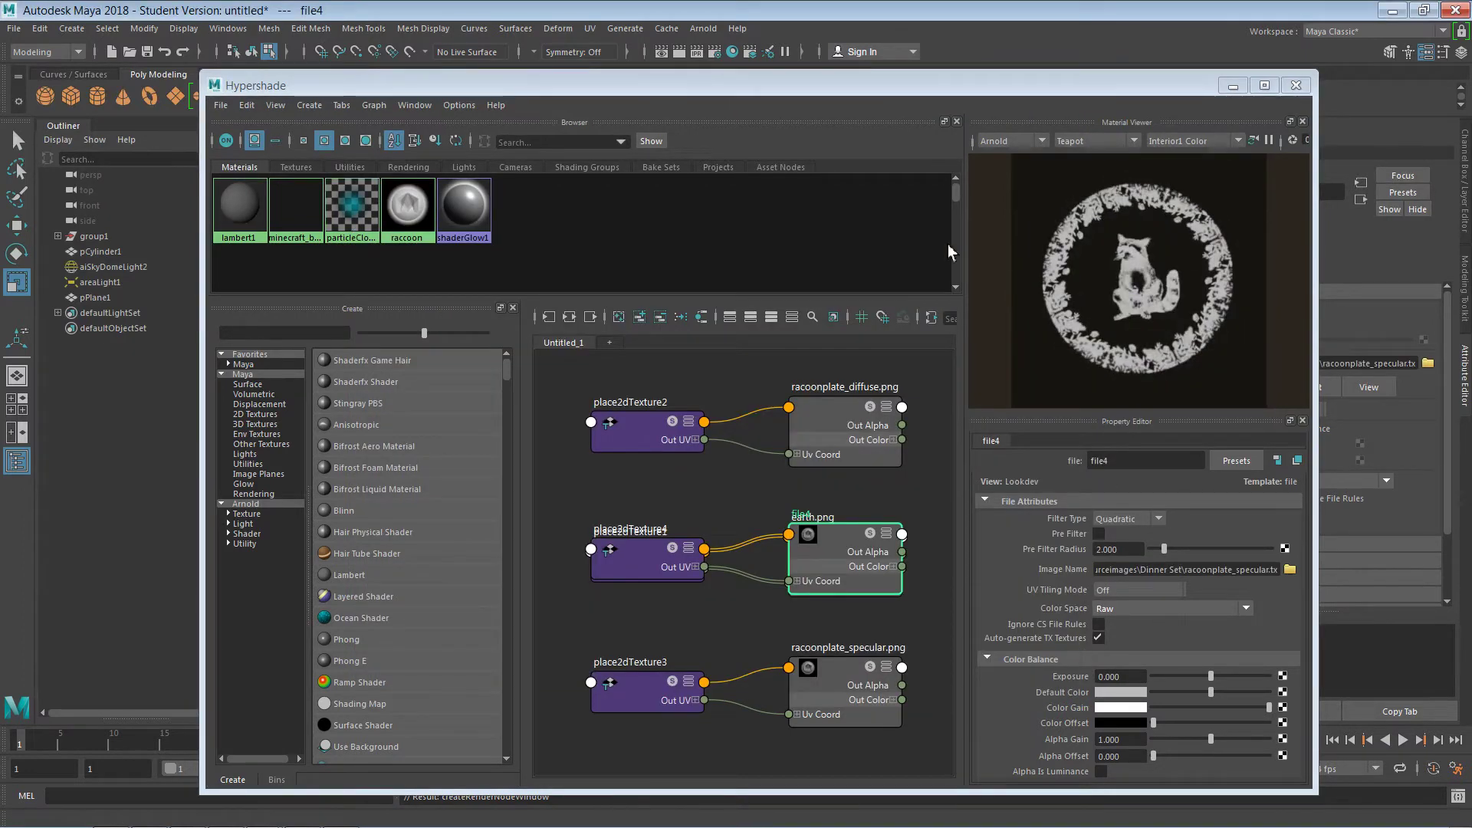
click(409, 222)
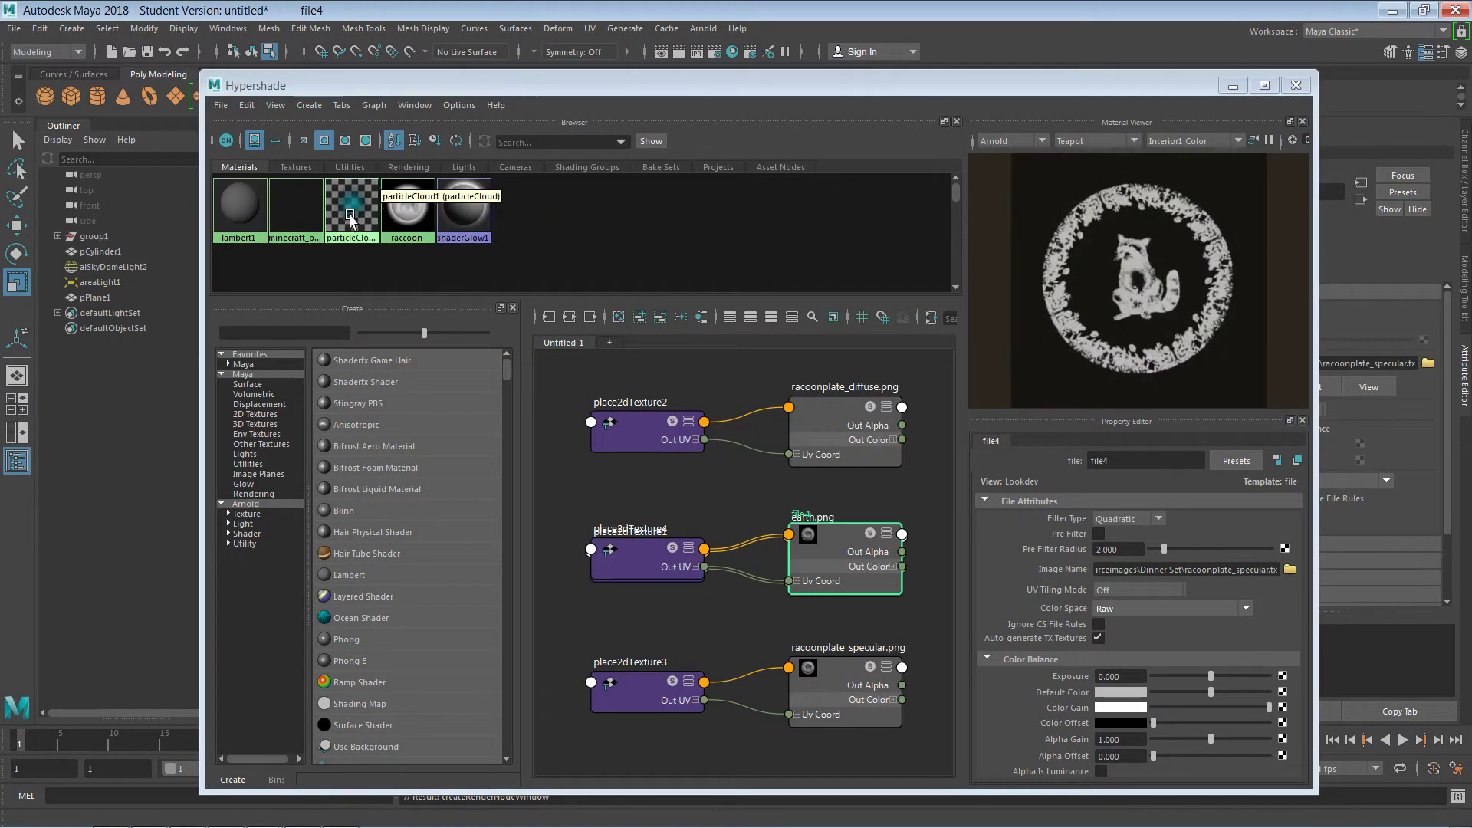
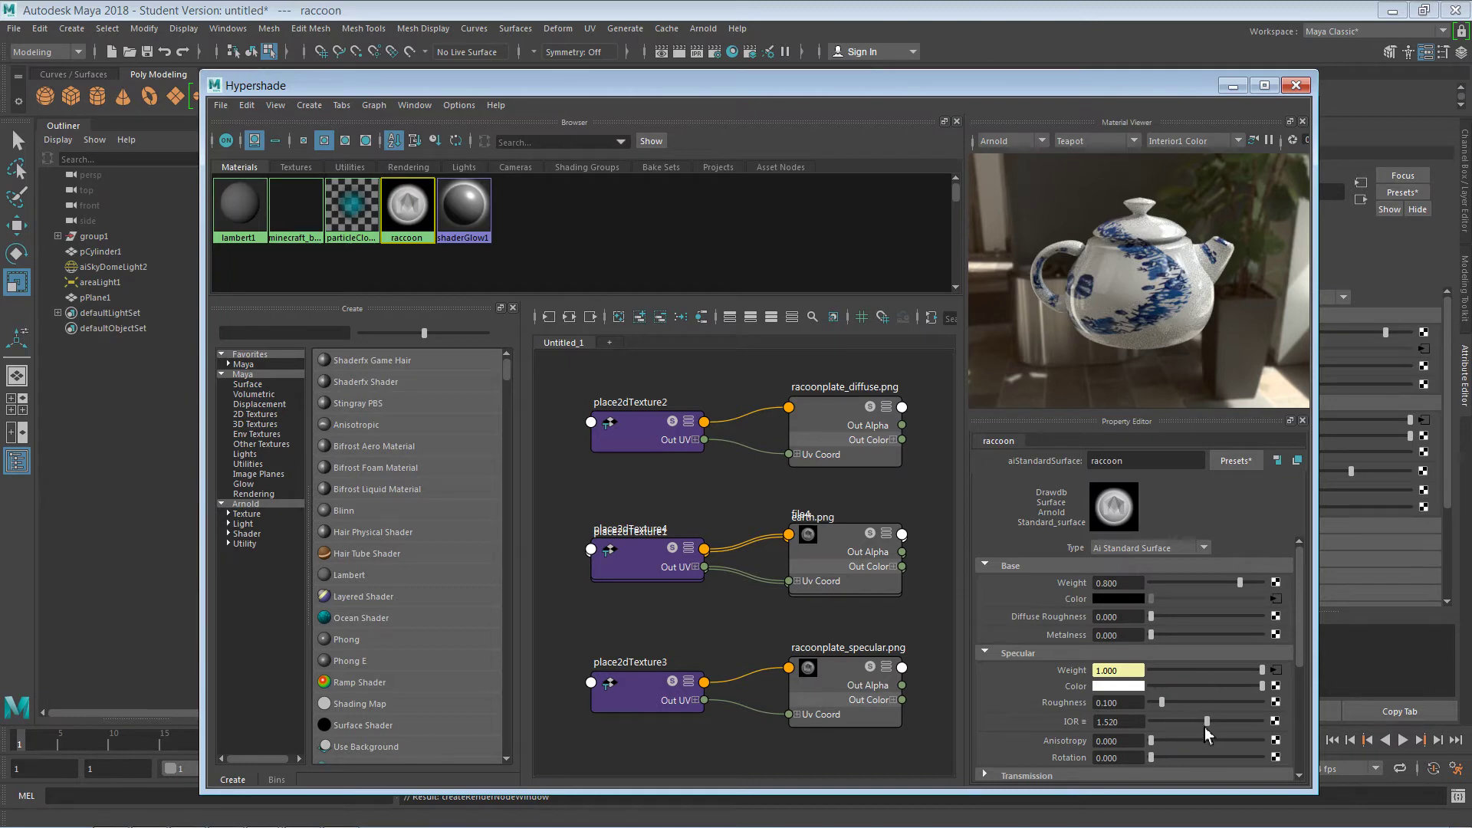
click(1303, 91)
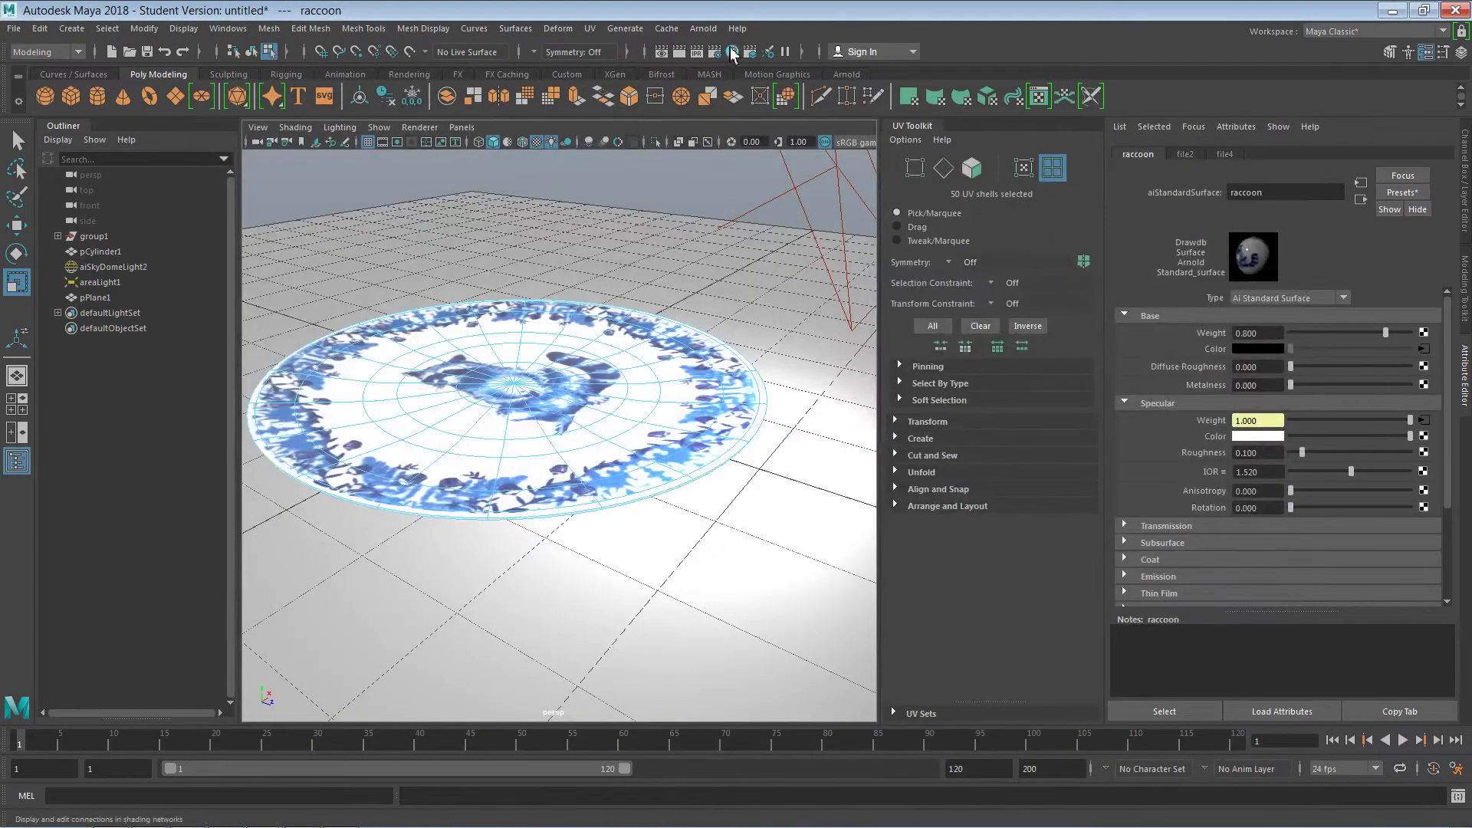
Step: Render the plate with Arnold, raise the raccoon material's Metalness to about 0.286, and close the render
click(703, 28)
click(717, 64)
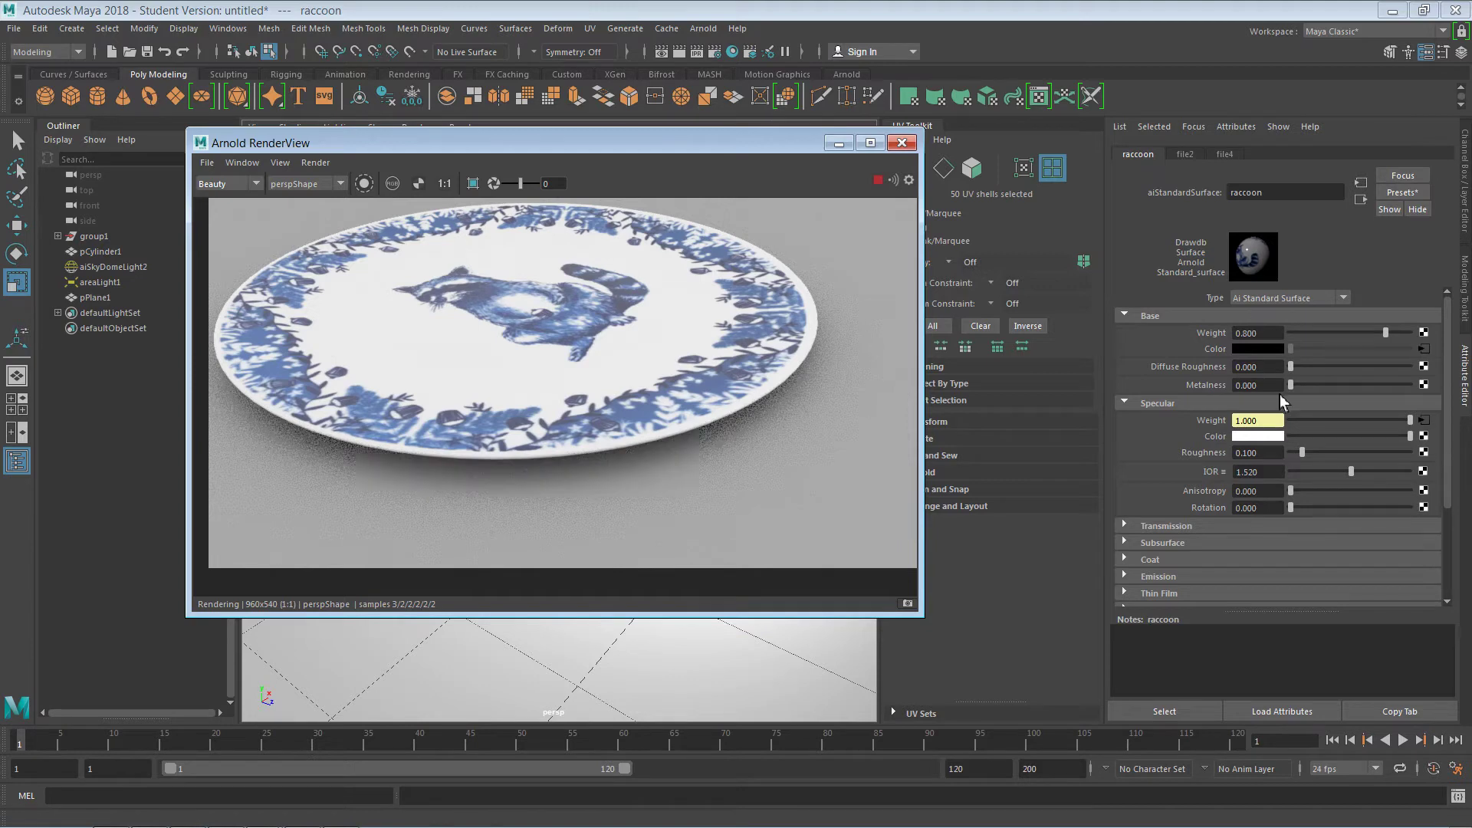
drag(1292, 385, 1327, 390)
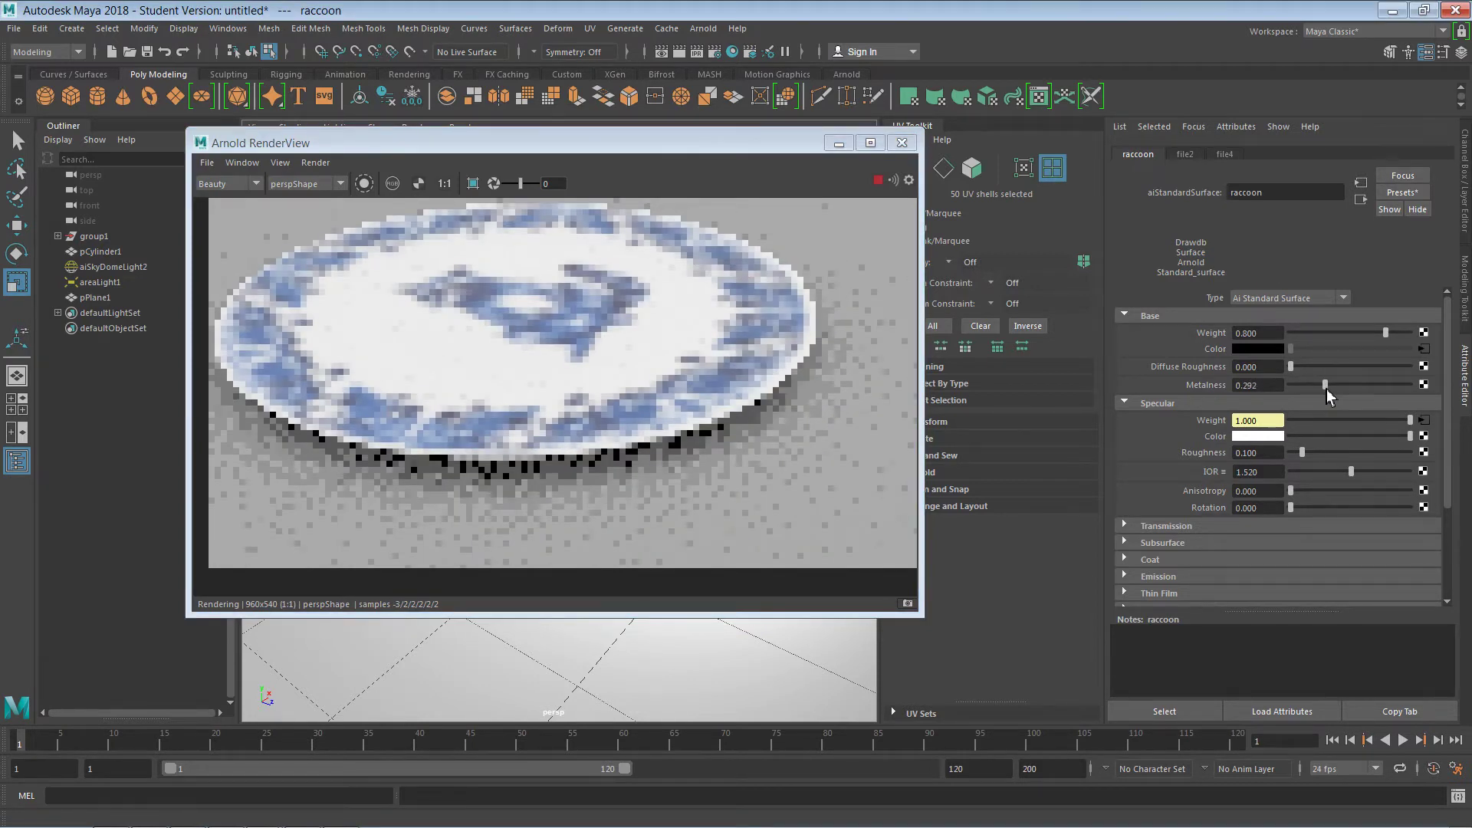
drag(1326, 389, 1324, 389)
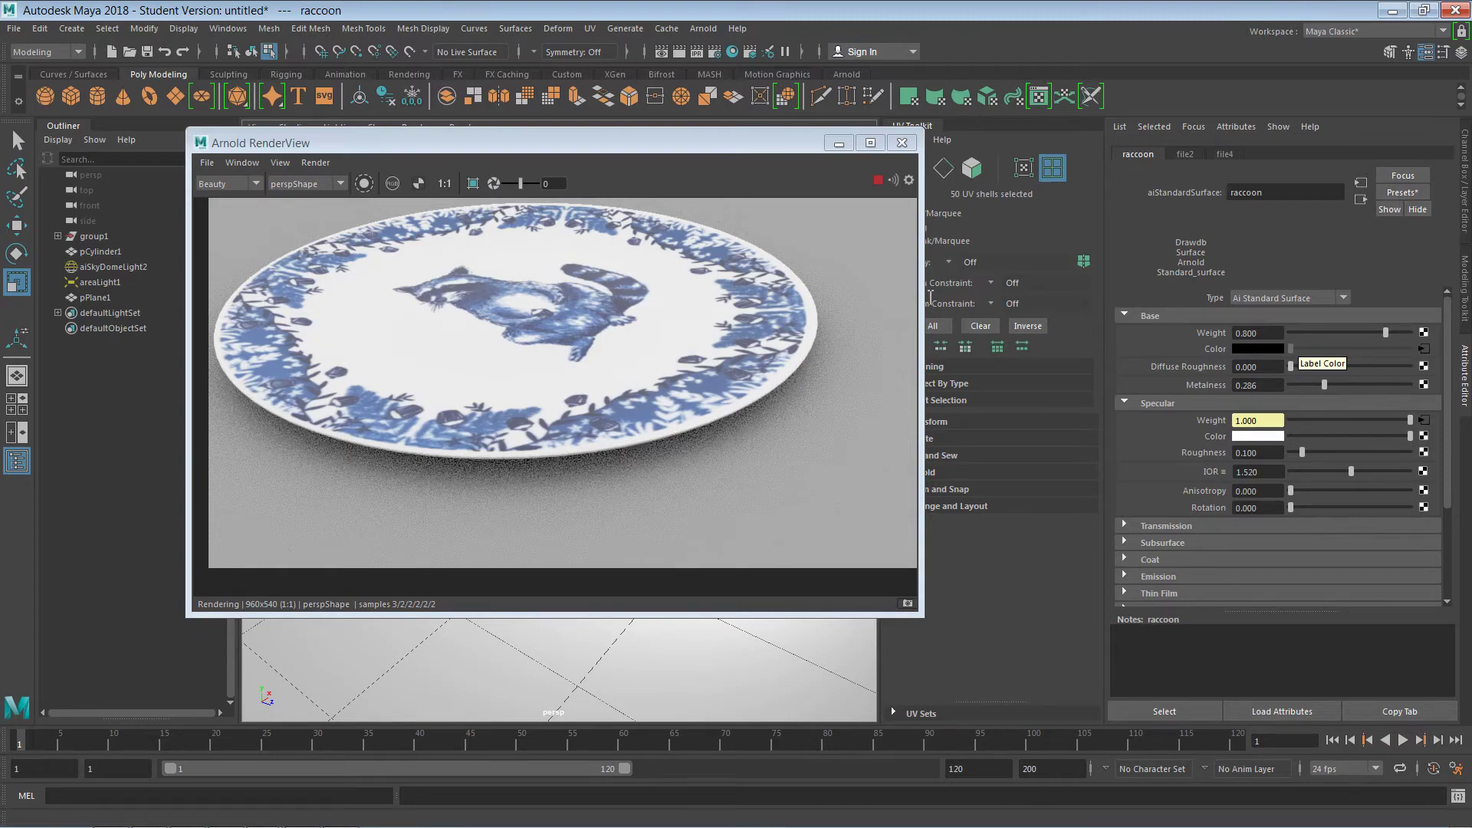
click(902, 143)
Step: Leave UV shell selection, select the area light, move it farther from the plate and reduce its Intensity to about 0.241
alt+drag(772, 491, 813, 403)
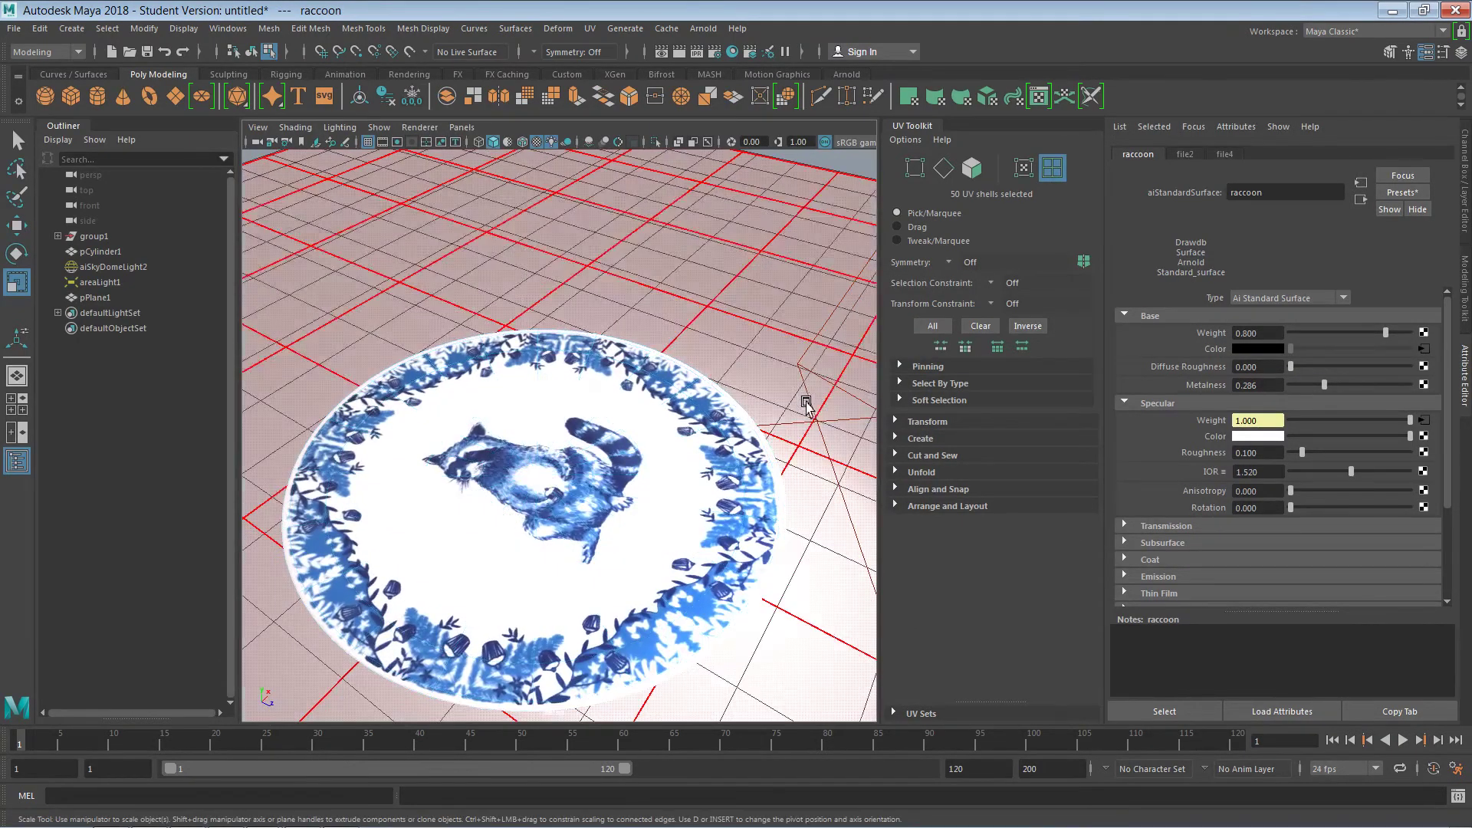
click(812, 369)
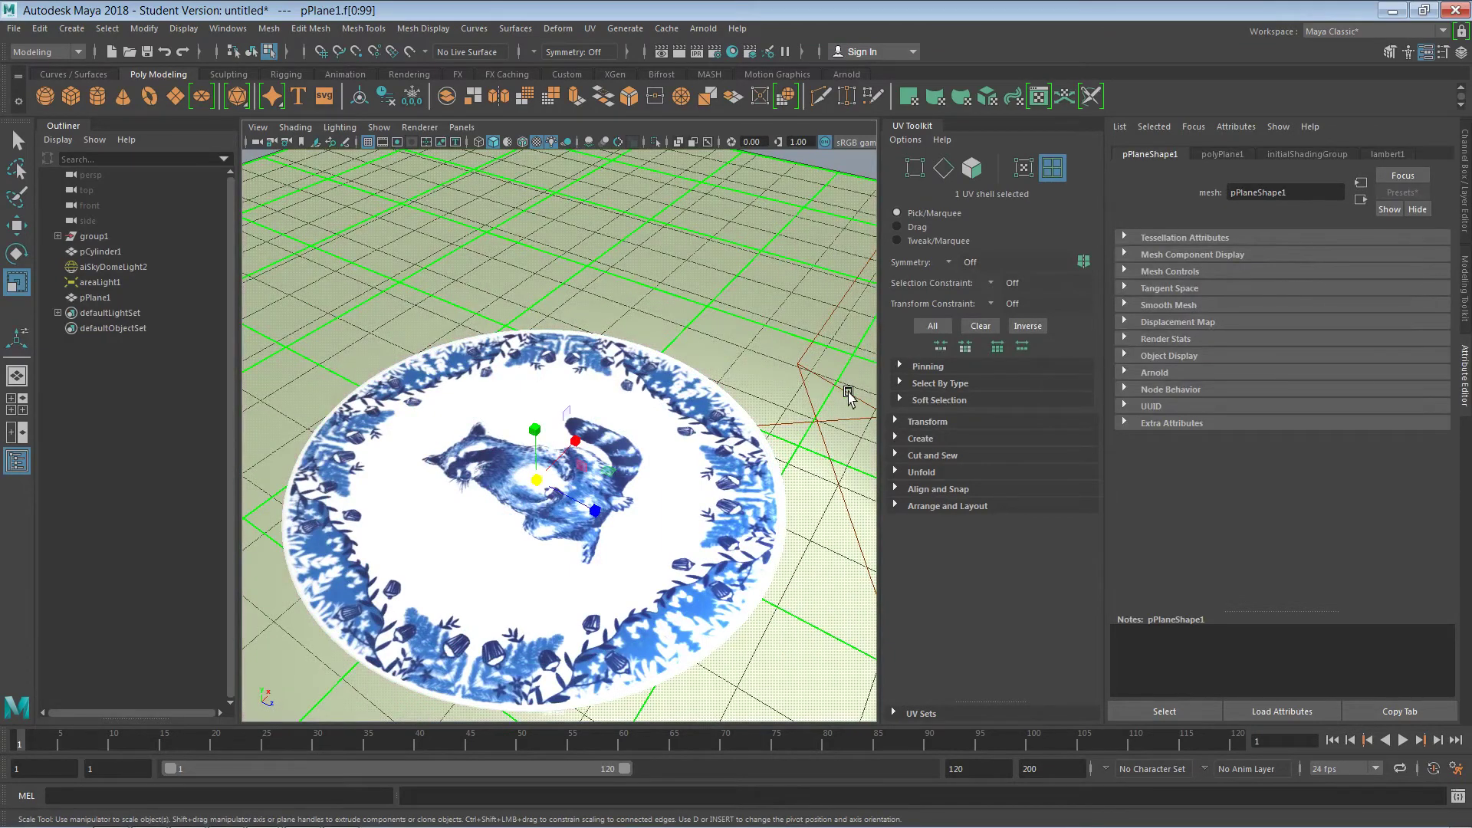
scroll(853, 408, down, 3)
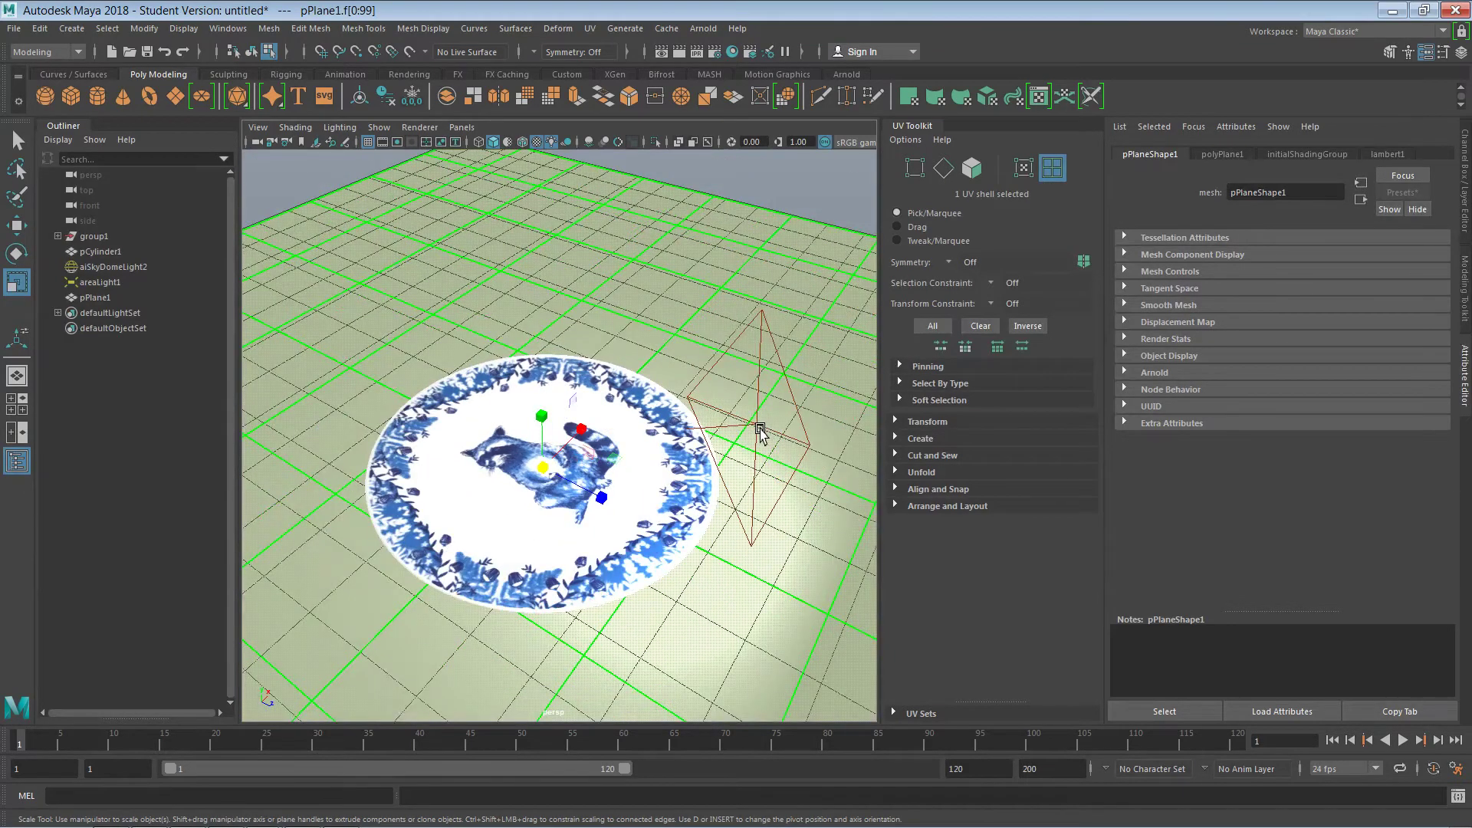
click(830, 182)
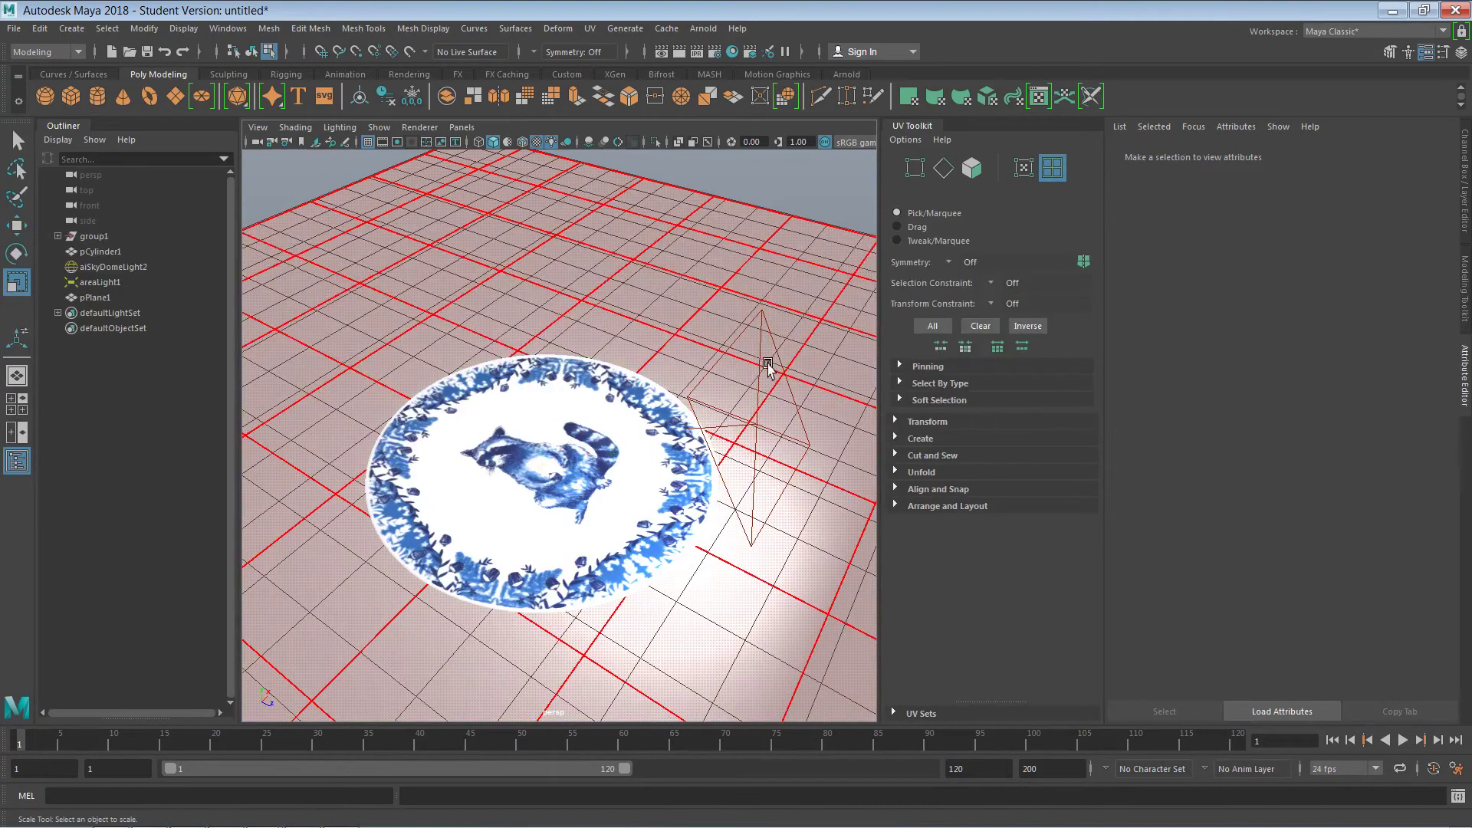
key(w)
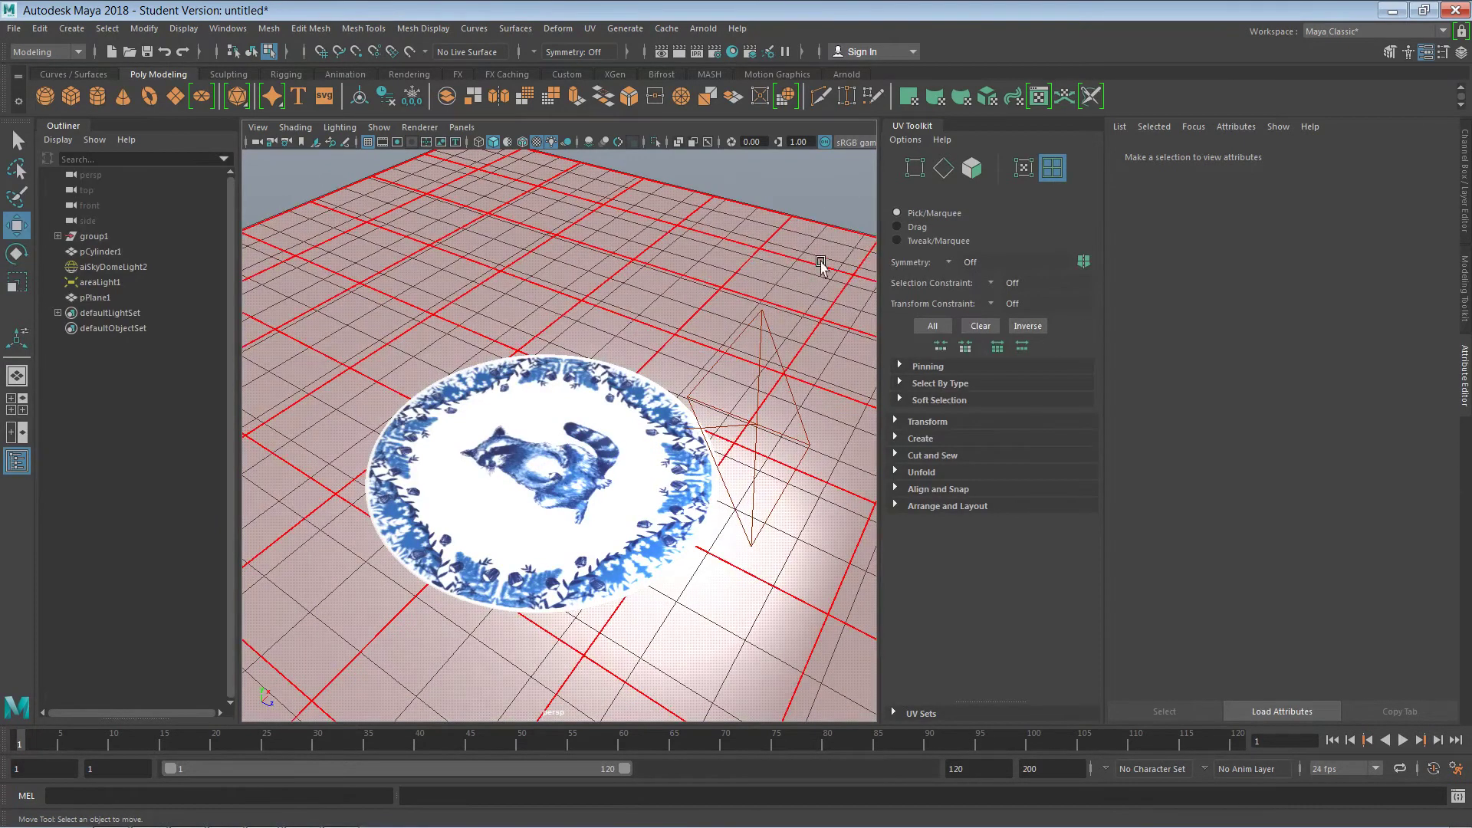
click(826, 224)
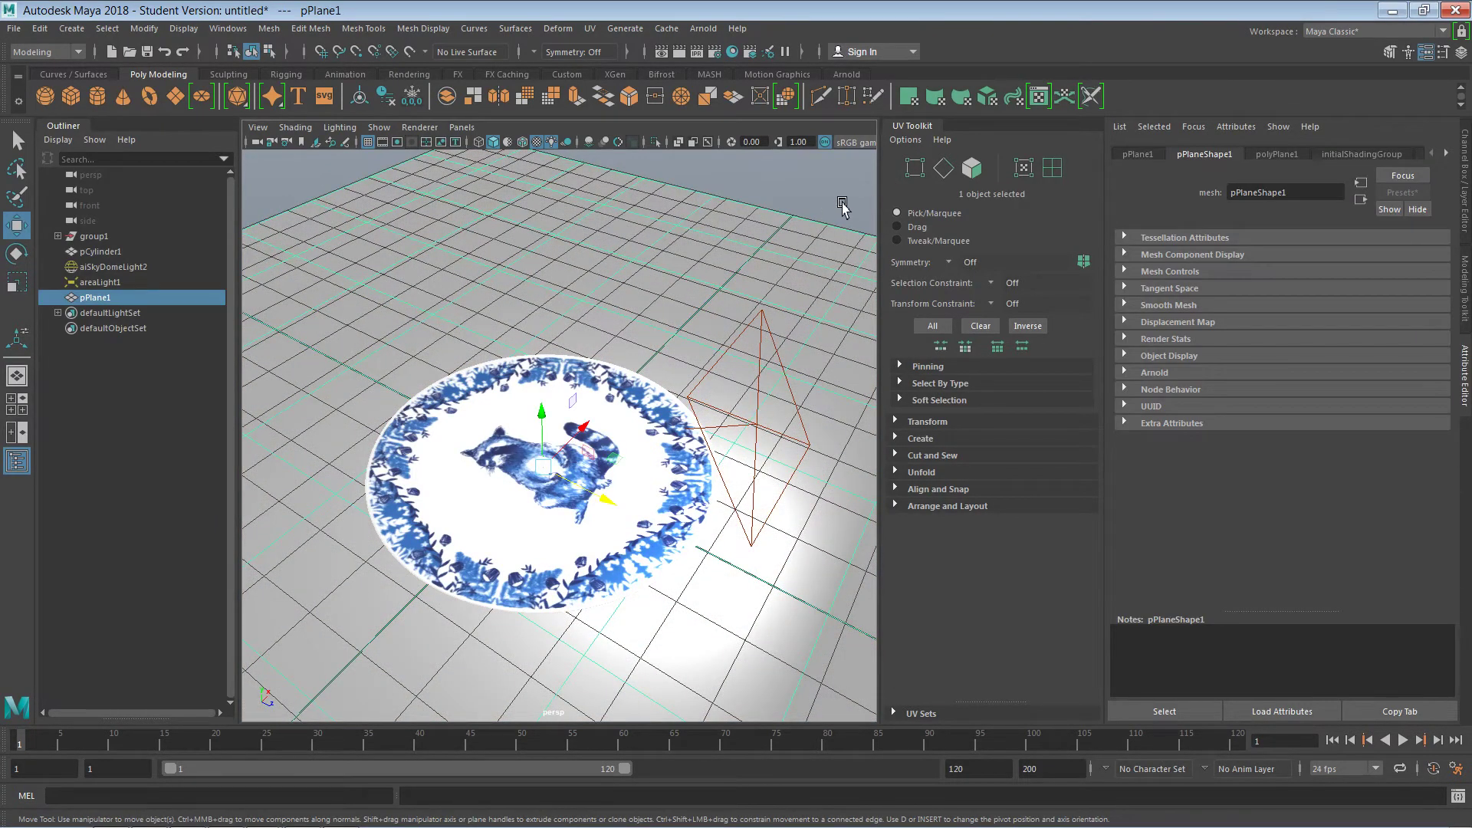
click(836, 216)
click(759, 435)
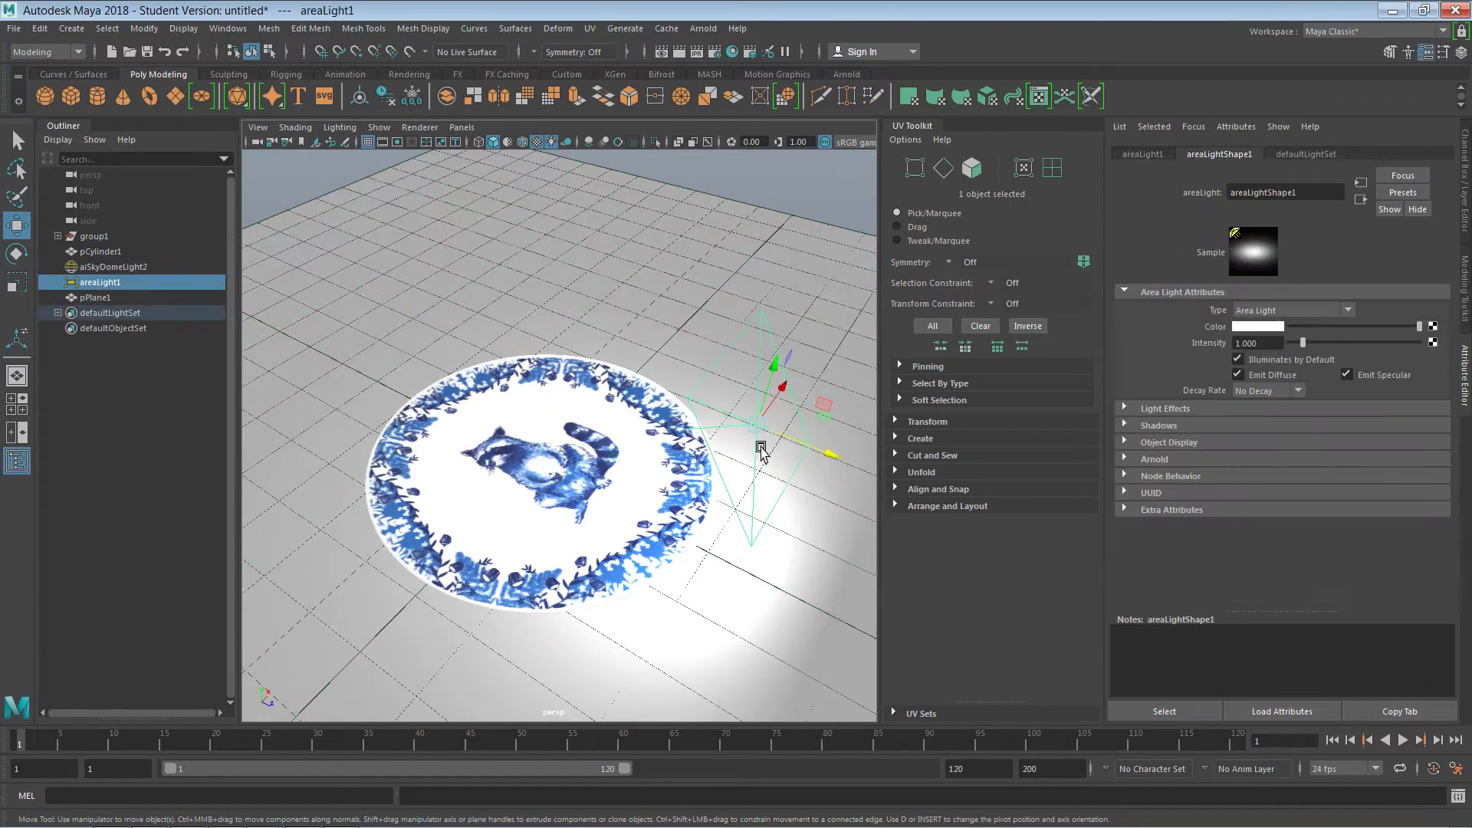
drag(824, 460, 882, 476)
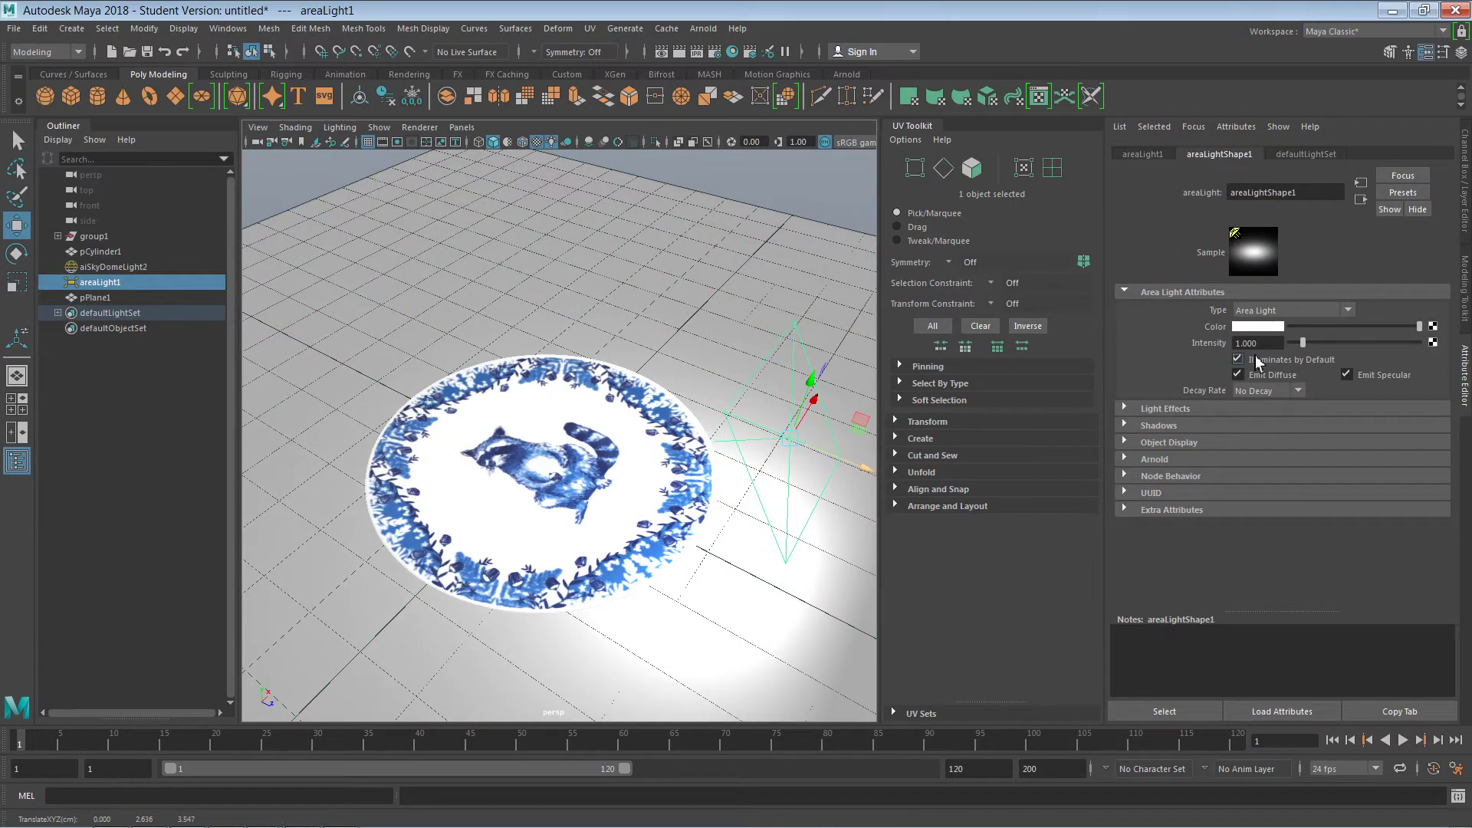
drag(1305, 346, 1297, 351)
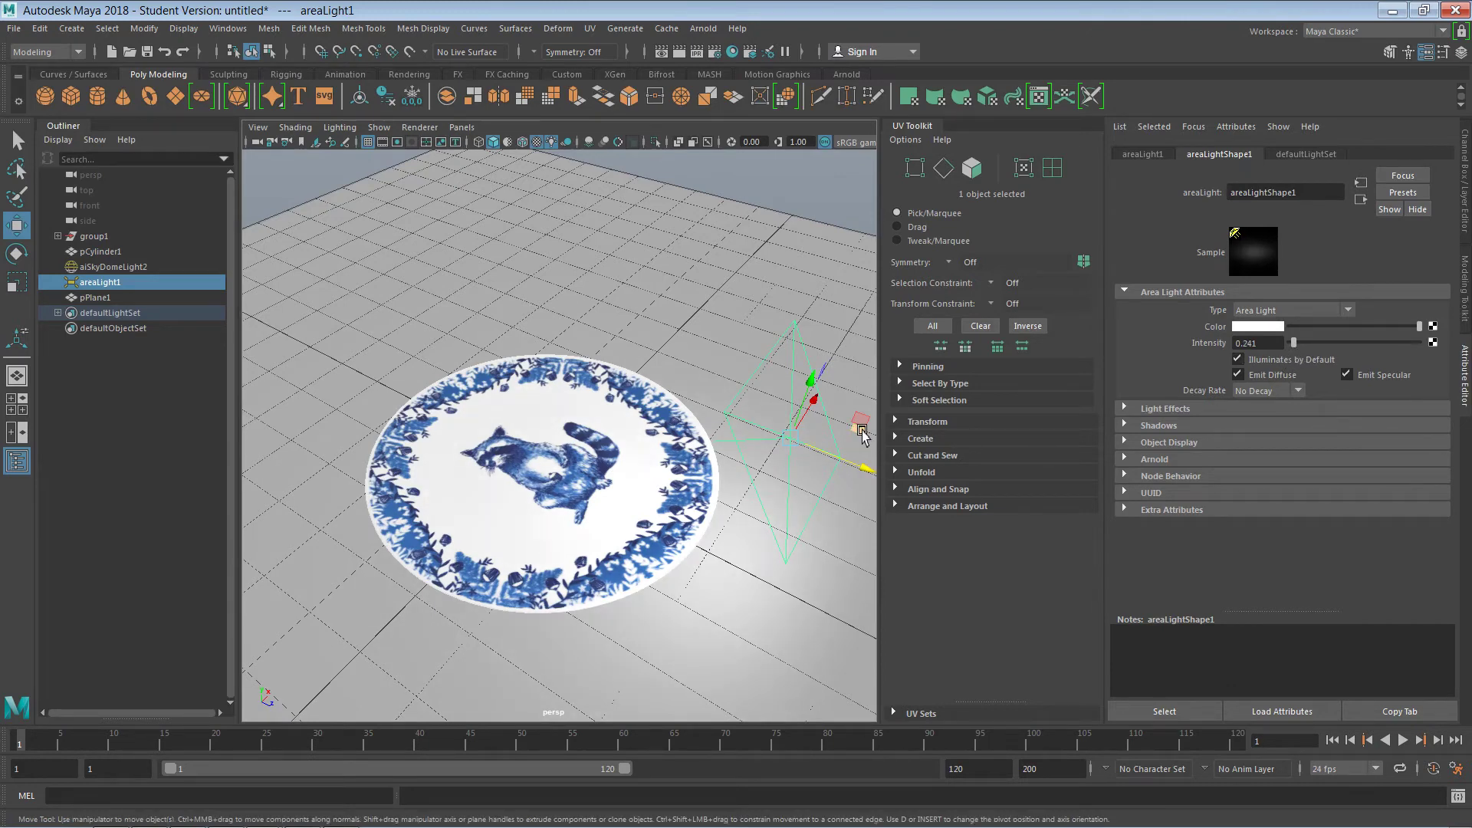
Step: Lower the area light towards the ground plane and tilt it to about -51 degrees around X so it faces further down
drag(810, 382, 753, 535)
alt+drag(764, 586, 787, 550)
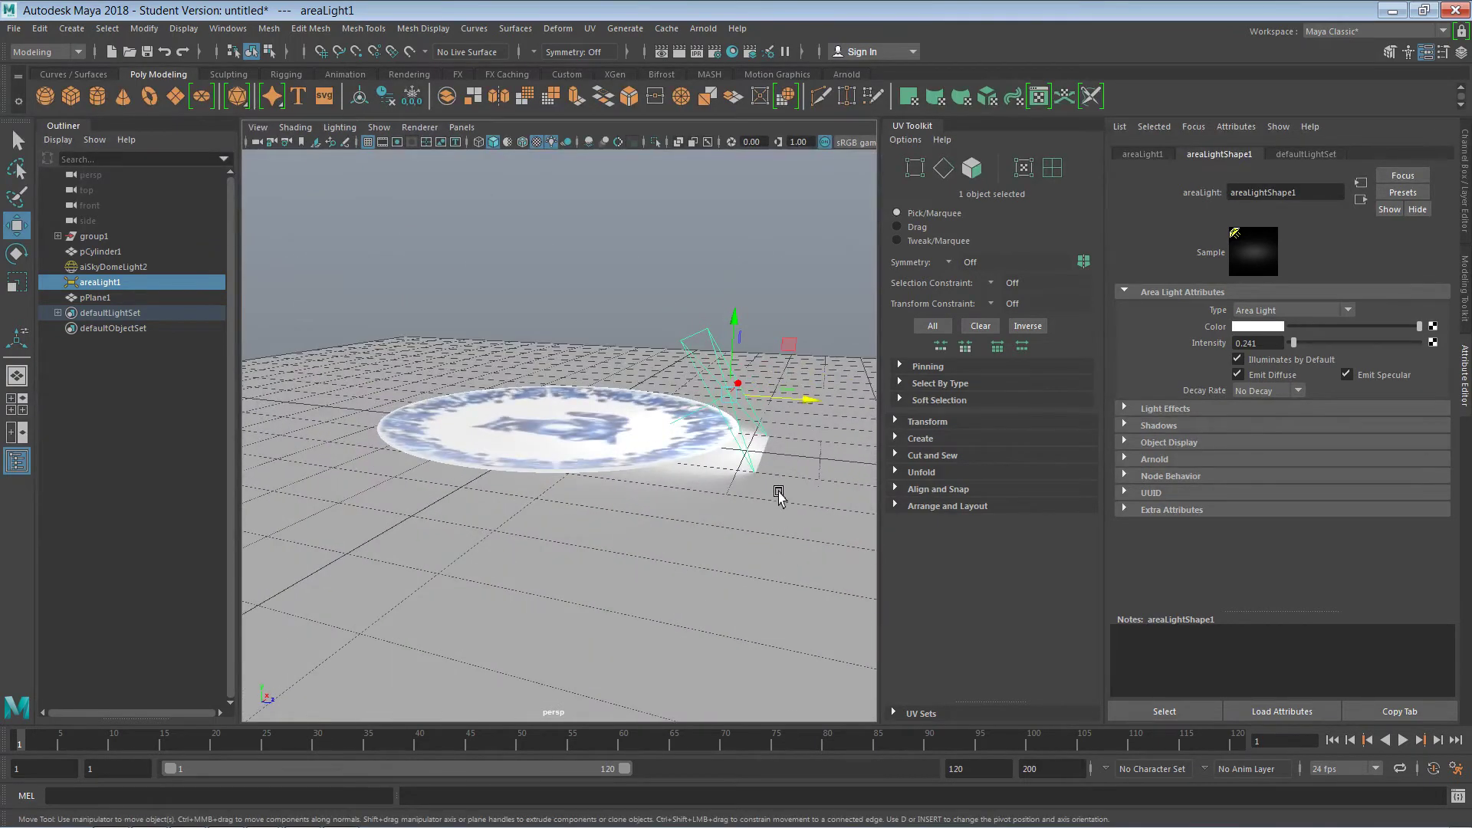
key(e)
drag(795, 361, 779, 347)
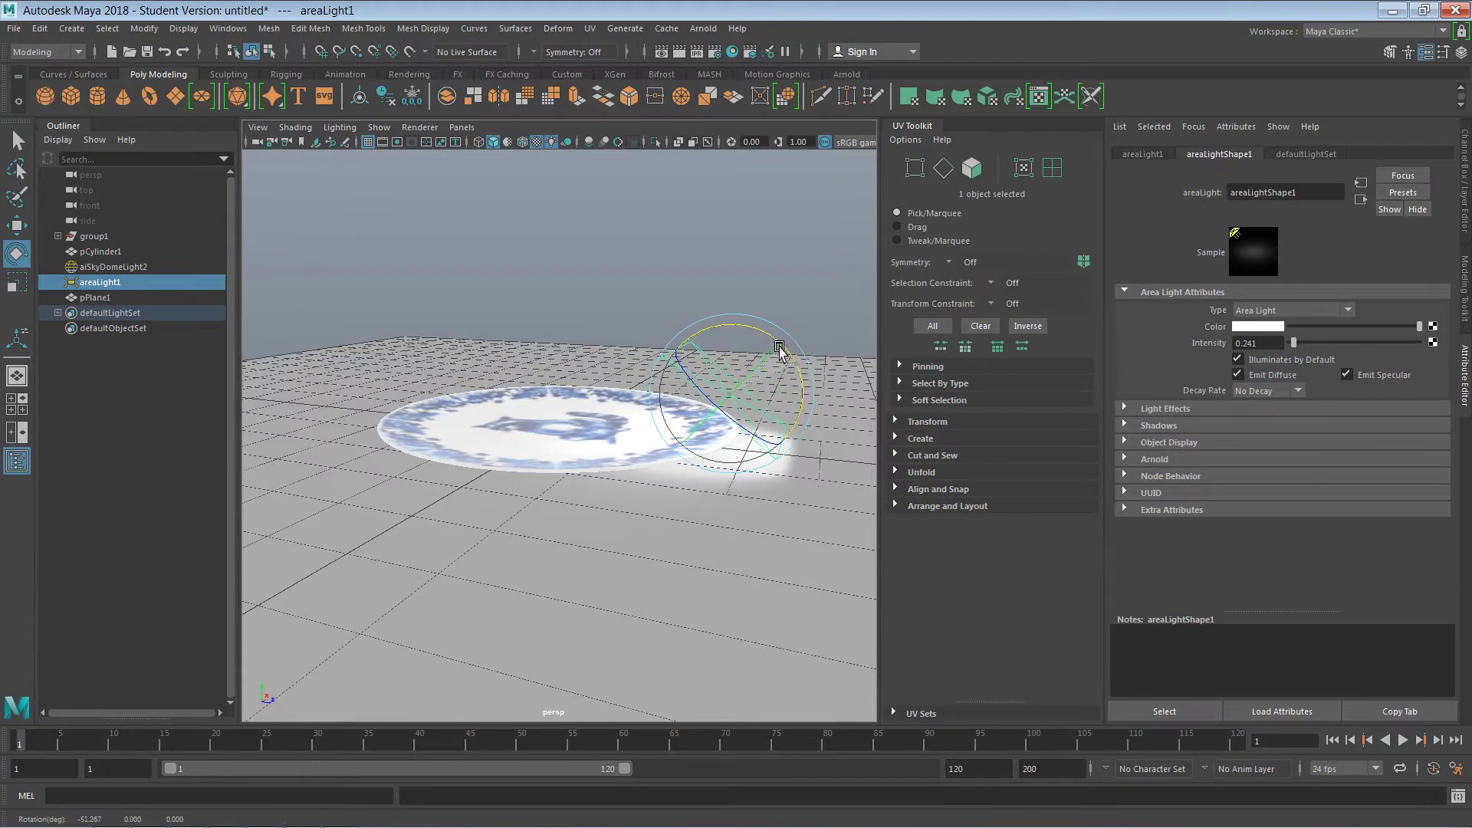
Step: Render the plate with Arnold to check the lowered area light, and close the render
click(703, 29)
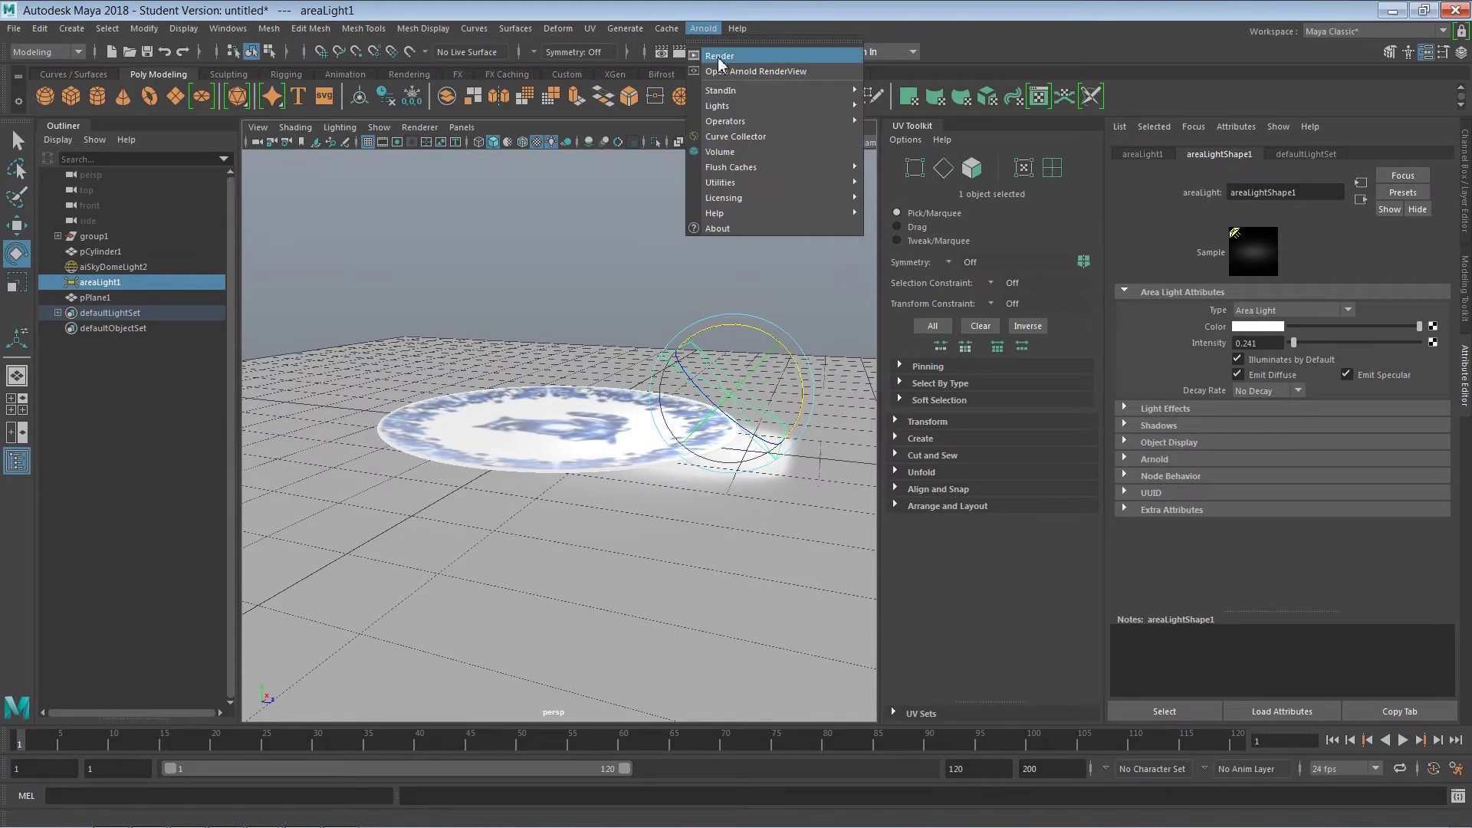
click(721, 56)
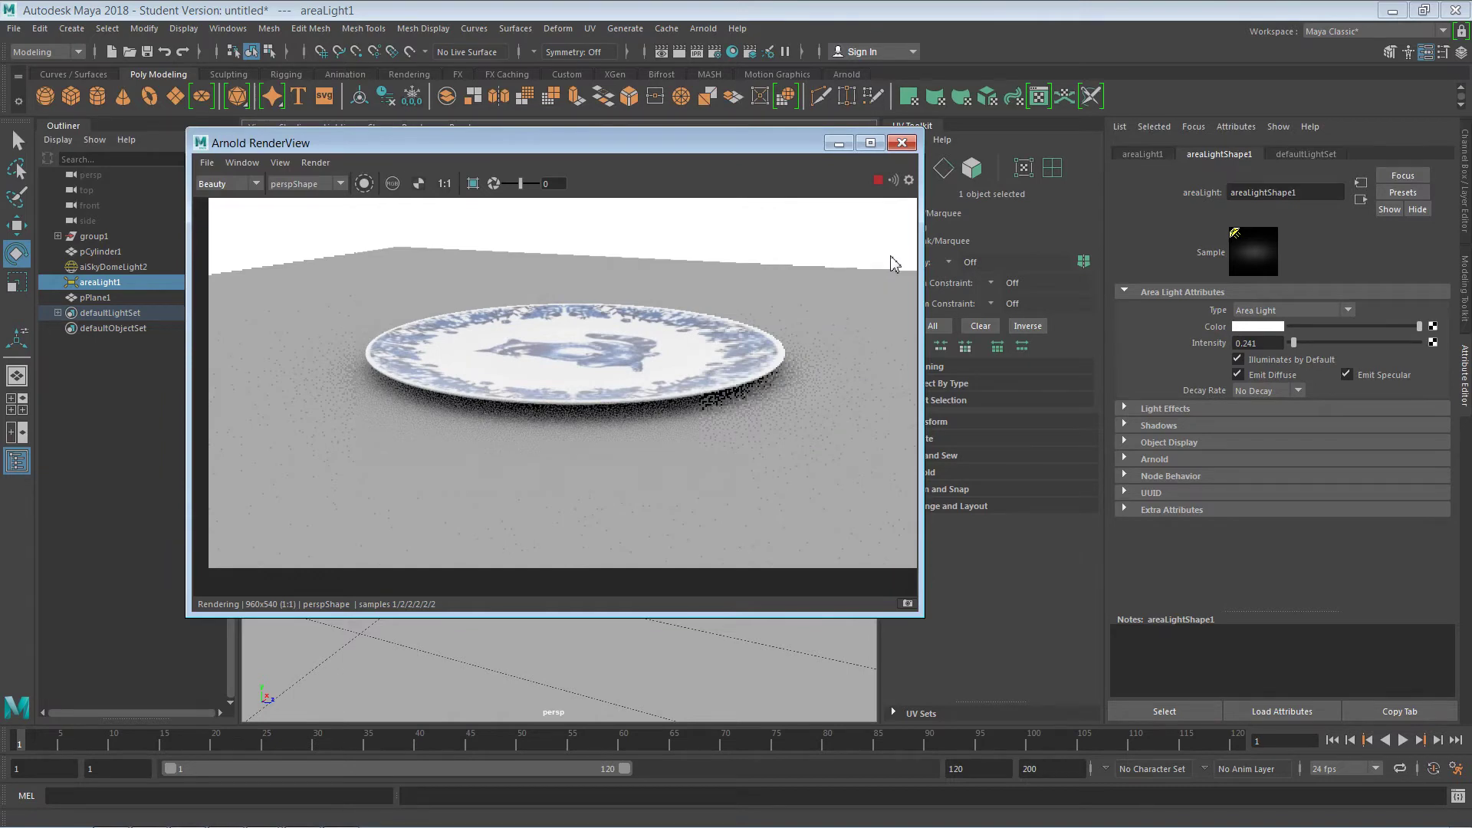
click(902, 142)
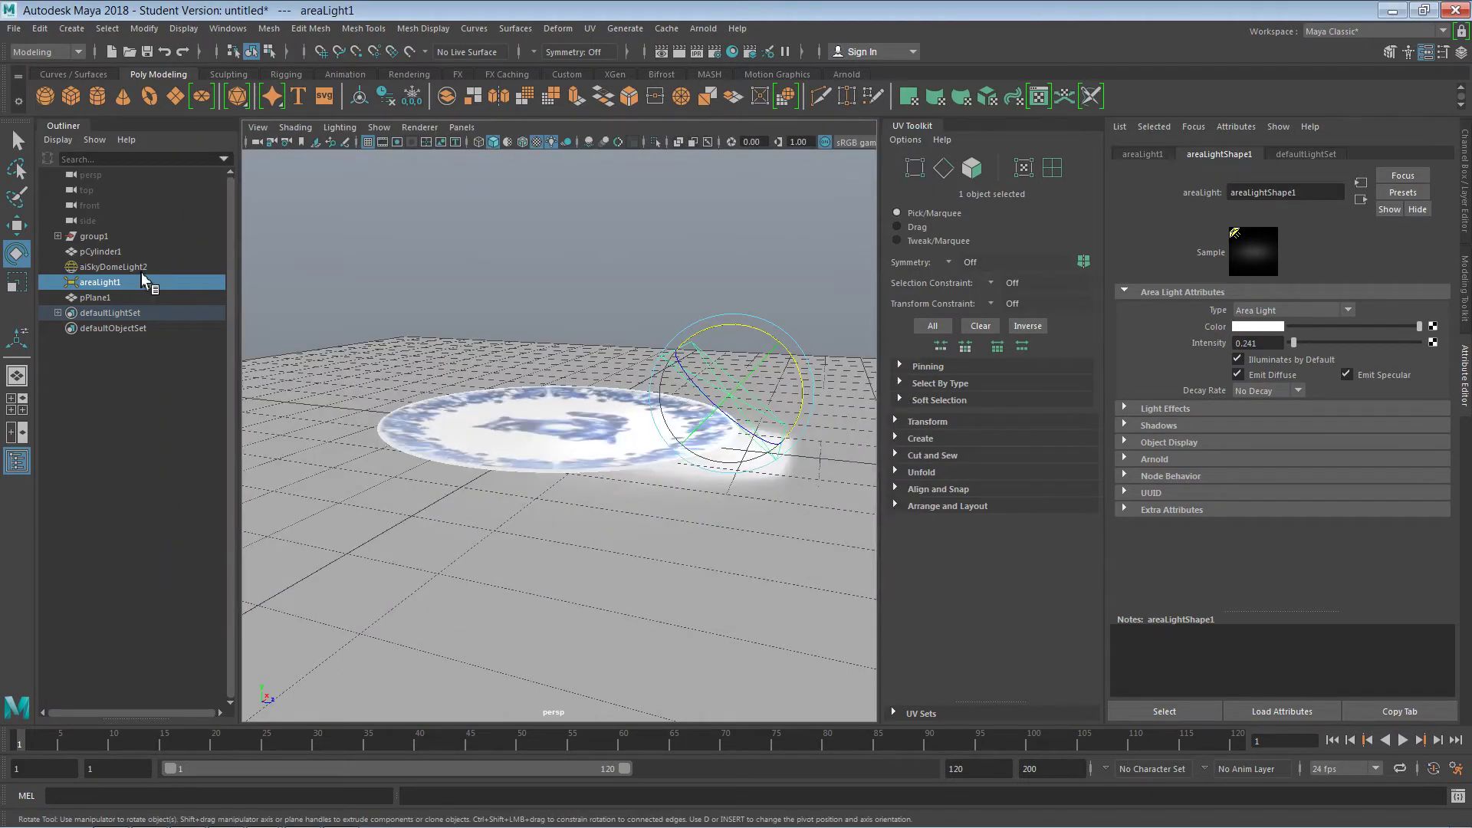
Step: Delete aiSkyDomeLight2, render the scene with only the area light, and close the render
click(115, 267)
key(Delete)
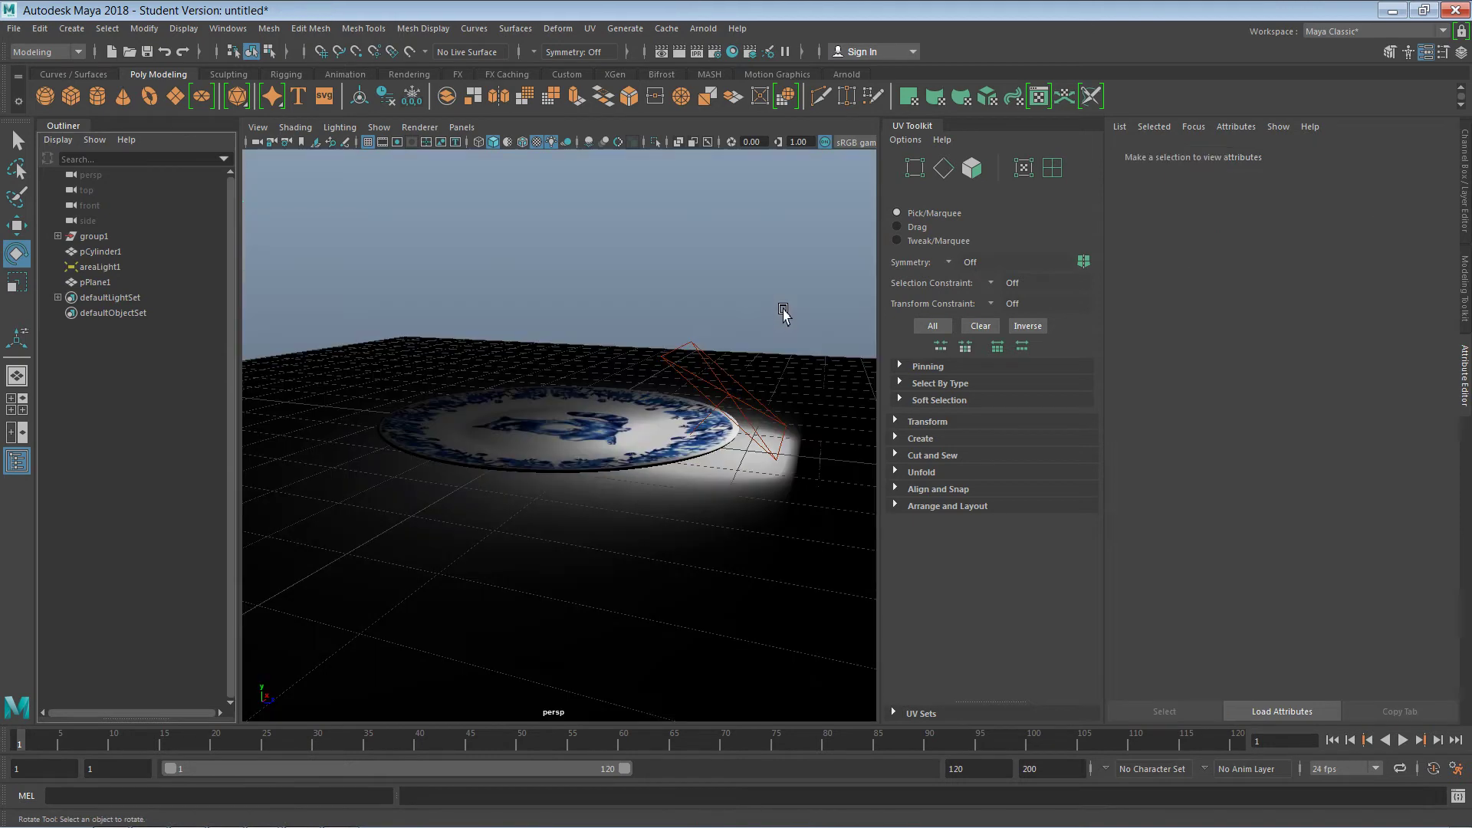
click(703, 29)
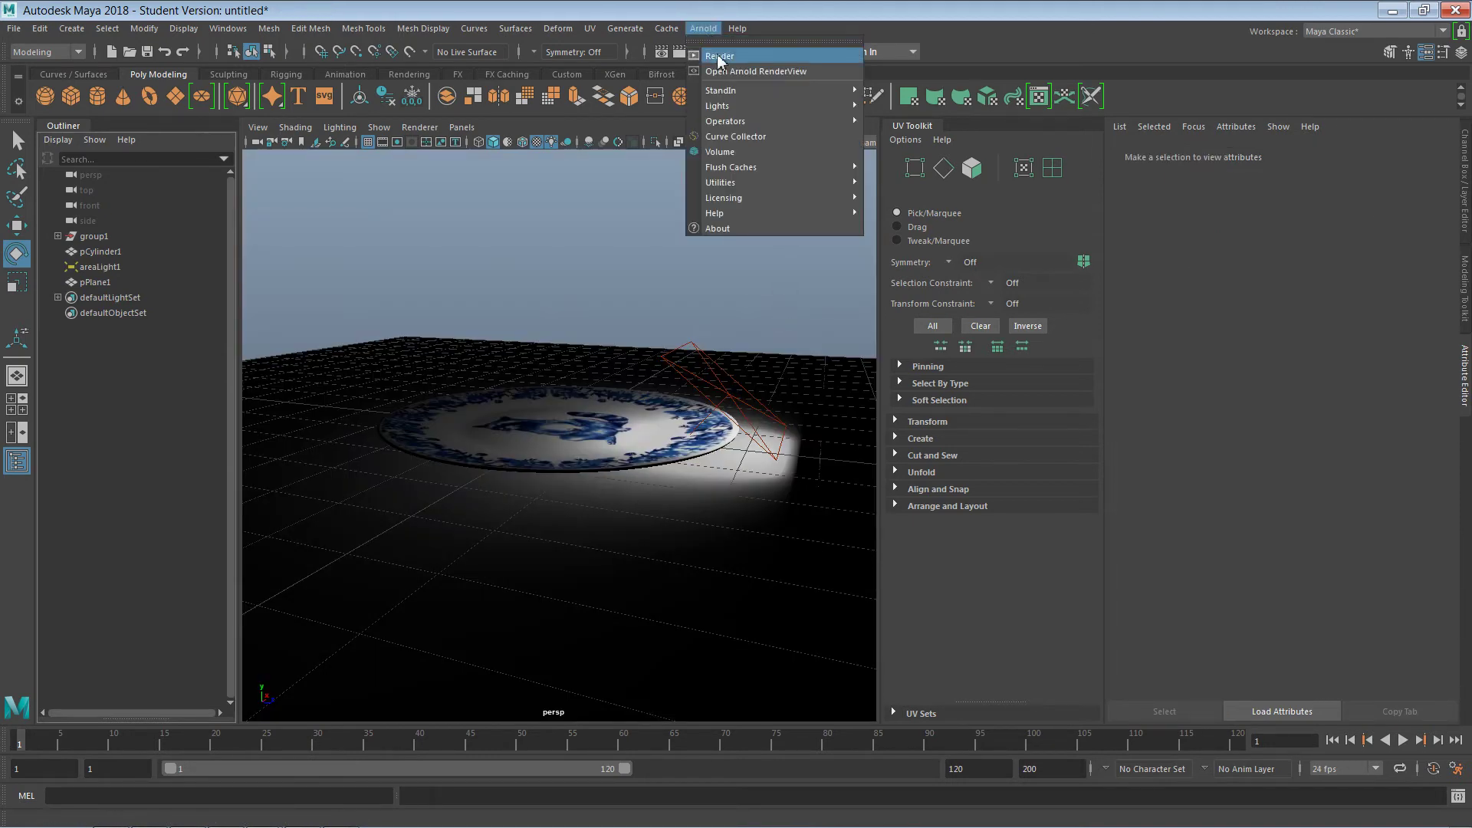
click(738, 72)
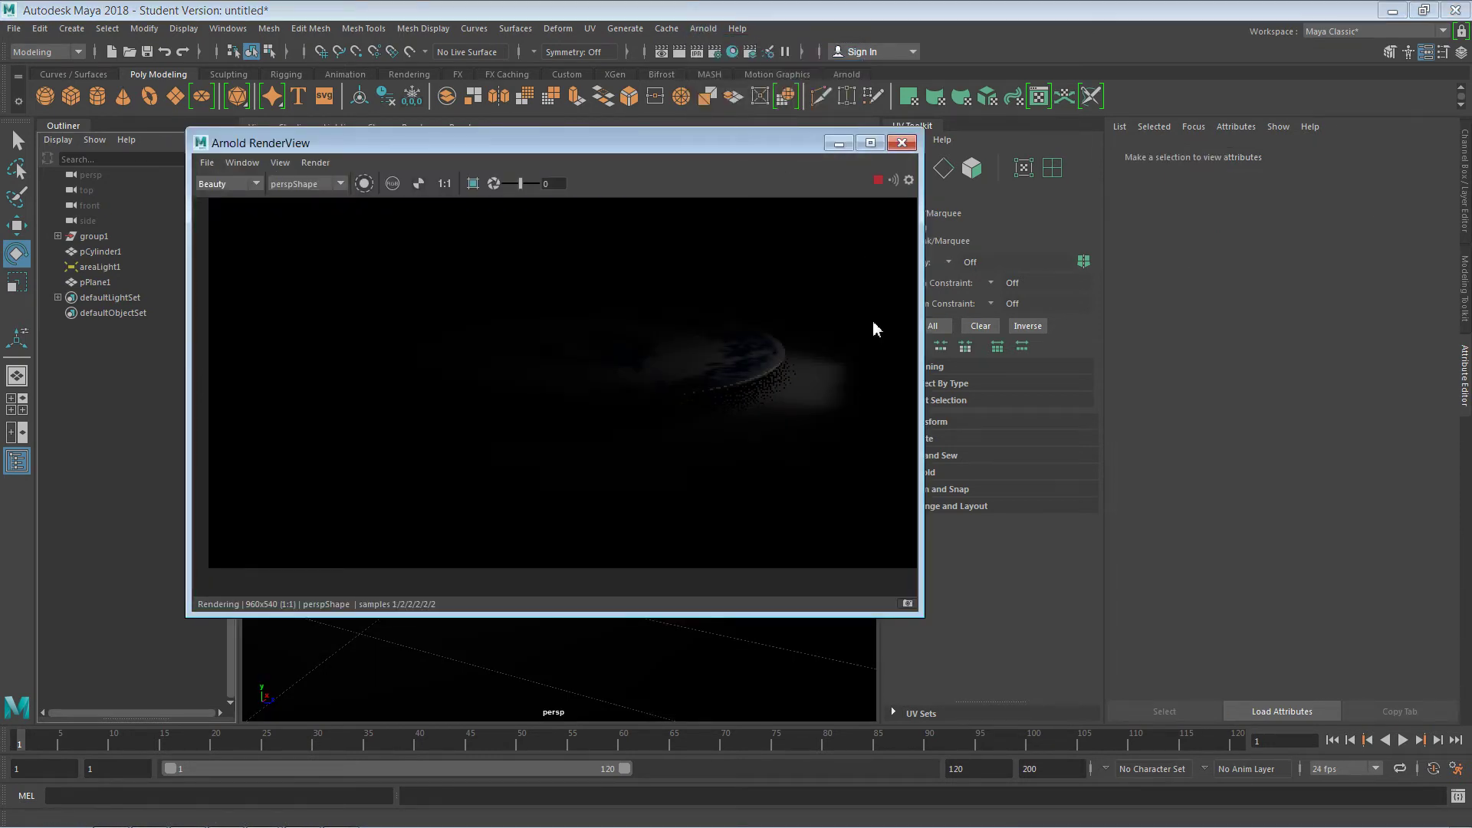
click(902, 143)
Step: Raise the area light above the plate and set its Intensity to about 2.41
click(737, 403)
key(w)
drag(738, 360, 738, 296)
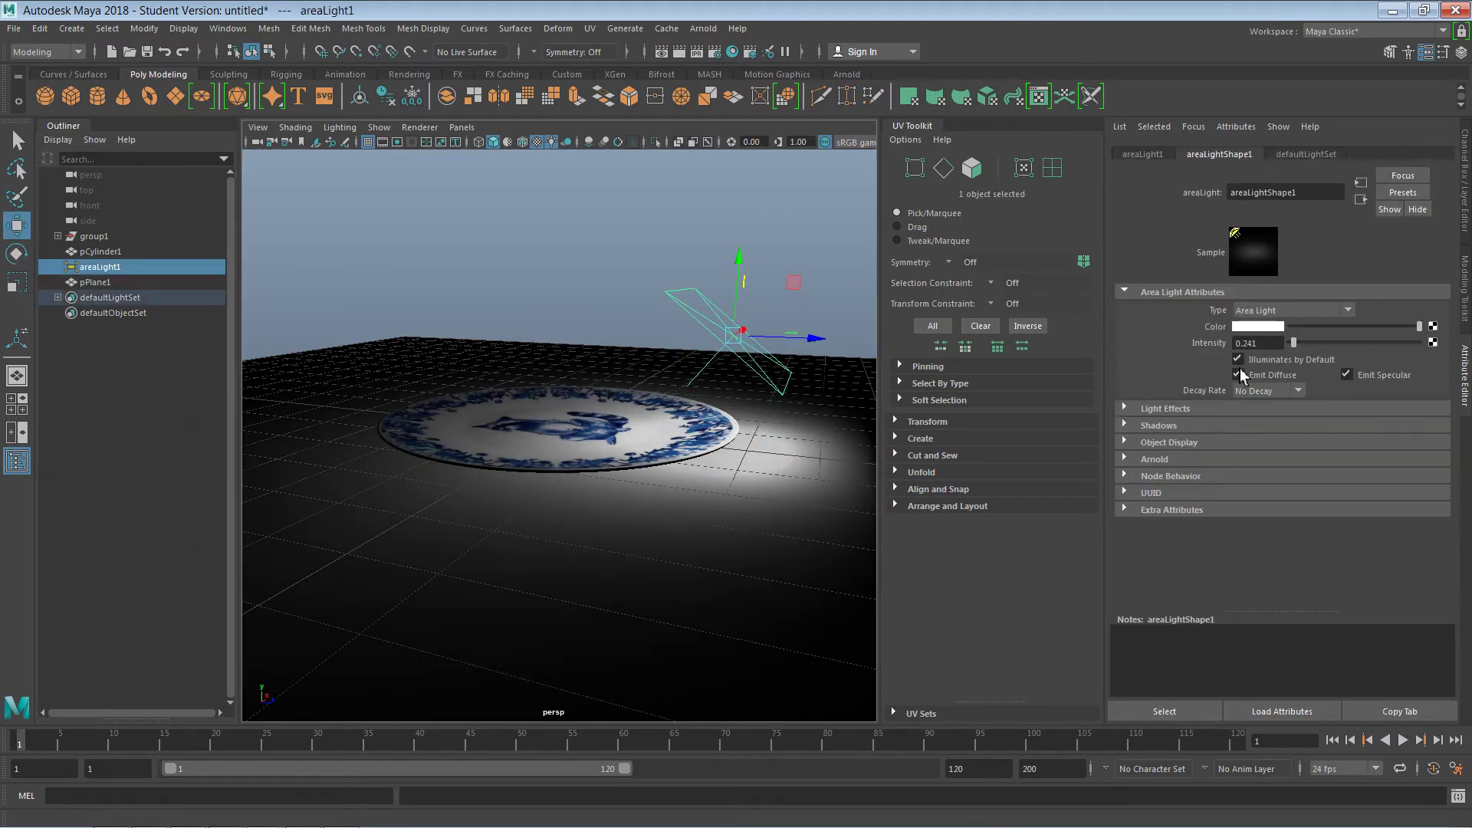
drag(1295, 342, 1321, 342)
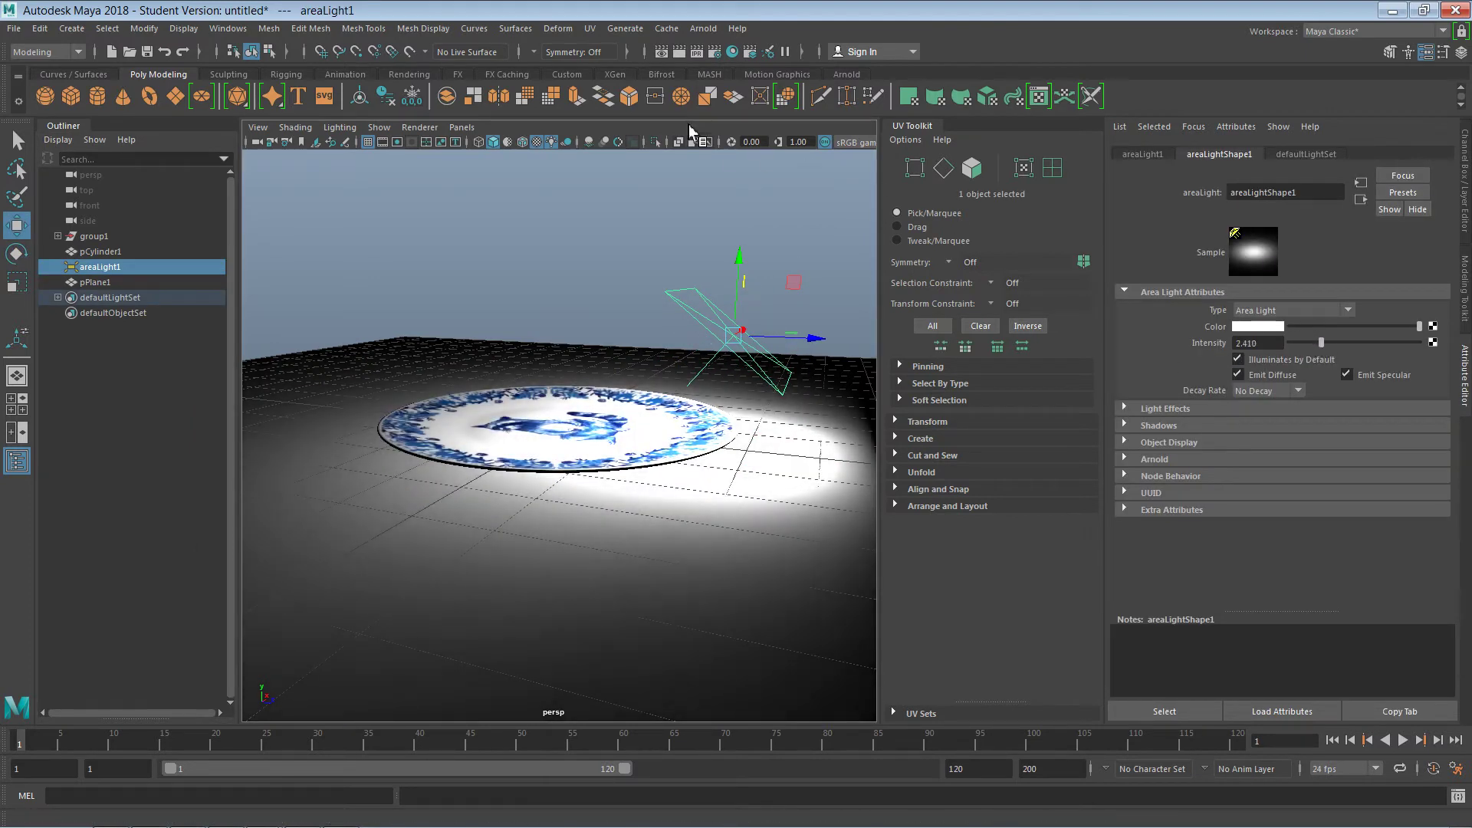
Step: Render the plate with Arnold to check the raised, brighter area light, and close the render
click(703, 28)
click(713, 43)
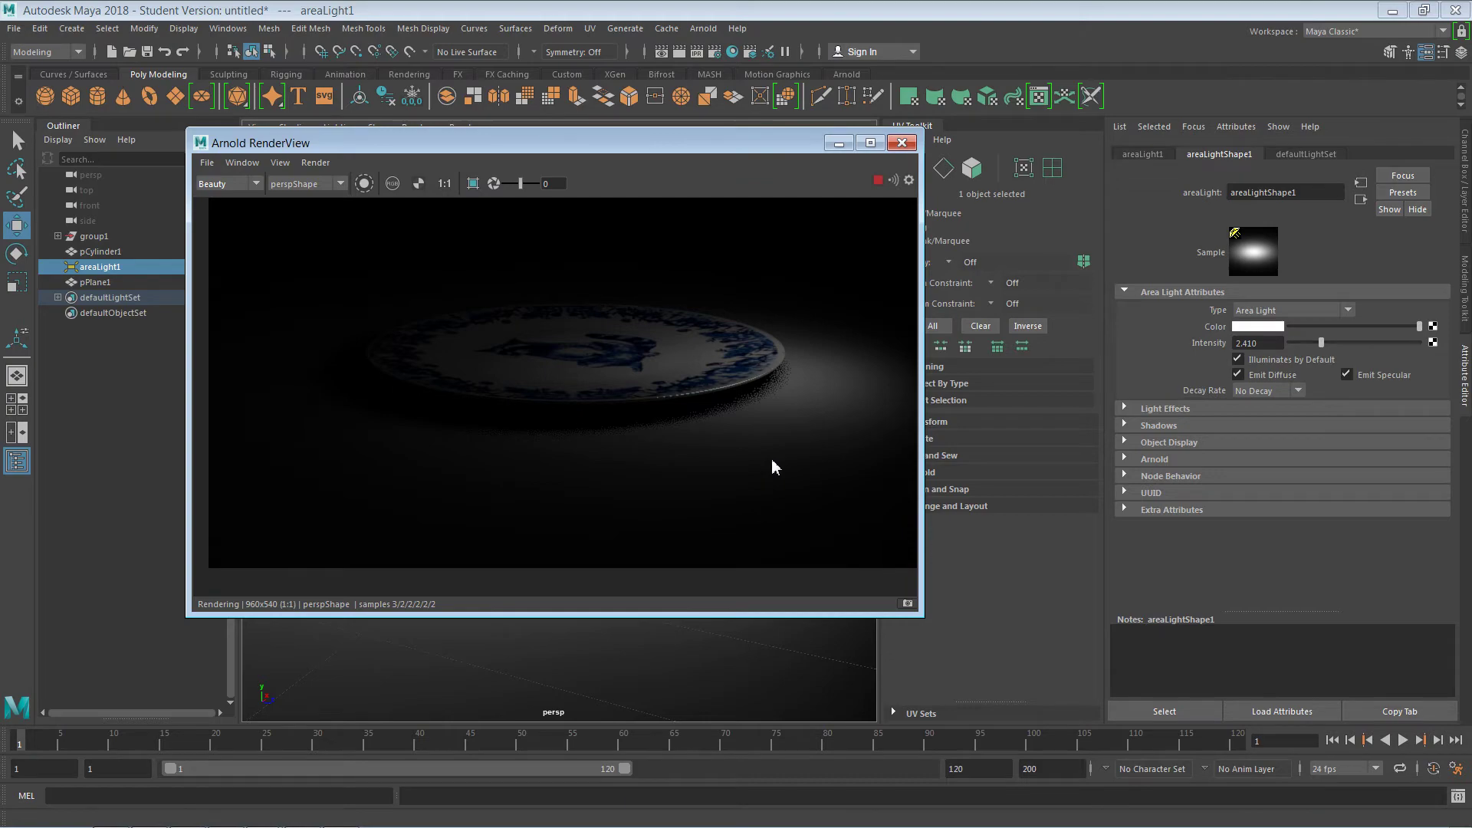
click(901, 142)
Step: Move the area light inwards over the plate's edge and increase its Intensity to about 5.06
scroll(863, 460, up, 5)
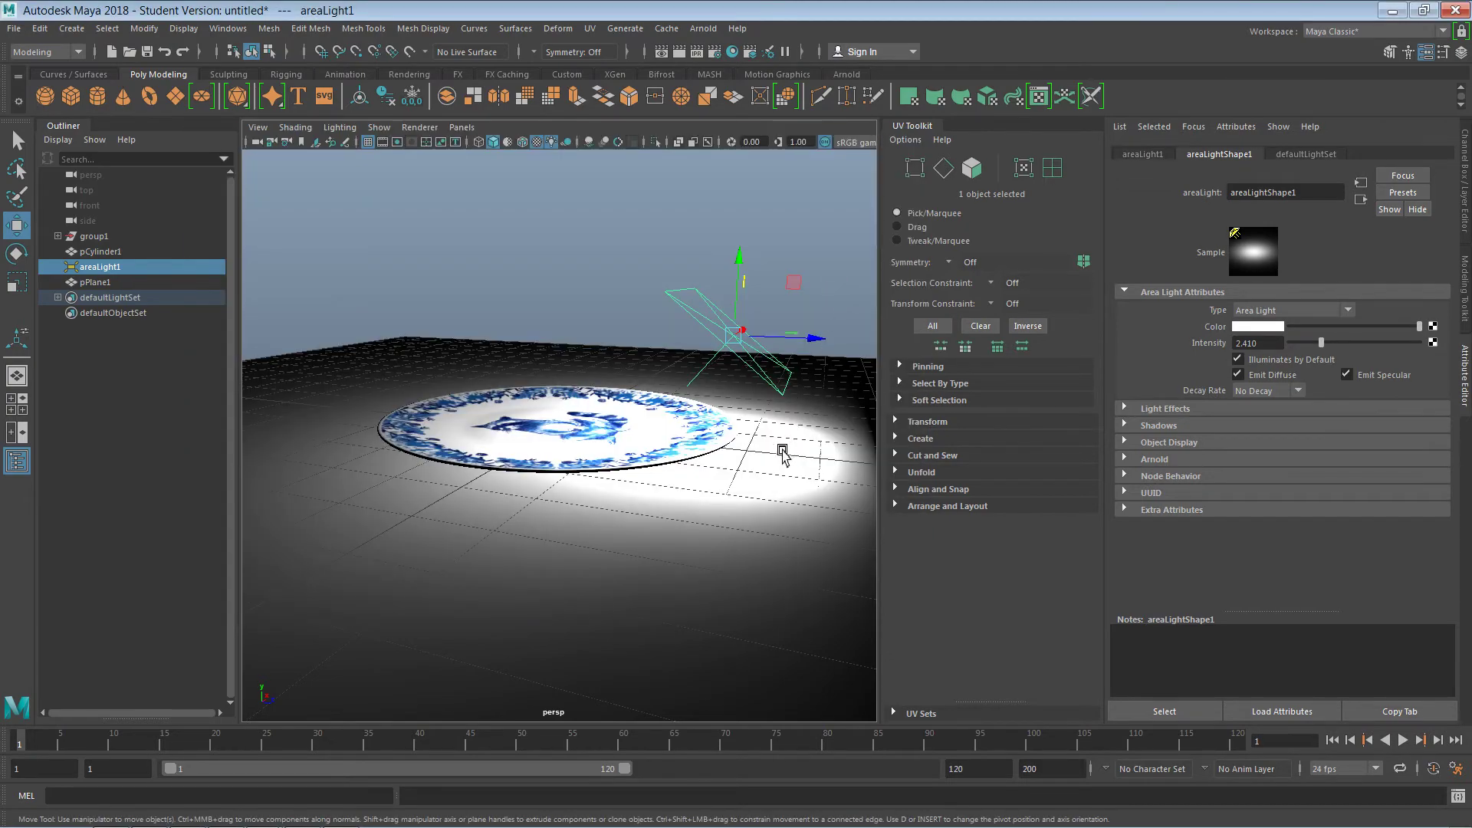
alt+drag(862, 460, 804, 463)
mouse_move(820, 394)
alt+mouse_down()
mouse_move(767, 372)
mouse_move(681, 498)
mouse_move(754, 549)
mouse_move(841, 399)
alt+mouse_up()
drag(851, 336, 775, 322)
drag(1322, 347, 1356, 343)
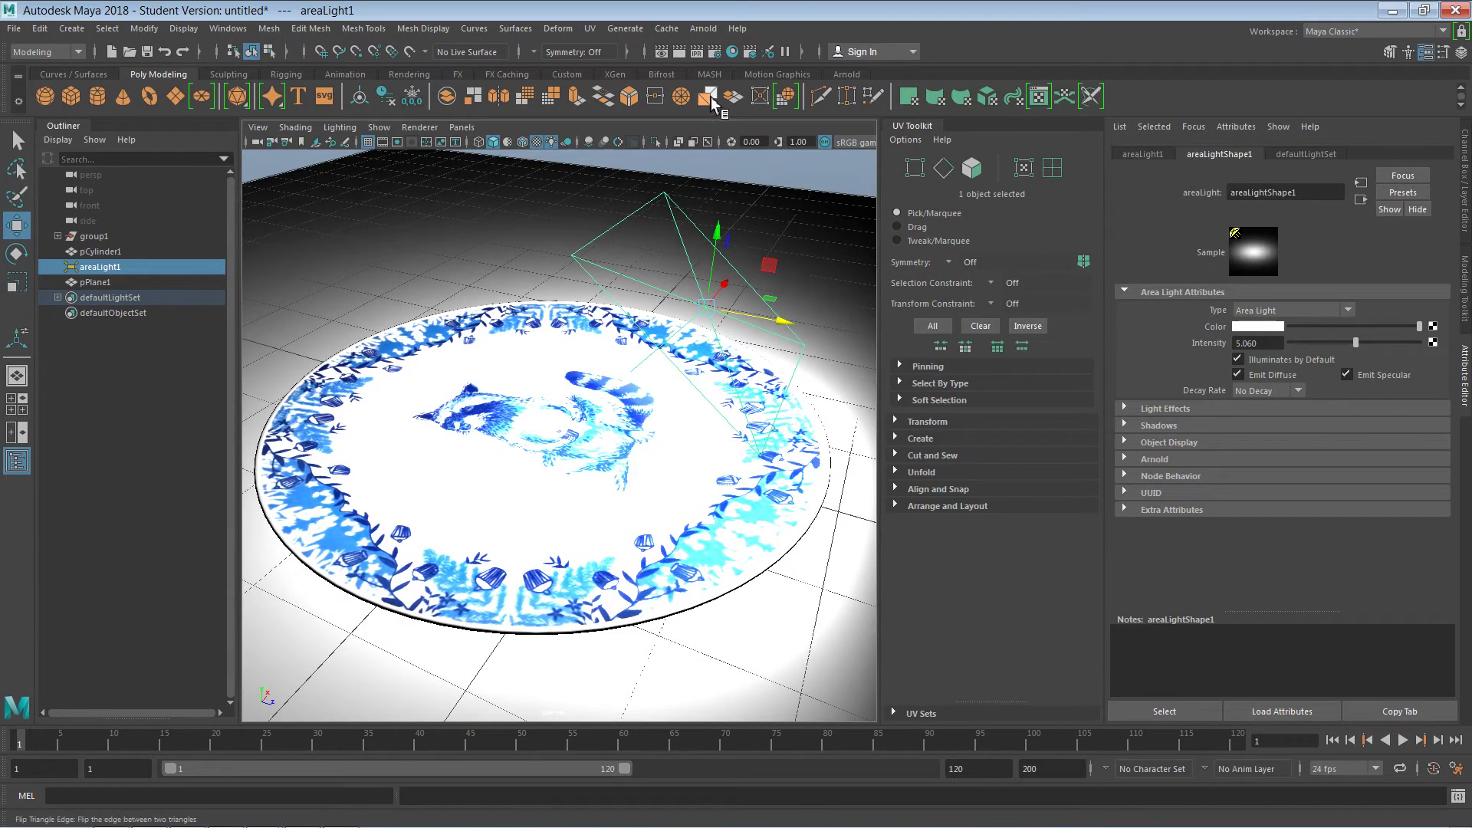
Step: Render the plate close-up with Arnold to check the highlight on its rim, and close the render
click(704, 28)
click(714, 55)
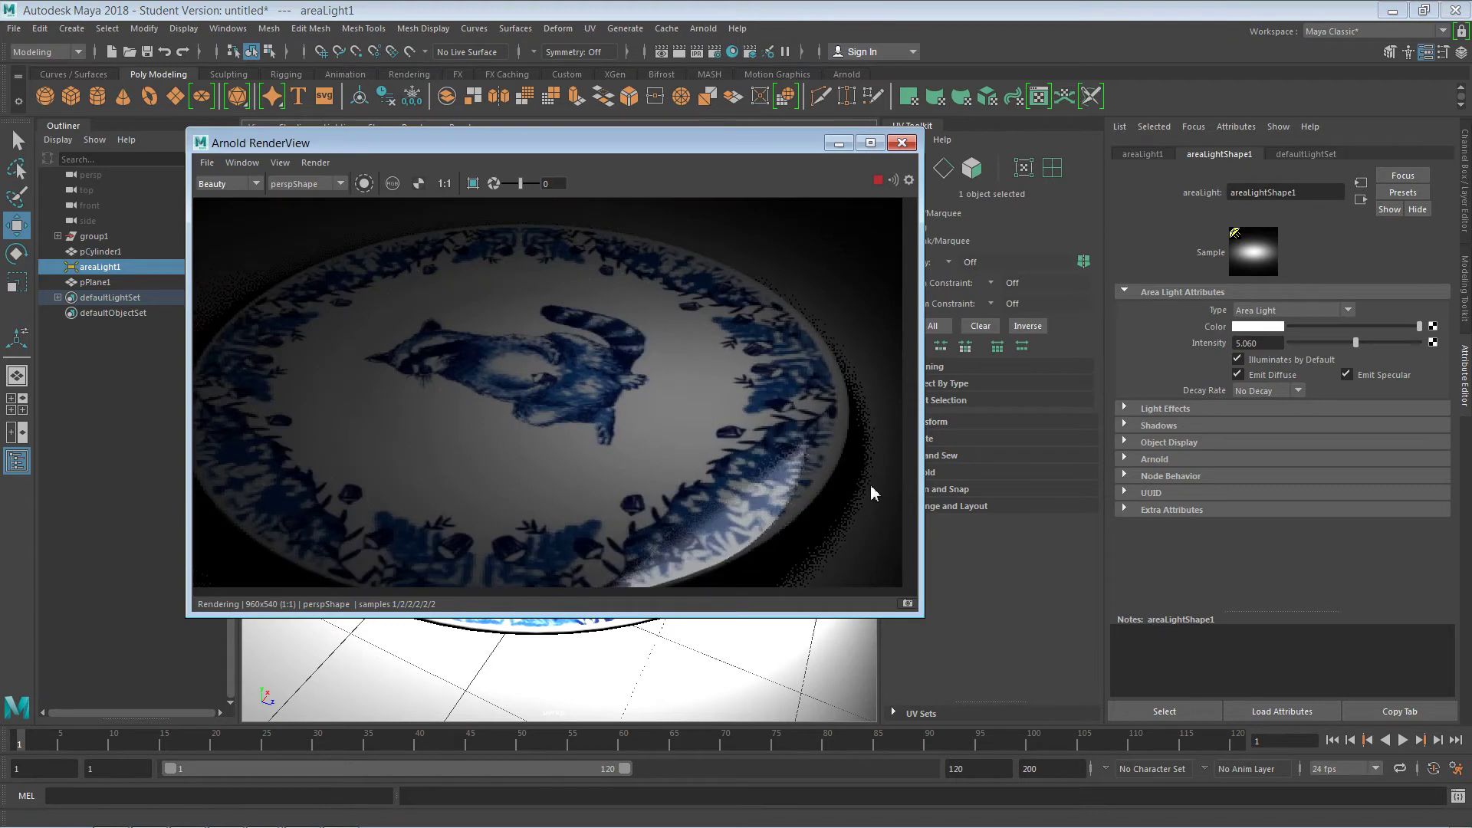
click(911, 149)
Step: Move the area light back out from the plate and lower it slightly beside the rim
drag(782, 321, 872, 348)
alt+middle_drag(794, 486, 671, 449)
drag(689, 209, 691, 236)
alt+drag(657, 370, 727, 331)
drag(745, 282, 758, 285)
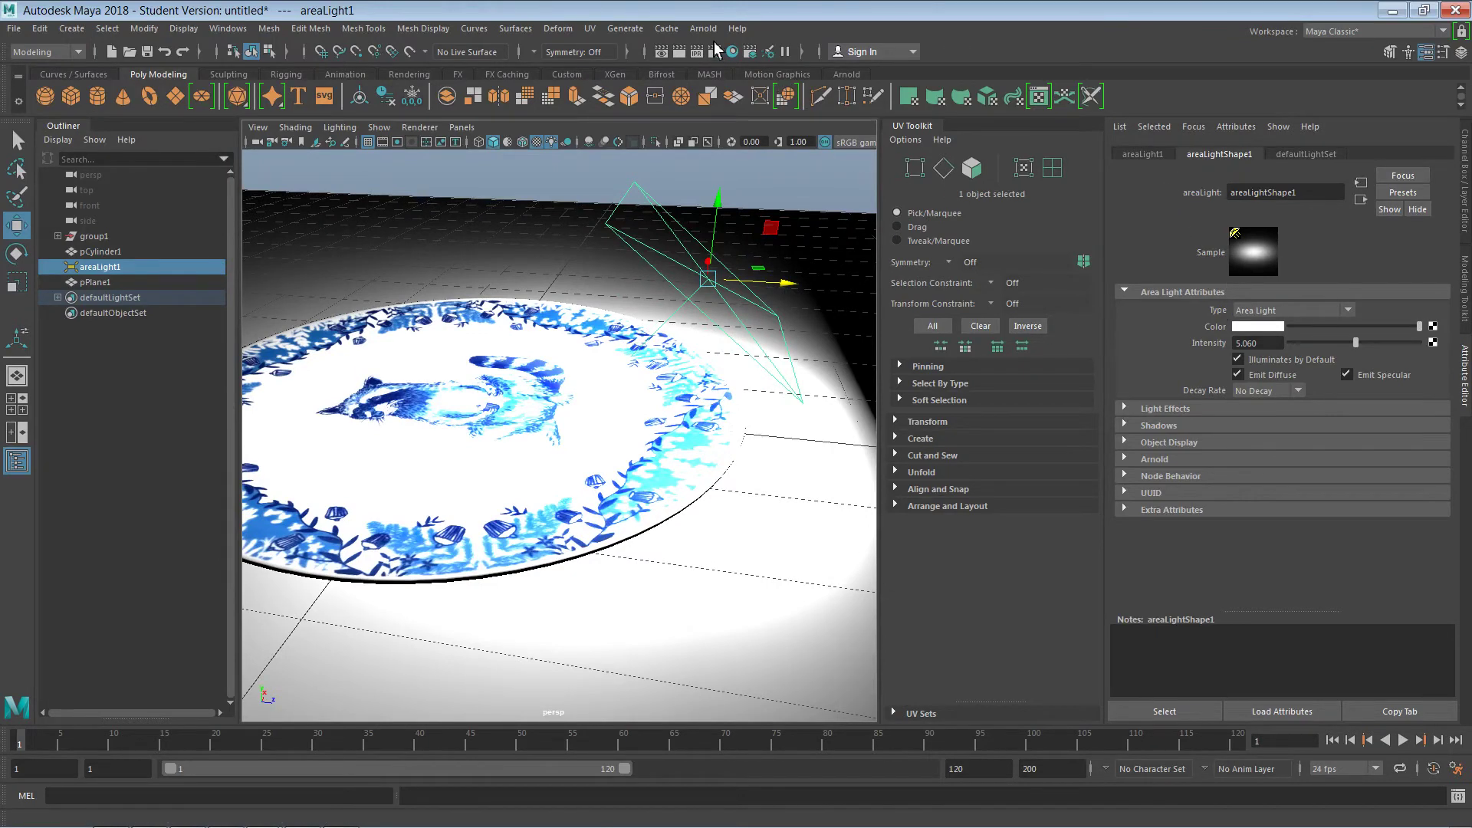
Step: Render the plate with Arnold from the new angle to check the repositioned light, and close the render
click(703, 29)
click(721, 59)
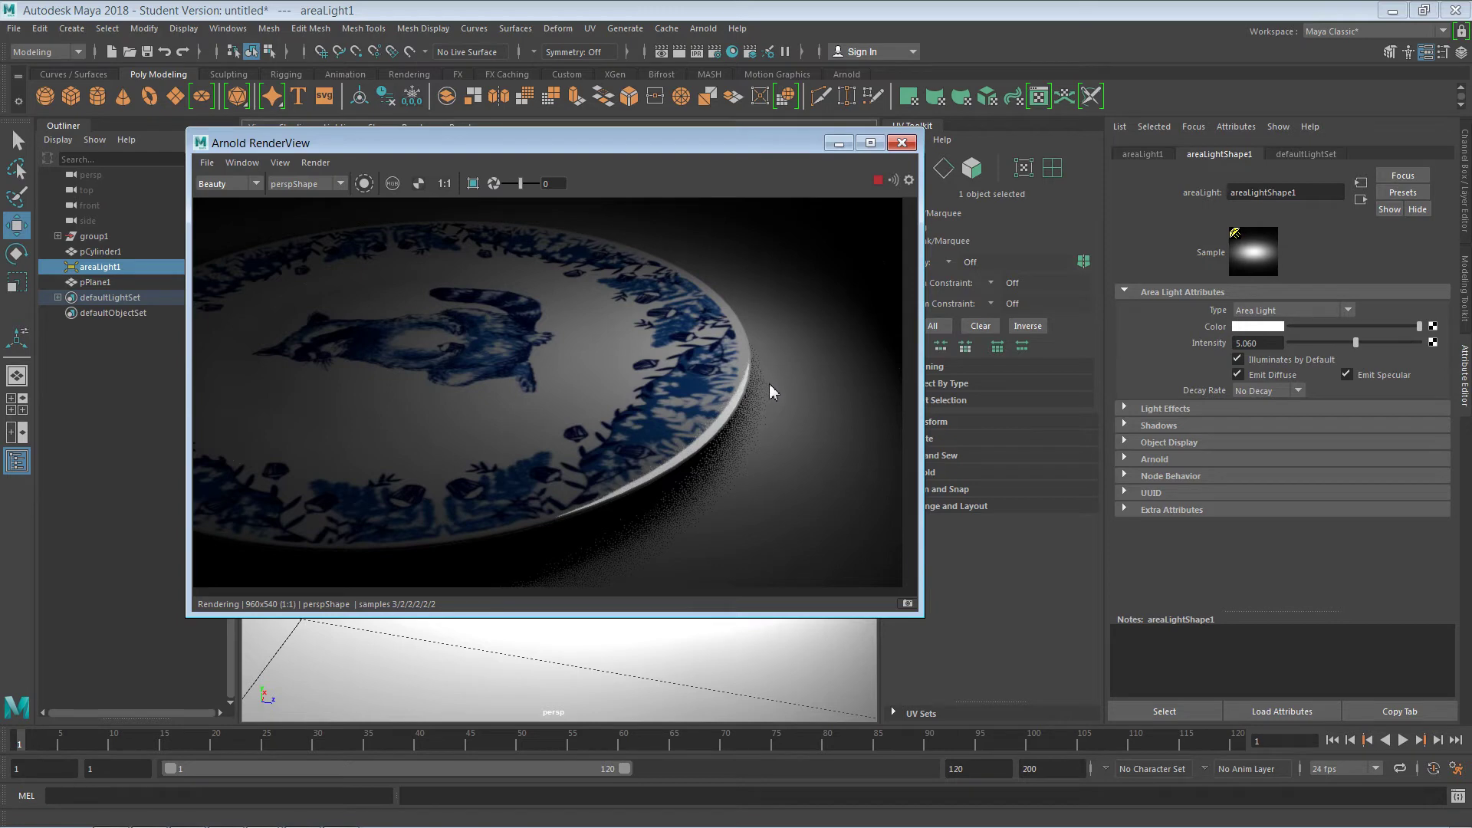
click(902, 143)
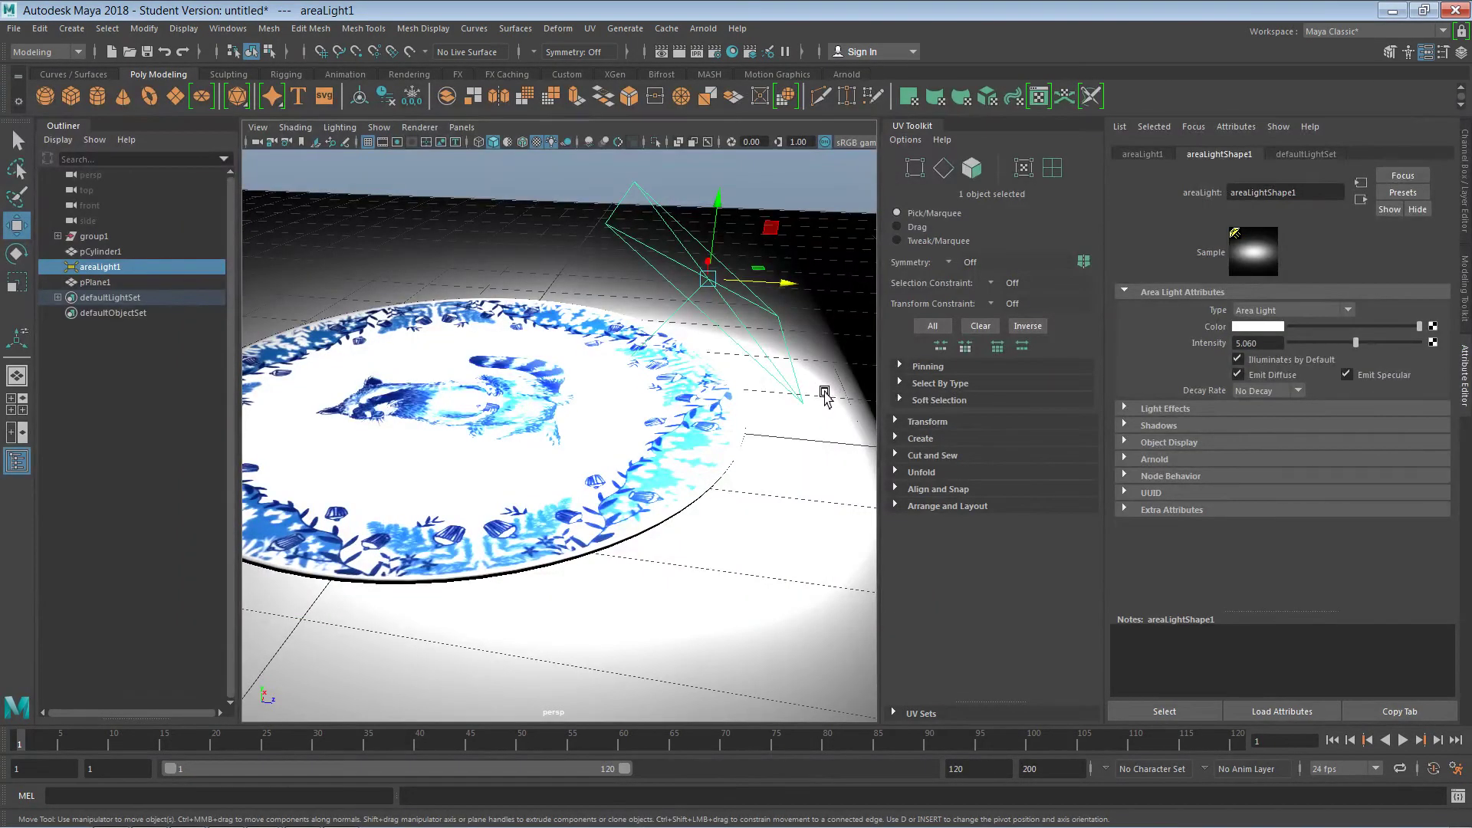
Step: Reopen the raccoon material in Hypershade and map a File texture to its Emission Weight
click(732, 51)
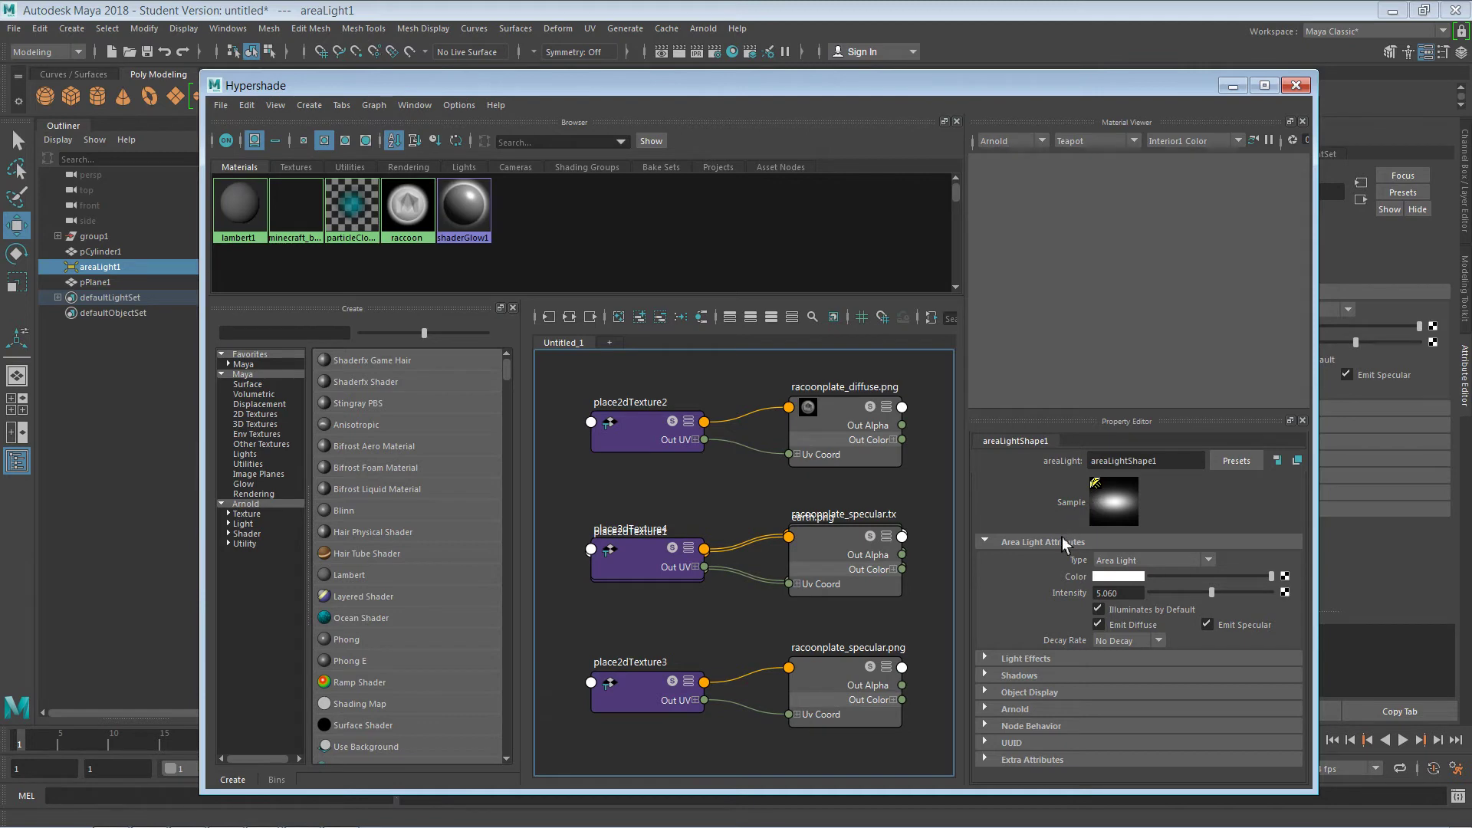
click(407, 263)
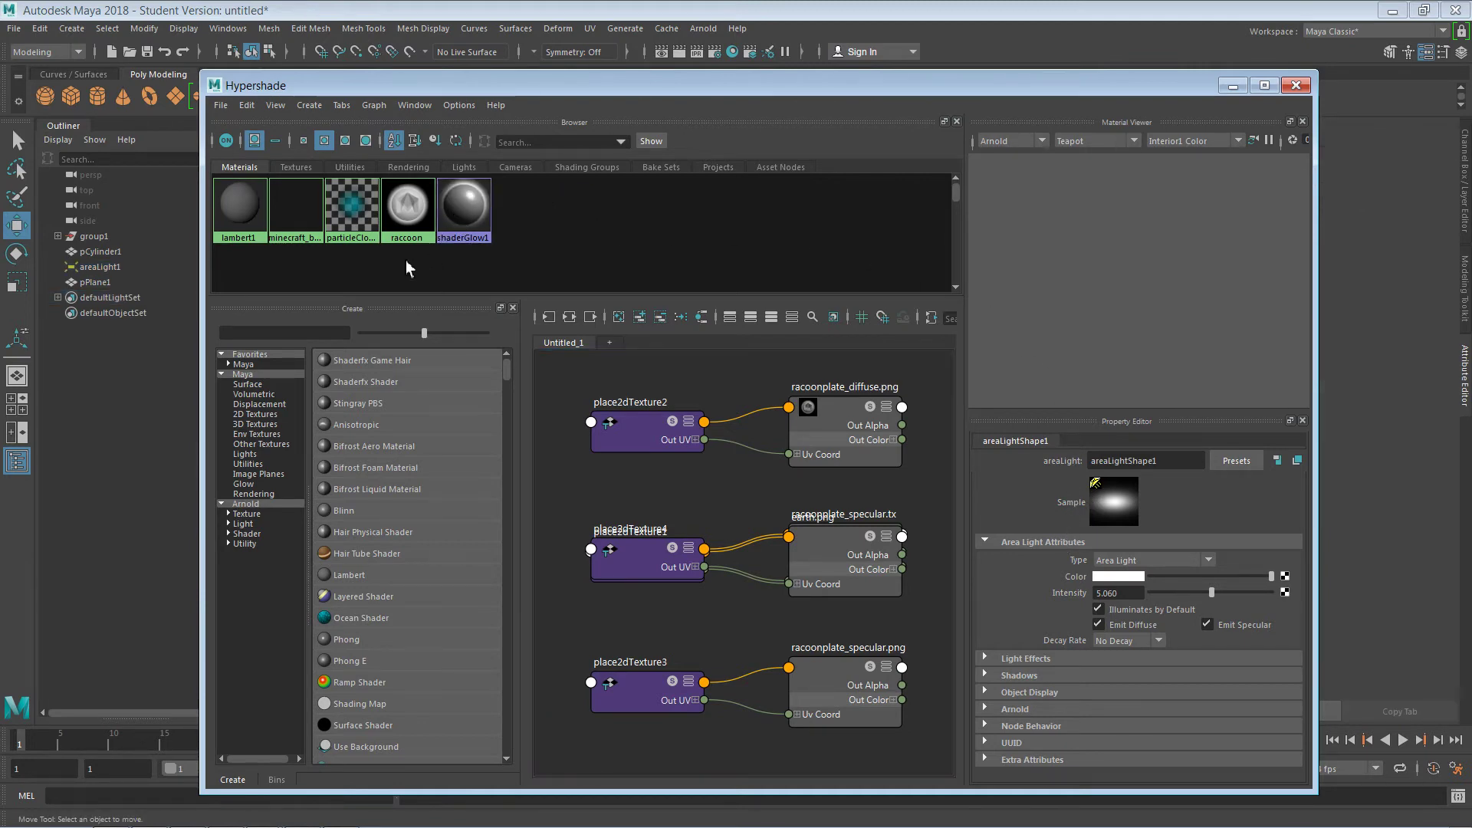
mouse_move(730, 826)
click(407, 205)
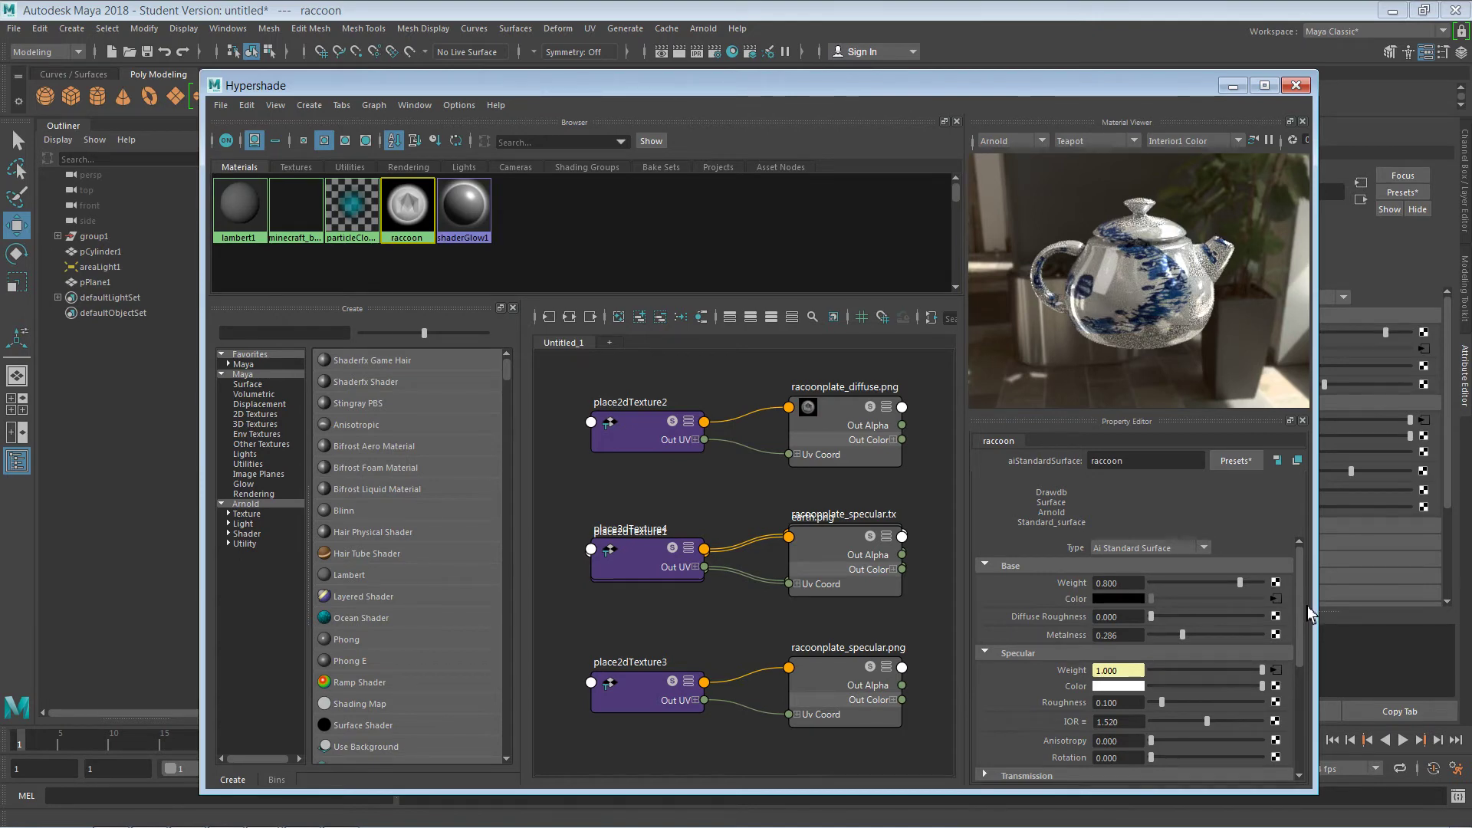
scroll(1300, 617, down, 5)
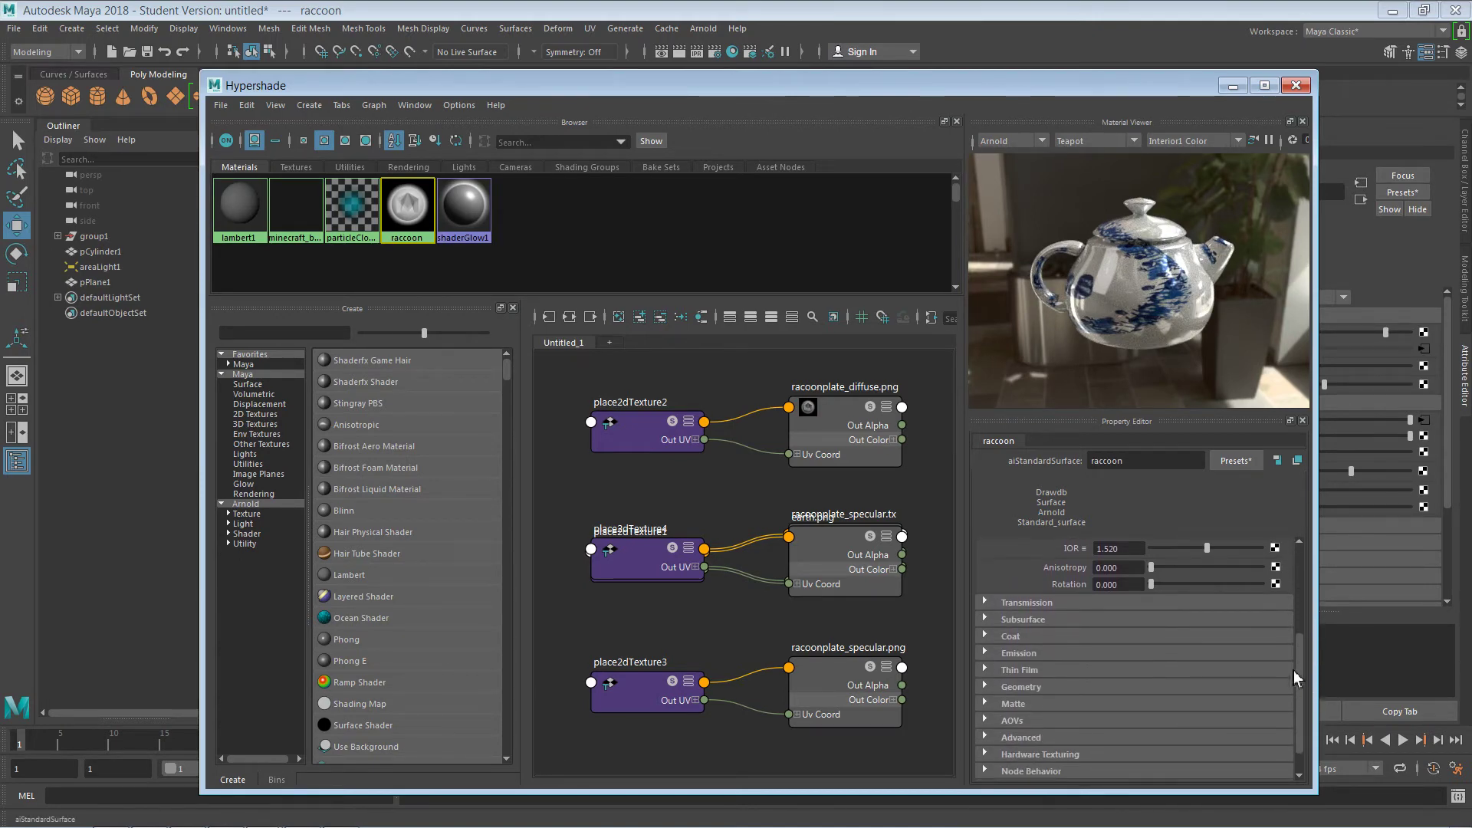
click(994, 654)
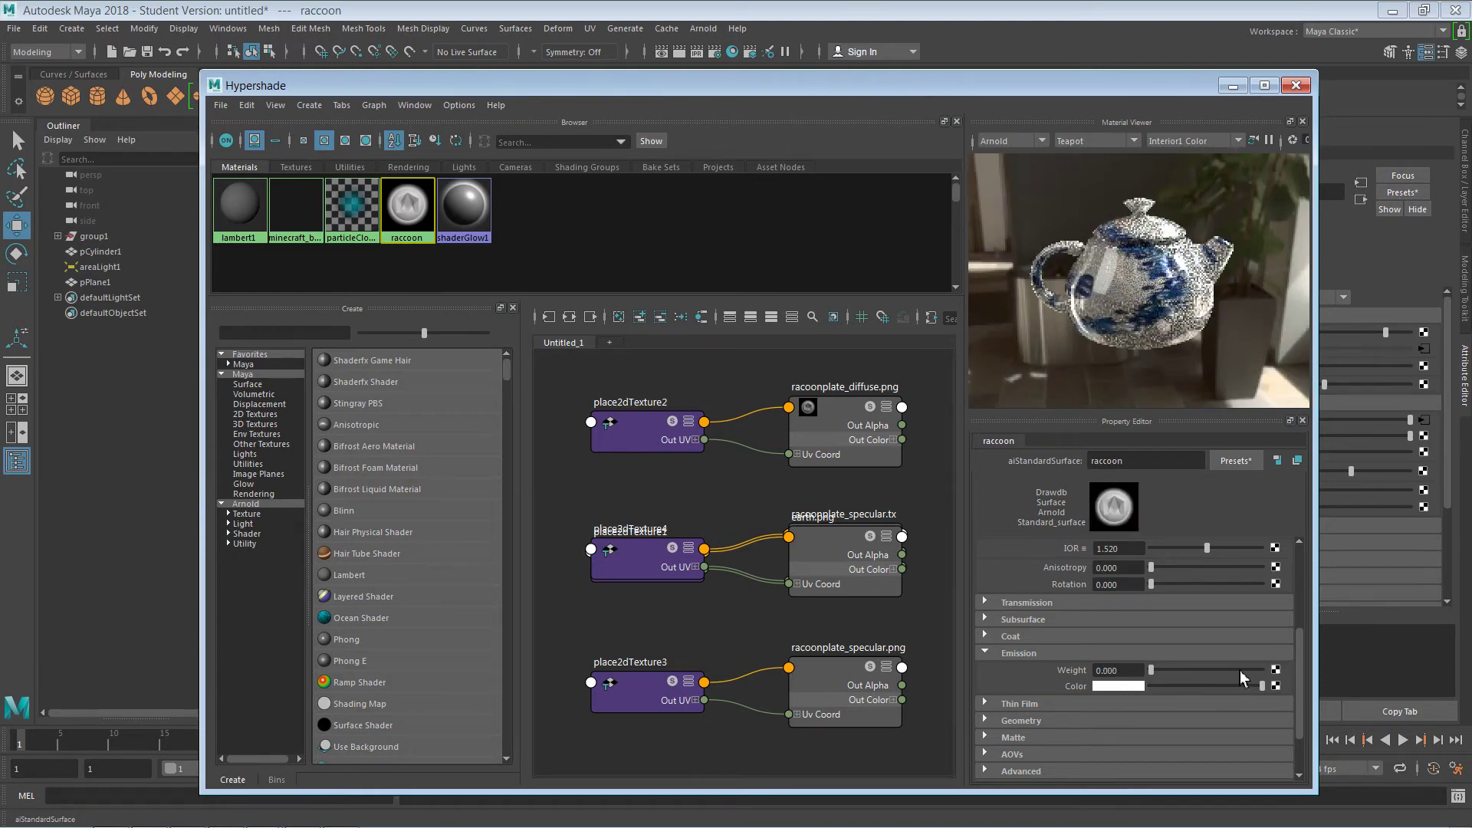
click(1276, 686)
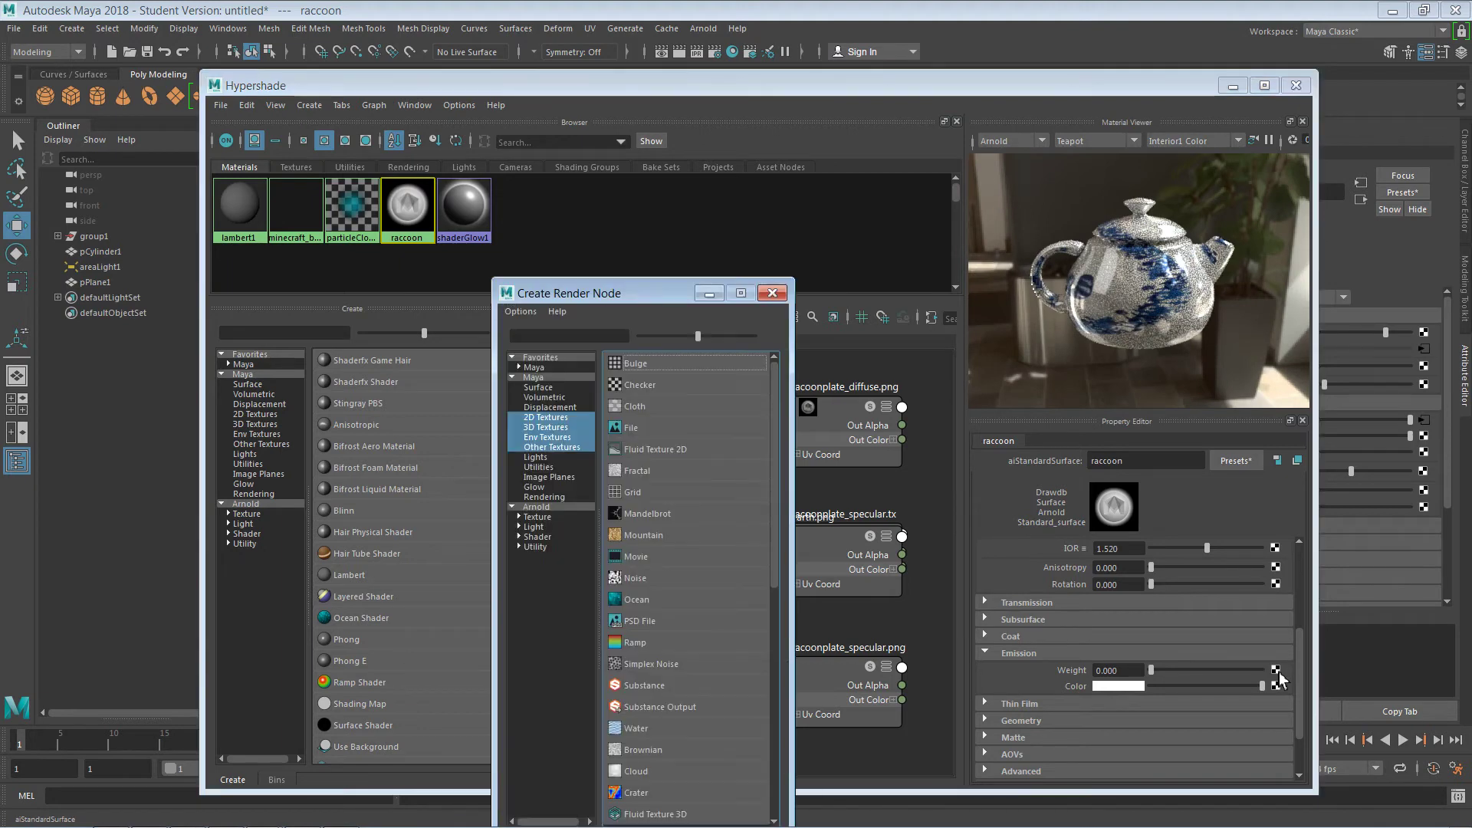
click(635, 427)
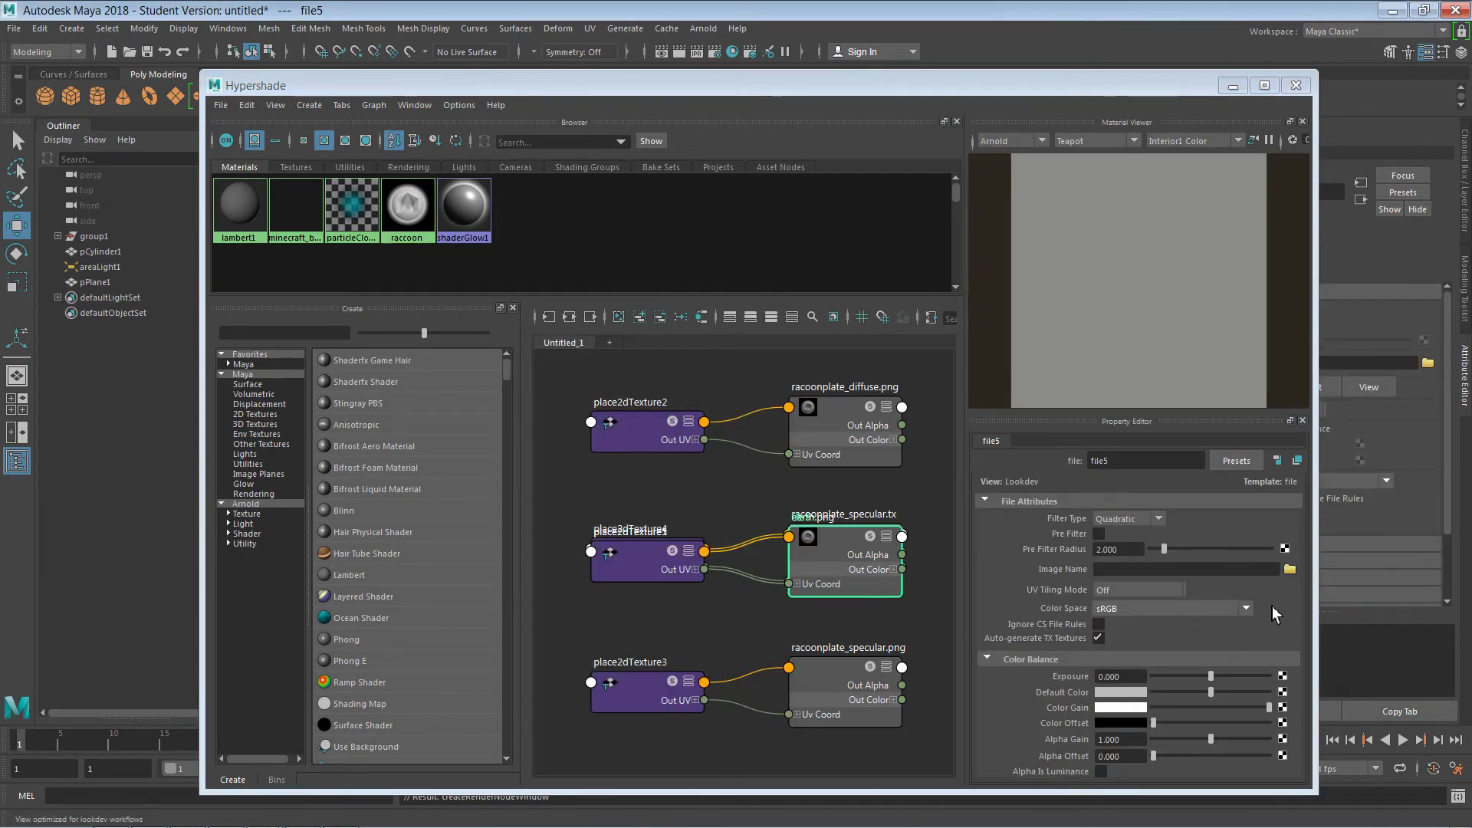
Step: Load racoonplate_specular.tx from the Dinner Set folder into the new emission File texture and close Hypershade
click(1291, 569)
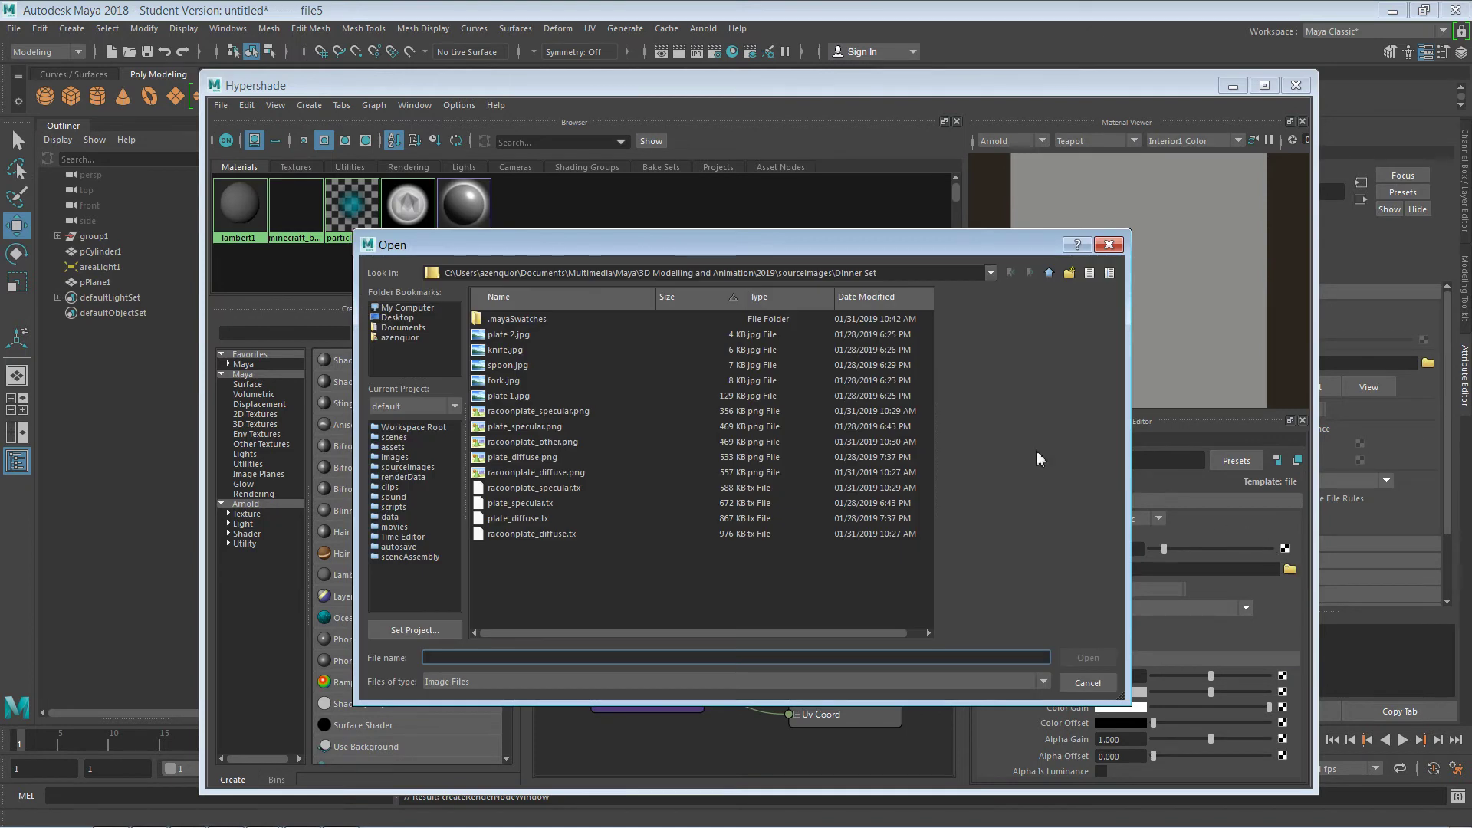
click(531, 486)
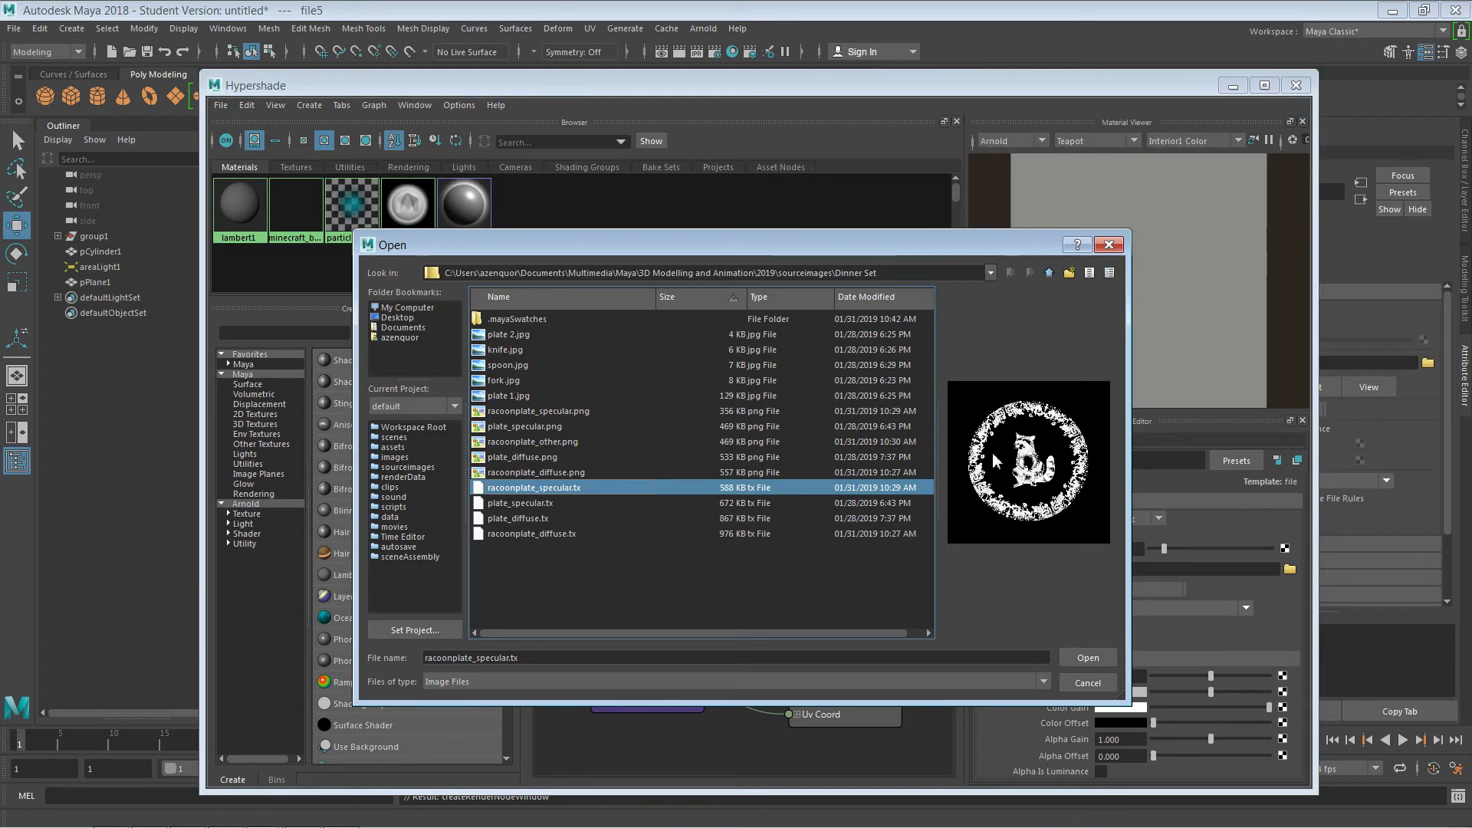
click(1087, 657)
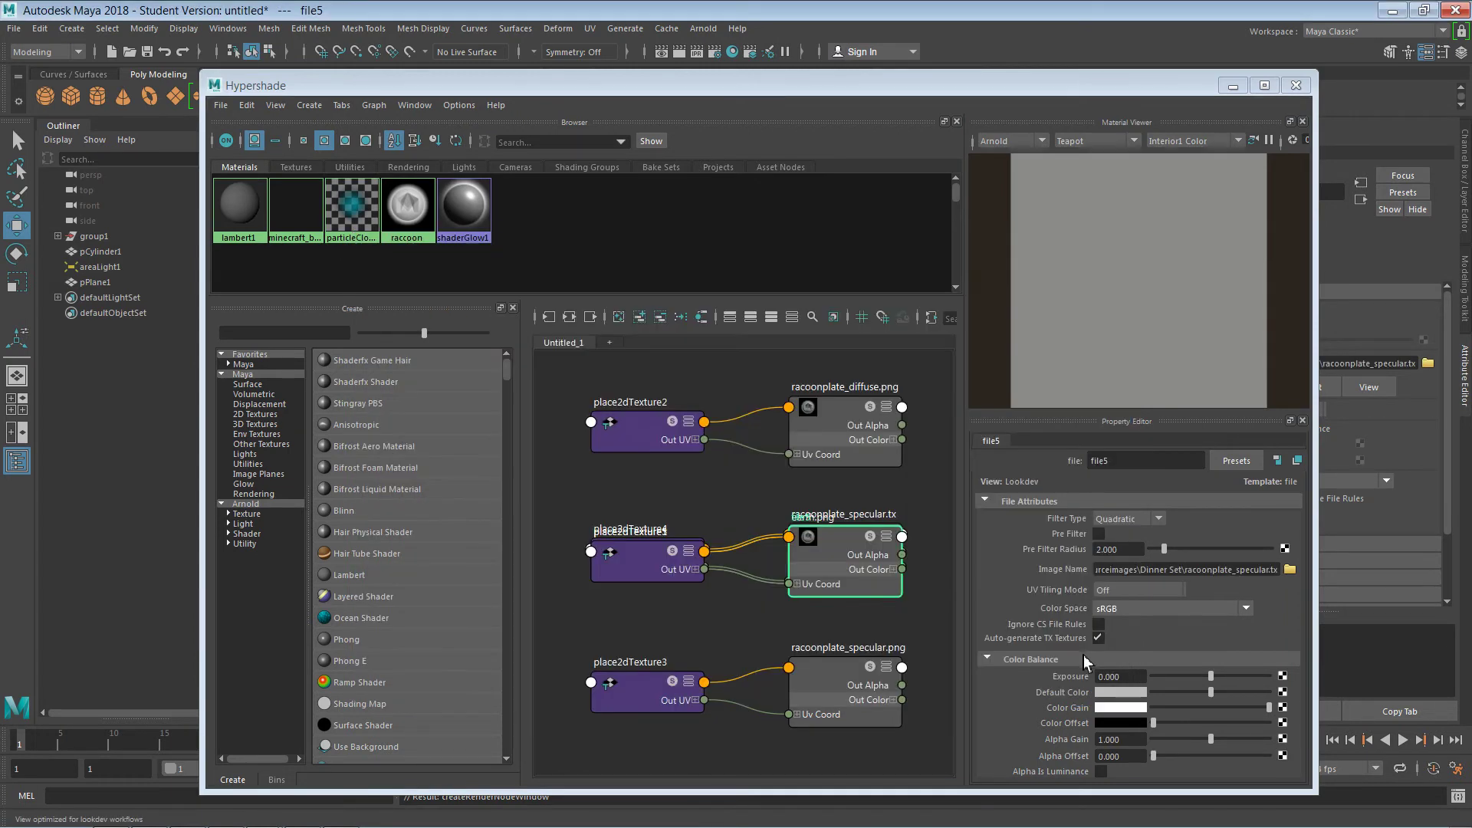
click(1296, 85)
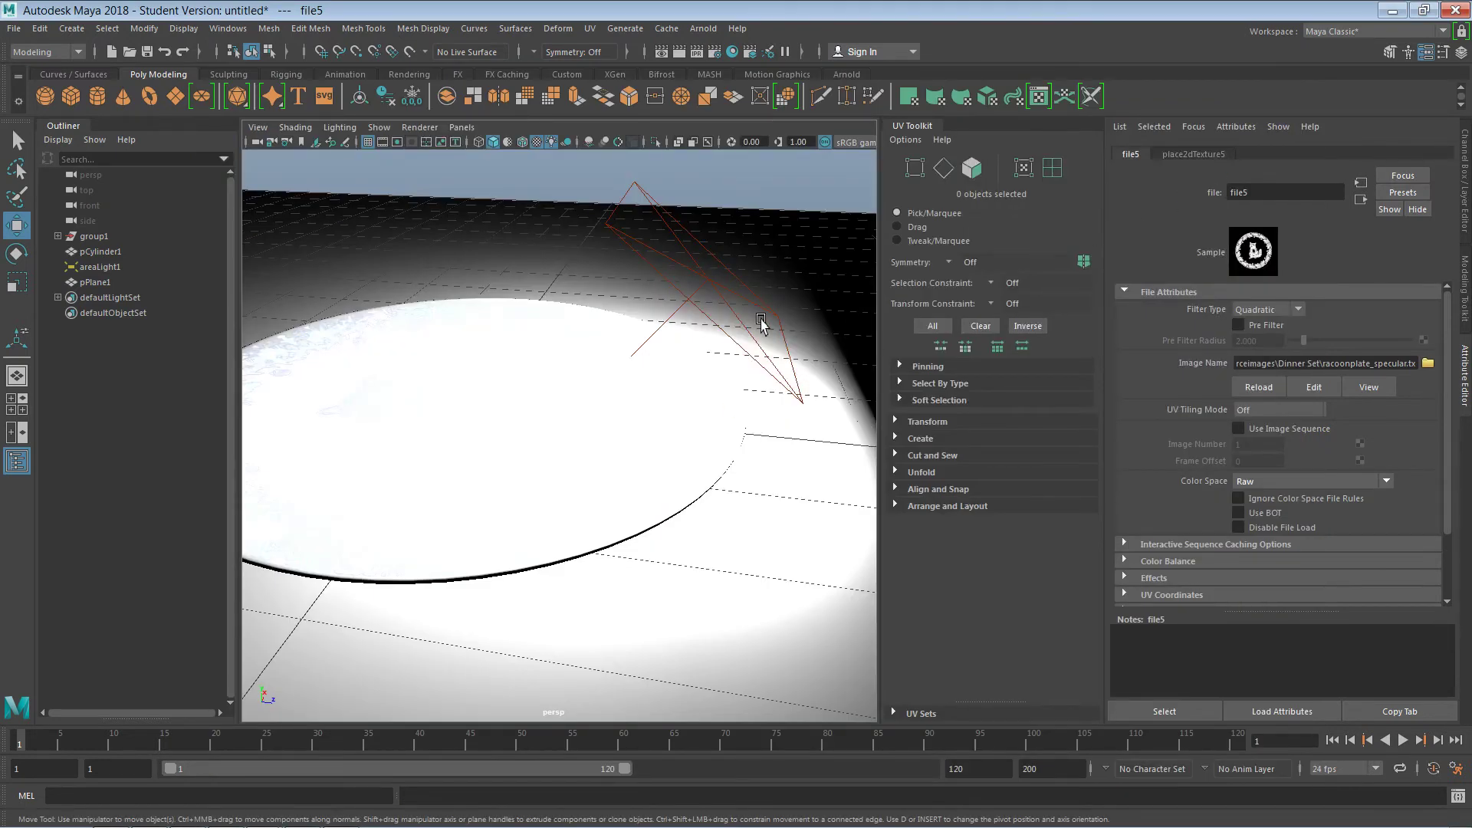
Step: Delete the area light, render the plate with Arnold to check its emission alone, and close the render
click(708, 282)
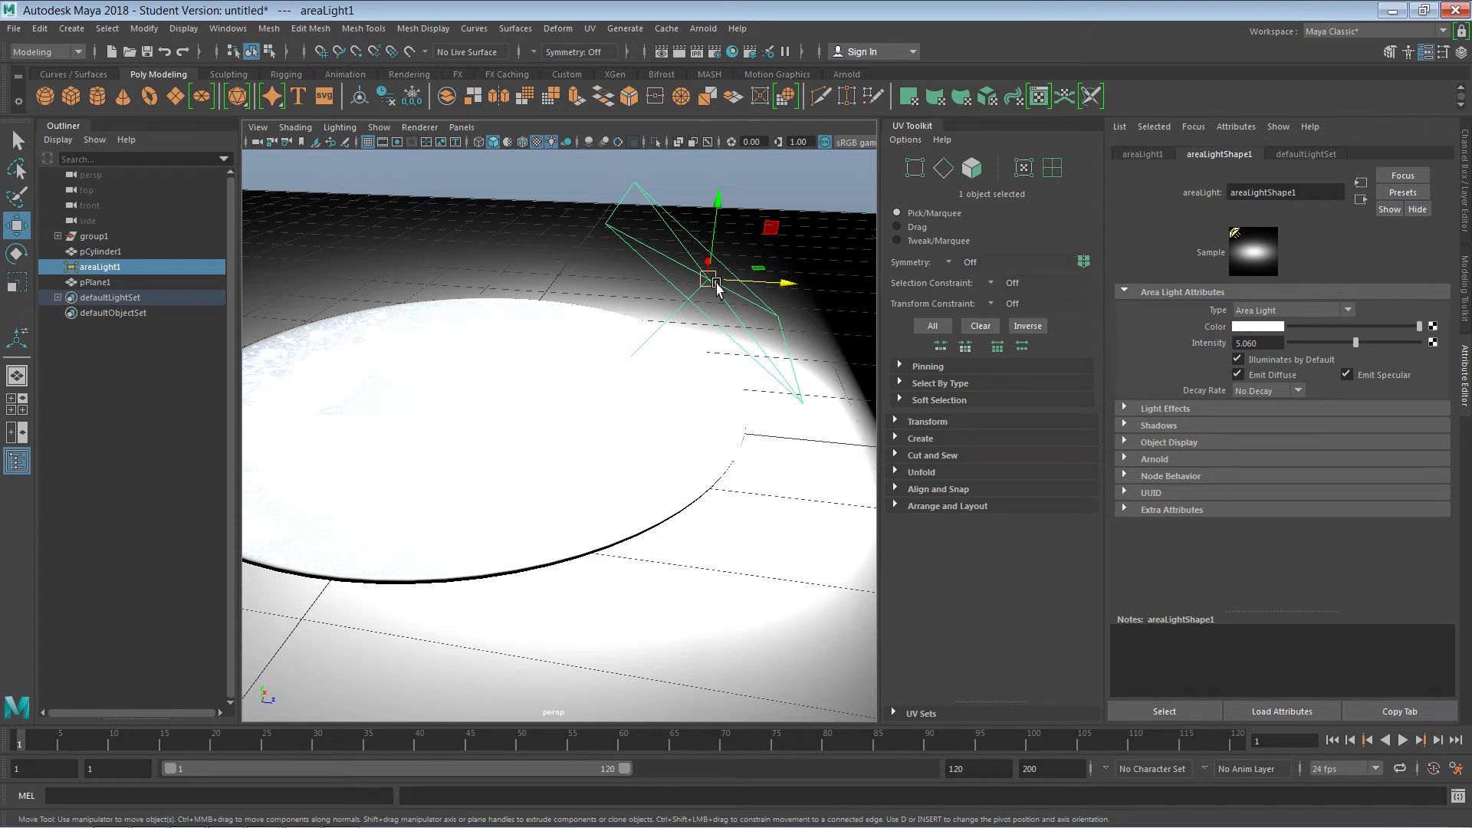
key(Delete)
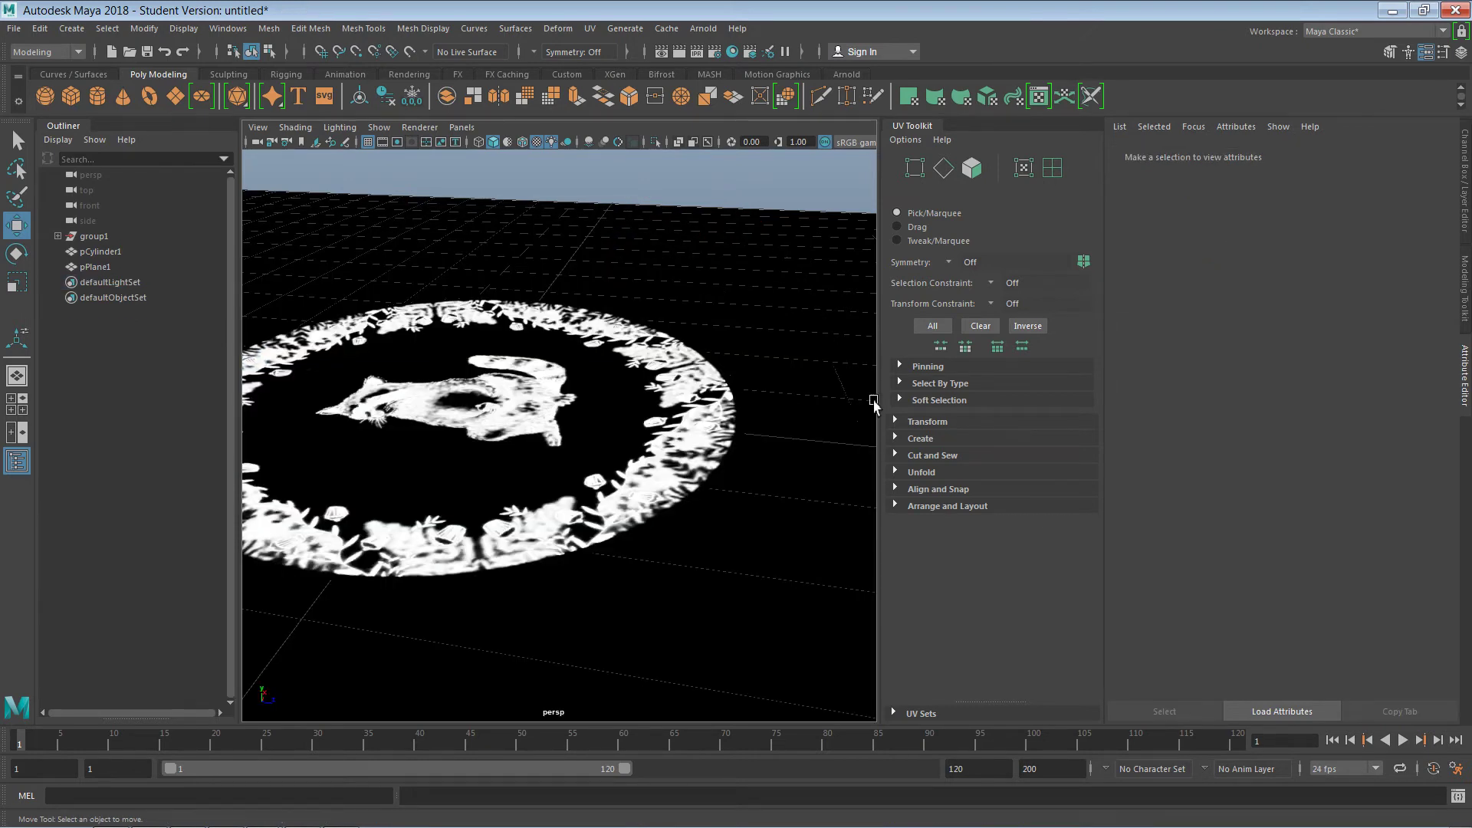
click(703, 29)
click(721, 56)
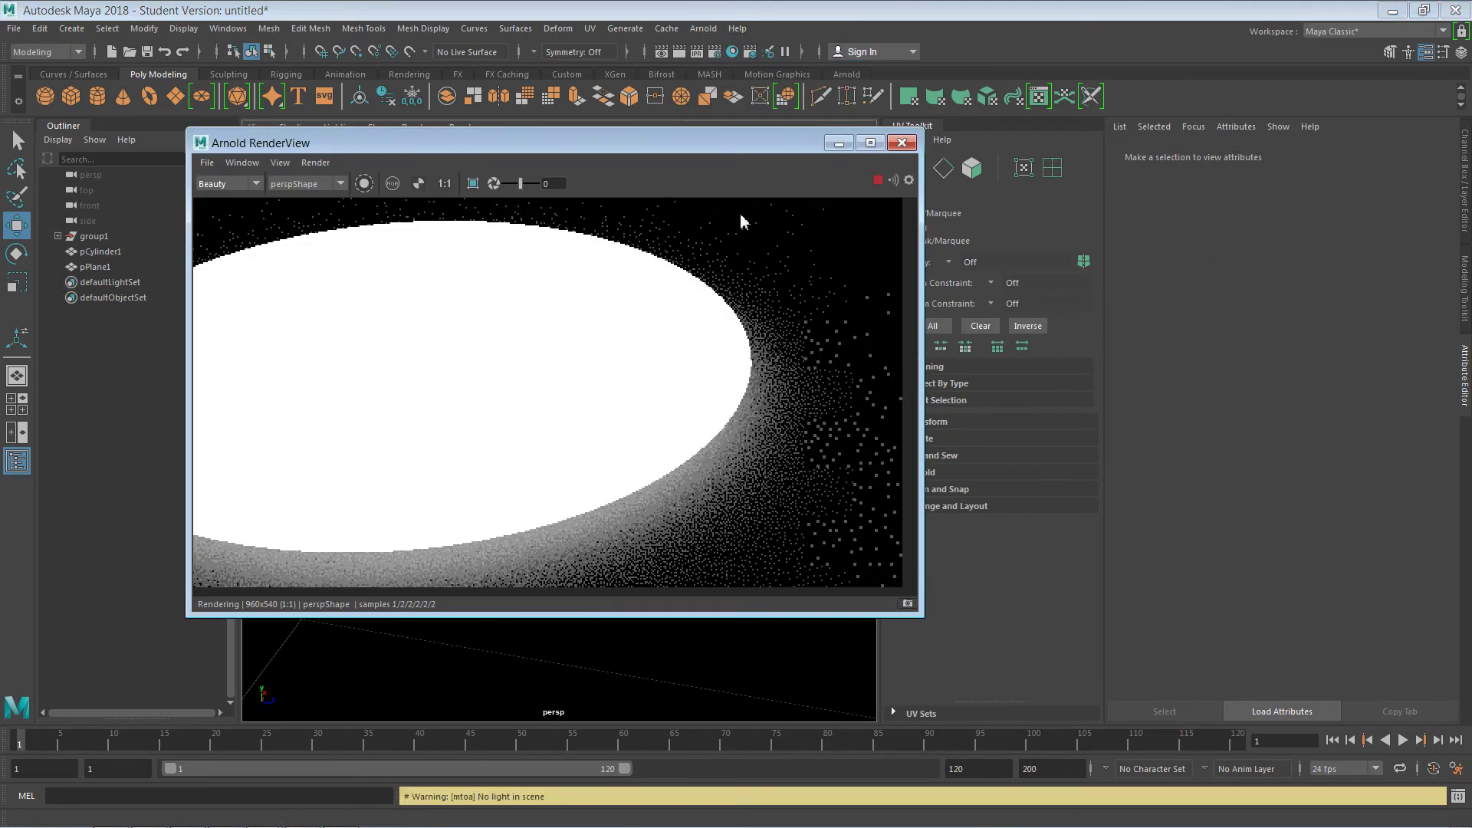
click(903, 144)
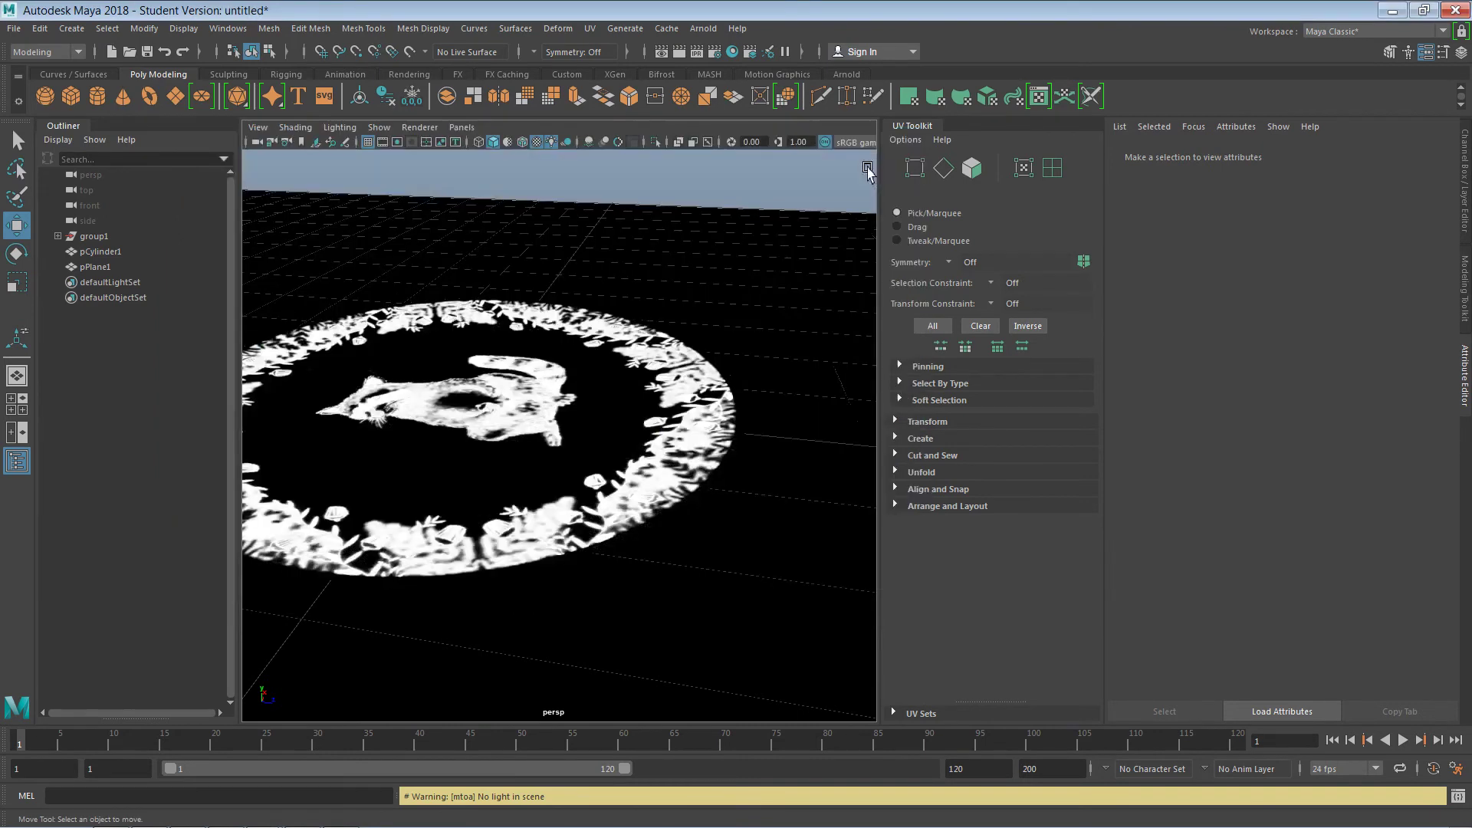
Step: Select the plate, reopen its raccoon material in Hypershade and darken the Emission Color to a dark grey
click(684, 438)
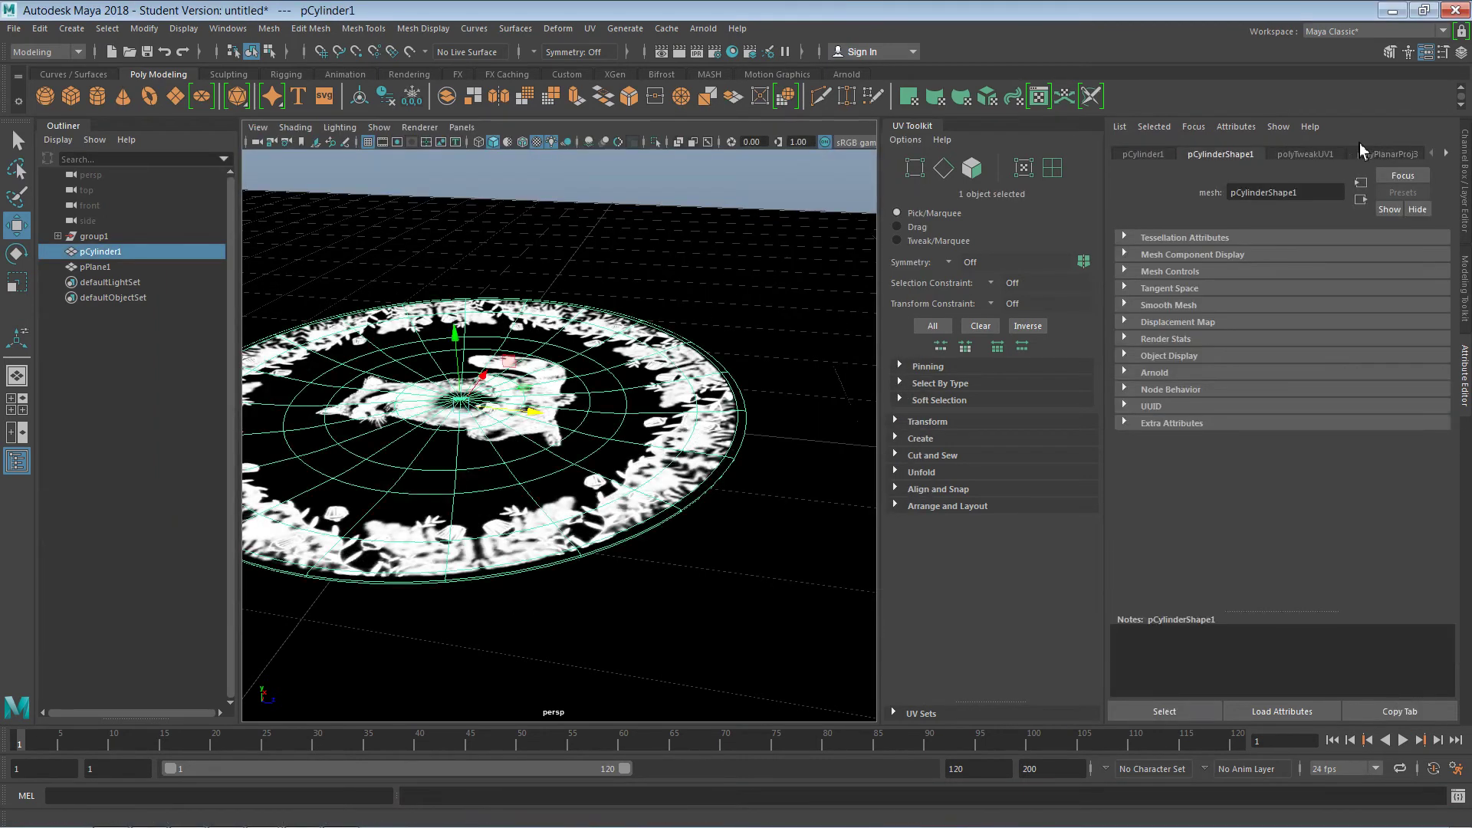
click(732, 51)
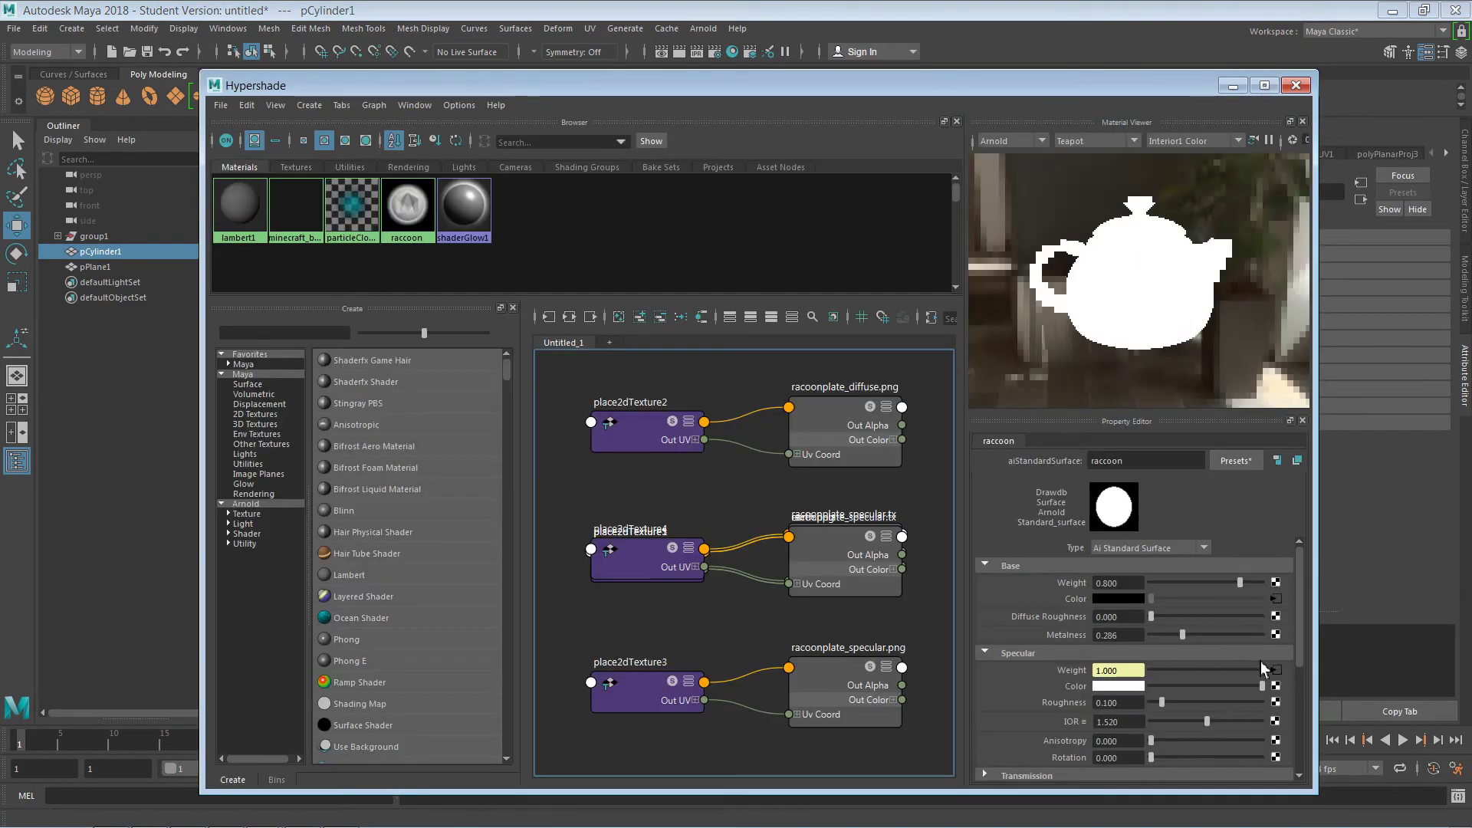
mouse_move(1304, 619)
mouse_down()
mouse_move(1306, 696)
mouse_move(1301, 647)
mouse_up()
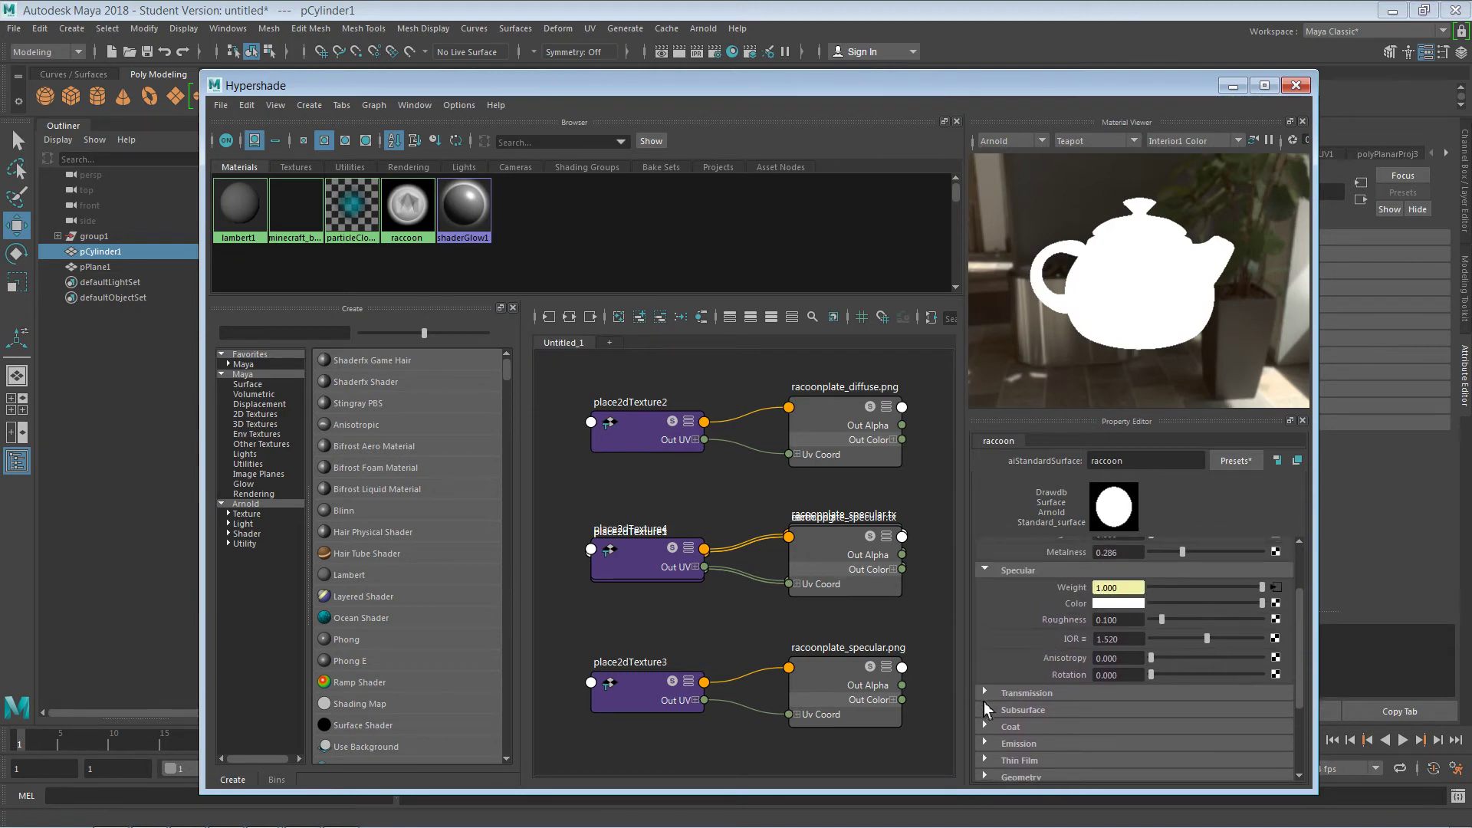
click(985, 744)
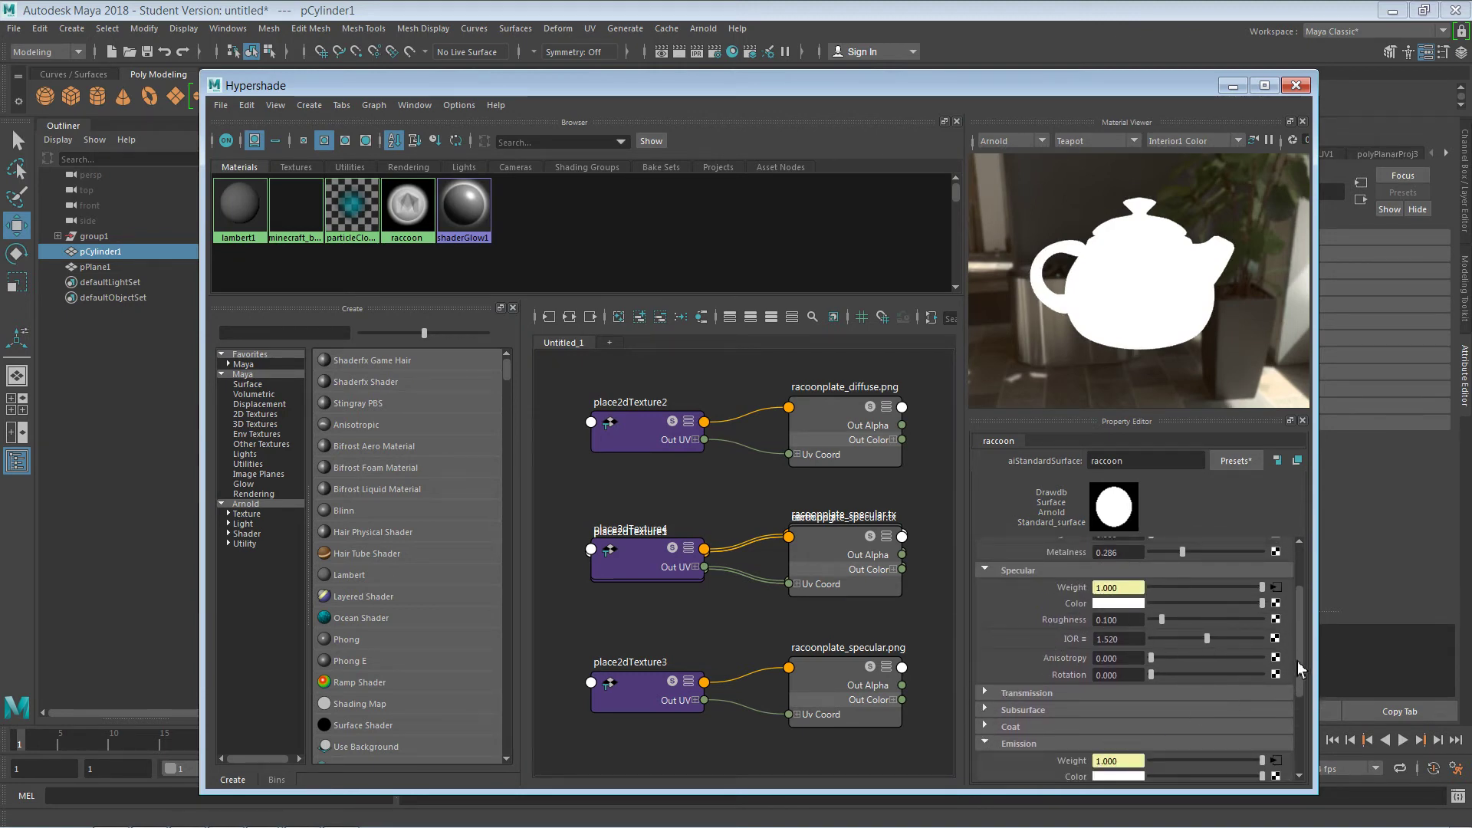
drag(1300, 653, 1305, 695)
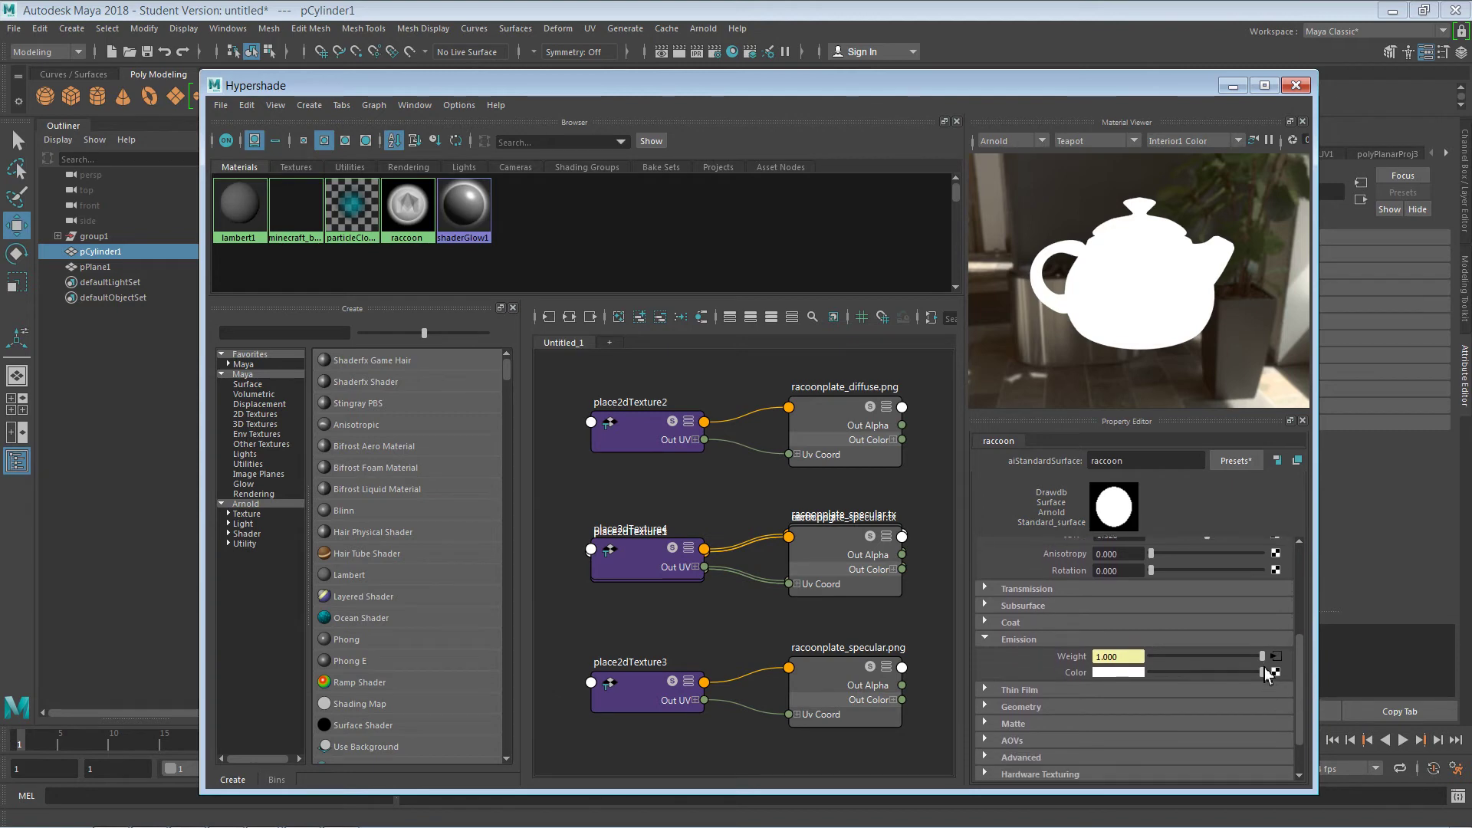
click(1116, 662)
drag(1263, 675, 1161, 677)
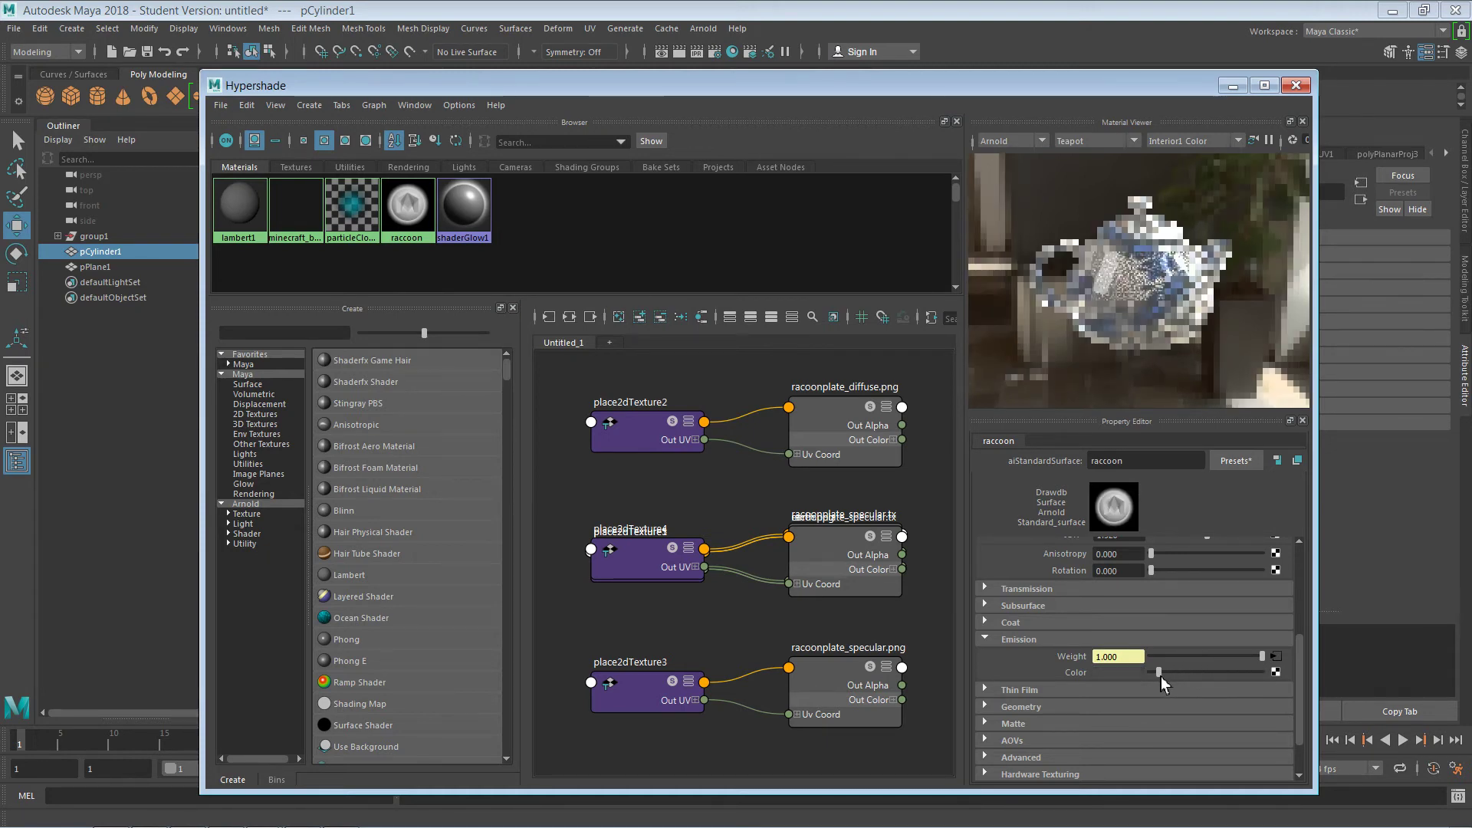
Step: Render the plate with Arnold to check the darkened emission, and close the render
click(703, 28)
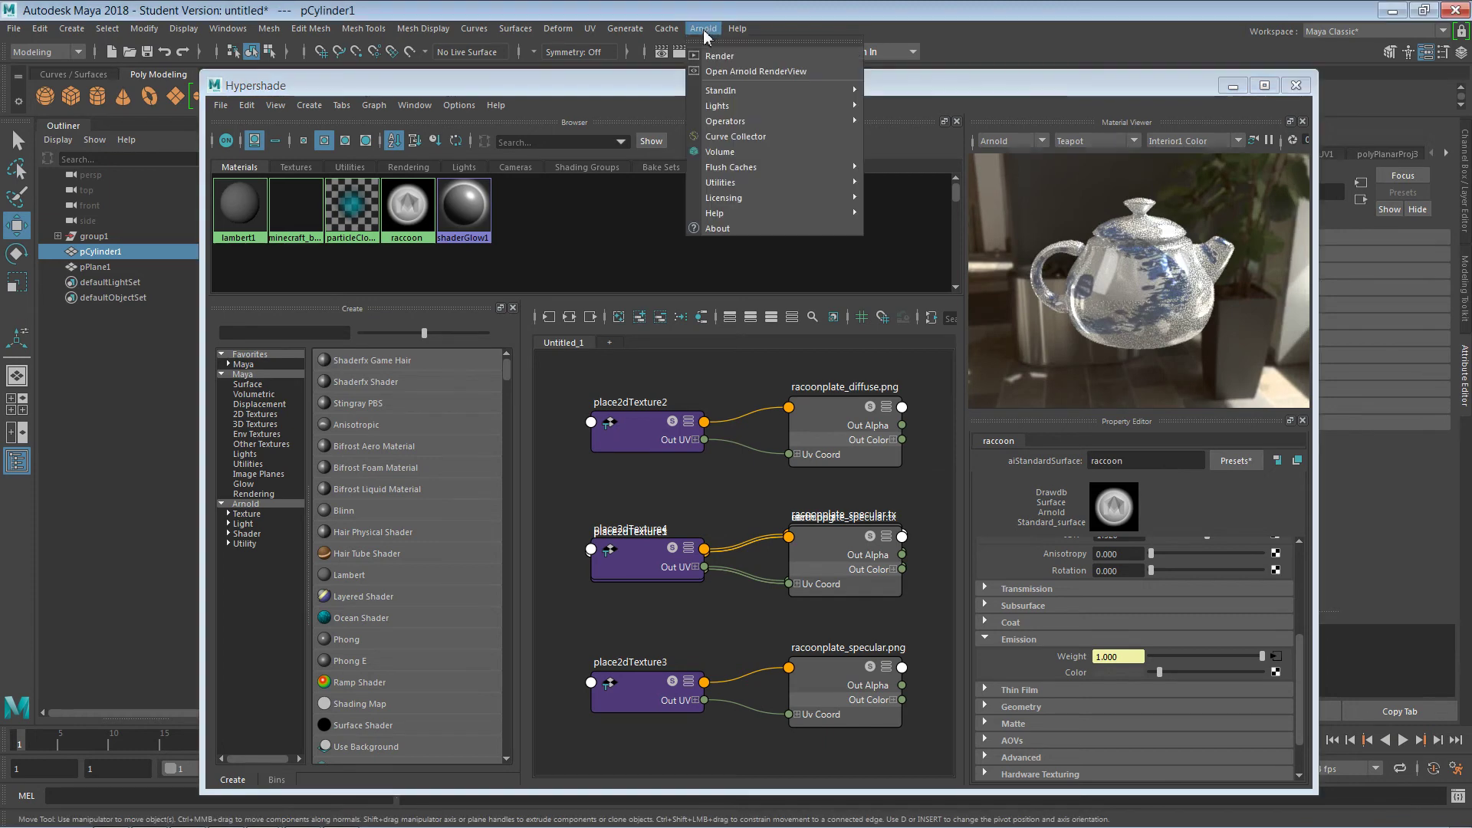
click(716, 55)
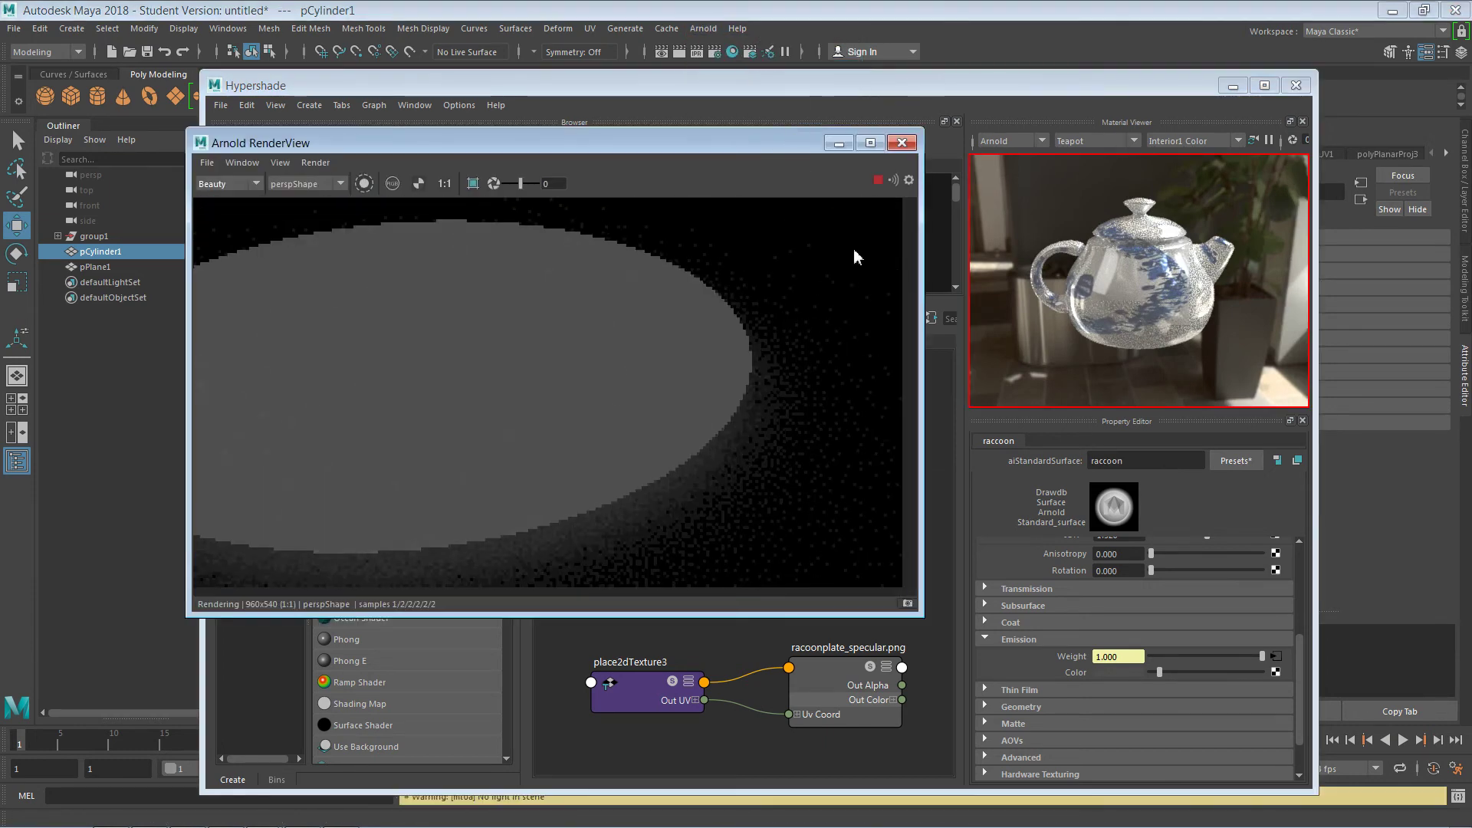
click(902, 142)
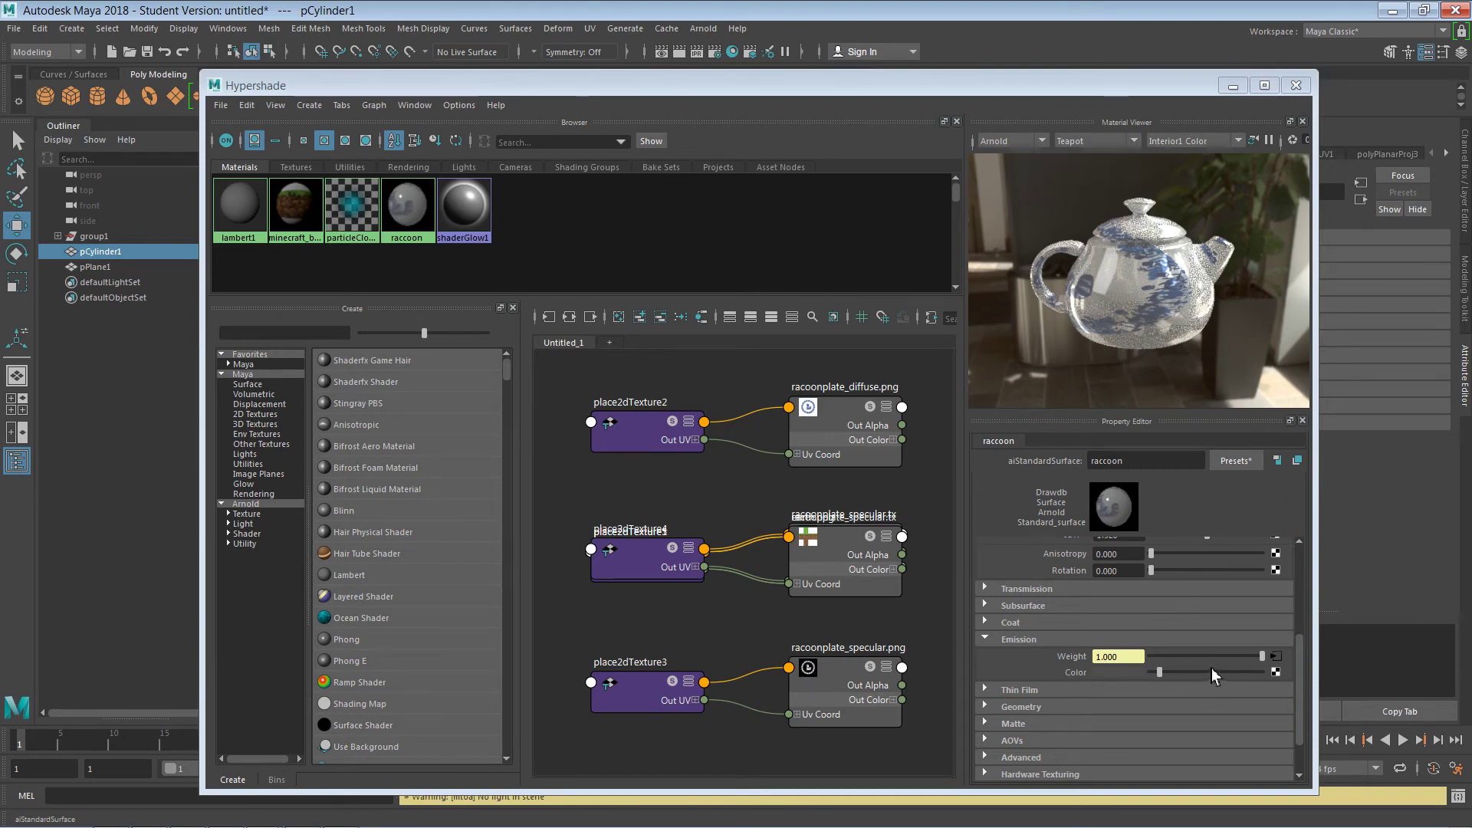
Step: Break the File texture's connection to the raccoon material's Emission Weight
click(1277, 657)
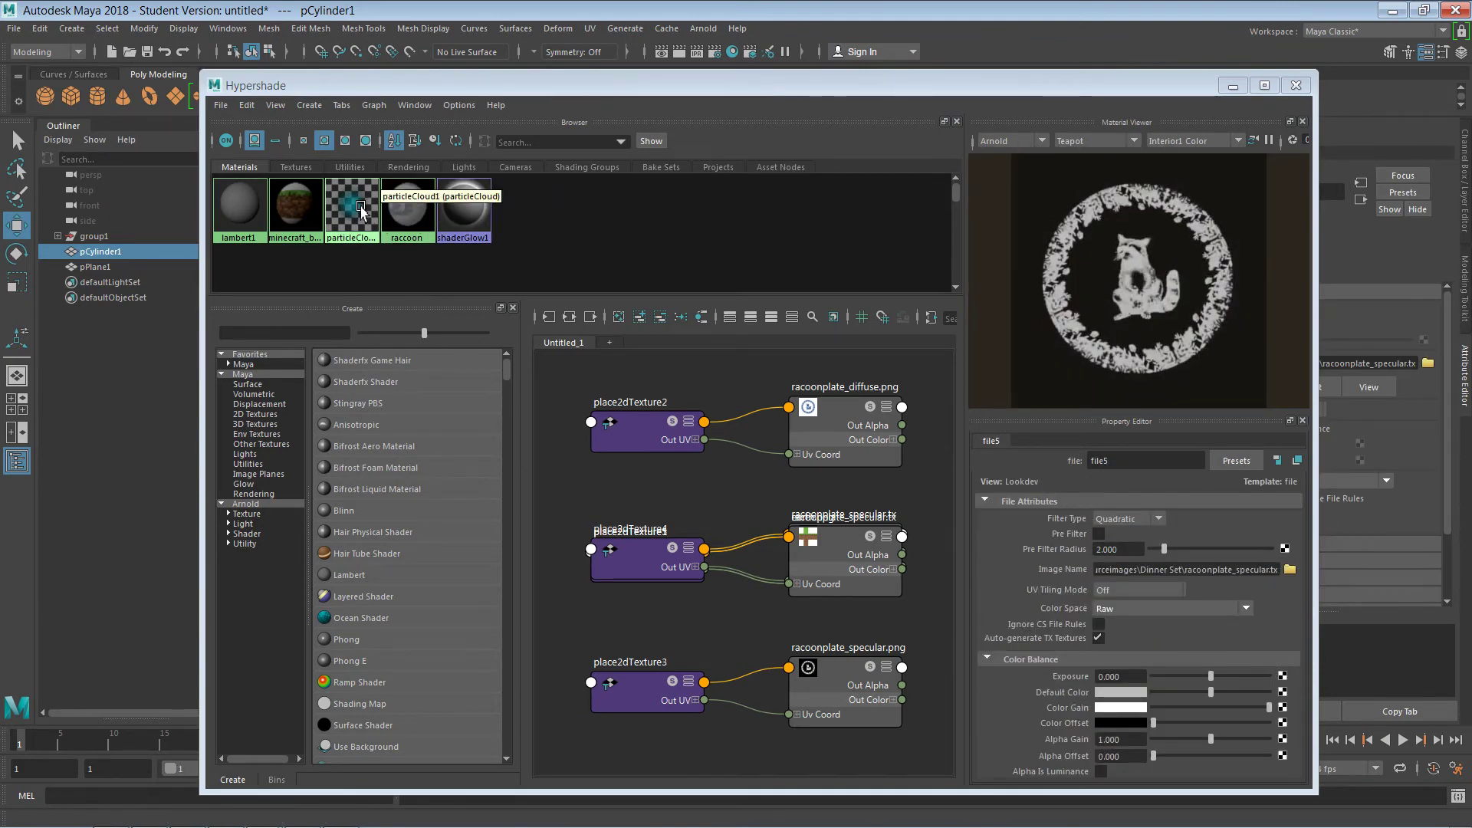
click(407, 209)
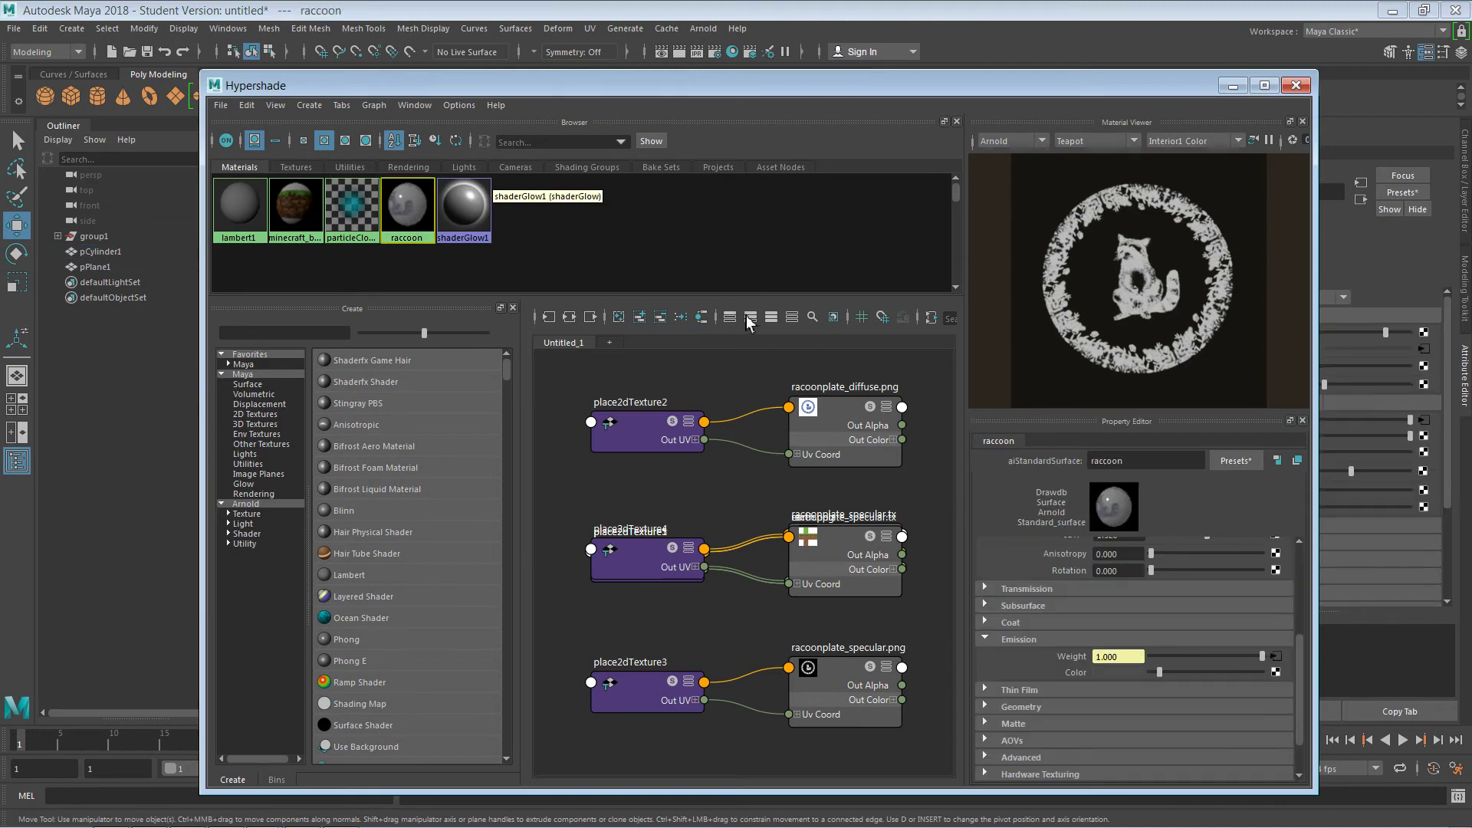
click(1028, 638)
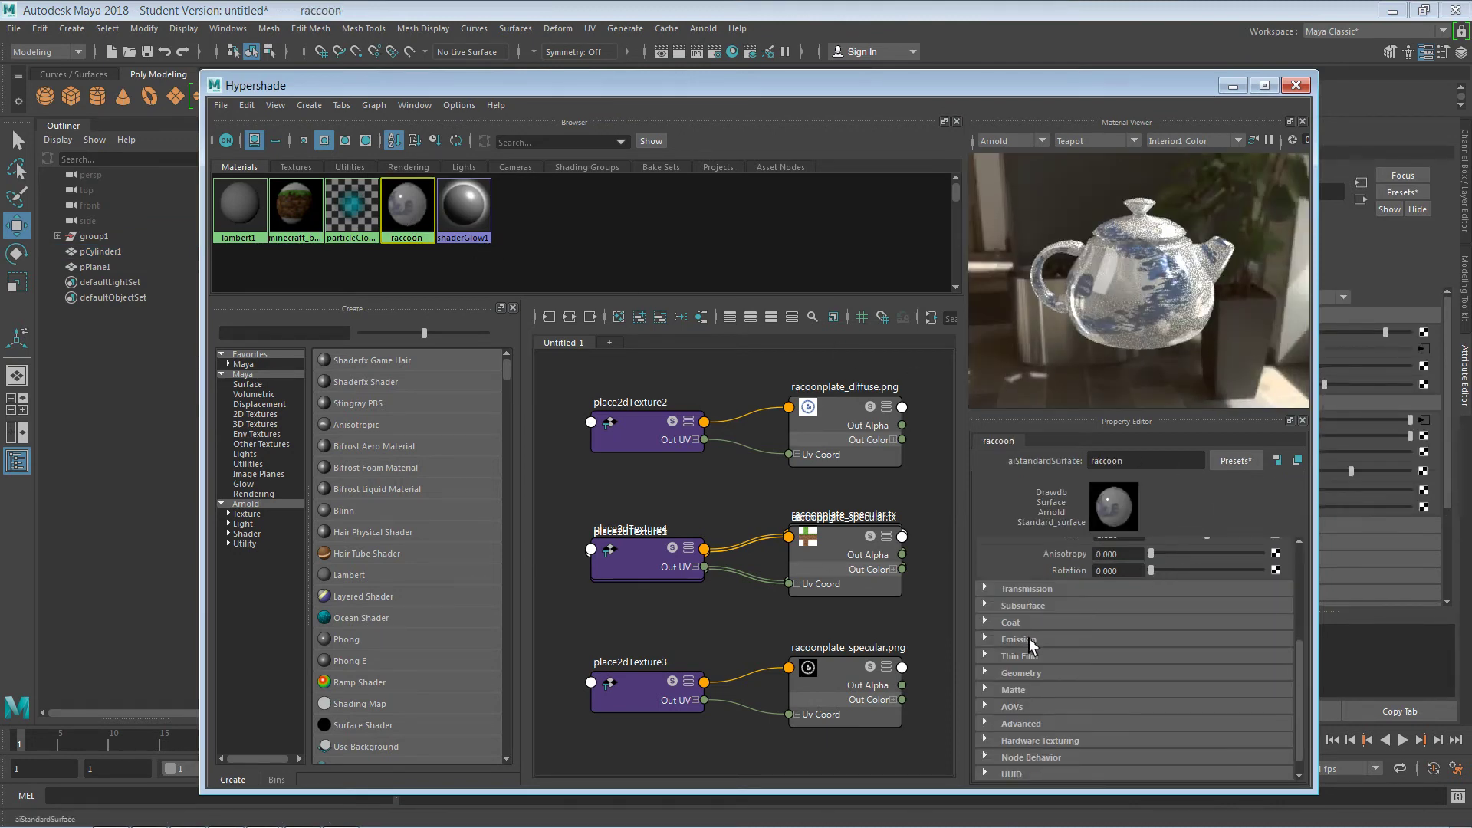
click(992, 638)
right_click(1072, 660)
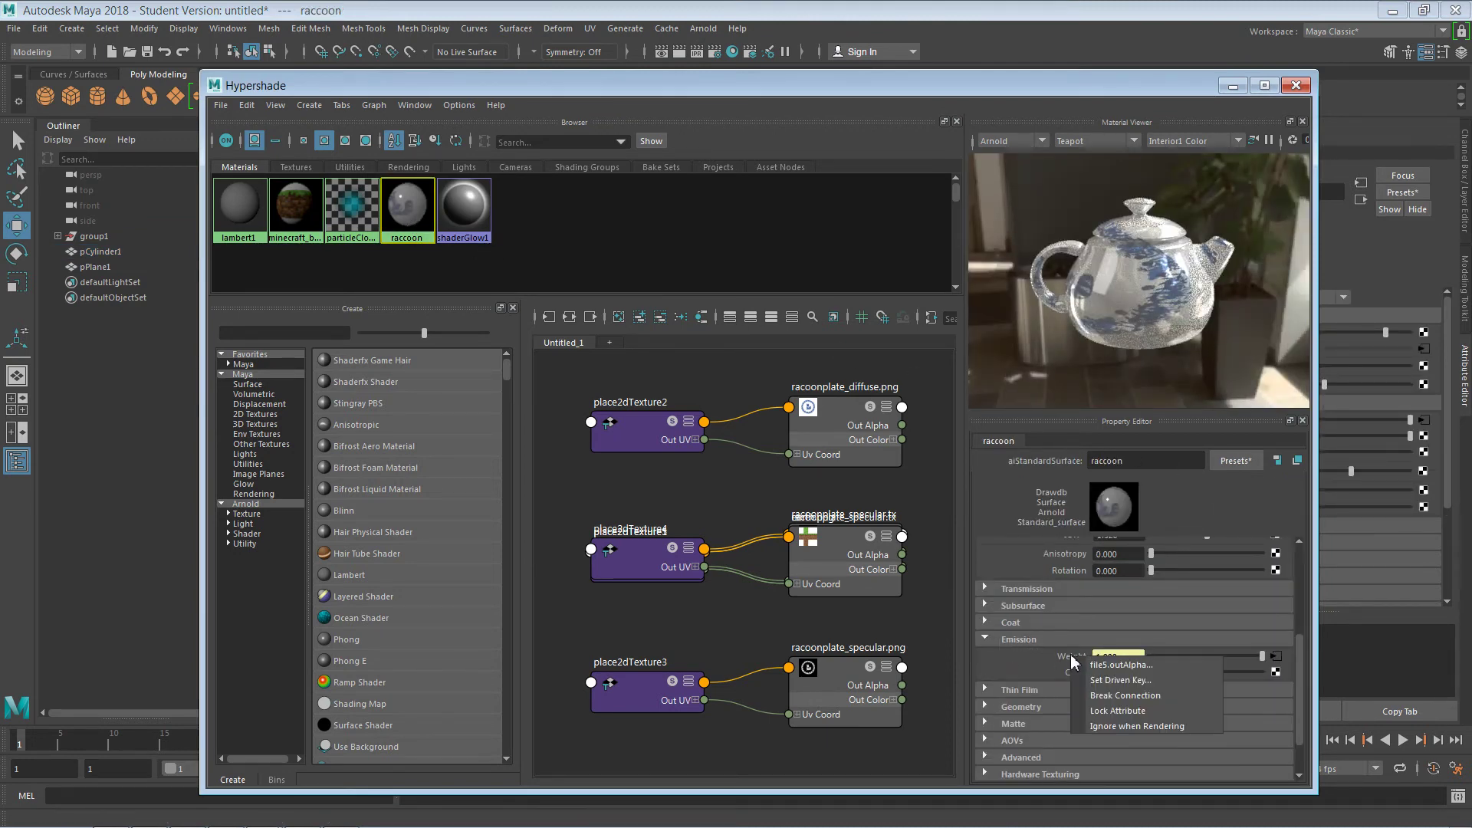
click(1124, 695)
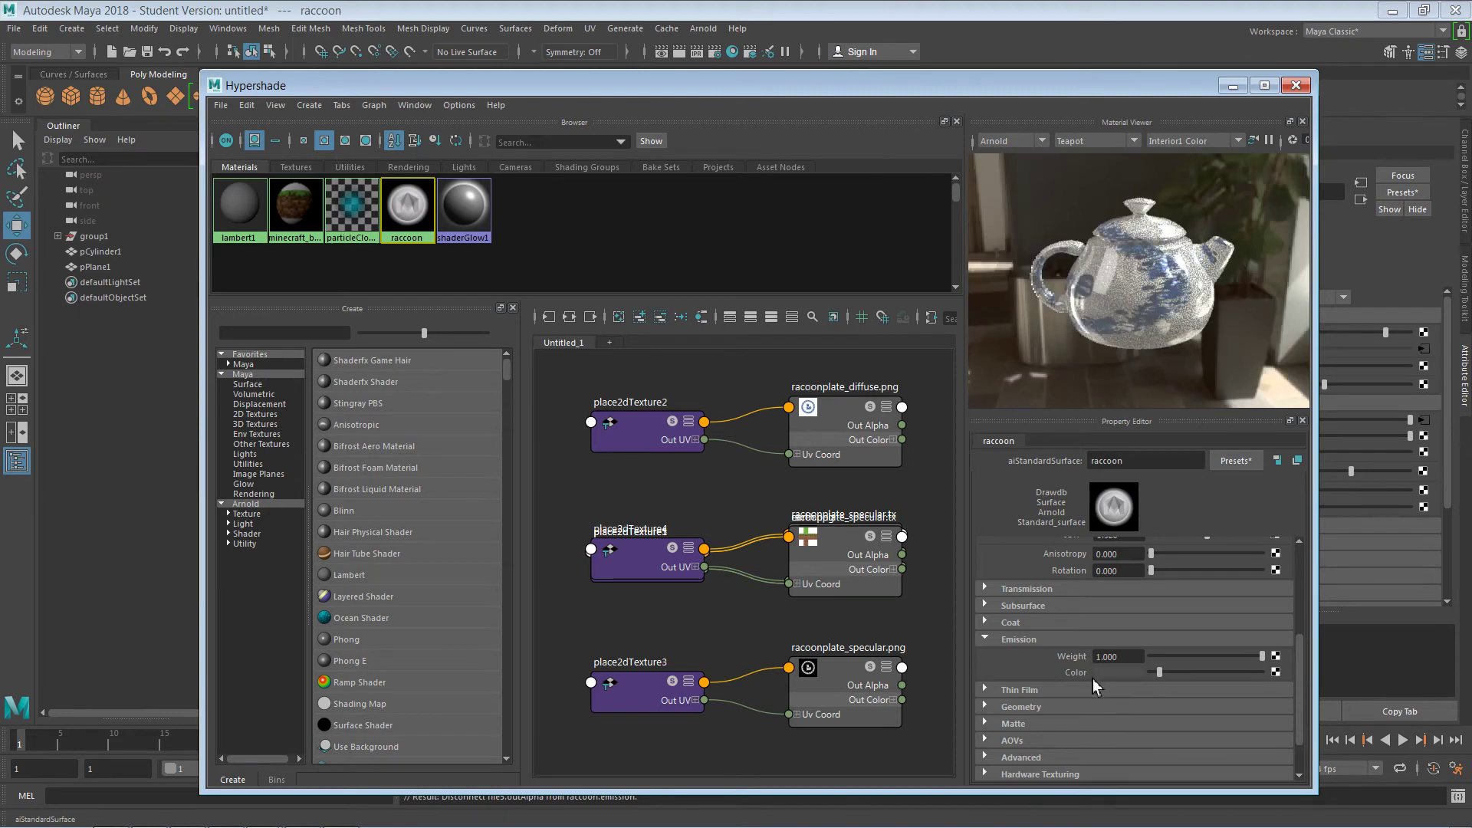
Step: Map a File texture using racoonplate_specular.png to the material's Emission Color and close Hypershade
click(1275, 672)
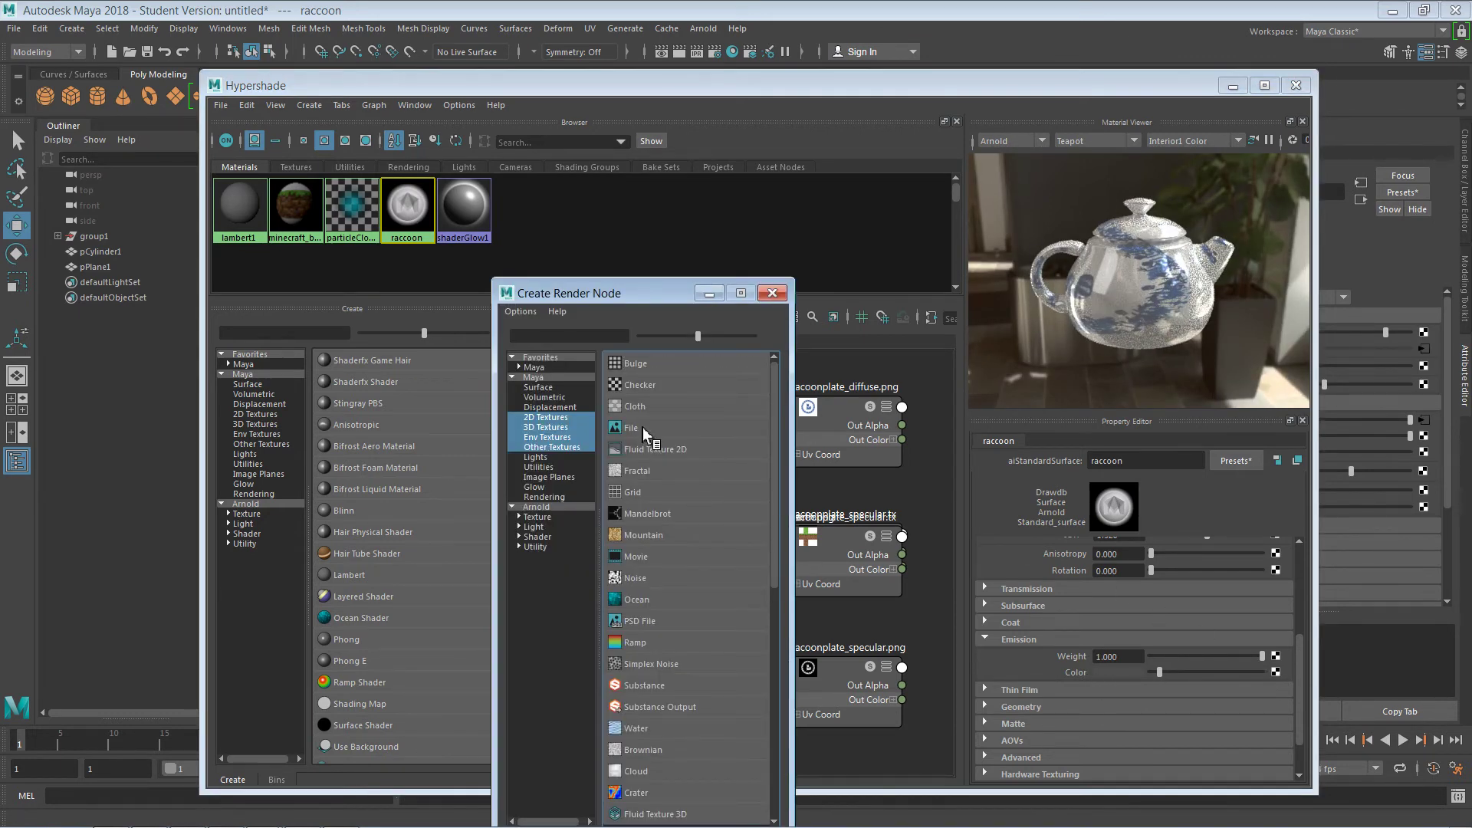
click(631, 428)
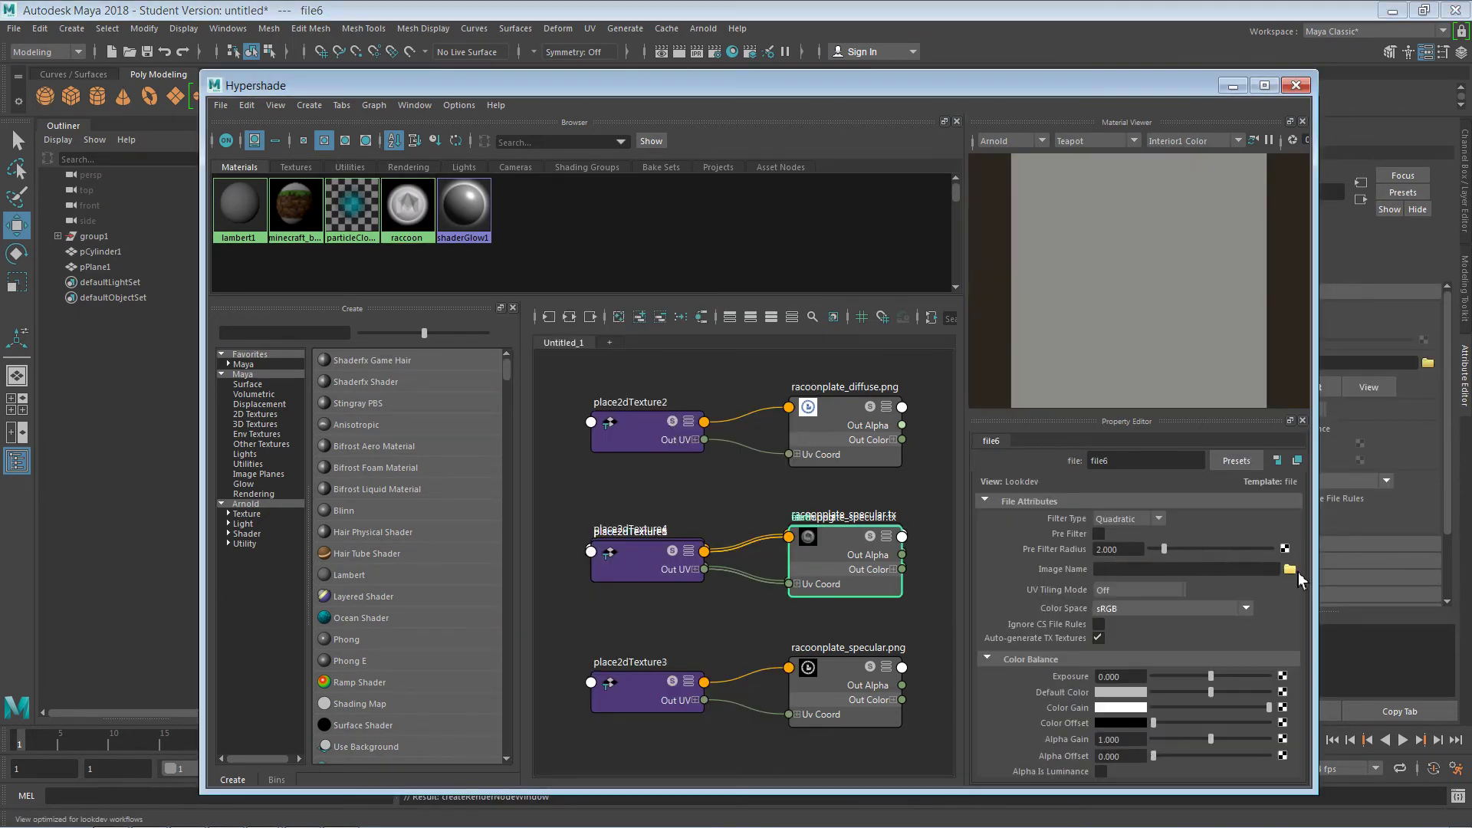
click(1290, 570)
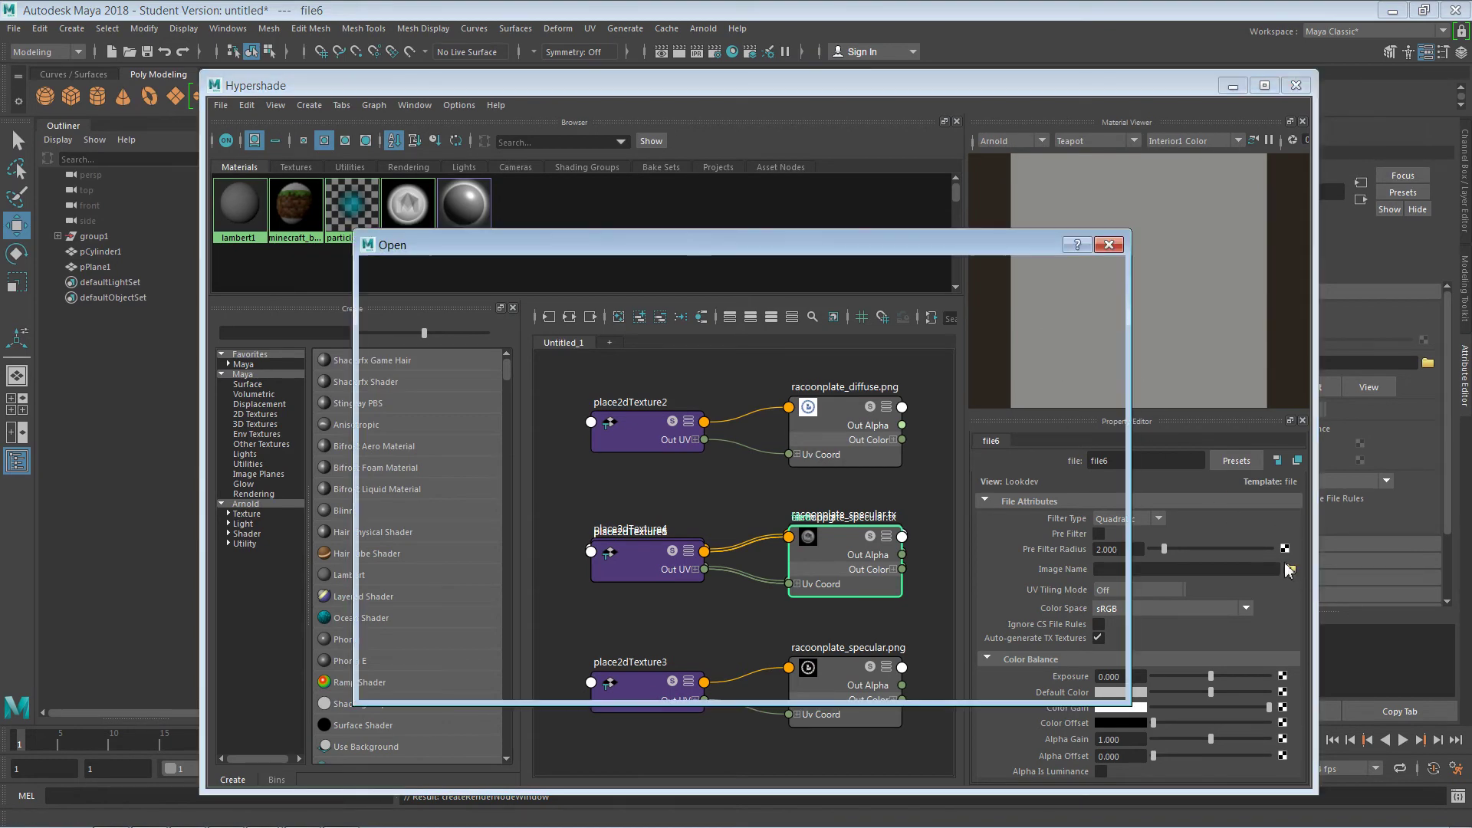
click(527, 411)
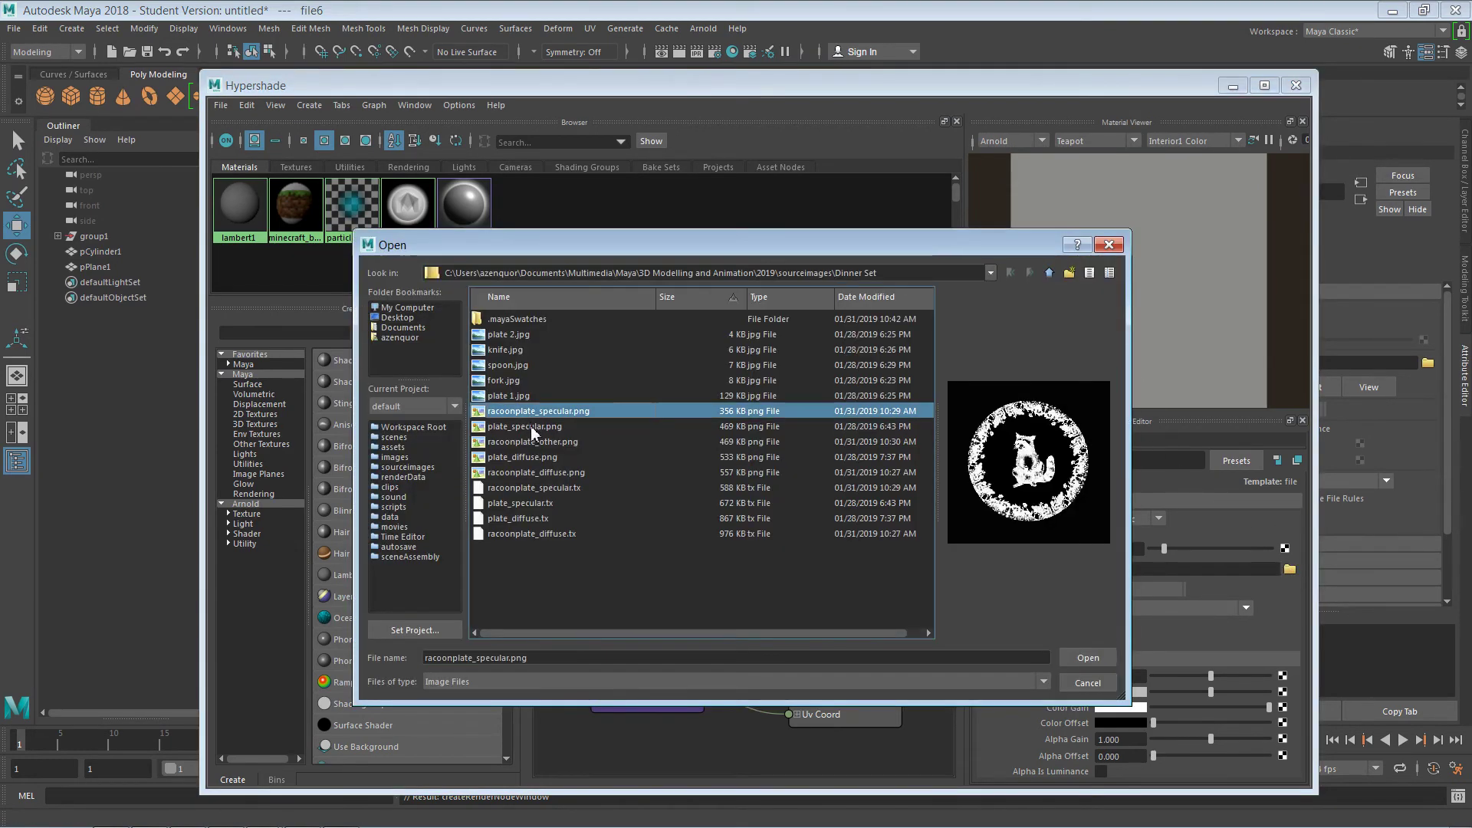
click(1088, 658)
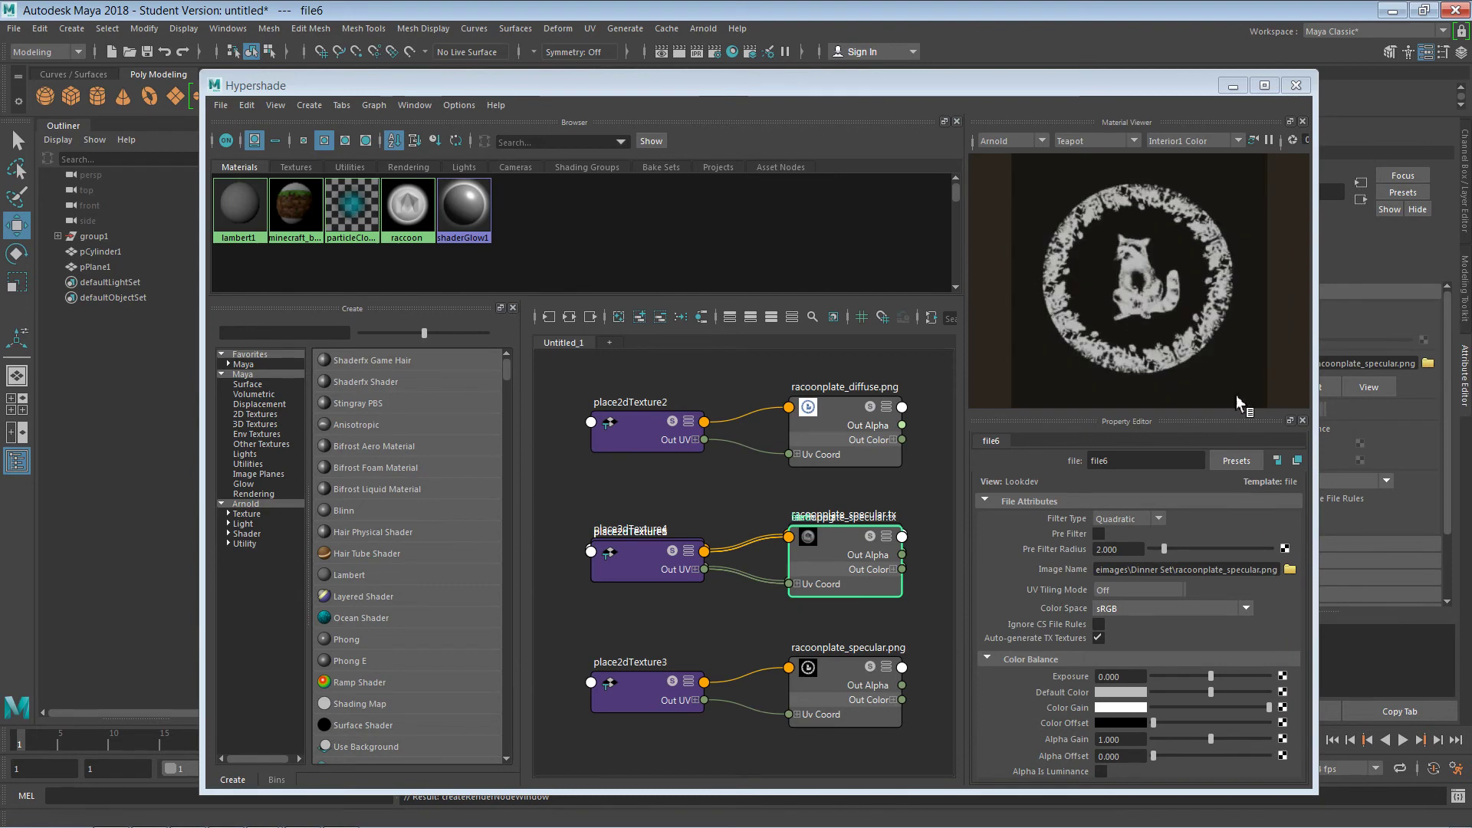
click(1296, 85)
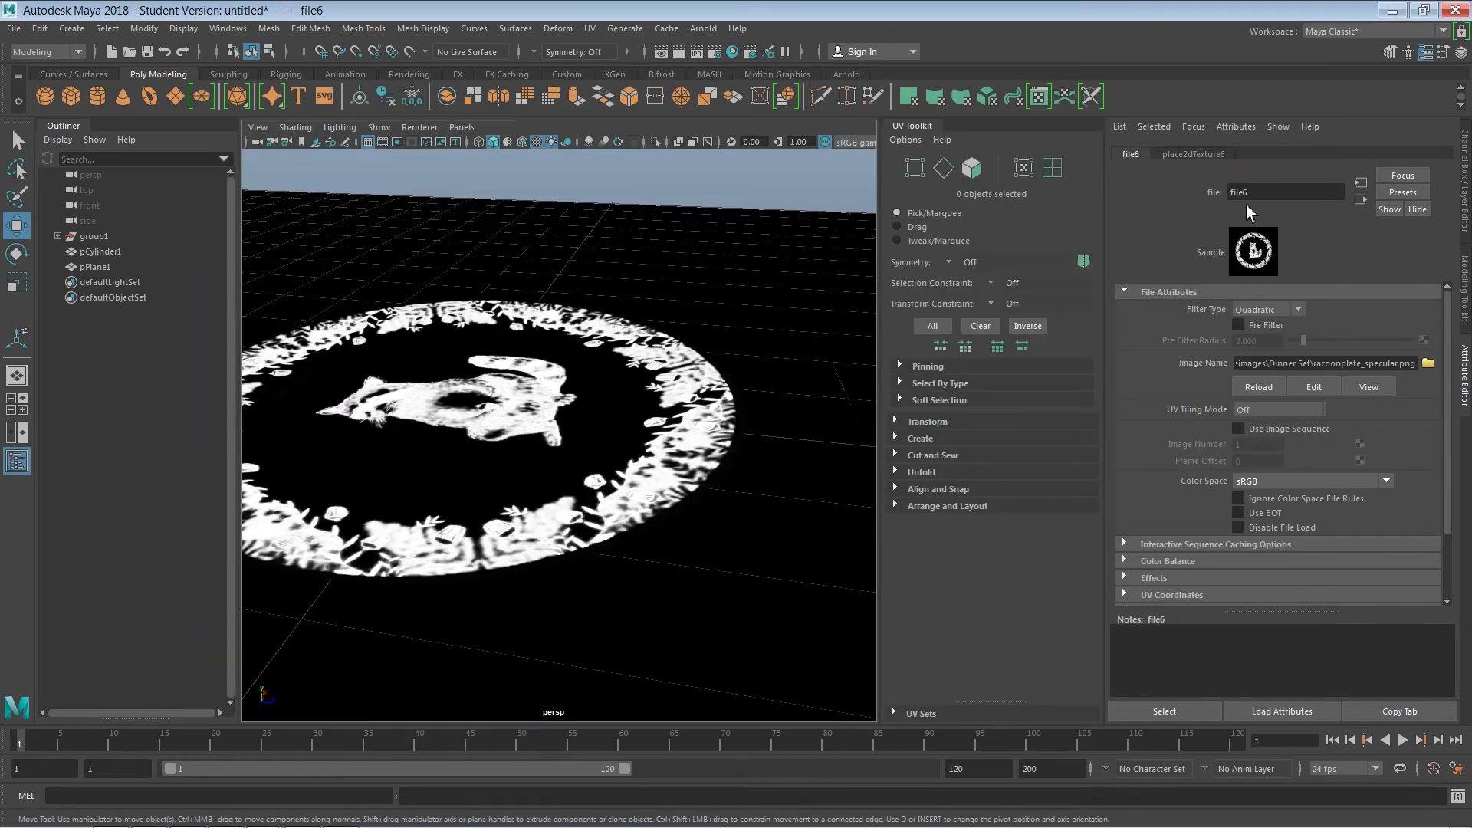
Step: Render the scene with Arnold to check the emission map, then select the plate, render it again and close the render
click(703, 28)
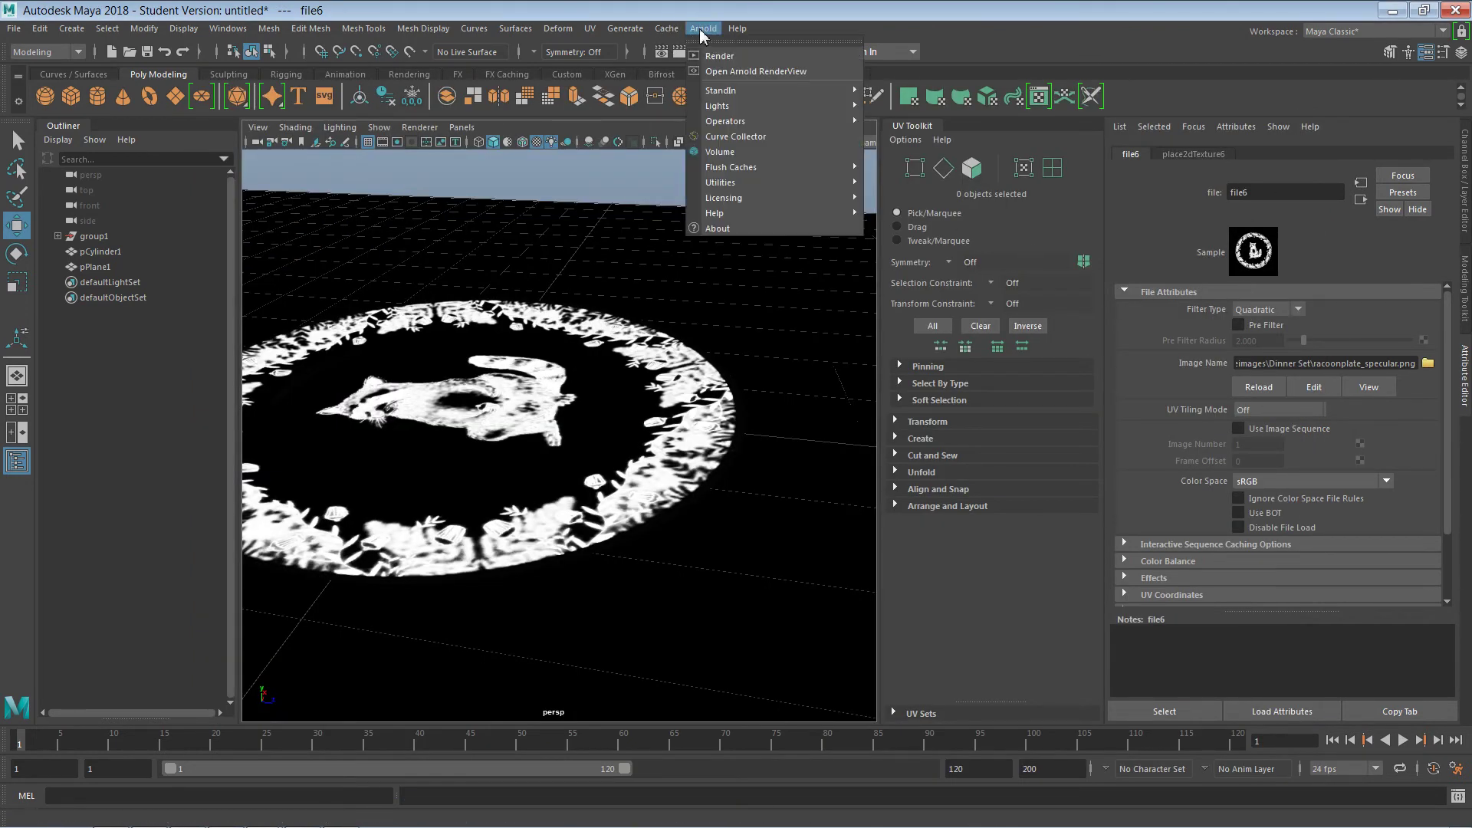
click(751, 56)
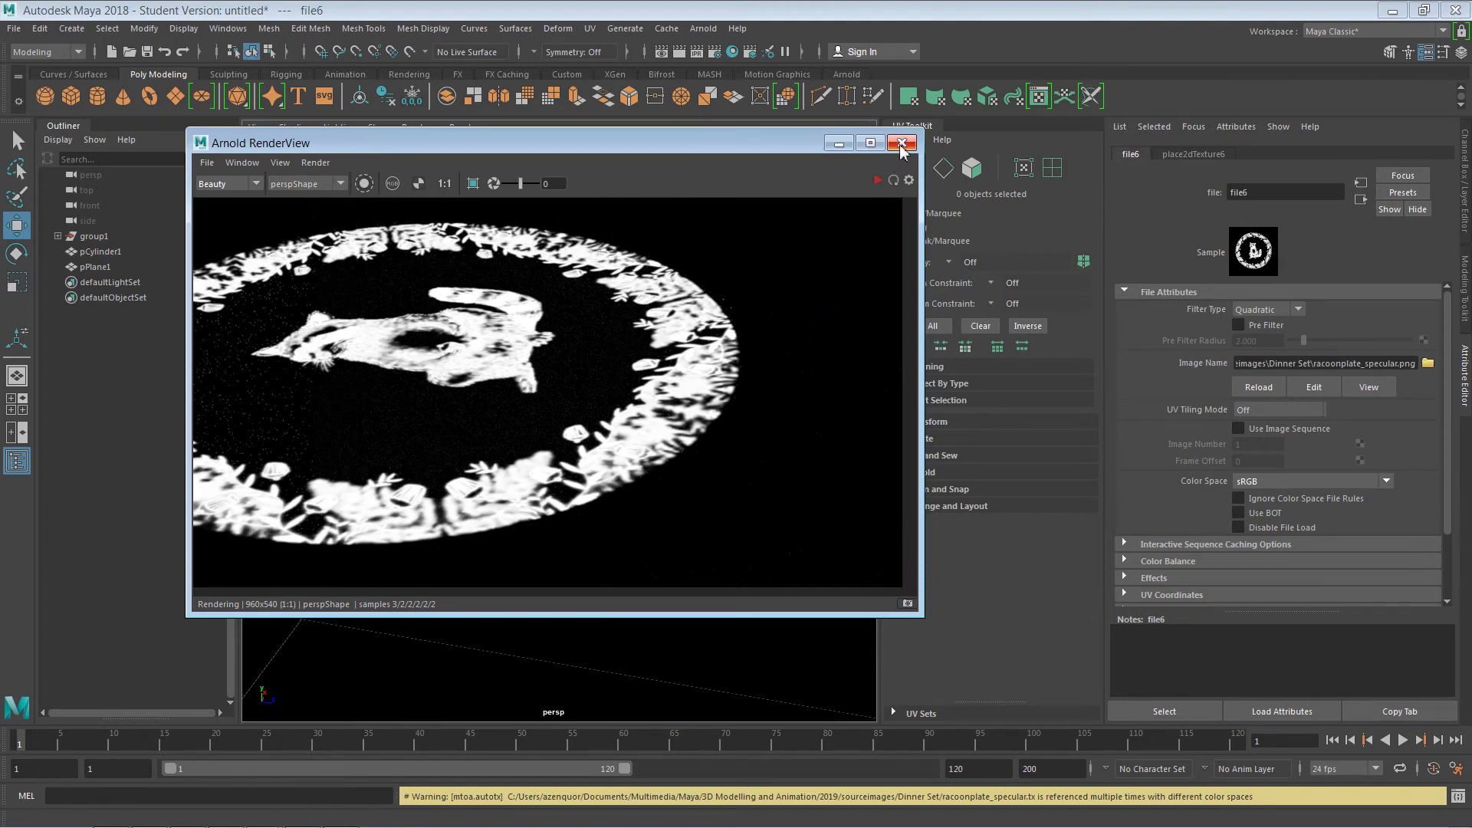
click(902, 143)
click(101, 251)
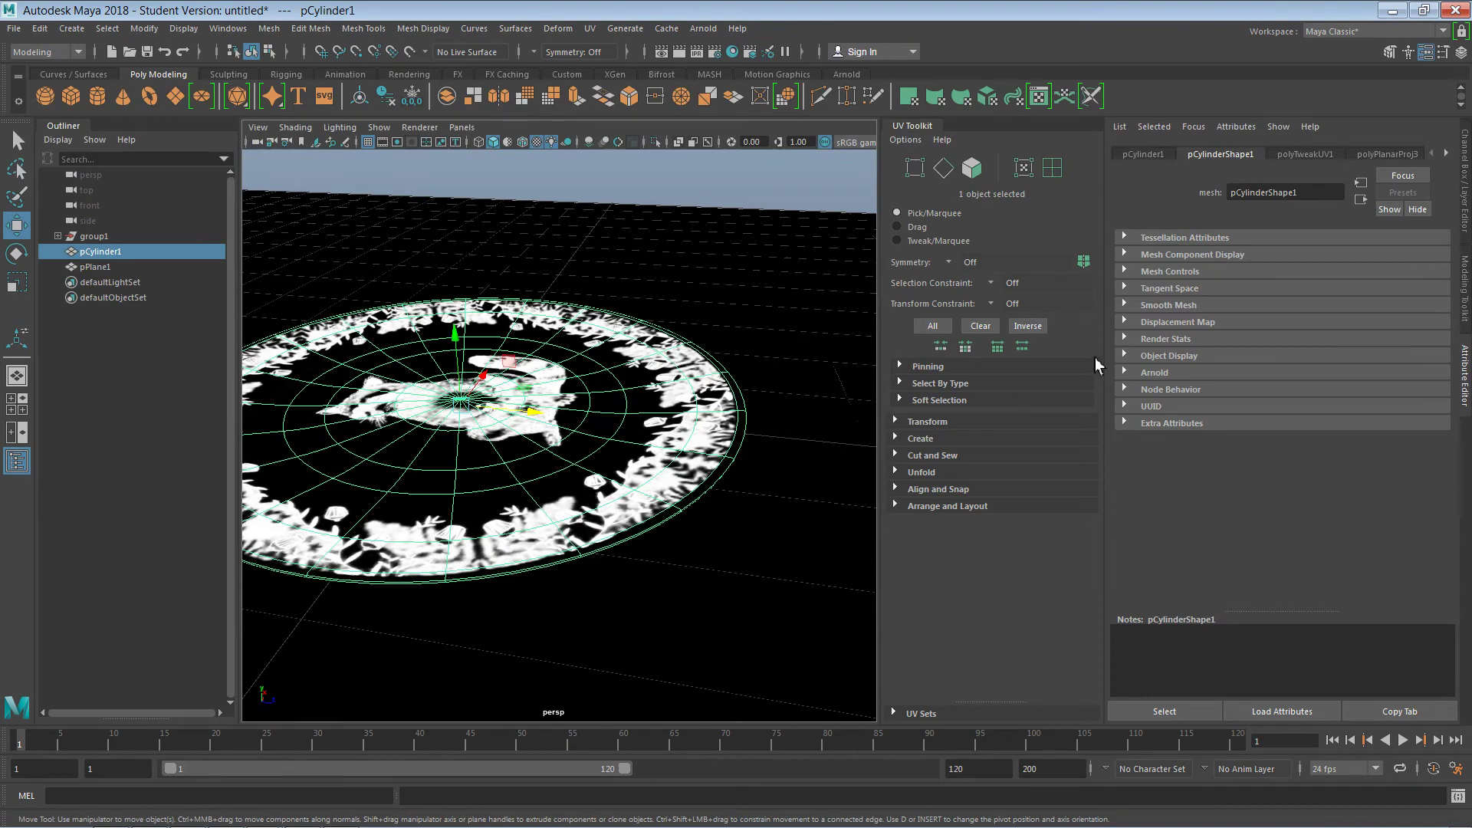
click(703, 28)
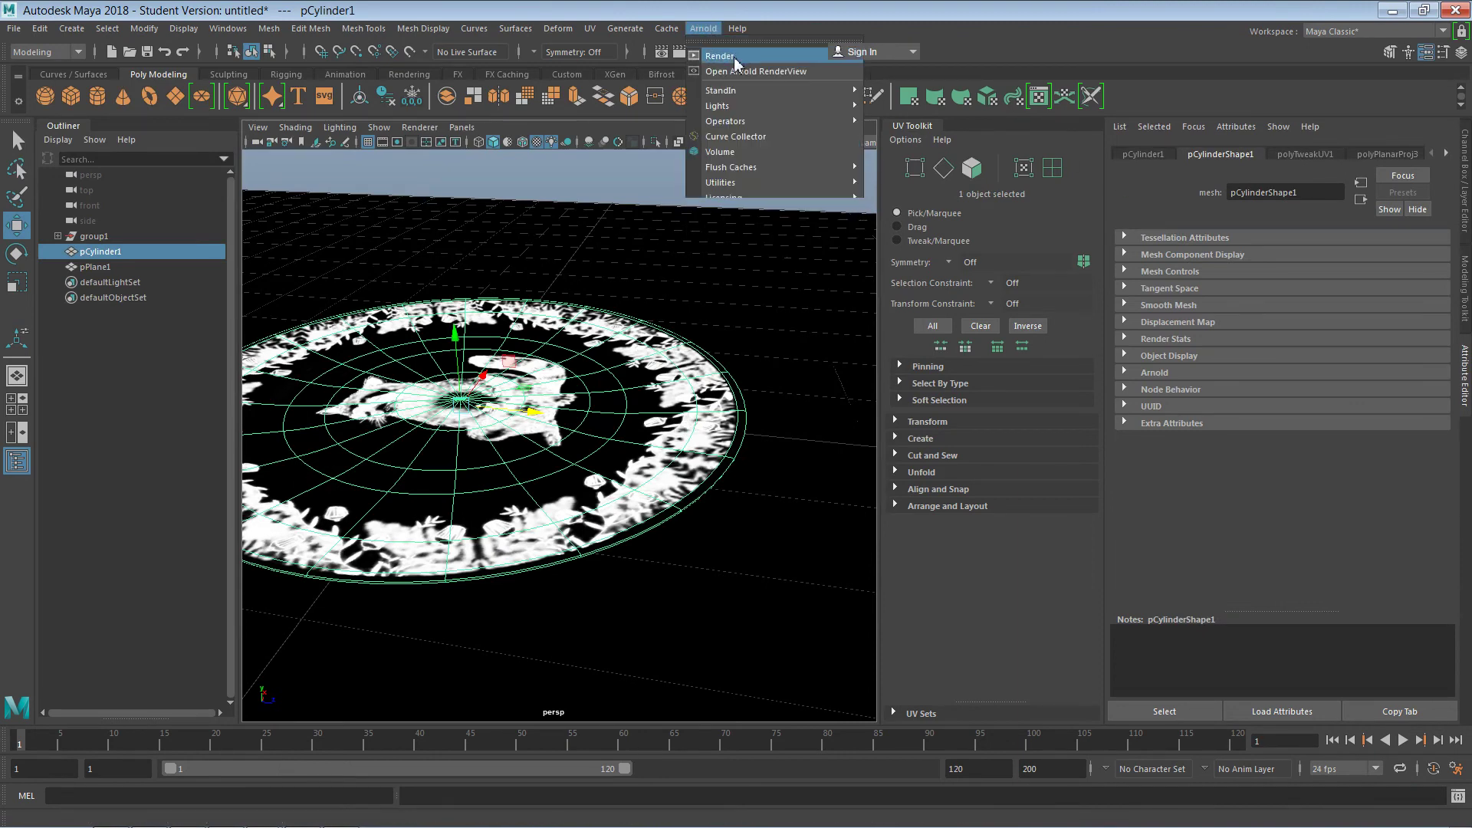
click(727, 55)
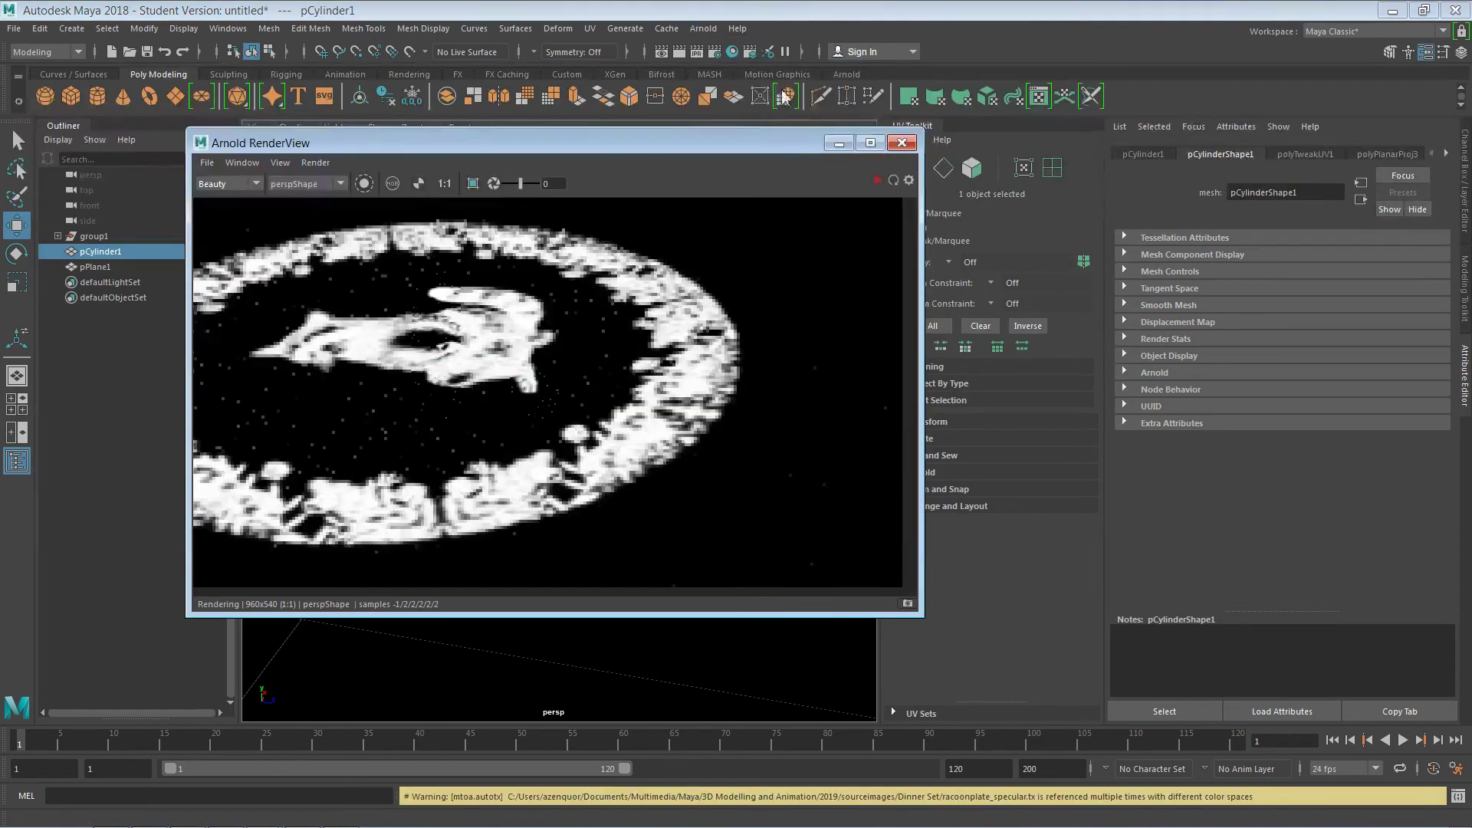
click(901, 143)
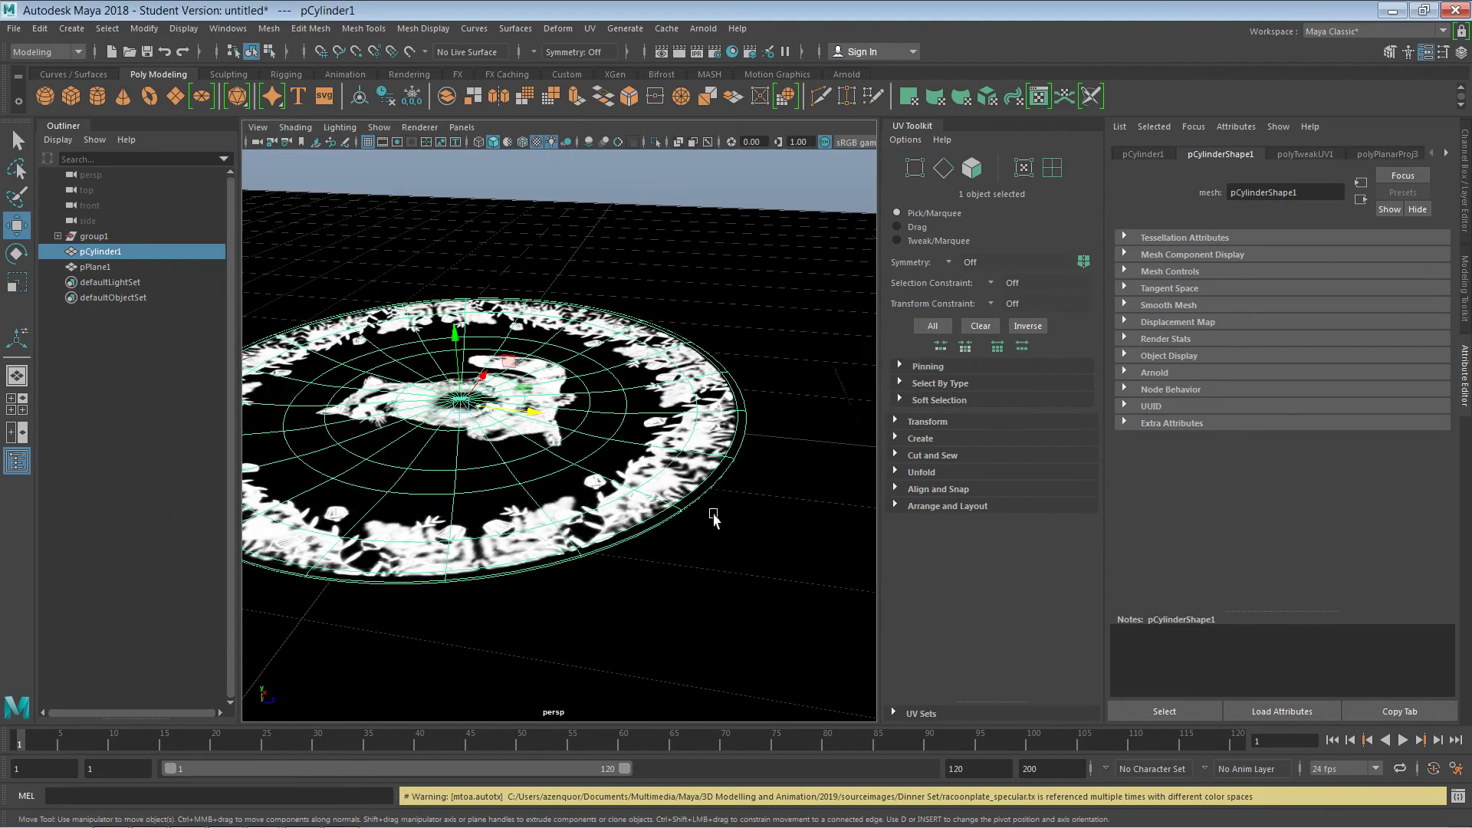
Step: Rotate the plate about 144 degrees around X and raise it clear of the ground plane
click(643, 454)
click(719, 365)
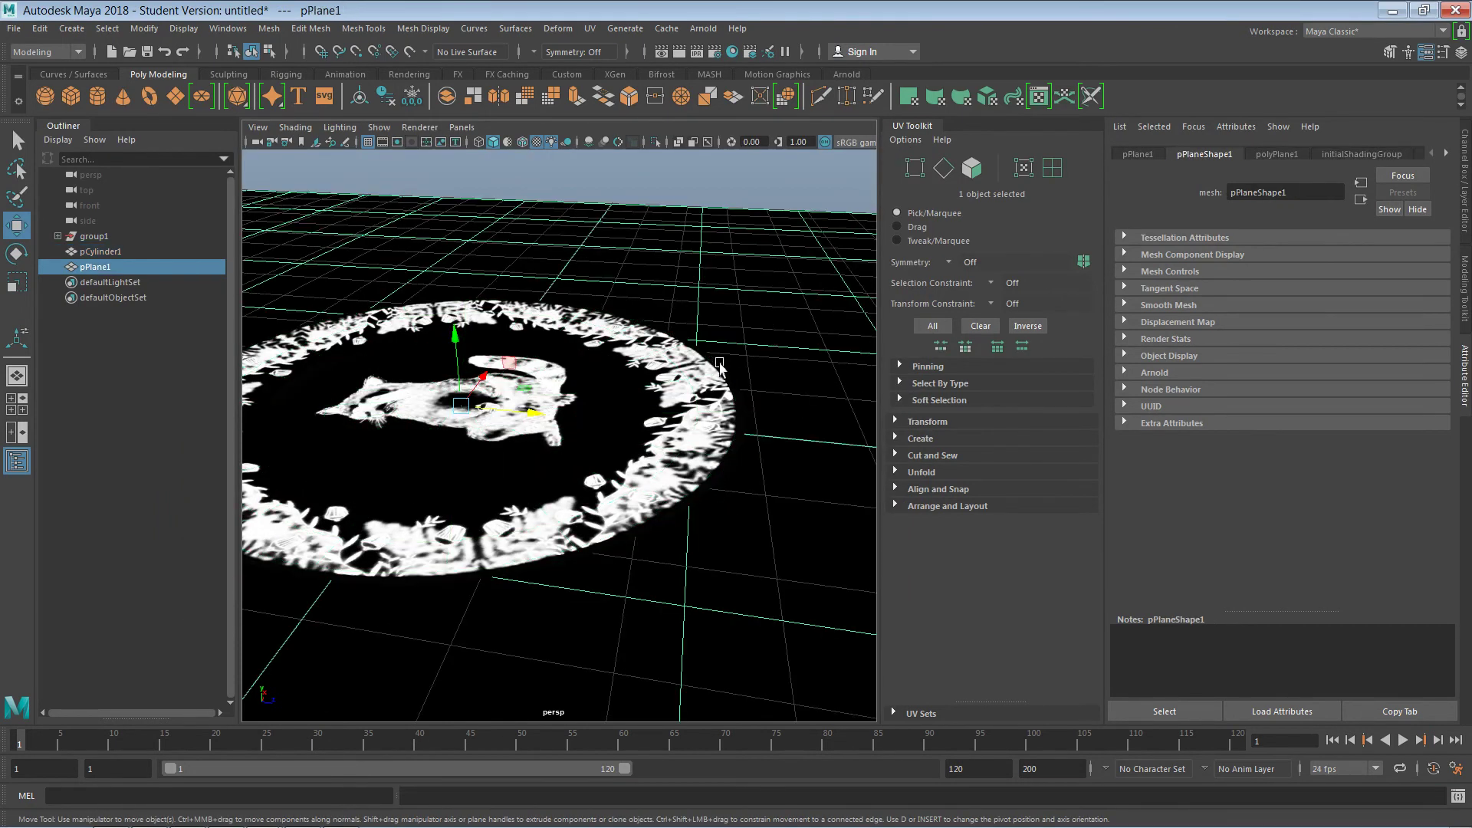
click(678, 436)
key(e)
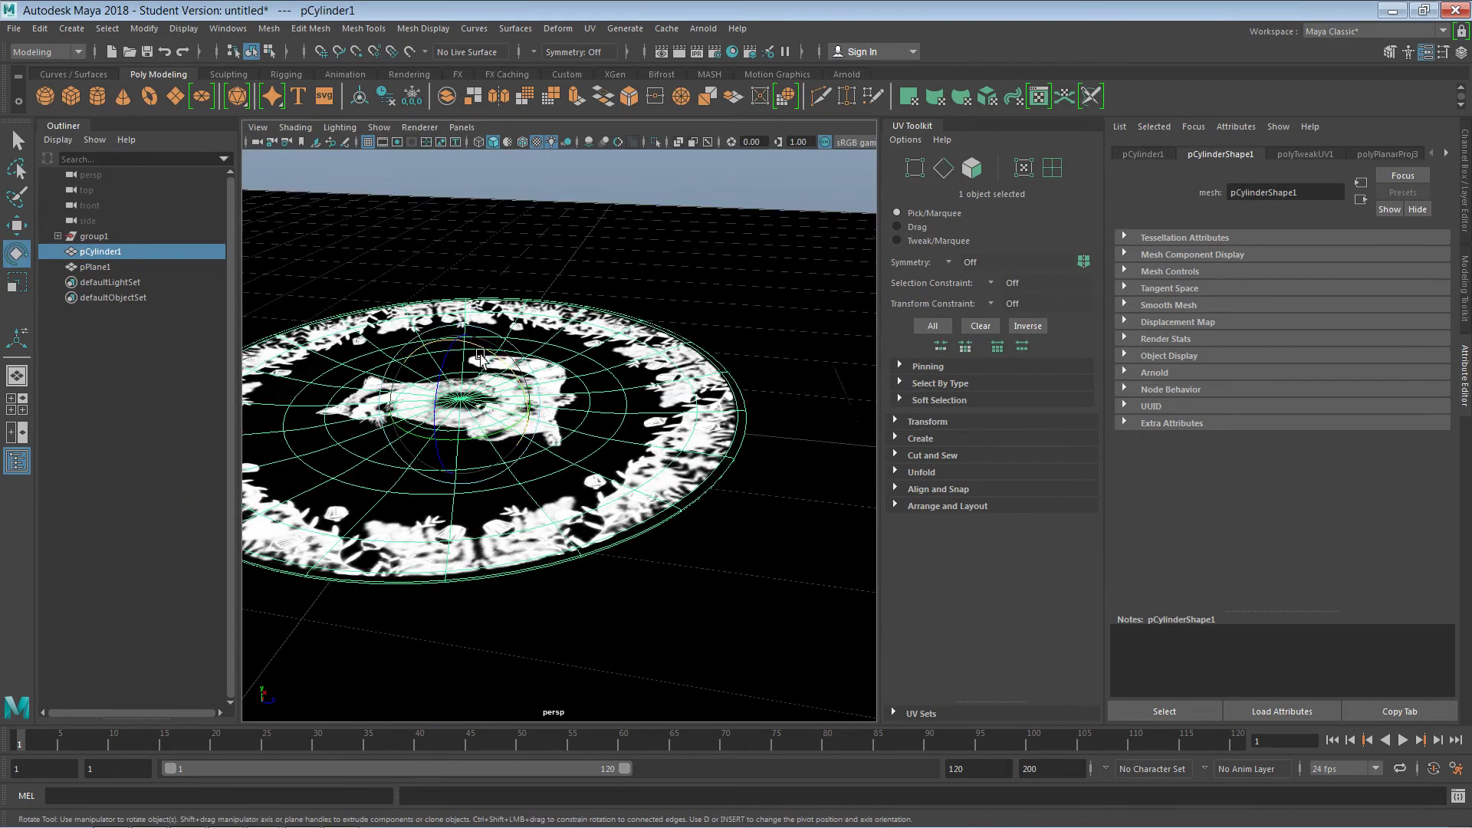
drag(512, 363, 457, 583)
key(w)
drag(454, 352, 391, 223)
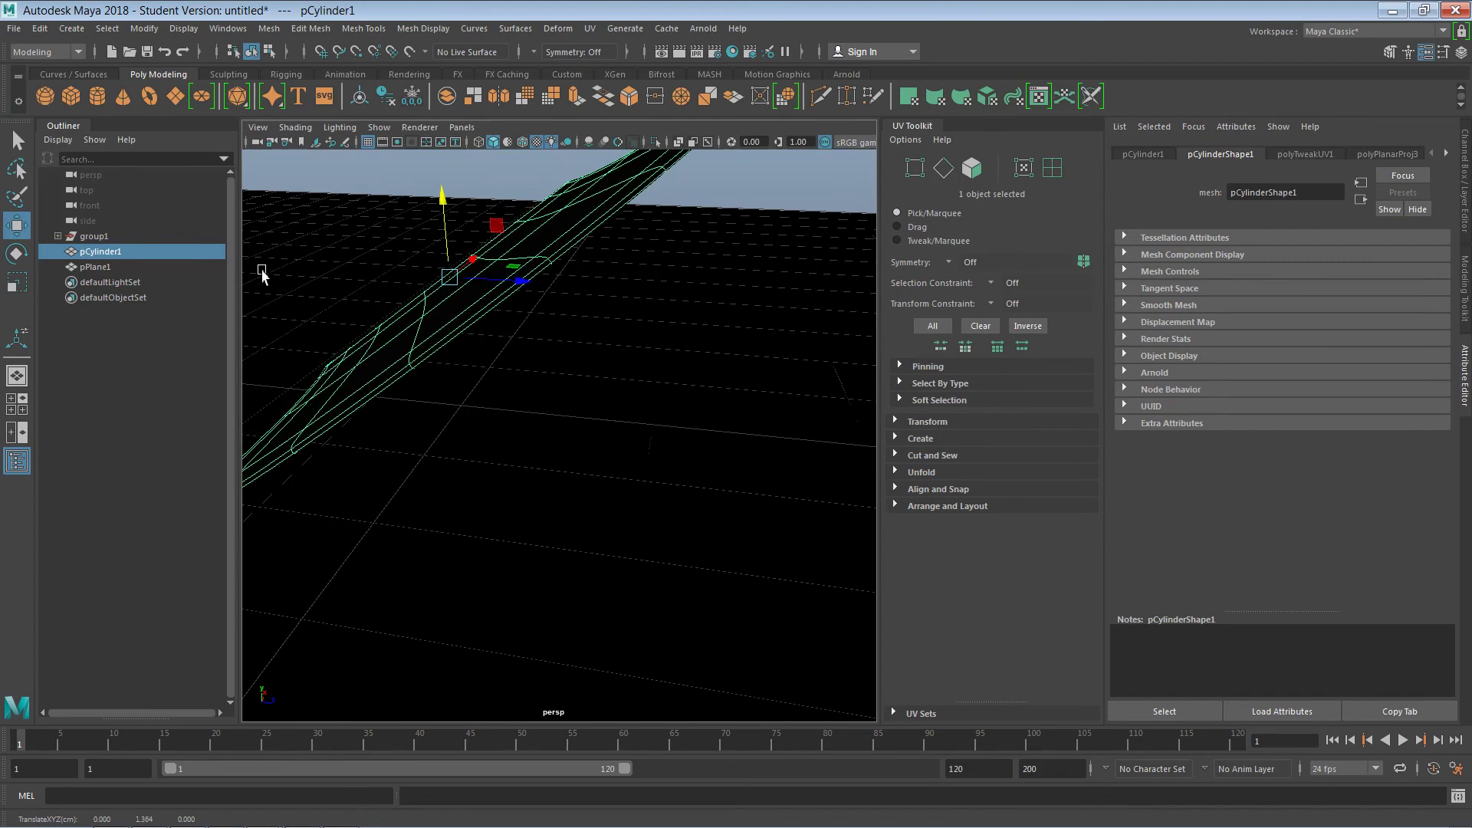
Step: Render the tilted plate with Arnold to check the light it casts on the ground plane, and close the render
click(703, 29)
click(713, 46)
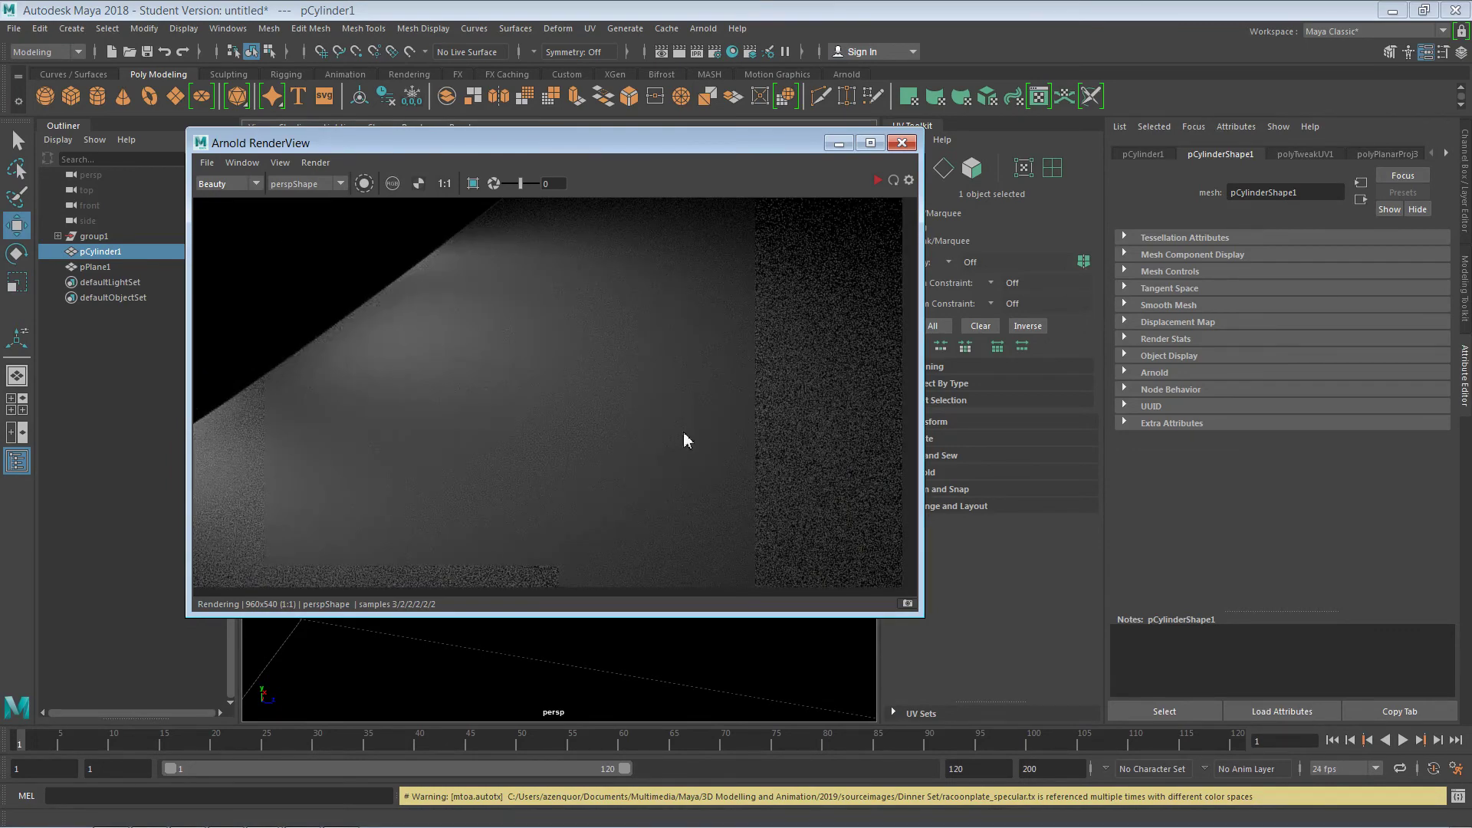
click(901, 144)
Step: Raise the plate to a Translate Y of about 2.8 and render its patterned face above the ground with Arnold
alt+drag(693, 500, 788, 482)
drag(619, 176, 601, 98)
alt+drag(631, 284, 666, 383)
drag(664, 191, 663, 186)
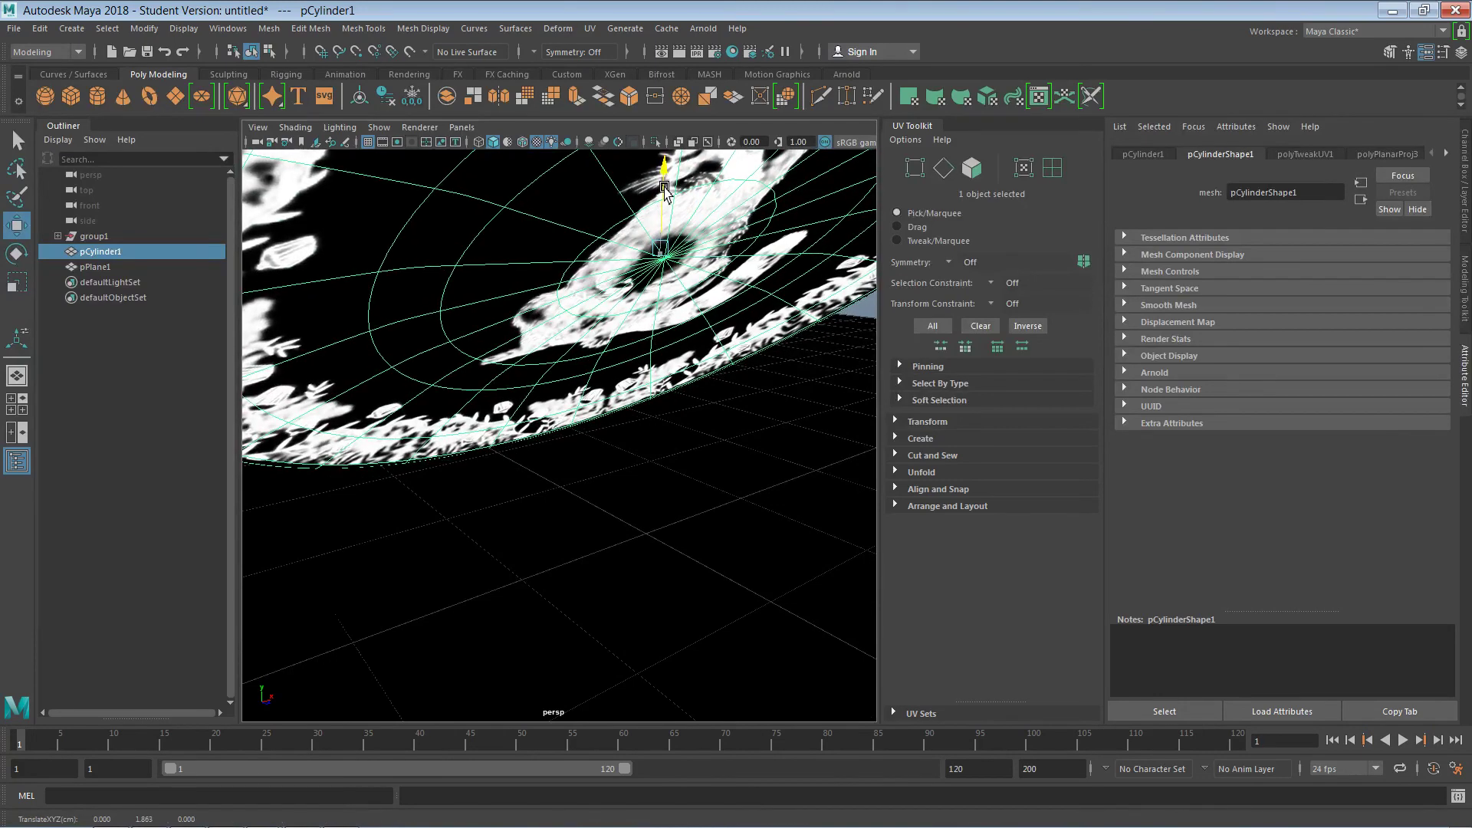
click(703, 32)
click(719, 56)
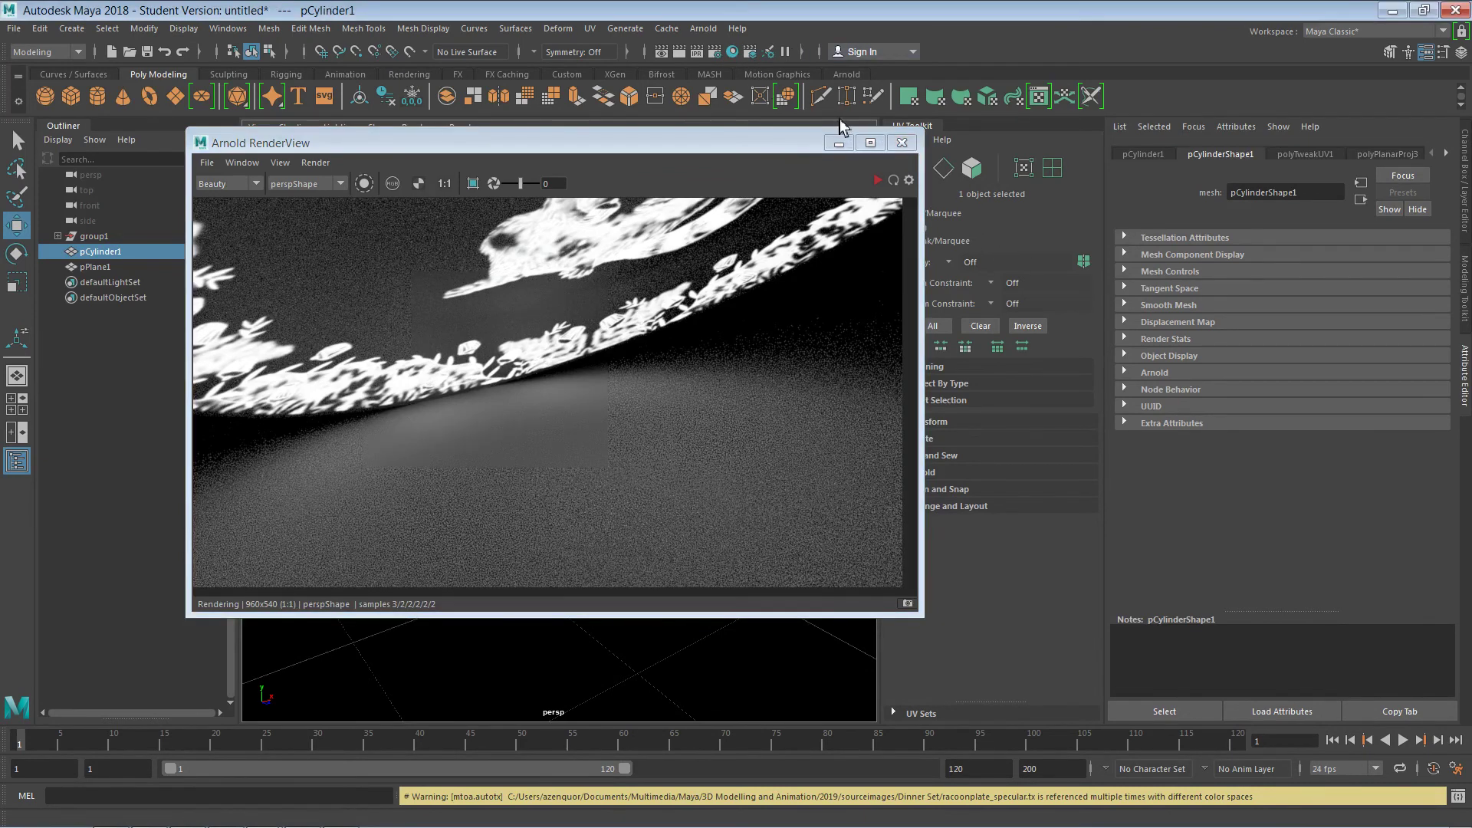
Step: Close the render, reopen the raccoon material in Hypershade and lower its Emission Weight to 0.161
click(736, 55)
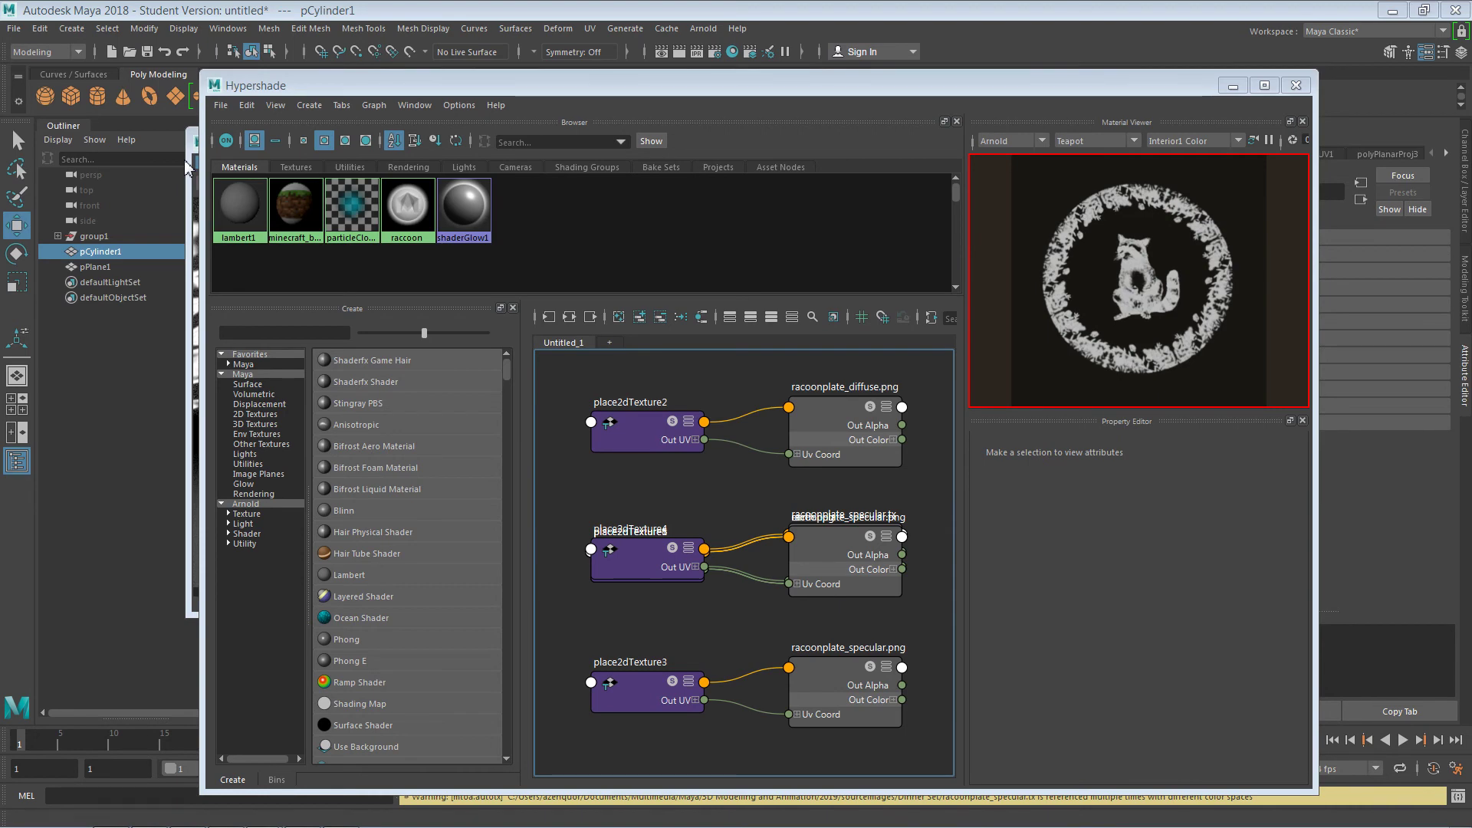
click(905, 146)
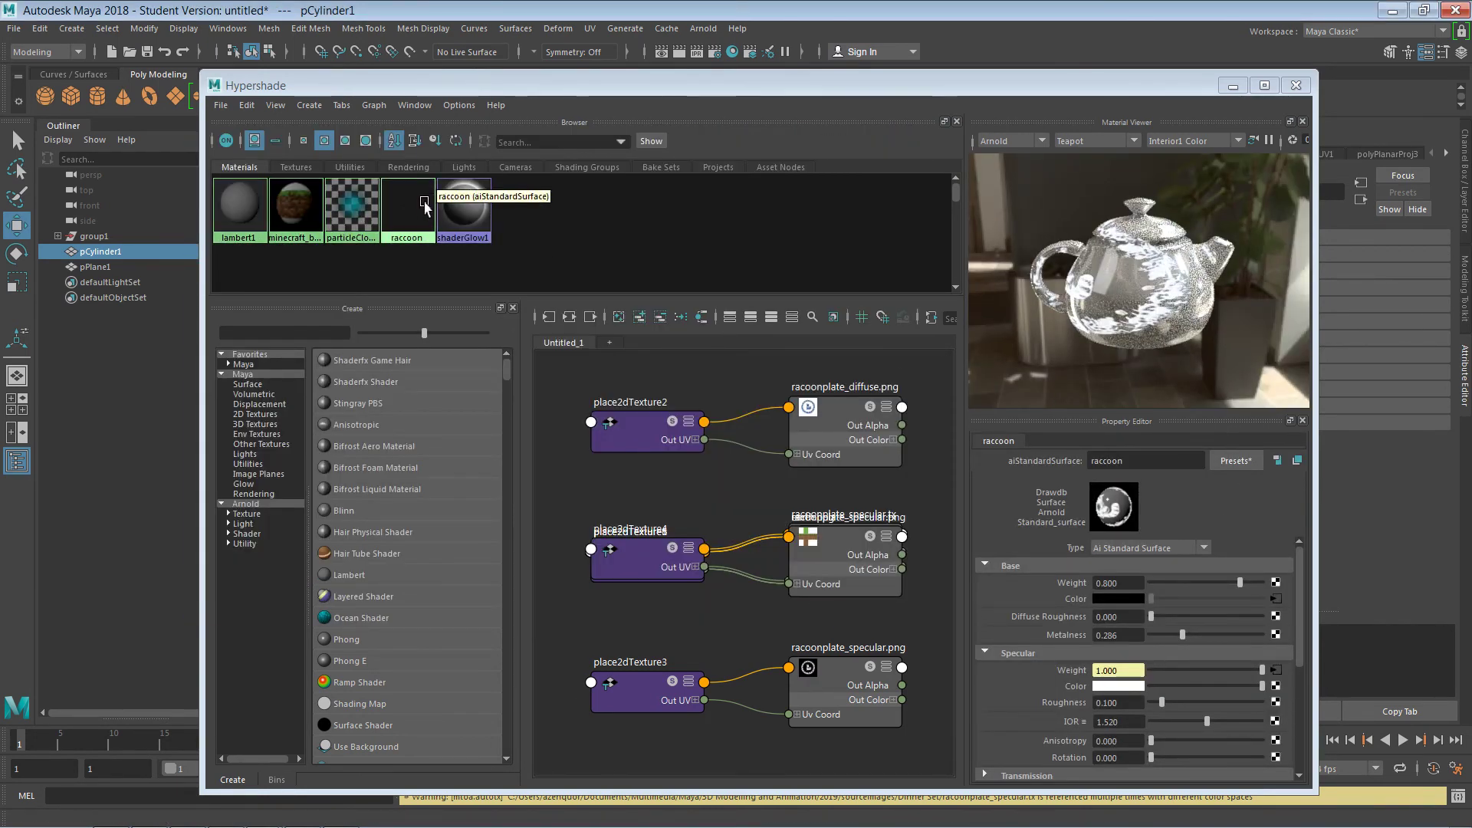
click(419, 209)
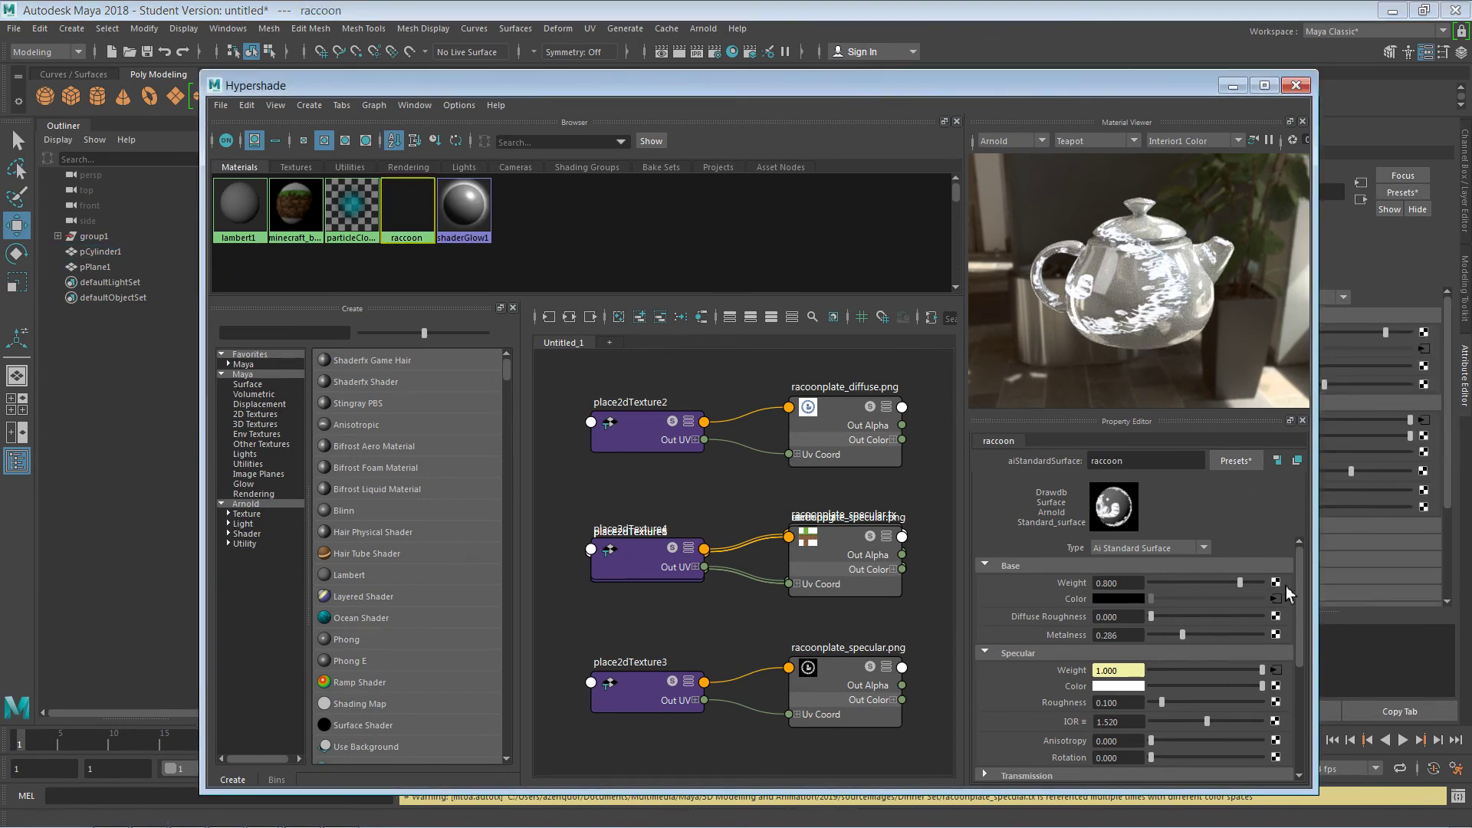
scroll(1297, 590, down, 5)
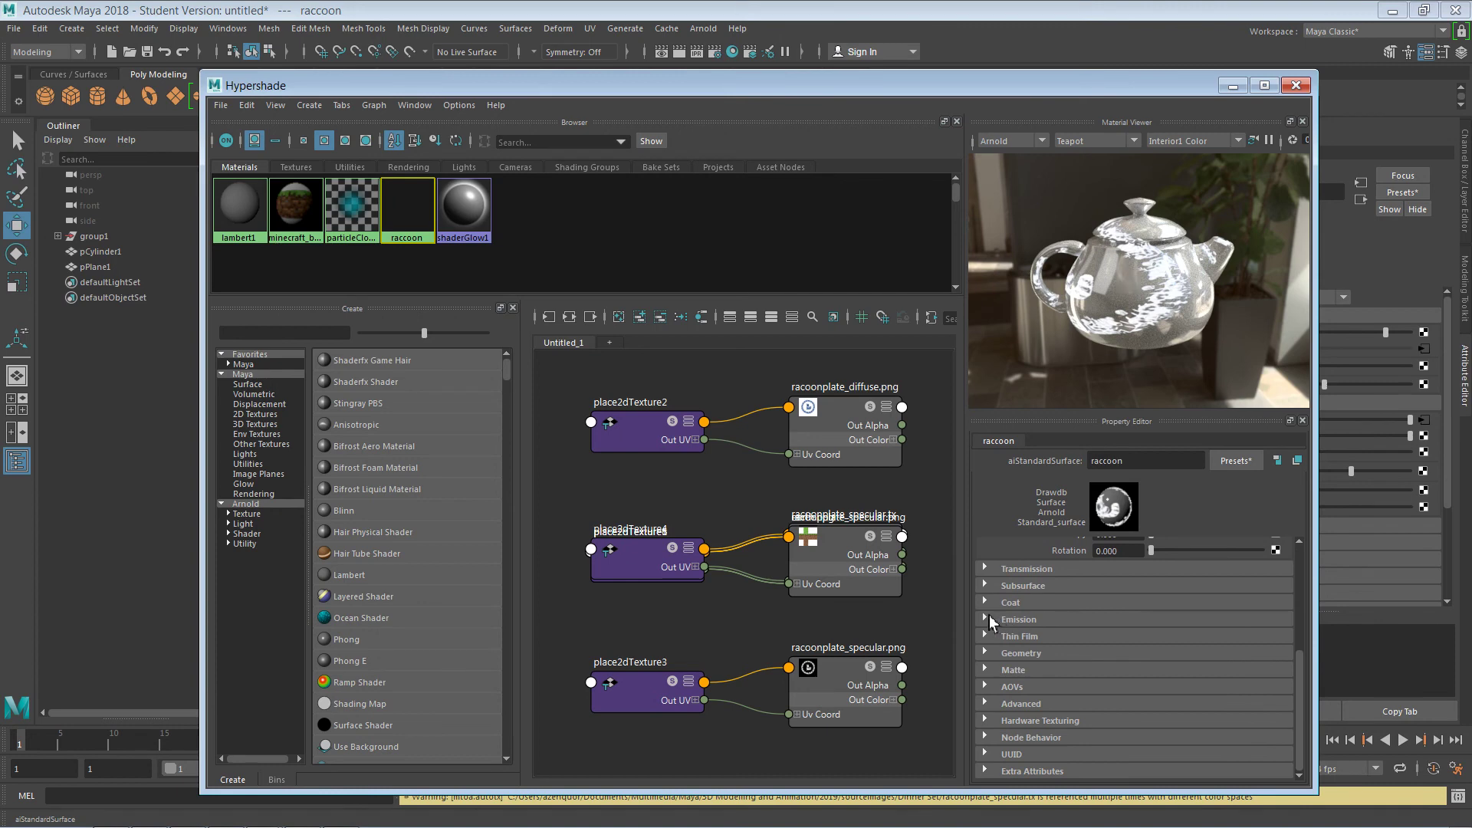
click(990, 620)
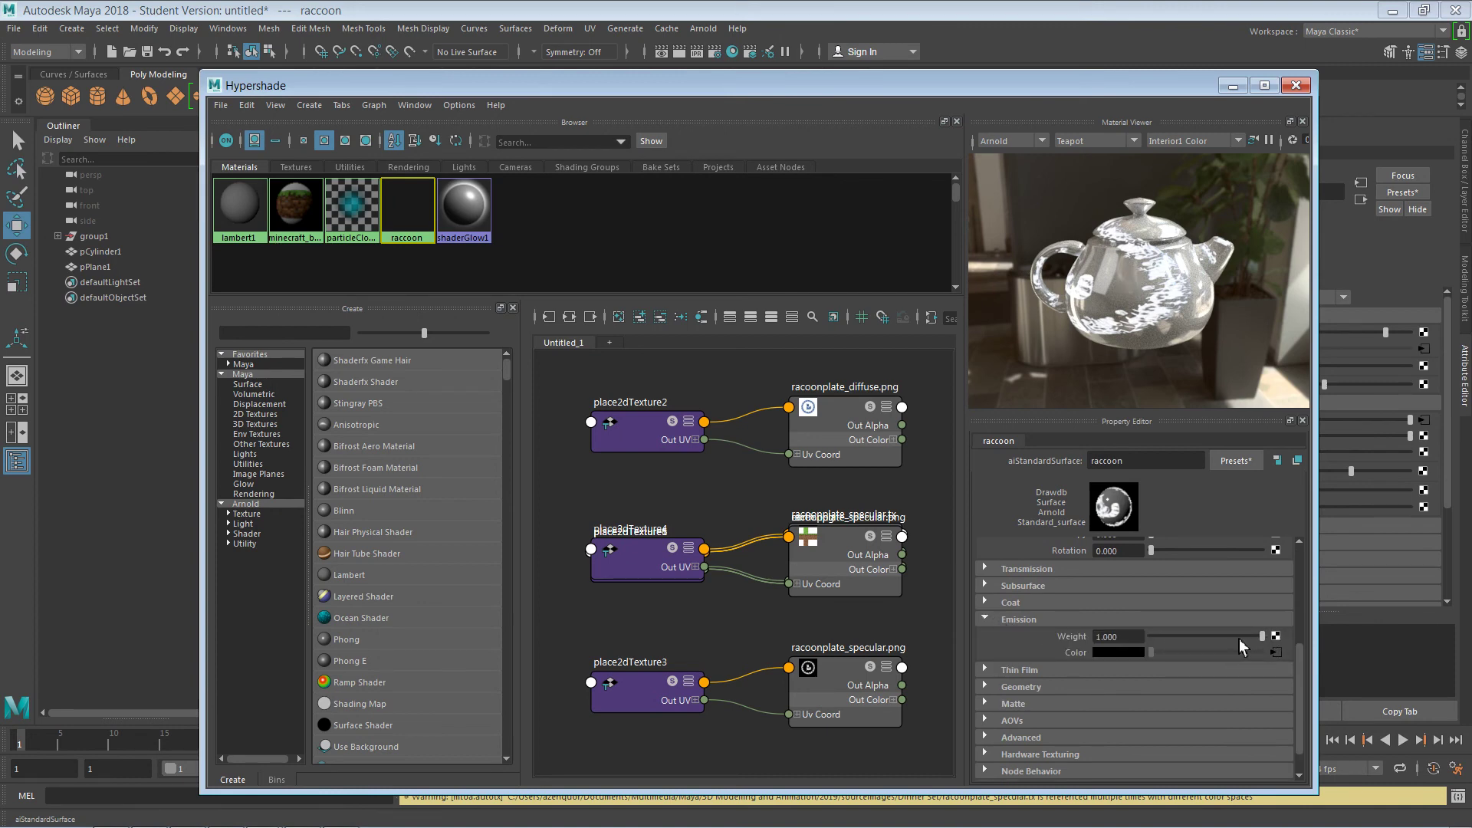
drag(1264, 638, 1171, 638)
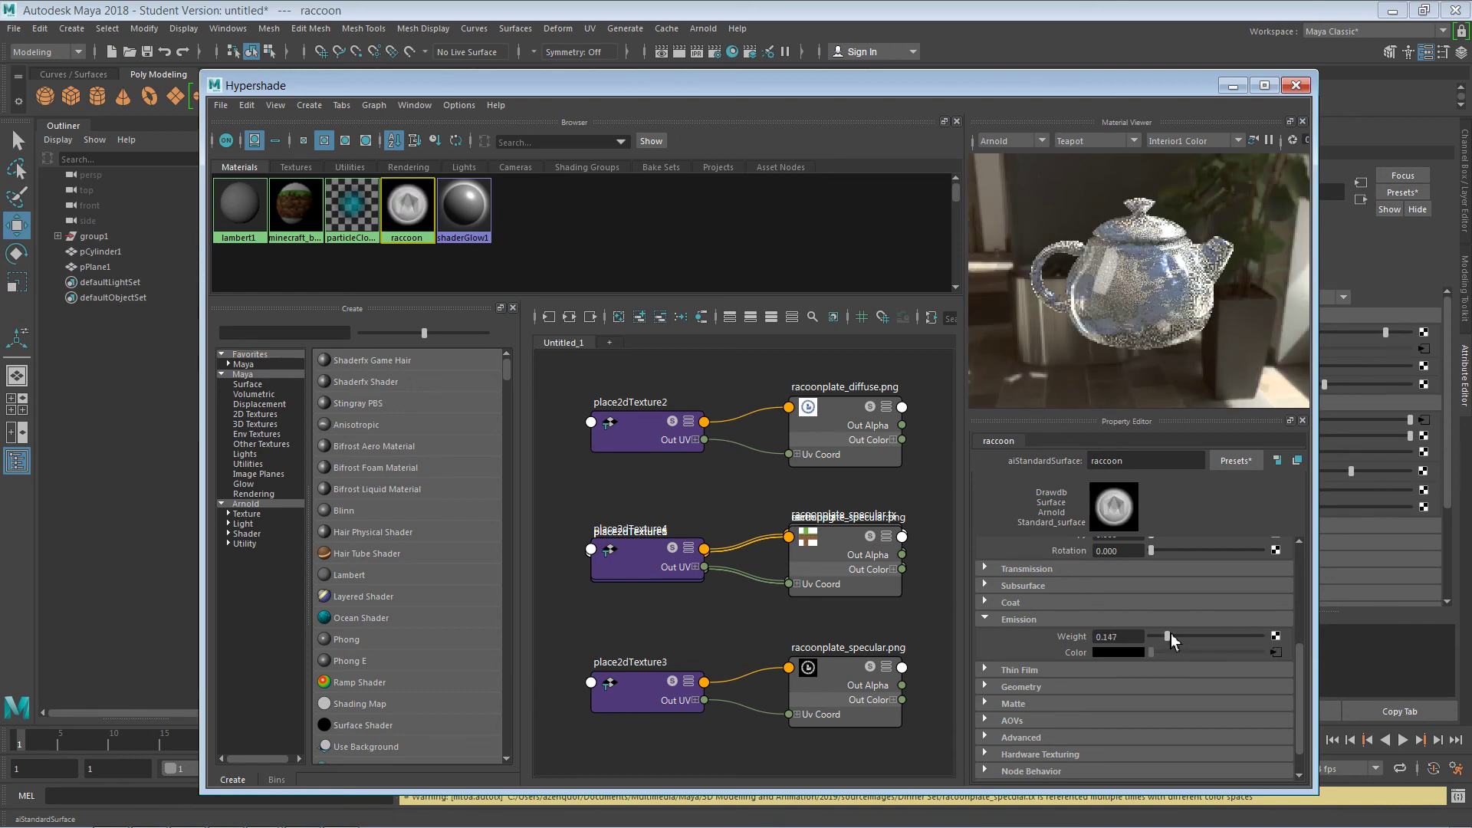
Step: Render the scene with Arnold to check the lowered emission weight, and close the render
click(703, 34)
click(737, 54)
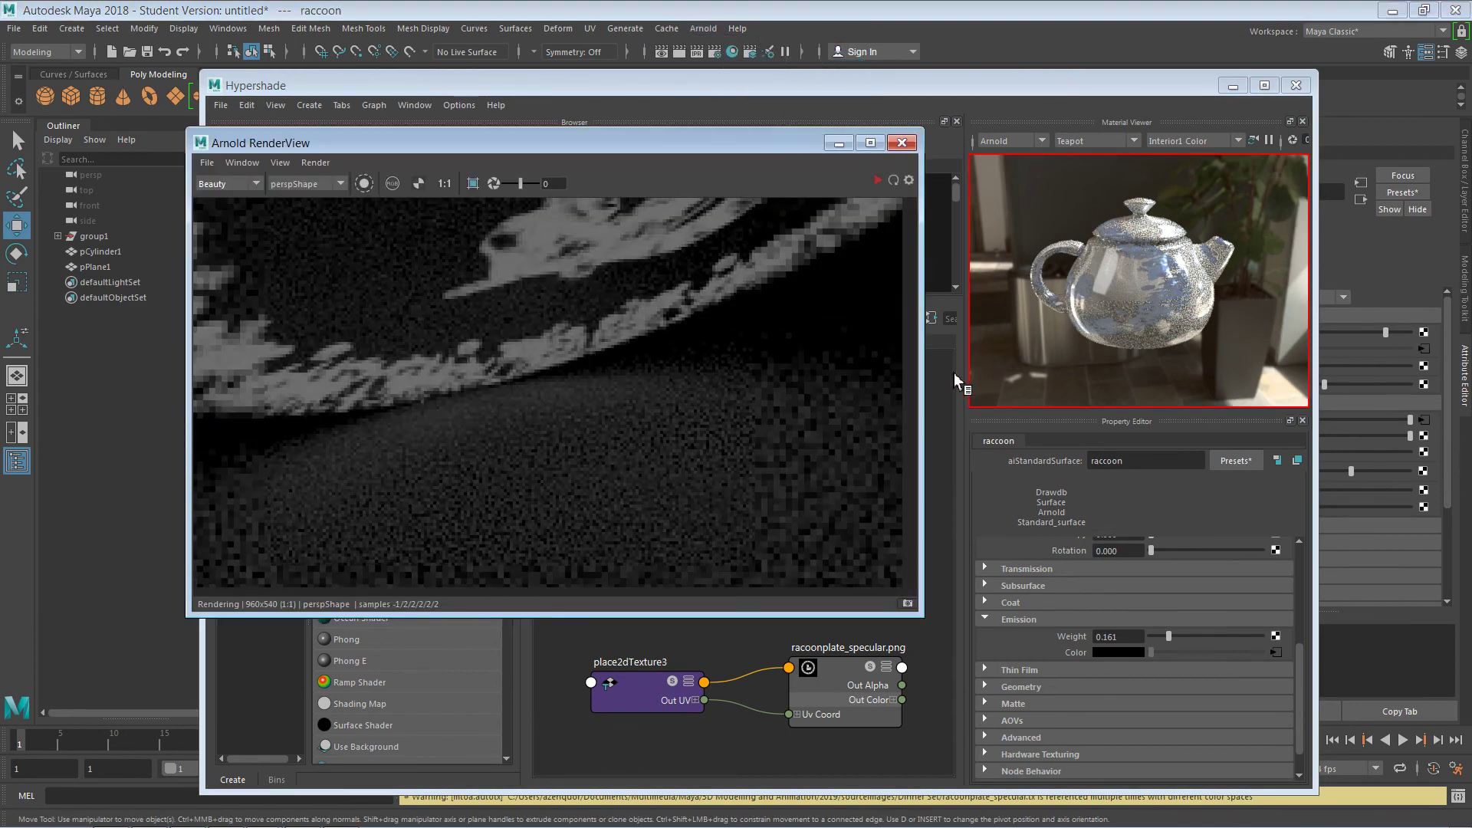
click(902, 143)
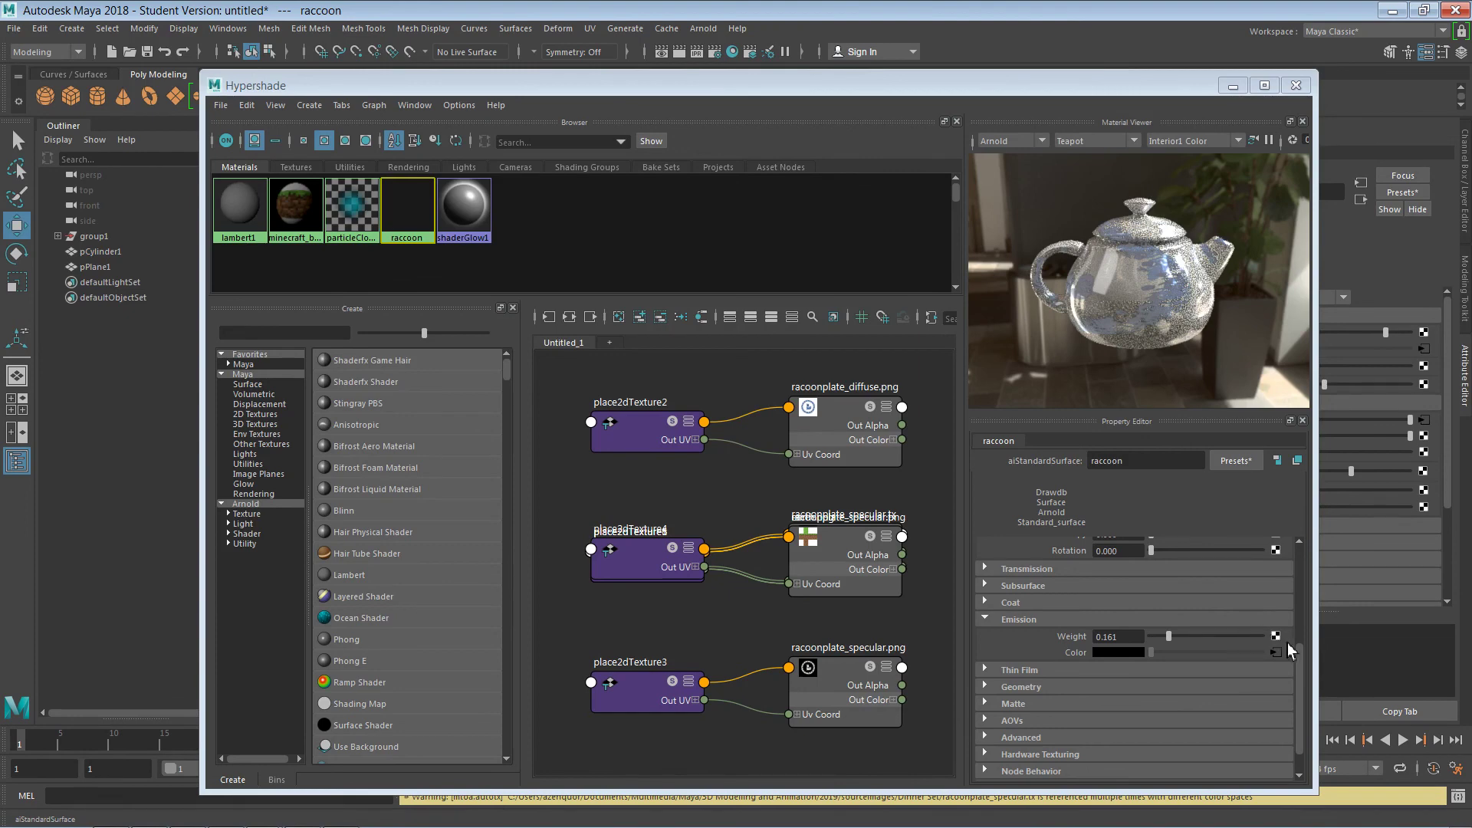
Step: Break the File texture's connection to the raccoon material's Emission Color and close Hypershade
drag(1300, 663, 1283, 547)
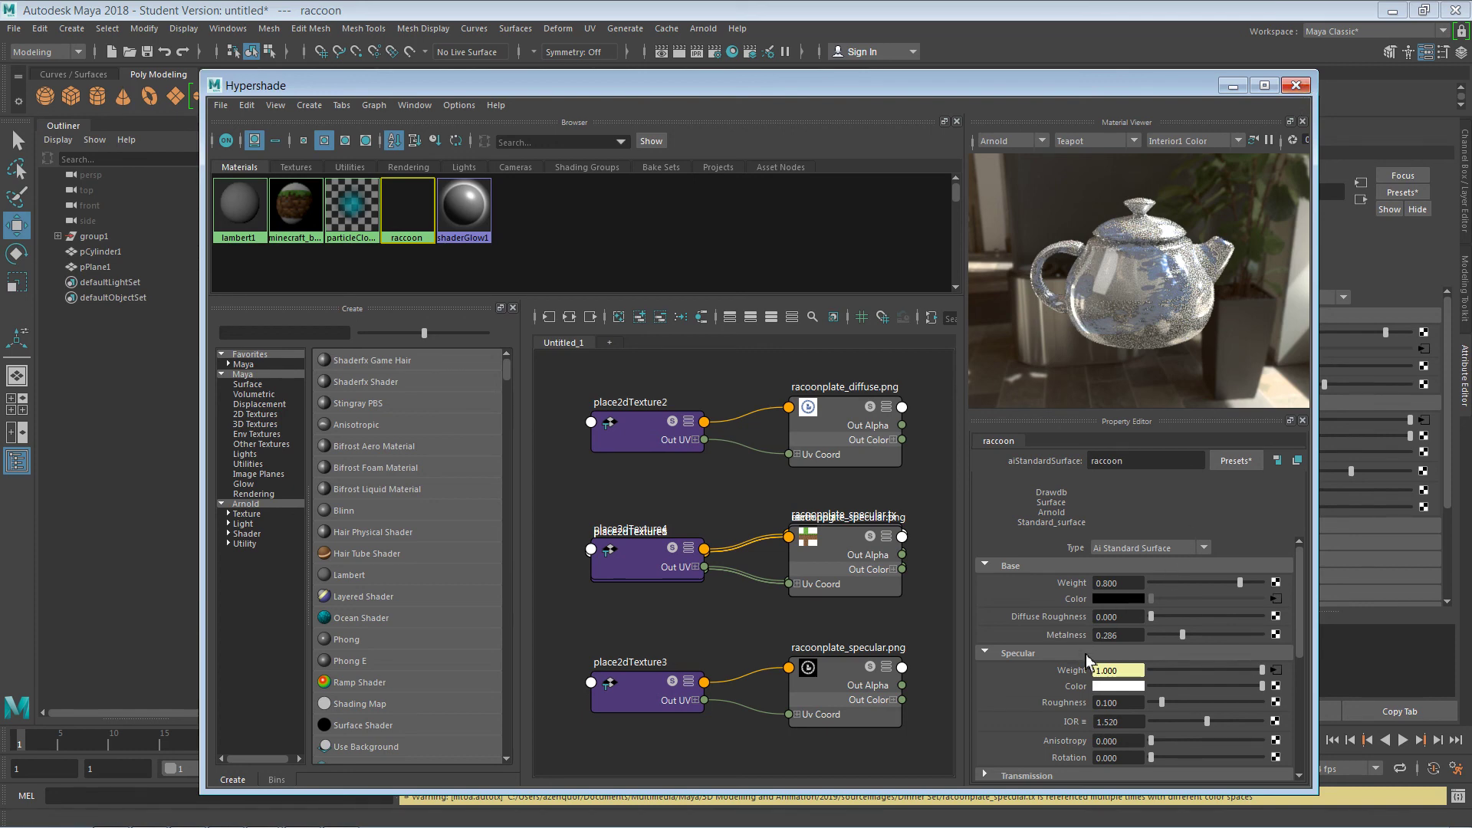
scroll(1089, 617, down, 3)
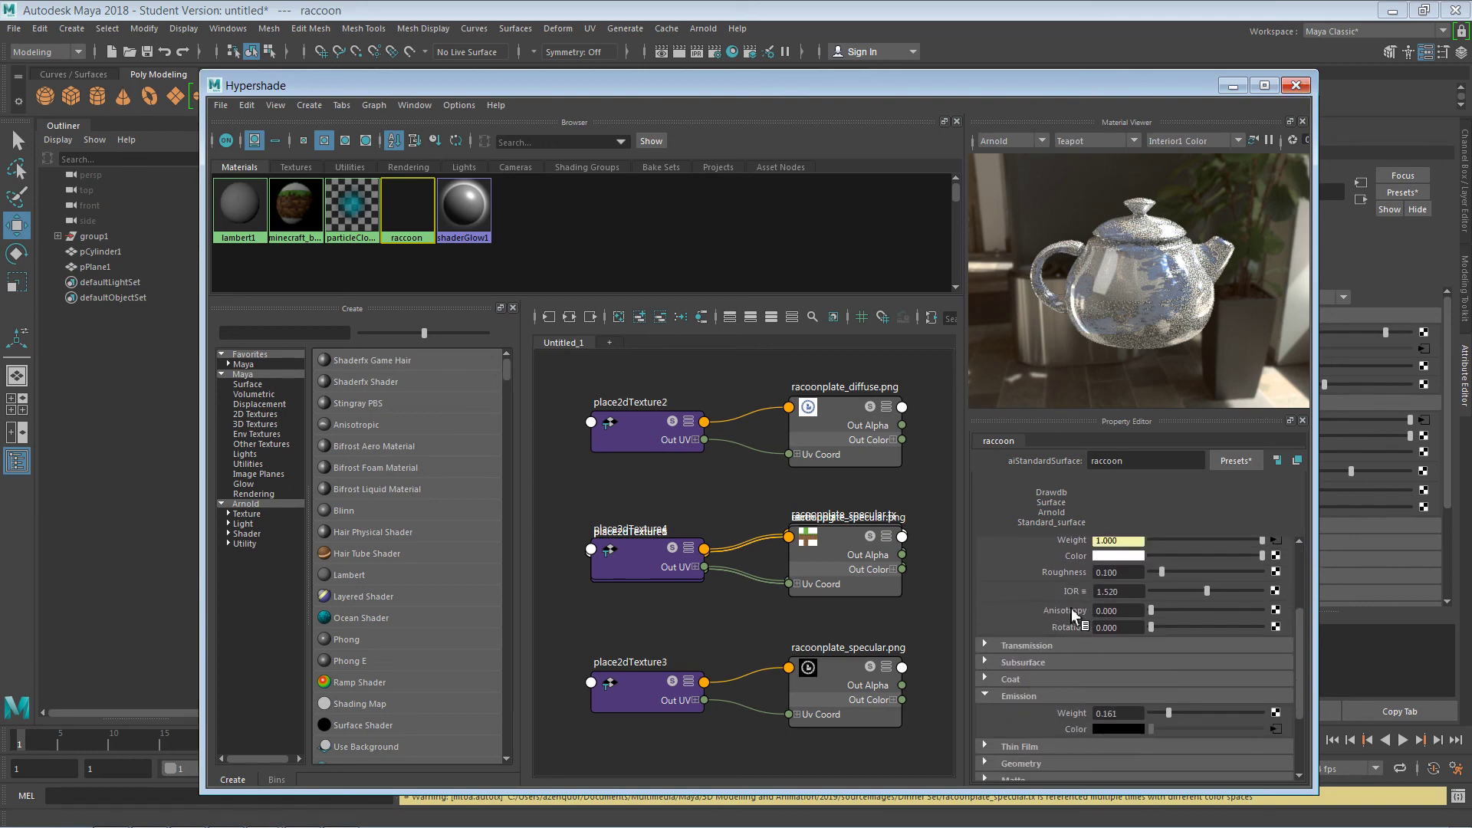
right_click(1098, 728)
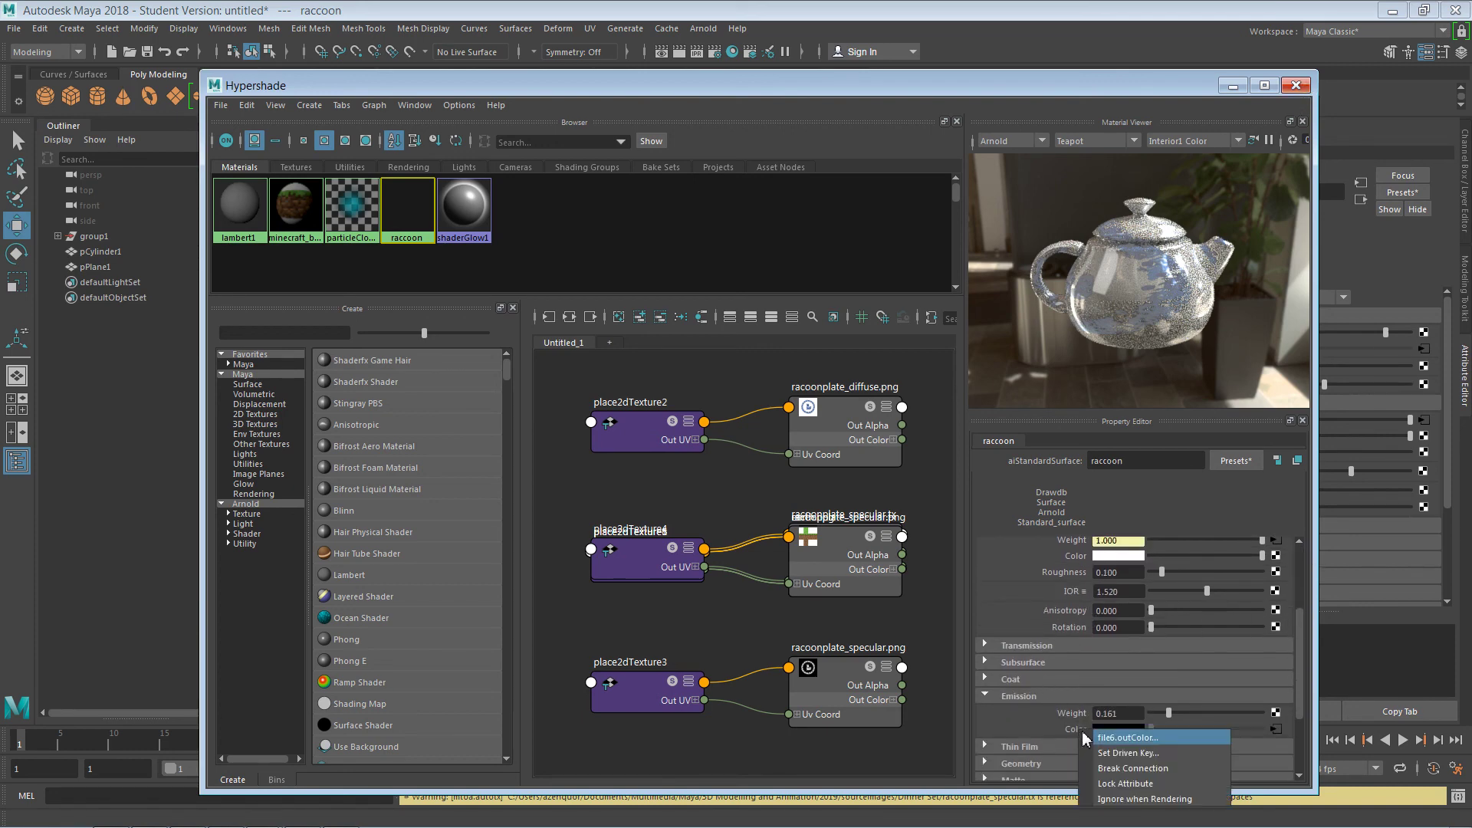
click(1124, 770)
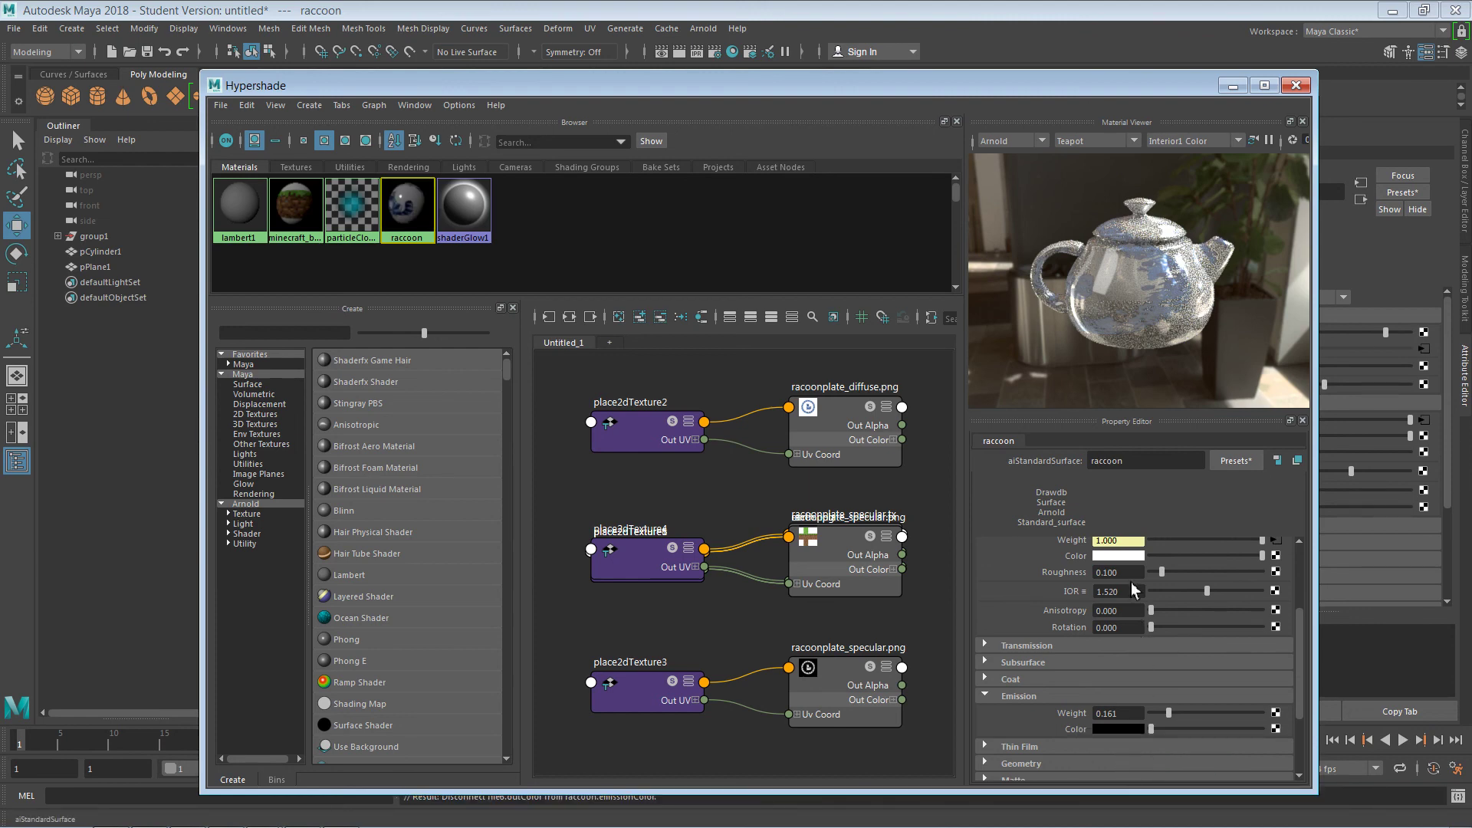
drag(1300, 639, 1298, 575)
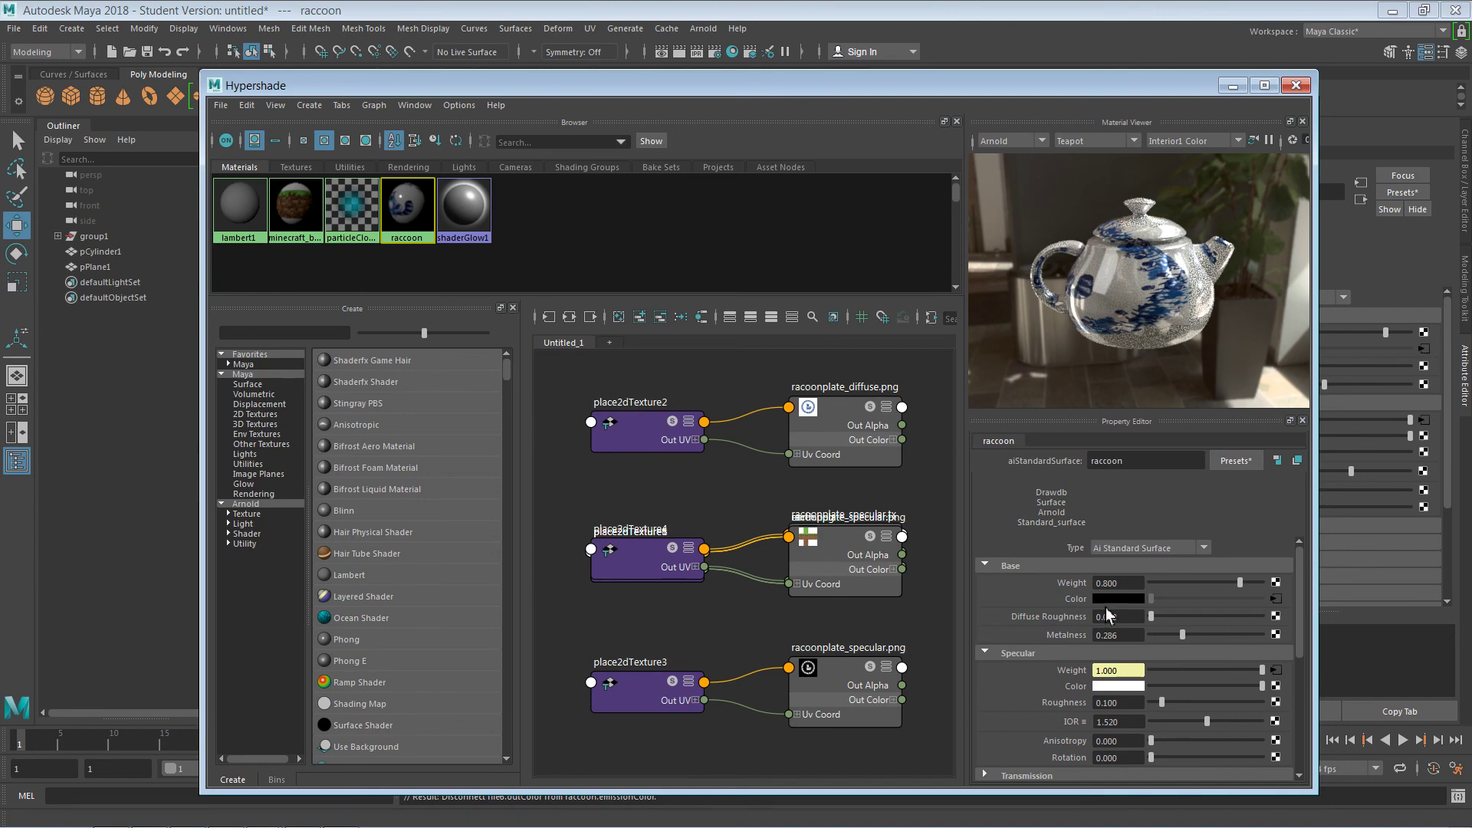
click(1296, 87)
Step: Frame the plate and try to undo its last transformations
click(742, 331)
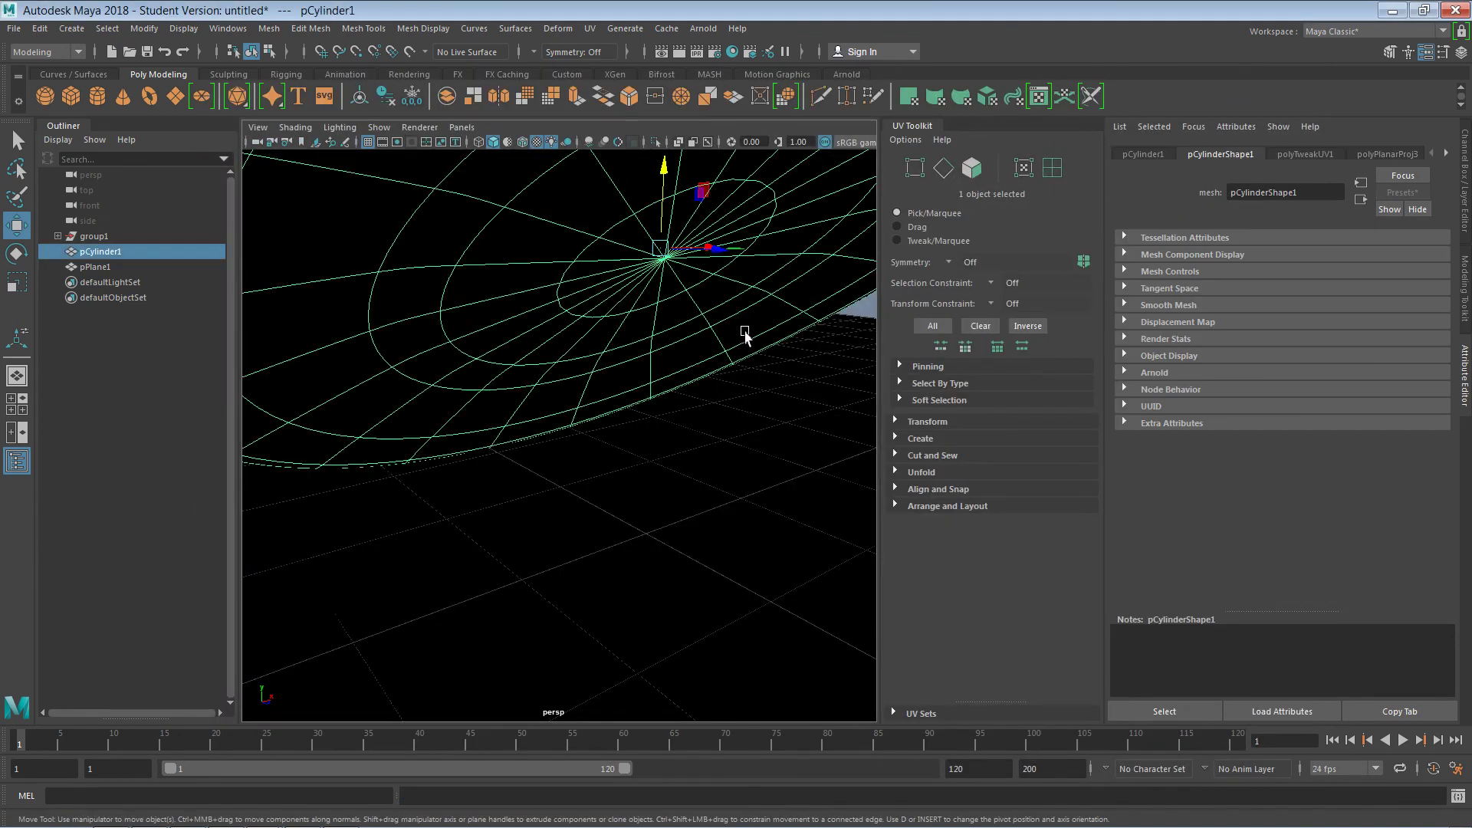
key(f)
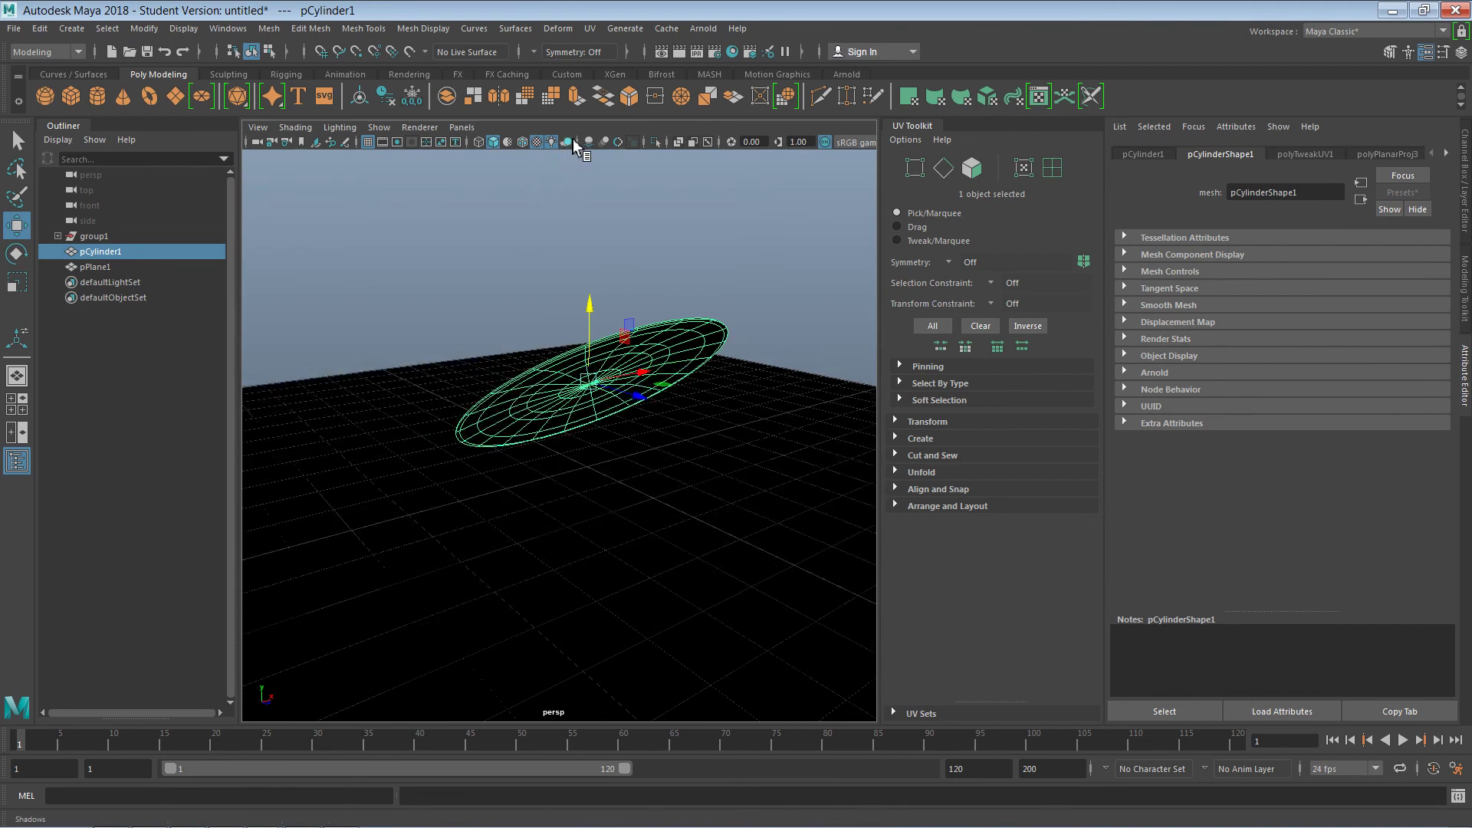
key(ctrl+z)
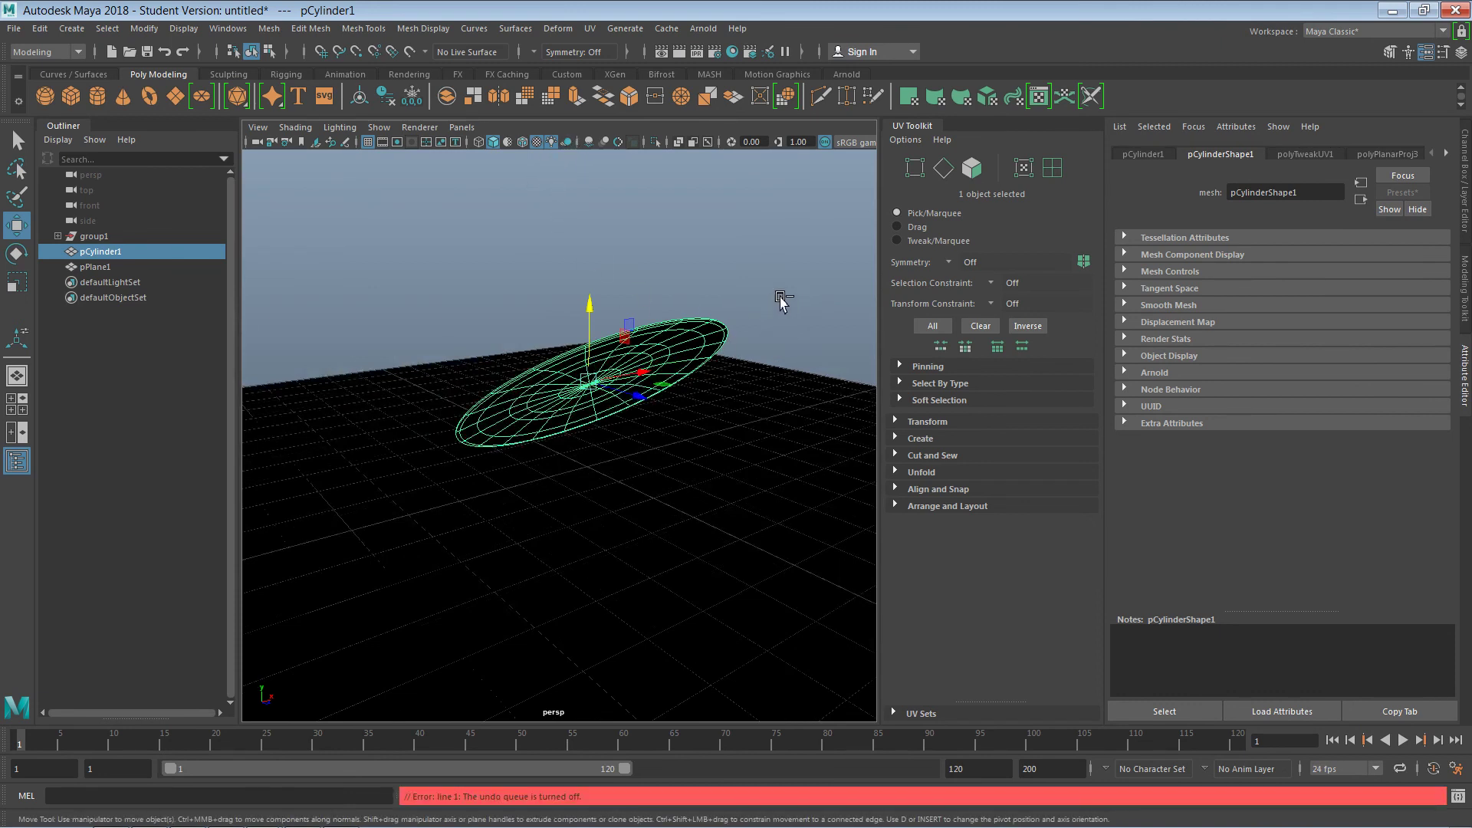
click(776, 295)
key(ctrl+z)
Step: Reset the plate's Rotate X to 0 in its channel values
click(679, 337)
key(e)
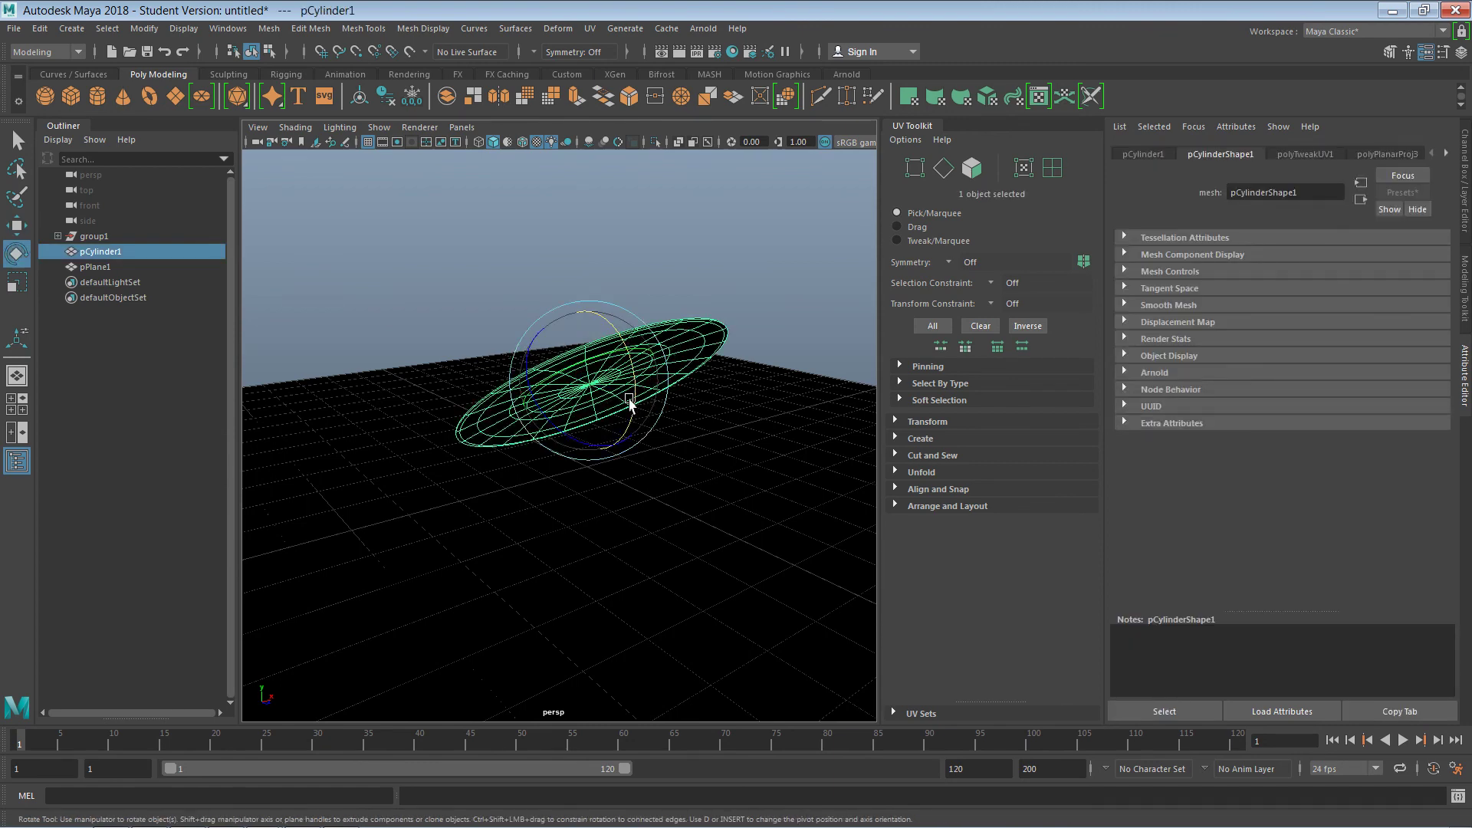
click(1463, 157)
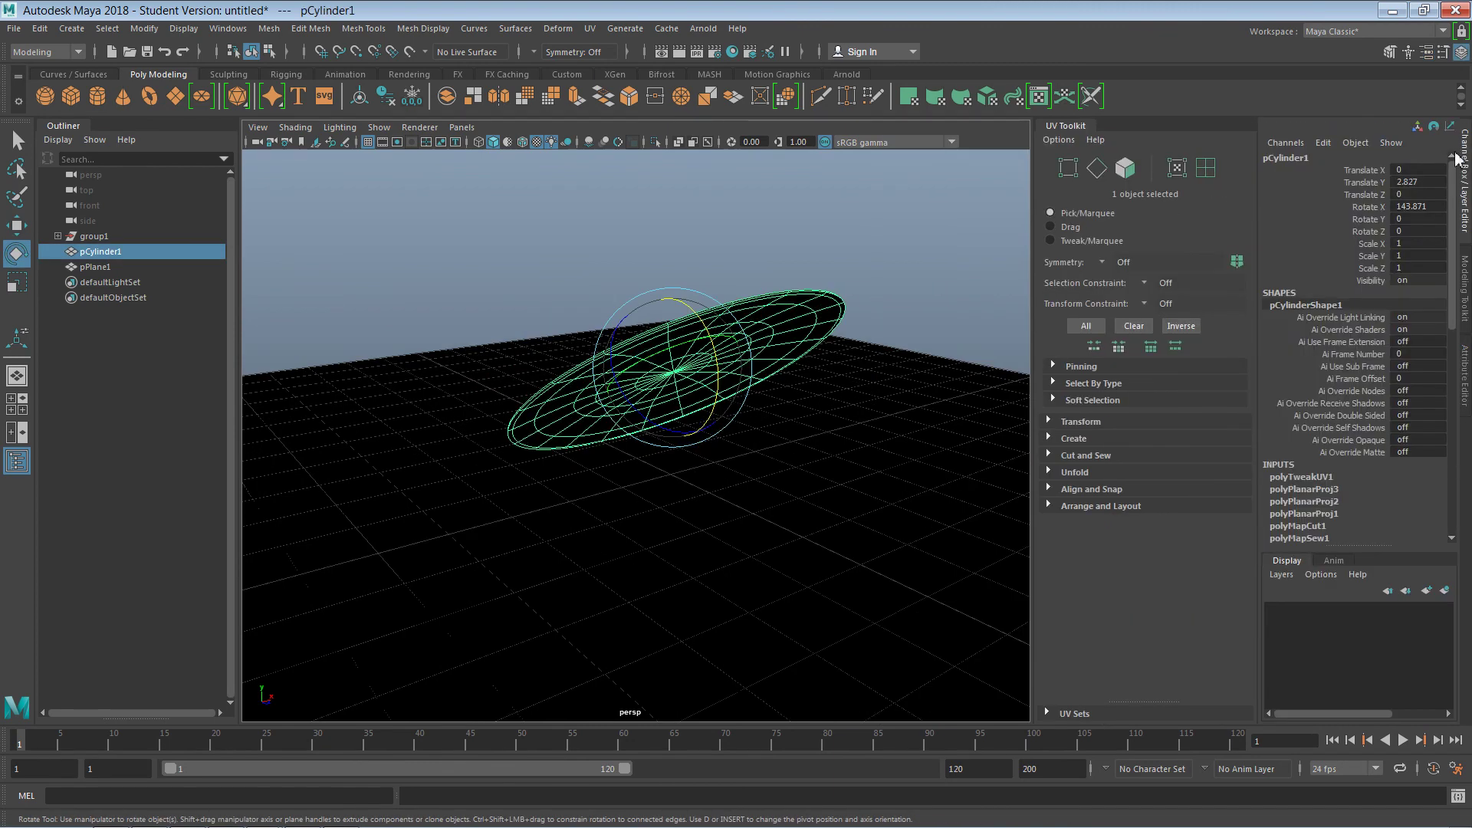
click(1433, 216)
text(0)
key(Return)
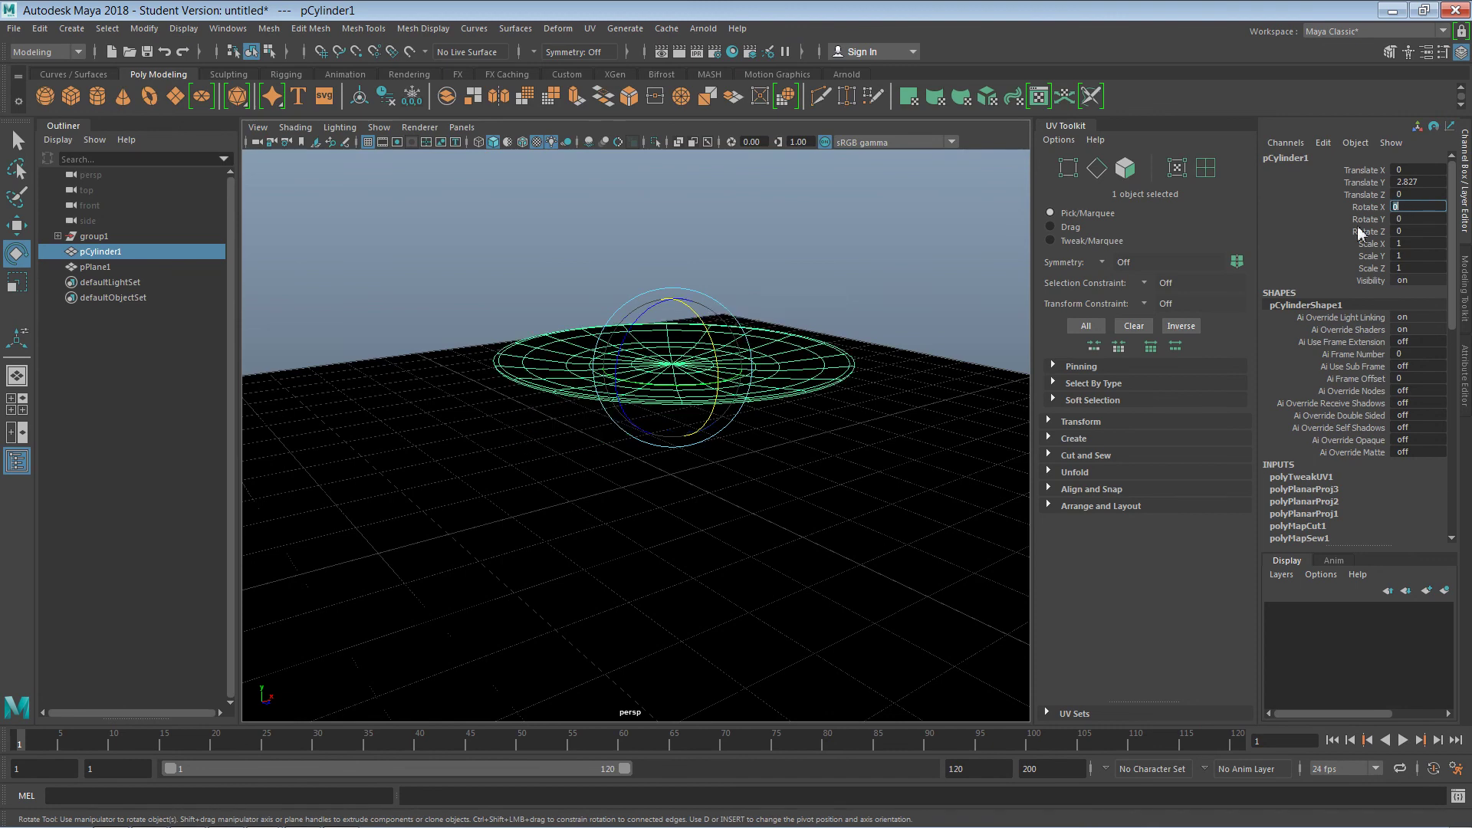
Step: Lower the plate along Y to about 0.9 above the ground plane and deselect it
click(771, 295)
key(w)
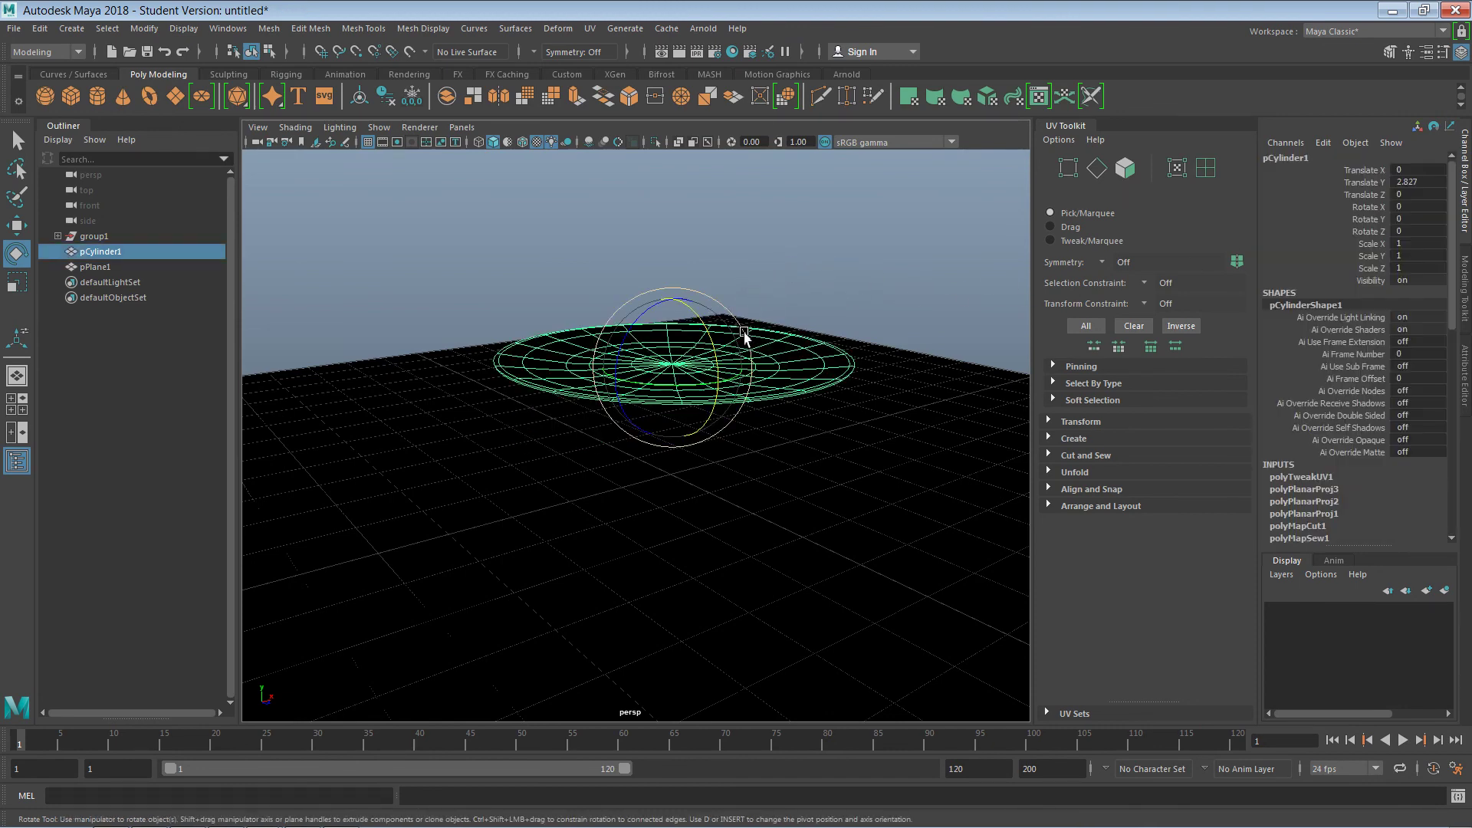
click(721, 325)
drag(677, 290, 684, 415)
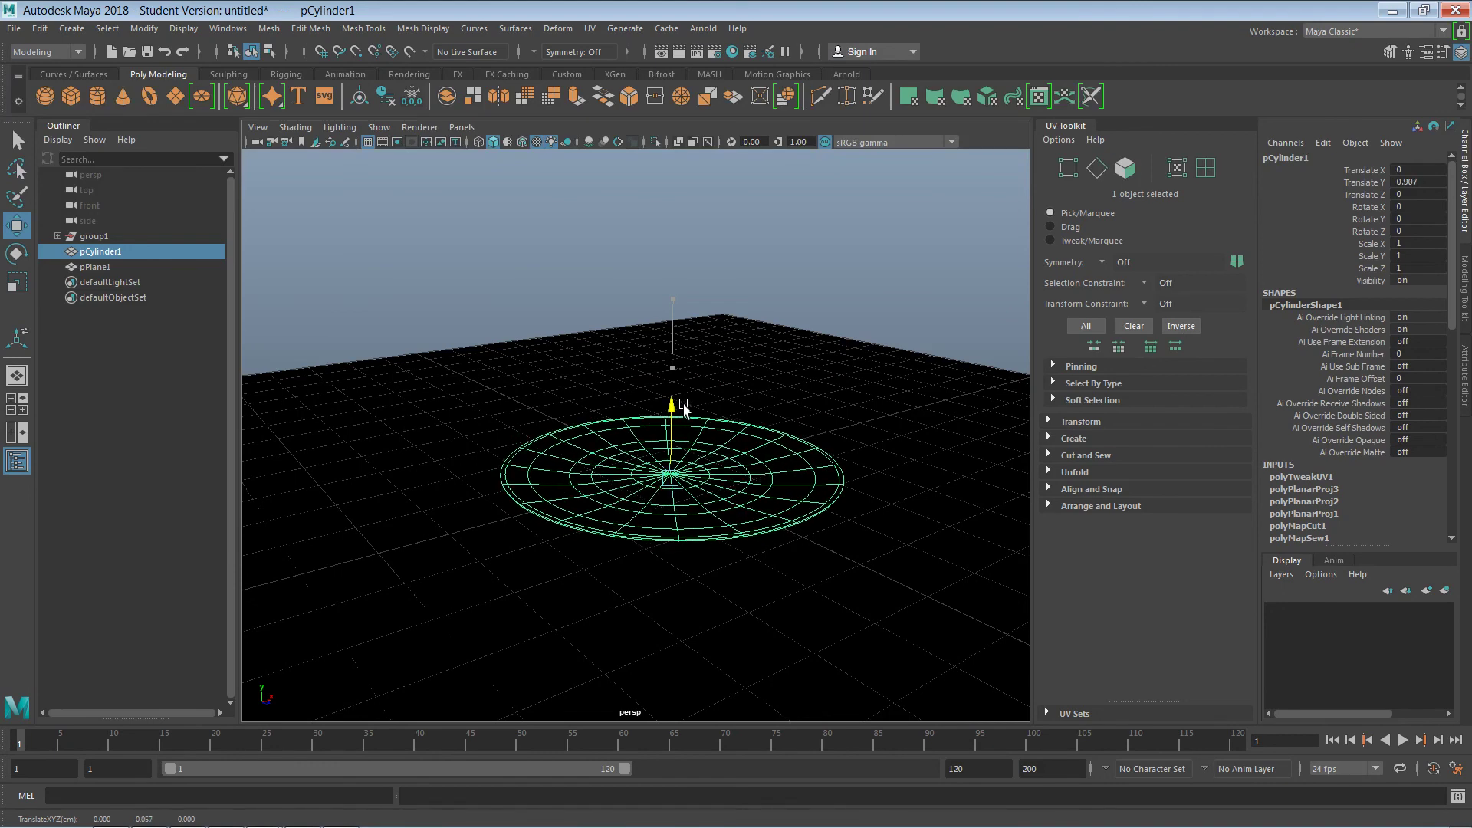
click(763, 305)
Step: Switch the perspective view's display to wireframe
scroll(805, 399, down, 3)
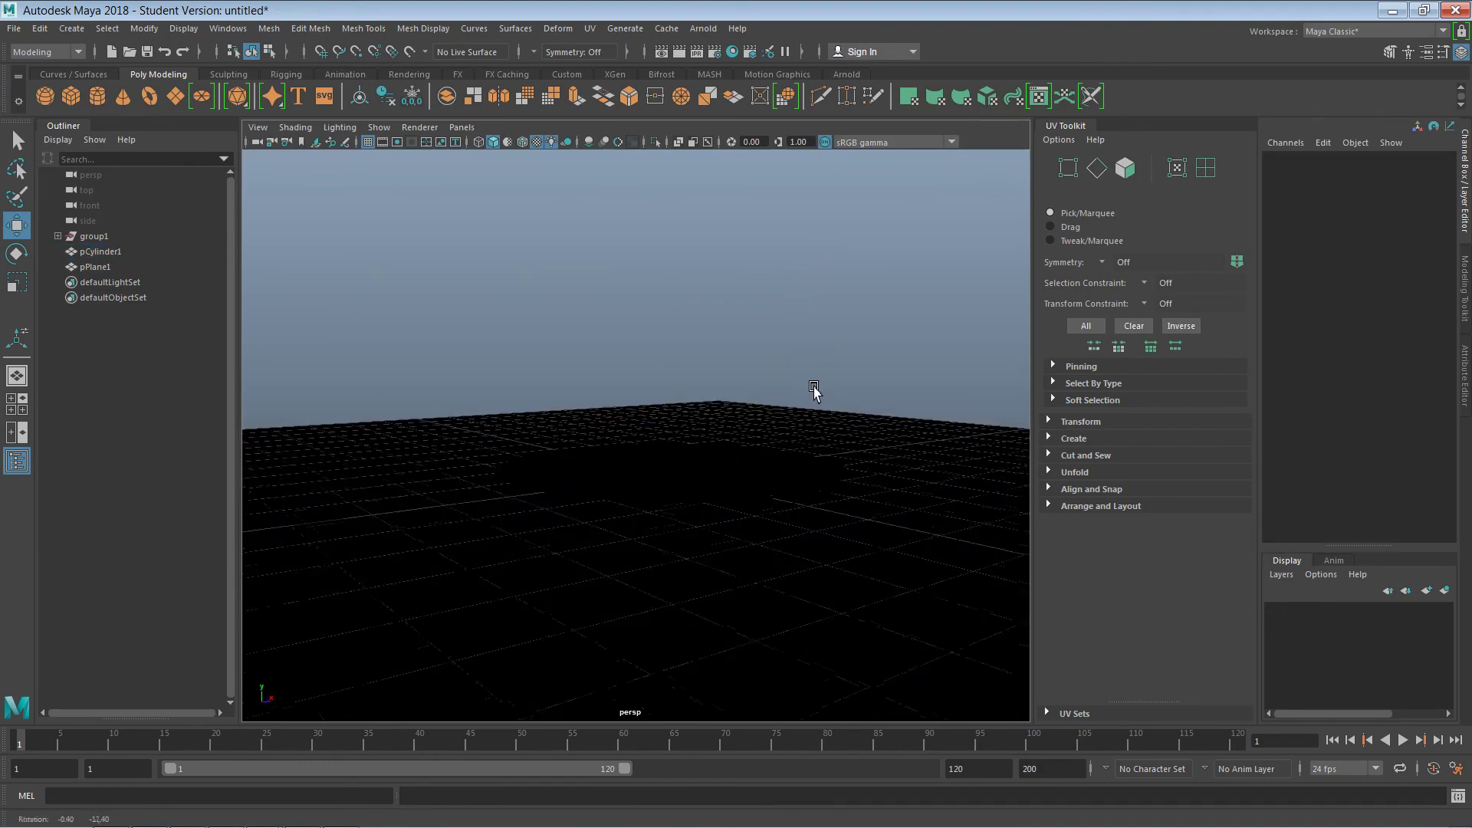
click(508, 146)
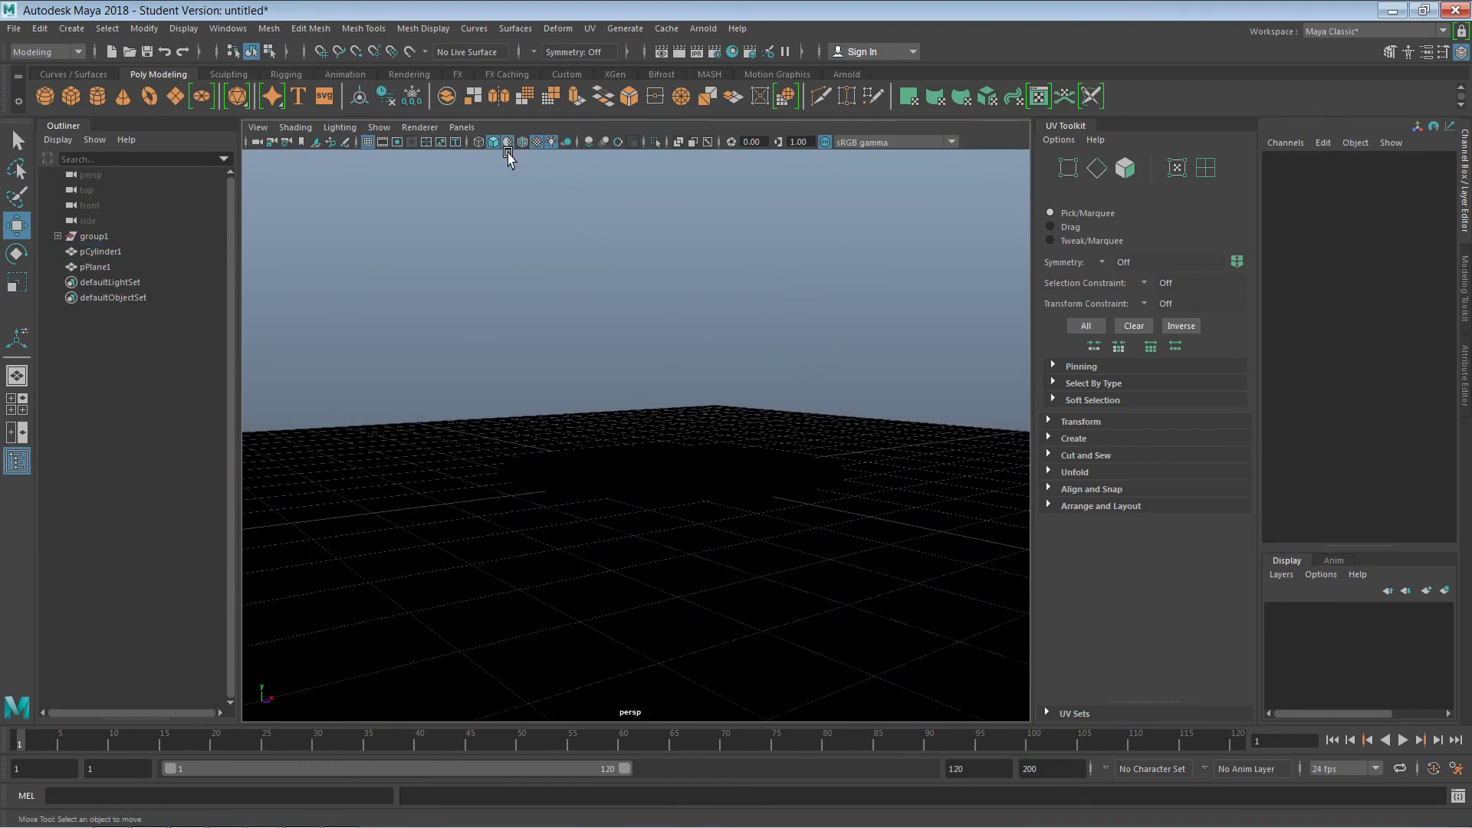
key(4)
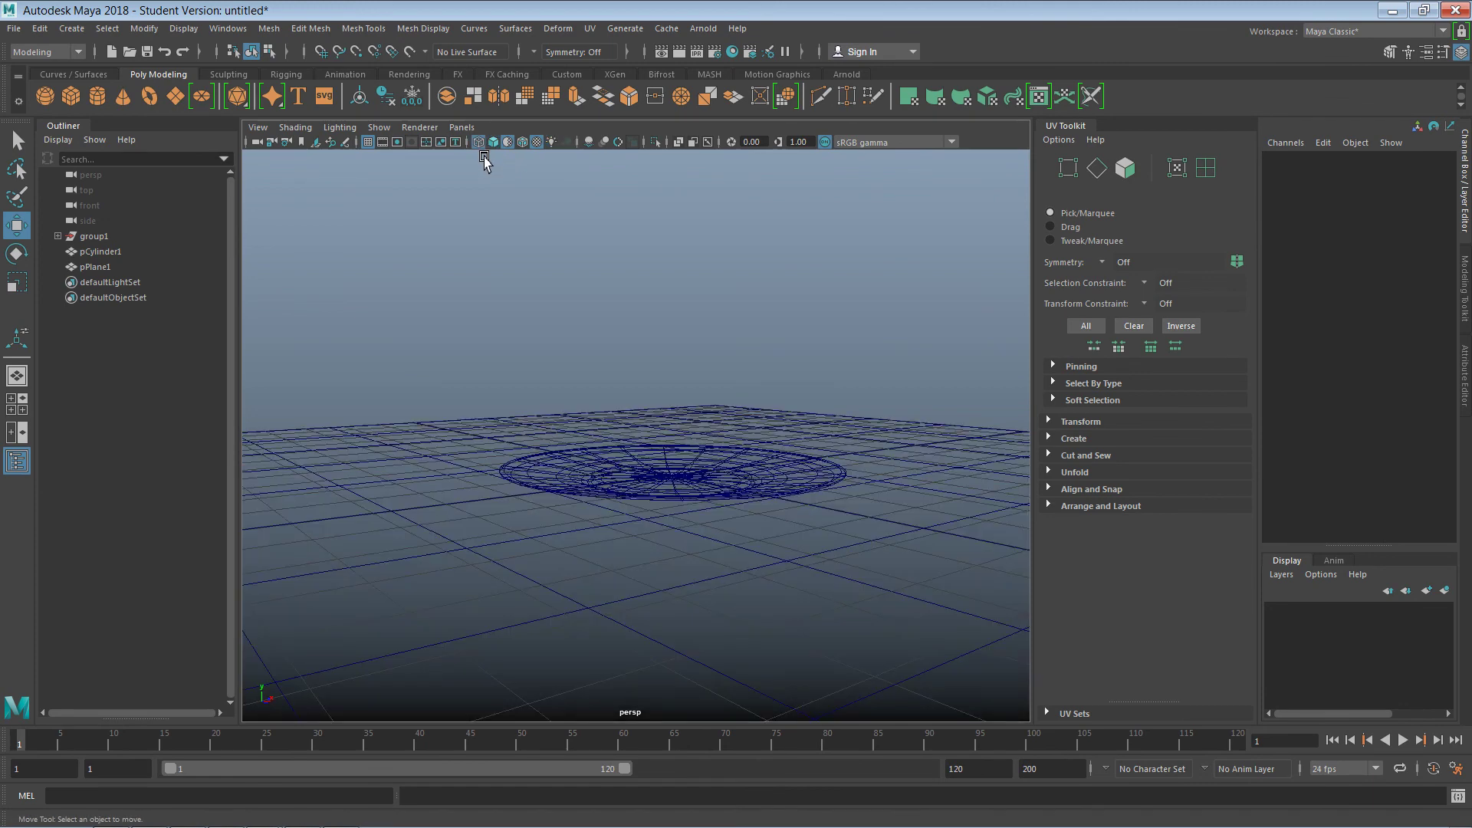